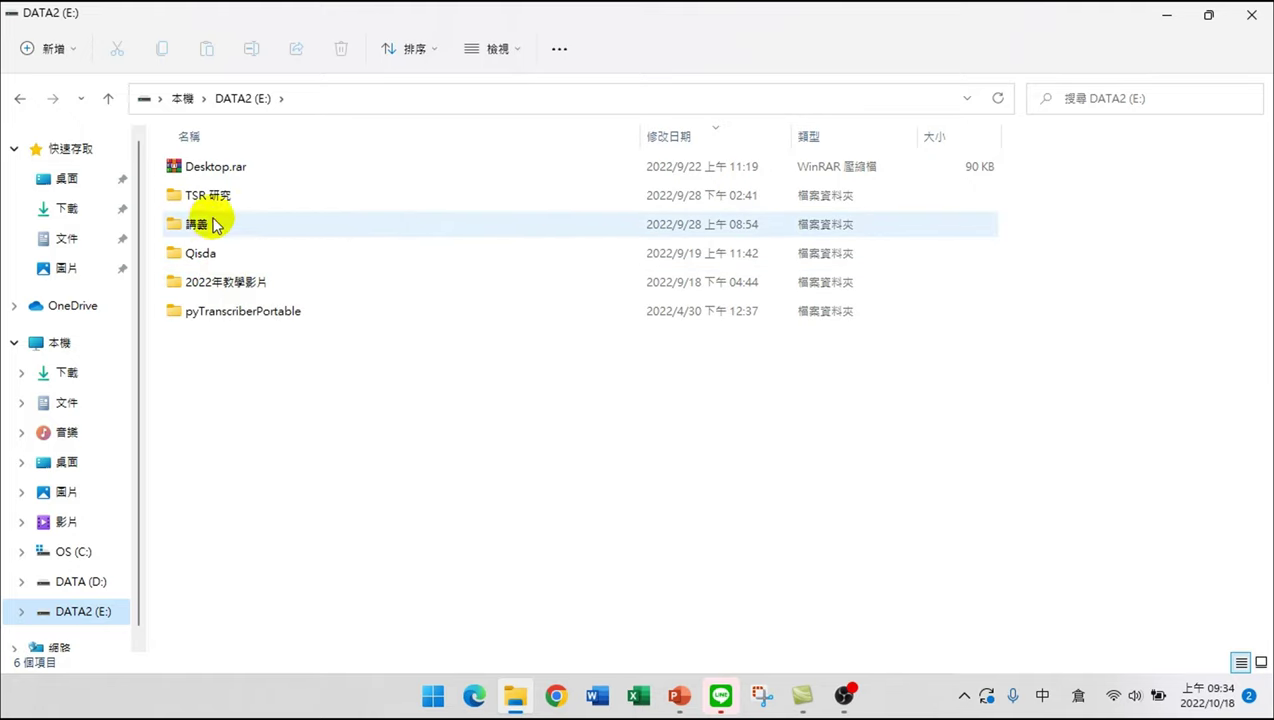
- Browse 講義 > 2022Y > 20221018_TPE_PowerBI技巧研習班 > 範例 > 收入_00經濟部_raw and open 收入_(110).xls
{"action": "mouse_move", "coordinate": [227, 222]}
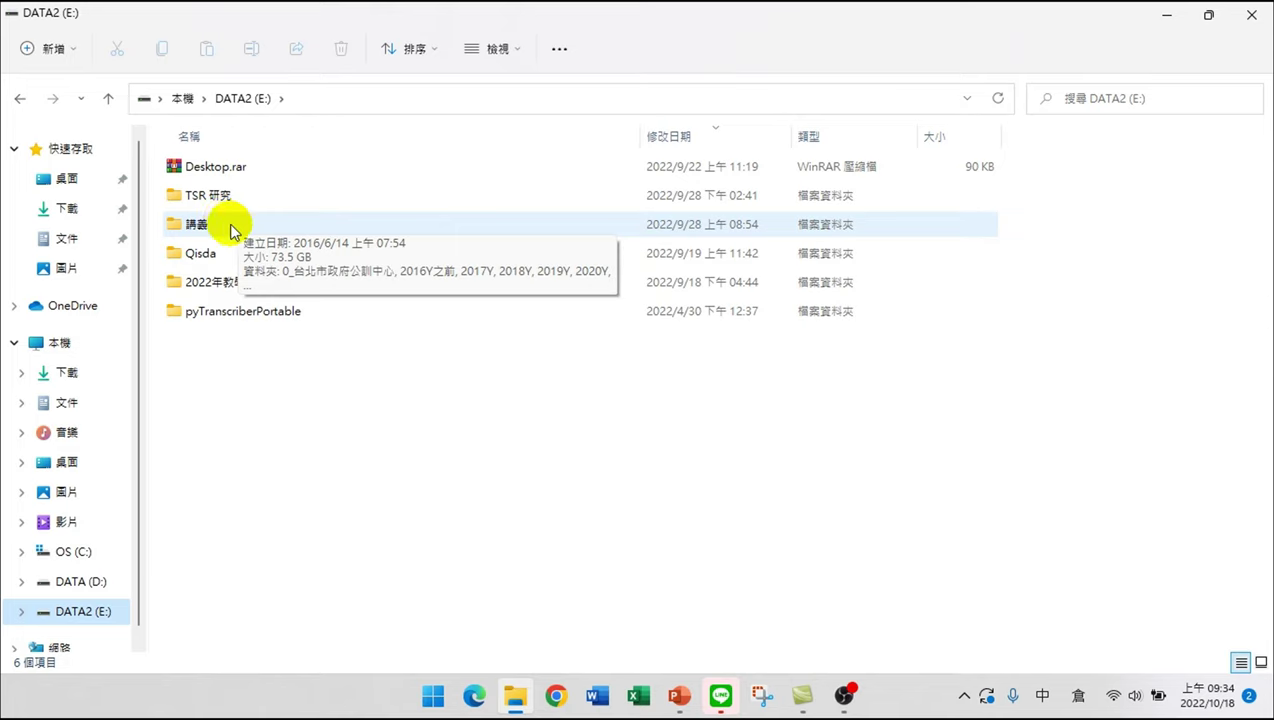
{"action": "double_click", "coordinate": [230, 226]}
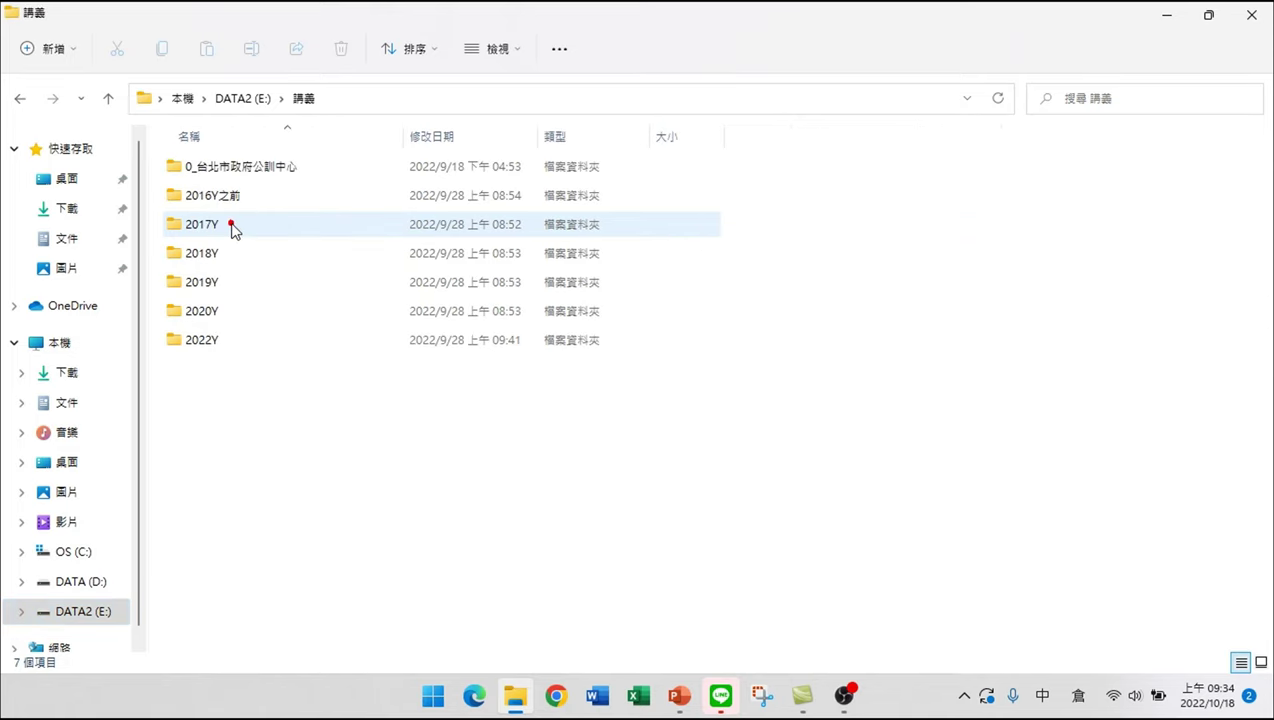
{"action": "double_click", "coordinate": [233, 345]}
{"action": "double_click", "coordinate": [296, 292]}
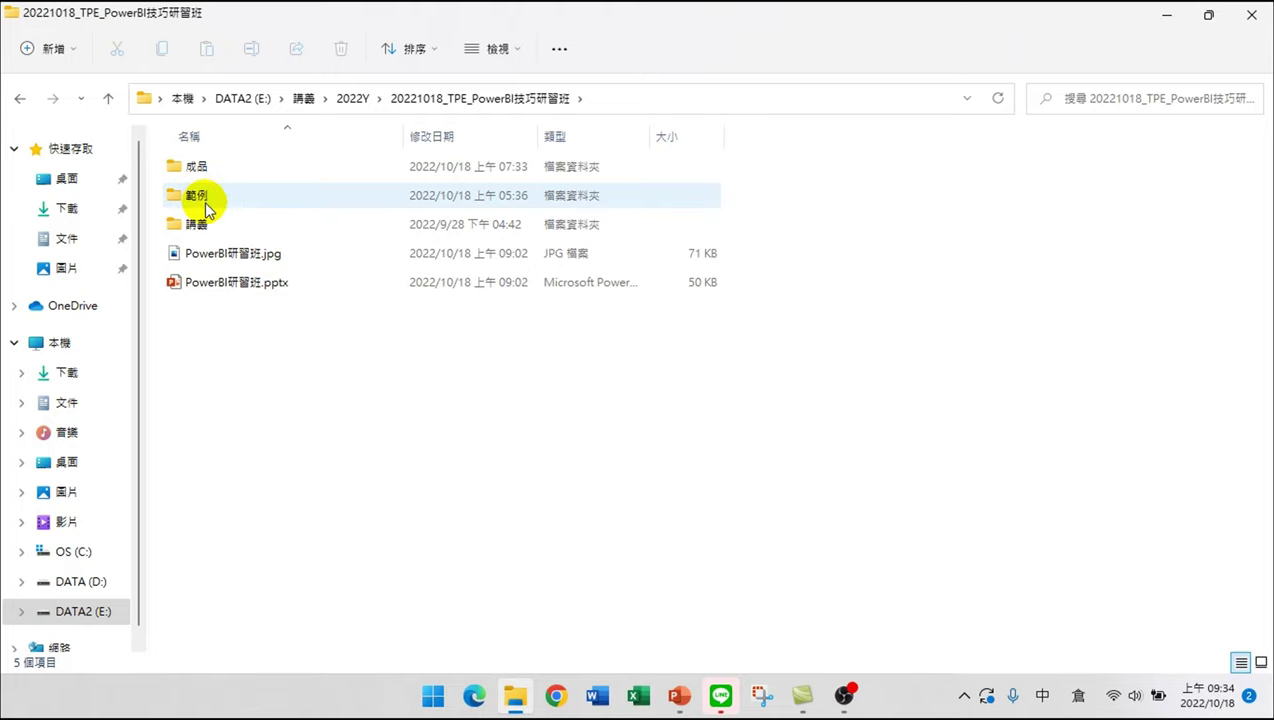
{"action": "double_click", "coordinate": [205, 197]}
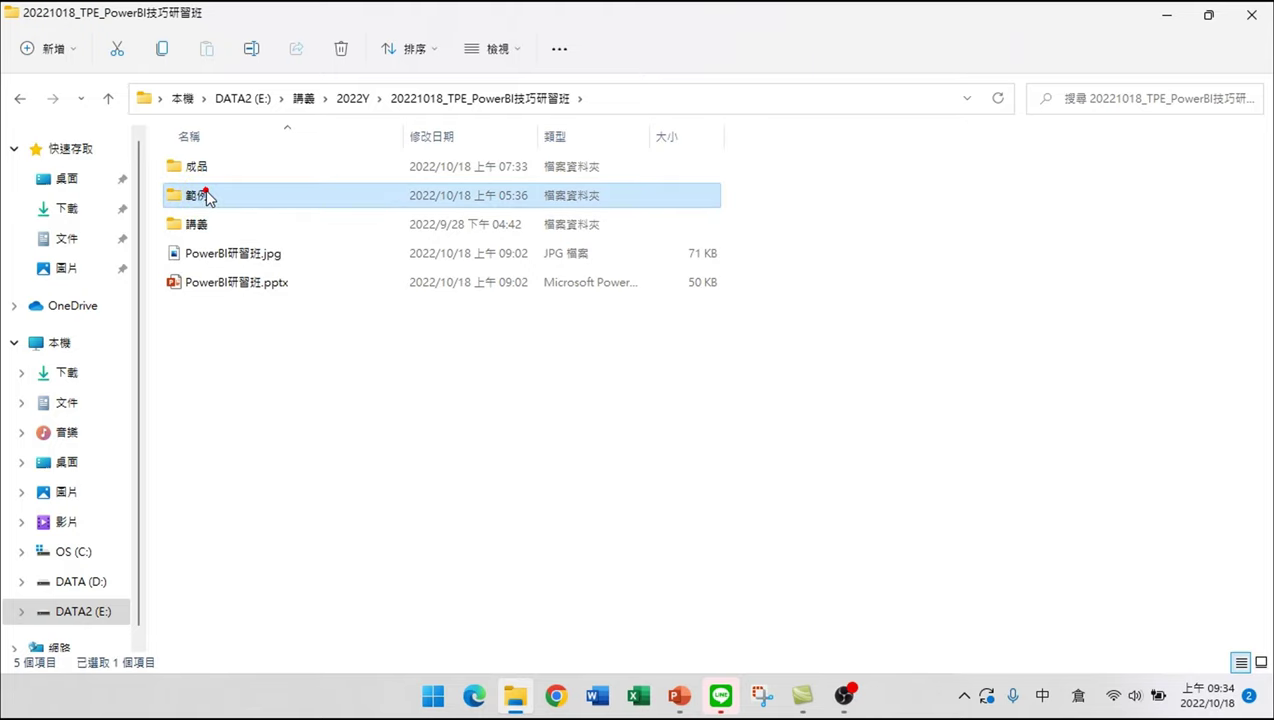
{"action": "double_click", "coordinate": [228, 165]}
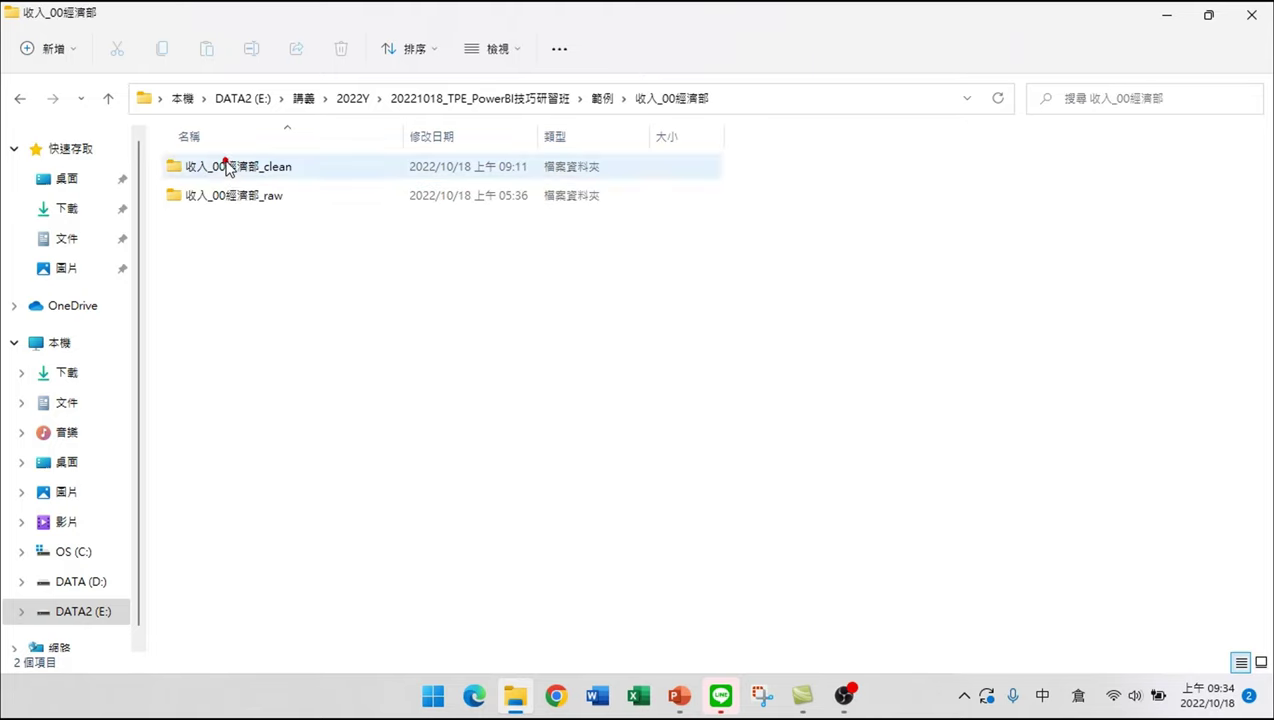
{"action": "double_click", "coordinate": [262, 197]}
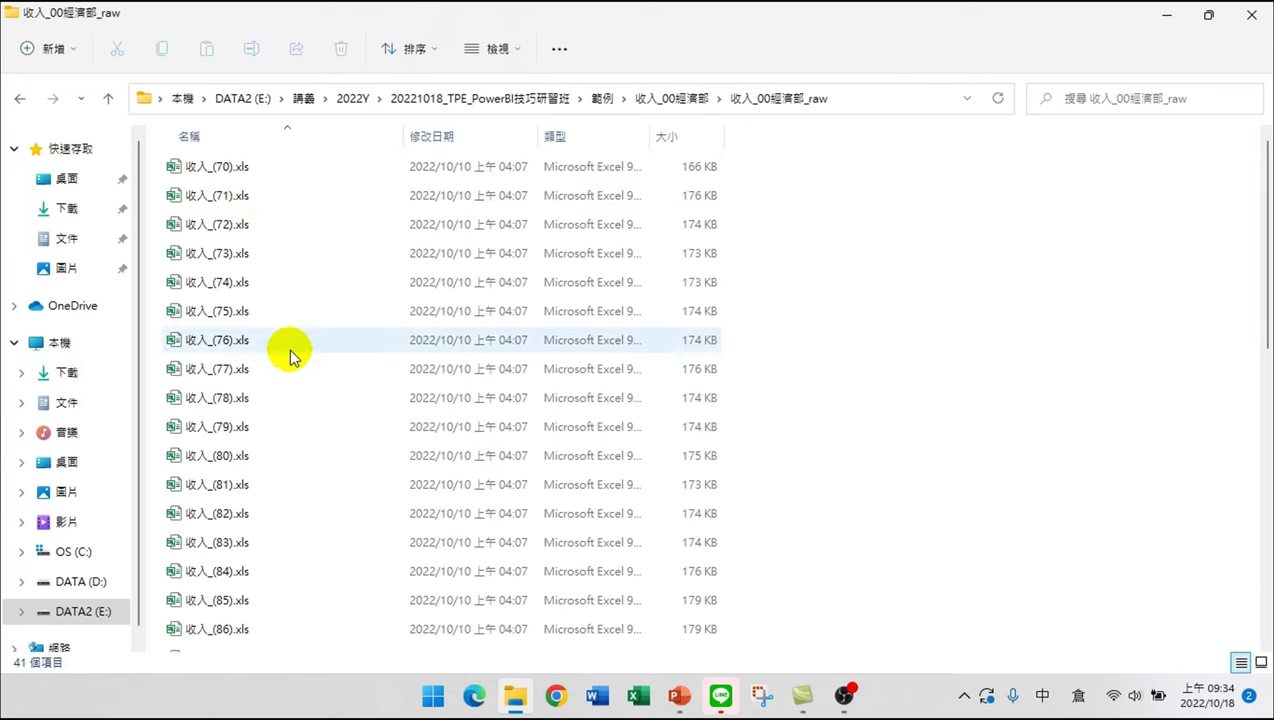
{"action": "scroll", "coordinate": [339, 558], "scroll_direction": "down", "scroll_amount": 8}
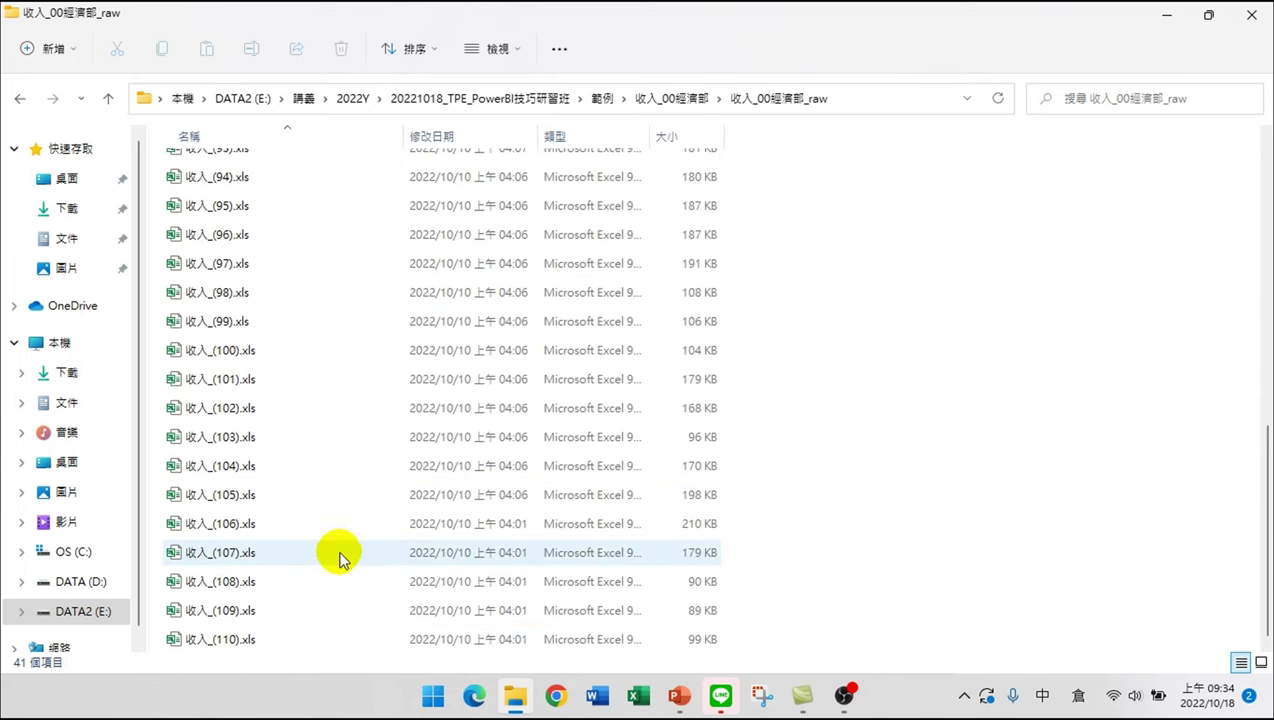
{"action": "double_click", "coordinate": [230, 645]}
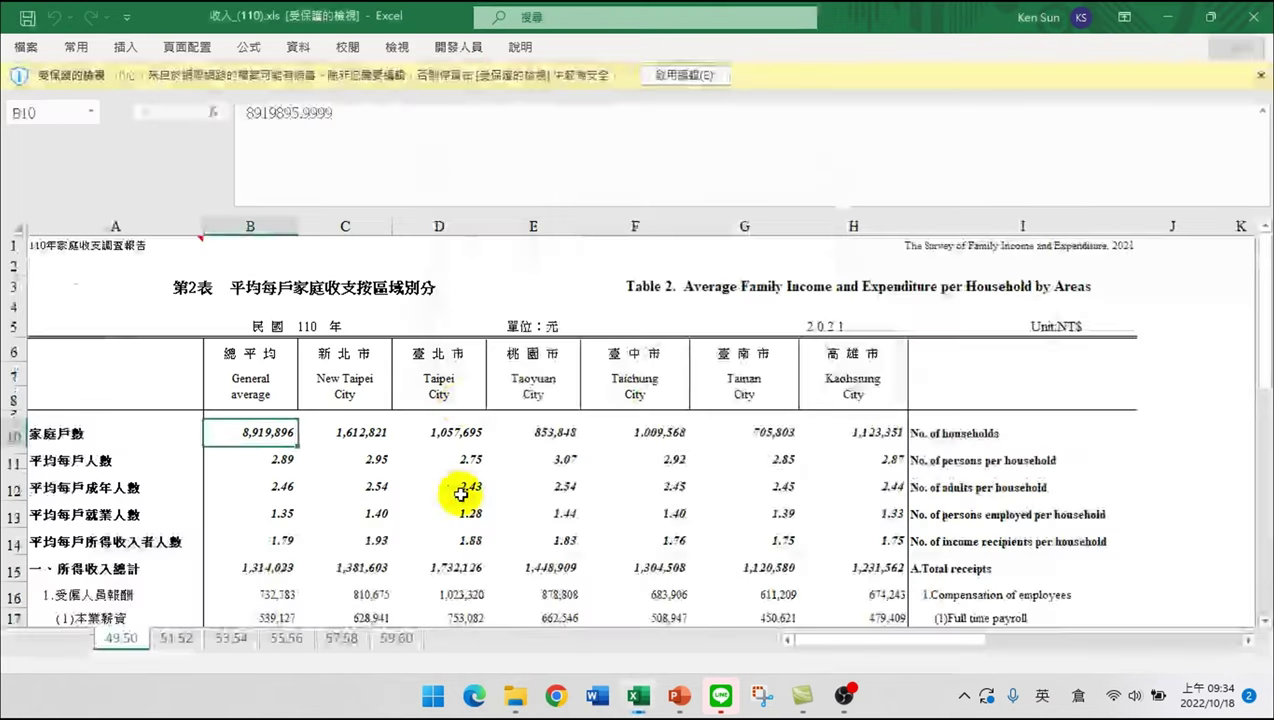
- Enable editing of 收入_(110).xls and select the C6:H6 city headers on sheet 49,50
{"action": "left_click", "coordinate": [684, 74]}
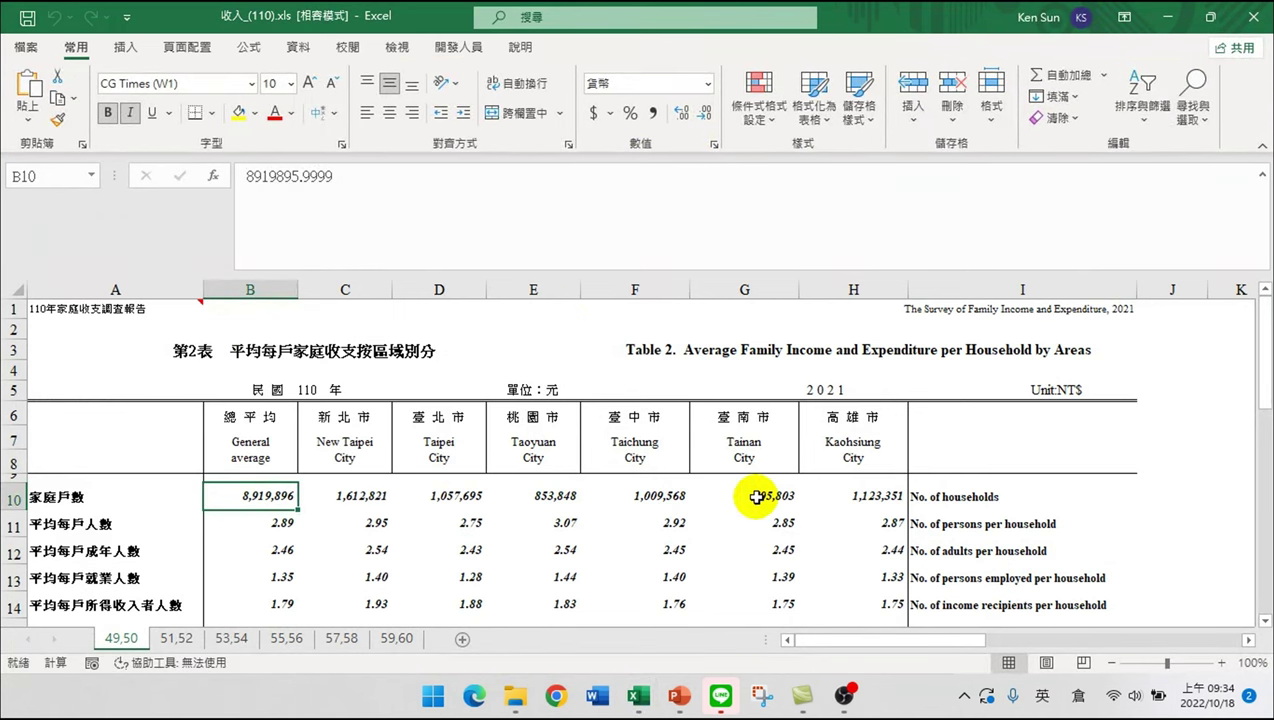
{"action": "scroll", "coordinate": [165, 485], "scroll_direction": "down", "scroll_amount": 2}
{"action": "scroll", "coordinate": [181, 479], "scroll_direction": "up", "scroll_amount": 2}
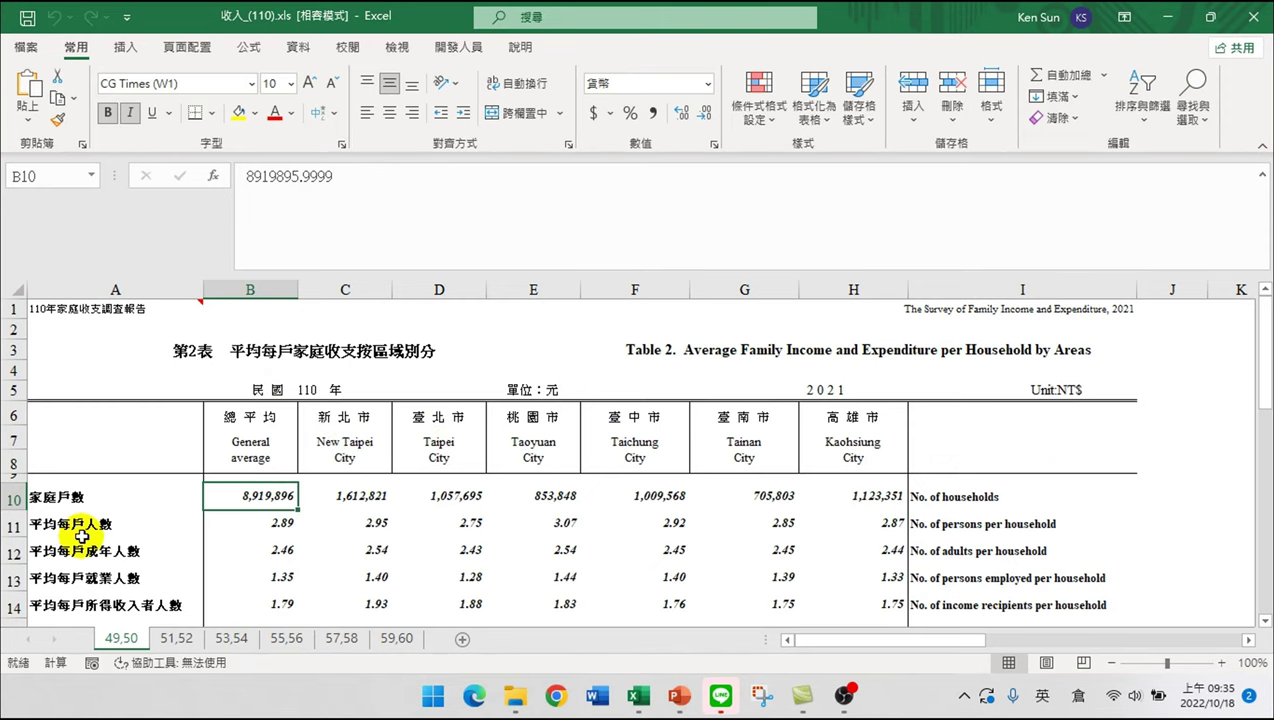
{"action": "scroll", "coordinate": [149, 568], "scroll_direction": "down", "scroll_amount": 2}
{"action": "scroll", "coordinate": [336, 526], "scroll_direction": "up", "scroll_amount": 2}
{"action": "left_click_drag", "start_coordinate": [350, 430], "coordinate": [834, 416]}
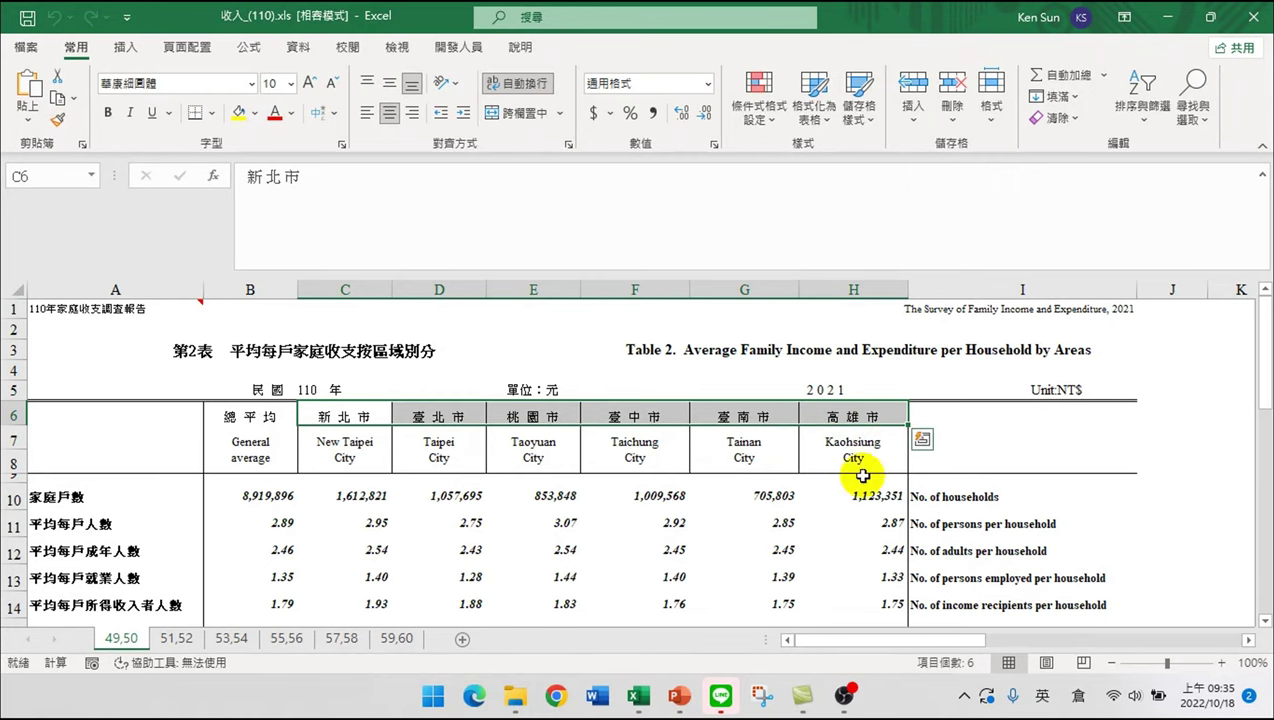
- Select the C6:H6 county headers on sheets 51,52 and 53,54, then minimize Excel
{"action": "left_click", "coordinate": [176, 638]}
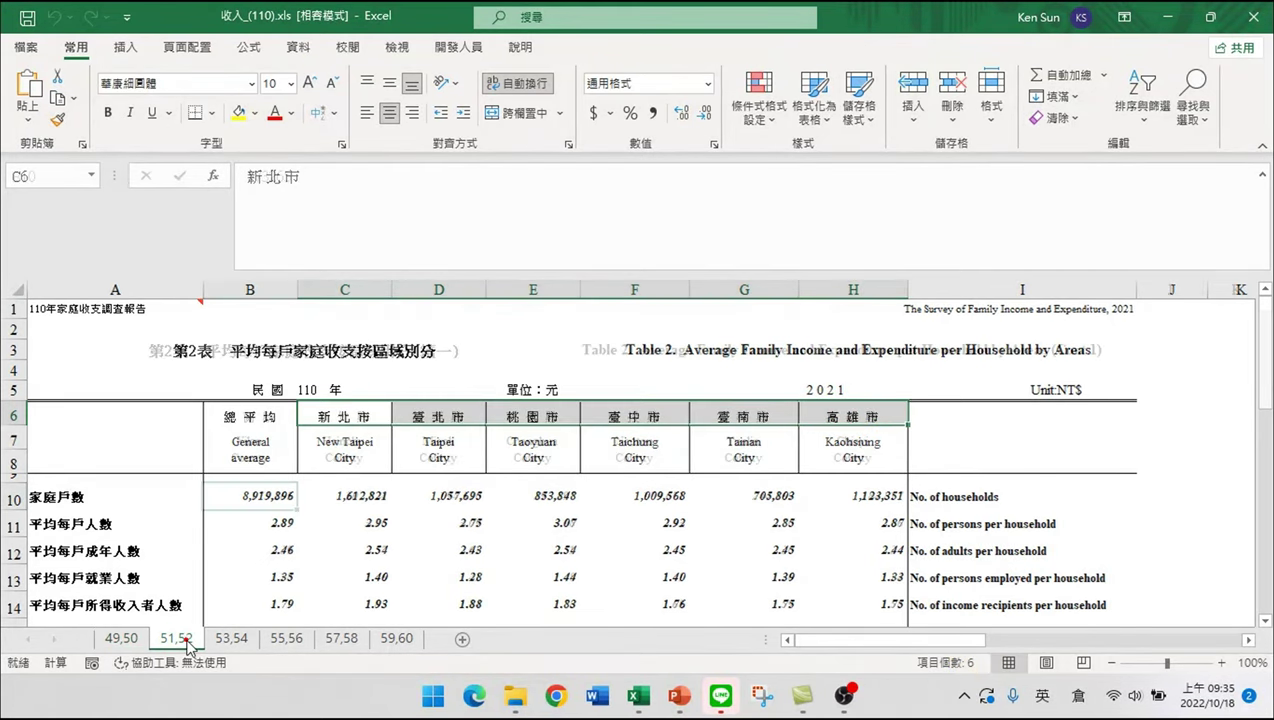
{"action": "left_click", "coordinate": [393, 412]}
{"action": "left_click_drag", "start_coordinate": [393, 412], "coordinate": [830, 416]}
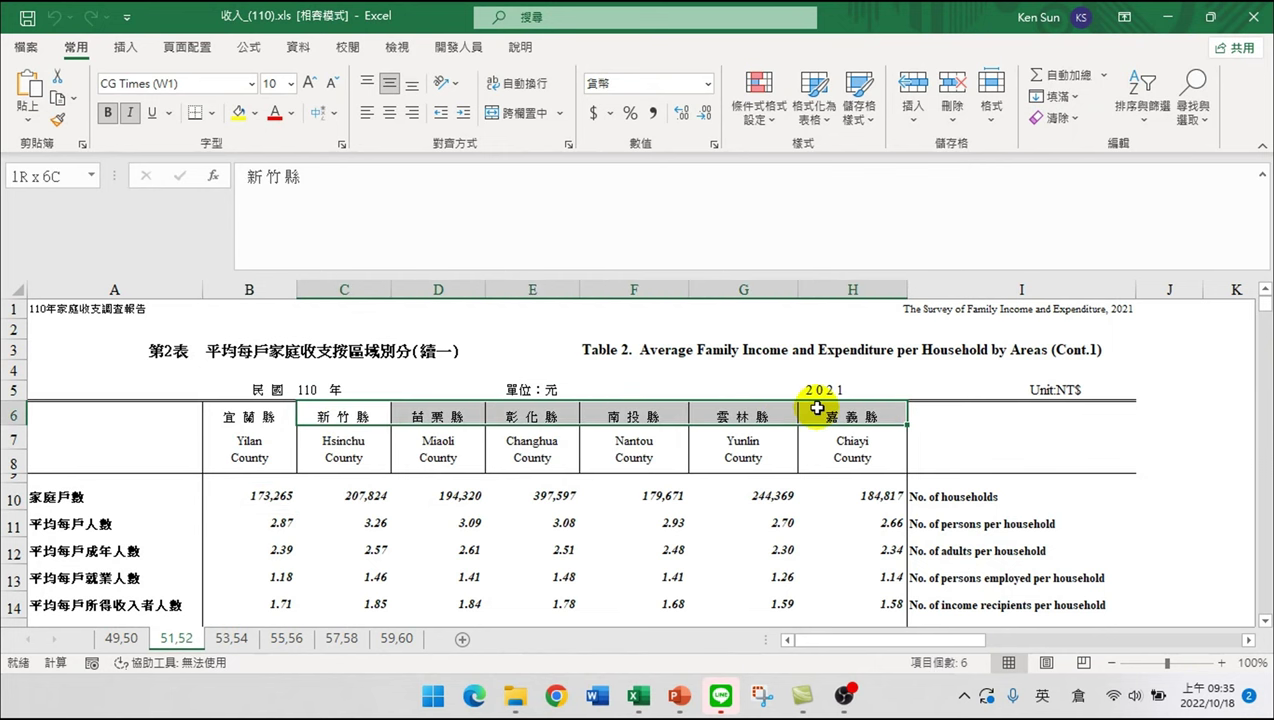
{"action": "left_click", "coordinate": [232, 638]}
{"action": "left_click_drag", "start_coordinate": [330, 414], "coordinate": [830, 414]}
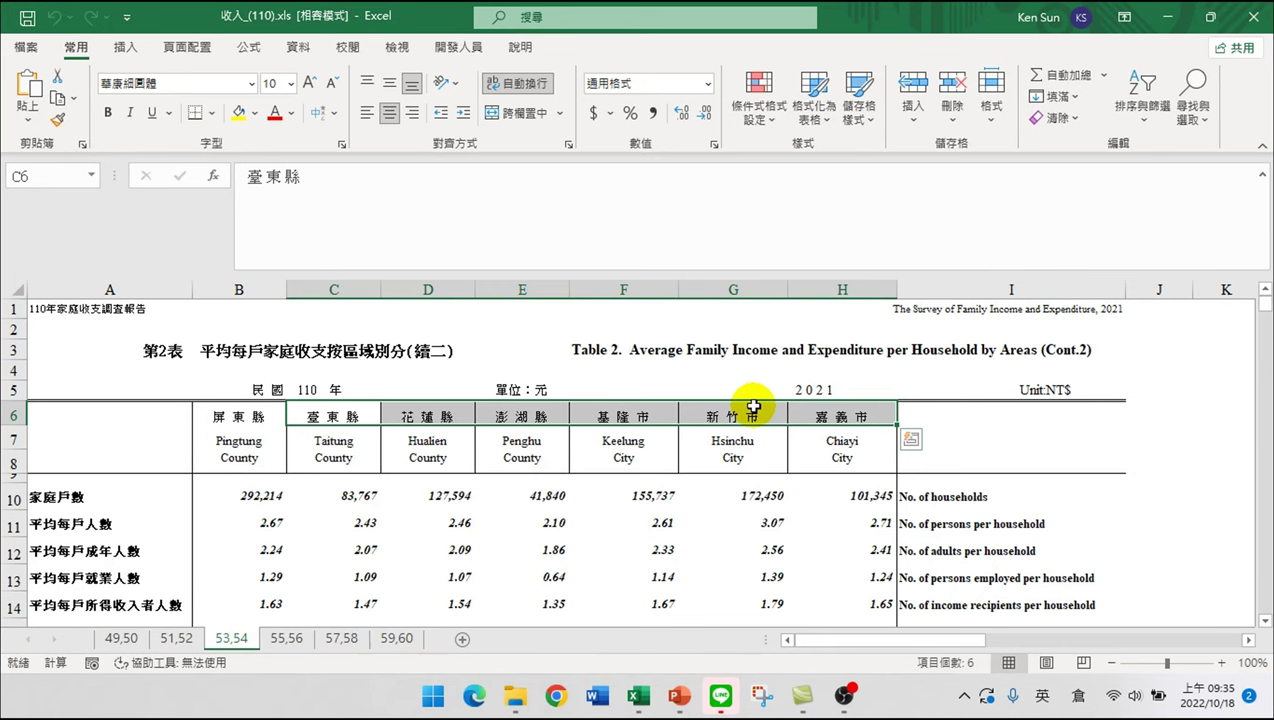
{"action": "left_click", "coordinate": [1168, 17]}
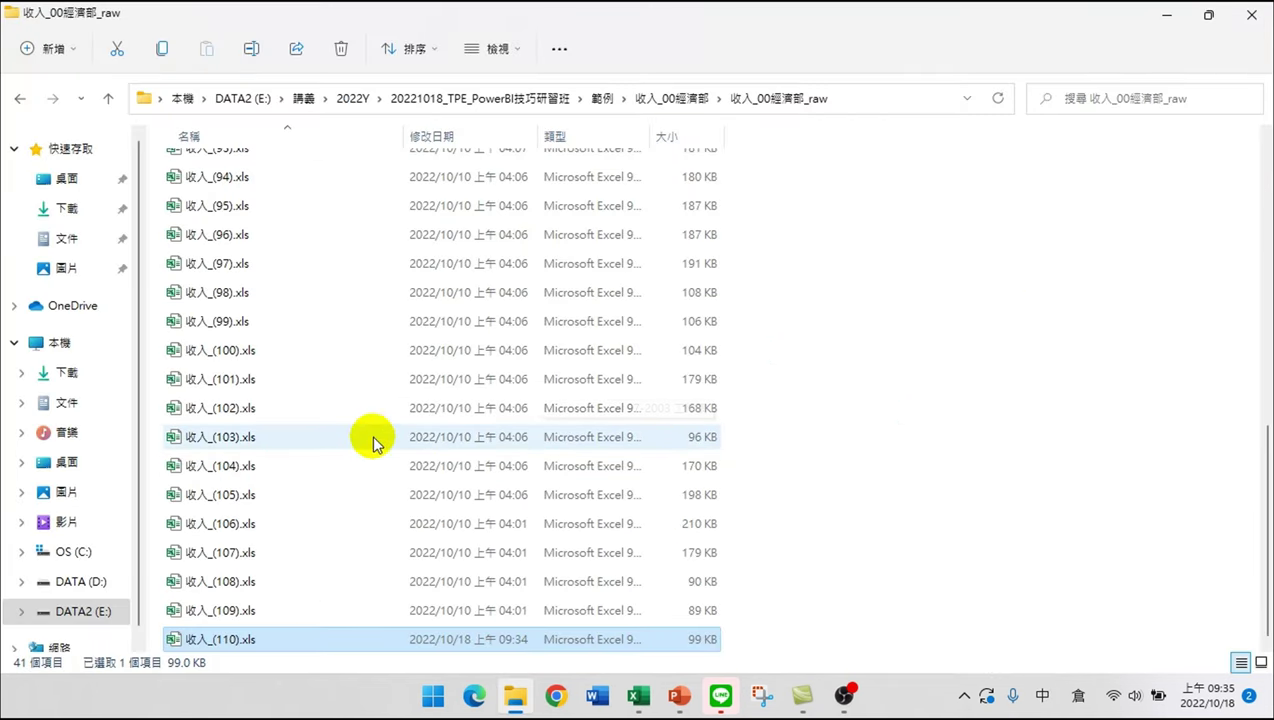
- Go from 收入_00經濟部 into 收入_00經濟部_clean > 收入_clean and open 收入民國110年49,50.csv
{"action": "scroll", "coordinate": [330, 435], "scroll_direction": "up", "scroll_amount": 6}
{"action": "scroll", "coordinate": [250, 400], "scroll_direction": "down", "scroll_amount": 6}
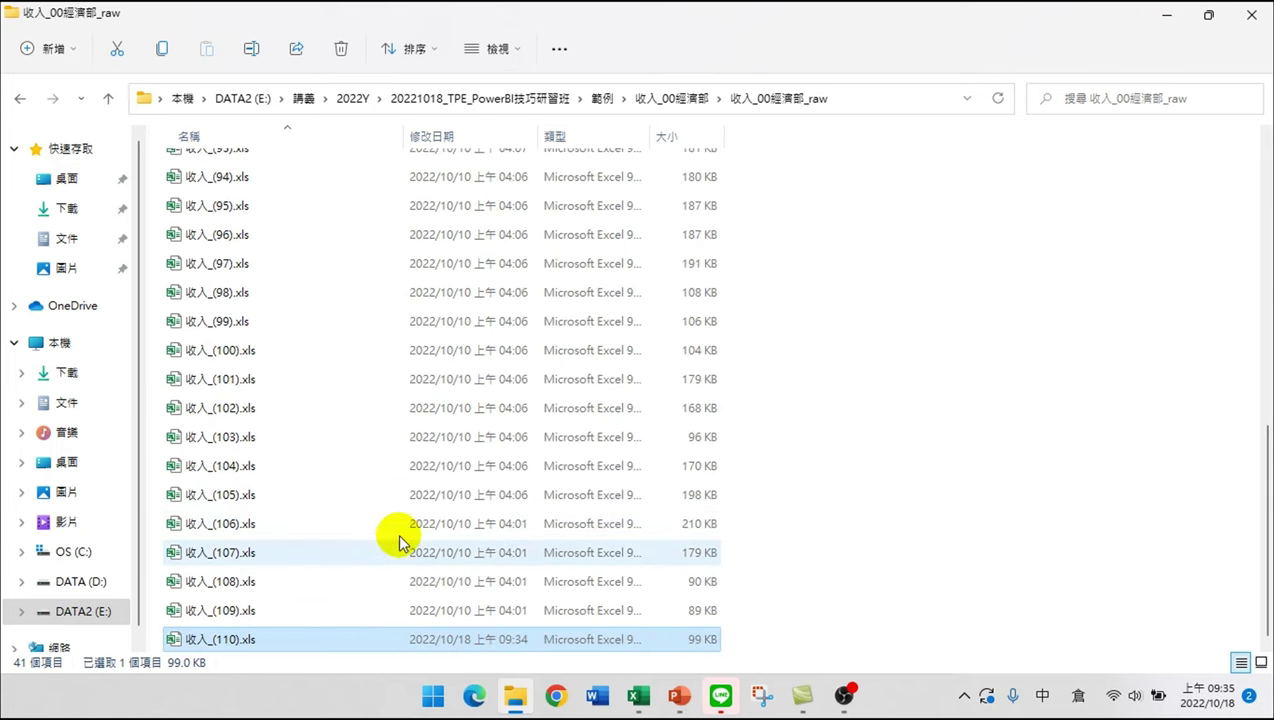
{"action": "scroll", "coordinate": [315, 600], "scroll_direction": "up", "scroll_amount": 8}
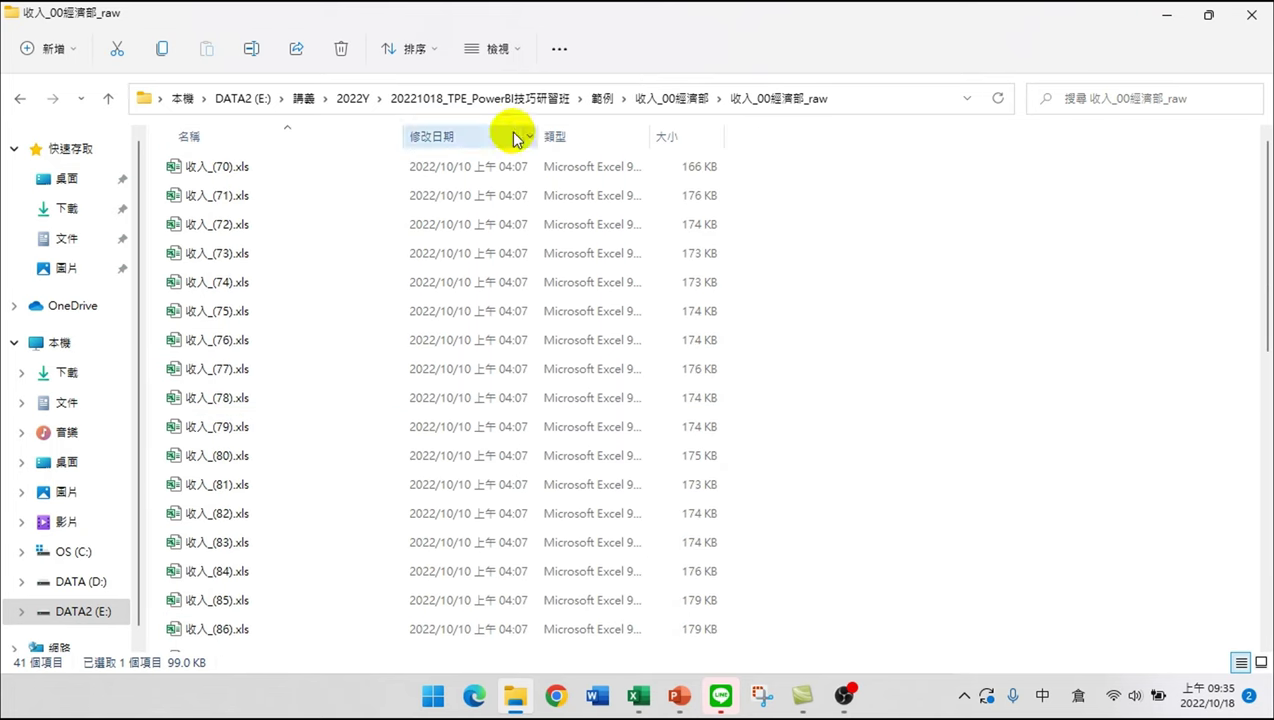
{"action": "left_click", "coordinate": [678, 100]}
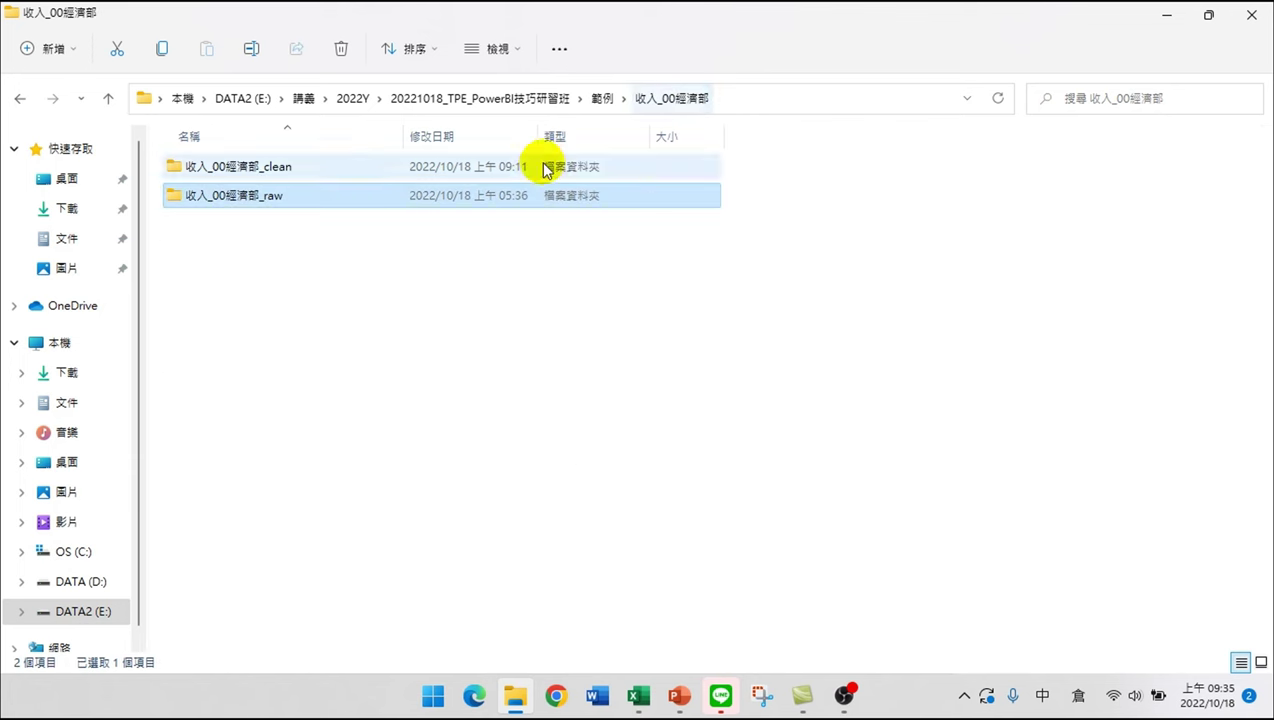
{"action": "double_click", "coordinate": [273, 169]}
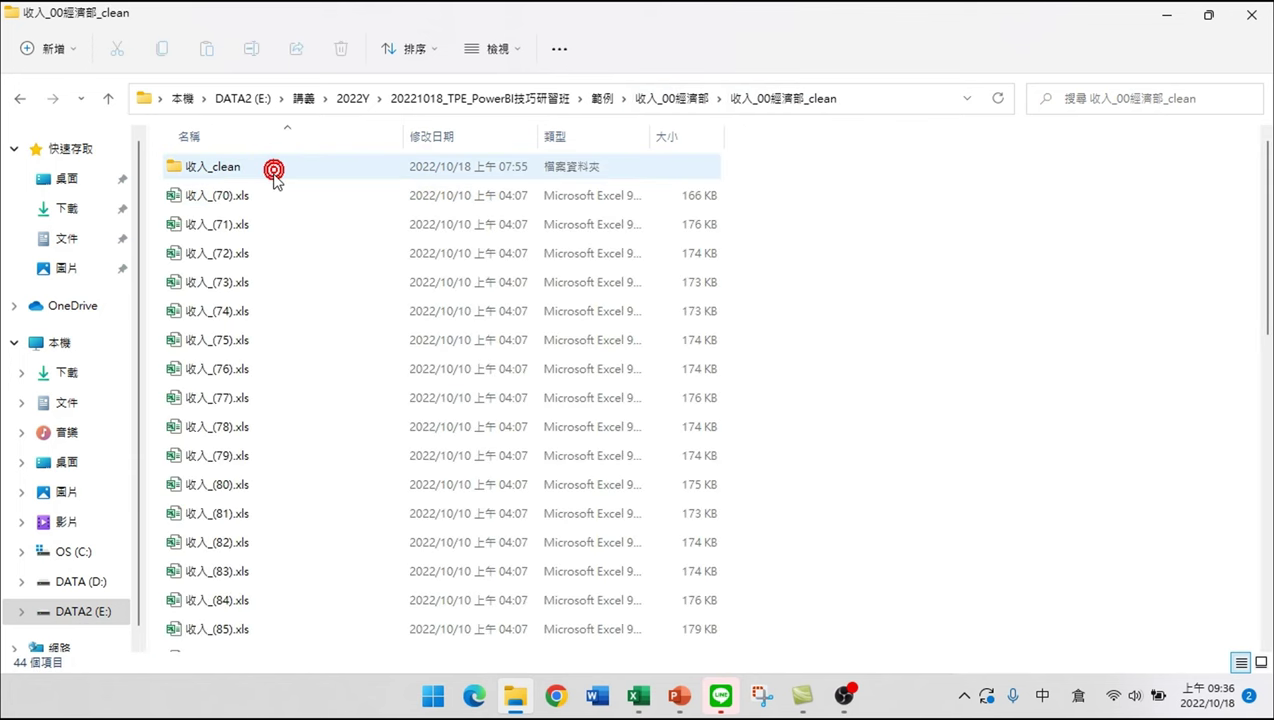
{"action": "double_click", "coordinate": [222, 168]}
{"action": "scroll", "coordinate": [318, 540], "scroll_direction": "down", "scroll_amount": 15}
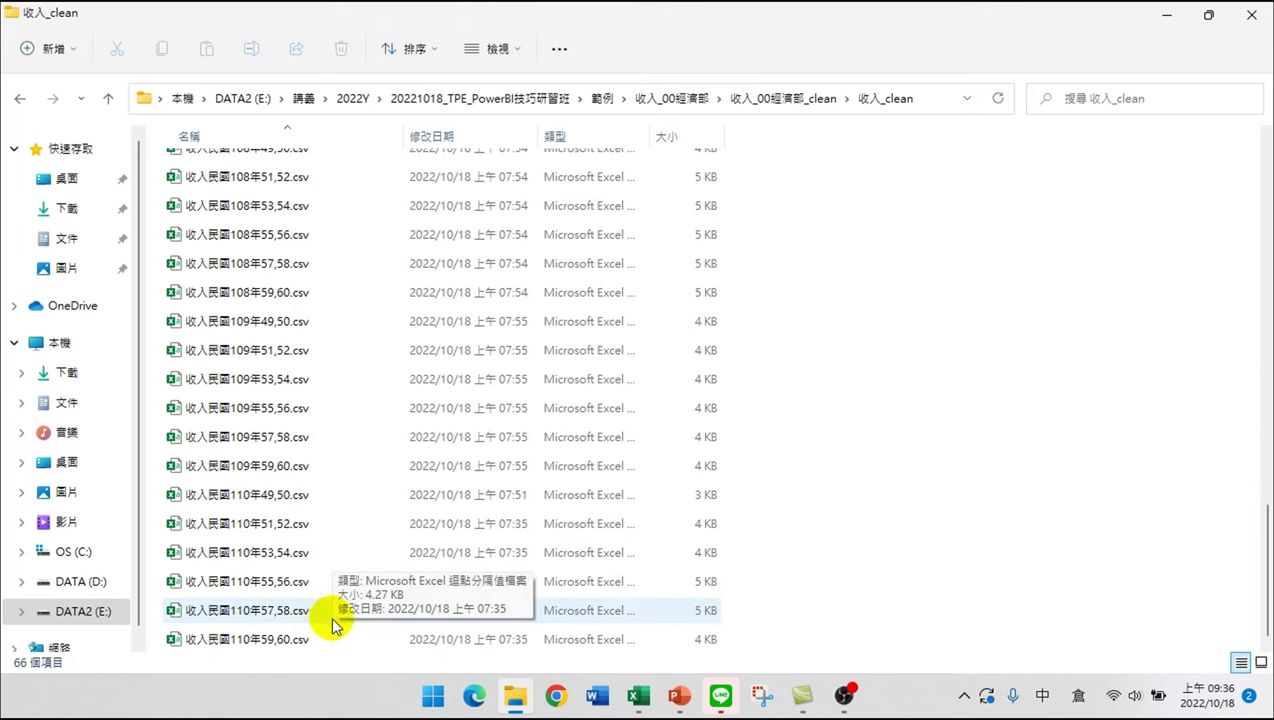
{"action": "double_click", "coordinate": [268, 497]}
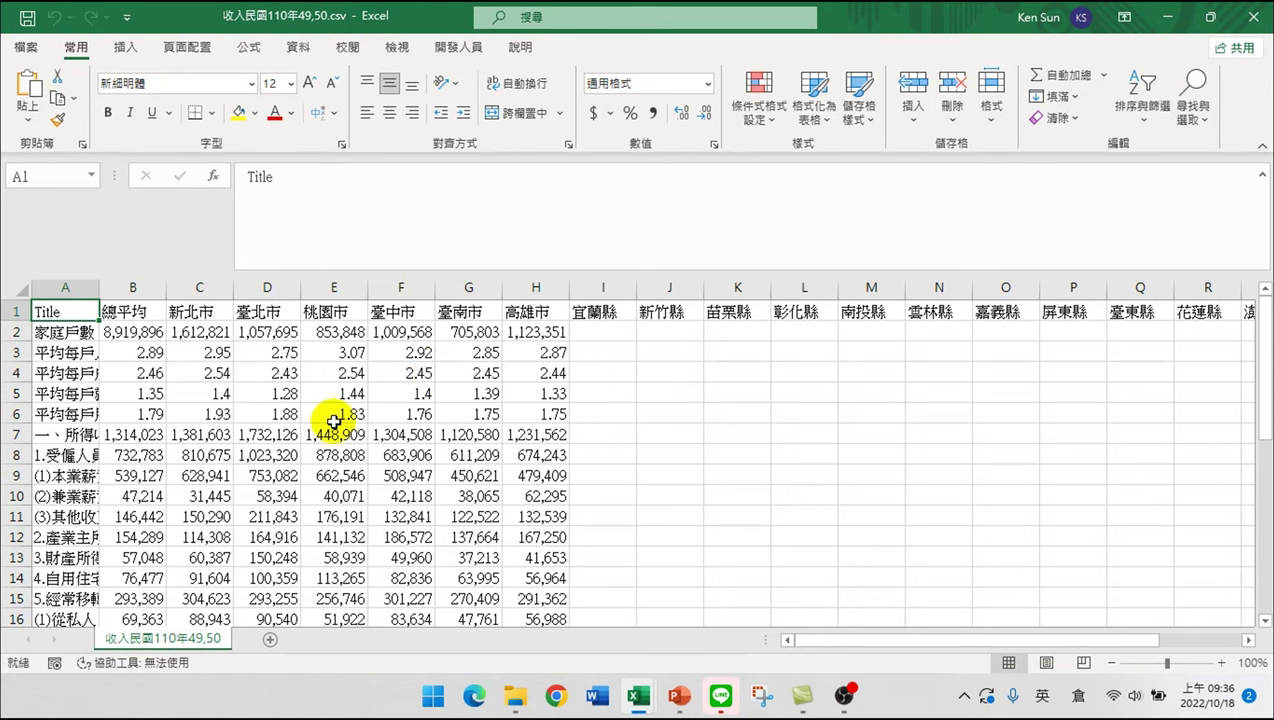
- Scroll through the 收入民國110年49,50.csv table, then close it
{"action": "scroll", "coordinate": [506, 498], "scroll_direction": "down", "scroll_amount": 1}
{"action": "scroll", "coordinate": [506, 498], "scroll_direction": "down", "scroll_amount": 7}
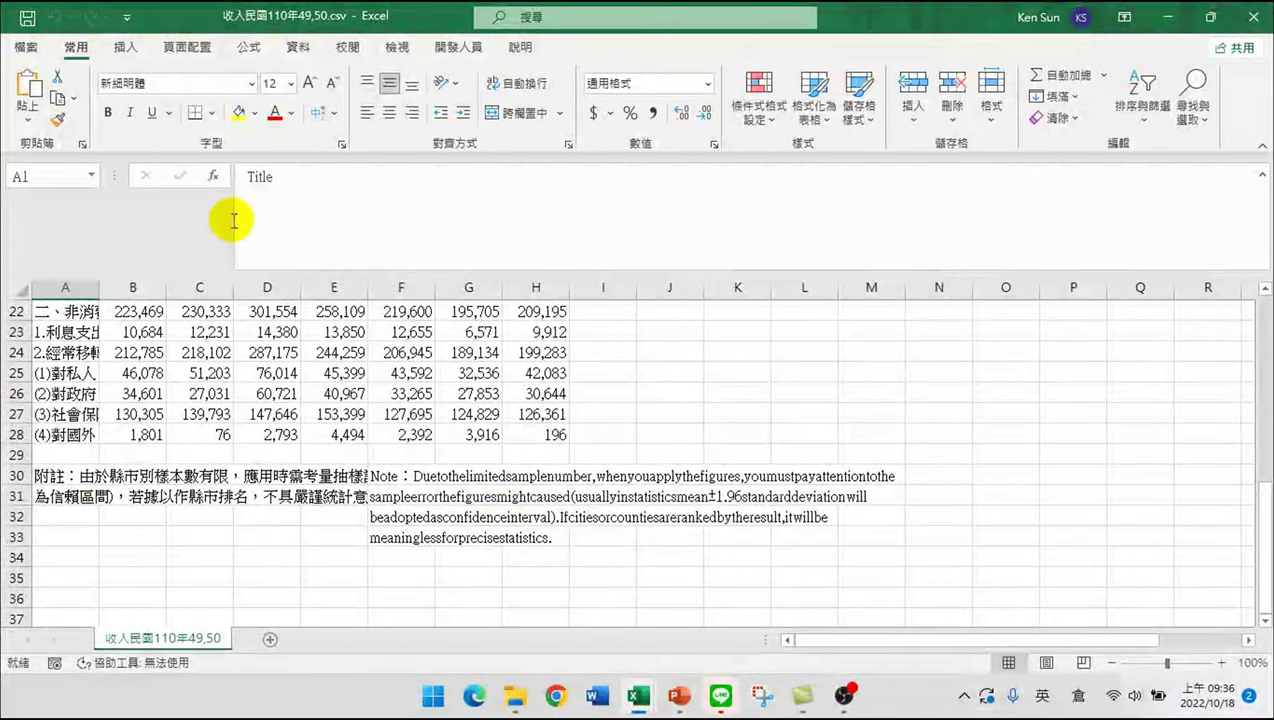
{"action": "scroll", "coordinate": [469, 455], "scroll_direction": "up", "scroll_amount": 7}
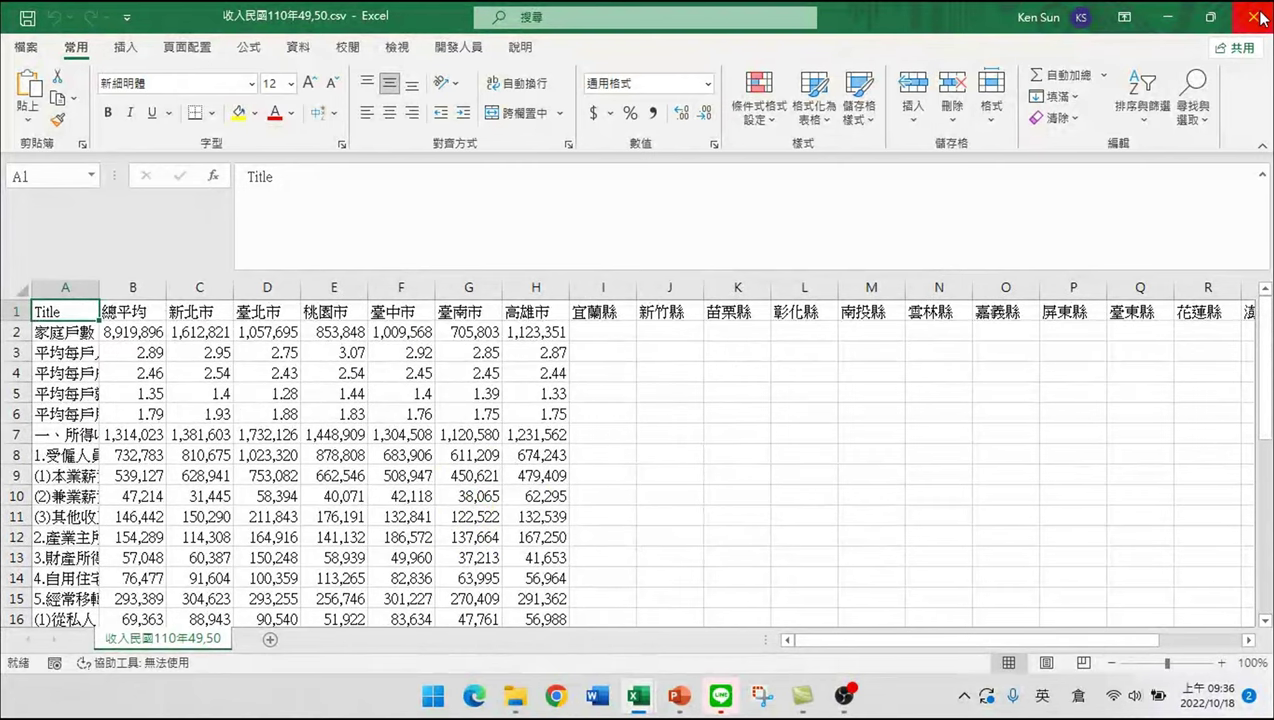
{"action": "left_click", "coordinate": [1254, 17]}
- Open and review 收入民國110年51,52.csv, then switch back to 收入_(110).xls
{"action": "left_click", "coordinate": [515, 696]}
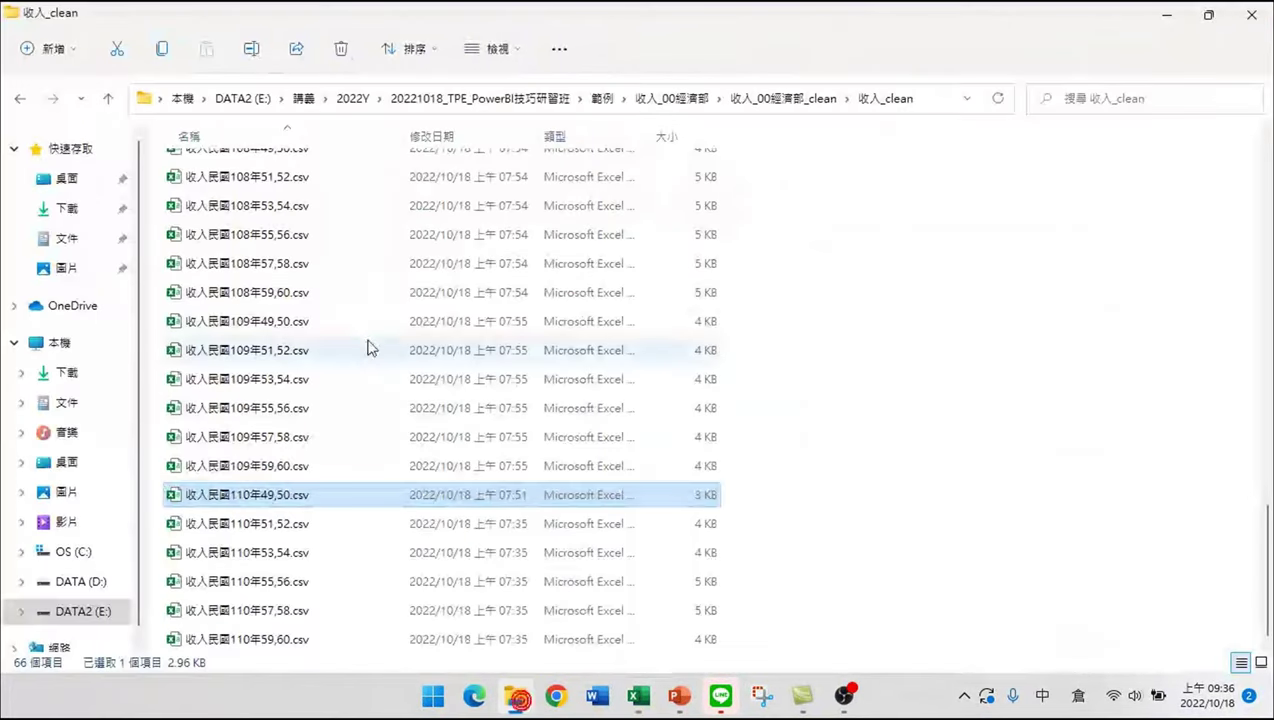
{"action": "double_click", "coordinate": [250, 523]}
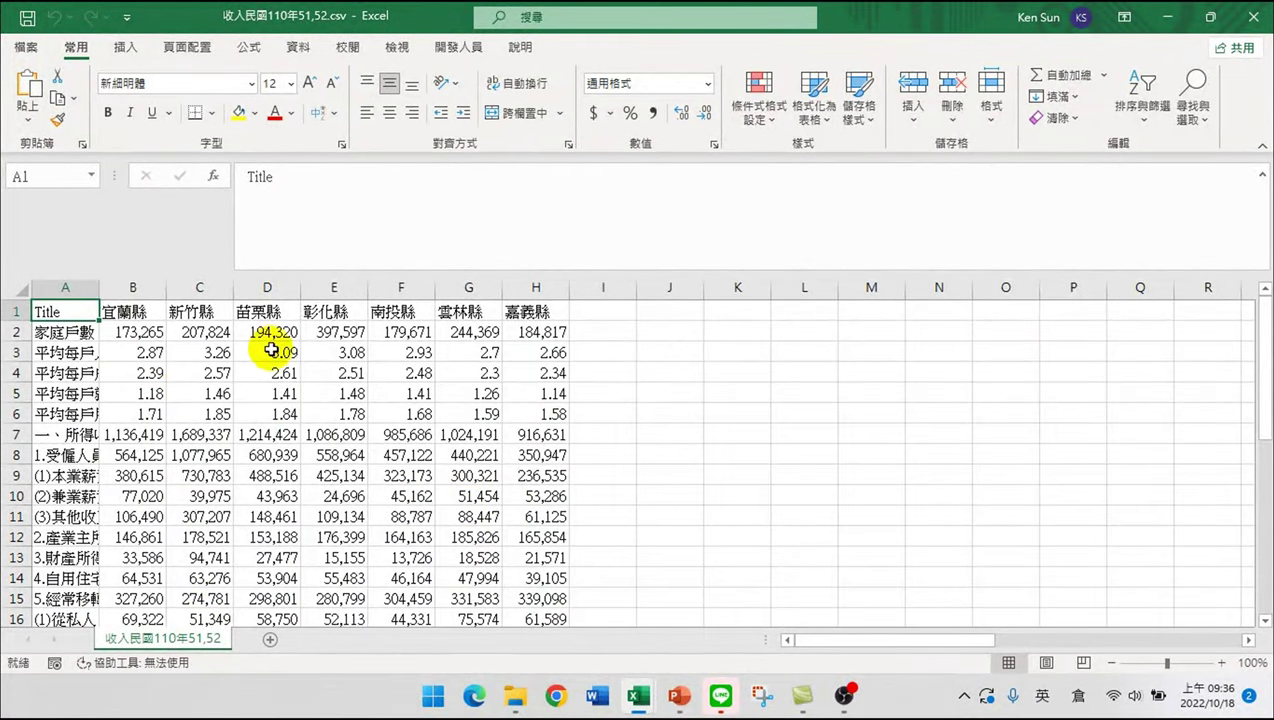
{"action": "scroll", "coordinate": [265, 390], "scroll_direction": "down", "scroll_amount": 7}
{"action": "scroll", "coordinate": [350, 420], "scroll_direction": "up", "scroll_amount": 3}
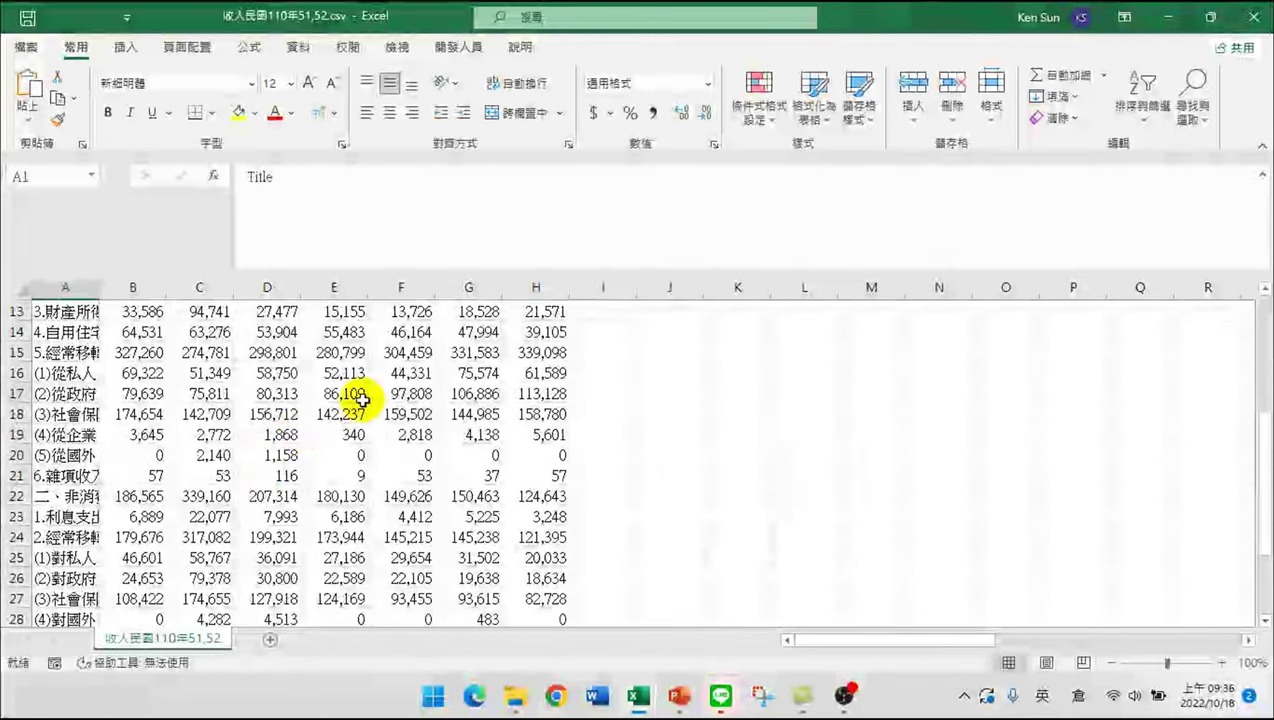
{"action": "scroll", "coordinate": [358, 398], "scroll_direction": "up", "scroll_amount": 4}
{"action": "key", "text": "alt+Tab"}
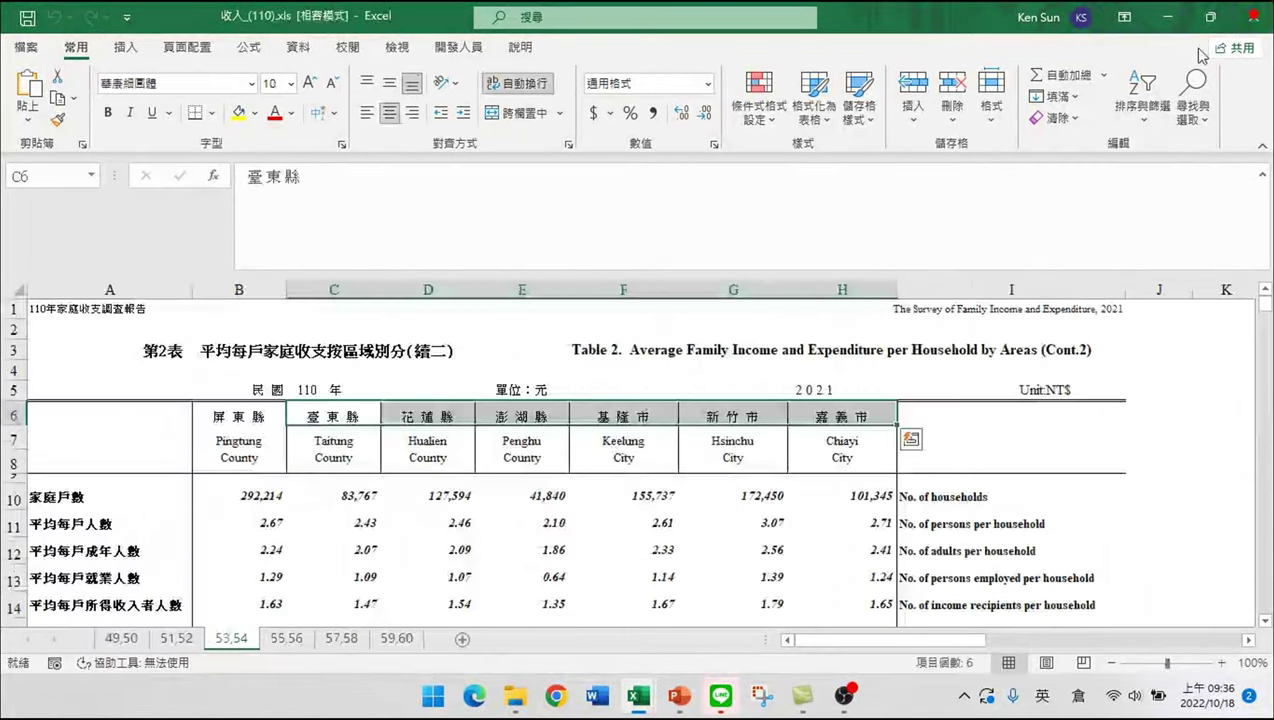
- Return to File Explorer, go up to 收入_00經濟部_clean and open 收集.xlsm
{"action": "left_click", "coordinate": [517, 697]}
{"action": "scroll", "coordinate": [398, 410], "scroll_direction": "down", "scroll_amount": 1}
{"action": "scroll", "coordinate": [370, 592], "scroll_direction": "up", "scroll_amount": 1}
{"action": "scroll", "coordinate": [392, 456], "scroll_direction": "down", "scroll_amount": 1}
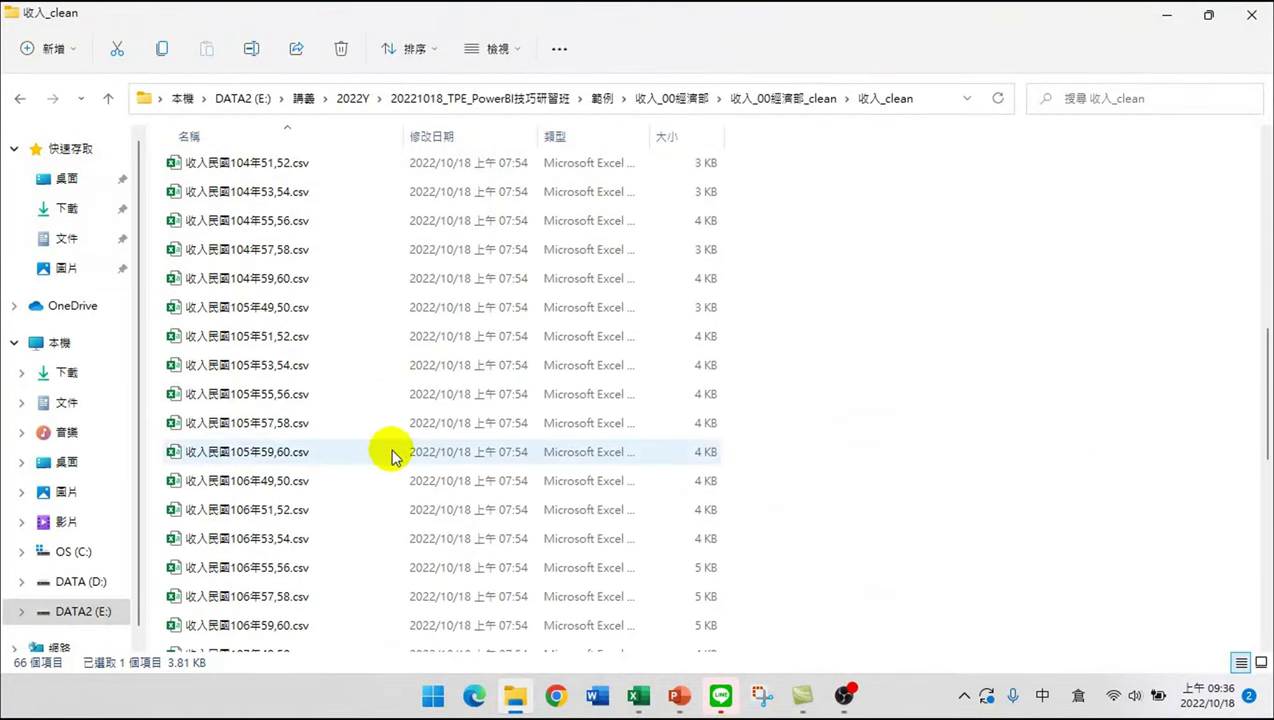
{"action": "scroll", "coordinate": [392, 456], "scroll_direction": "up", "scroll_amount": 8}
{"action": "left_click", "coordinate": [786, 100]}
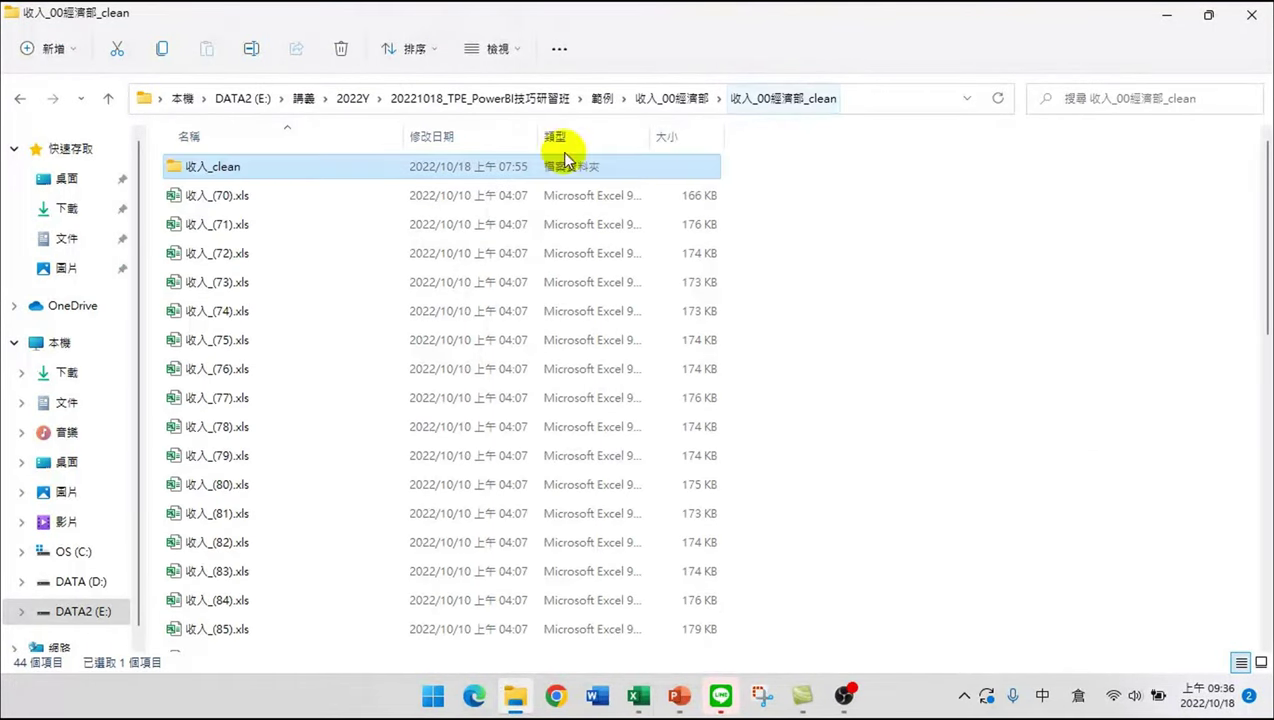
{"action": "scroll", "coordinate": [300, 450], "scroll_direction": "down", "scroll_amount": 10}
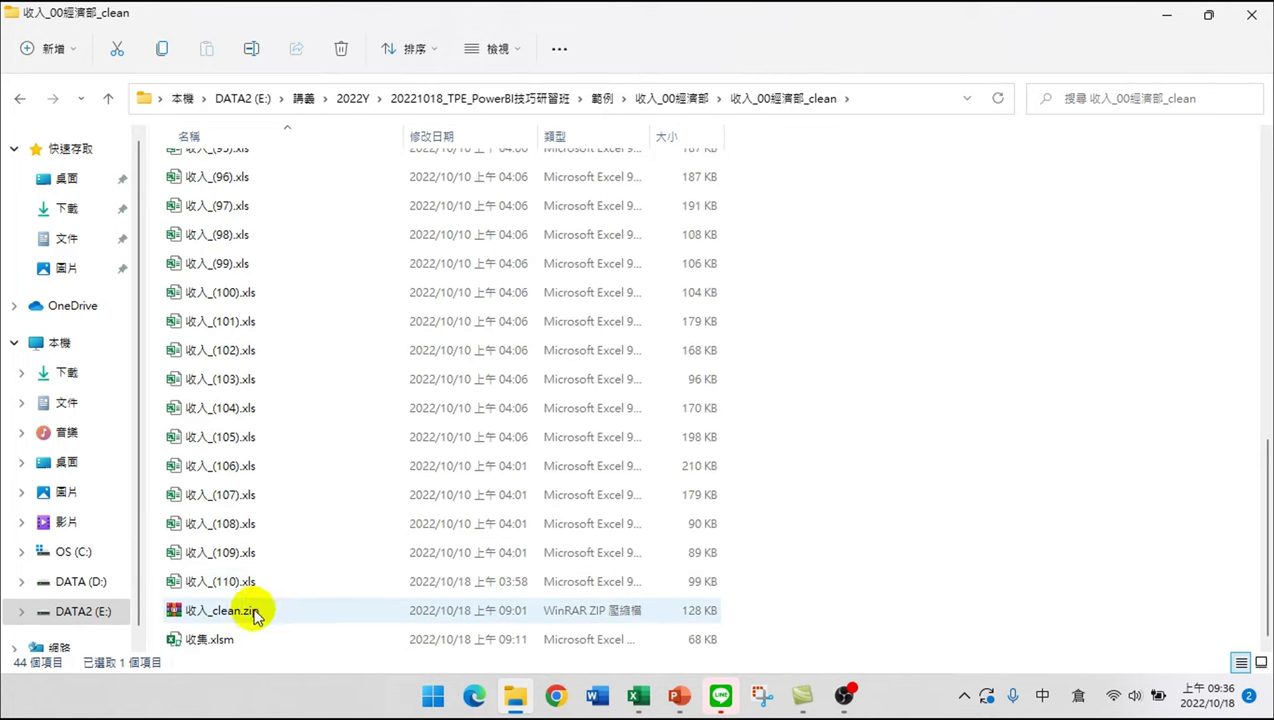
{"action": "double_click", "coordinate": [220, 581]}
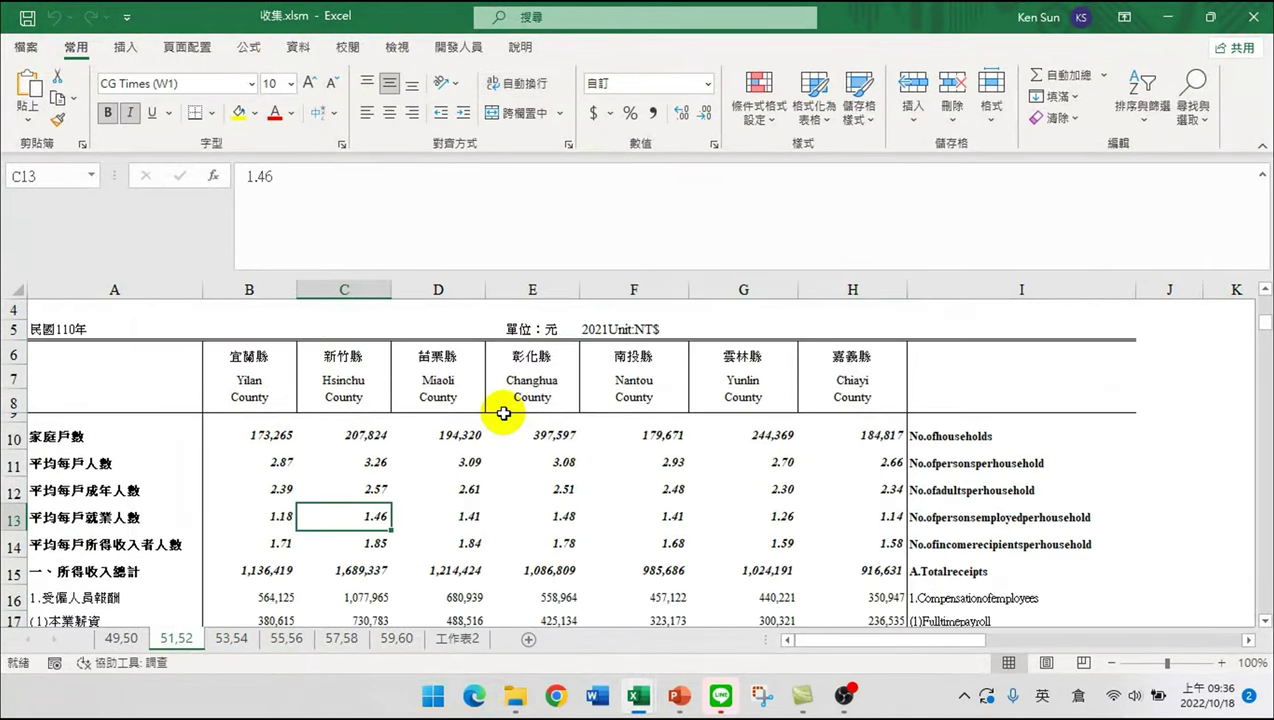
{"action": "left_click", "coordinate": [447, 55]}
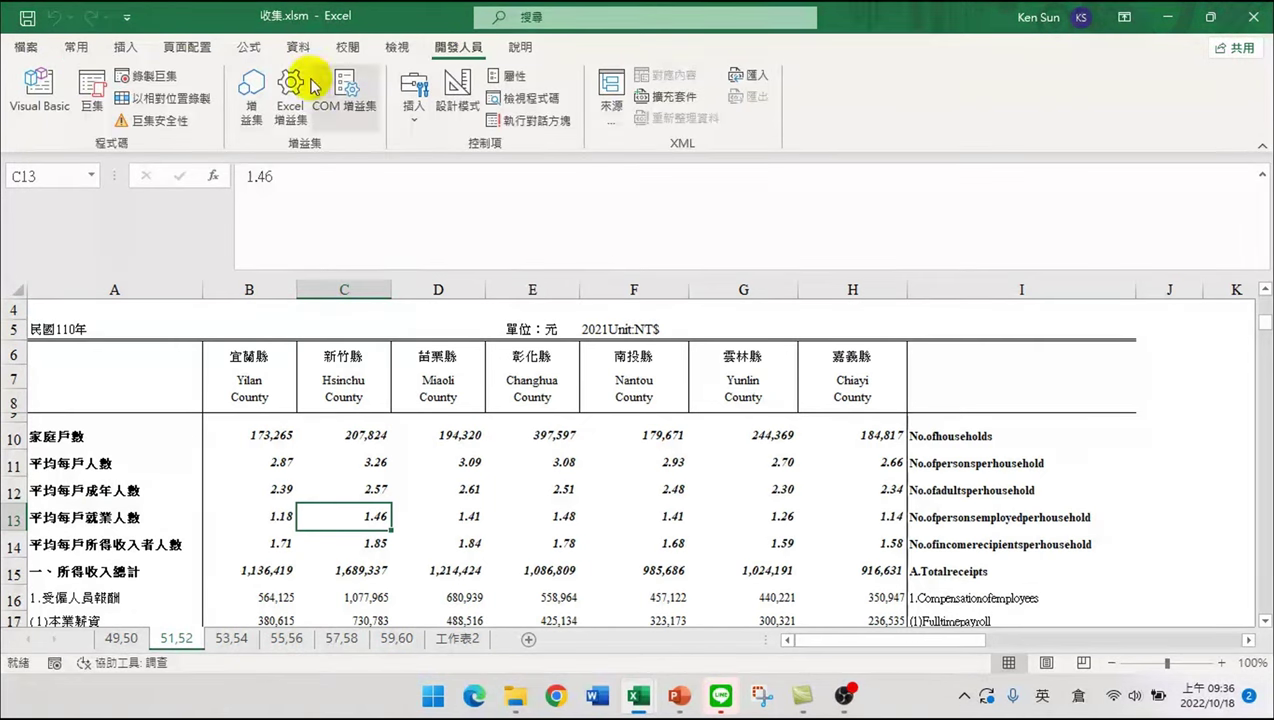
{"action": "left_click", "coordinate": [91, 95]}
{"action": "left_click", "coordinate": [929, 272]}
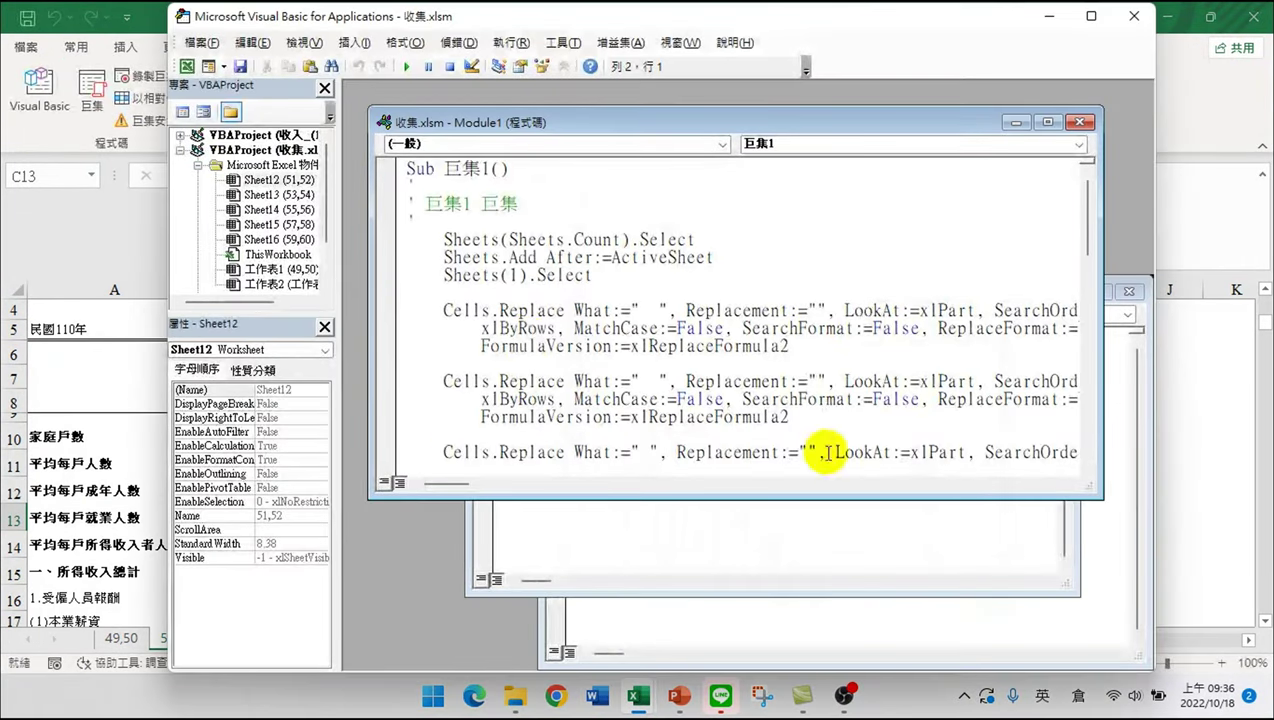
{"action": "scroll", "coordinate": [569, 250], "scroll_direction": "down", "scroll_amount": 1}
{"action": "scroll", "coordinate": [598, 316], "scroll_direction": "down", "scroll_amount": 10}
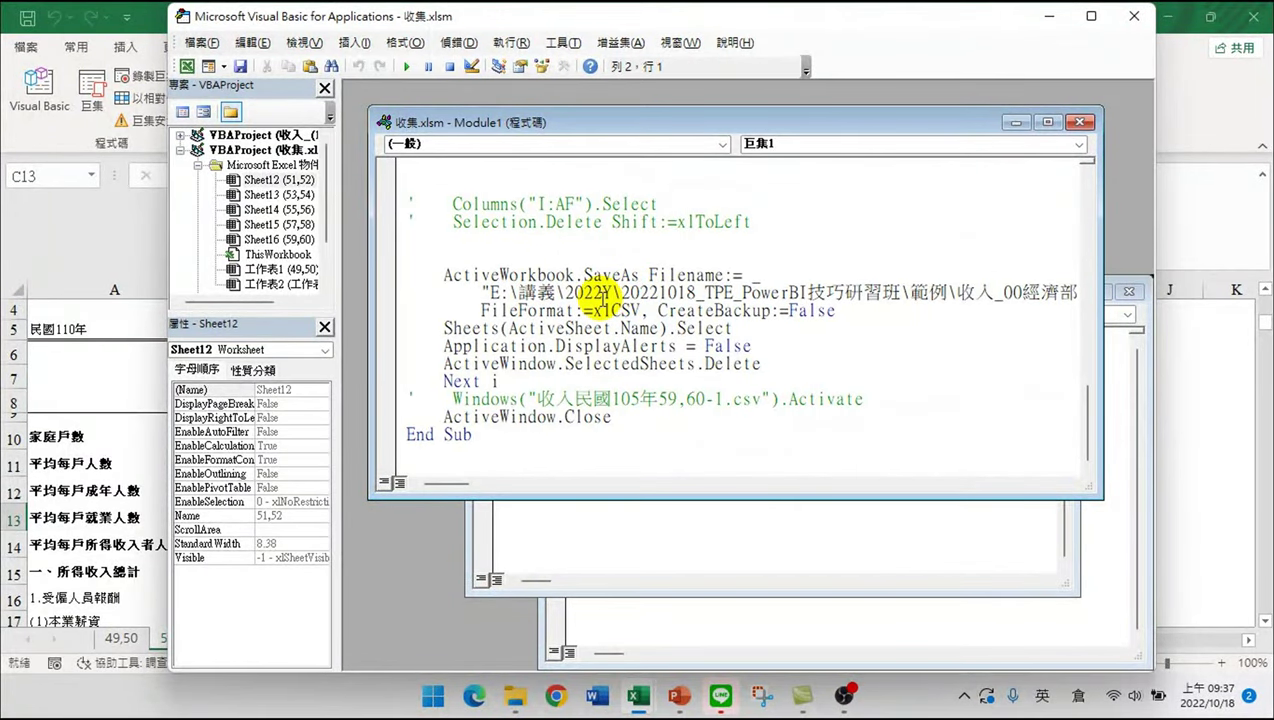
{"action": "left_click", "coordinate": [1132, 18]}
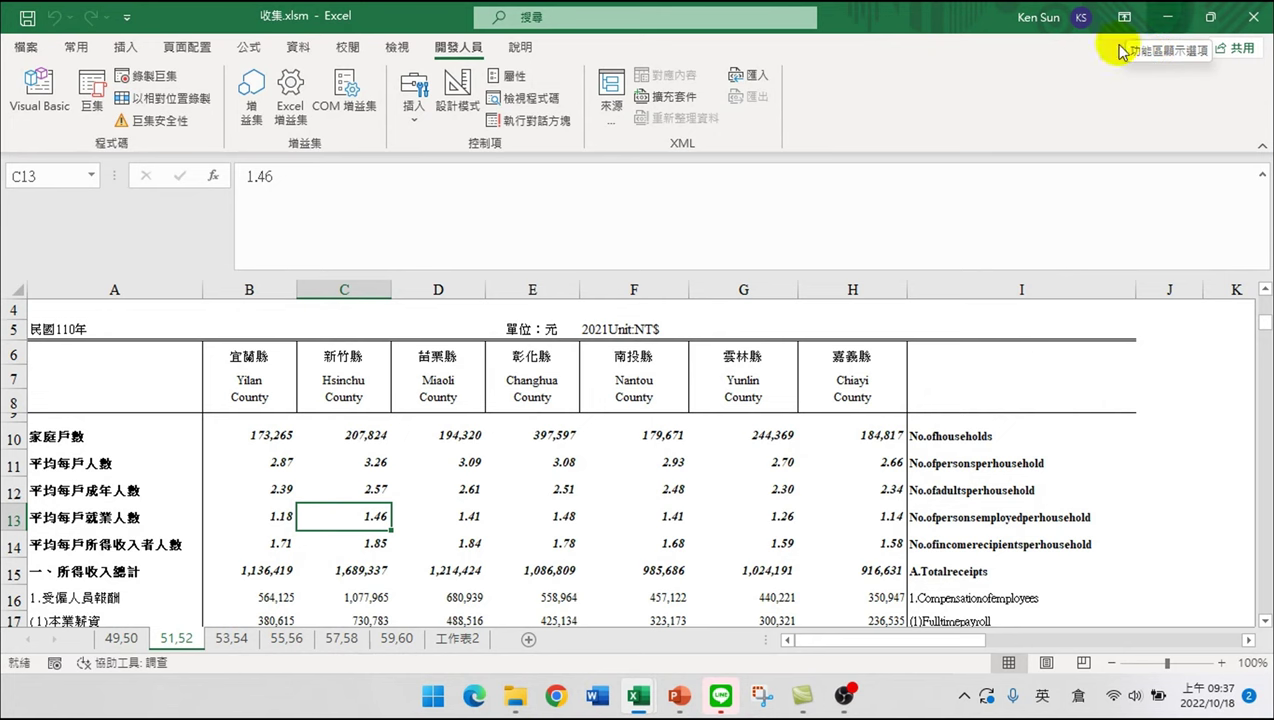
{"action": "left_click", "coordinate": [520, 700]}
{"action": "scroll", "coordinate": [450, 260], "scroll_direction": "up", "scroll_amount": 9}
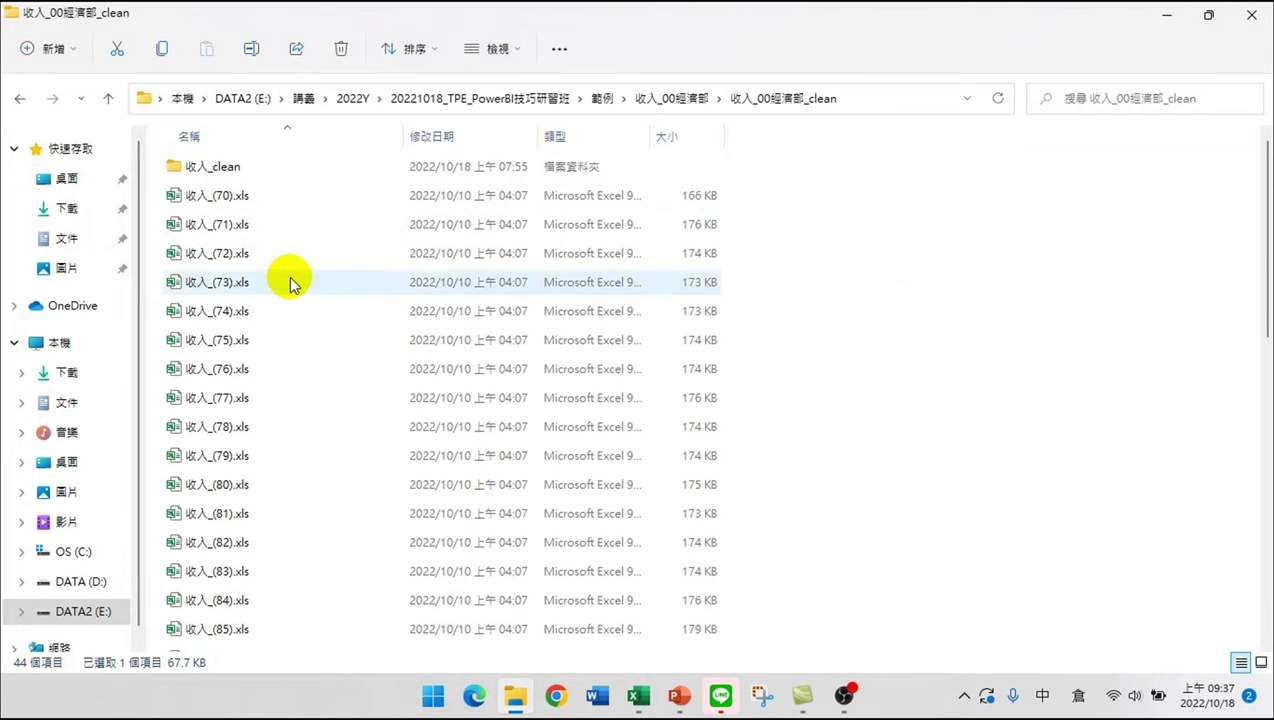
{"action": "double_click", "coordinate": [232, 168]}
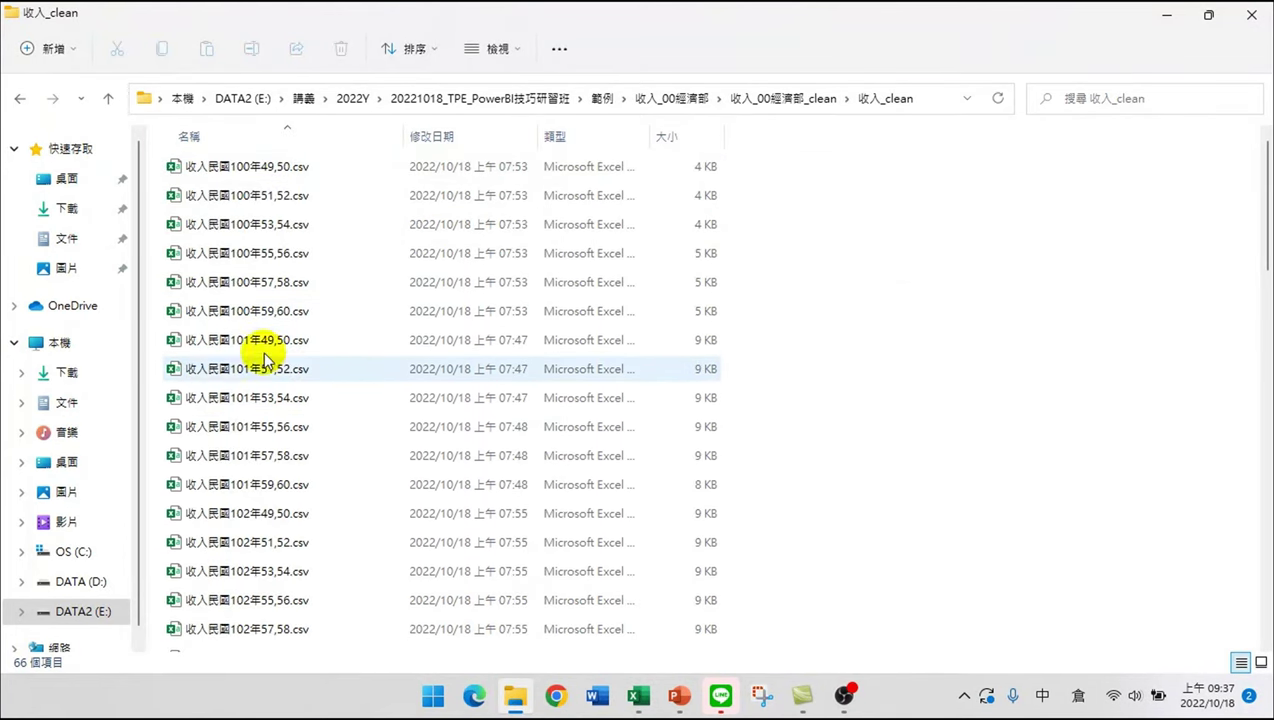
{"action": "left_click", "coordinate": [250, 426]}
{"action": "key", "text": "alt+Tab"}
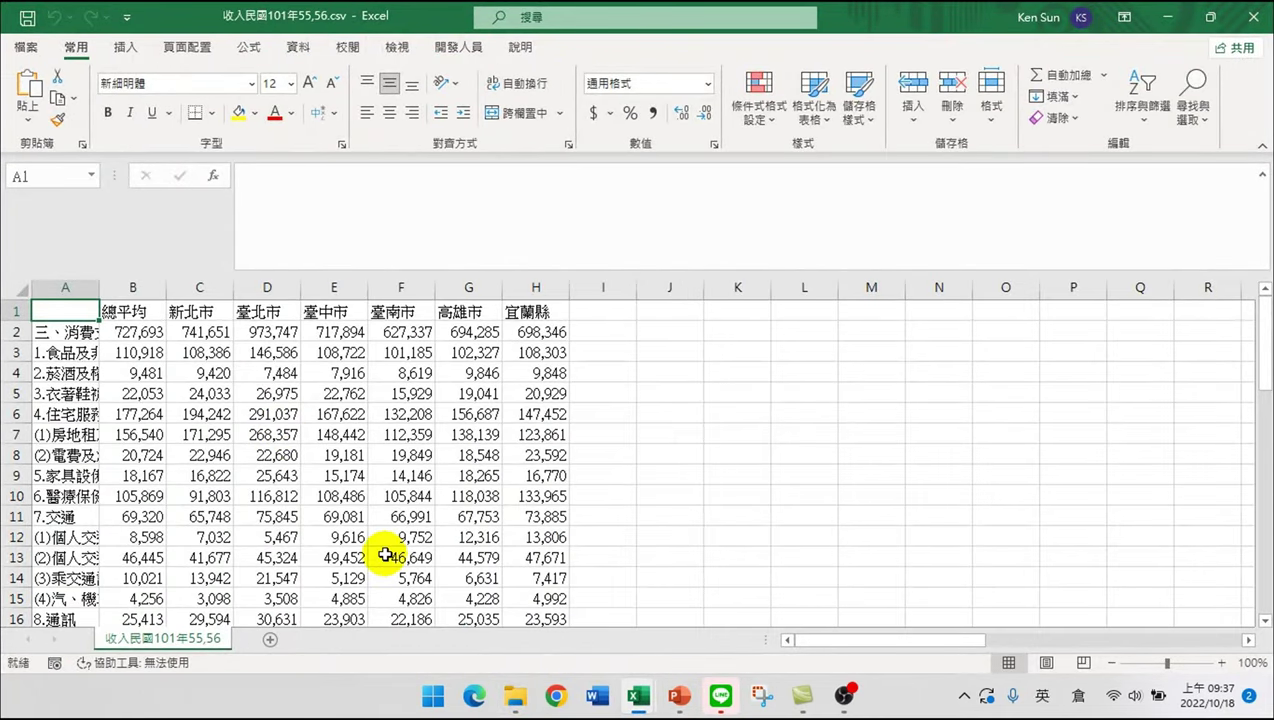
{"action": "scroll", "coordinate": [340, 495], "scroll_direction": "down", "scroll_amount": 2}
{"action": "scroll", "coordinate": [340, 495], "scroll_direction": "down", "scroll_amount": 7}
{"action": "scroll", "coordinate": [338, 495], "scroll_direction": "up", "scroll_amount": 9}
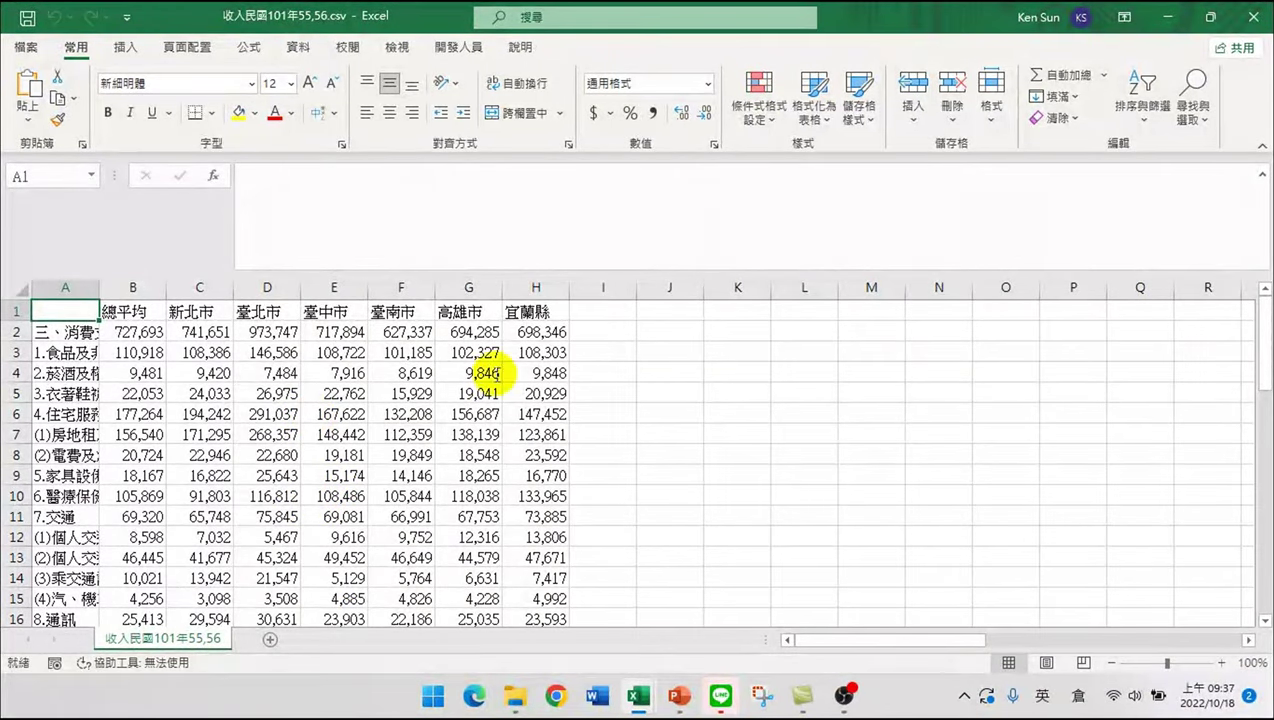
{"action": "left_click", "coordinate": [1250, 17]}
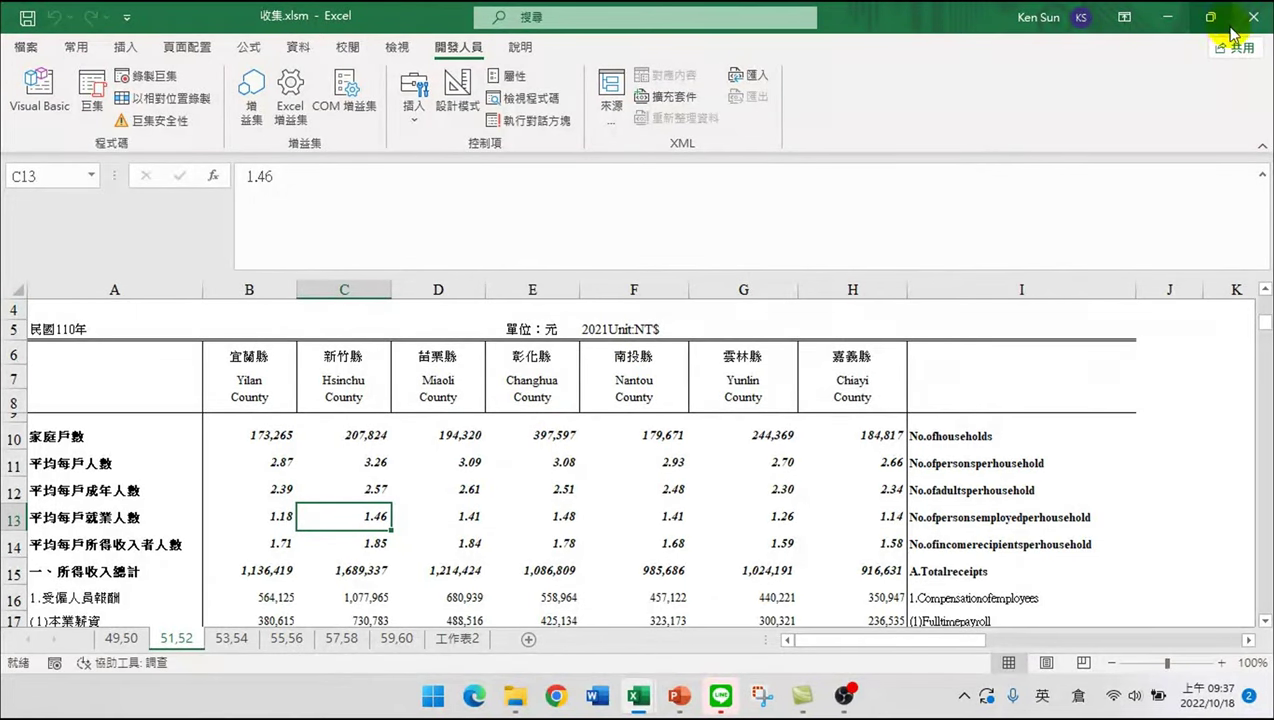
- Bring up 收入民國102年49,50.csv, then switch to the 收入_(110).xls source workbook
{"action": "mouse_move", "coordinate": [1211, 33]}
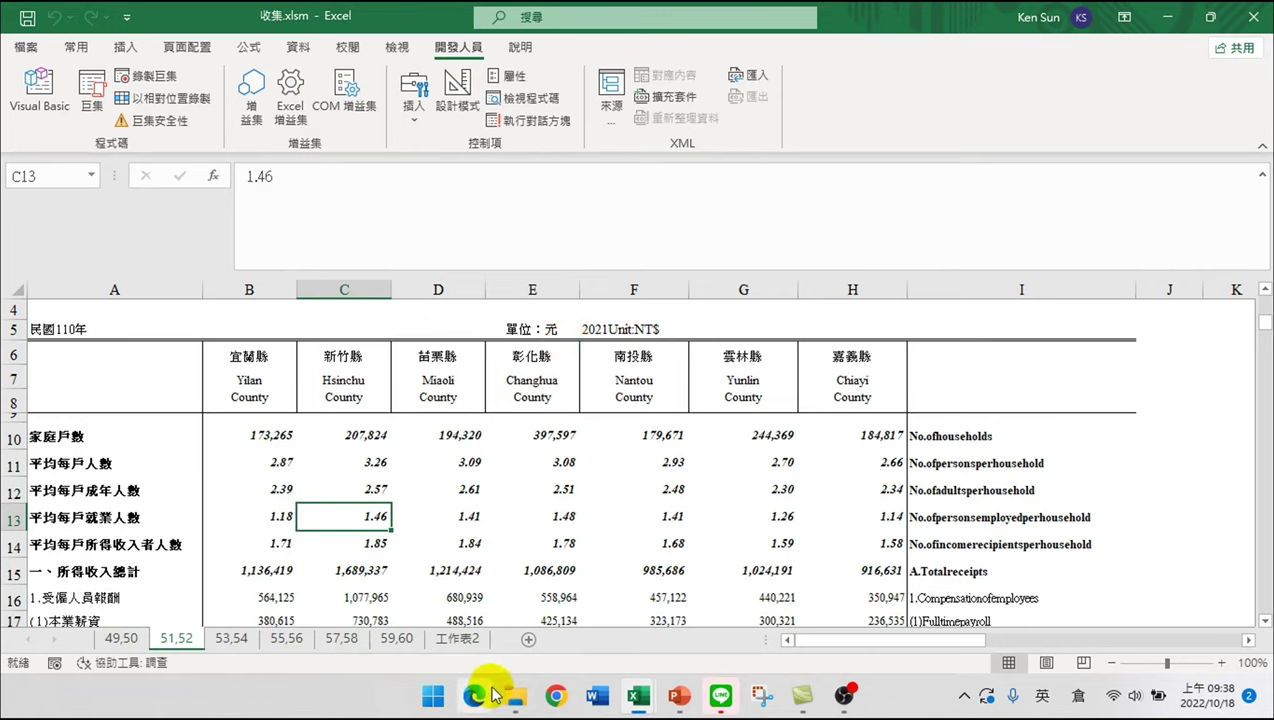
{"action": "left_click", "coordinate": [524, 704]}
{"action": "key", "text": "alt+Tab"}
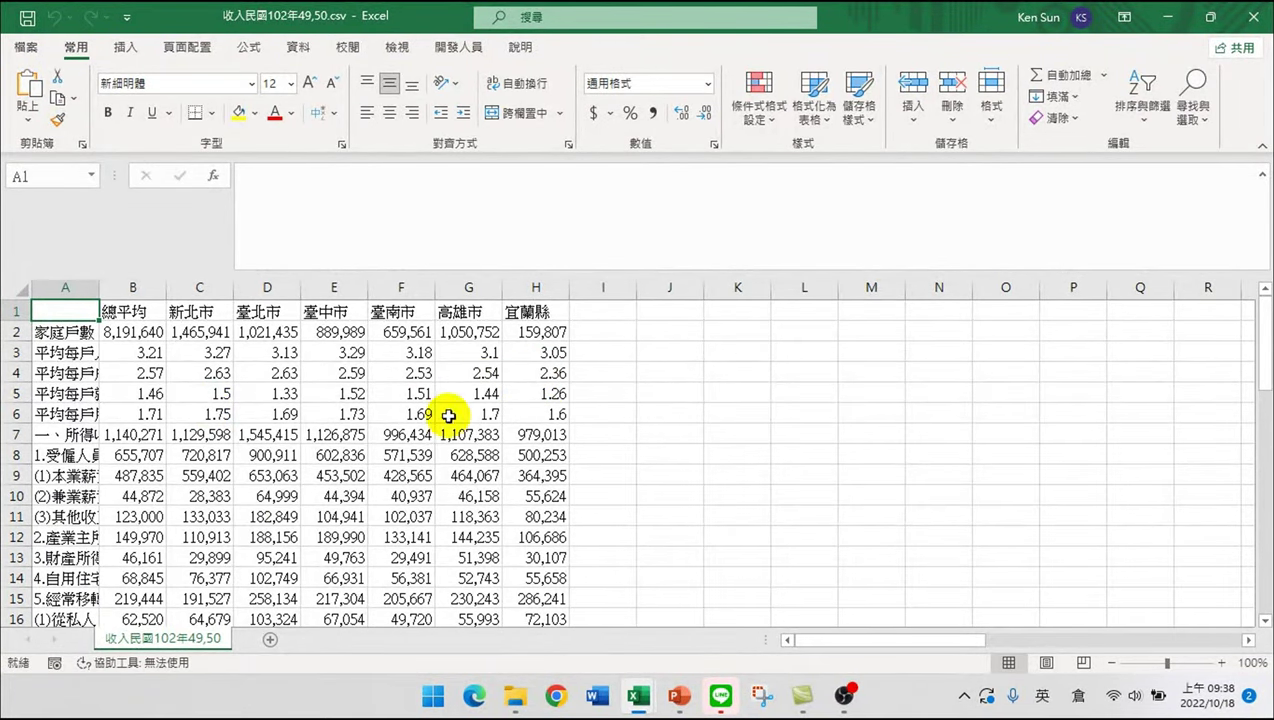
{"action": "left_click", "coordinate": [630, 695]}
{"action": "left_click", "coordinate": [469, 612]}
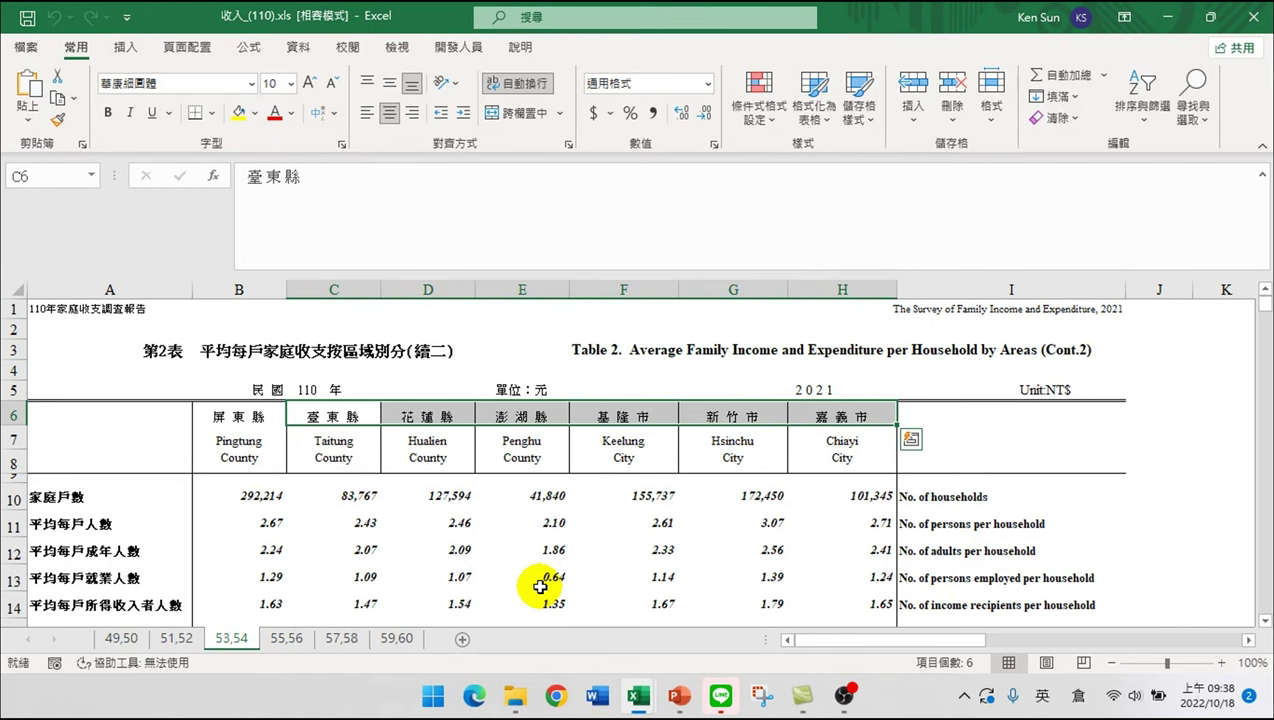
- Close the 收入民國102年49,50.csv and 收集.xlsm workbooks and return to File Explorer
{"action": "left_click", "coordinate": [638, 695]}
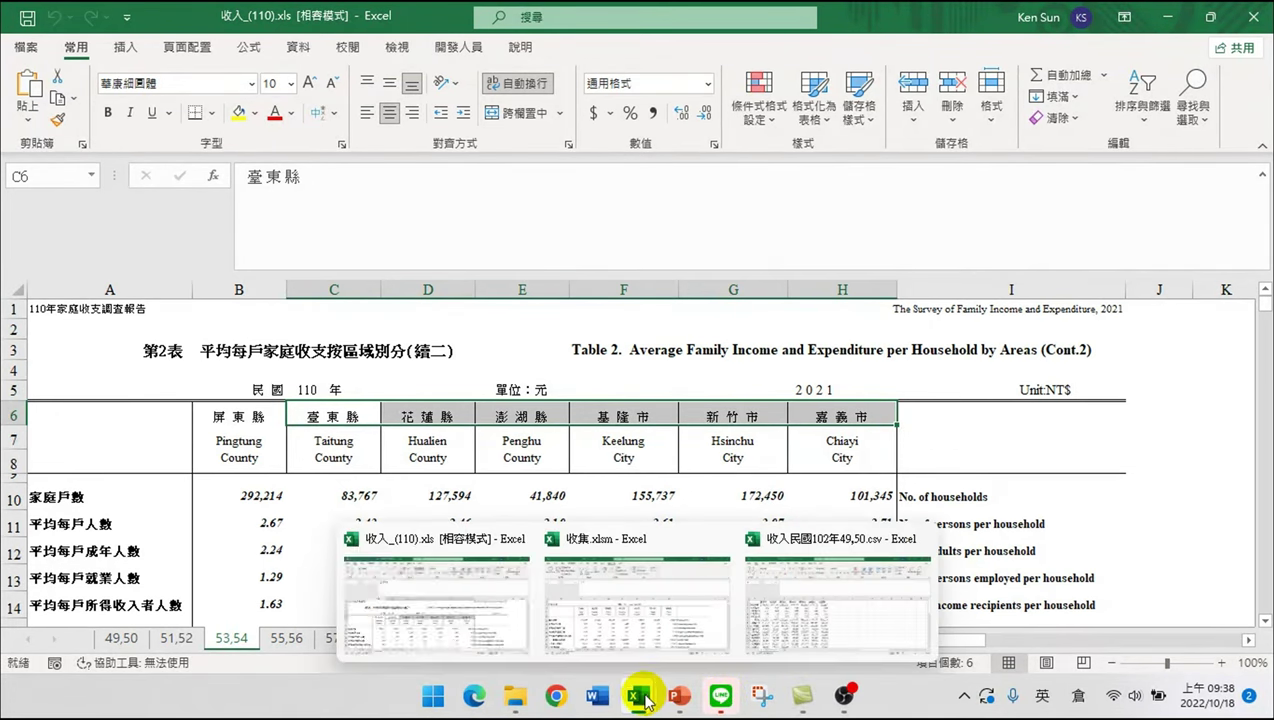
{"action": "left_click", "coordinate": [751, 640]}
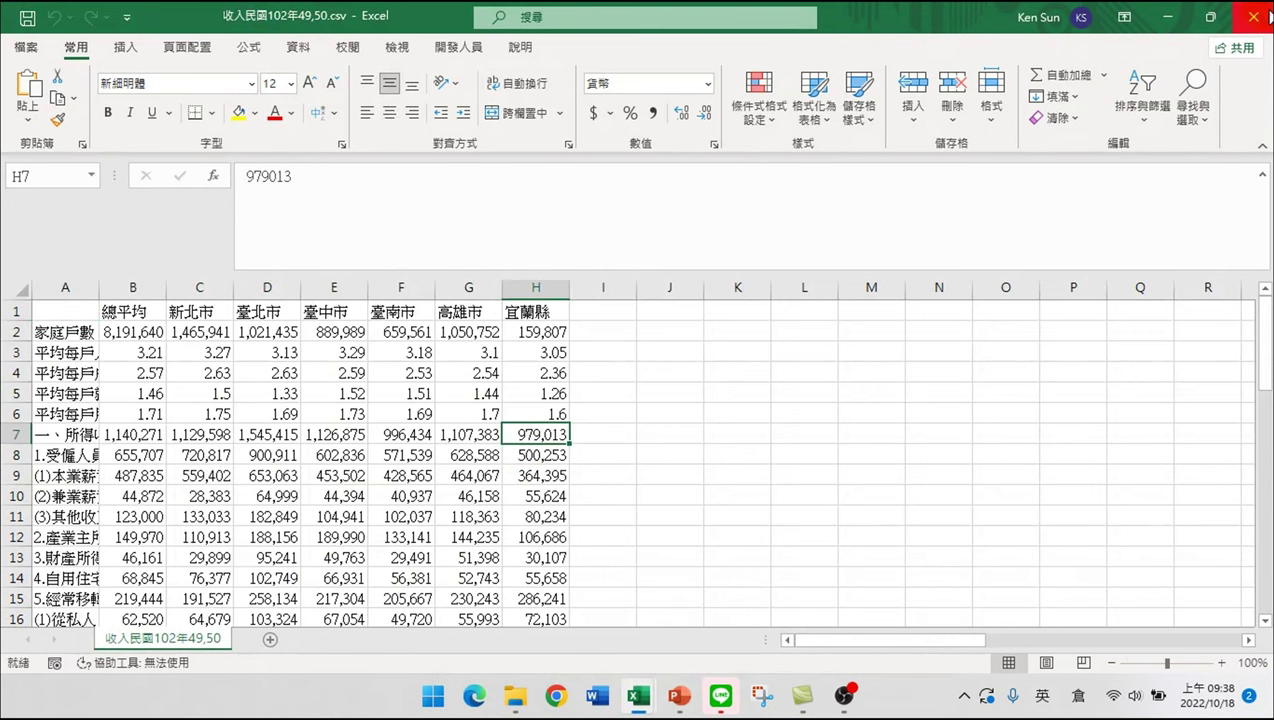
{"action": "left_click", "coordinate": [1252, 20]}
{"action": "mouse_move", "coordinate": [638, 695]}
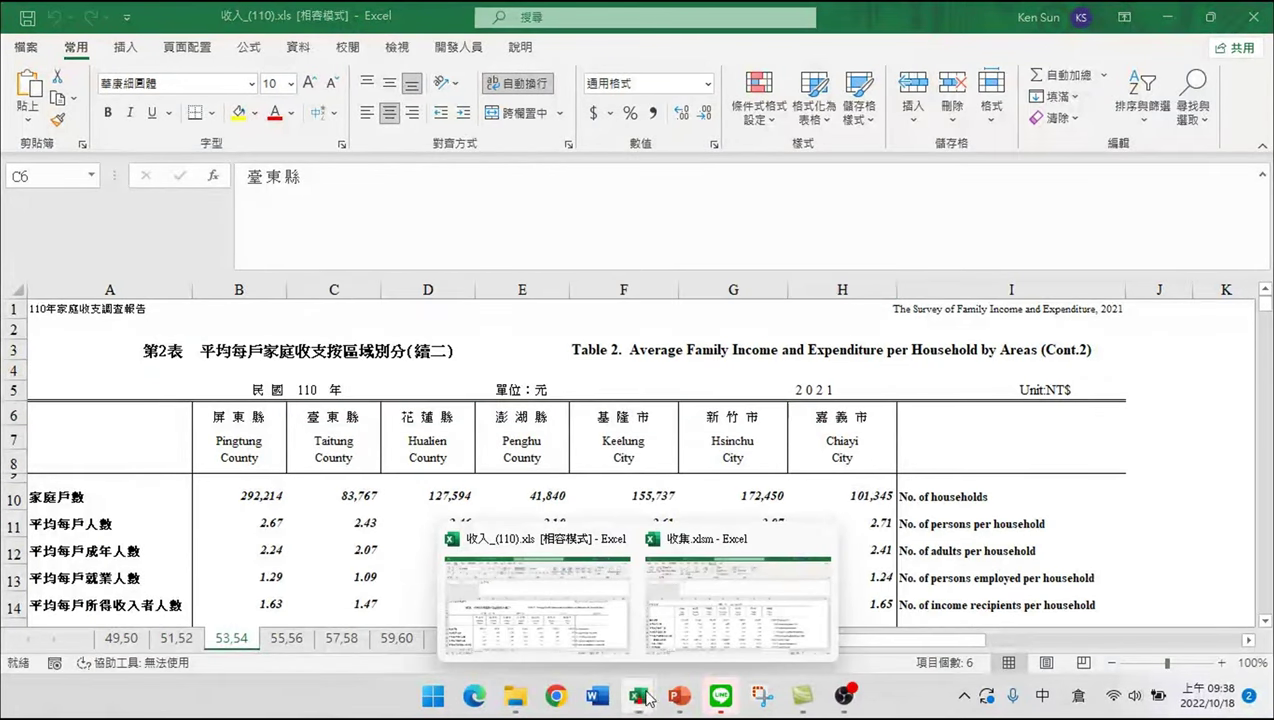
{"action": "left_click", "coordinate": [734, 597]}
{"action": "left_click", "coordinate": [1254, 17]}
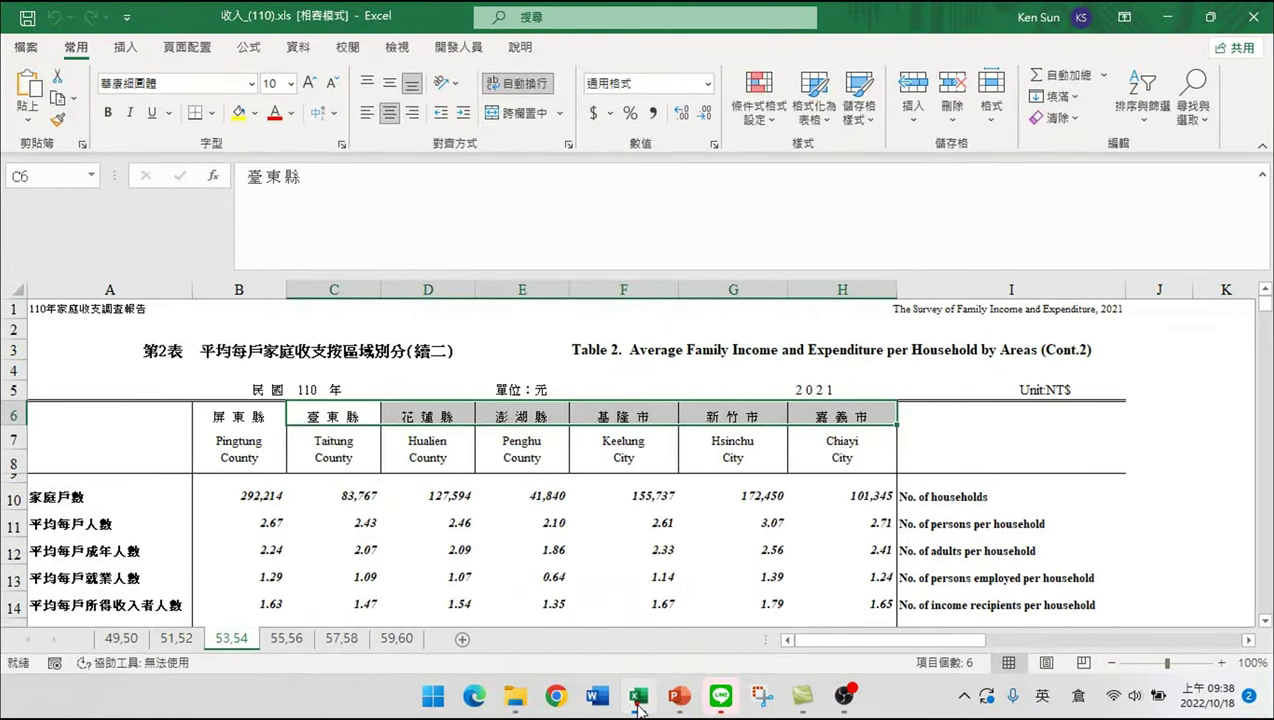
{"action": "left_click", "coordinate": [515, 695]}
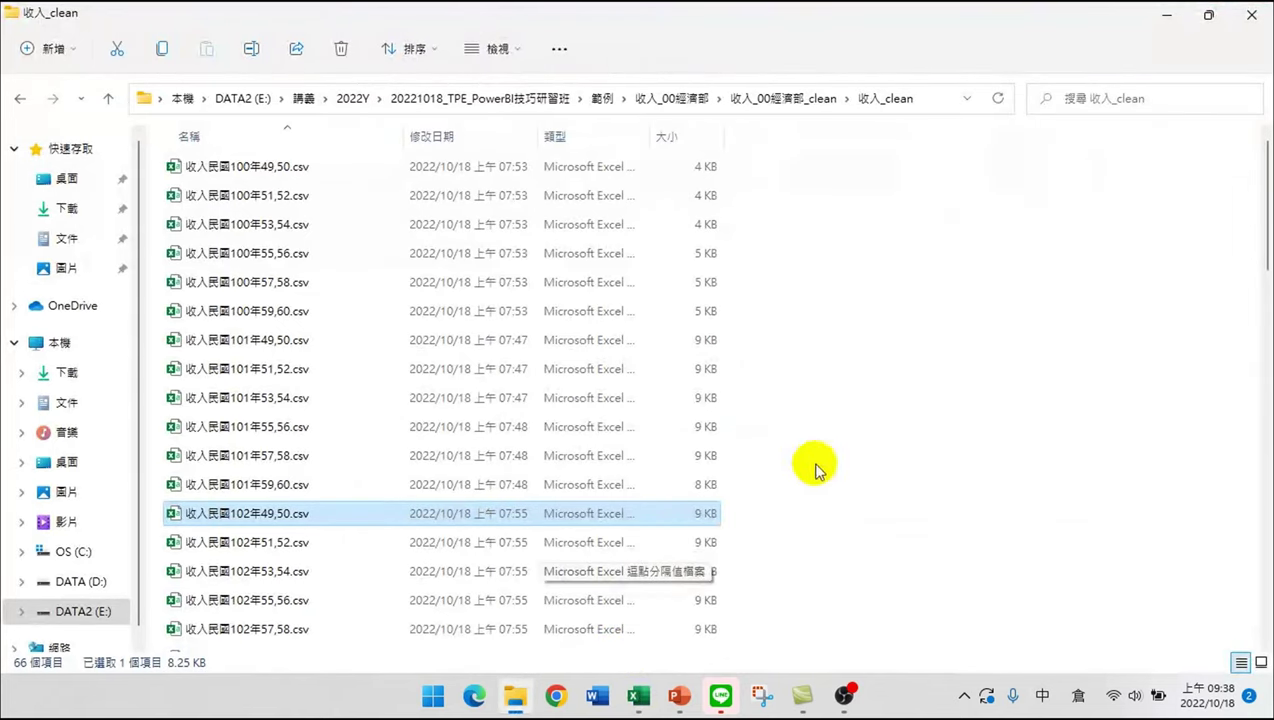
- Close the 收入_(110).xls workbook
{"action": "left_click", "coordinate": [638, 695]}
{"action": "left_click", "coordinate": [1252, 17]}
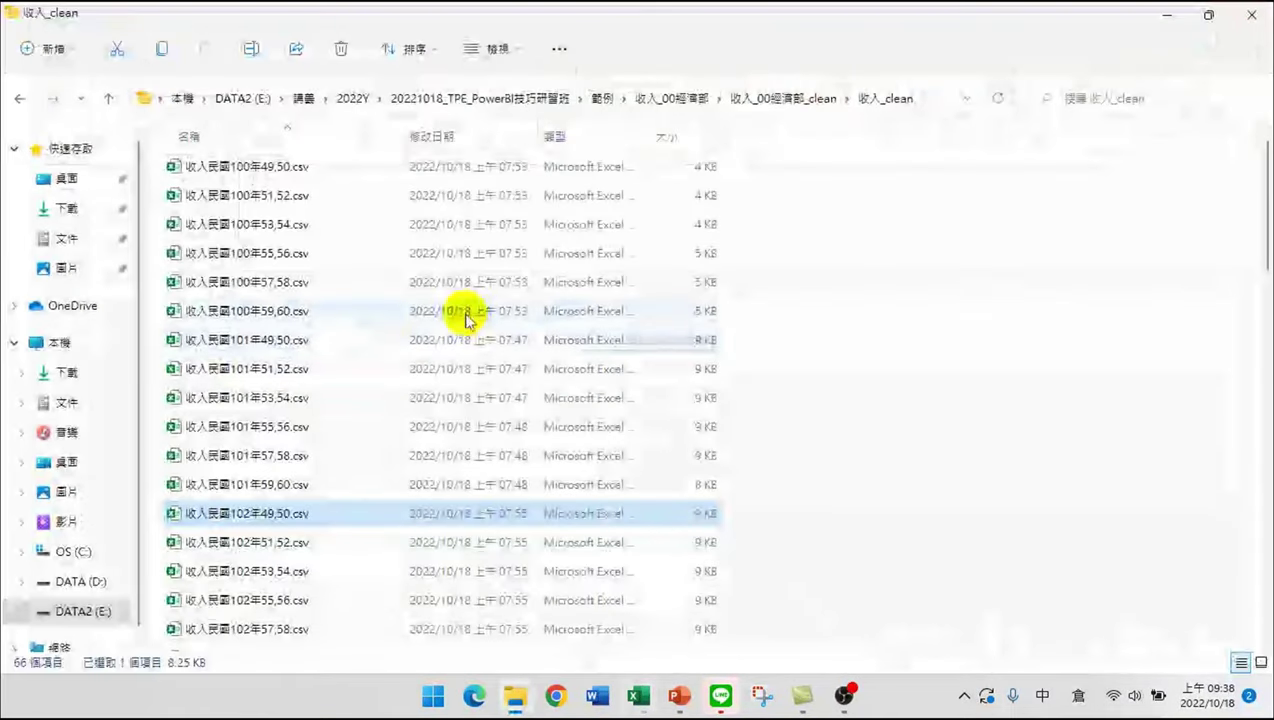
{"action": "scroll", "coordinate": [265, 390], "scroll_direction": "down", "scroll_amount": 1}
{"action": "scroll", "coordinate": [290, 370], "scroll_direction": "down", "scroll_amount": 3}
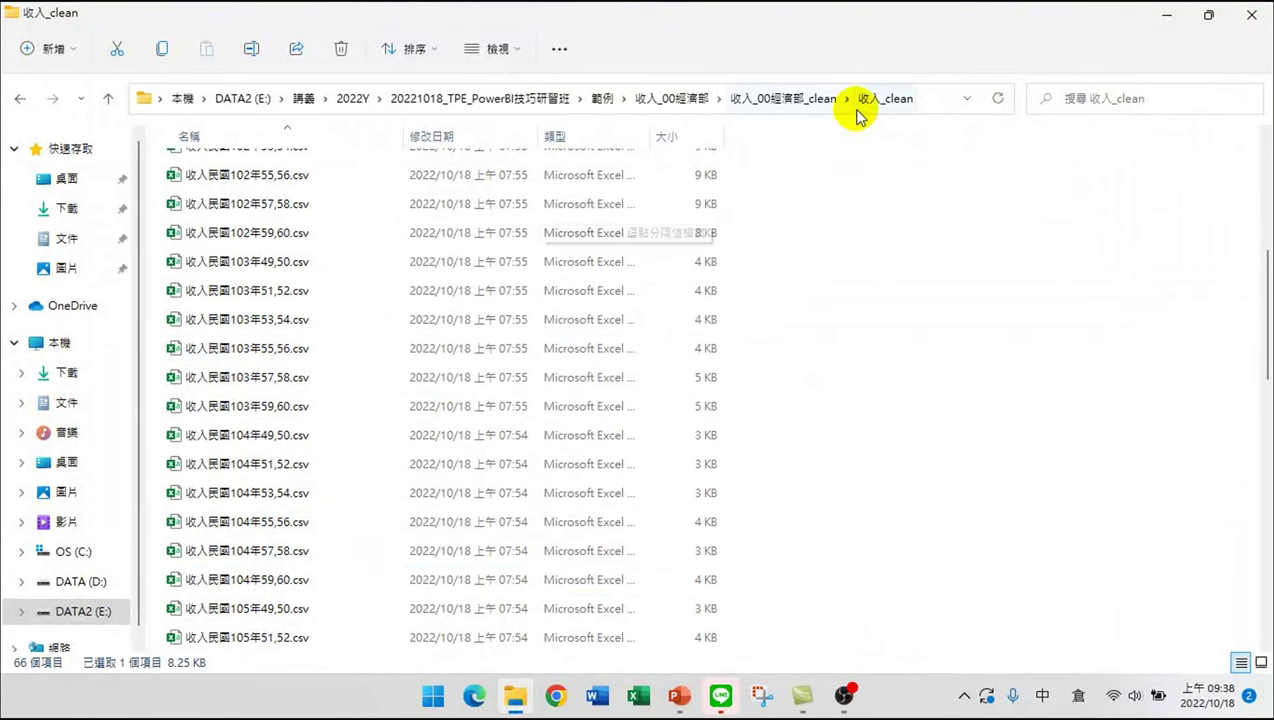
- Go up to the 收入_00經濟部_clean folder and reopen 收集.xlsm
{"action": "left_click", "coordinate": [770, 100]}
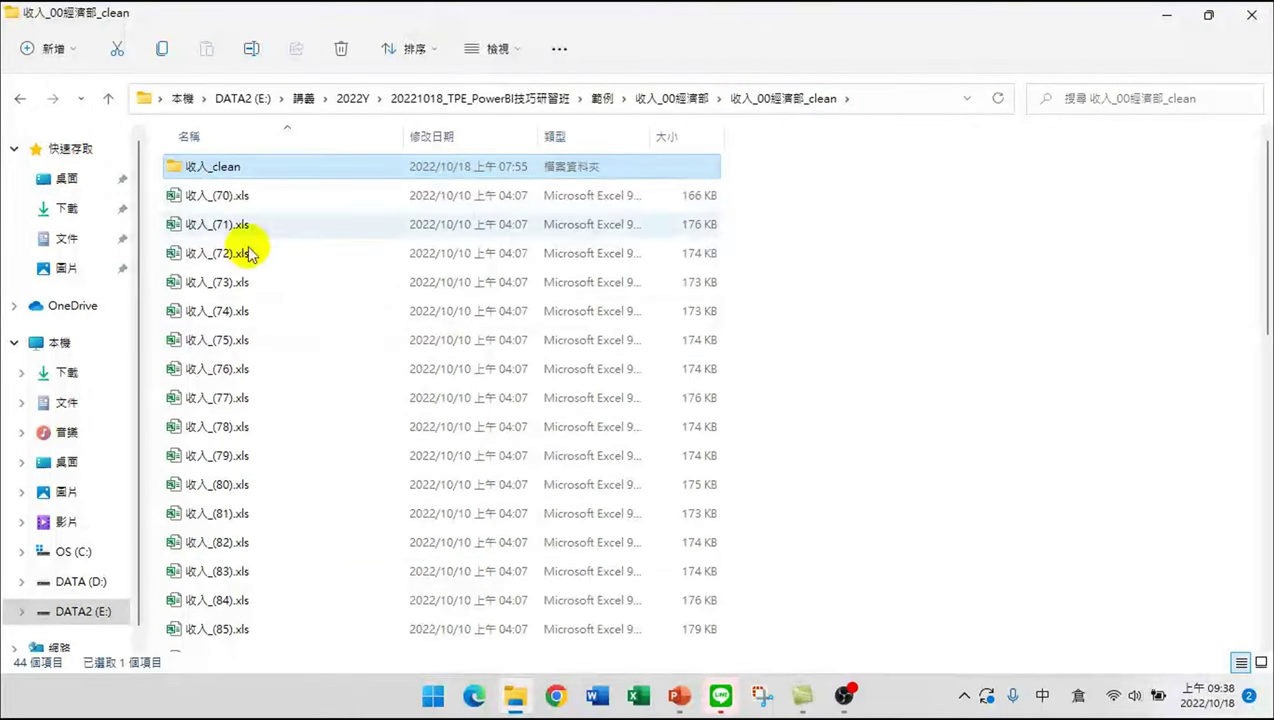
{"action": "scroll", "coordinate": [285, 437], "scroll_direction": "down", "scroll_amount": 2}
{"action": "scroll", "coordinate": [283, 480], "scroll_direction": "down", "scroll_amount": 7}
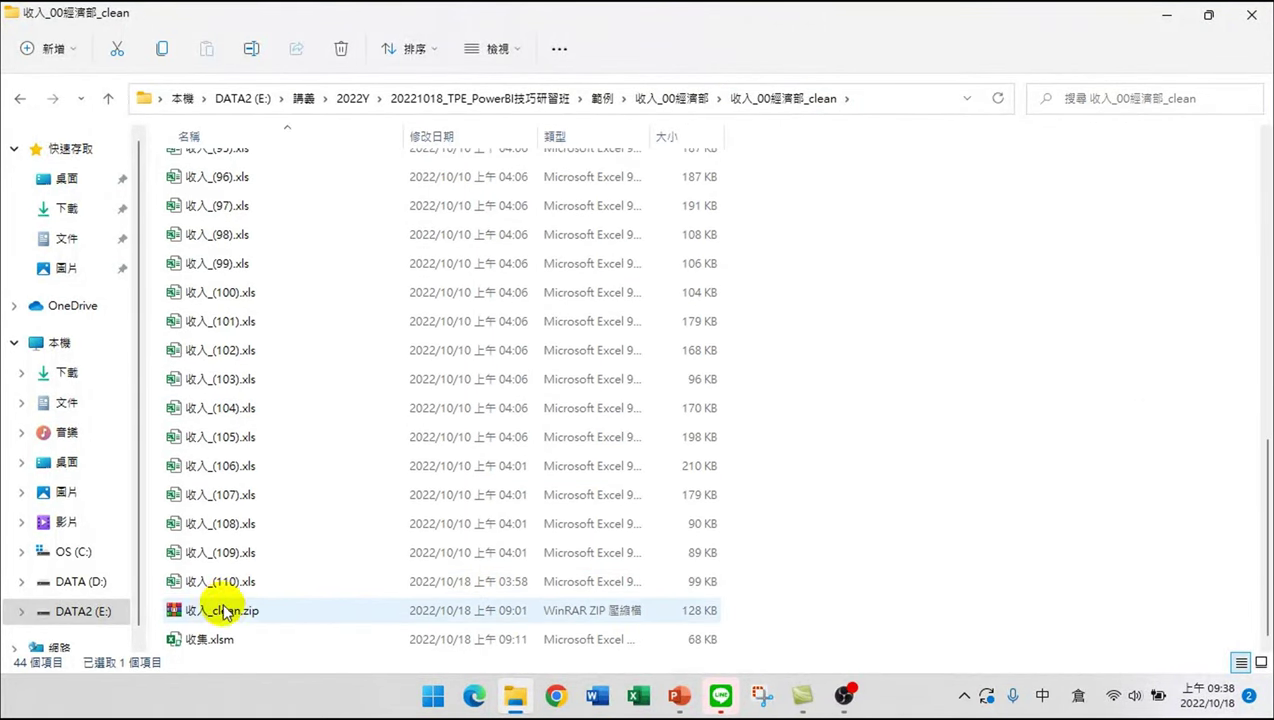
{"action": "left_click", "coordinate": [212, 641]}
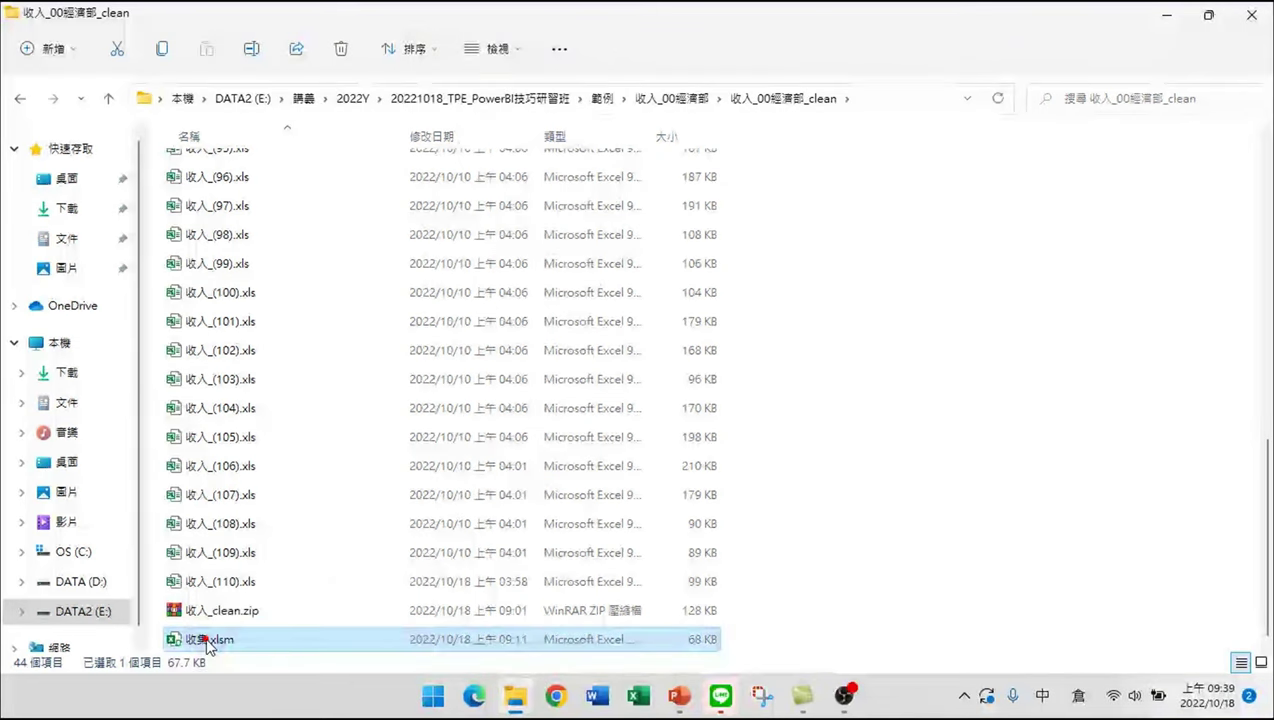
{"action": "double_click", "coordinate": [212, 641]}
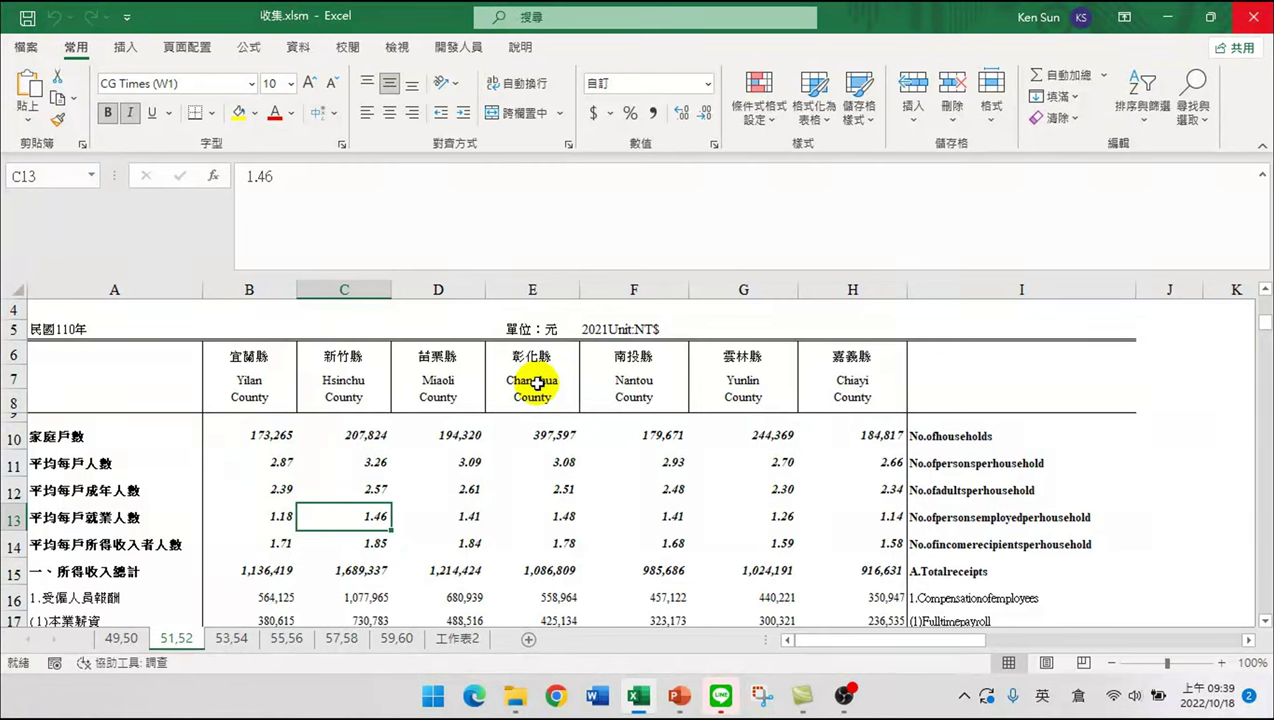
- Open the 巨集1 macro's code in the VBA editor from the Developer tab
{"action": "left_click", "coordinate": [450, 48]}
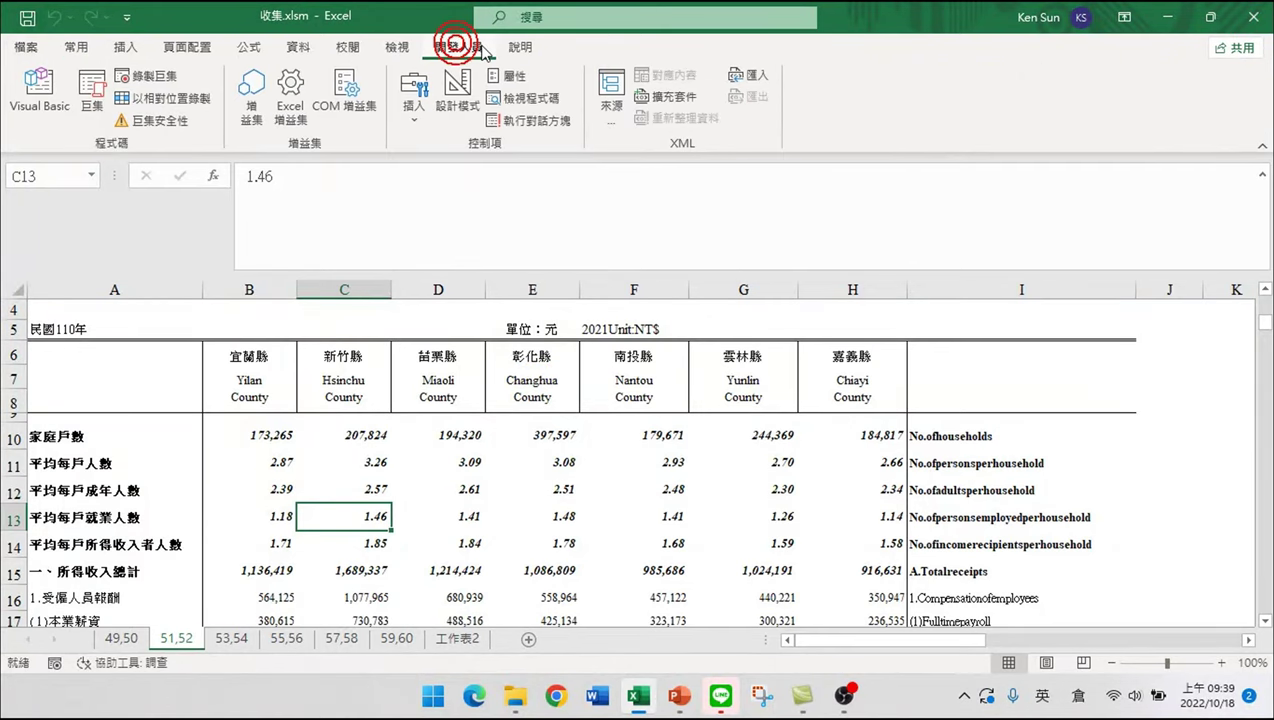
{"action": "left_click", "coordinate": [150, 98]}
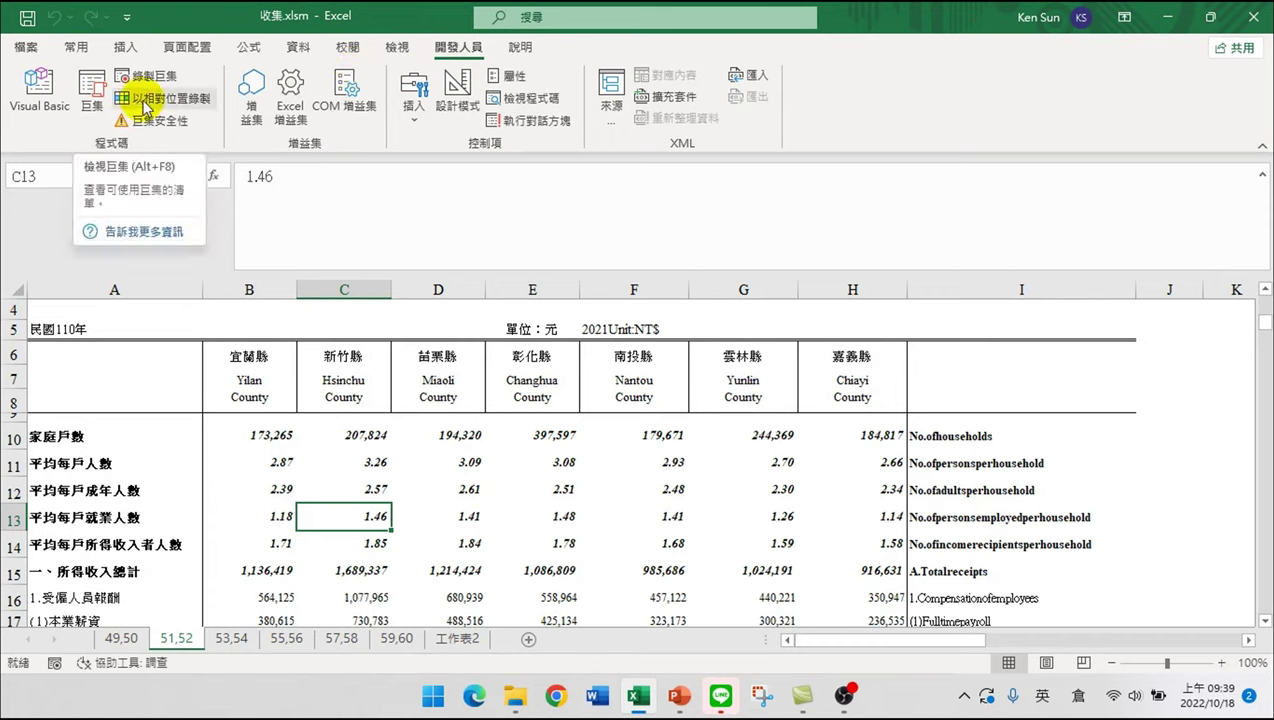
{"action": "left_click", "coordinate": [91, 92]}
{"action": "left_click", "coordinate": [925, 288]}
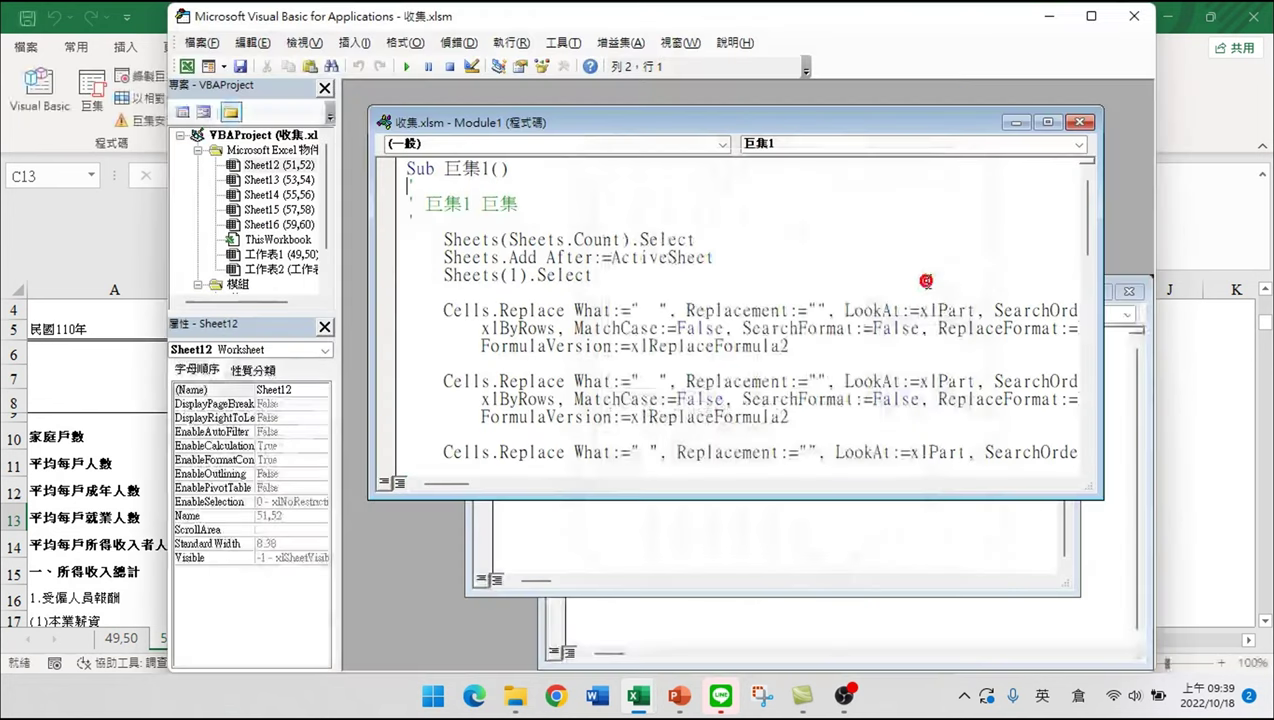
- Scroll through the 巨集1 code, then close the VBA editor
{"action": "scroll", "coordinate": [730, 292], "scroll_direction": "down", "scroll_amount": 5}
{"action": "scroll", "coordinate": [741, 340], "scroll_direction": "down", "scroll_amount": 6}
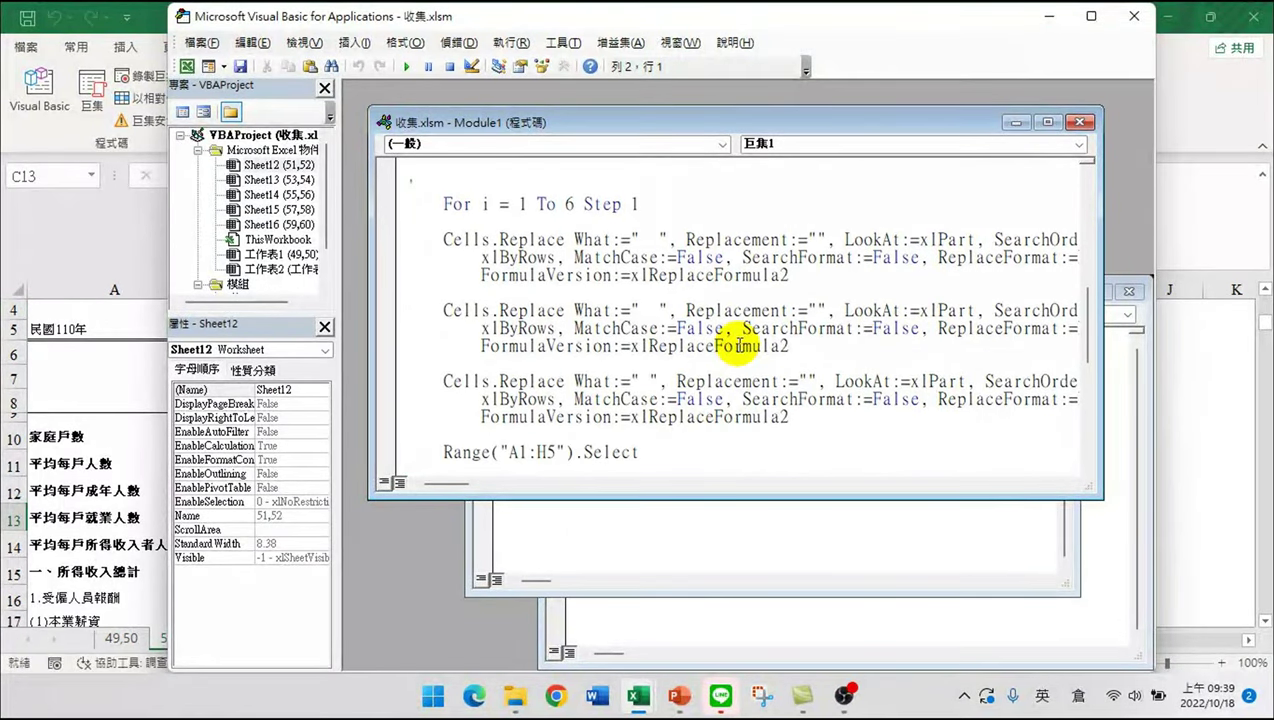
{"action": "scroll", "coordinate": [741, 347], "scroll_direction": "down", "scroll_amount": 1}
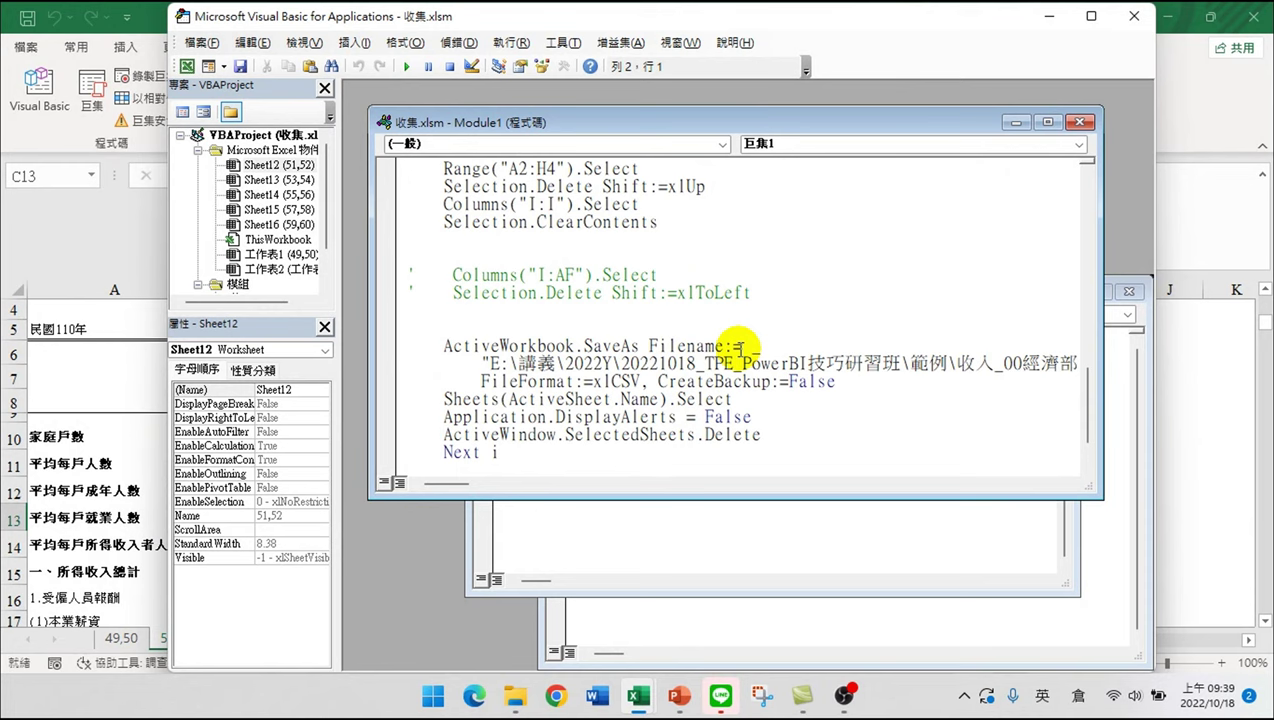
{"action": "scroll", "coordinate": [762, 333], "scroll_direction": "up", "scroll_amount": 3}
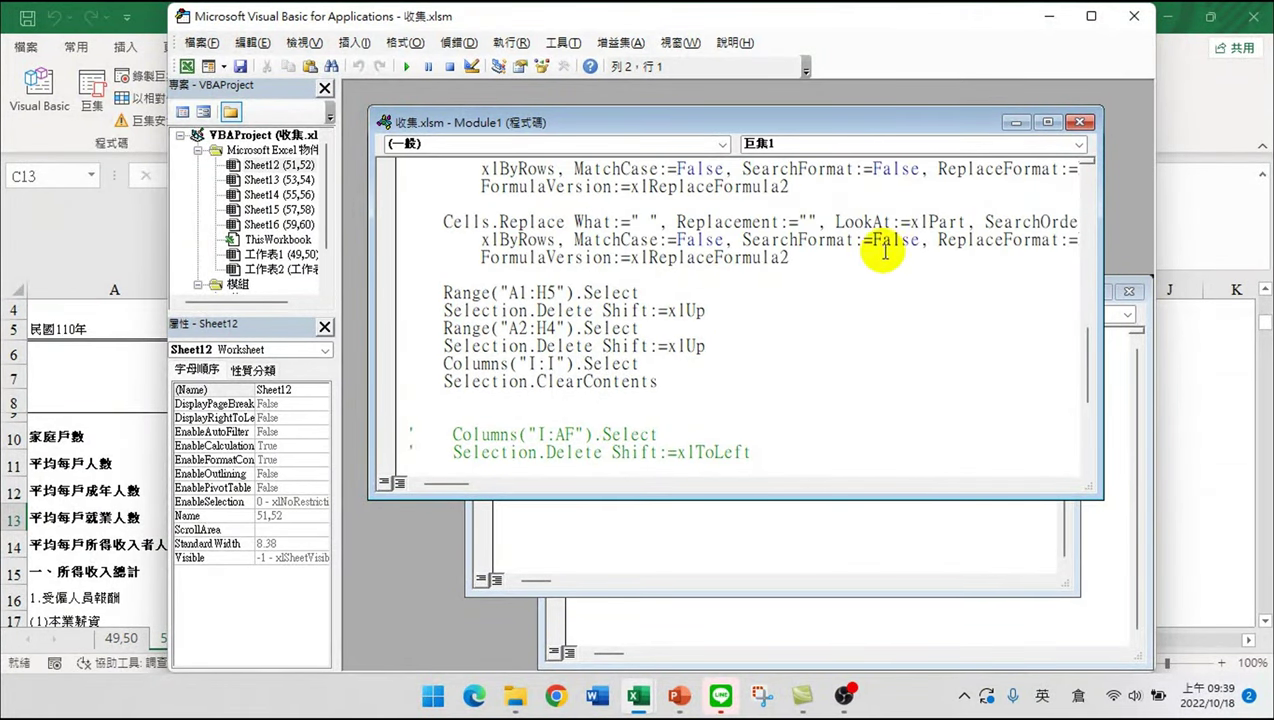
{"action": "left_click_drag", "start_coordinate": [1100, 493], "coordinate": [1140, 522]}
{"action": "scroll", "coordinate": [815, 370], "scroll_direction": "up", "scroll_amount": 4}
{"action": "scroll", "coordinate": [815, 370], "scroll_direction": "up", "scroll_amount": 6}
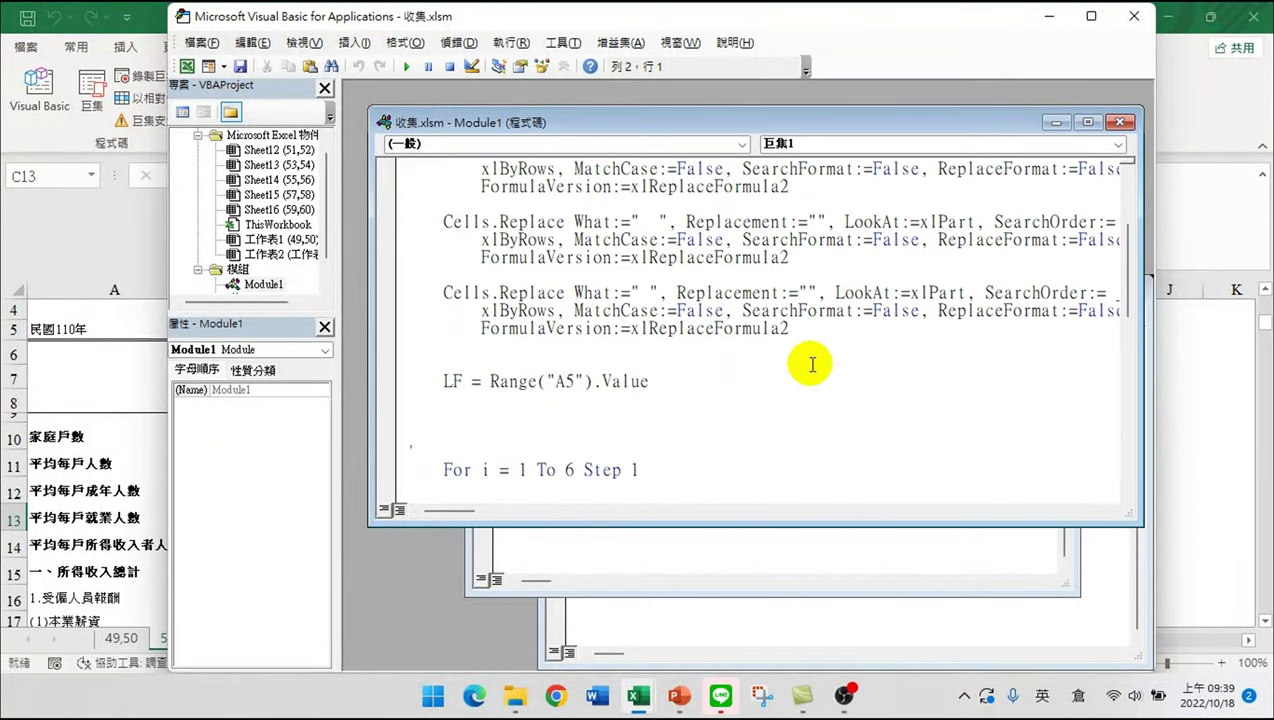
{"action": "scroll", "coordinate": [806, 358], "scroll_direction": "down", "scroll_amount": 2}
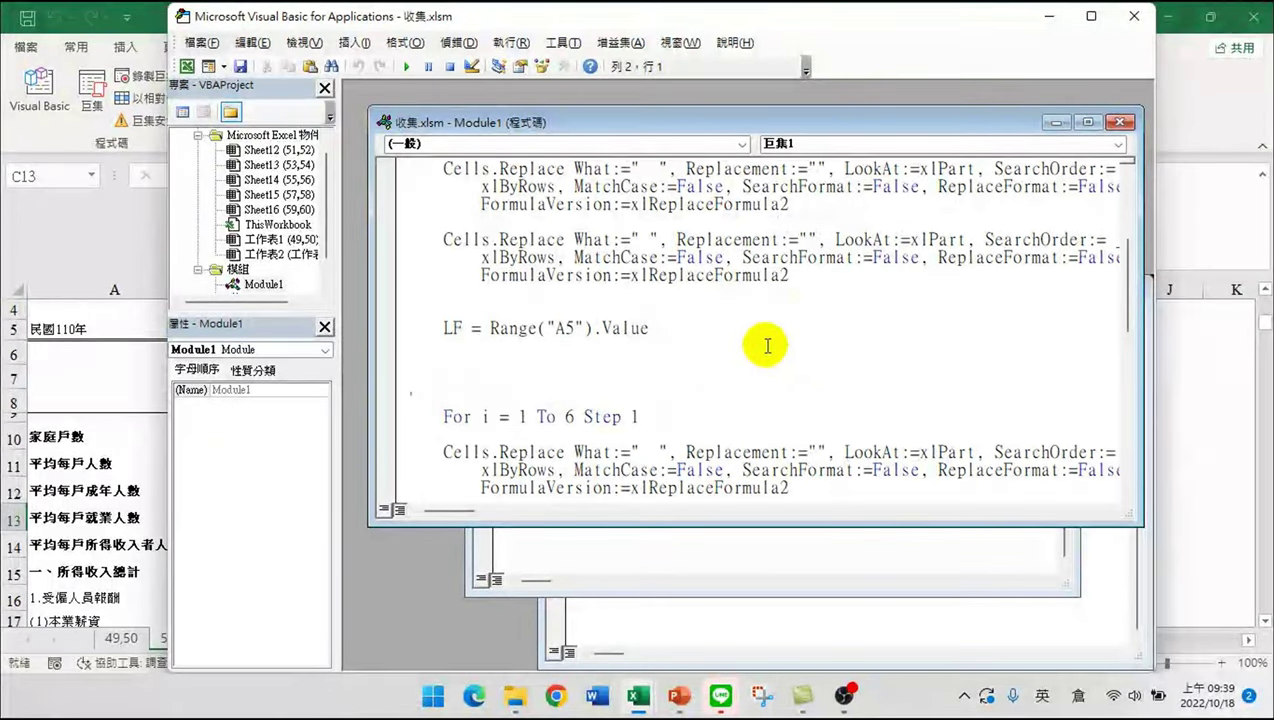
{"action": "scroll", "coordinate": [737, 332], "scroll_direction": "down", "scroll_amount": 3}
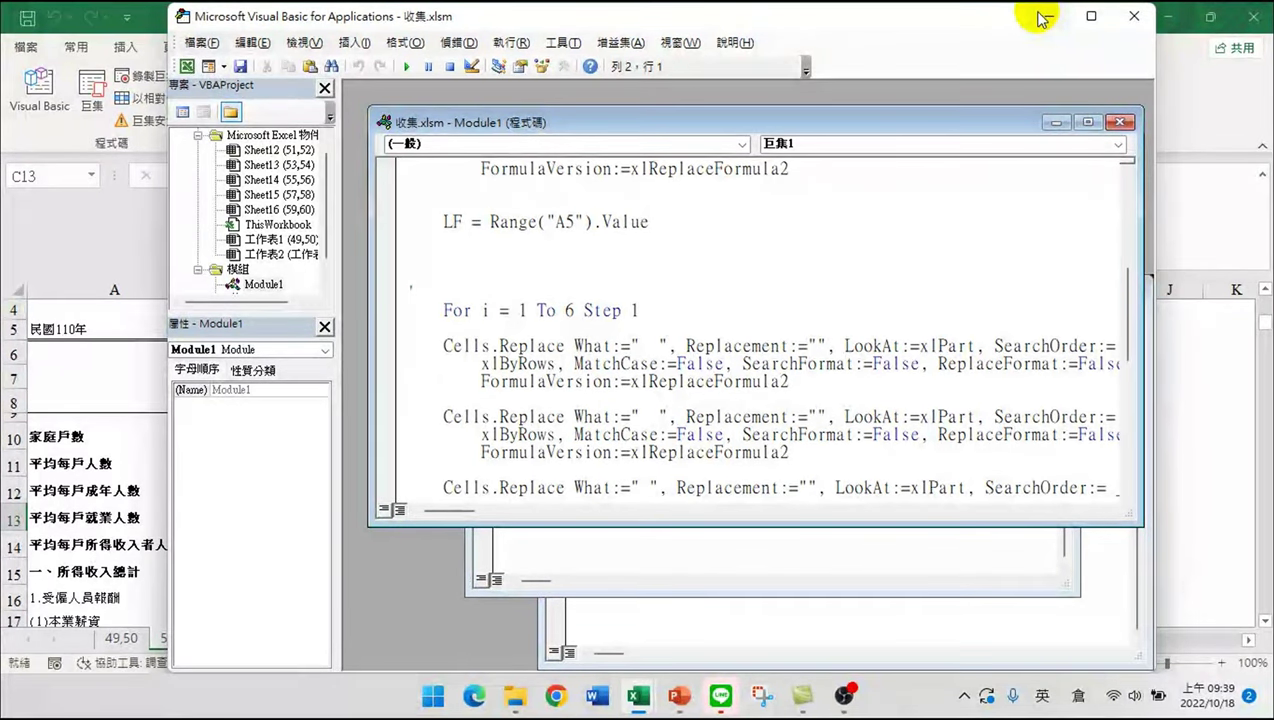
{"action": "left_click", "coordinate": [1128, 18]}
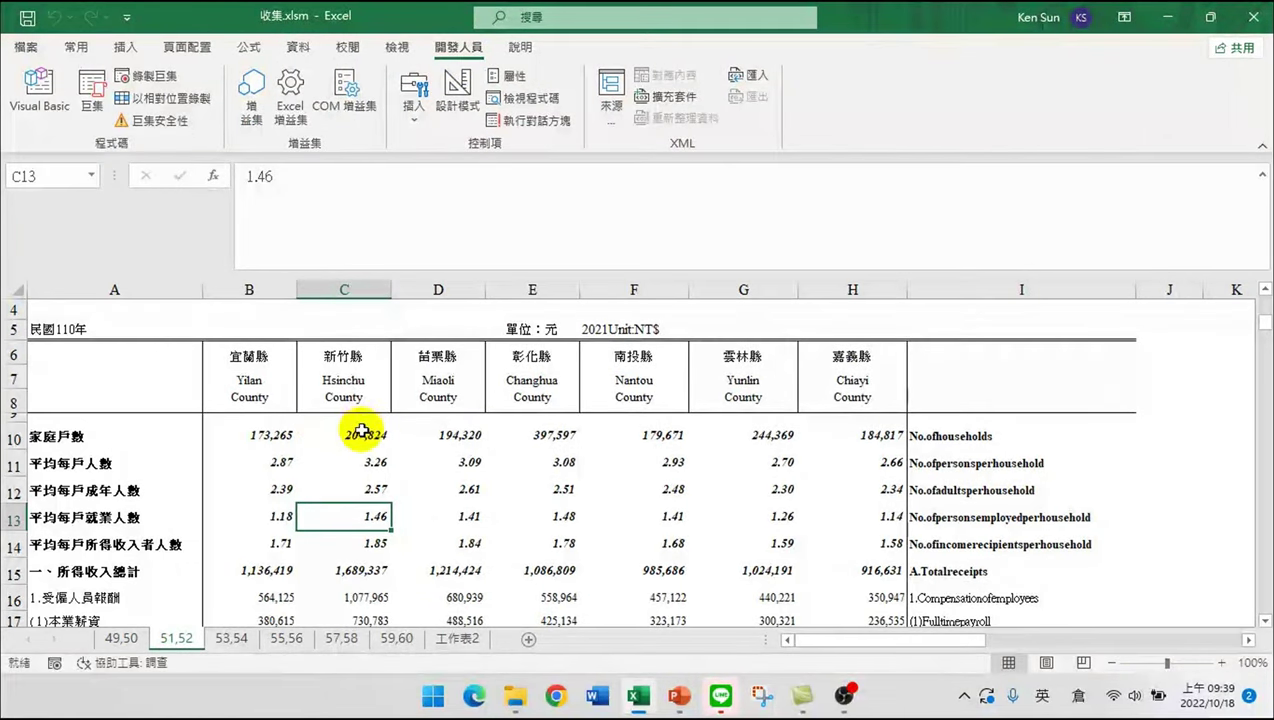
- Record default-named macro 巨集11 that enters Title into cell A6, then stop recording
{"action": "left_click", "coordinate": [151, 358]}
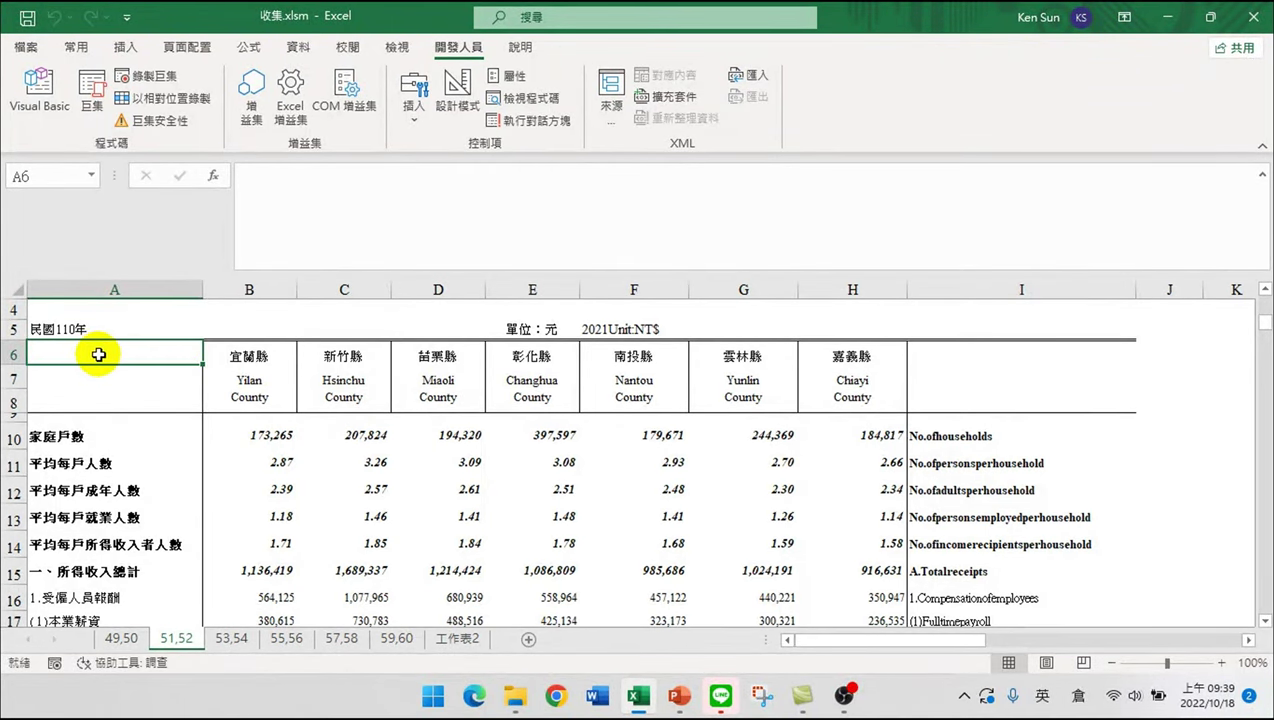
{"action": "left_click", "coordinate": [153, 78]}
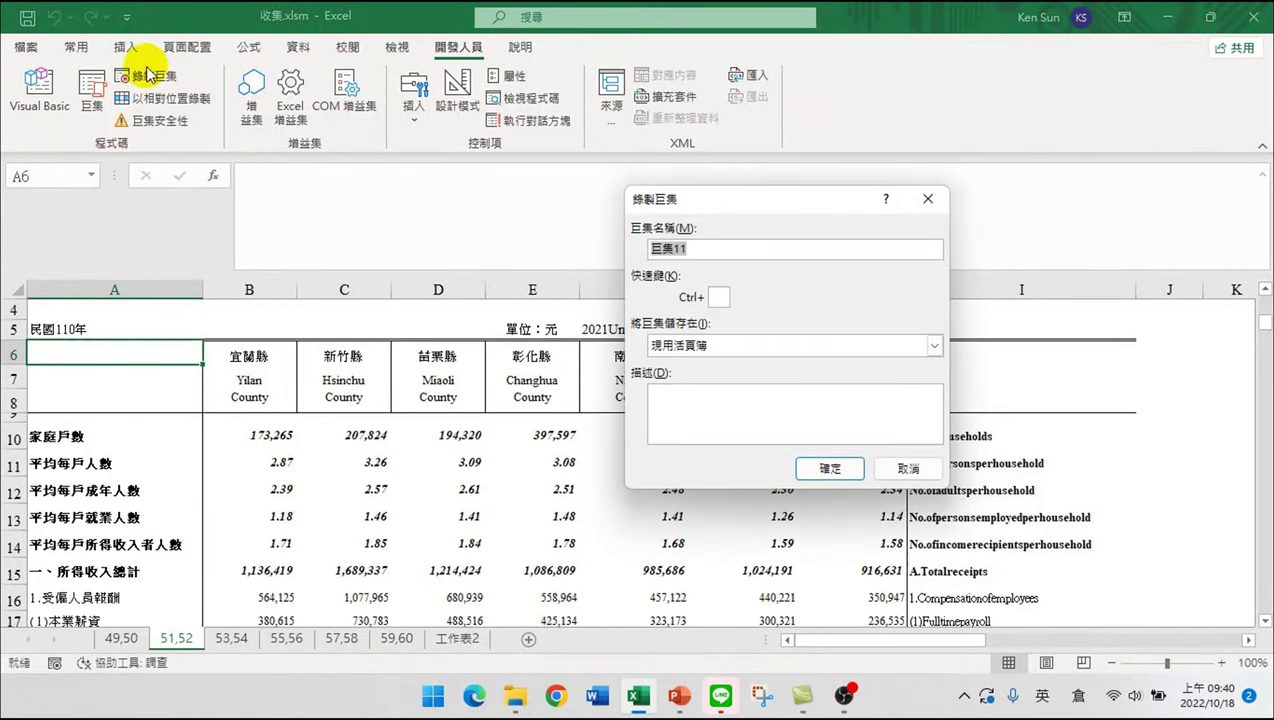
{"action": "left_click", "coordinate": [818, 467]}
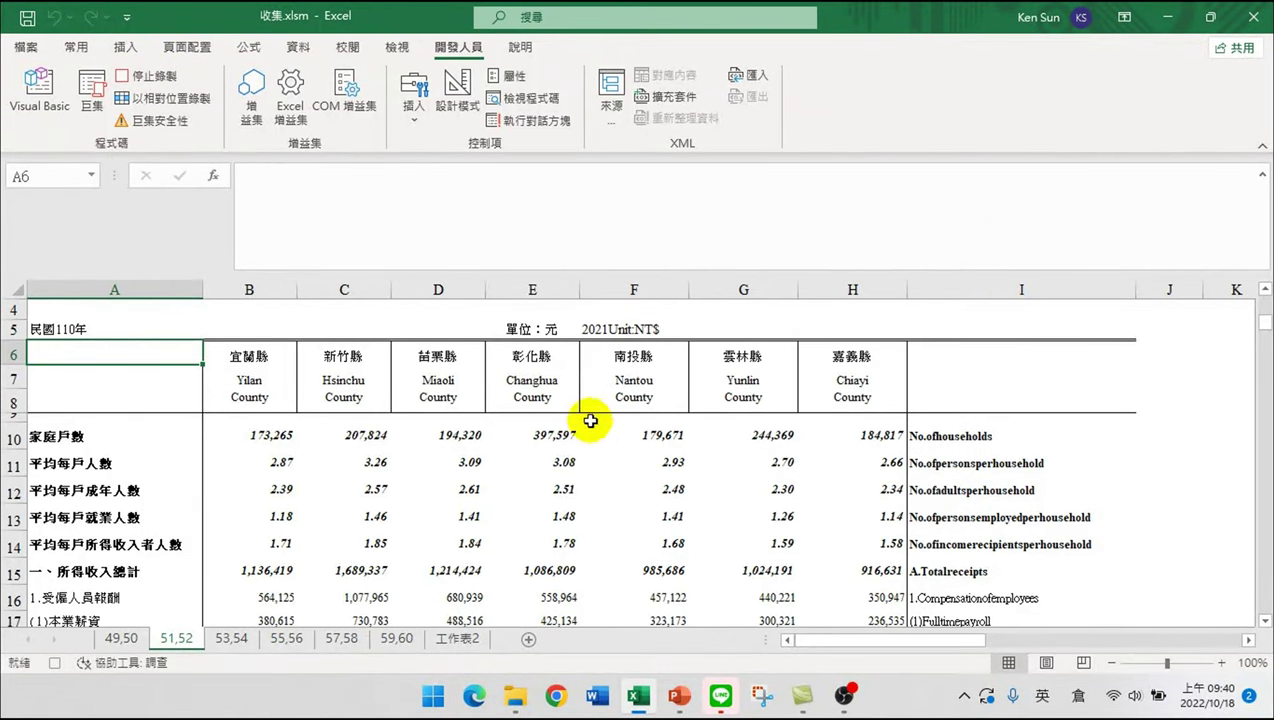
{"action": "left_click", "coordinate": [520, 555]}
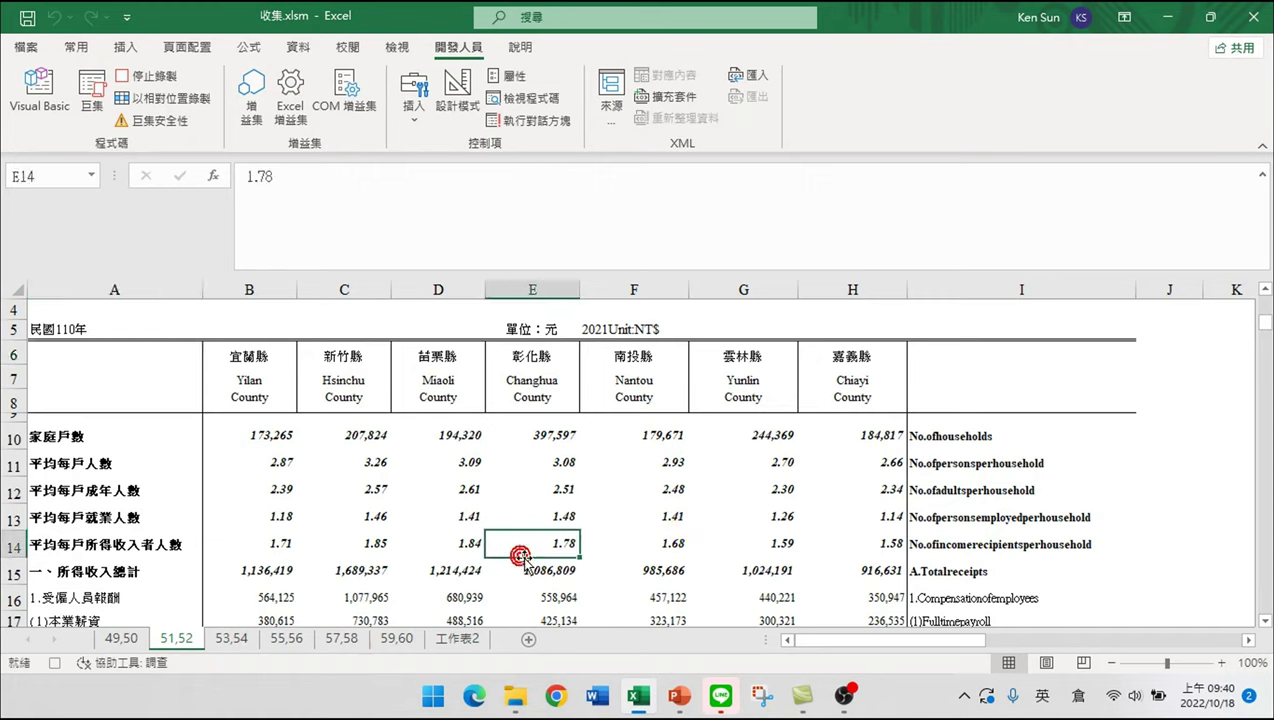
{"action": "left_click", "coordinate": [100, 359]}
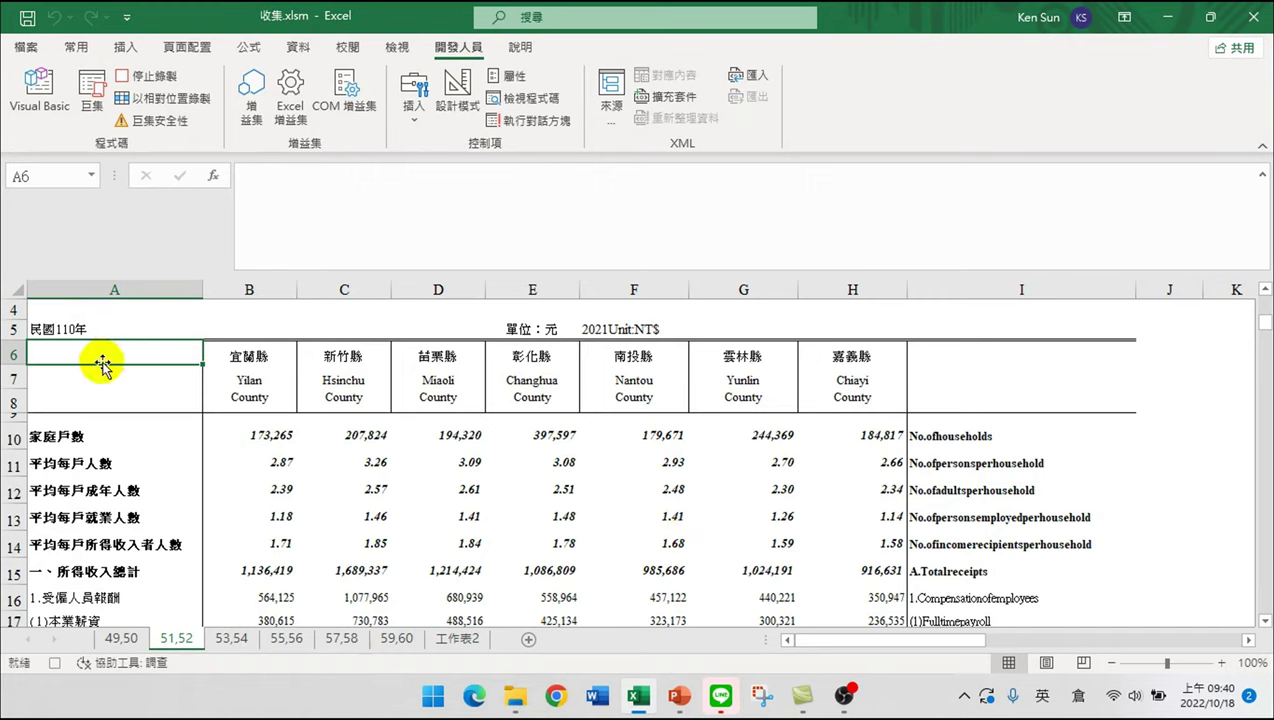
{"action": "type", "text": "Title"}
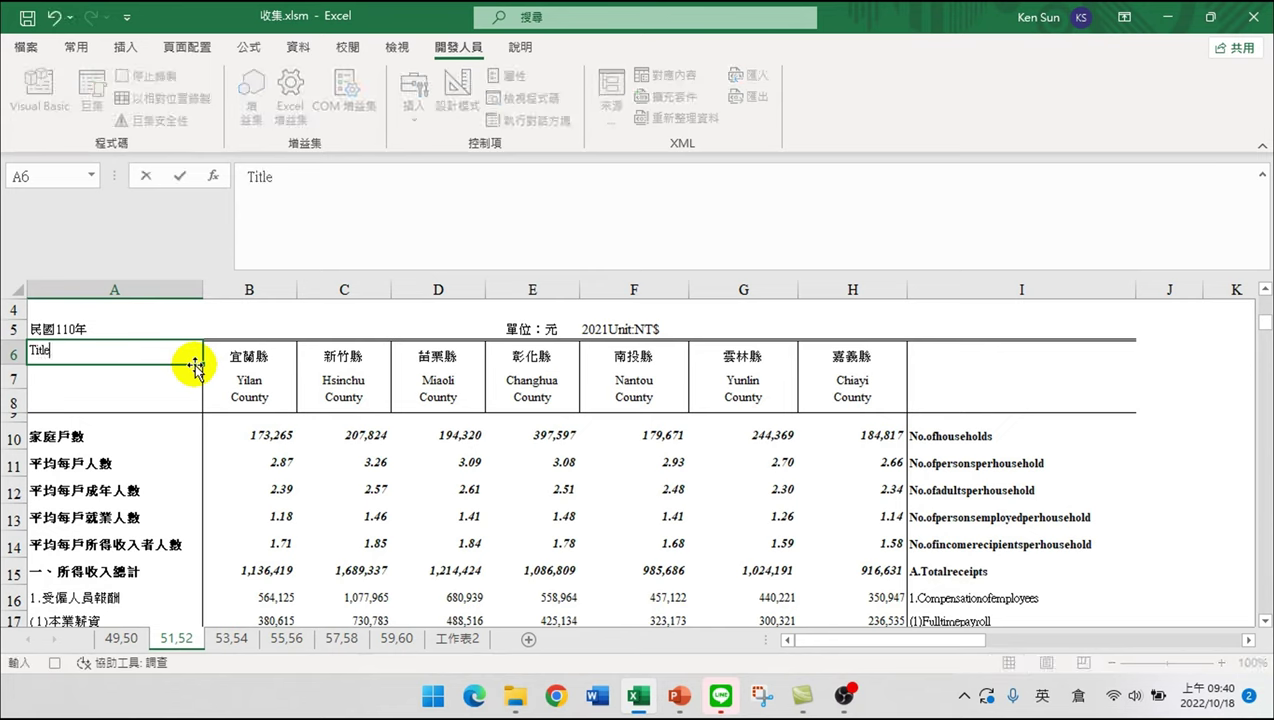
{"action": "key", "text": "Return"}
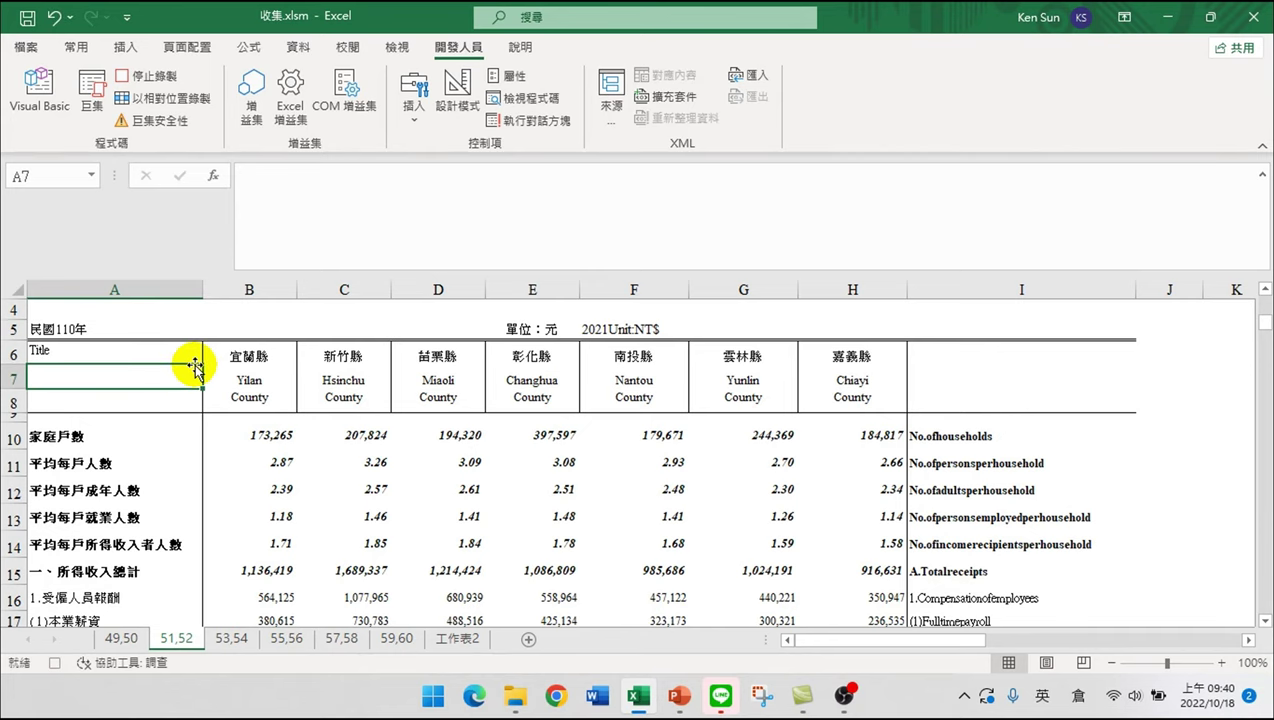
{"action": "left_click", "coordinate": [155, 77]}
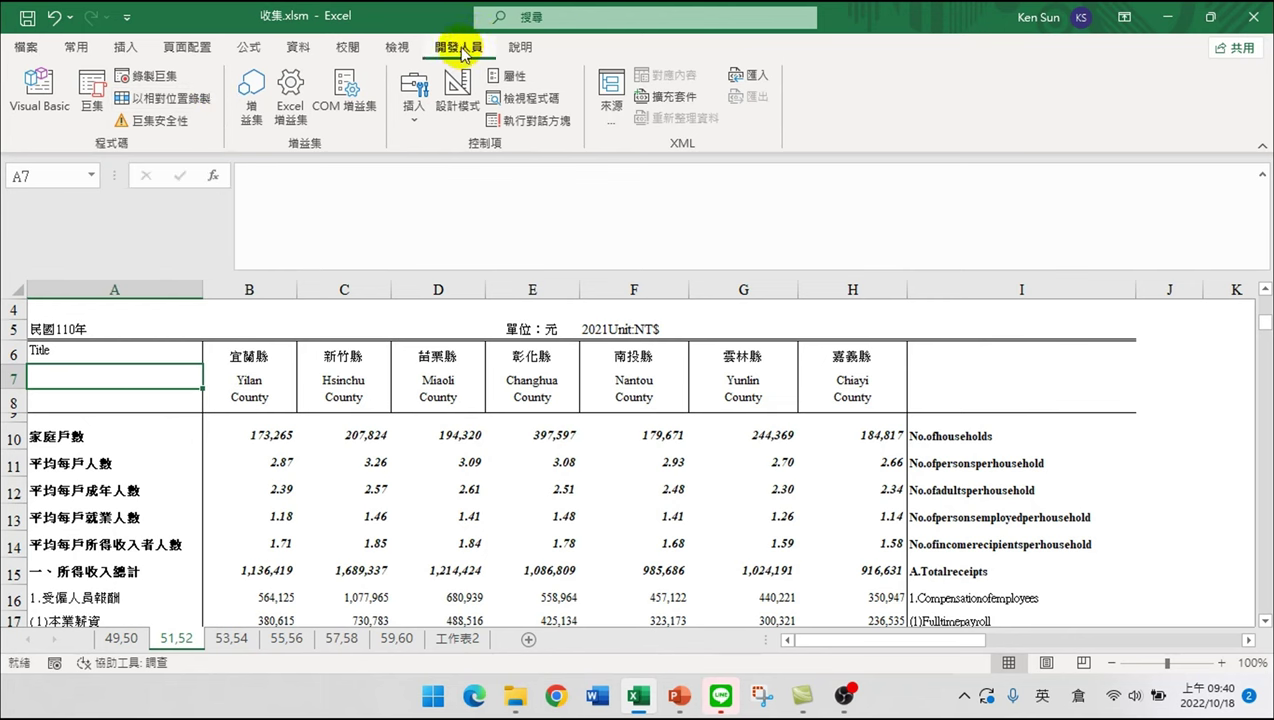
- Open 巨集11 in the VBA editor and select its Range("A6") and FormulaR1C1 "Title" lines
{"action": "left_click", "coordinate": [92, 95]}
{"action": "left_click", "coordinate": [632, 242]}
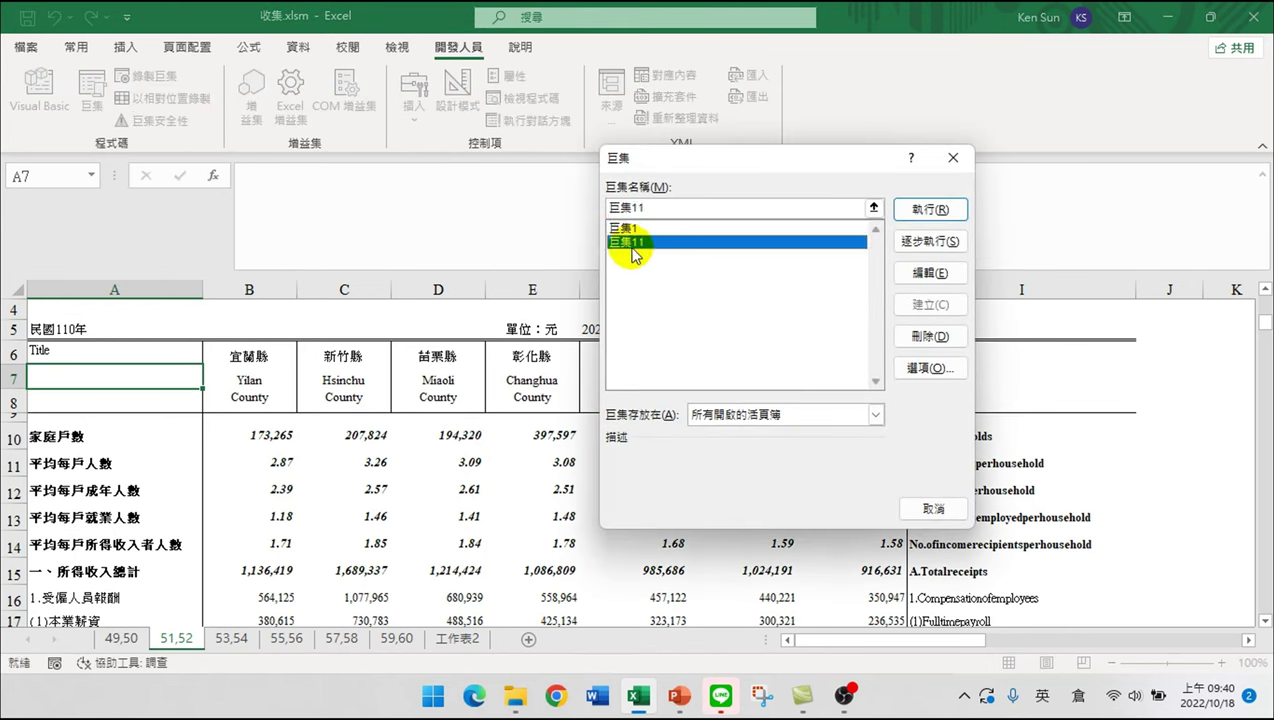
{"action": "left_click", "coordinate": [921, 273]}
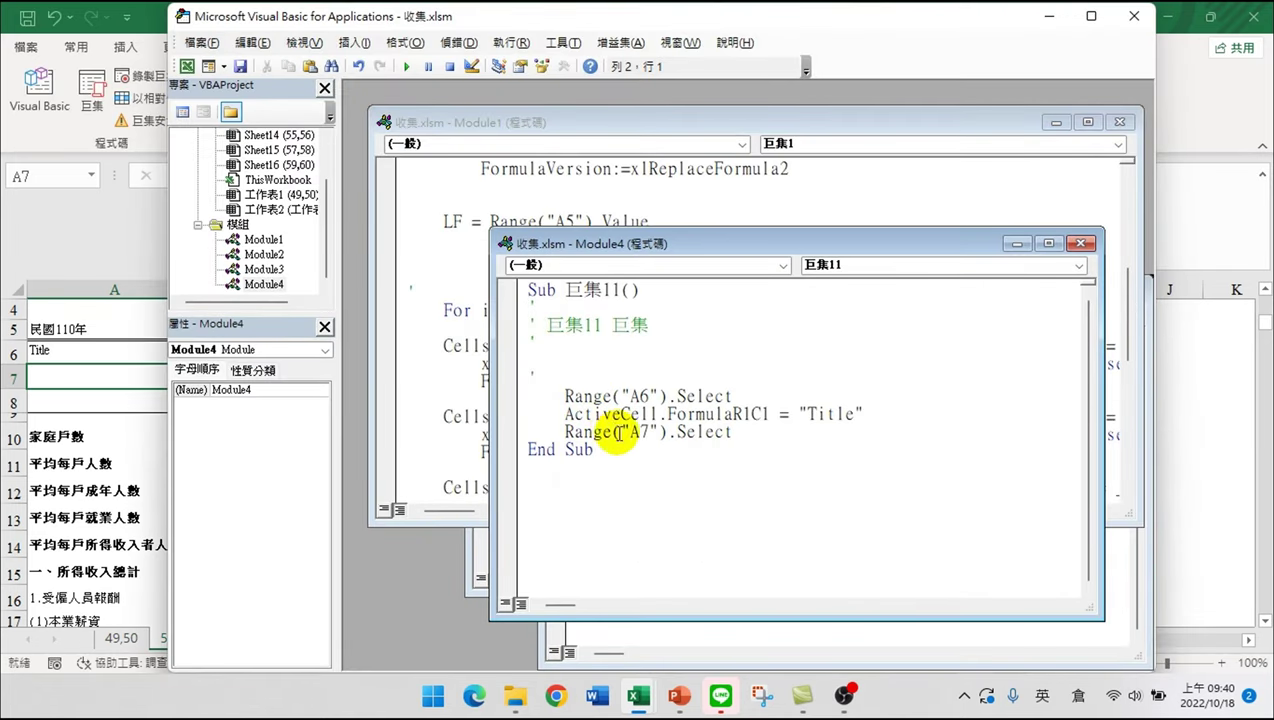
{"action": "left_click_drag", "start_coordinate": [565, 396], "coordinate": [798, 423]}
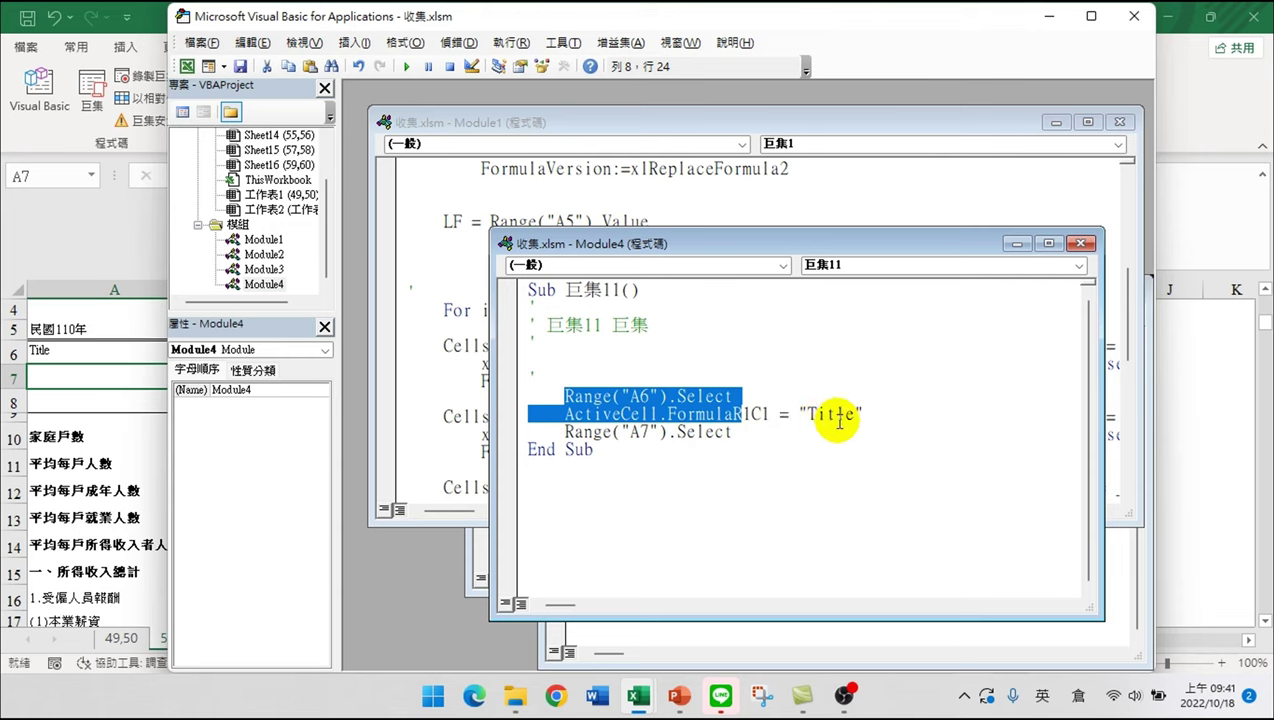
{"action": "left_click", "coordinate": [785, 416]}
{"action": "left_click_drag", "start_coordinate": [529, 394], "coordinate": [898, 406]}
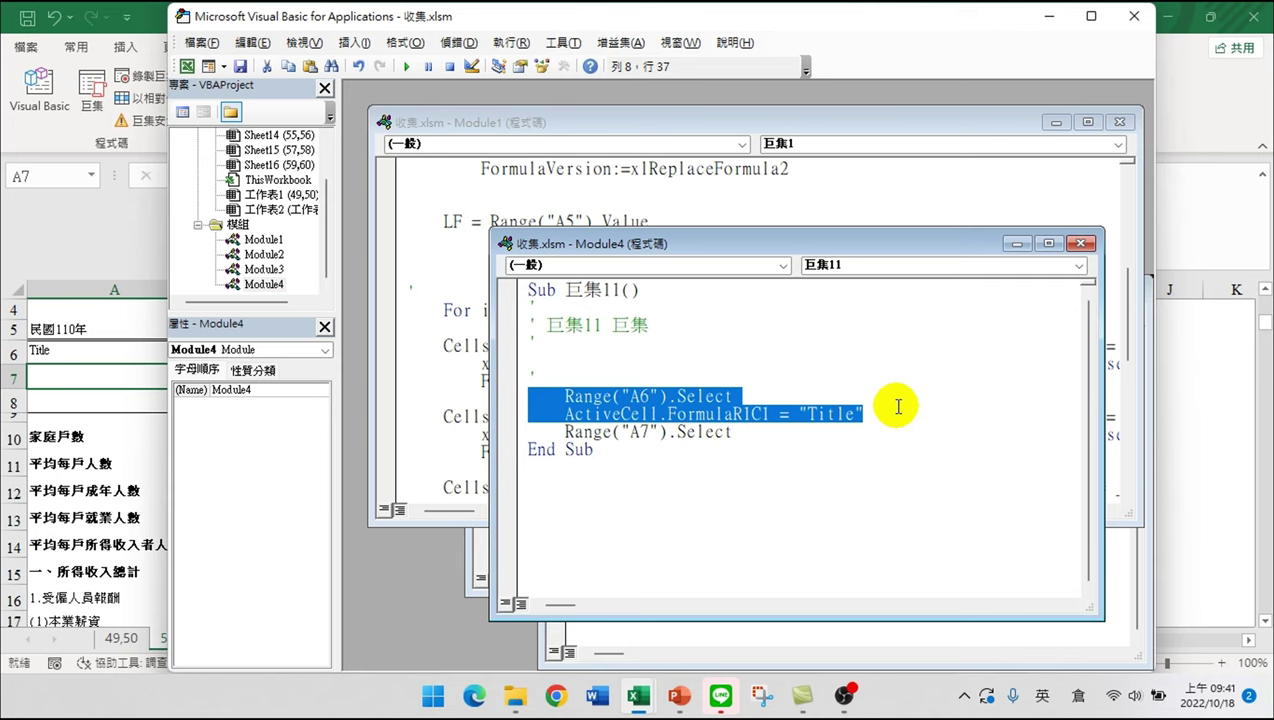
- Copy the two Title code lines and scroll down to the column-clearing code in Module1
{"action": "right_click", "coordinate": [703, 410]}
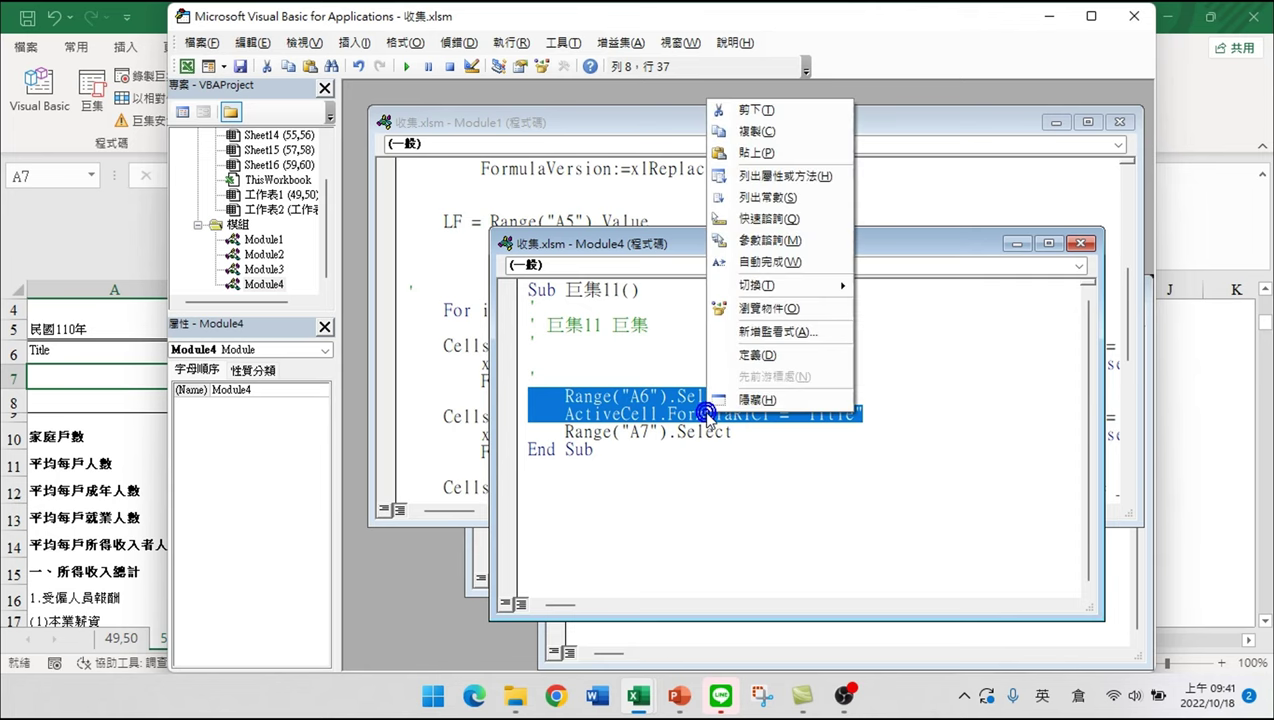
{"action": "left_click", "coordinate": [762, 130]}
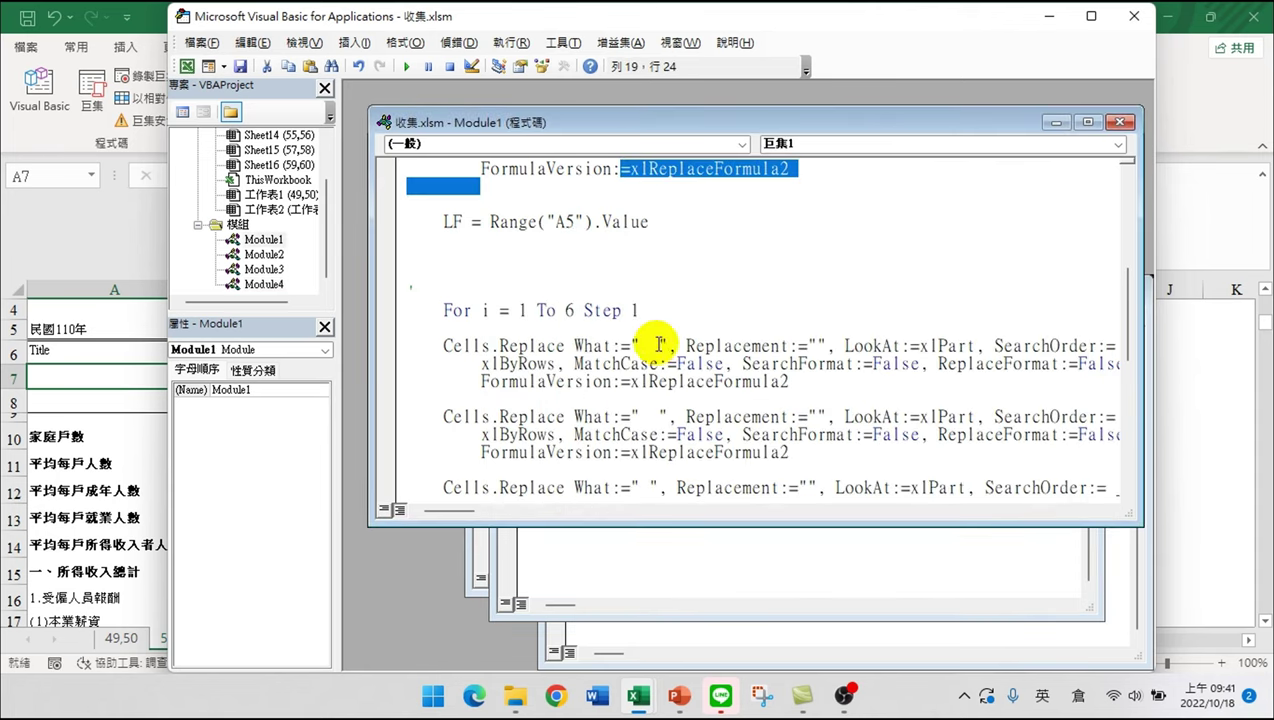
{"action": "scroll", "coordinate": [651, 336], "scroll_direction": "down", "scroll_amount": 5}
{"action": "scroll", "coordinate": [644, 388], "scroll_direction": "up", "scroll_amount": 4}
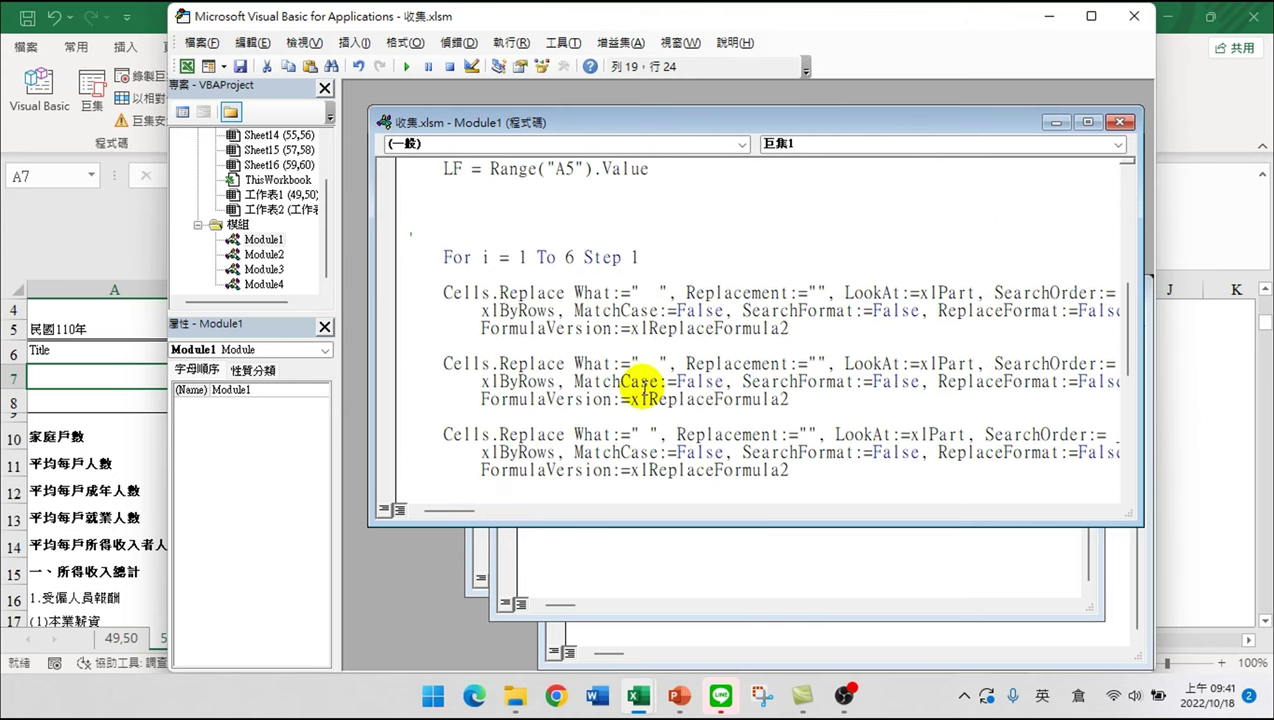
{"action": "scroll", "coordinate": [651, 399], "scroll_direction": "down", "scroll_amount": 2}
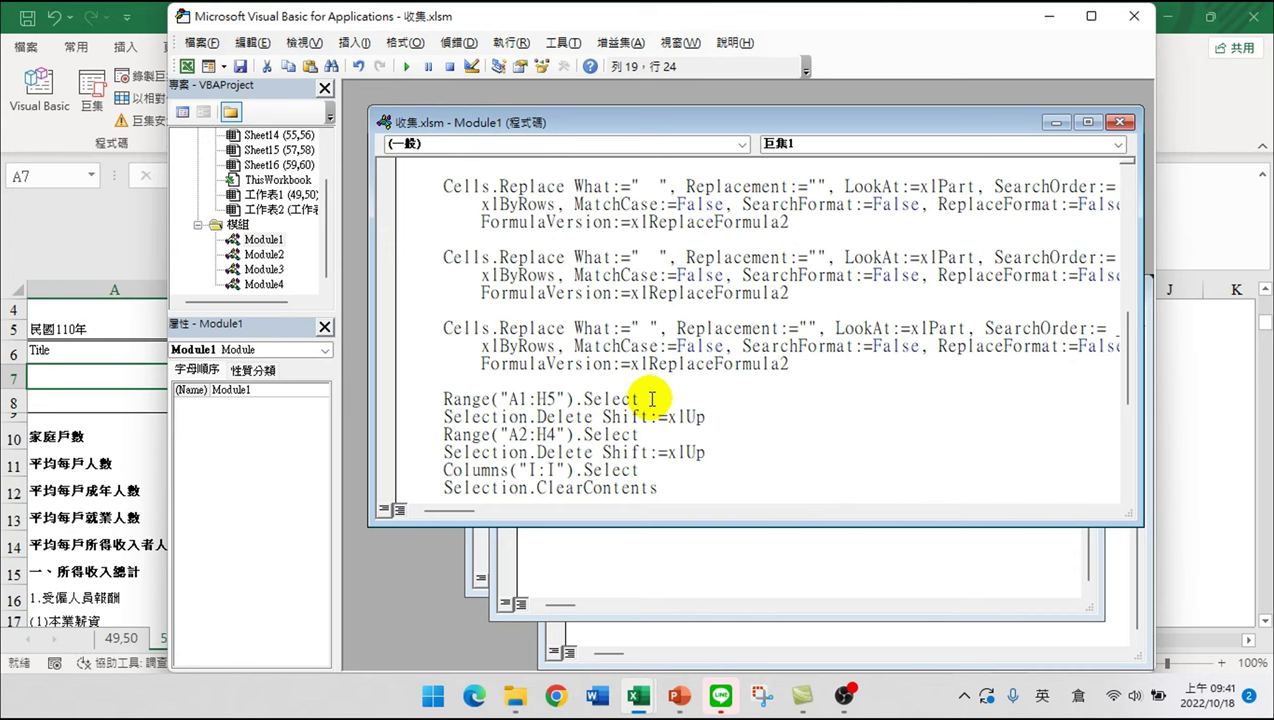
{"action": "scroll", "coordinate": [651, 399], "scroll_direction": "down", "scroll_amount": 2}
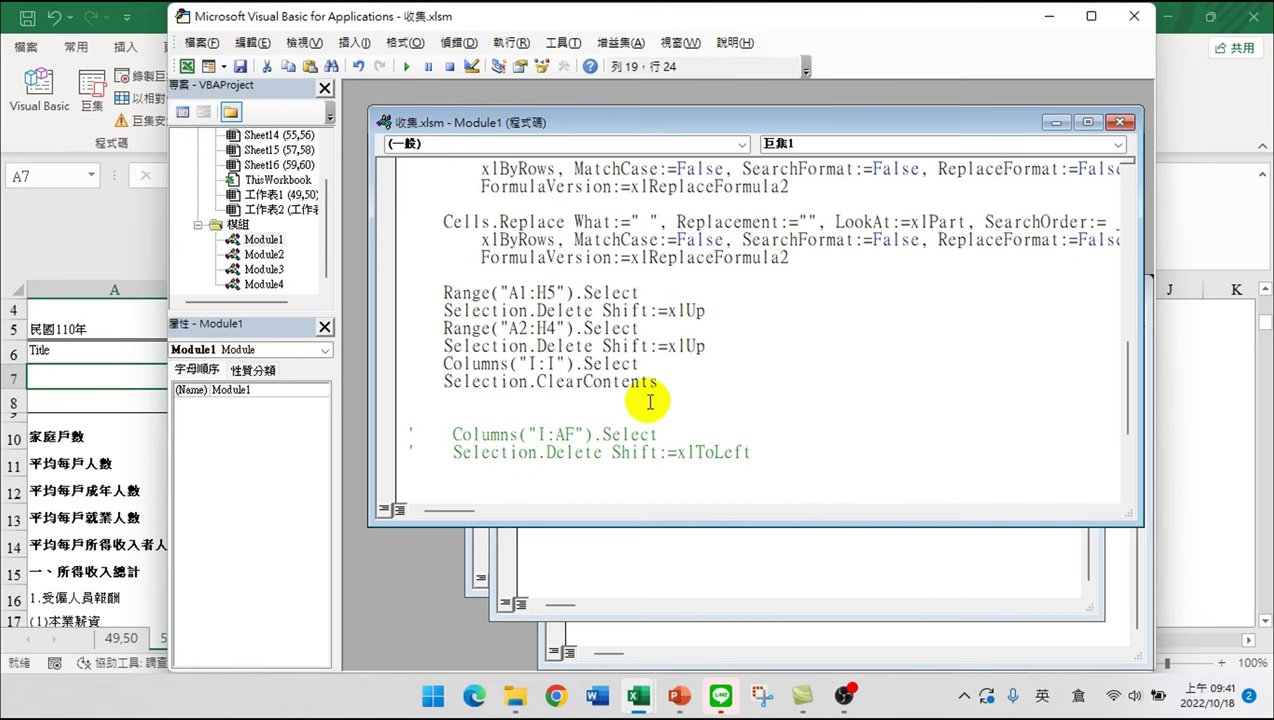
{"action": "scroll", "coordinate": [680, 385], "scroll_direction": "down", "scroll_amount": 2}
{"action": "left_click", "coordinate": [662, 398]}
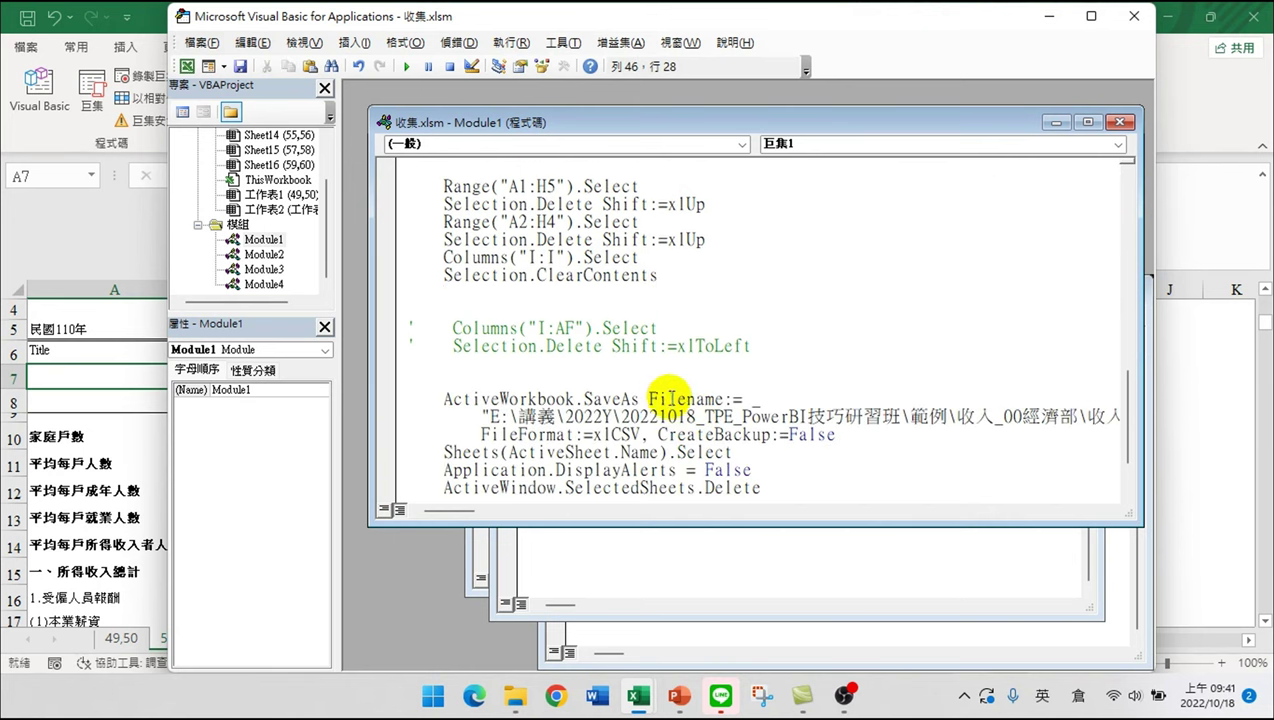
{"action": "scroll", "coordinate": [656, 394], "scroll_direction": "down", "scroll_amount": 2}
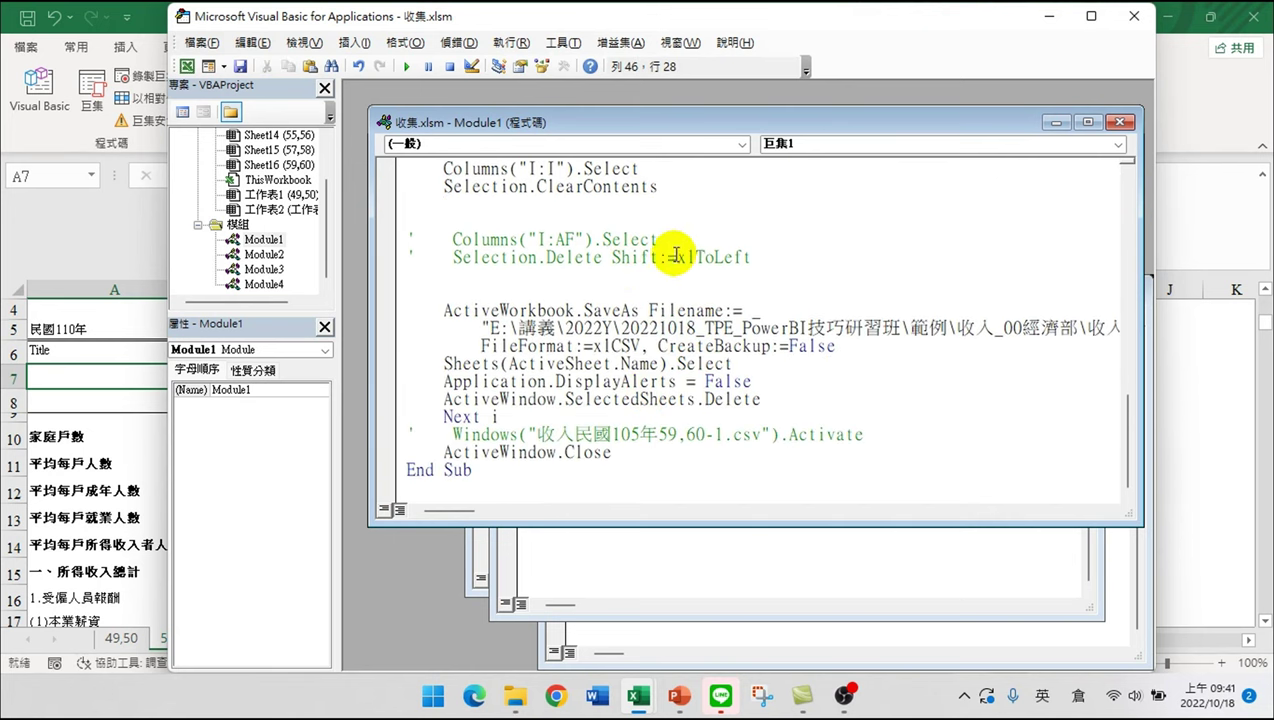
- Paste the Title lines after Selection.ClearContents, align their indentation, and close the VBA editor
{"action": "left_click", "coordinate": [764, 222]}
{"action": "key", "text": "Return"}
{"action": "key", "text": "Return"}
{"action": "key", "text": "Return"}
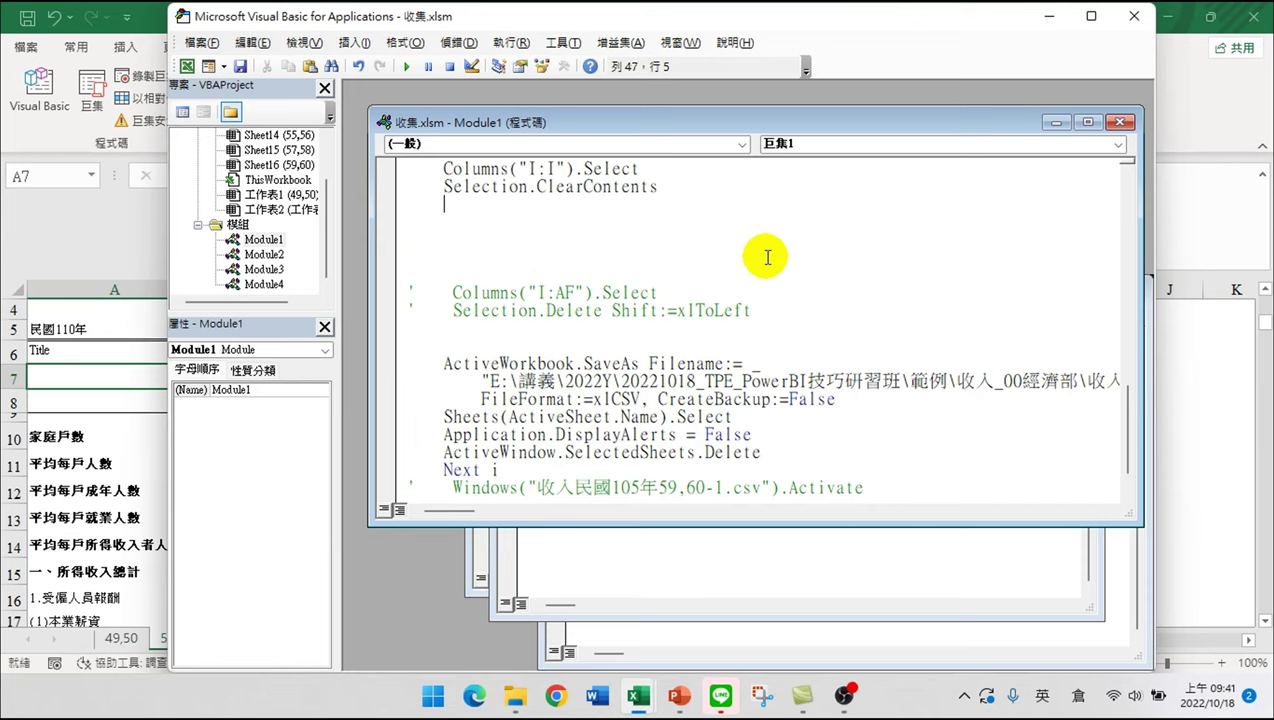
{"action": "key", "text": "ctrl+v"}
{"action": "left_click", "coordinate": [475, 204]}
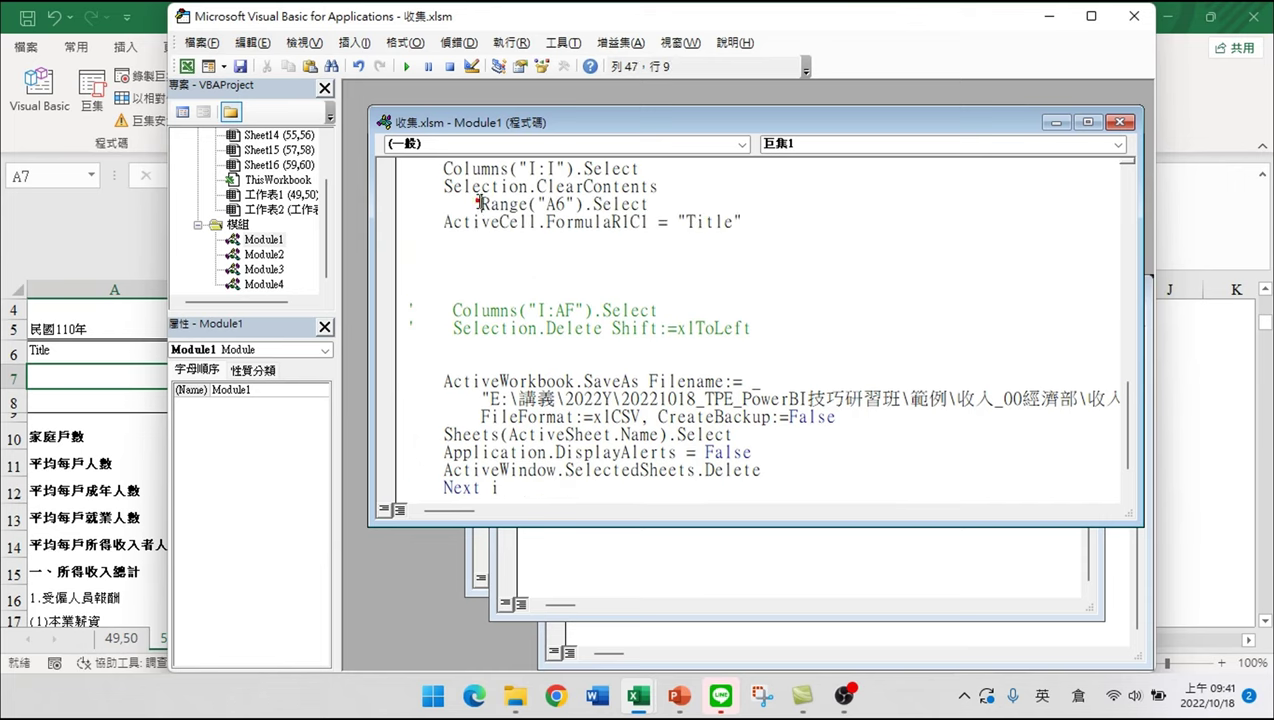
{"action": "key", "text": "shift+Tab"}
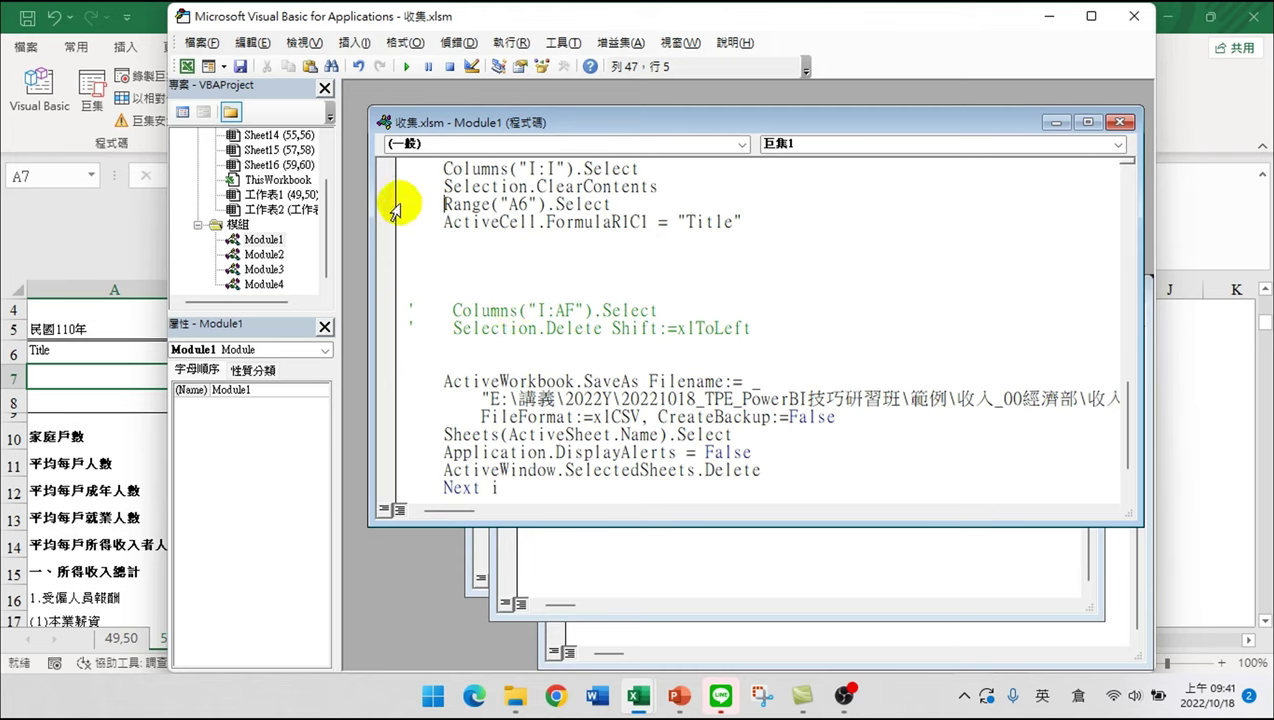
{"action": "key", "text": "Return"}
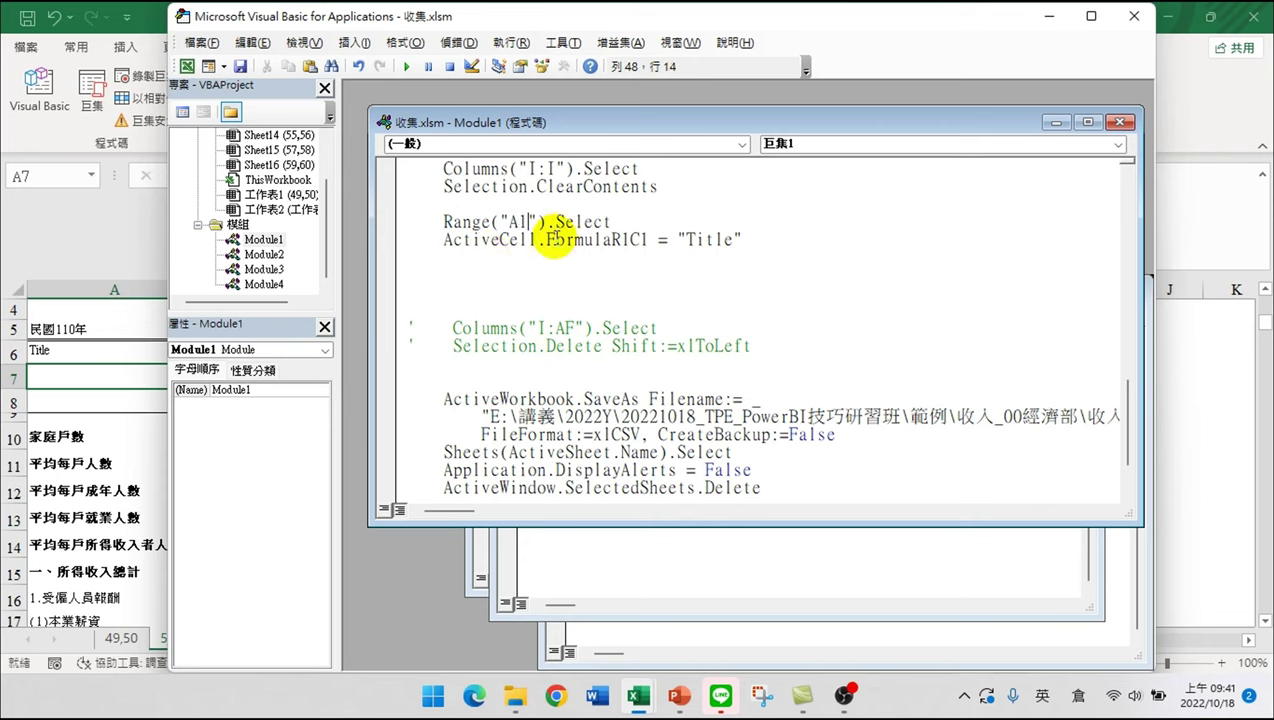
{"action": "left_click", "coordinate": [576, 276]}
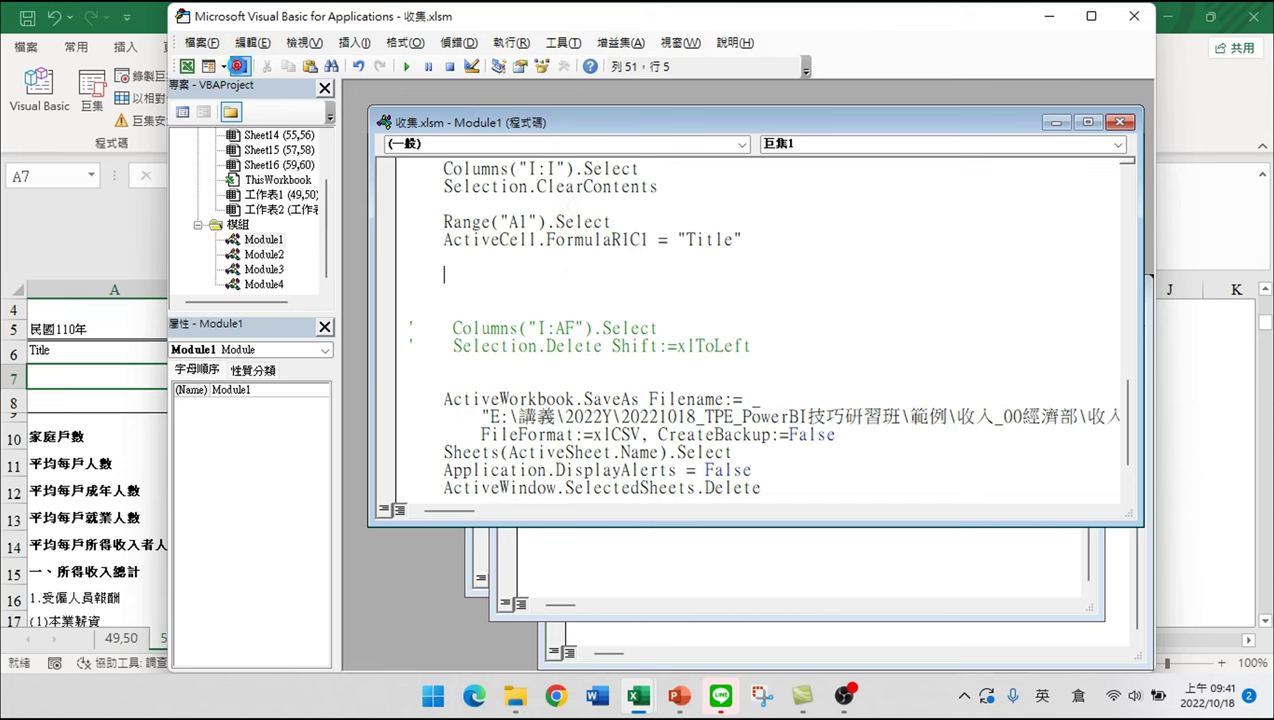
{"action": "left_click", "coordinate": [1134, 16]}
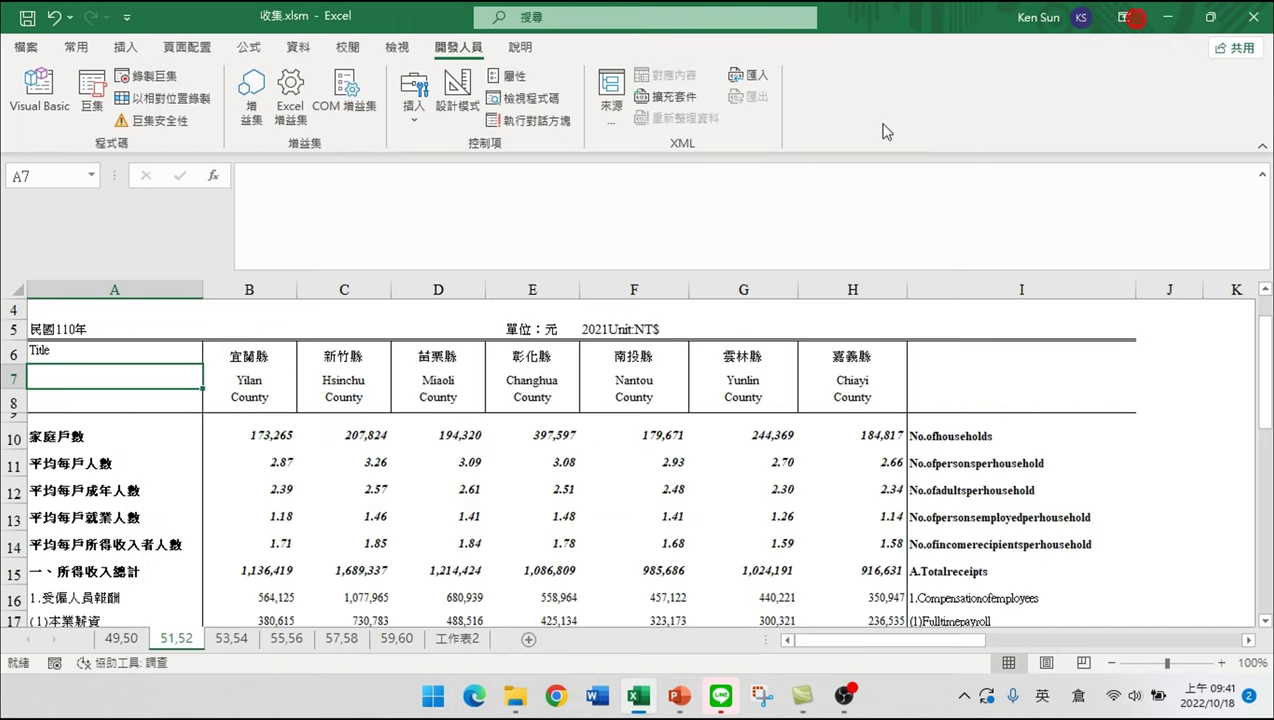
{"action": "left_click", "coordinate": [522, 704]}
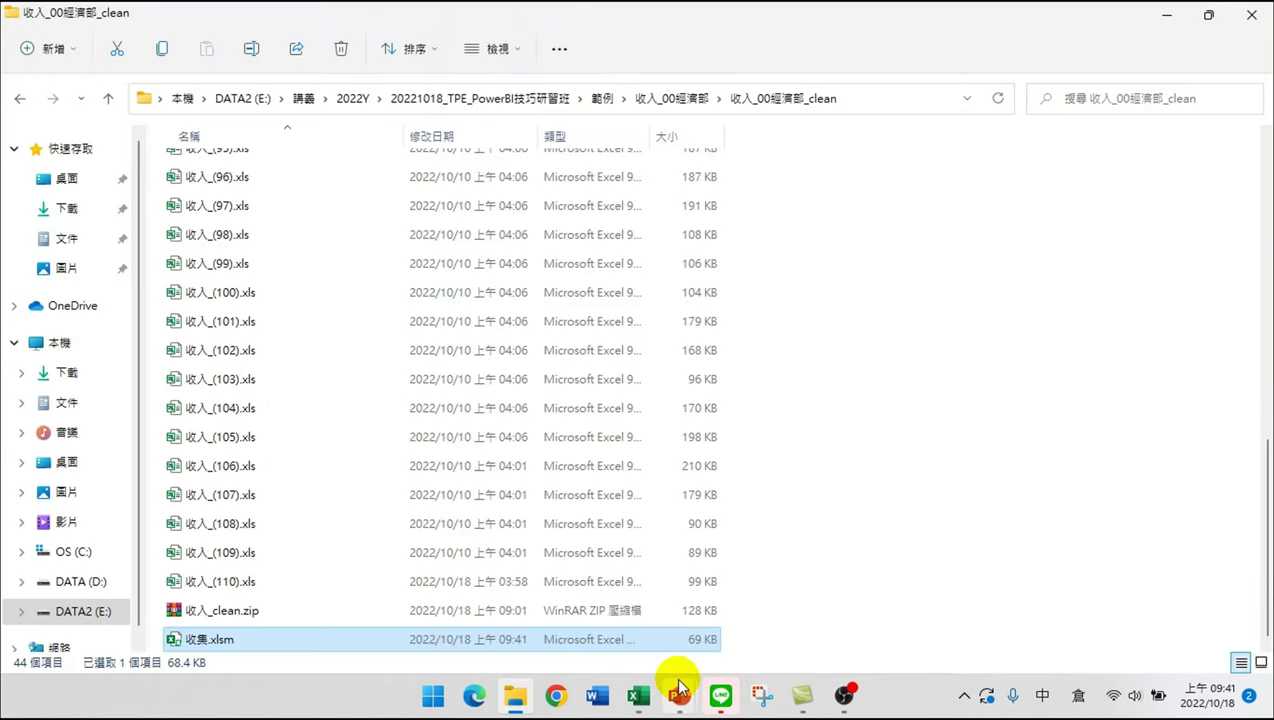
- Delete the 60 older CSV files from 收入_clean, leaving six 收入民國110年 CSVs
{"action": "scroll", "coordinate": [279, 341], "scroll_direction": "up", "scroll_amount": 10}
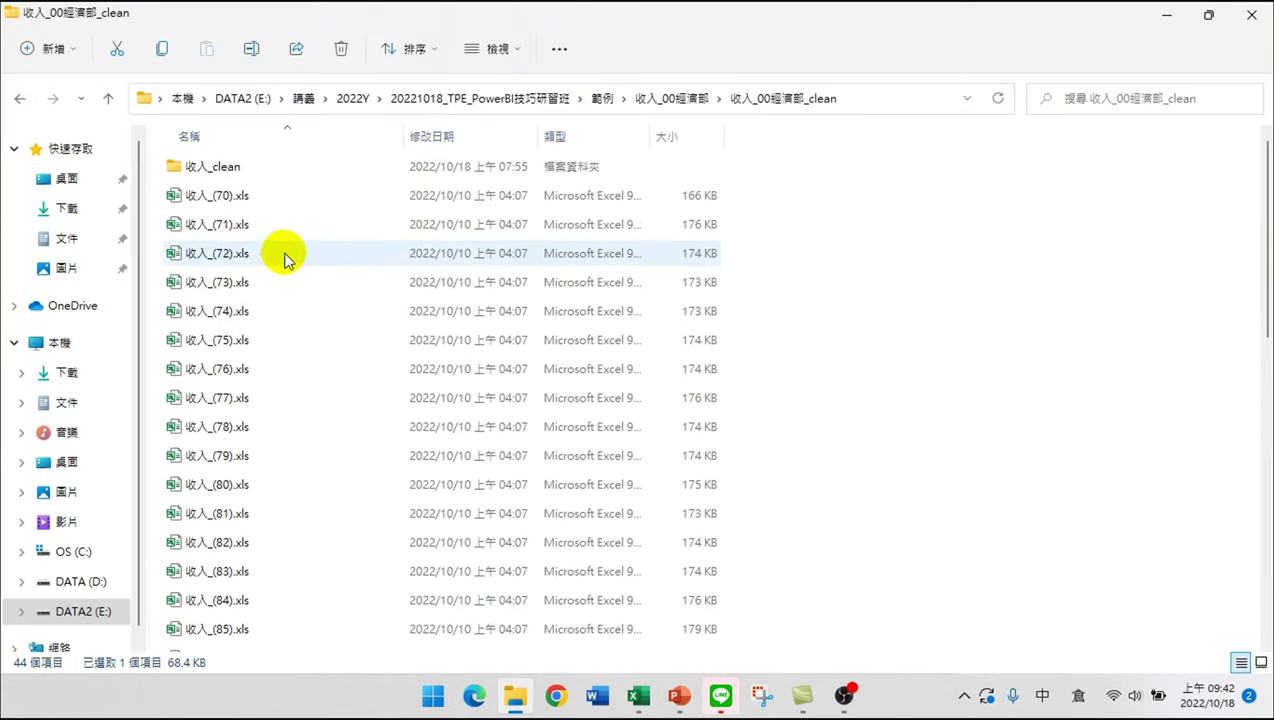
{"action": "double_click", "coordinate": [213, 168]}
{"action": "left_click", "coordinate": [250, 163]}
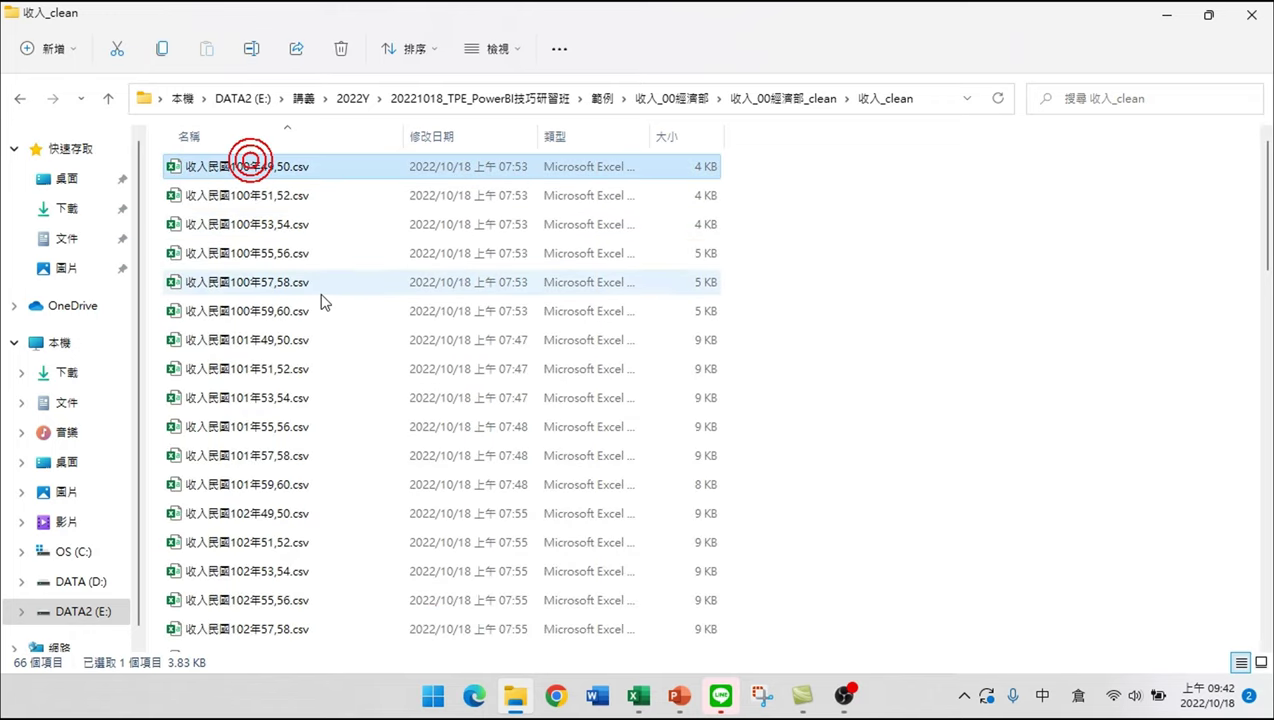
{"action": "scroll", "coordinate": [335, 500], "scroll_direction": "down", "scroll_amount": 15}
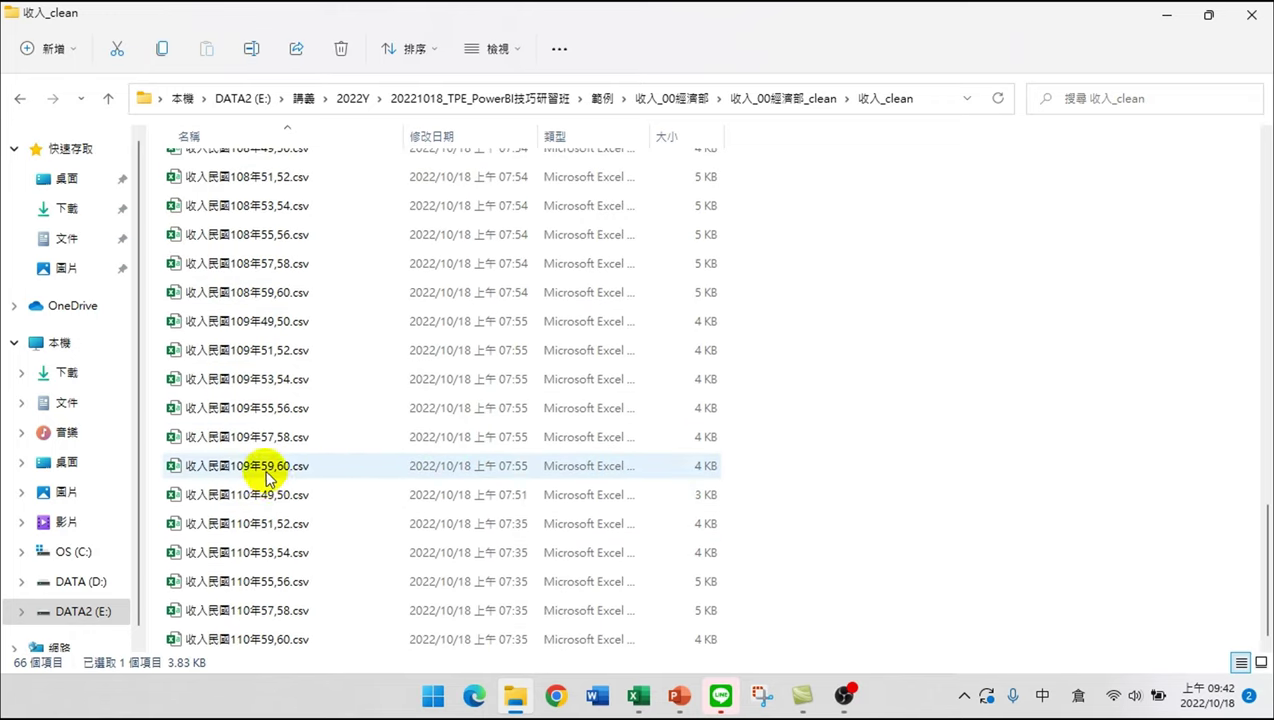
{"action": "left_click", "coordinate": [266, 474], "text": "shift"}
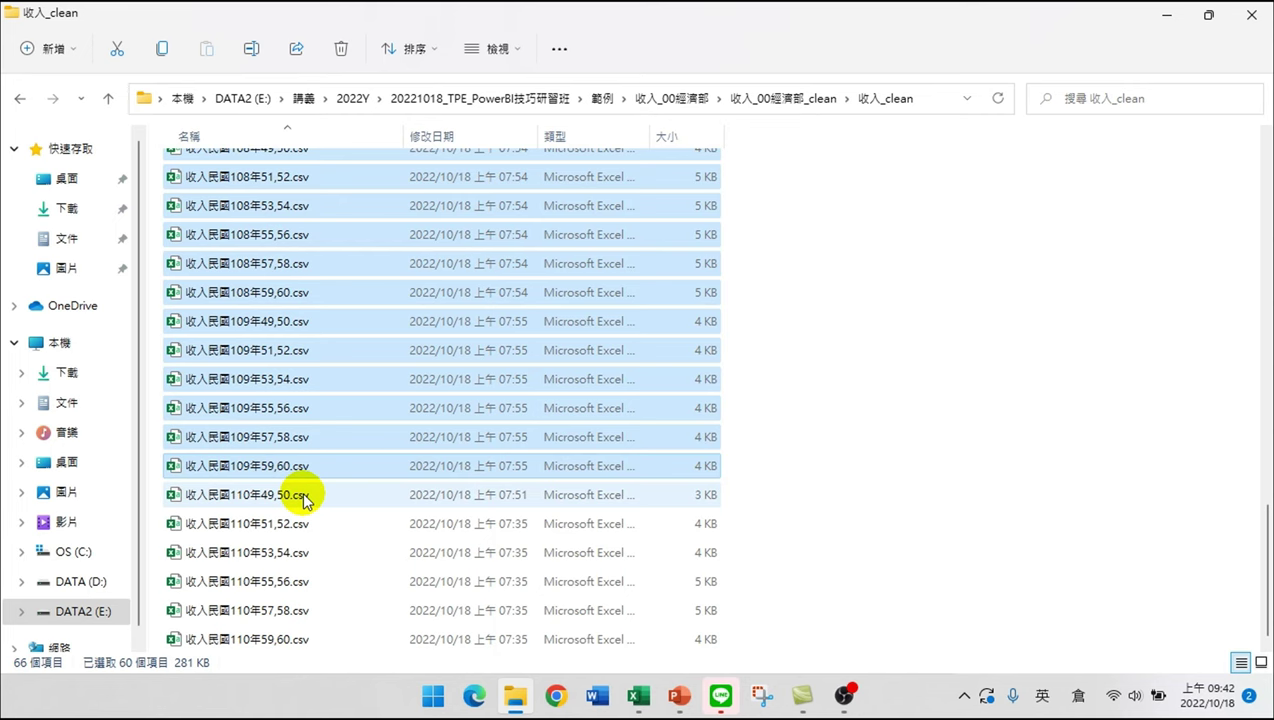
{"action": "key", "text": "Delete"}
{"action": "left_click", "coordinate": [255, 167]}
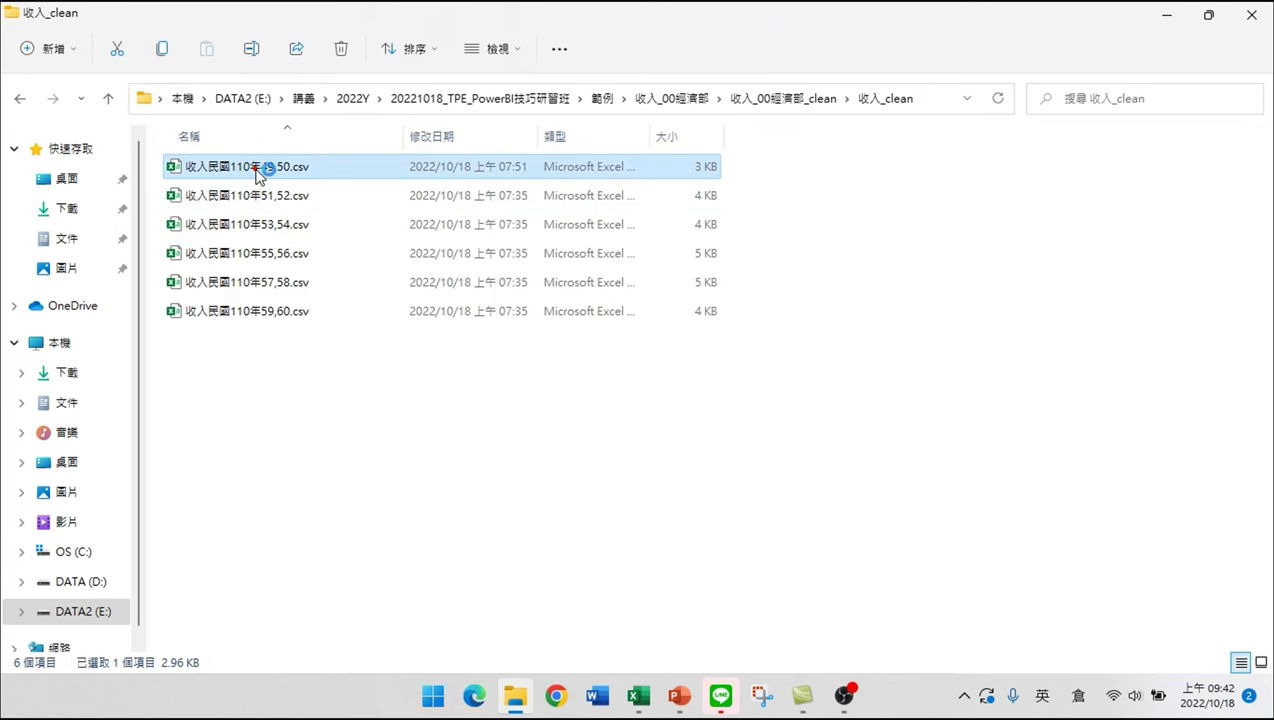
- Go up to the 收入_00經濟部_clean folder and scroll through its source xls workbooks
{"action": "key", "text": "alt+Tab"}
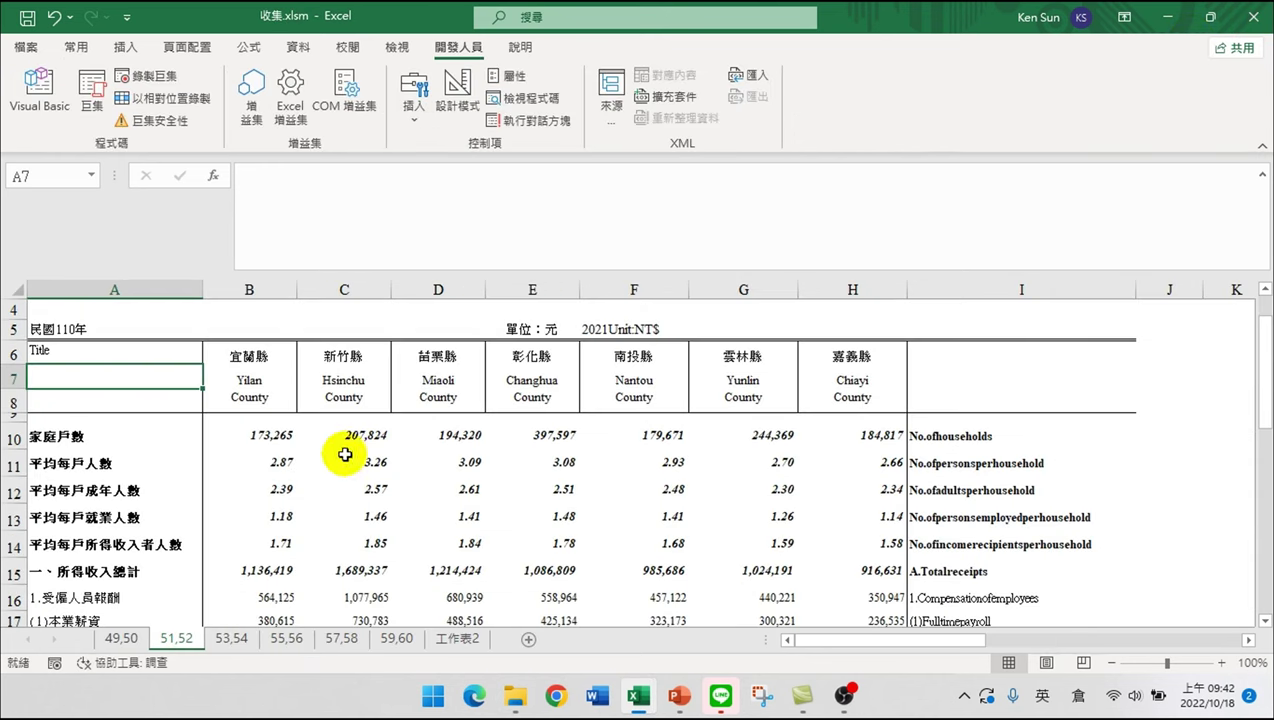
{"action": "left_click", "coordinate": [514, 696]}
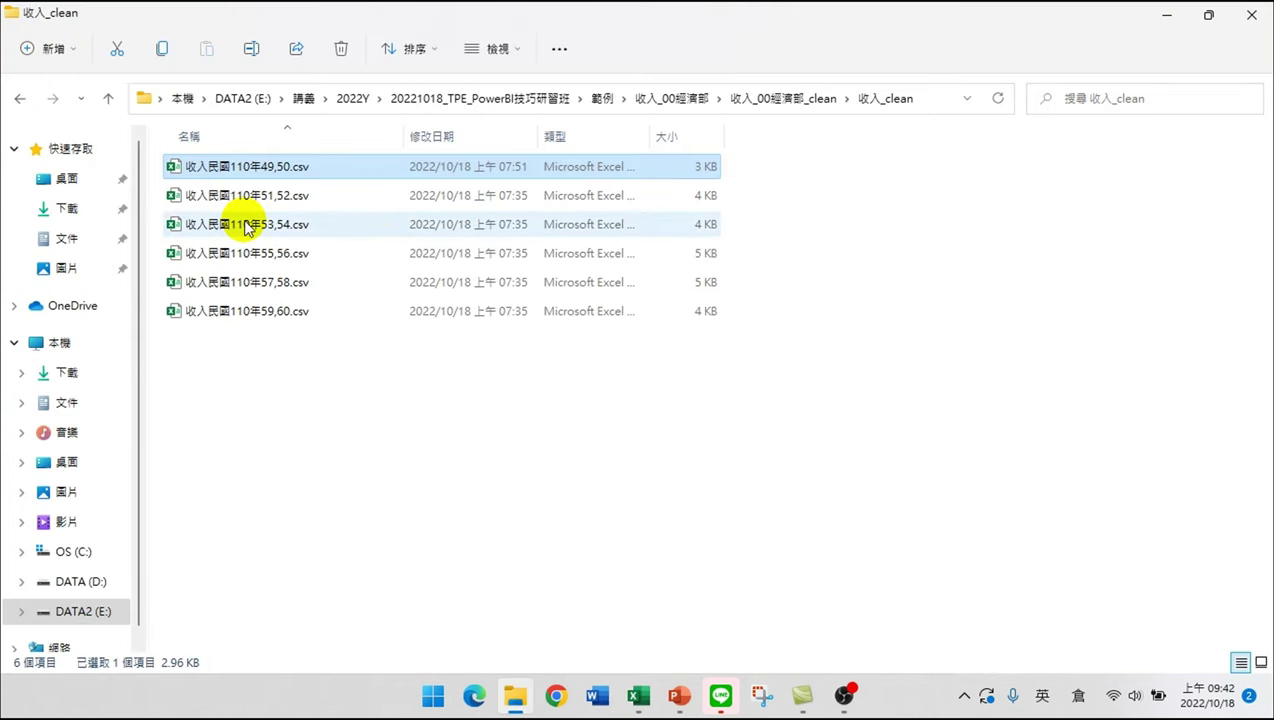
{"action": "left_click", "coordinate": [790, 100]}
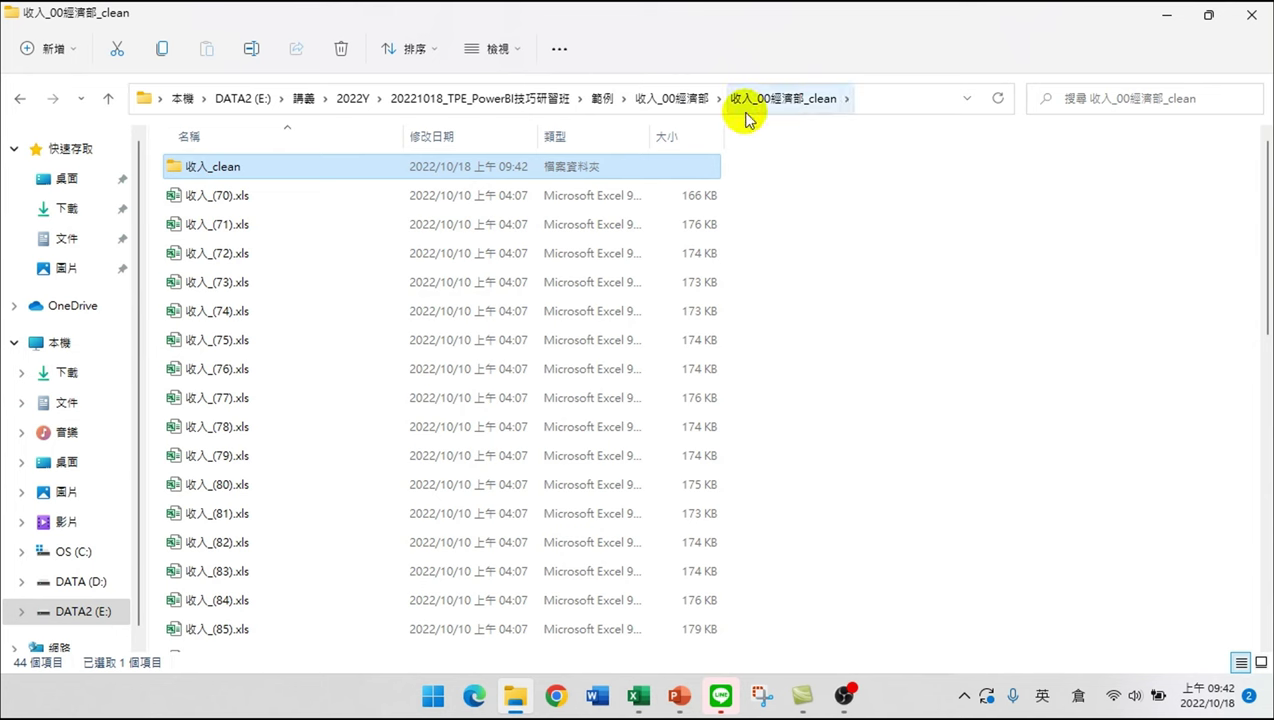
{"action": "scroll", "coordinate": [287, 441], "scroll_direction": "down", "scroll_amount": 7}
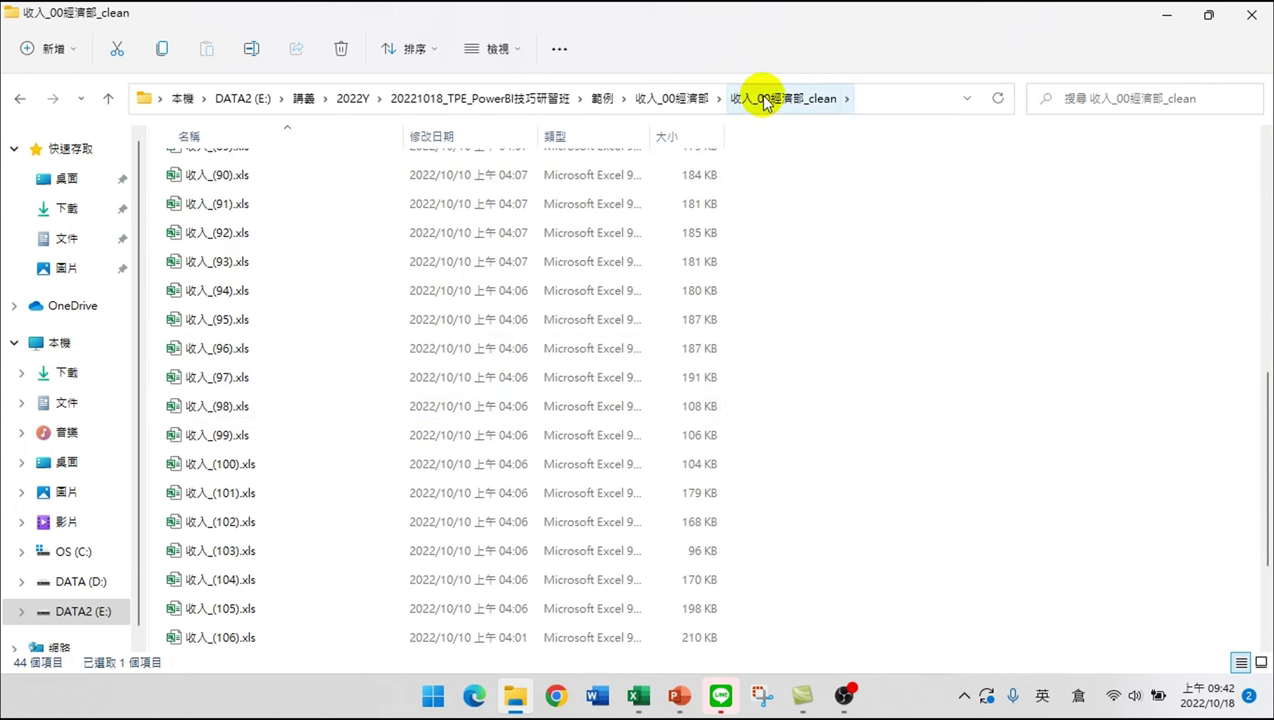
{"action": "scroll", "coordinate": [284, 390], "scroll_direction": "down", "scroll_amount": 2}
- Open the 收入_(109).xls source workbook in Excel alongside 收集.xlsm
{"action": "double_click", "coordinate": [236, 555]}
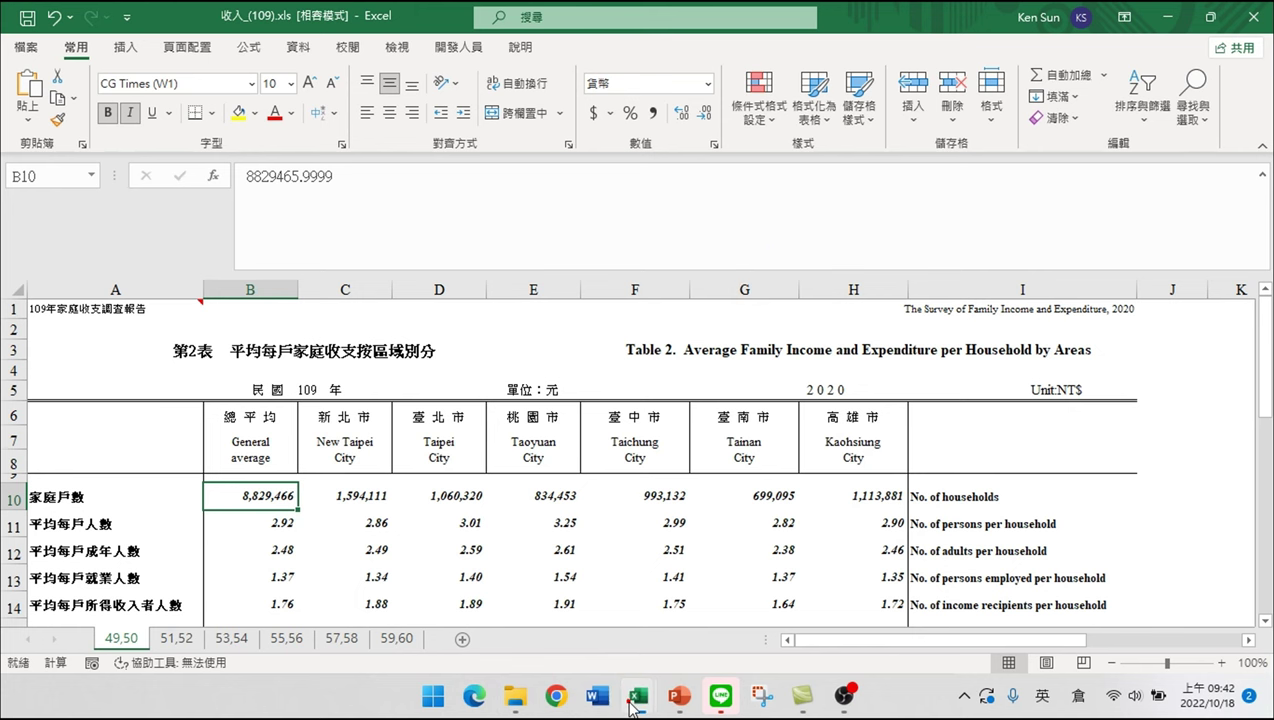
{"action": "mouse_move", "coordinate": [632, 707]}
{"action": "left_click", "coordinate": [533, 628]}
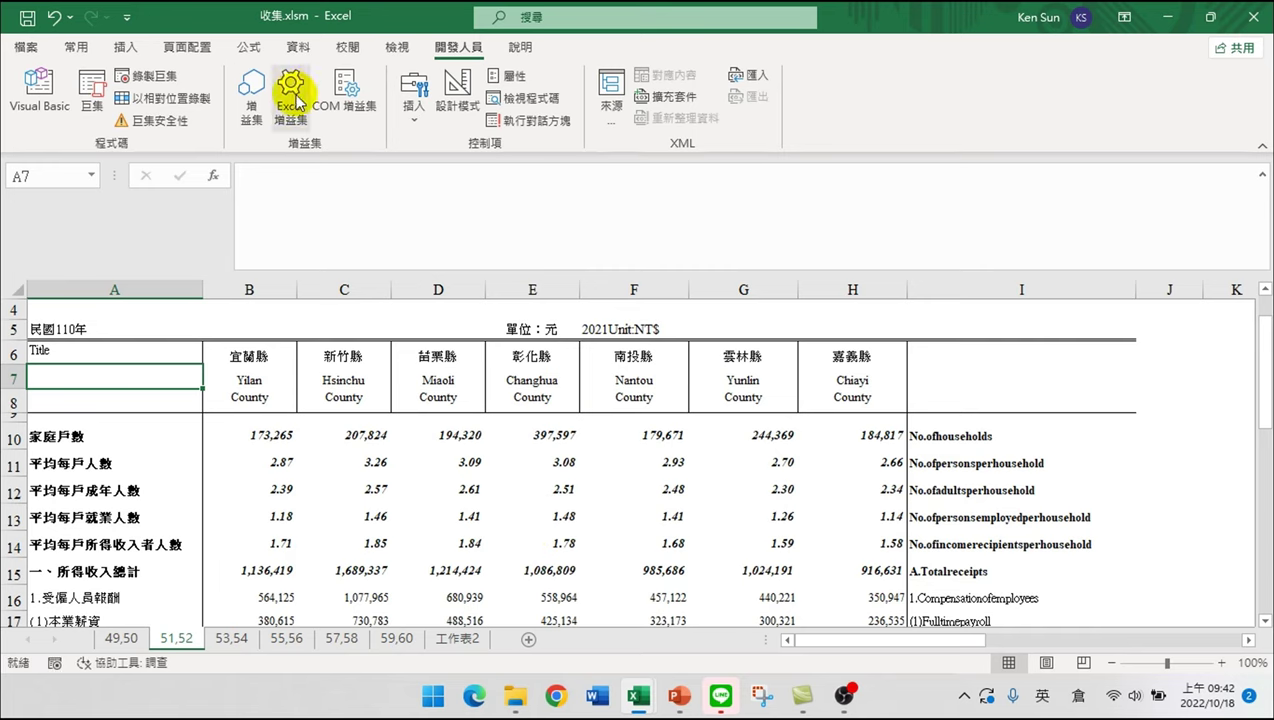
{"action": "mouse_move", "coordinate": [637, 698]}
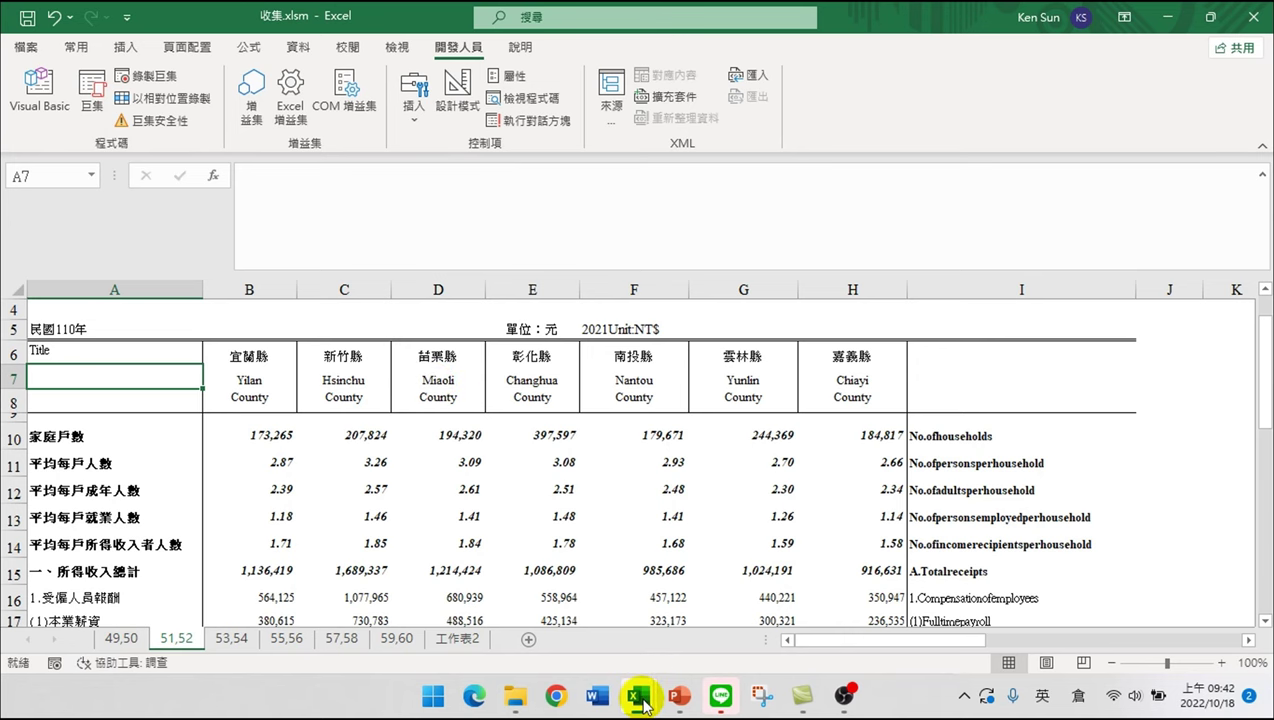
{"action": "left_click", "coordinate": [730, 540]}
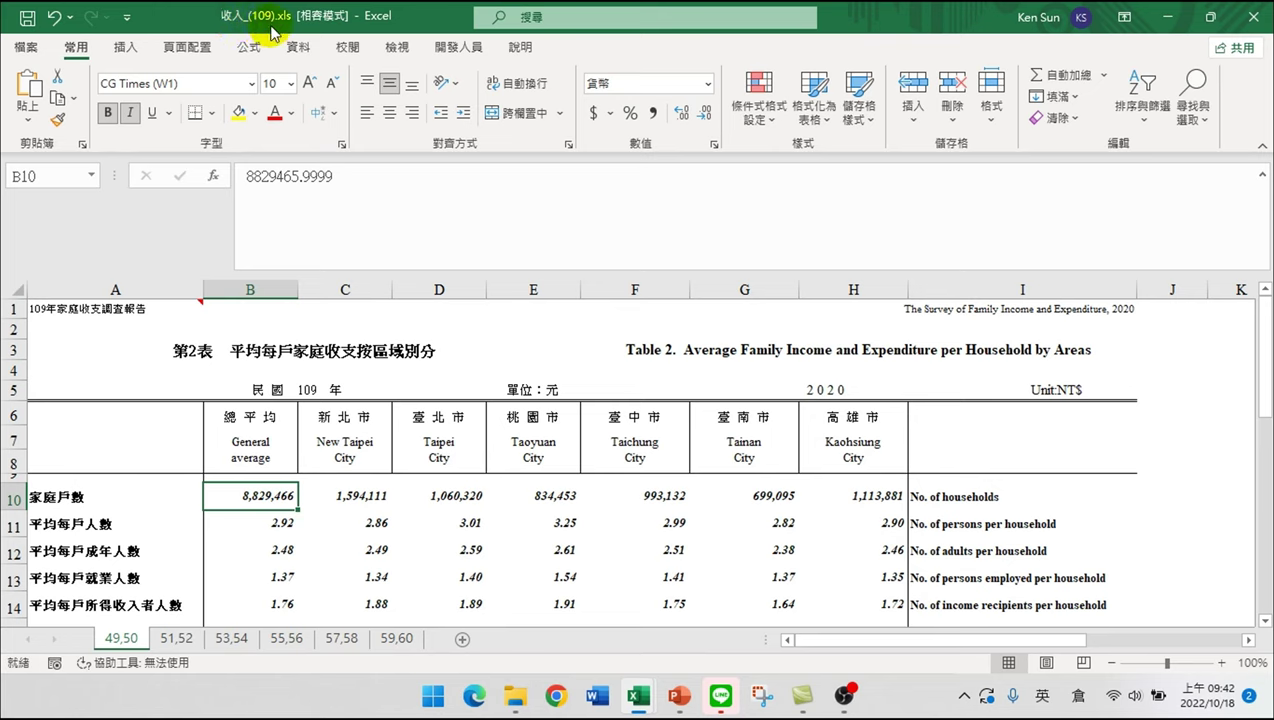
- Delete the extra macro 巨集11 from the Macros list
{"action": "left_click", "coordinate": [452, 47]}
{"action": "left_click", "coordinate": [92, 92]}
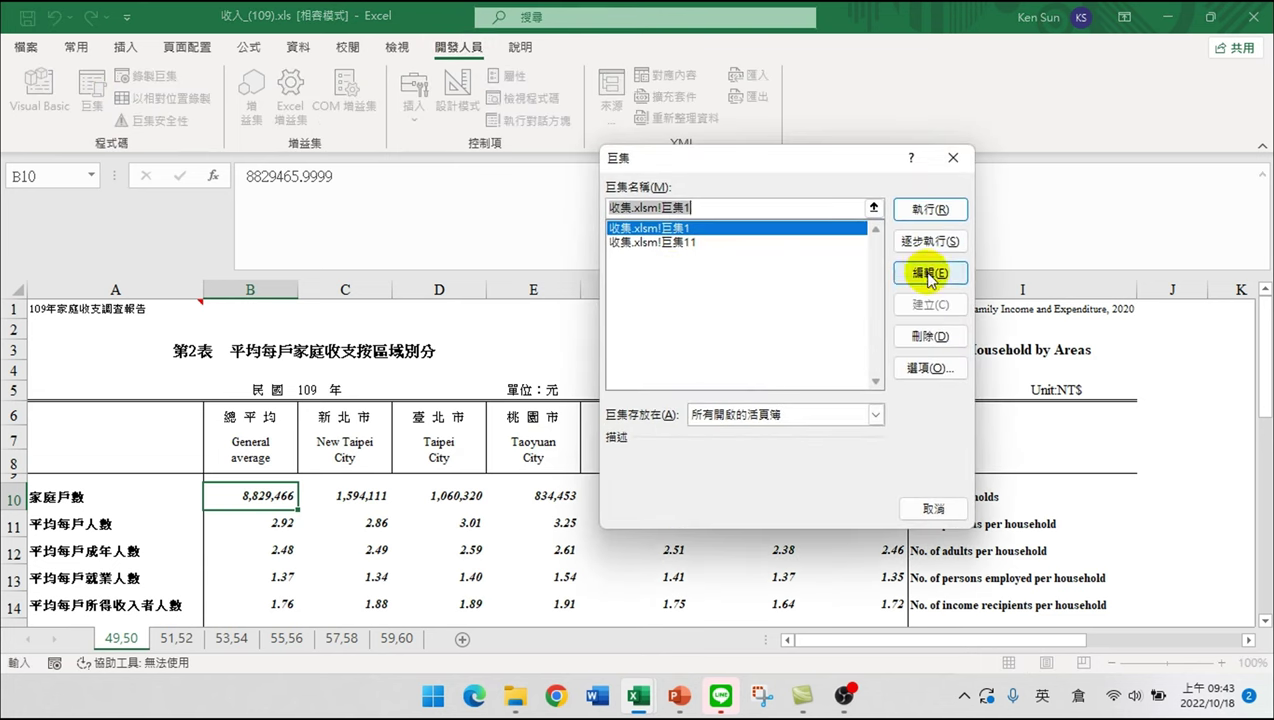
{"action": "left_click", "coordinate": [680, 242]}
{"action": "left_click", "coordinate": [929, 336]}
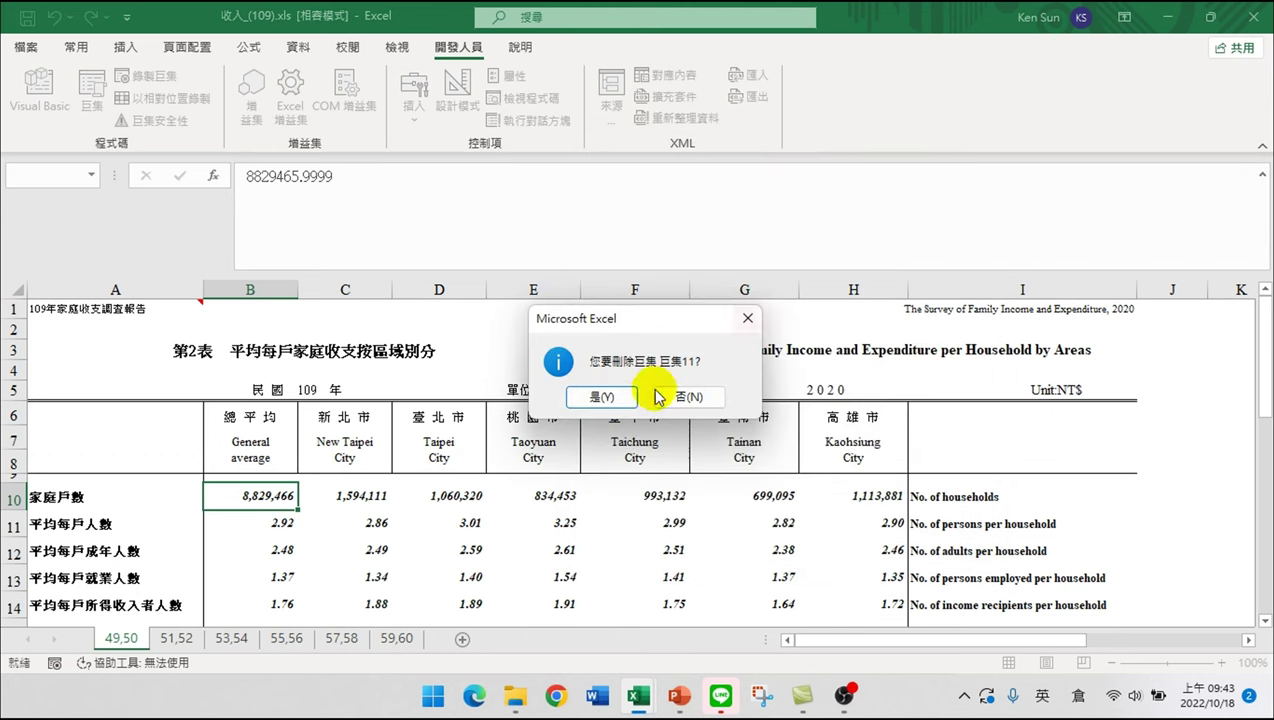
{"action": "left_click", "coordinate": [645, 316]}
- Run 巨集1 on the 收入_(109).xls workbook
{"action": "left_click", "coordinate": [91, 90]}
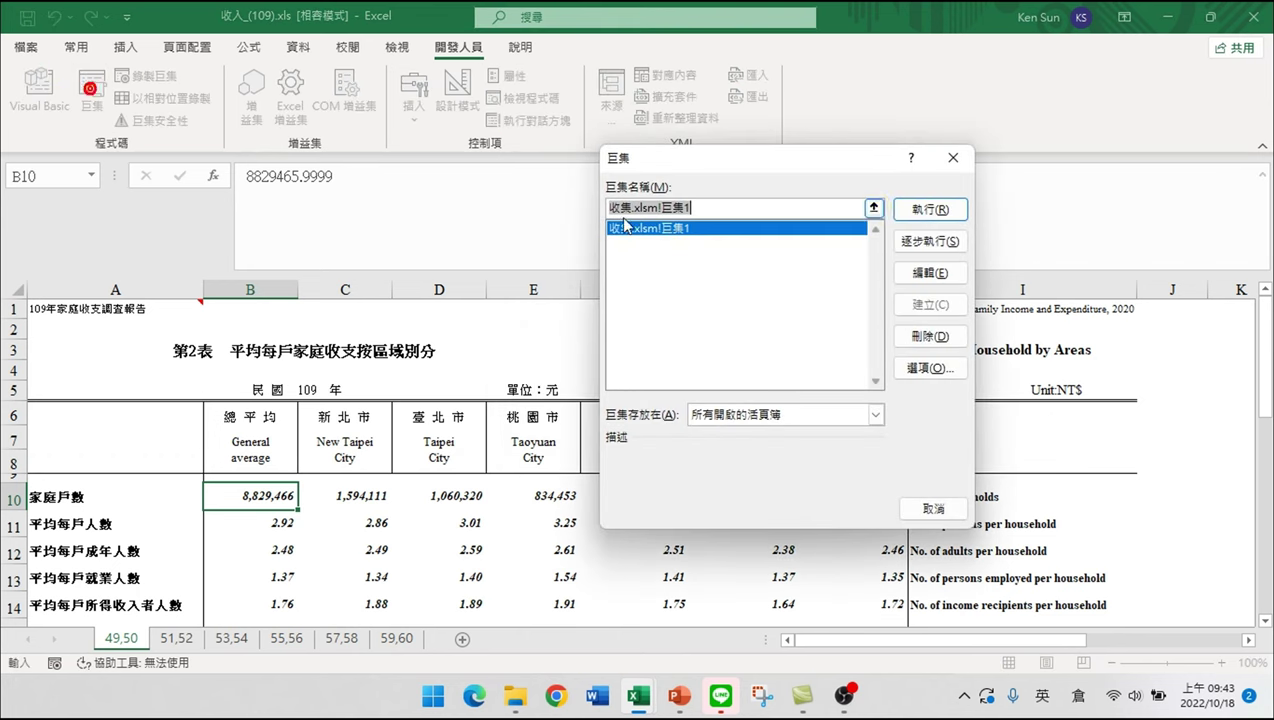
{"action": "left_click", "coordinate": [917, 212]}
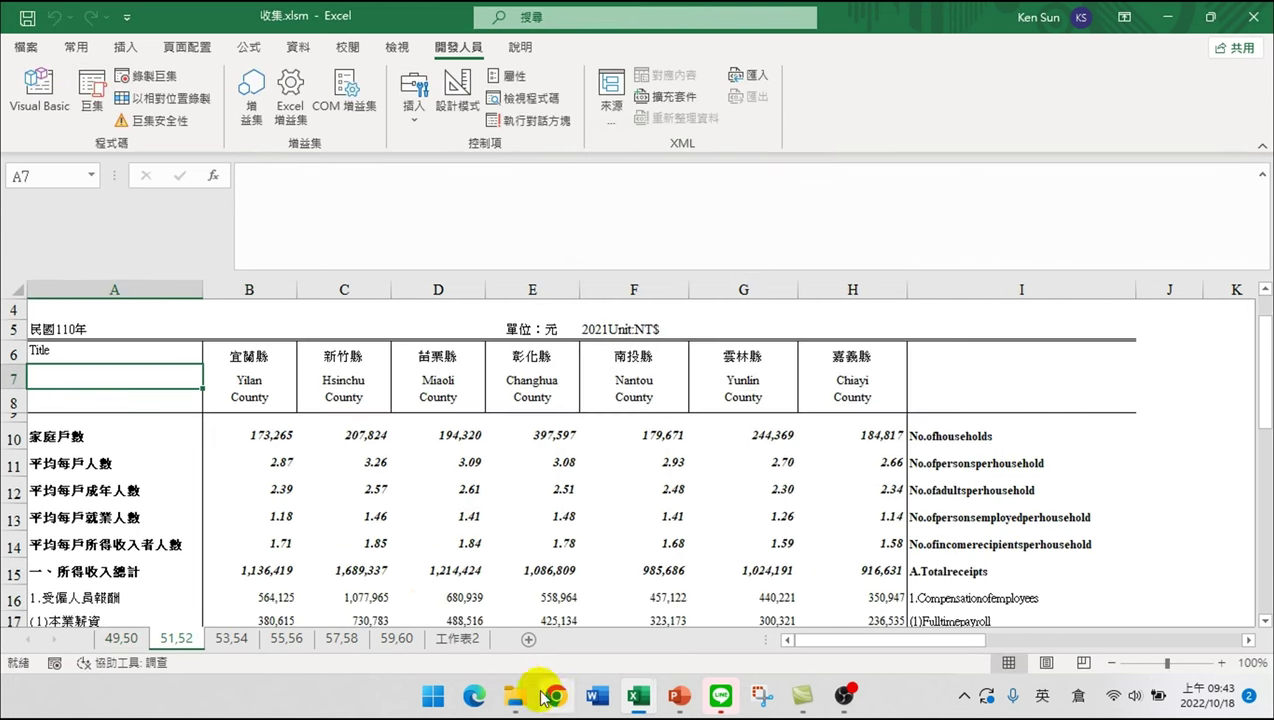
{"action": "left_click", "coordinate": [538, 695]}
- Open 收入民國109年59,60.csv from 收入_clean in Excel, check Title in A1, and close it
{"action": "scroll", "coordinate": [330, 360], "scroll_direction": "up", "scroll_amount": 10}
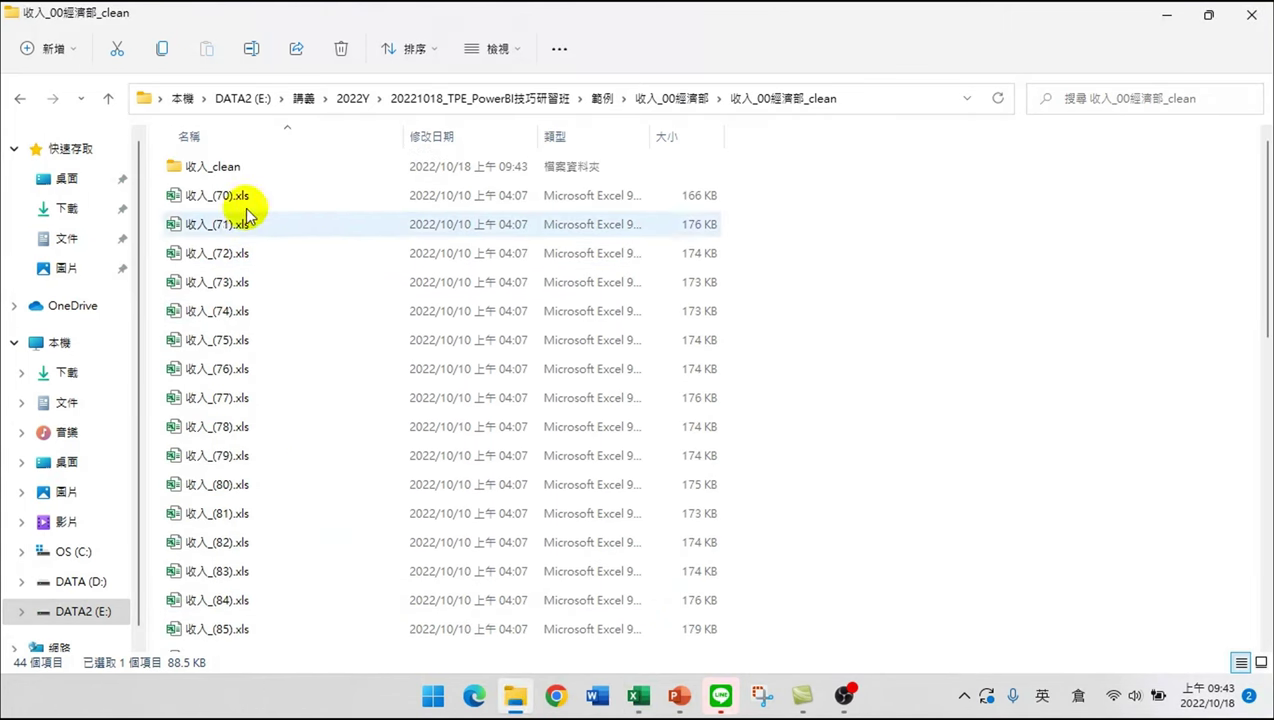
{"action": "double_click", "coordinate": [222, 165]}
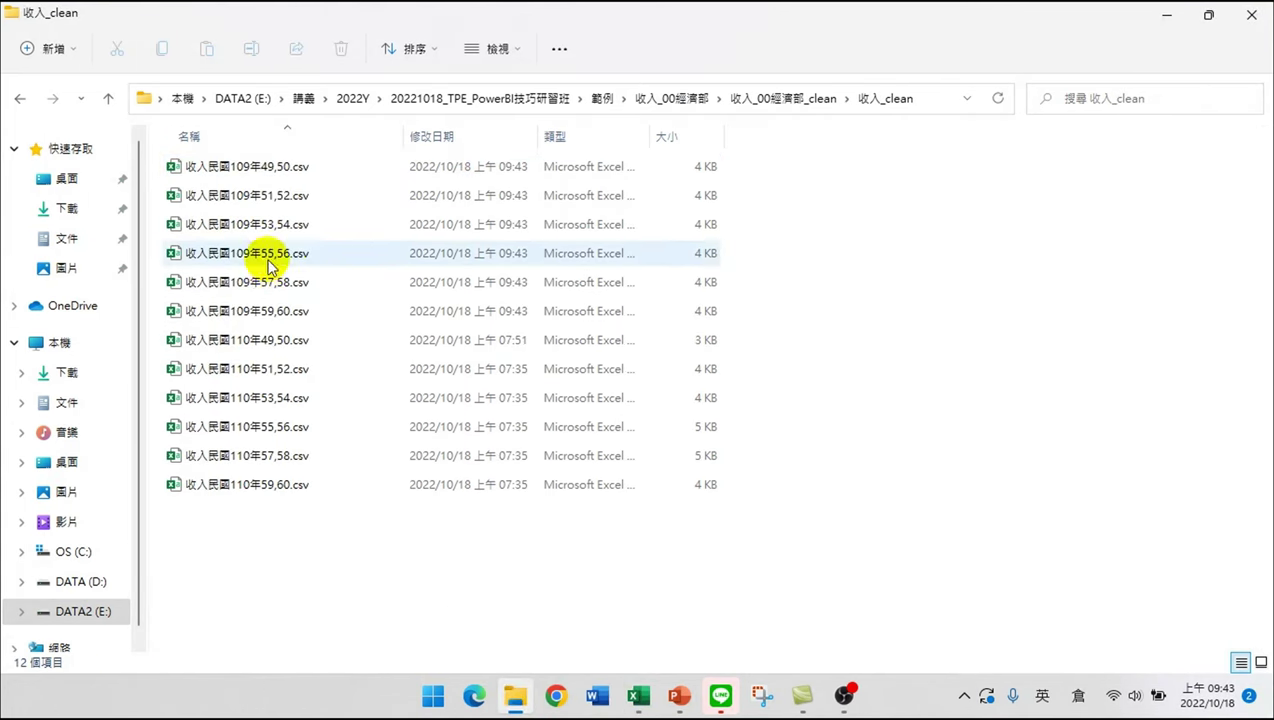
{"action": "left_click", "coordinate": [272, 312]}
{"action": "left_click", "coordinate": [270, 312]}
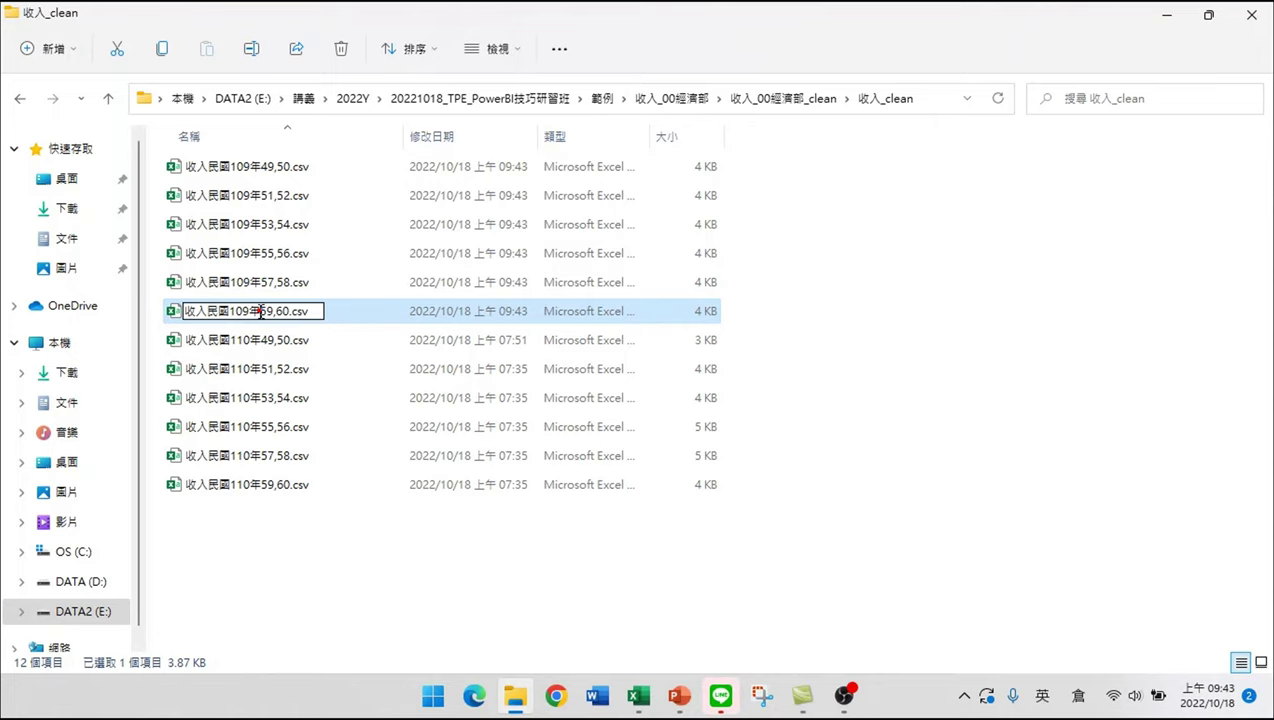
{"action": "double_click", "coordinate": [173, 311]}
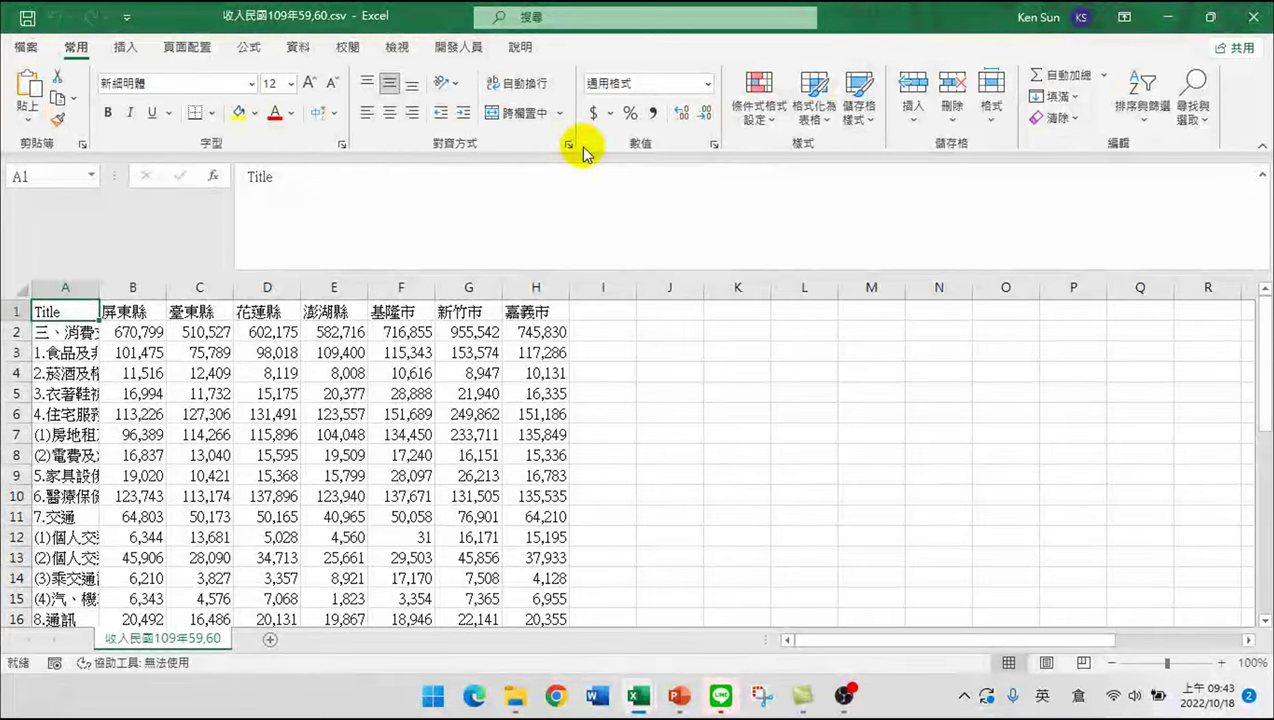
{"action": "left_click", "coordinate": [1266, 14]}
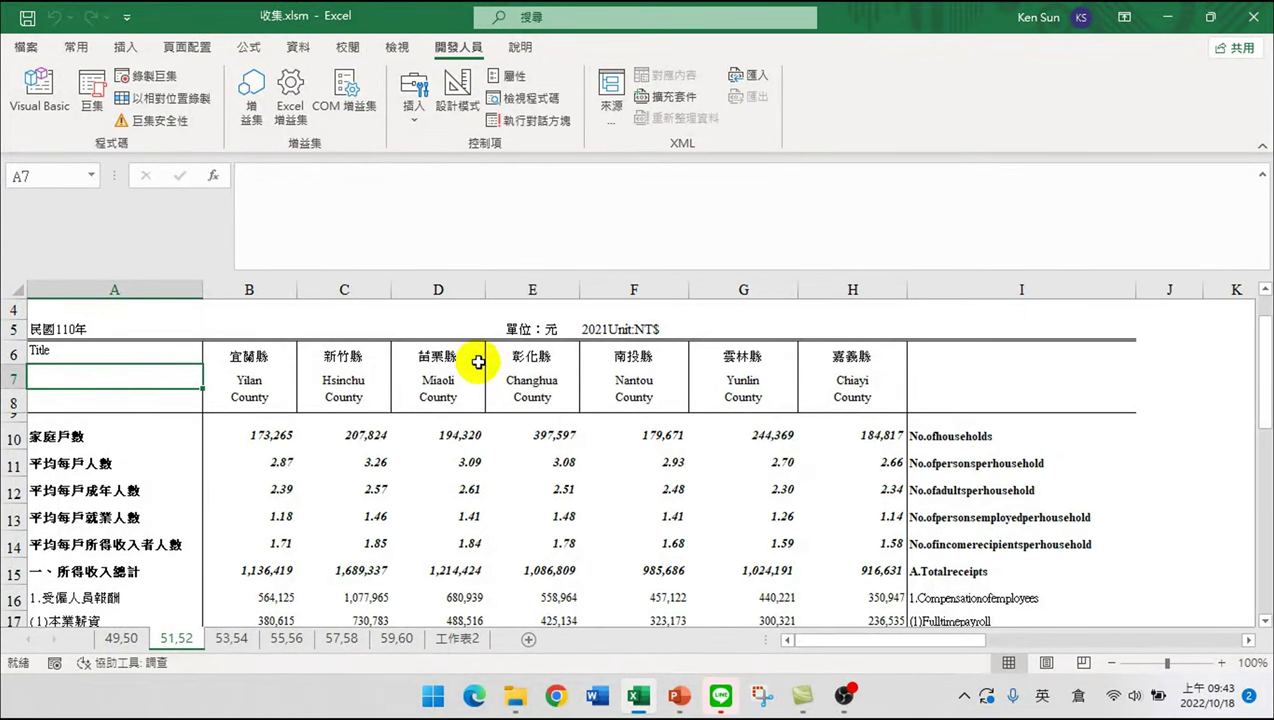
- Select 收入_(100).xls through 收入_(108).xls in 收入_00經濟部_clean and open them all in Excel
{"action": "left_click", "coordinate": [515, 695]}
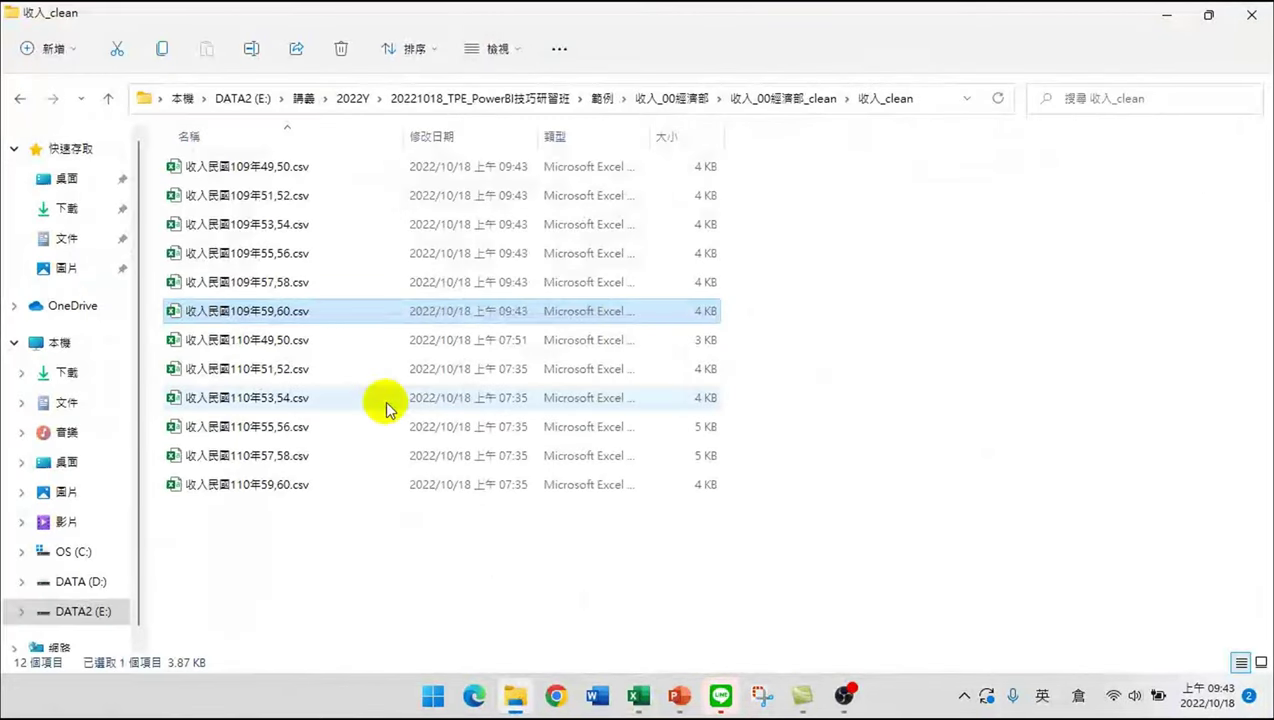
{"action": "left_click", "coordinate": [788, 100]}
{"action": "scroll", "coordinate": [284, 507], "scroll_direction": "down", "scroll_amount": 10}
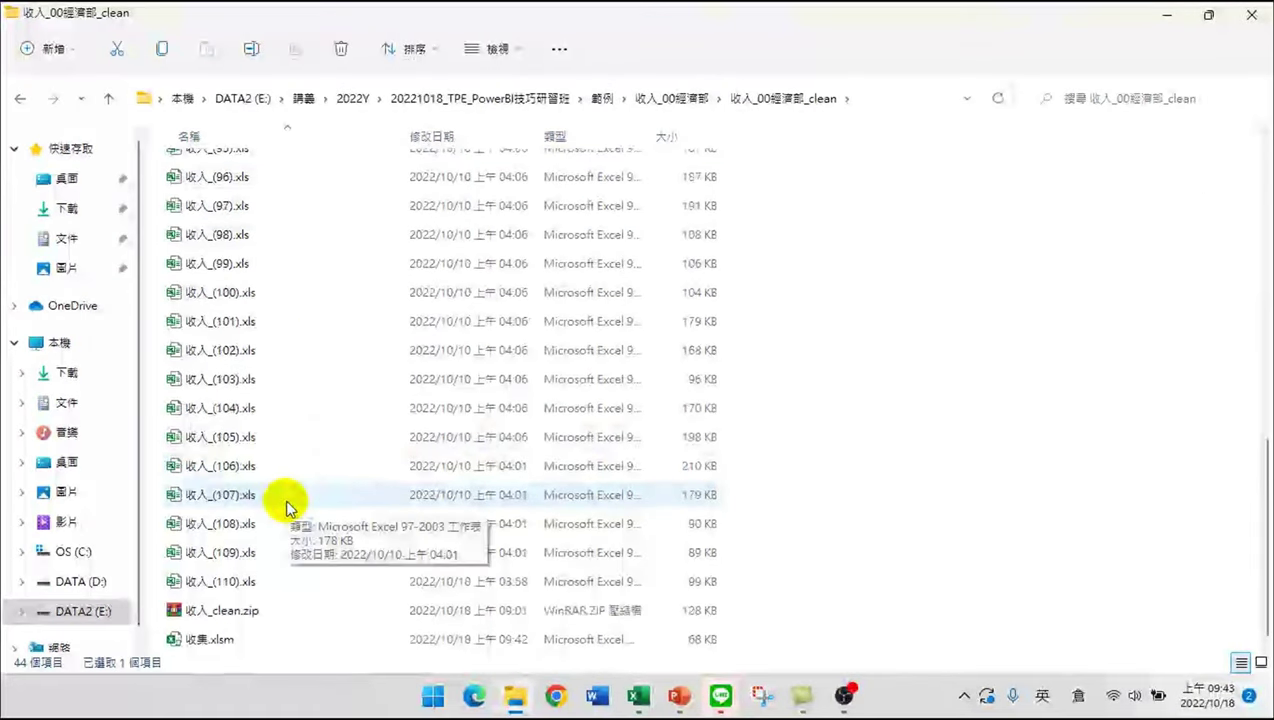
{"action": "left_click", "coordinate": [228, 523]}
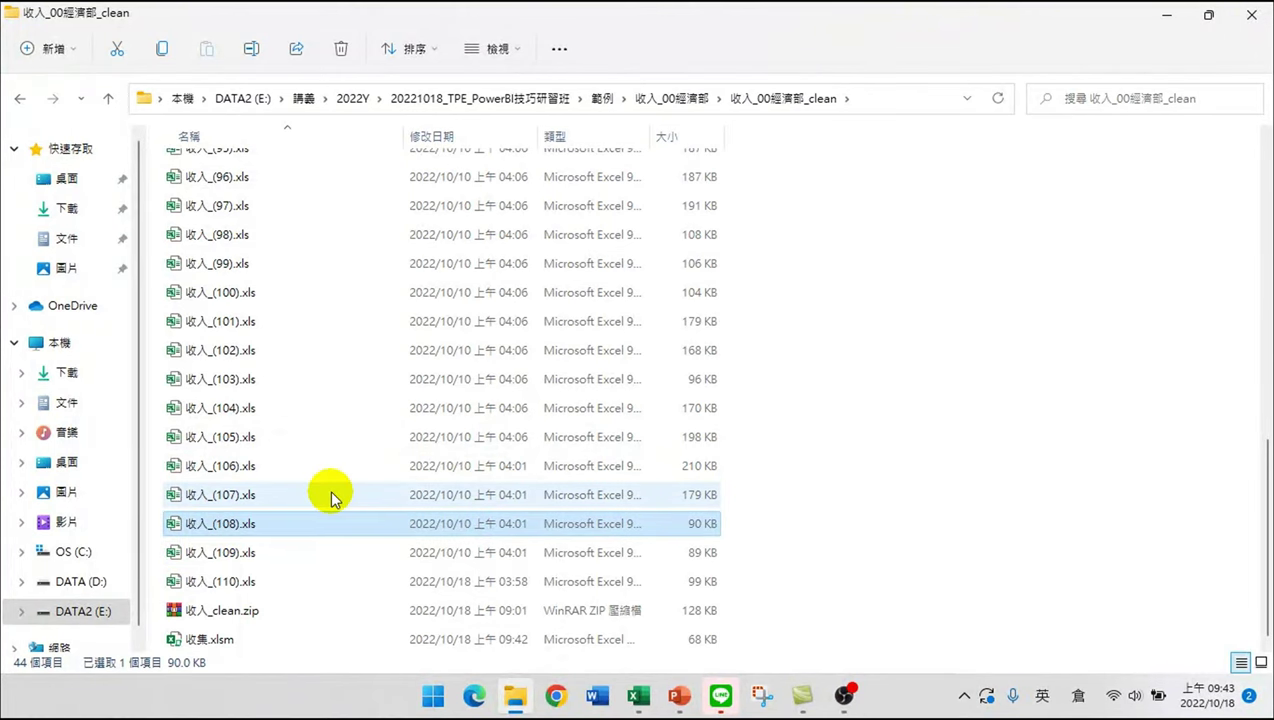
{"action": "scroll", "coordinate": [333, 495], "scroll_direction": "up", "scroll_amount": 3}
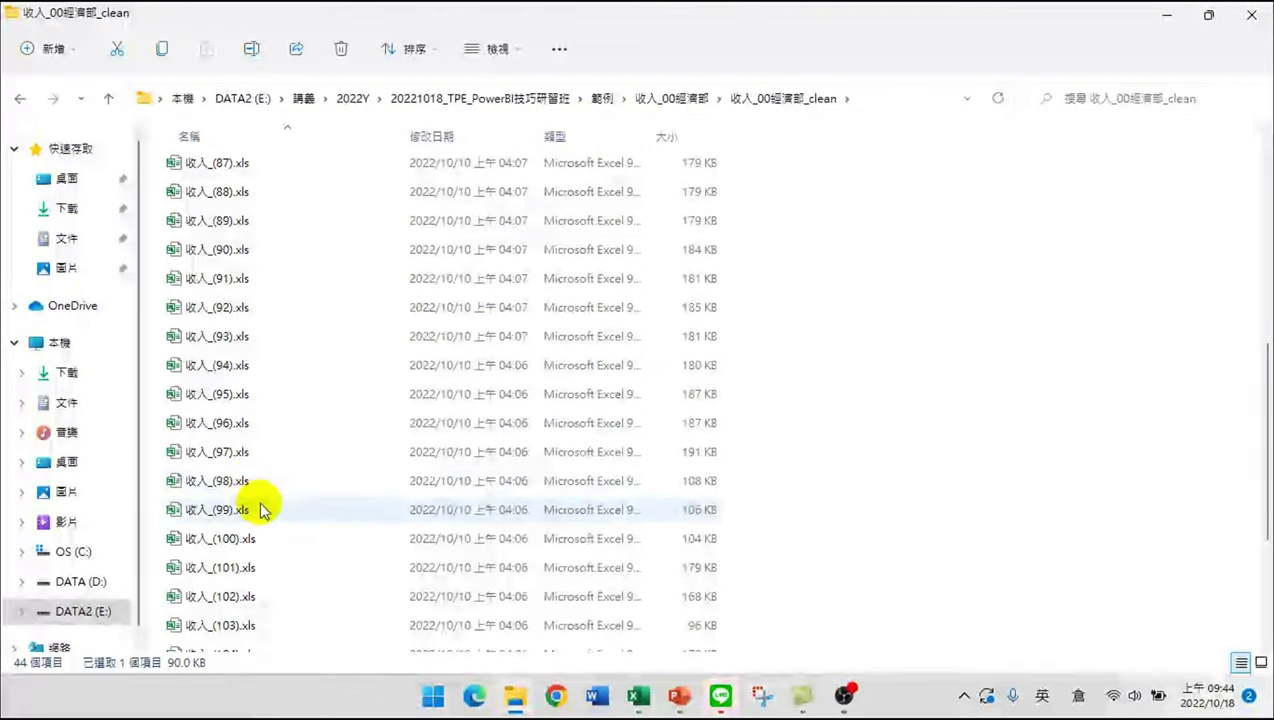
{"action": "scroll", "coordinate": [255, 495], "scroll_direction": "down", "scroll_amount": 1}
{"action": "left_click", "coordinate": [241, 466], "text": "shift"}
{"action": "right_click", "coordinate": [241, 466]}
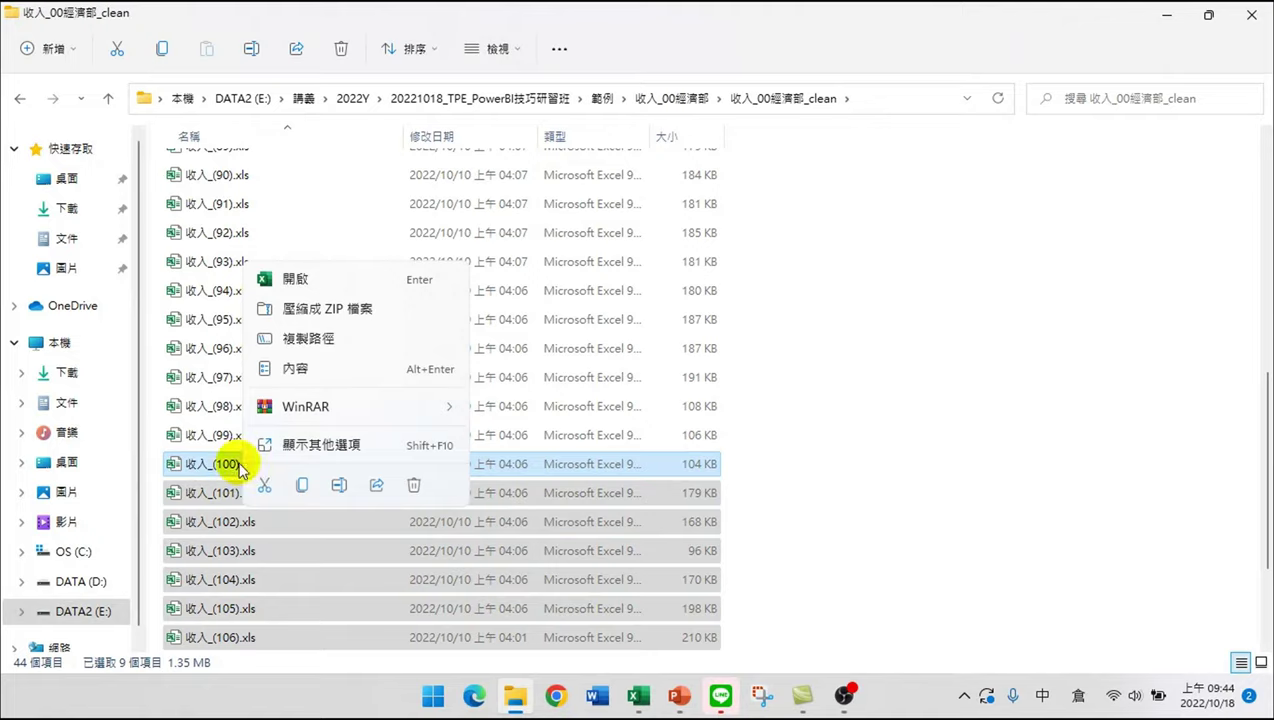
{"action": "left_click", "coordinate": [293, 276]}
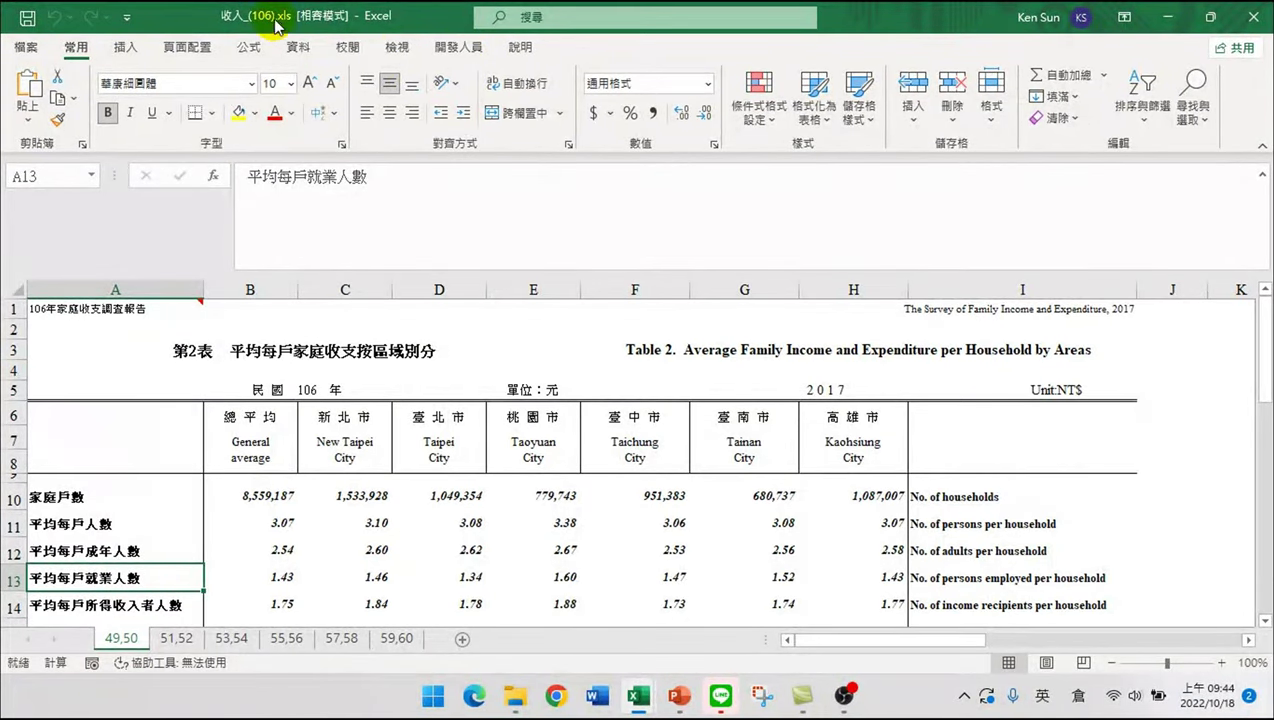
- Run 巨集1 on 收入_(106), (105), (108) and (103).xls in turn
{"action": "left_click", "coordinate": [460, 50]}
{"action": "left_click", "coordinate": [108, 92]}
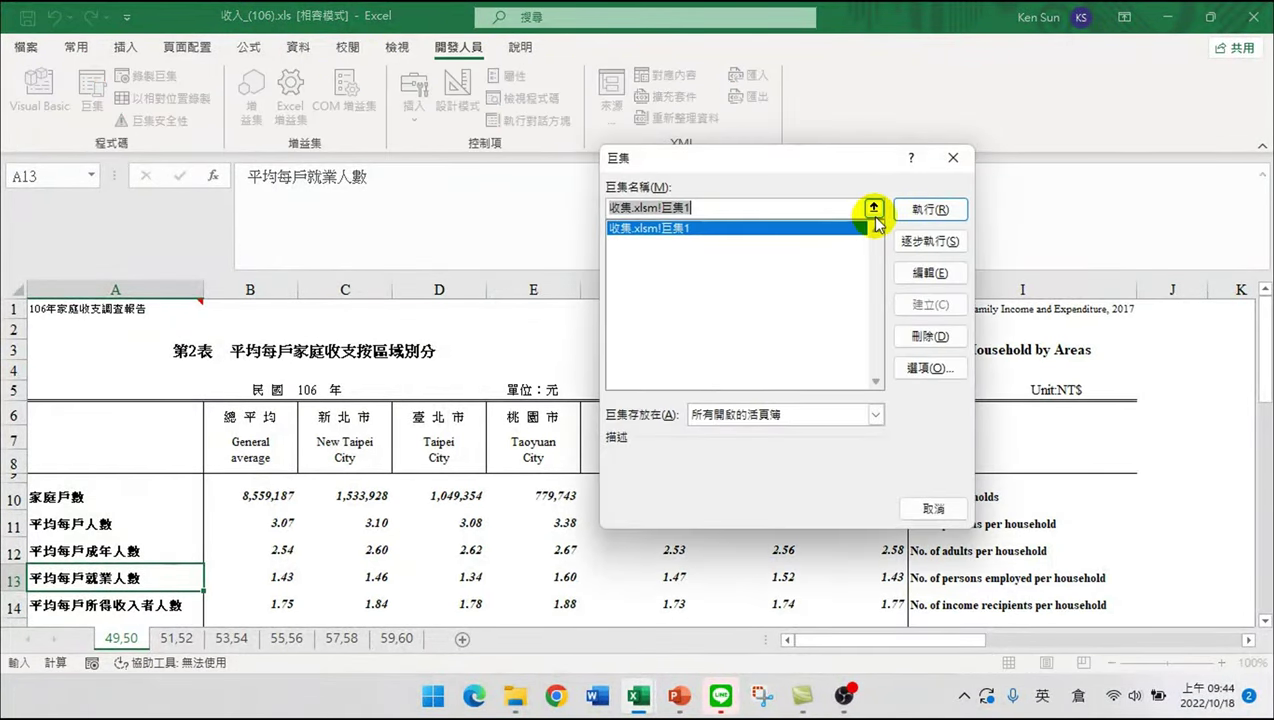
{"action": "left_click", "coordinate": [913, 205]}
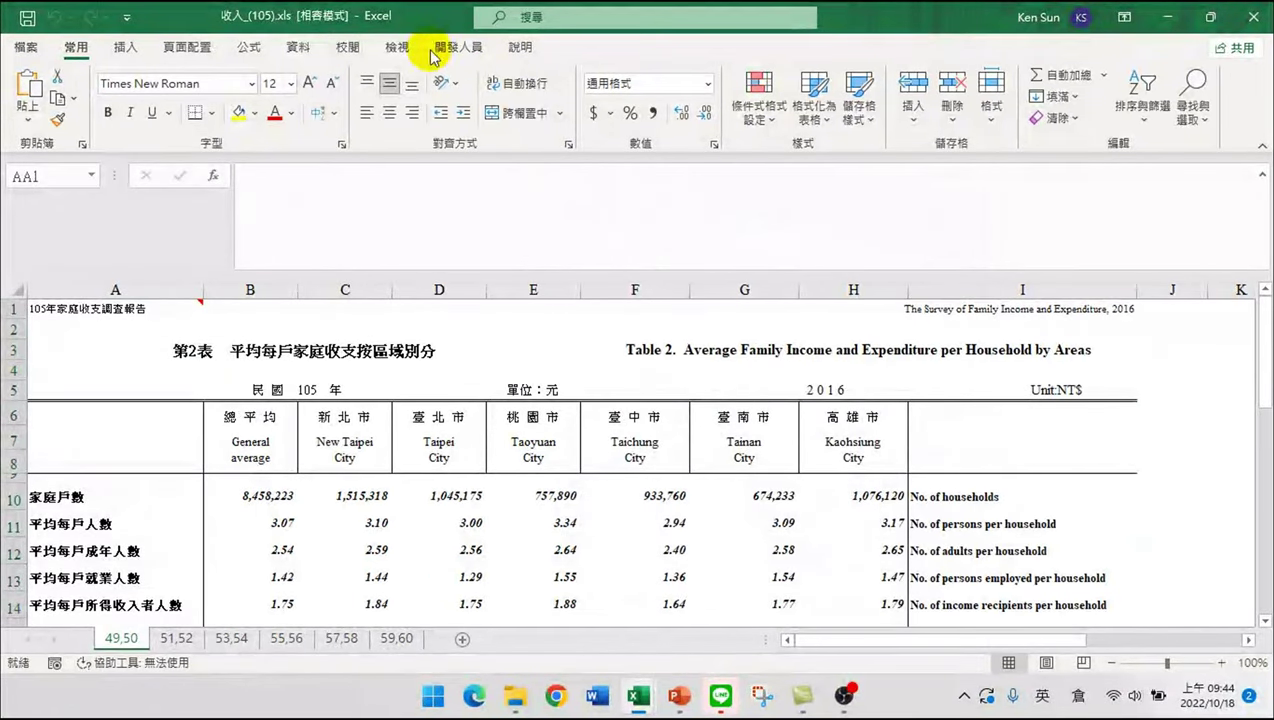
{"action": "left_click", "coordinate": [465, 49]}
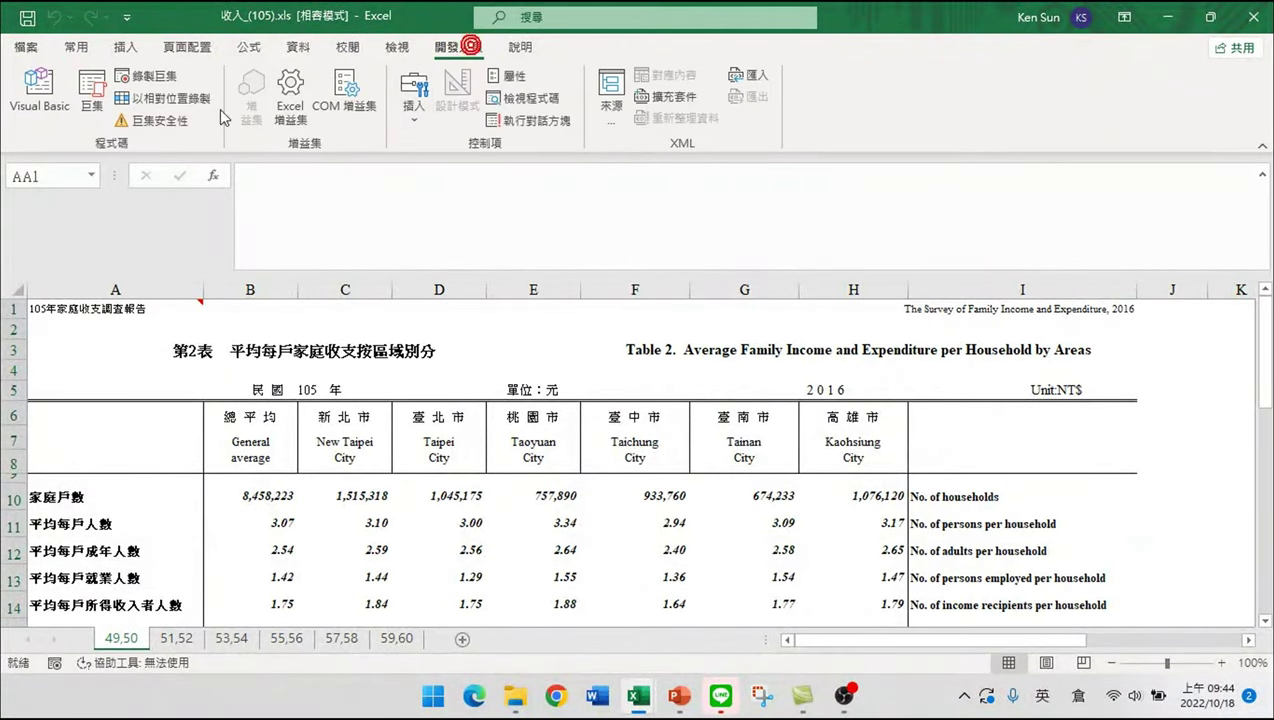
{"action": "left_click", "coordinate": [90, 92]}
{"action": "left_click", "coordinate": [924, 209]}
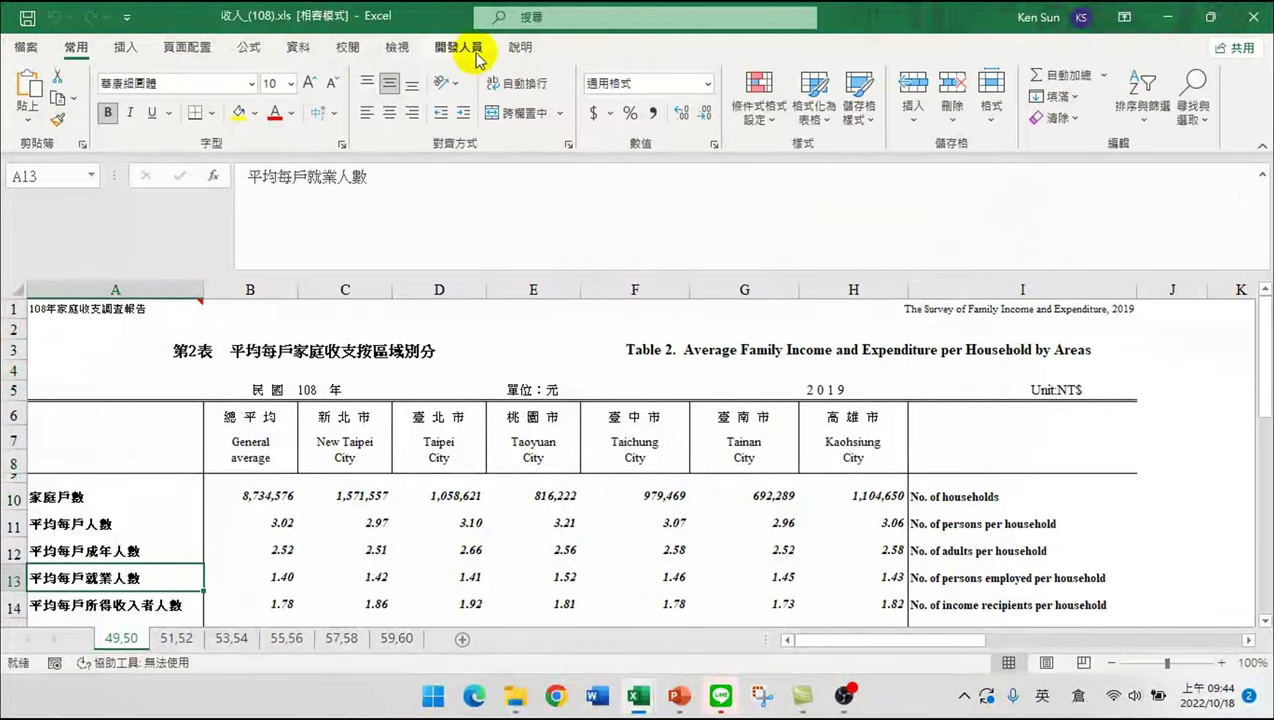
{"action": "left_click", "coordinate": [465, 52]}
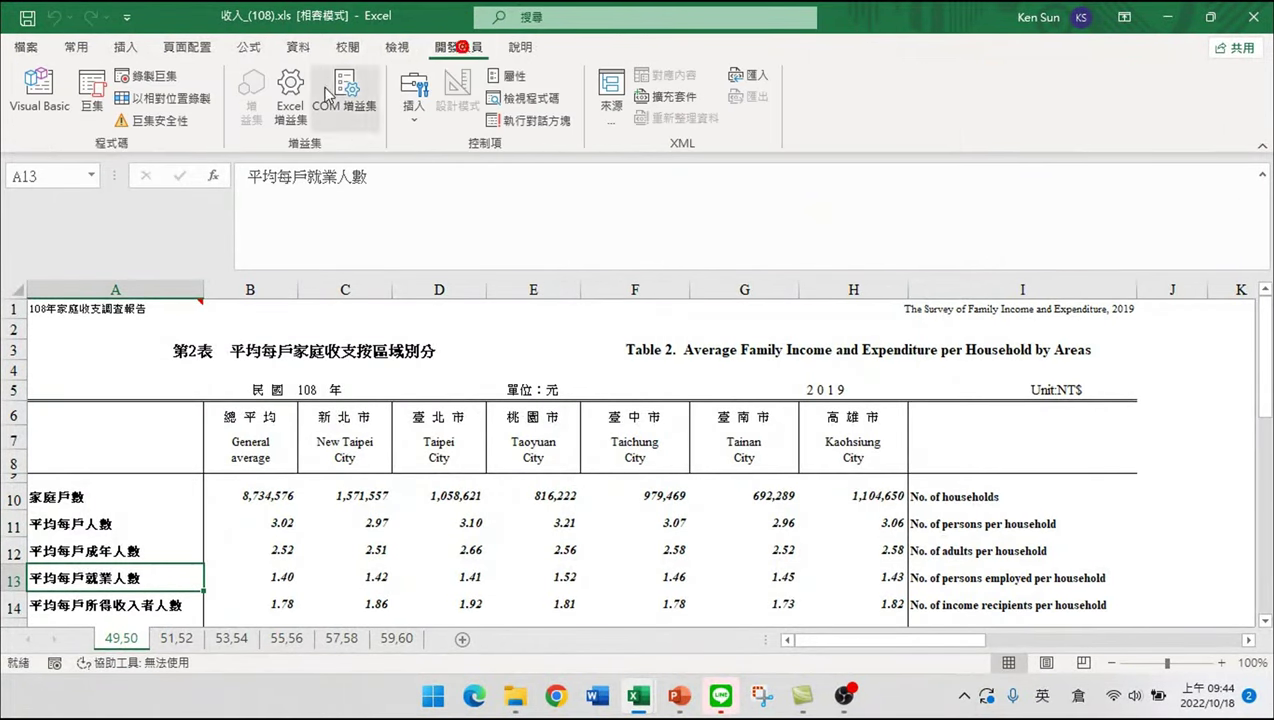
{"action": "left_click", "coordinate": [86, 80]}
{"action": "left_click", "coordinate": [929, 211]}
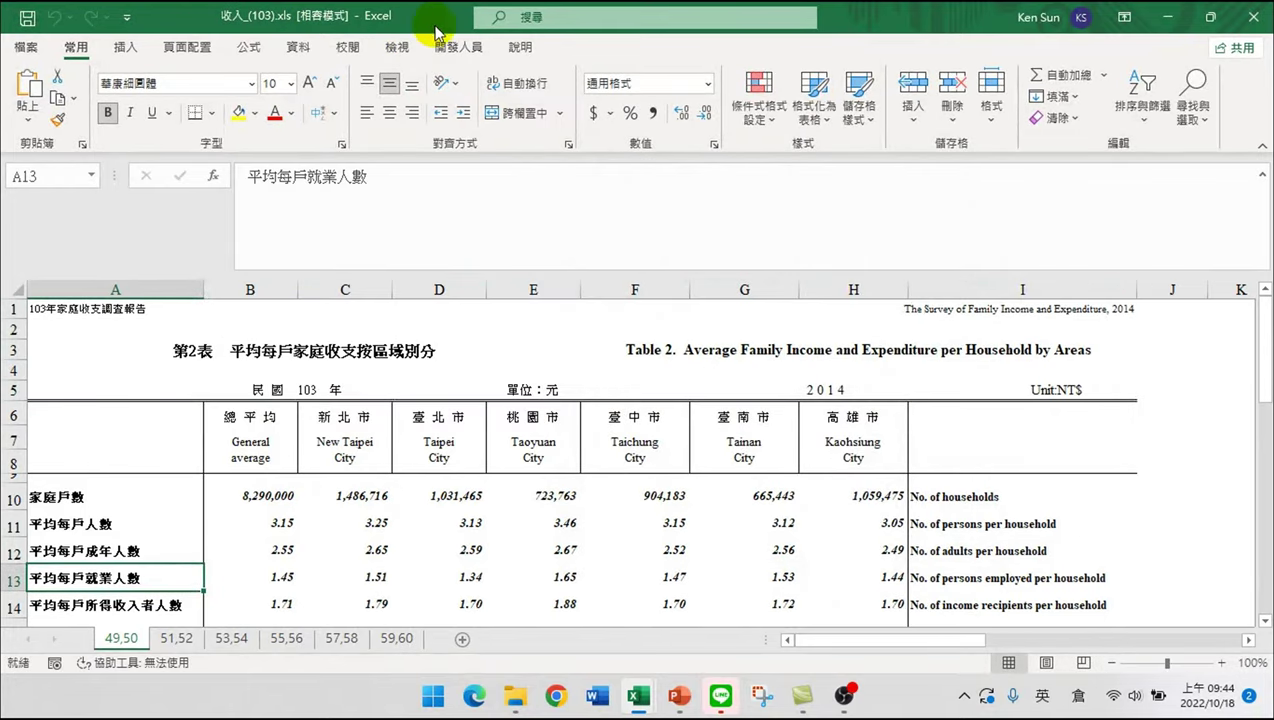
{"action": "left_click", "coordinate": [462, 47]}
{"action": "left_click", "coordinate": [88, 90]}
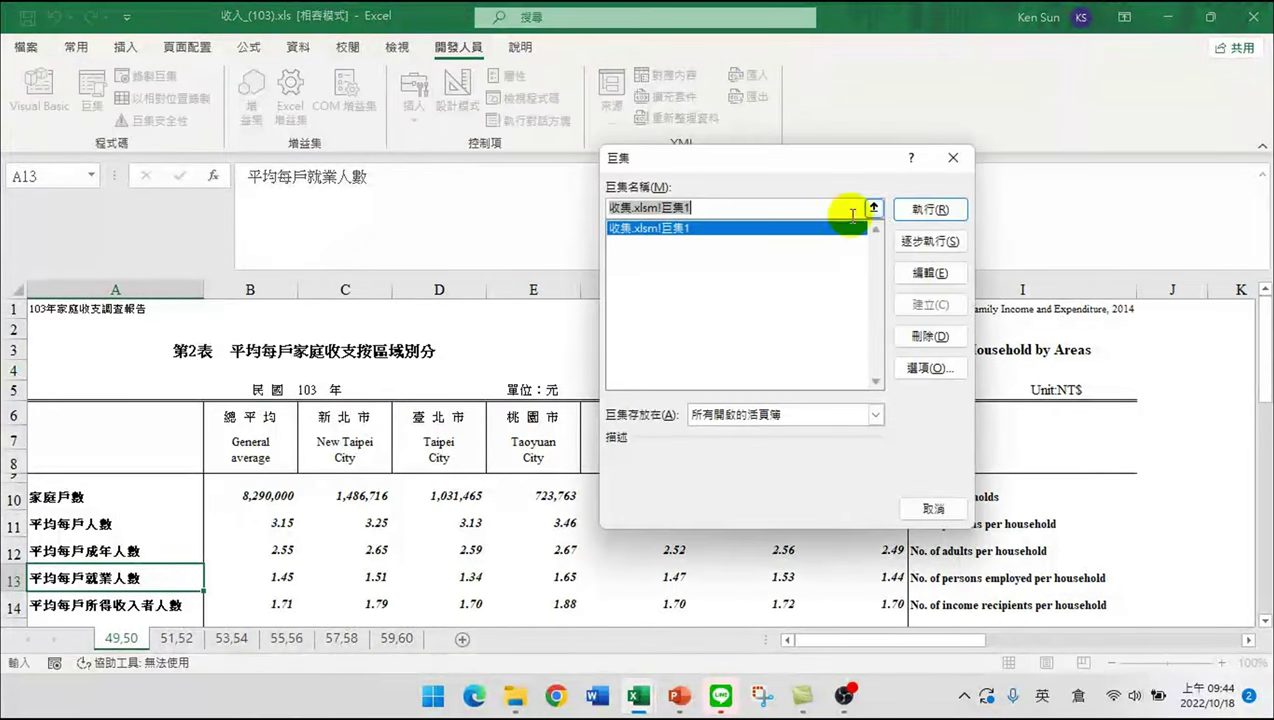
{"action": "left_click", "coordinate": [929, 209]}
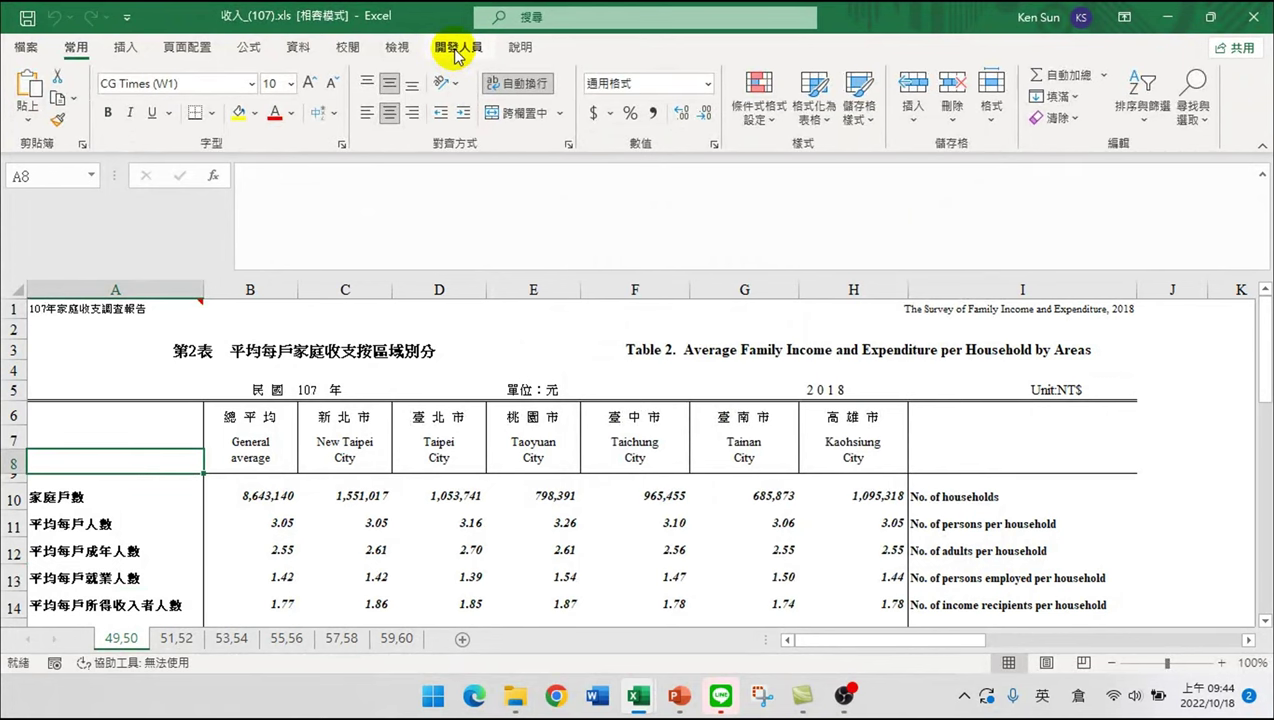
- Run 巨集1 on the remaining workbooks, including 104, 102, 101 and 100
{"action": "left_click", "coordinate": [457, 47]}
{"action": "left_click", "coordinate": [95, 86]}
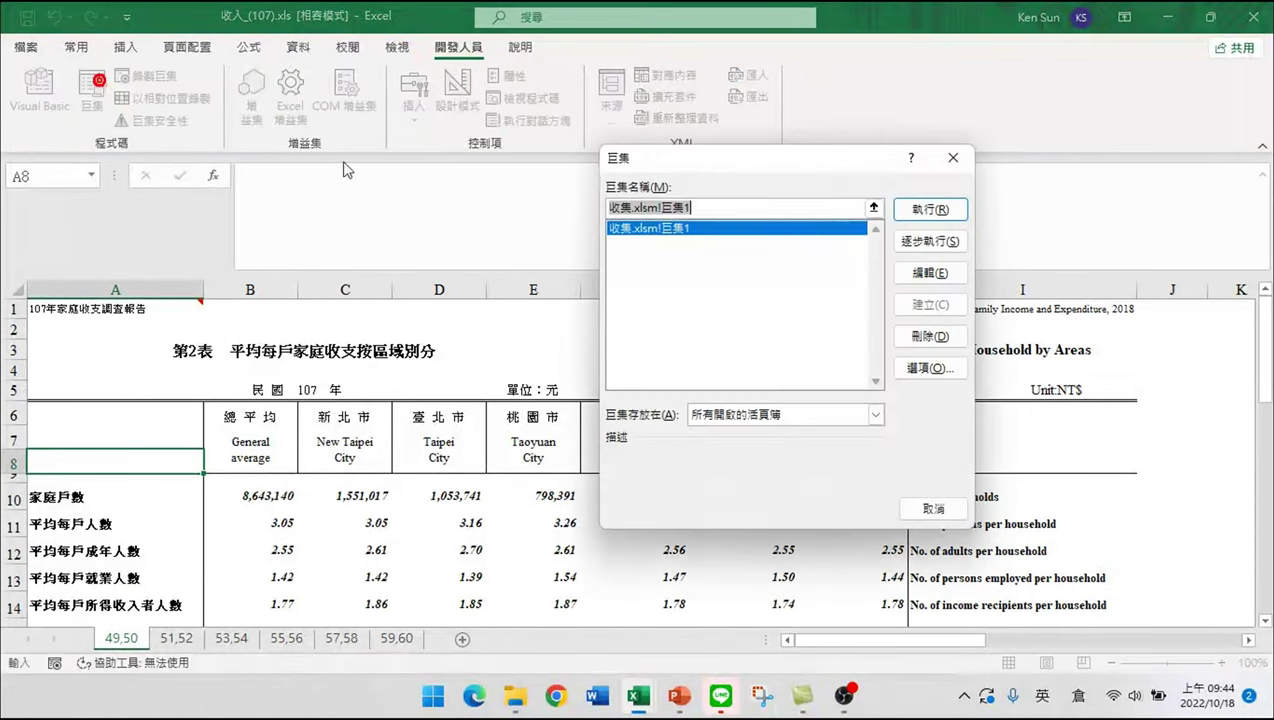
{"action": "left_click", "coordinate": [930, 211]}
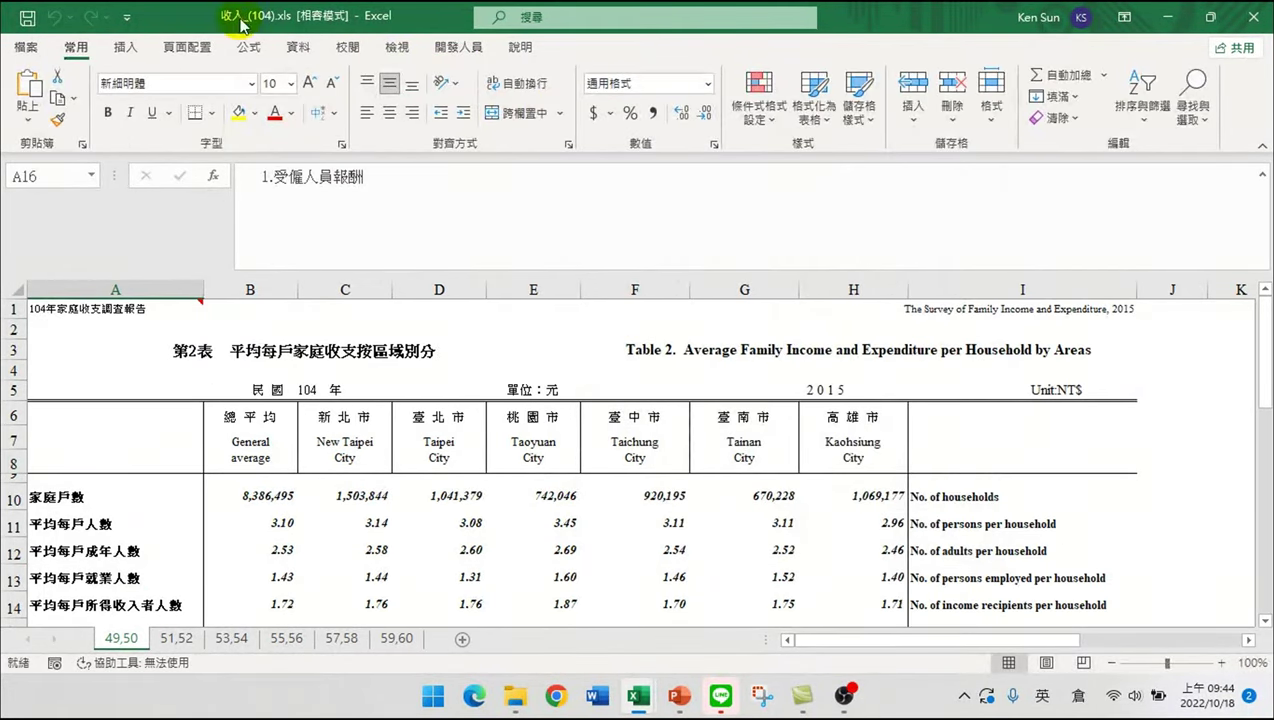
{"action": "left_click", "coordinate": [462, 47]}
{"action": "left_click", "coordinate": [92, 92]}
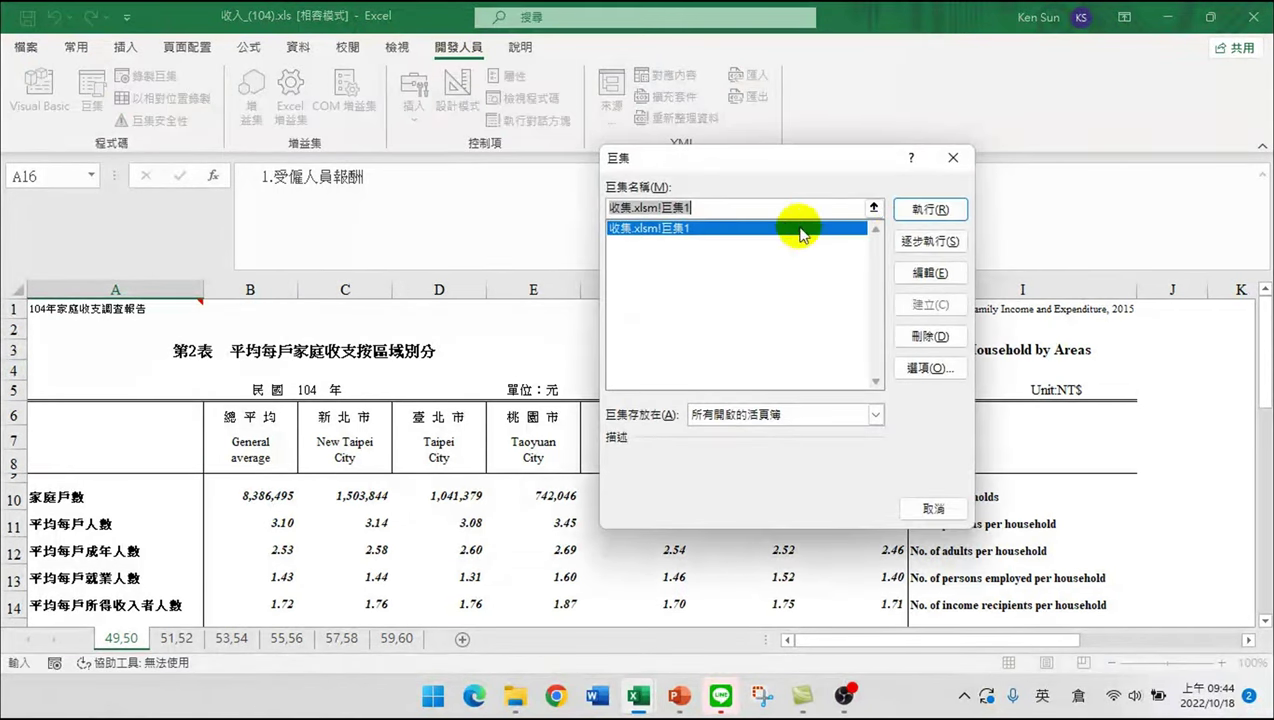
{"action": "left_click", "coordinate": [921, 212]}
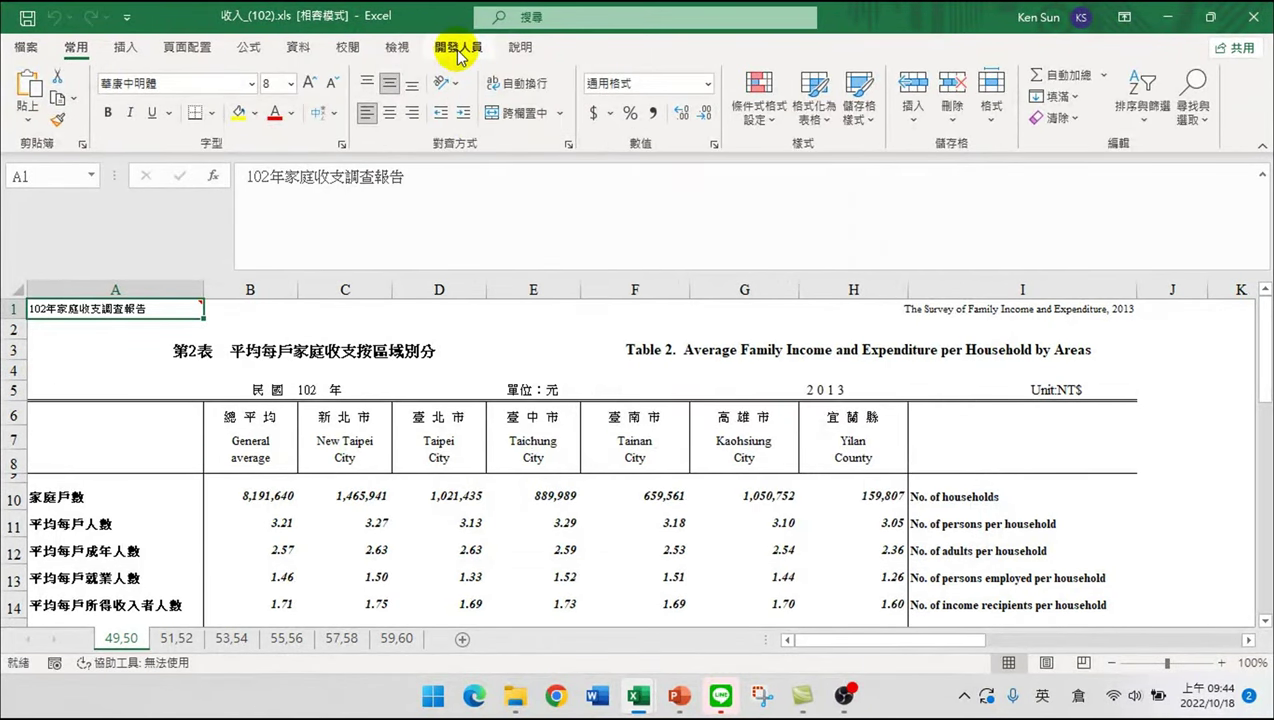
{"action": "left_click", "coordinate": [461, 52]}
{"action": "left_click", "coordinate": [92, 92]}
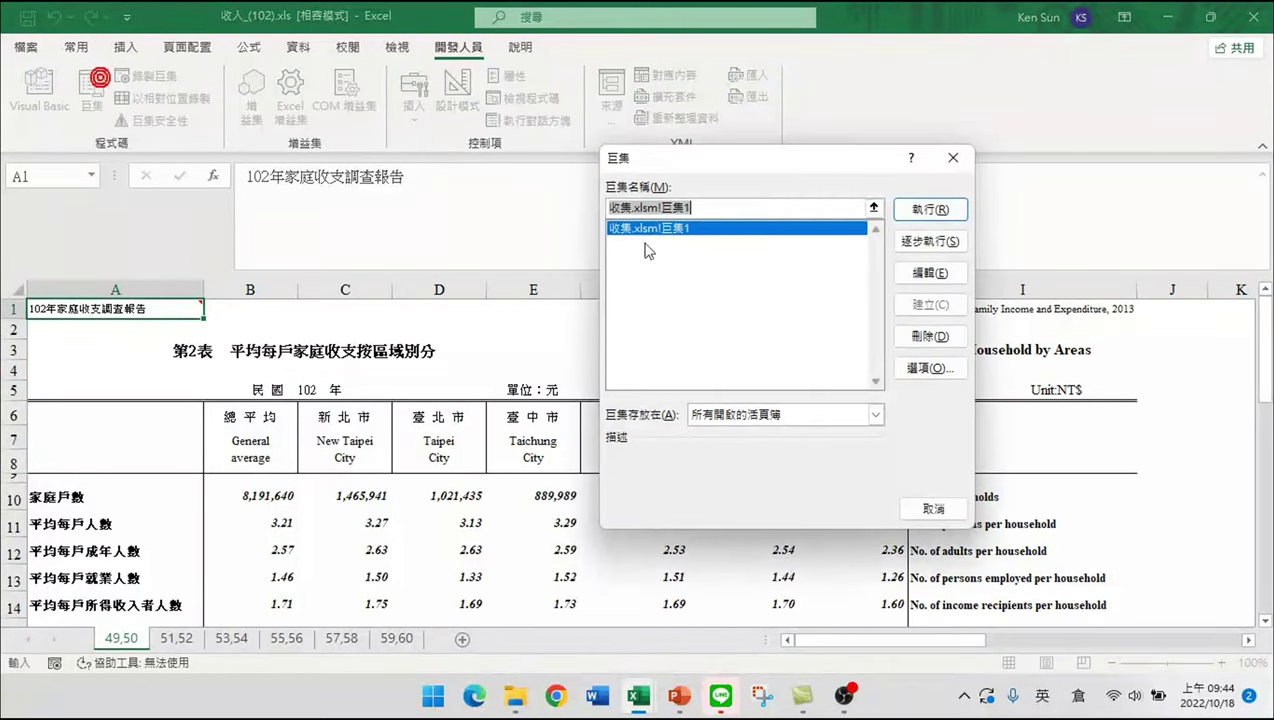
{"action": "left_click", "coordinate": [921, 211]}
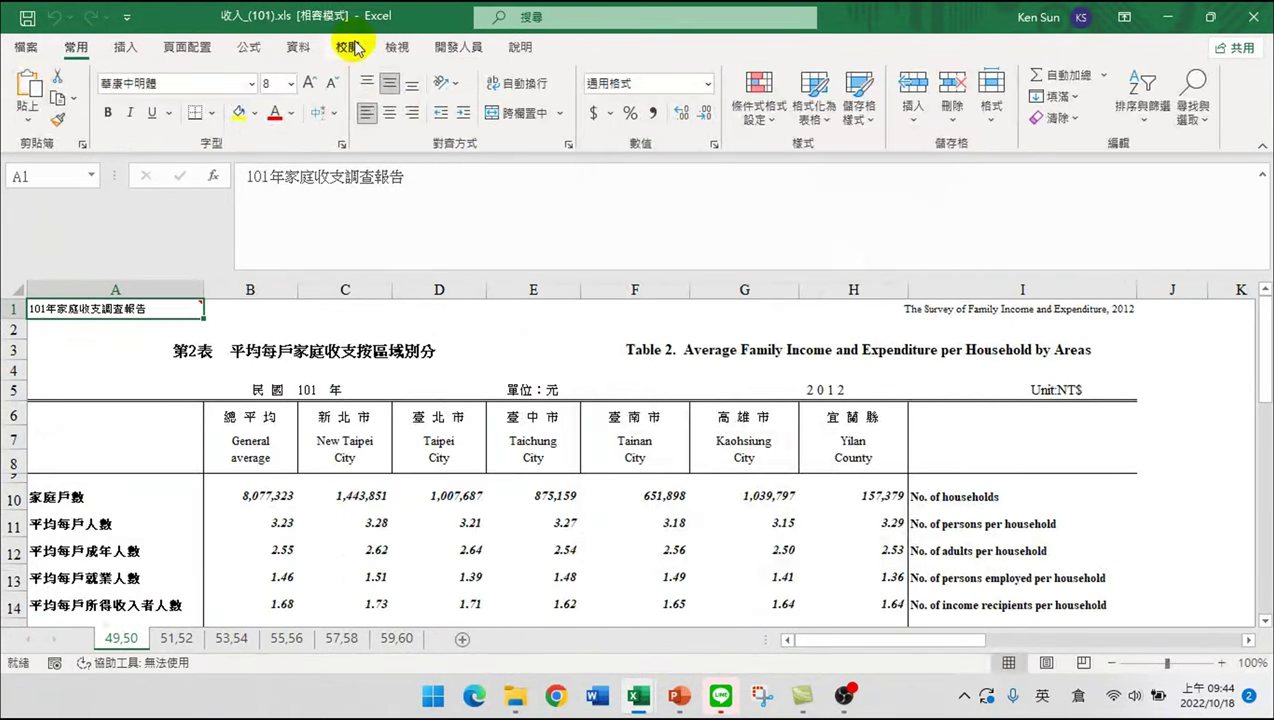
{"action": "left_click", "coordinate": [458, 52]}
{"action": "left_click", "coordinate": [92, 92]}
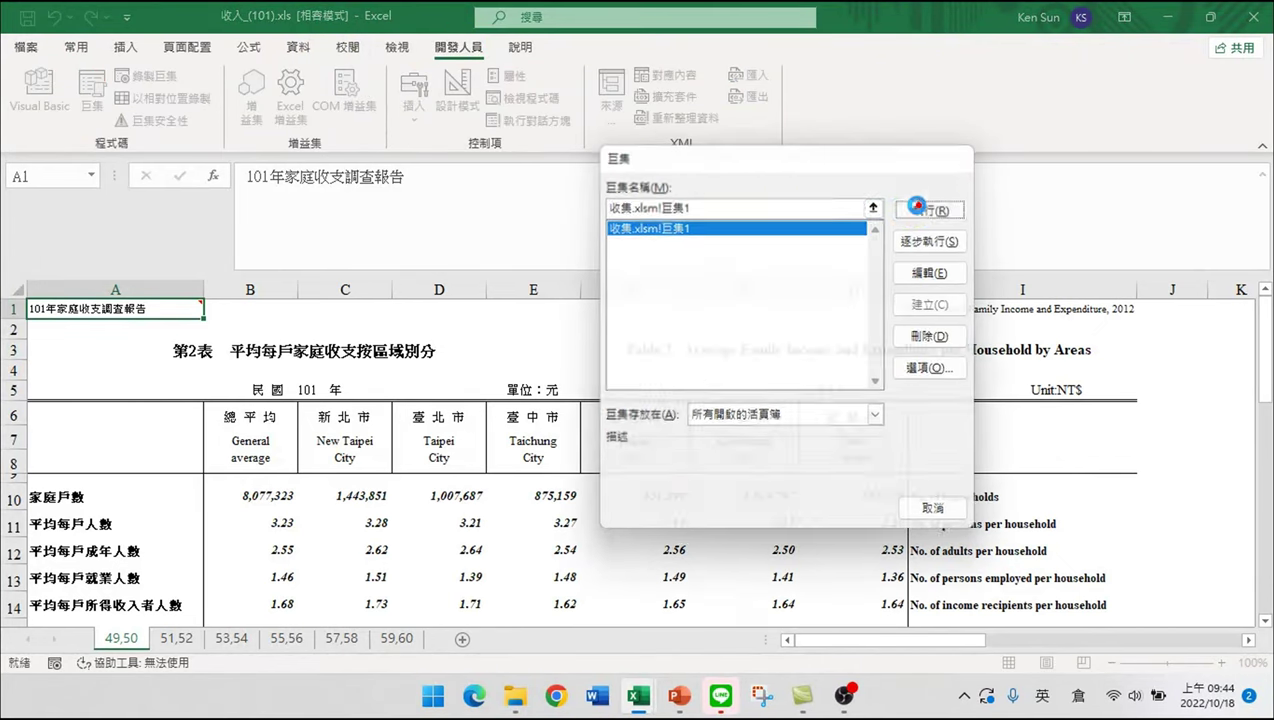
{"action": "left_click", "coordinate": [917, 207]}
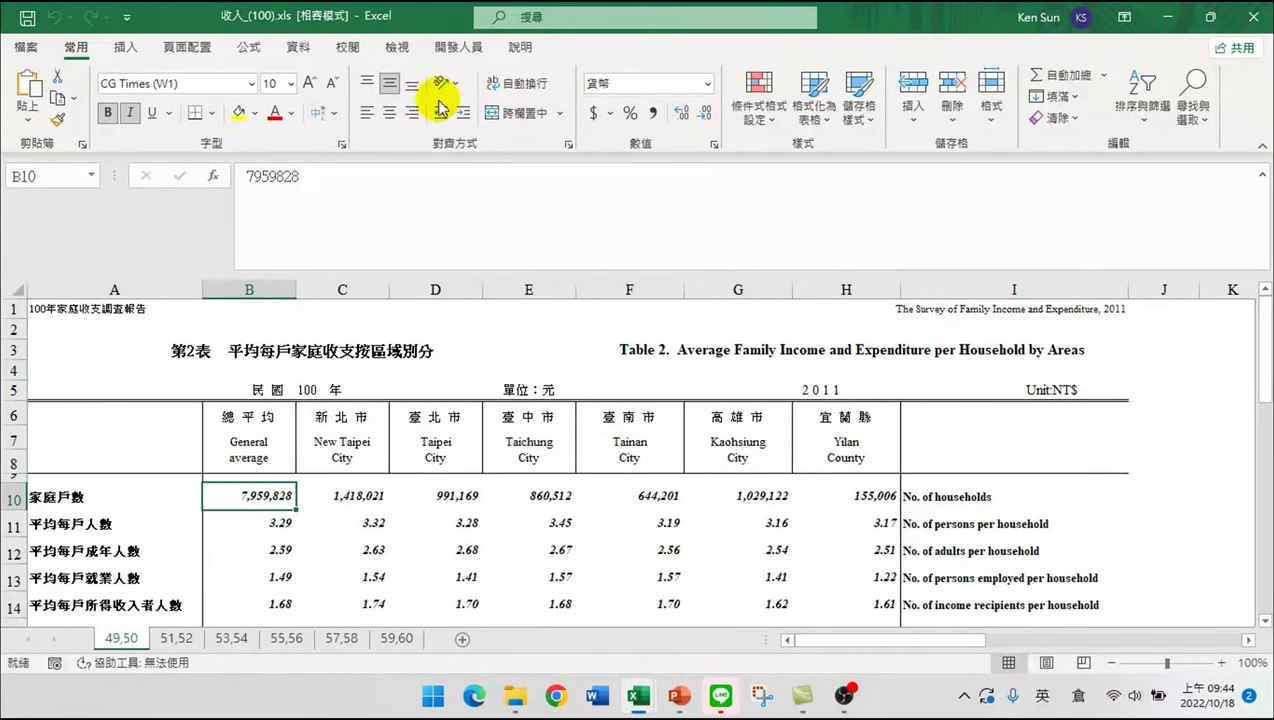
{"action": "left_click", "coordinate": [458, 47]}
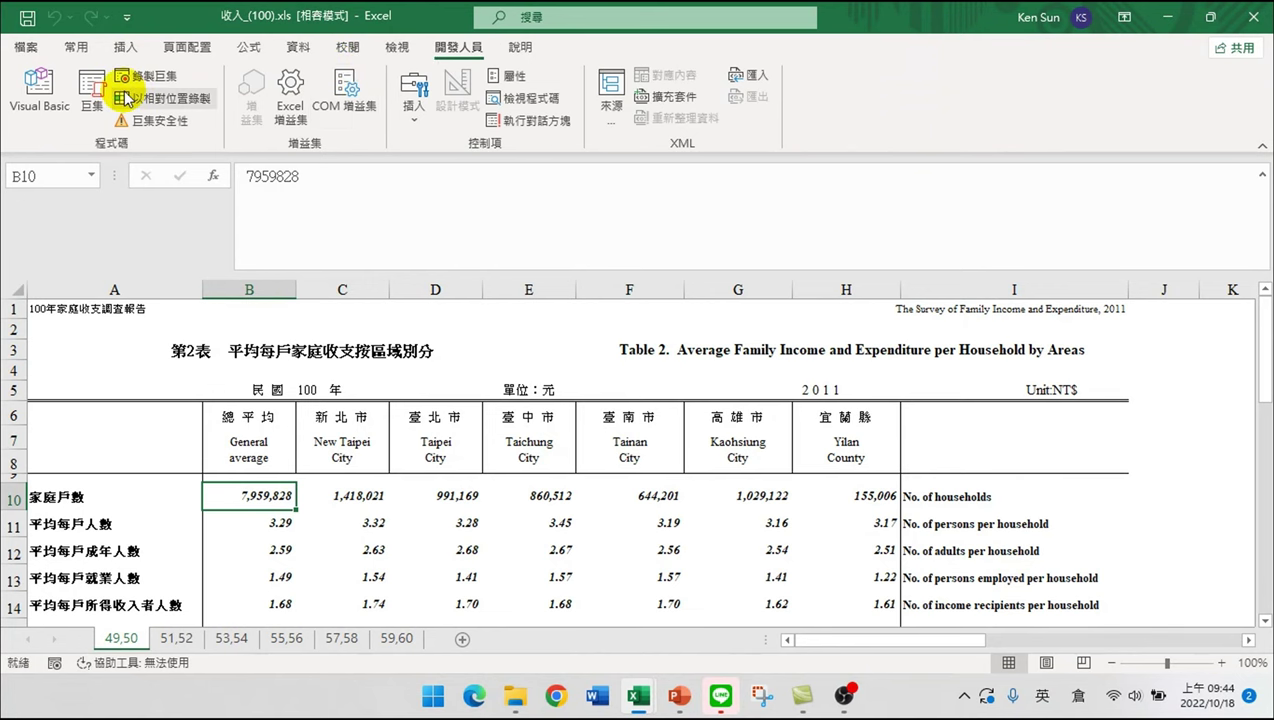
{"action": "left_click", "coordinate": [93, 88]}
{"action": "left_click", "coordinate": [919, 208]}
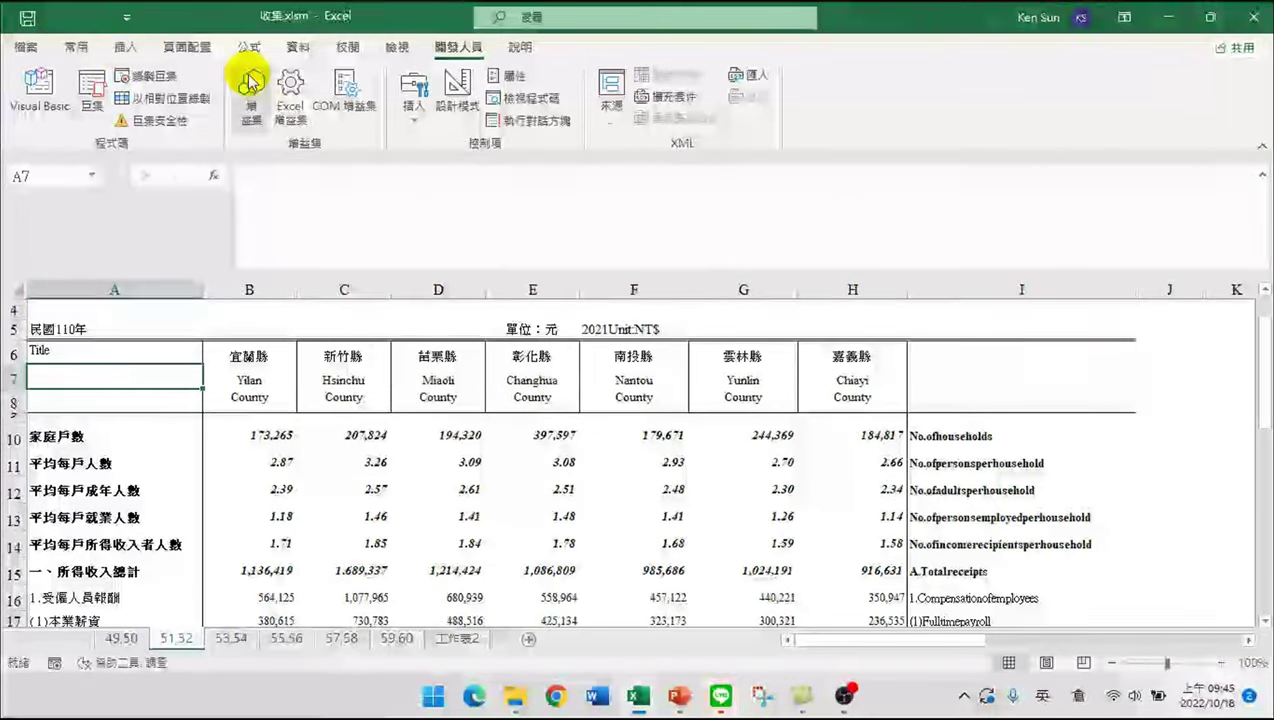
{"action": "left_click", "coordinate": [1253, 17]}
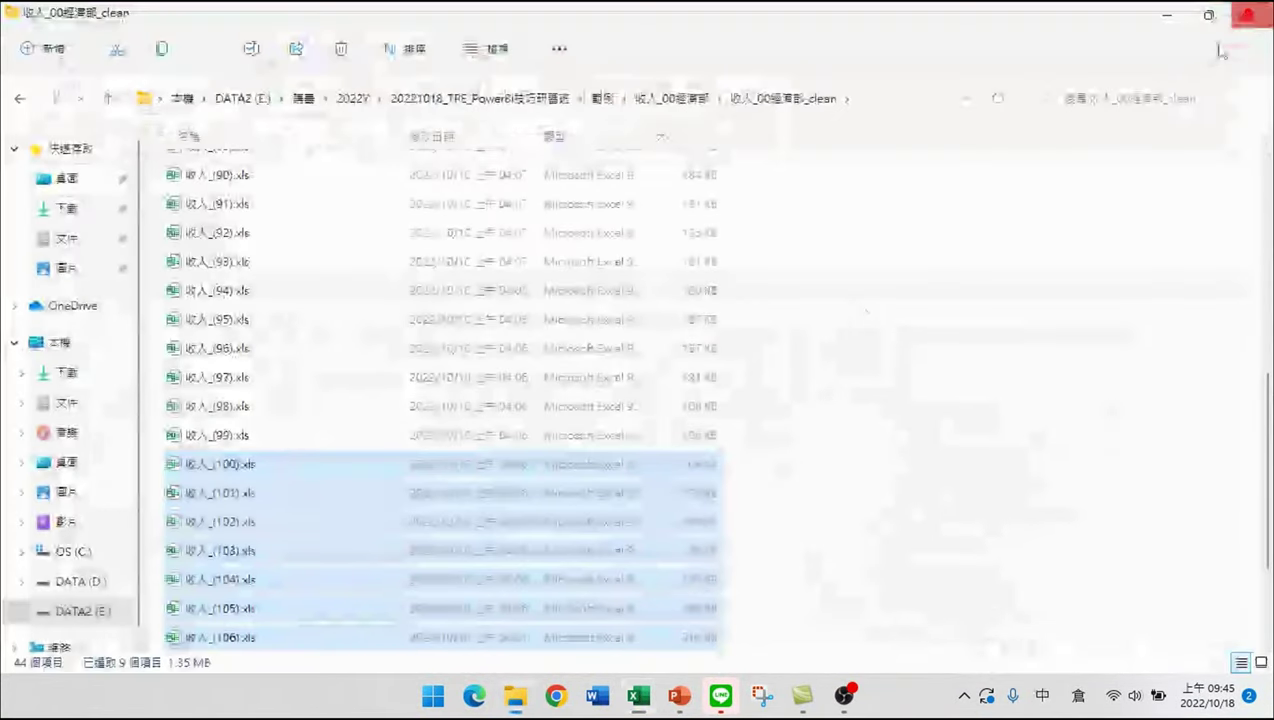
{"action": "scroll", "coordinate": [335, 320], "scroll_direction": "up", "scroll_amount": 7}
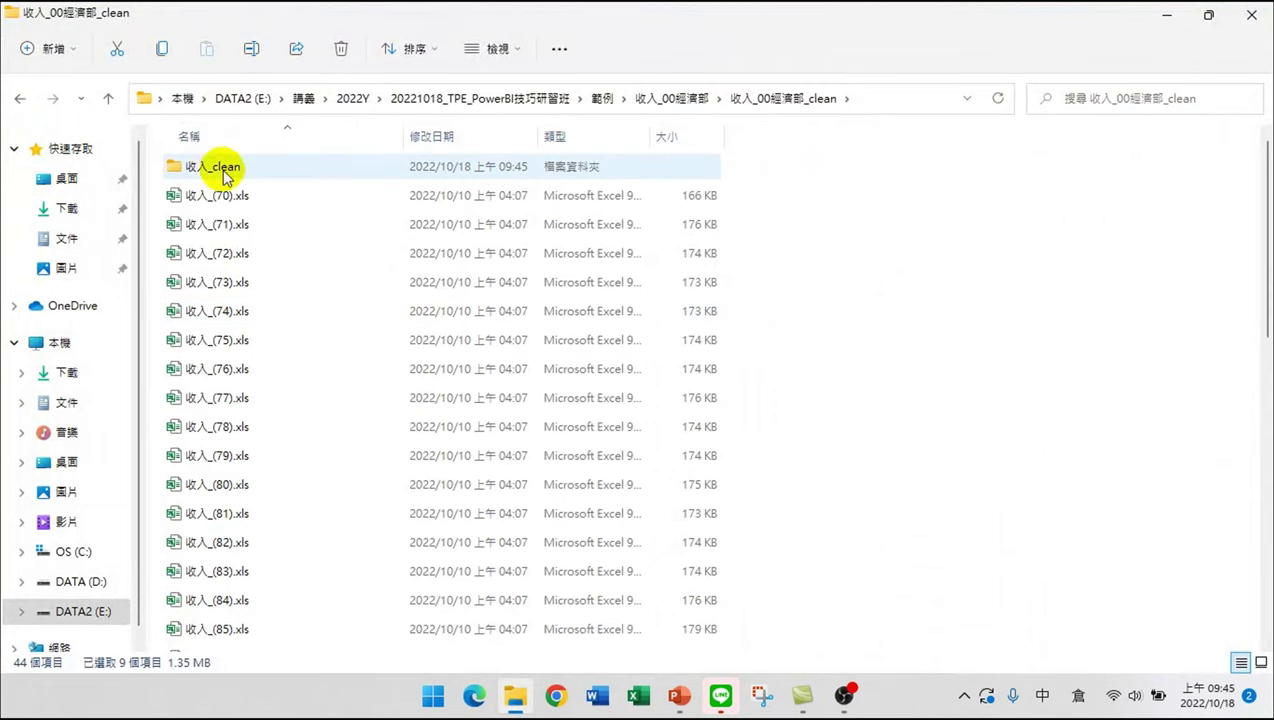
{"action": "double_click", "coordinate": [220, 166]}
{"action": "left_click", "coordinate": [243, 170]}
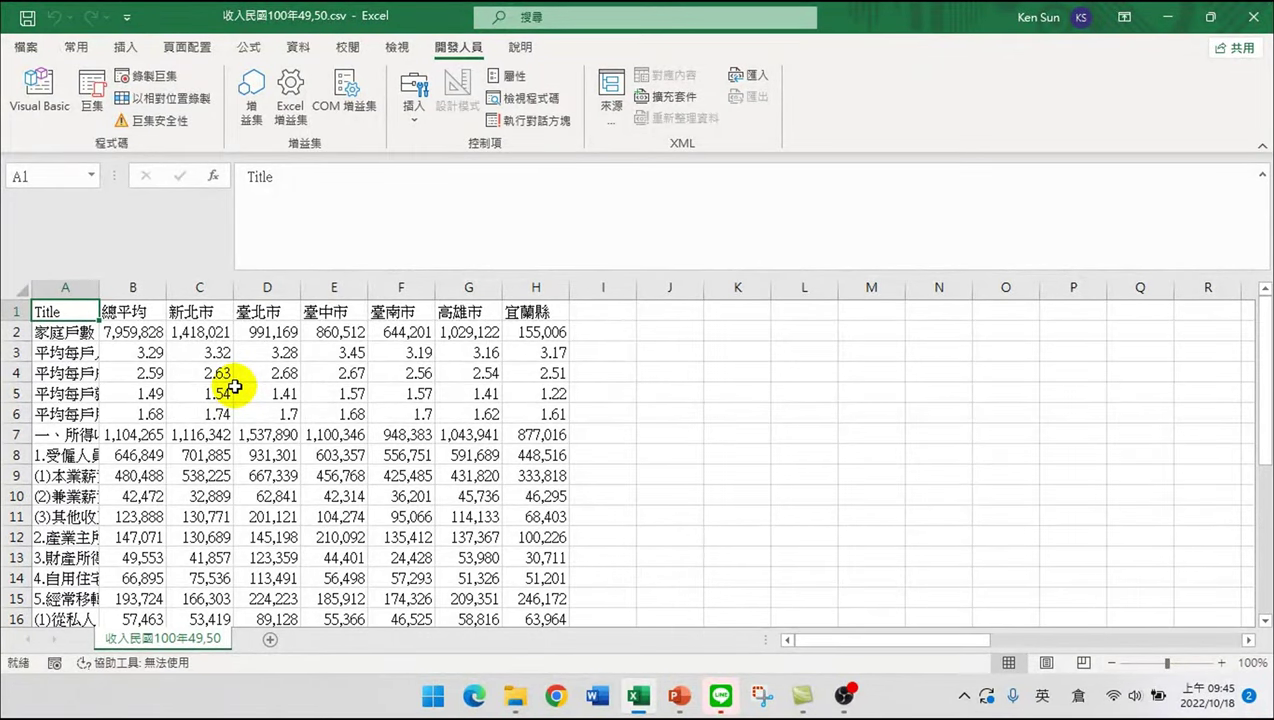
{"action": "left_click", "coordinate": [1253, 16]}
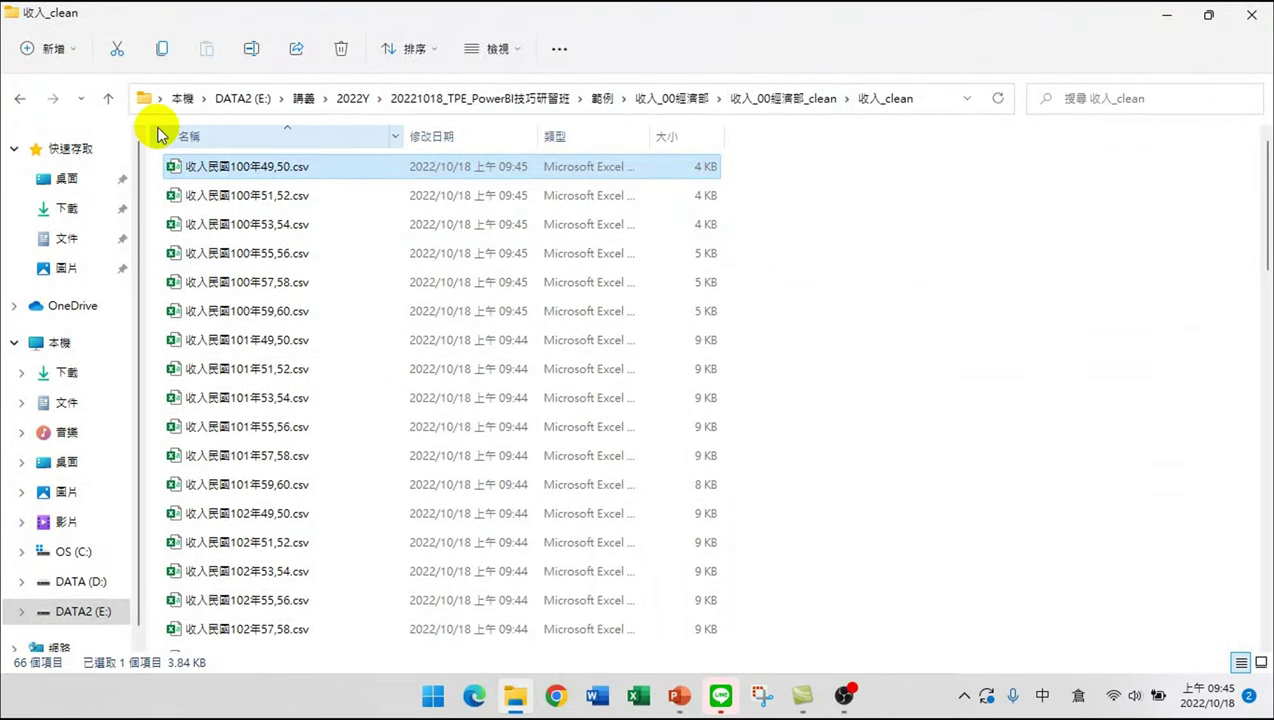
- Delete the old 收入_clean.zip from the 收入_00經濟部_clean folder
{"action": "left_click", "coordinate": [110, 99]}
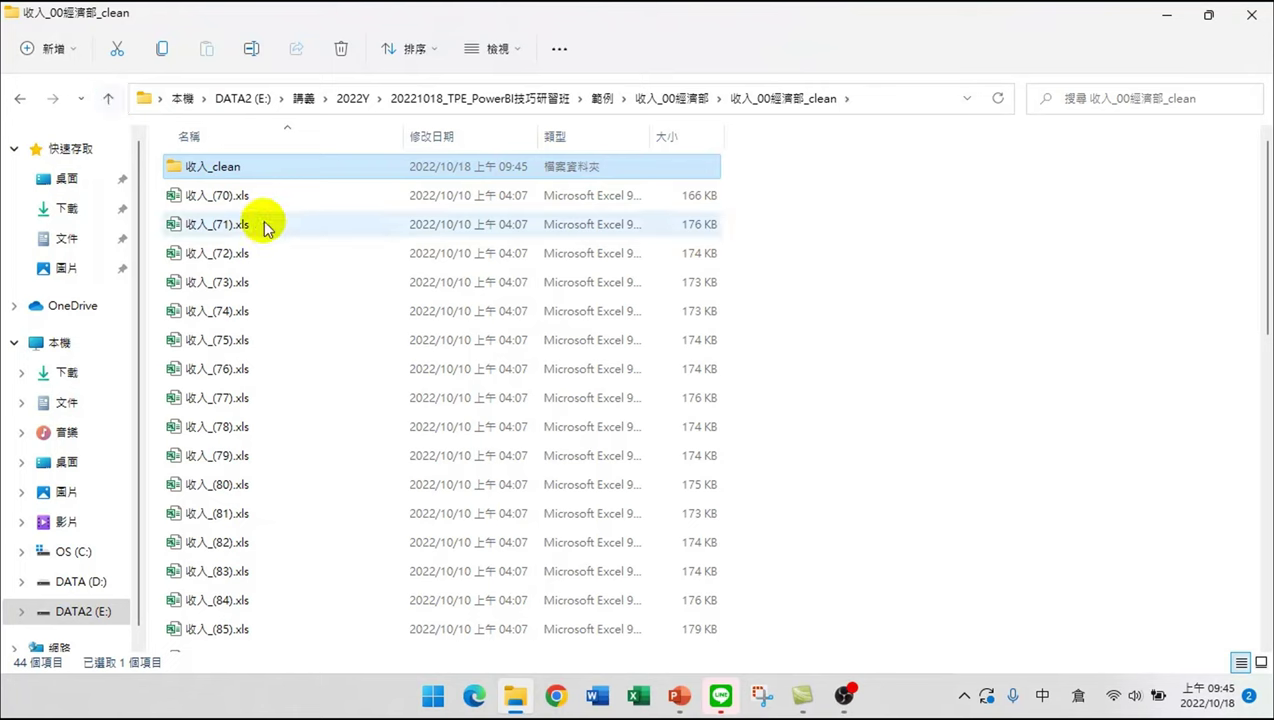
{"action": "scroll", "coordinate": [293, 569], "scroll_direction": "down", "scroll_amount": 9}
{"action": "left_click", "coordinate": [236, 620]}
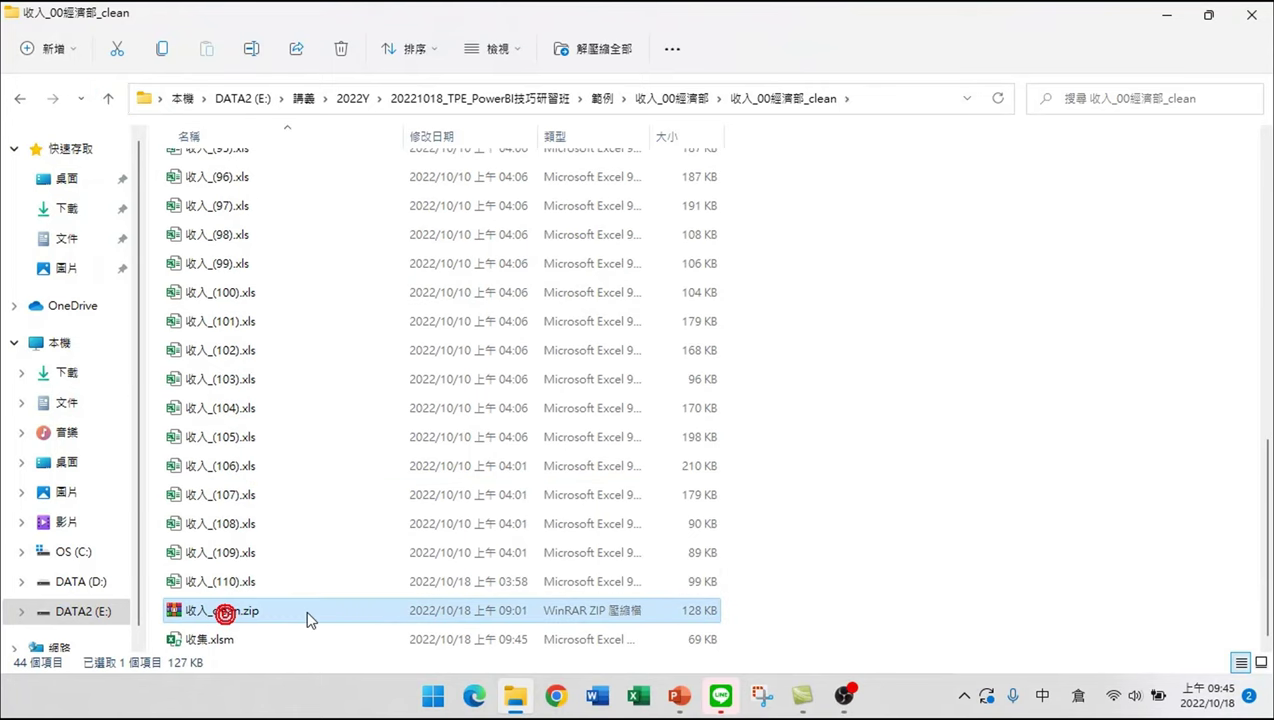
{"action": "key", "text": "Delete"}
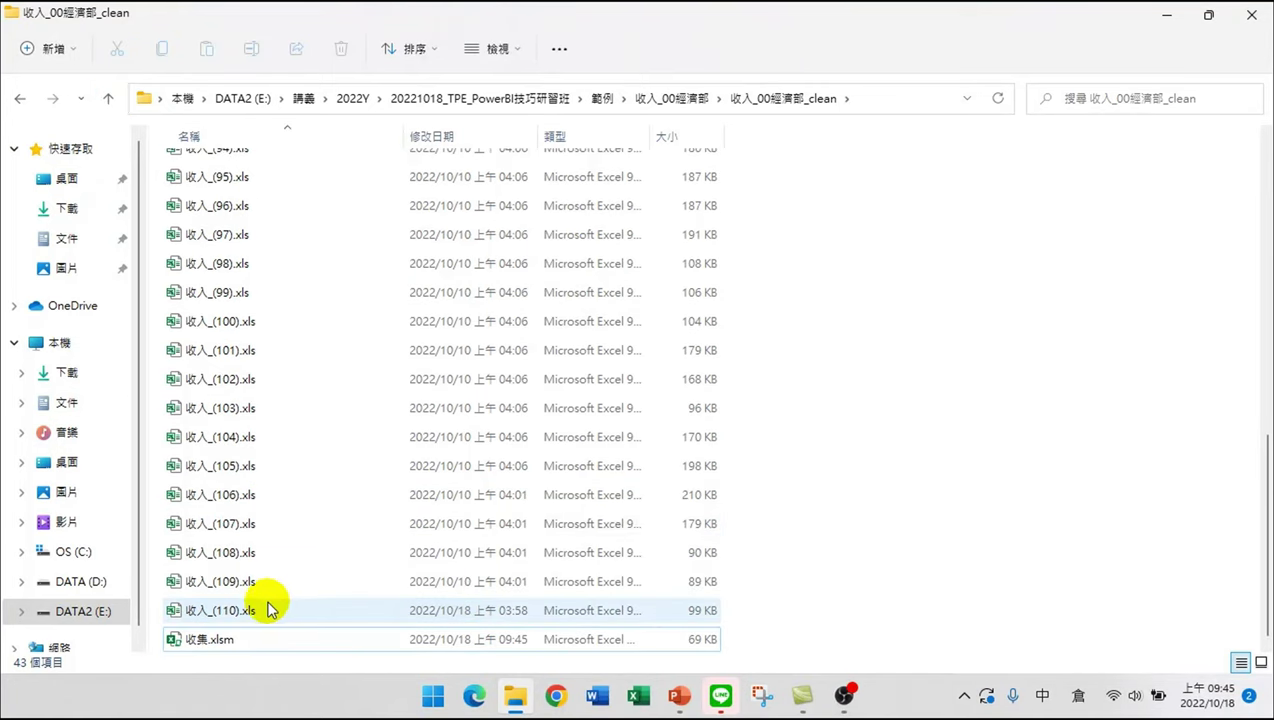
- Compress the 收入_clean folder into a new archive named 收入_clean2.zip
{"action": "scroll", "coordinate": [310, 470], "scroll_direction": "up", "scroll_amount": 9}
{"action": "left_click", "coordinate": [221, 168]}
{"action": "right_click", "coordinate": [221, 172]}
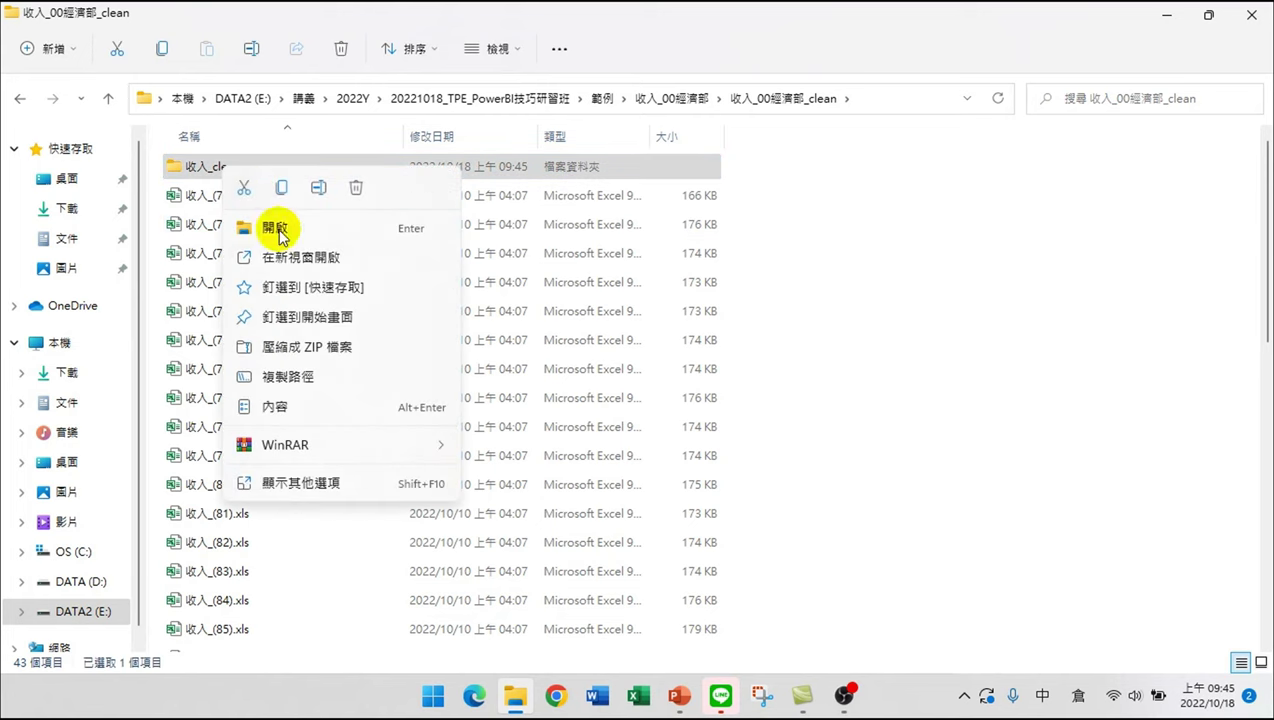
{"action": "left_click", "coordinate": [301, 347]}
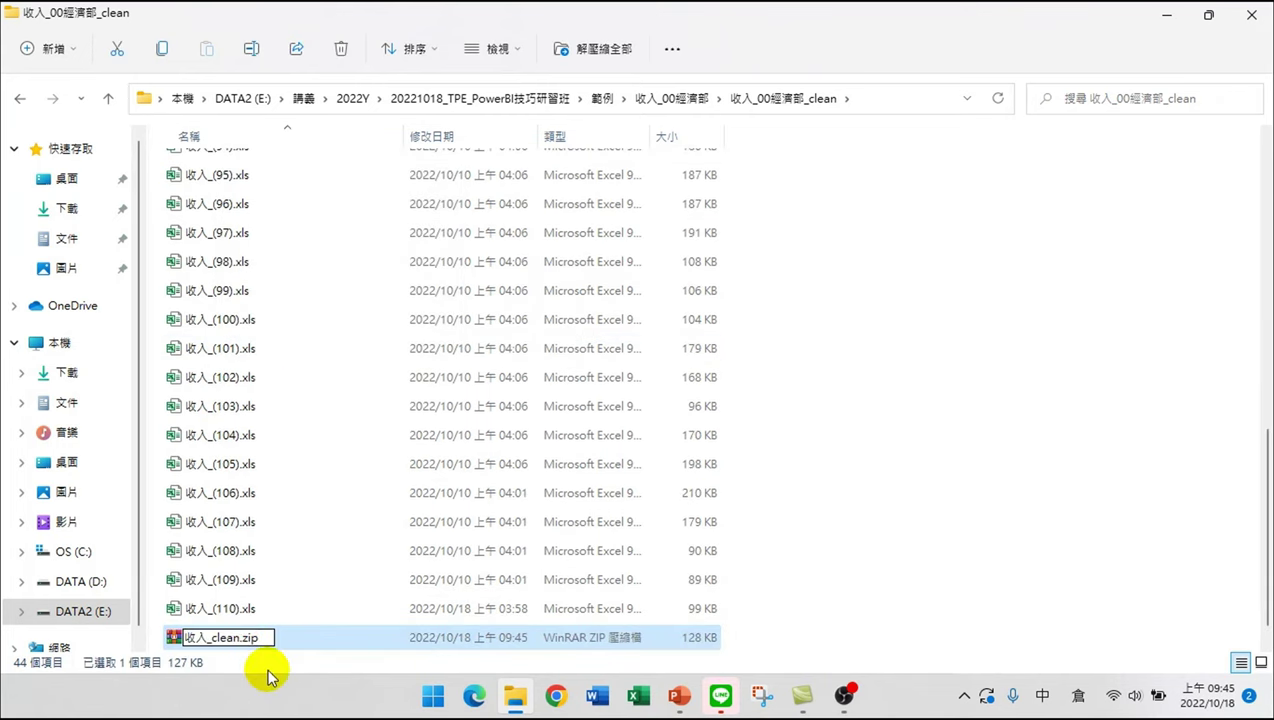
{"action": "type", "text": "2"}
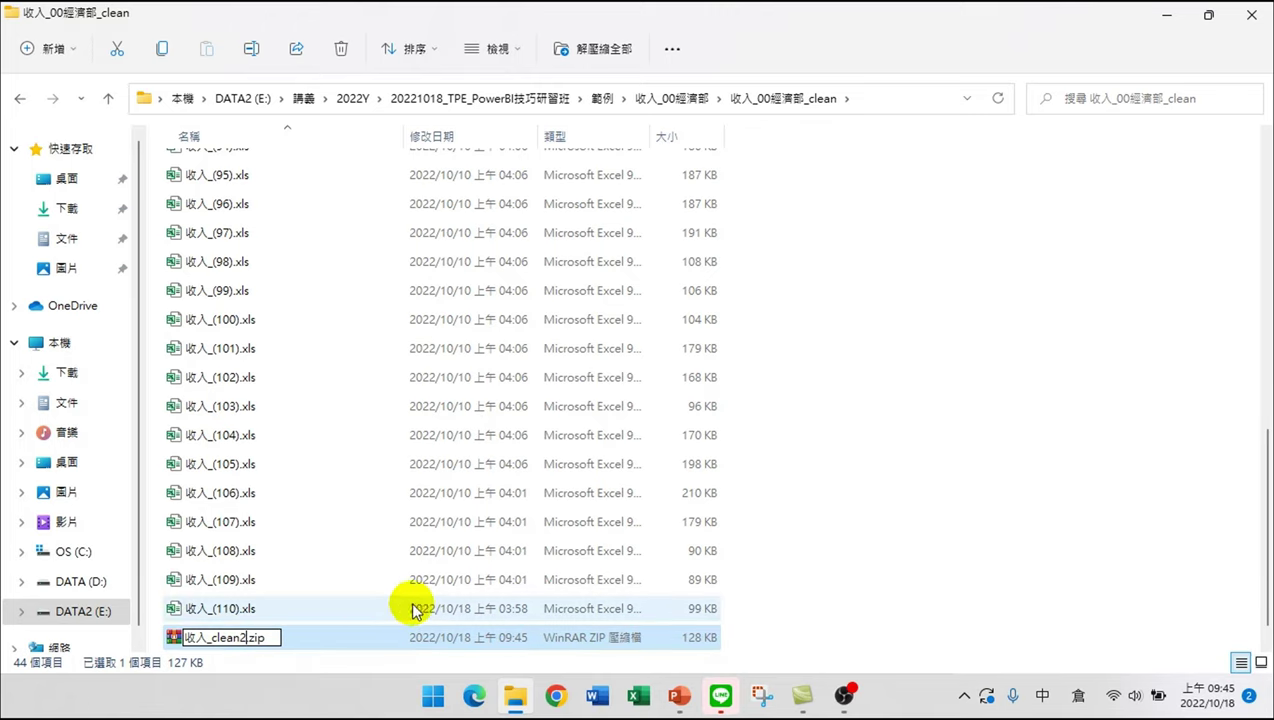
{"action": "key", "text": "Return"}
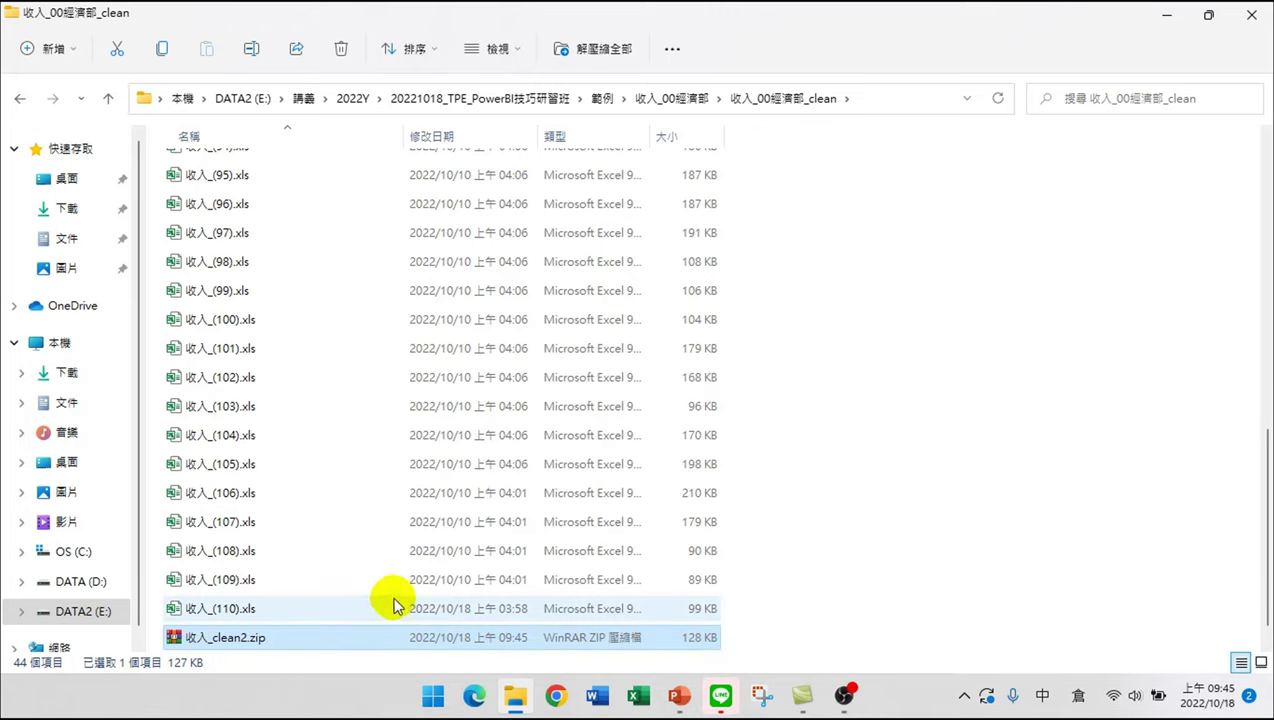
- Load Google in the browser and sign in with the saved account
{"action": "left_click", "coordinate": [563, 700]}
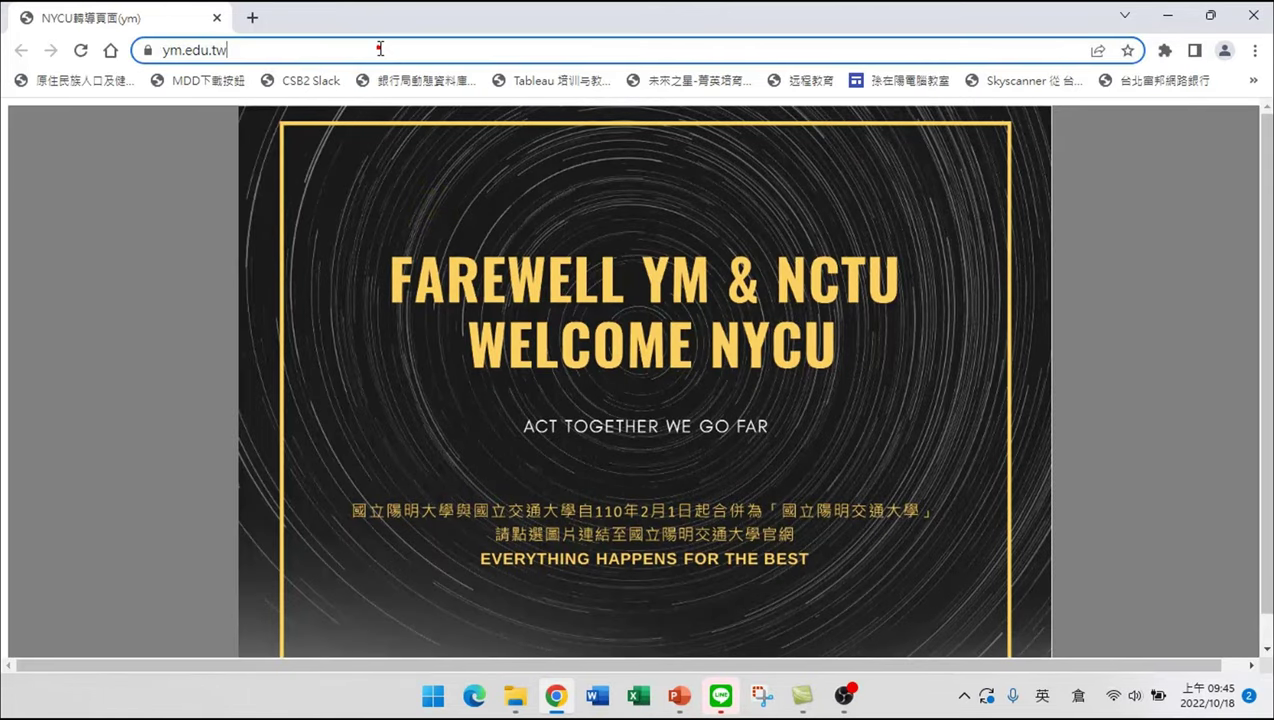
{"action": "type", "text": "www.google.com"}
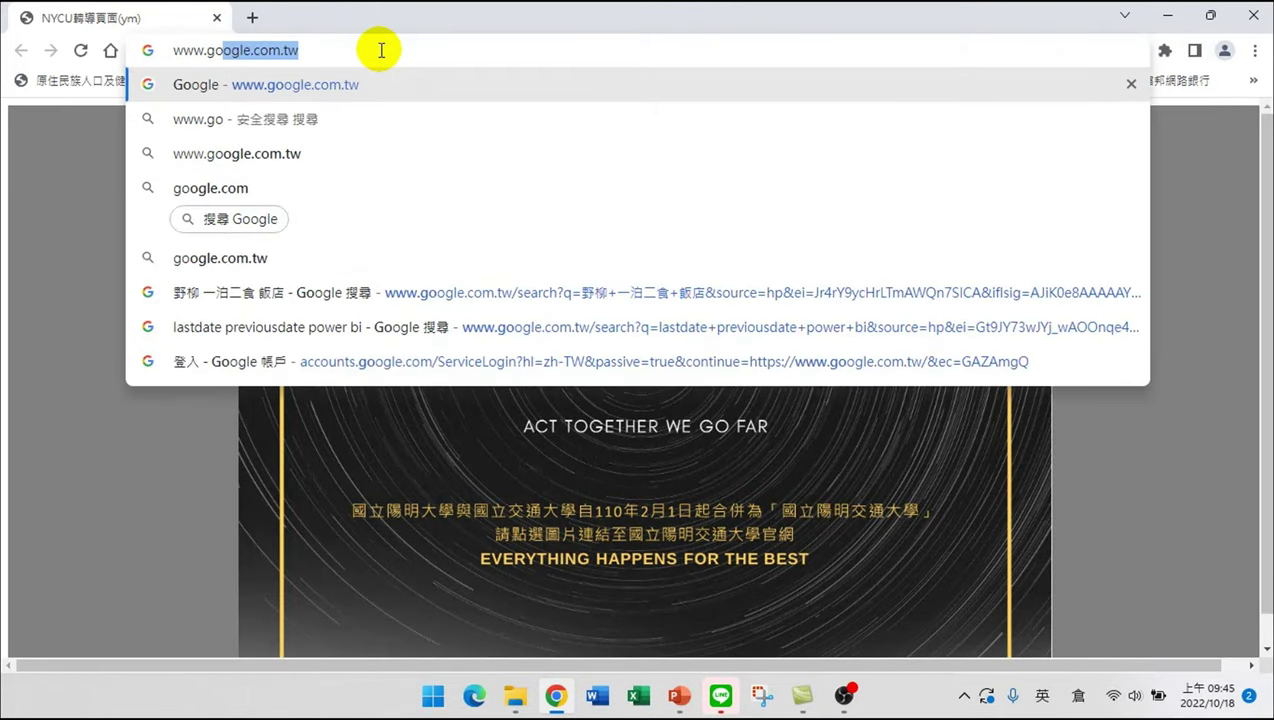
{"action": "key", "text": "Return"}
{"action": "left_click", "coordinate": [1230, 140]}
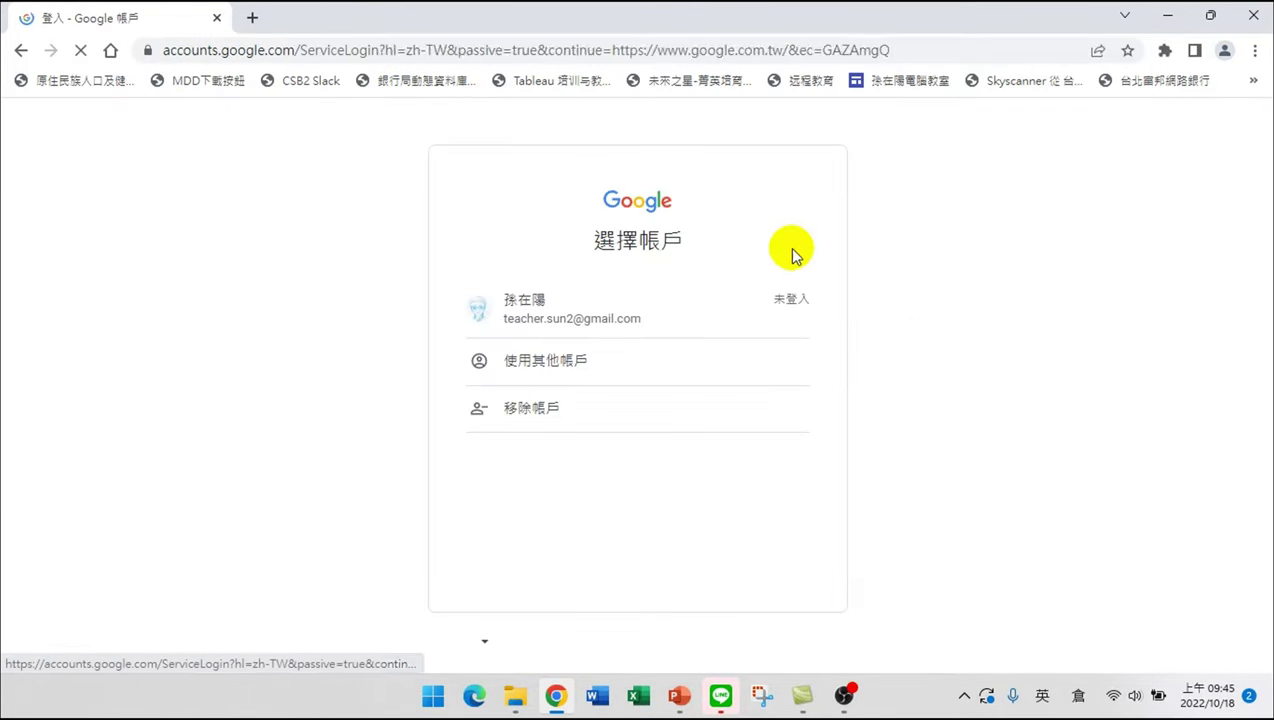
{"action": "left_click", "coordinate": [548, 310]}
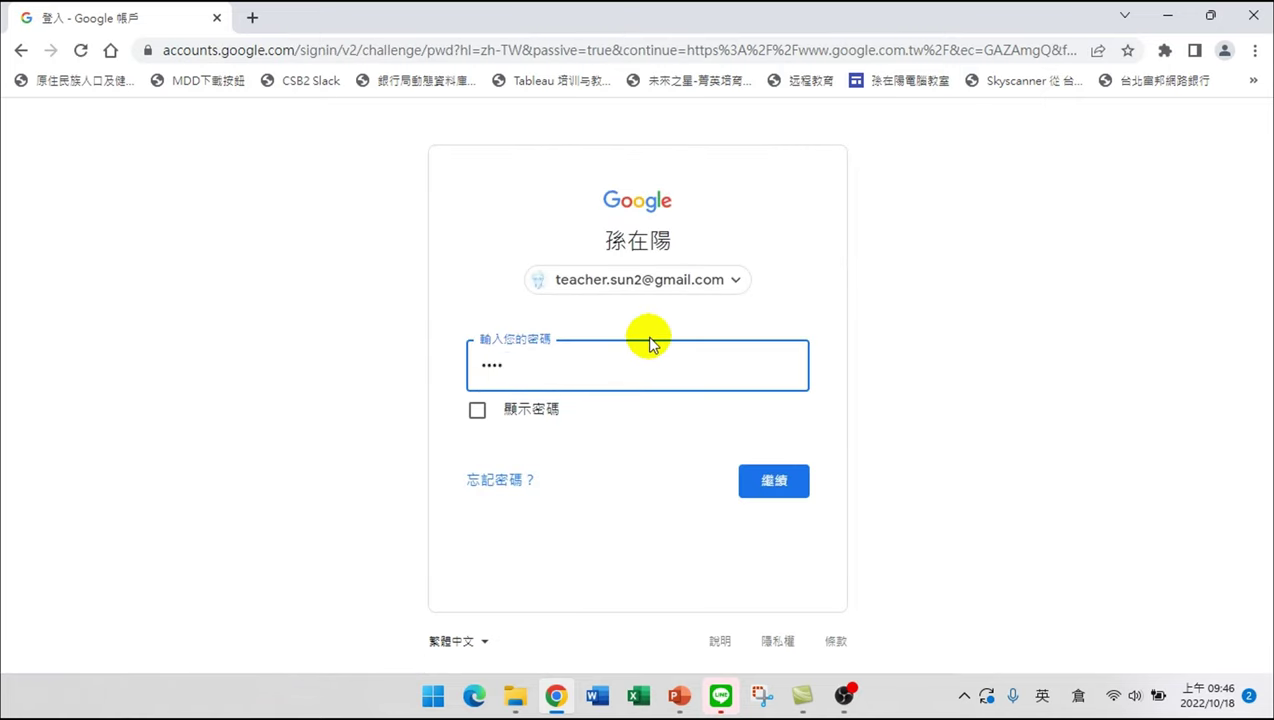
{"action": "key", "text": "Return"}
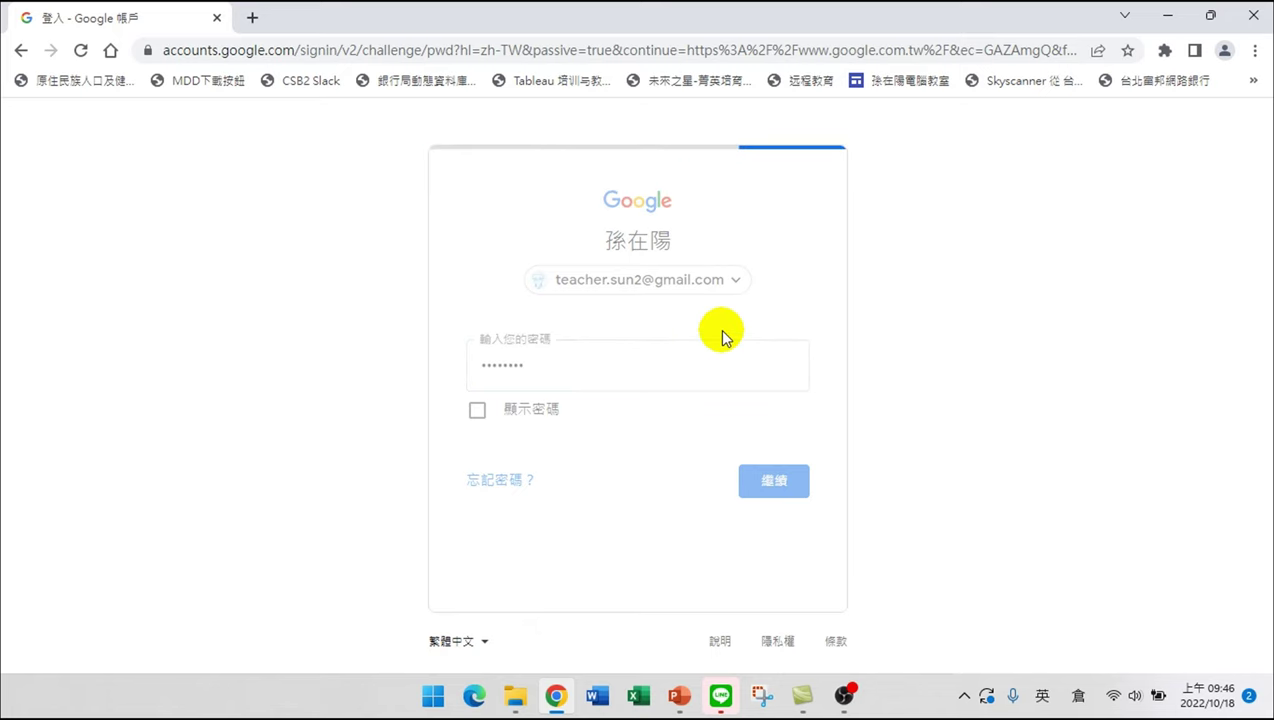
- Open Google Drive and navigate to 講義與範例_2022年 > 20221018_TPE_PowerBI研習 > 範例
{"action": "left_click", "coordinate": [1198, 126]}
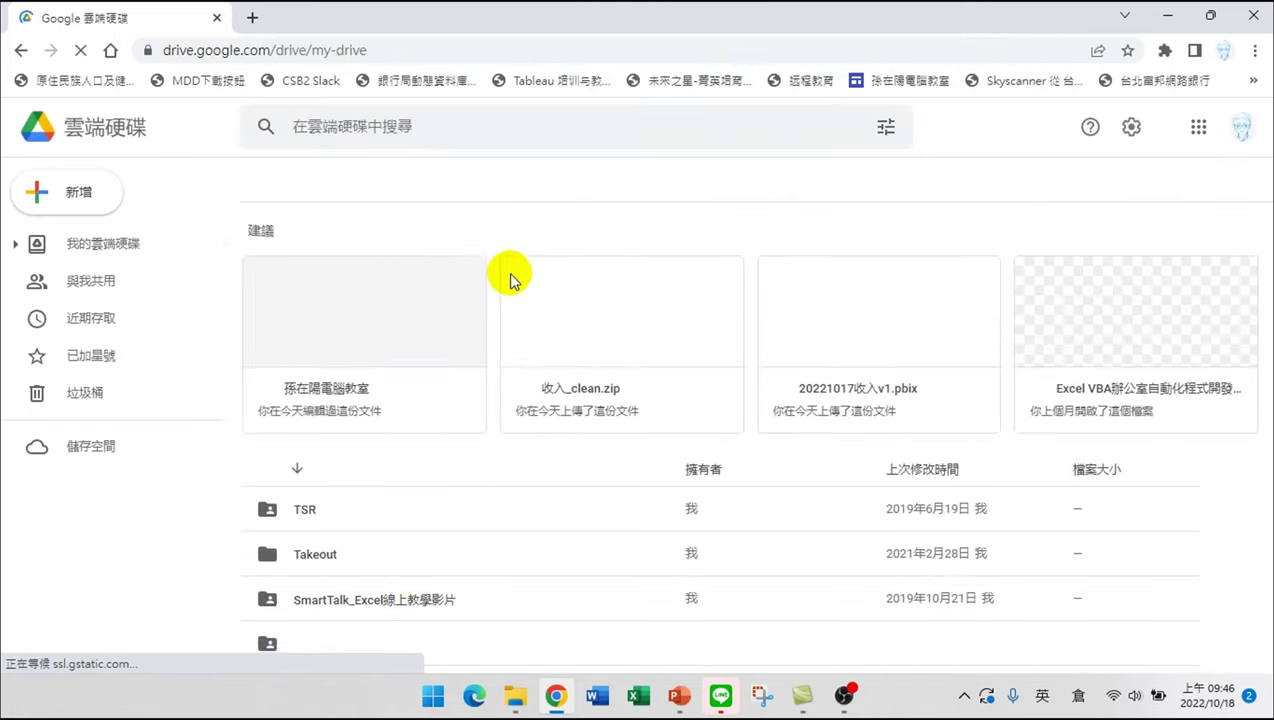
{"action": "scroll", "coordinate": [345, 515], "scroll_direction": "down", "scroll_amount": 20}
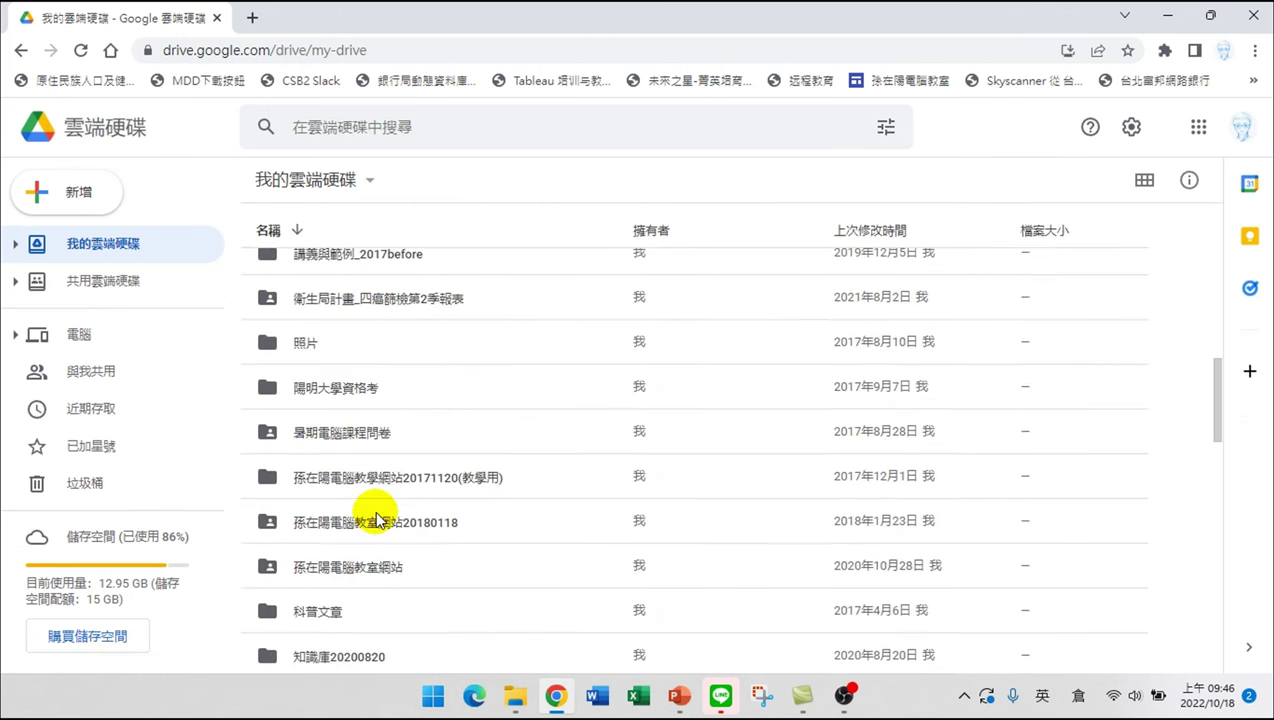
{"action": "scroll", "coordinate": [375, 515], "scroll_direction": "up", "scroll_amount": 10}
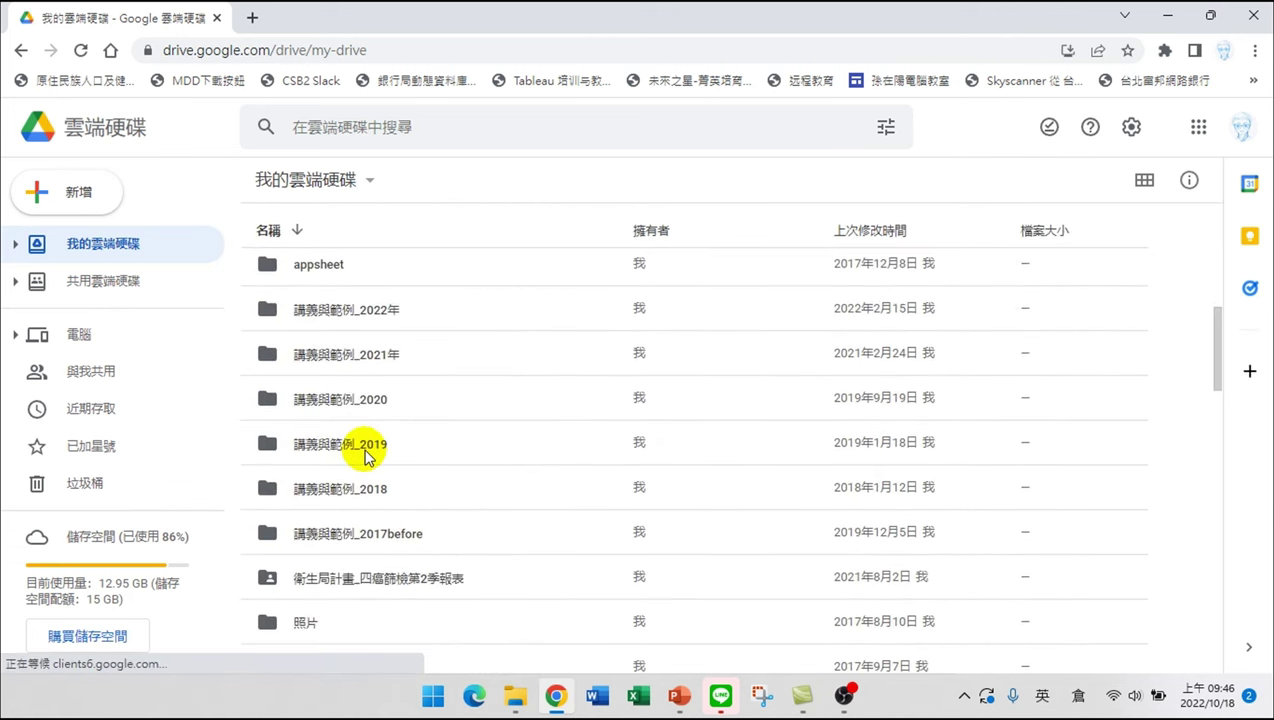
{"action": "double_click", "coordinate": [378, 308]}
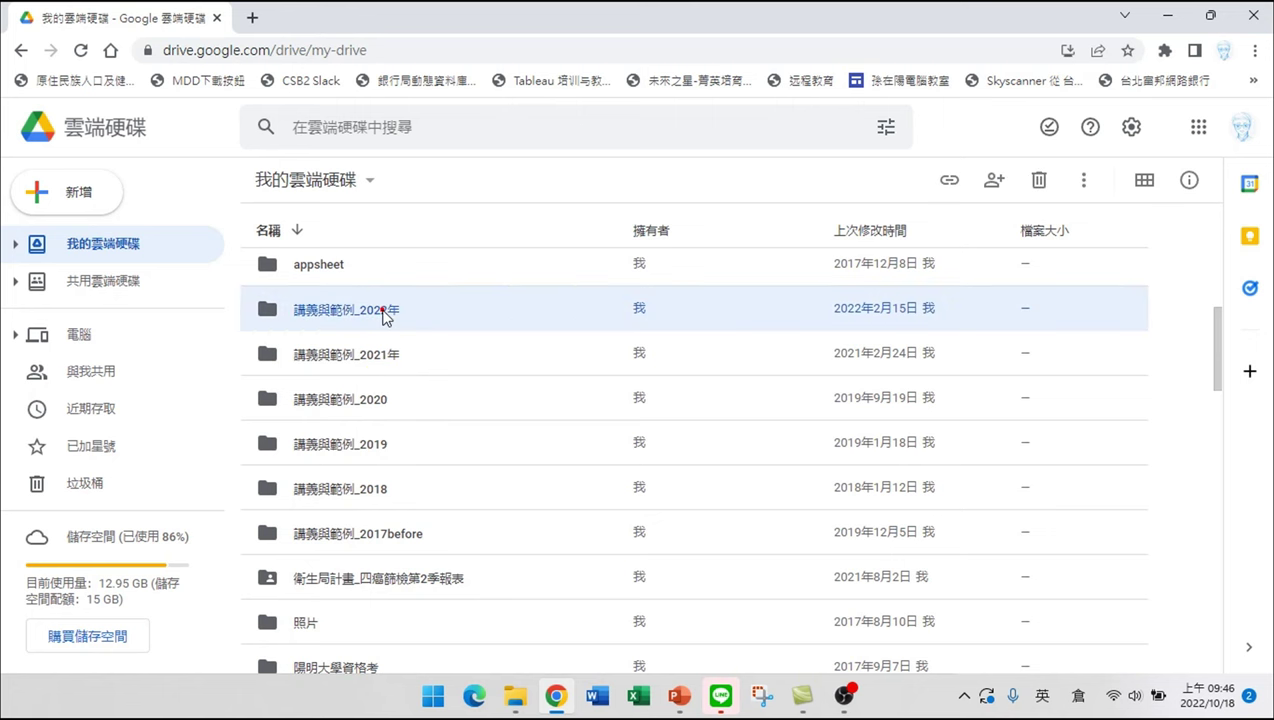
{"action": "scroll", "coordinate": [405, 390], "scroll_direction": "down", "scroll_amount": 2}
{"action": "scroll", "coordinate": [408, 420], "scroll_direction": "up", "scroll_amount": 2}
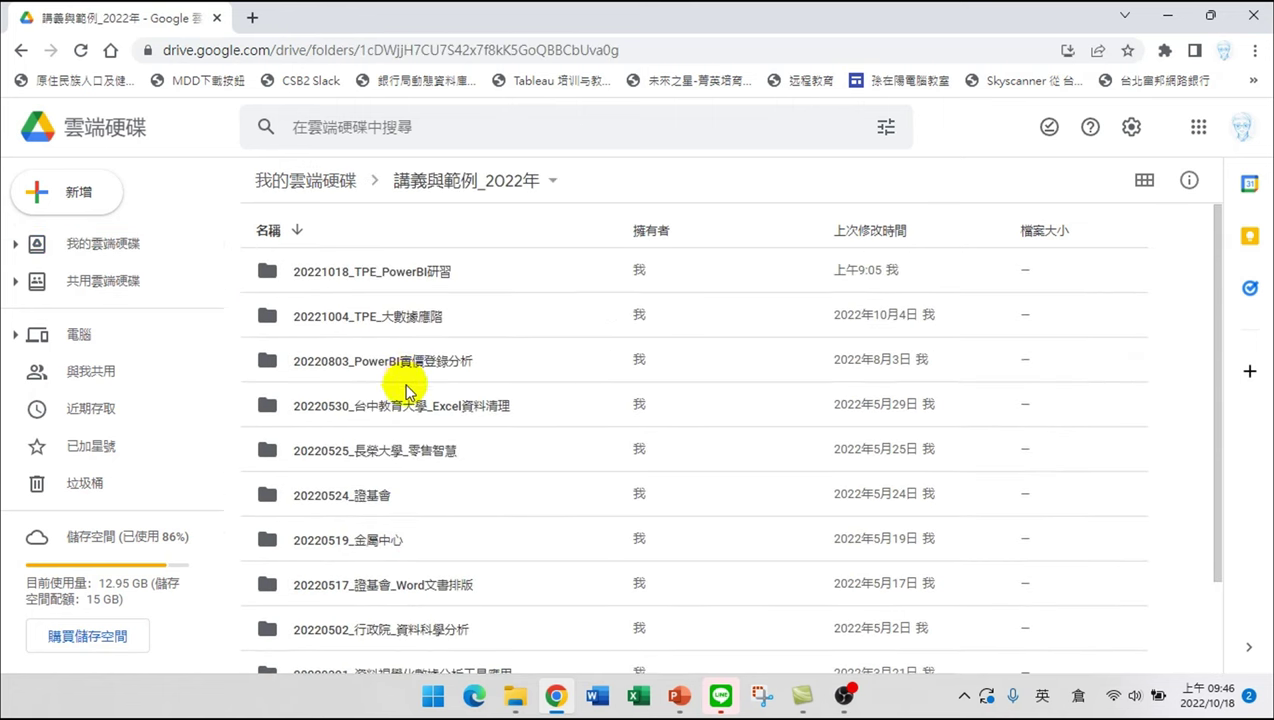
{"action": "double_click", "coordinate": [408, 276]}
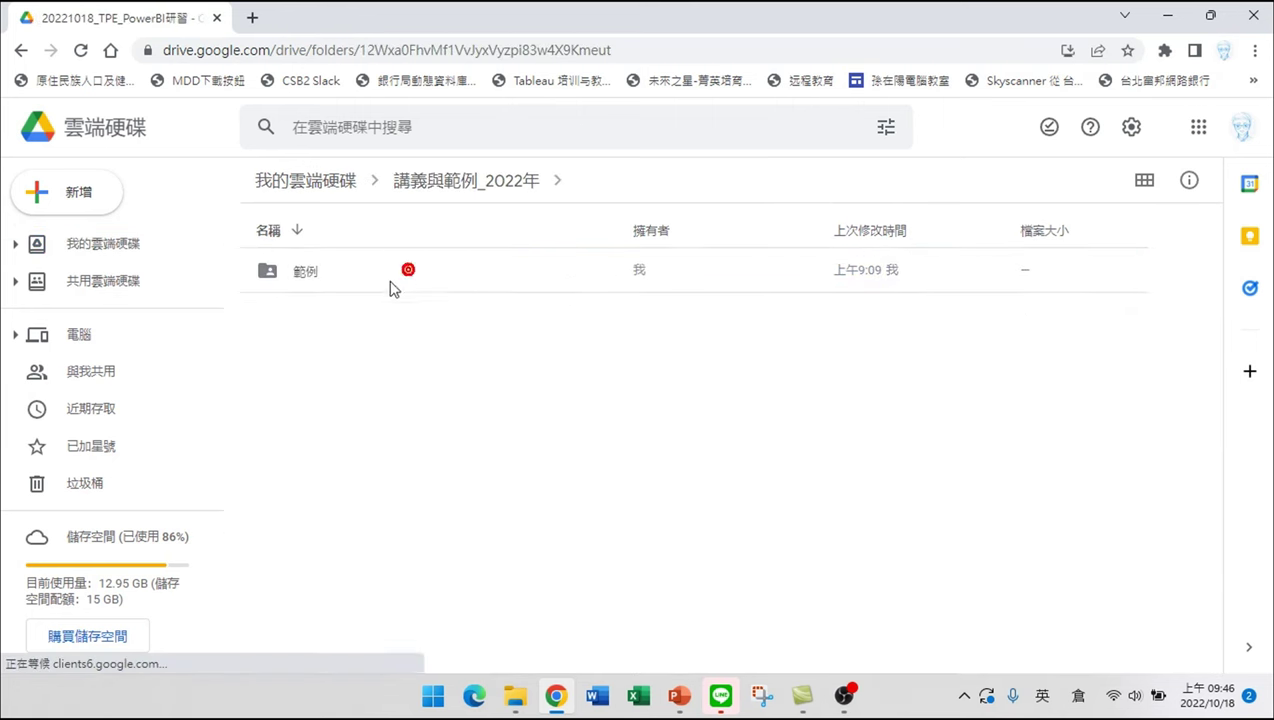
{"action": "double_click", "coordinate": [304, 271]}
- Move 收入_clean.zip from the 範例 folder to the Drive trash
{"action": "left_click", "coordinate": [344, 276]}
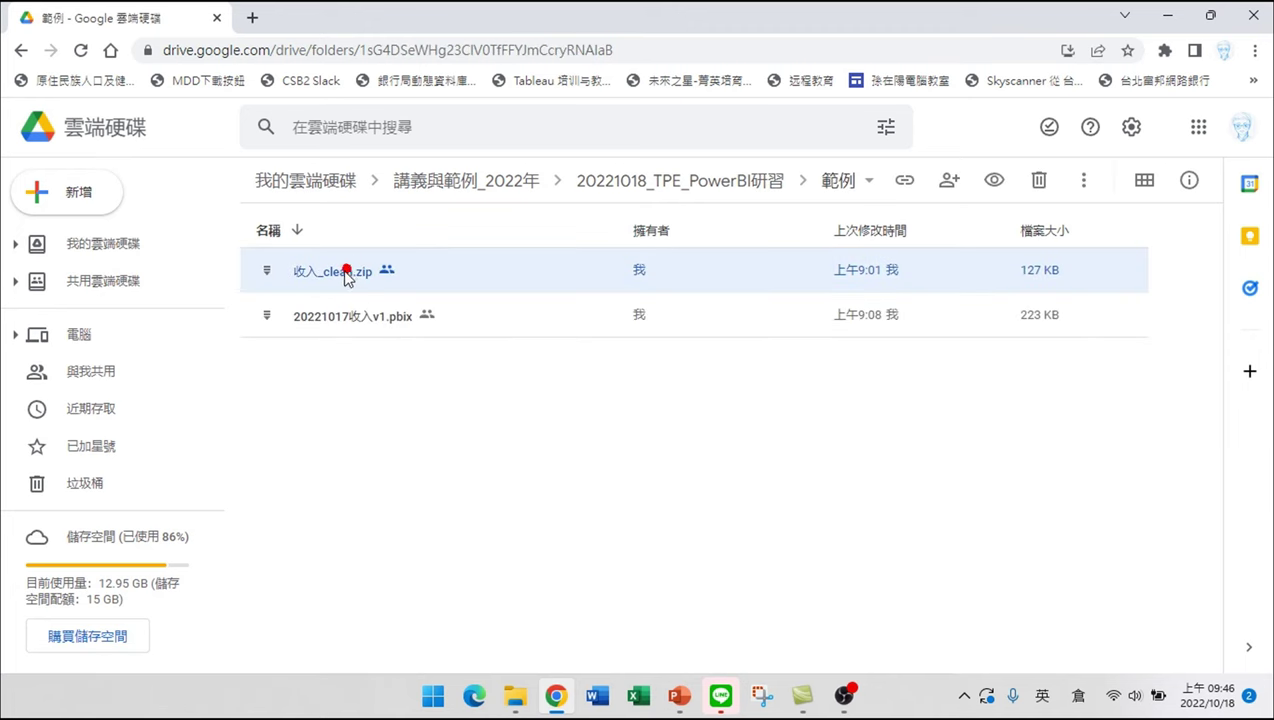
{"action": "right_click", "coordinate": [340, 276]}
{"action": "left_click", "coordinate": [414, 640]}
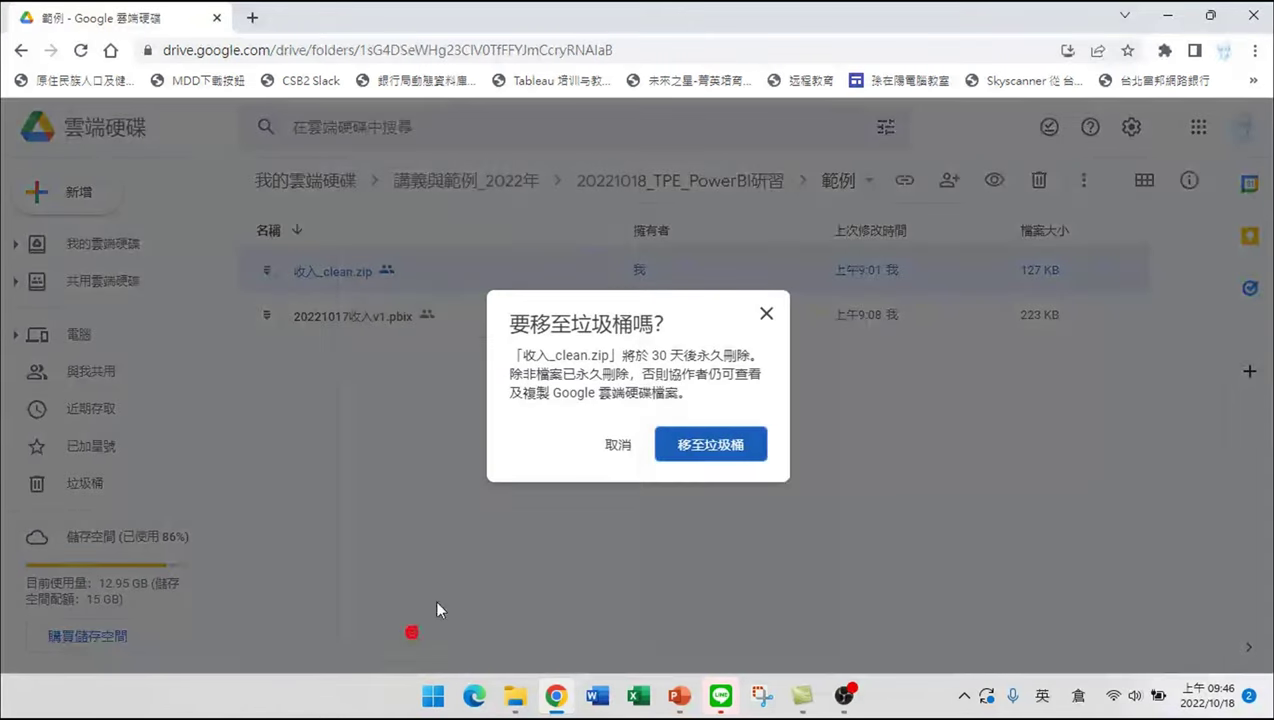
{"action": "left_click", "coordinate": [708, 444]}
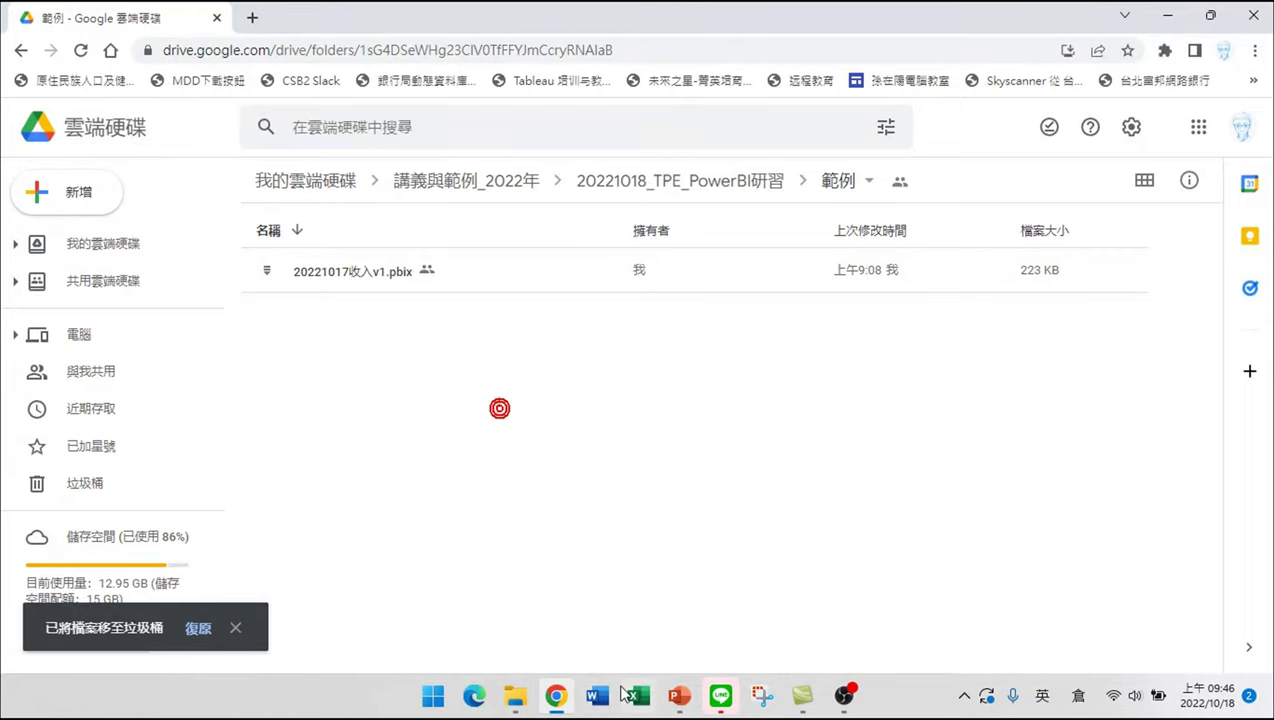
{"action": "left_click", "coordinate": [515, 696]}
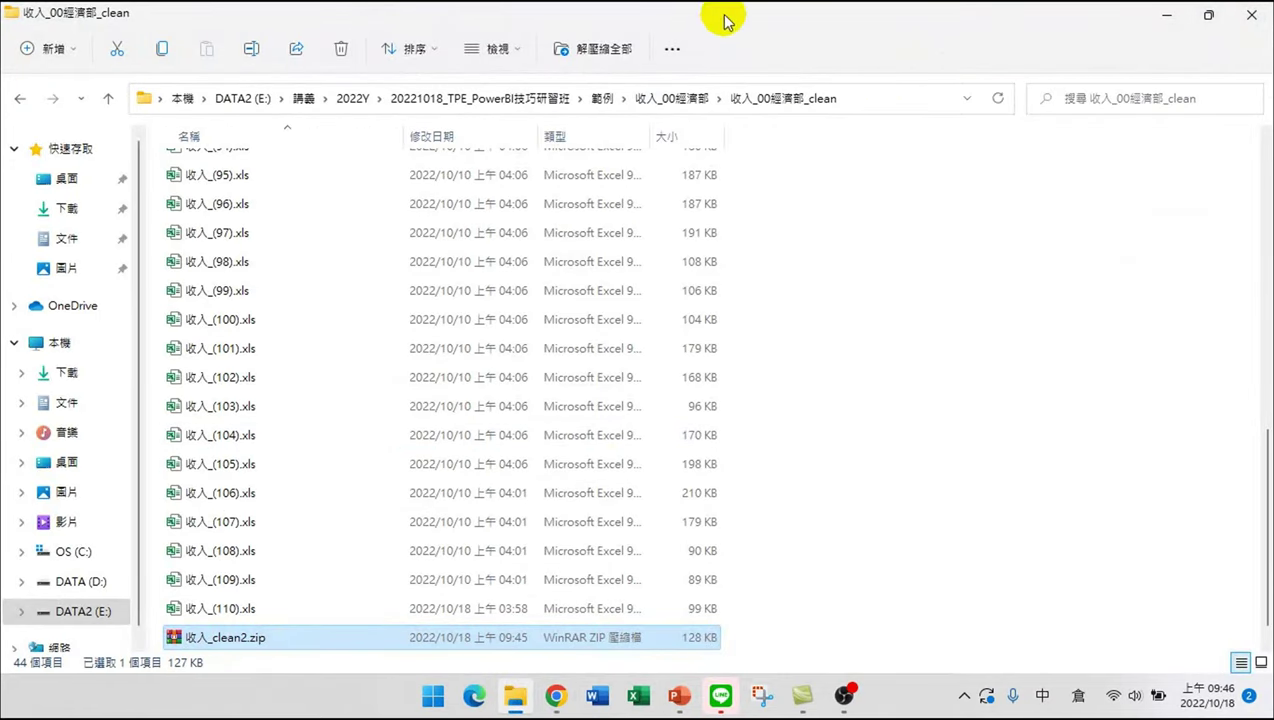
- Drag 收入_clean2.zip from a resized File Explorer onto the Drive 範例 folder and dismiss the upload panel
{"action": "left_click_drag", "start_coordinate": [725, 14], "coordinate": [995, 43]}
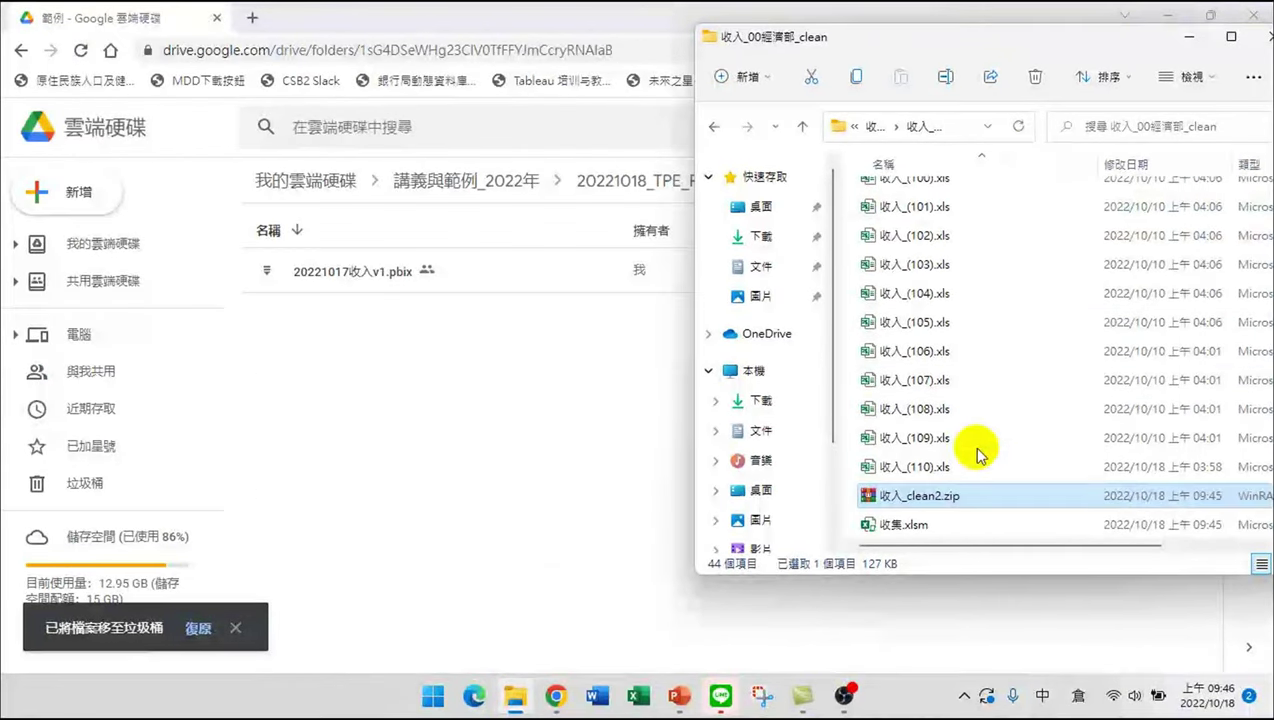
{"action": "left_click_drag", "start_coordinate": [938, 500], "coordinate": [390, 388]}
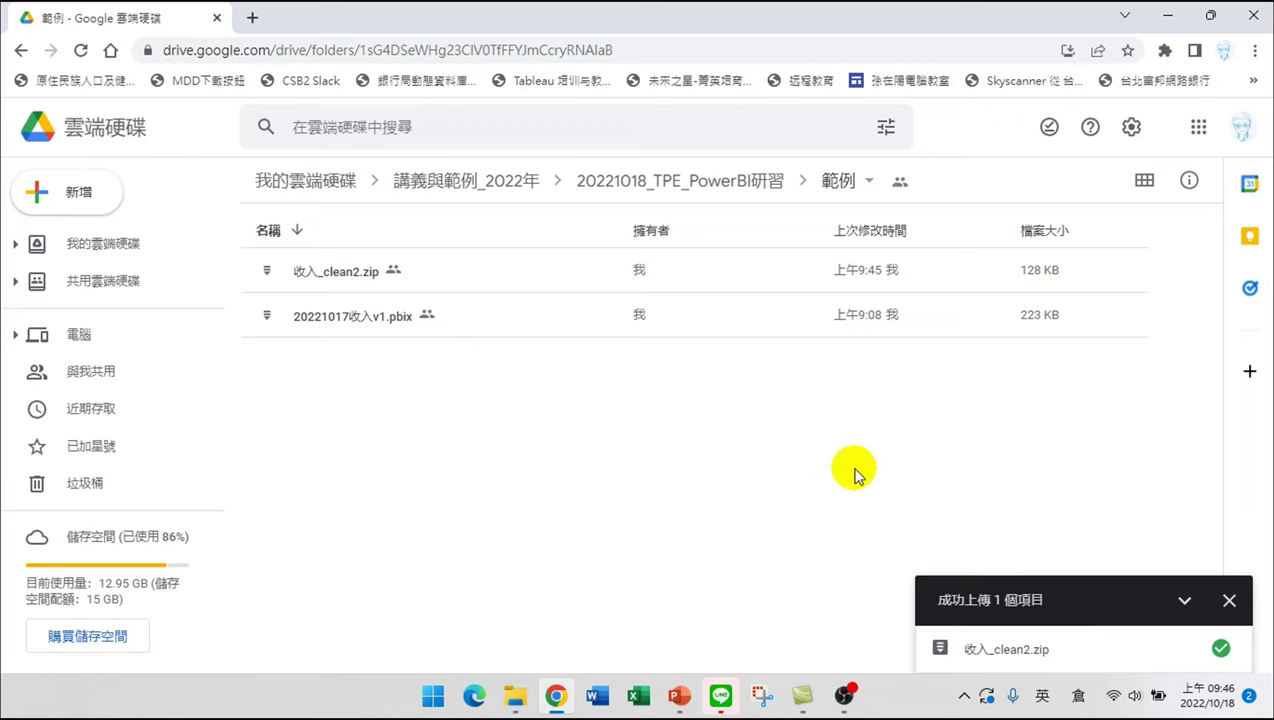
{"action": "left_click", "coordinate": [816, 471]}
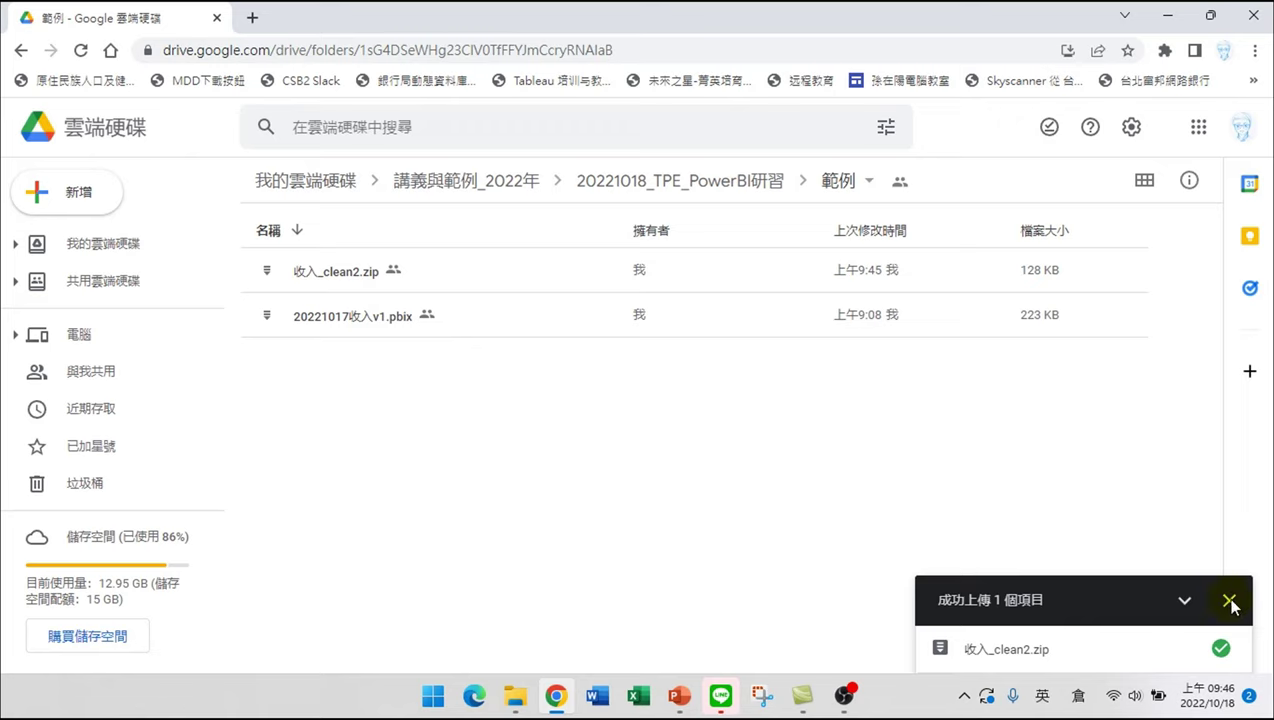
{"action": "left_click", "coordinate": [515, 12]}
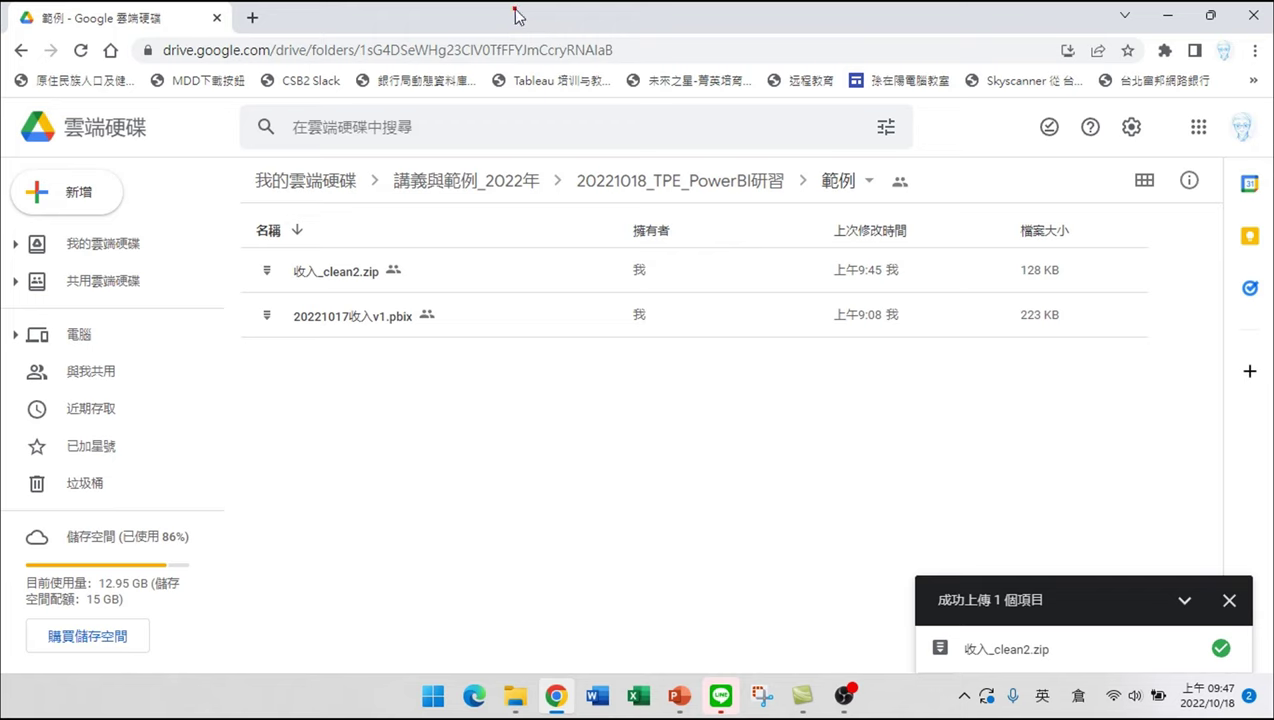
{"action": "left_click", "coordinate": [531, 427]}
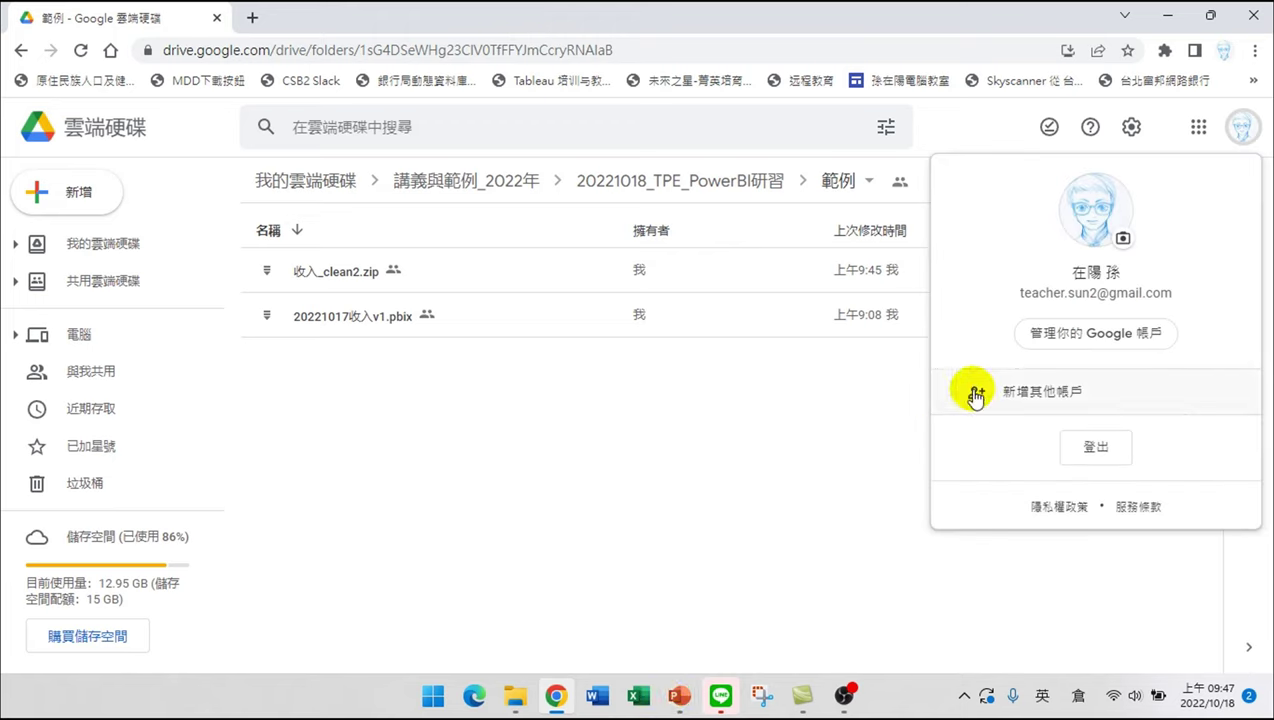
- Close Chrome and minimize the File Explorer window to clear the desktop
{"action": "left_click", "coordinate": [218, 18]}
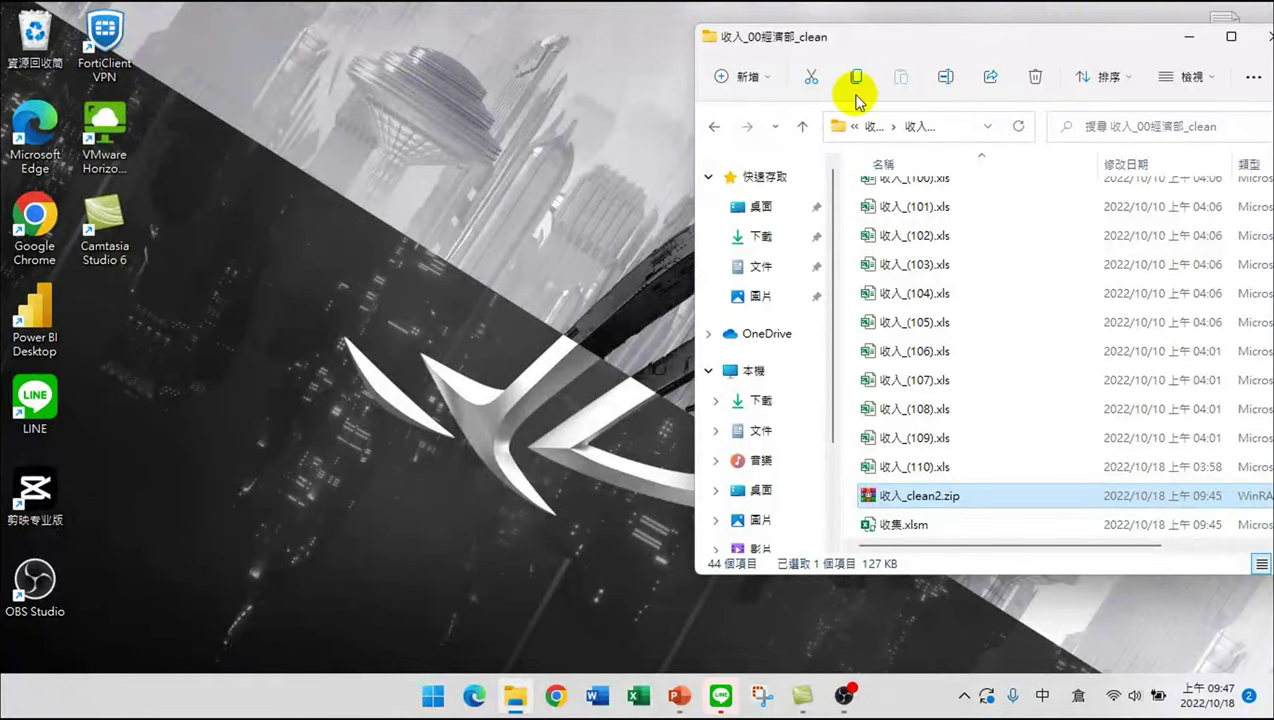
{"action": "left_click_drag", "start_coordinate": [951, 45], "coordinate": [495, 63]}
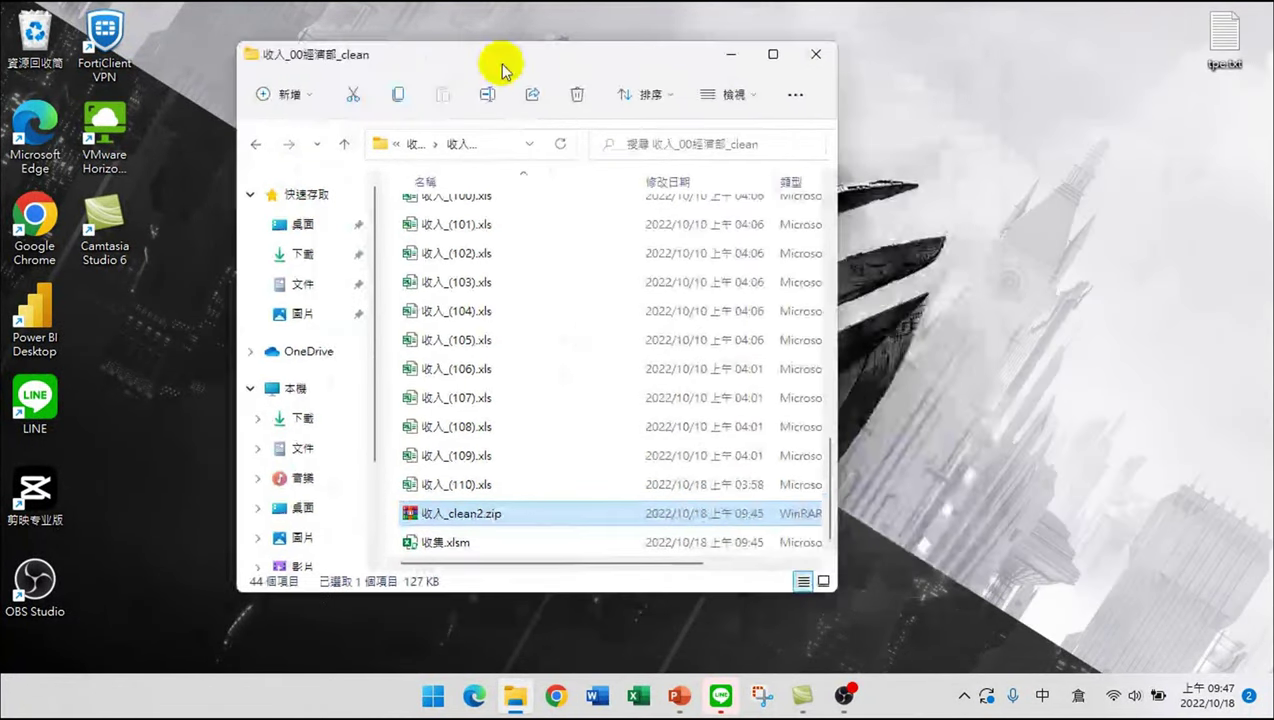
{"action": "left_click", "coordinate": [778, 56]}
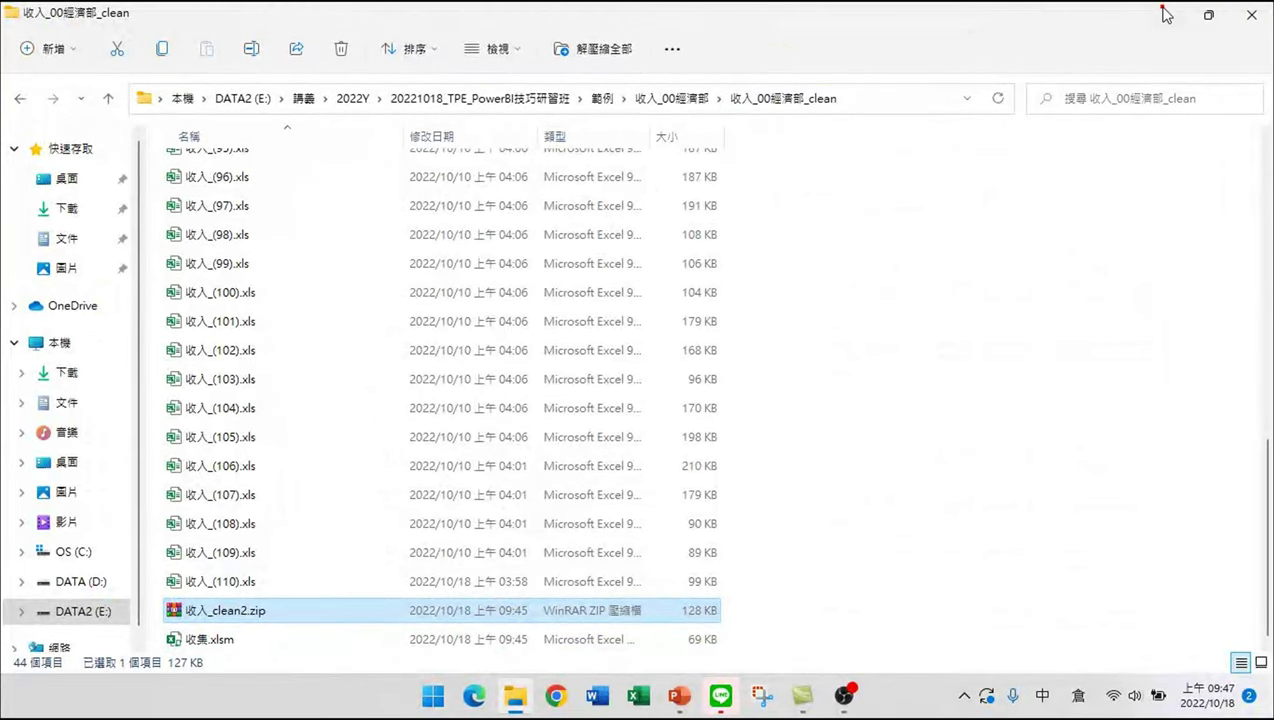
{"action": "left_click", "coordinate": [1160, 15]}
- Present the PowerBI研習班.pptx slide full screen, end the show, and return to Chrome's address bar
{"action": "mouse_move", "coordinate": [680, 697]}
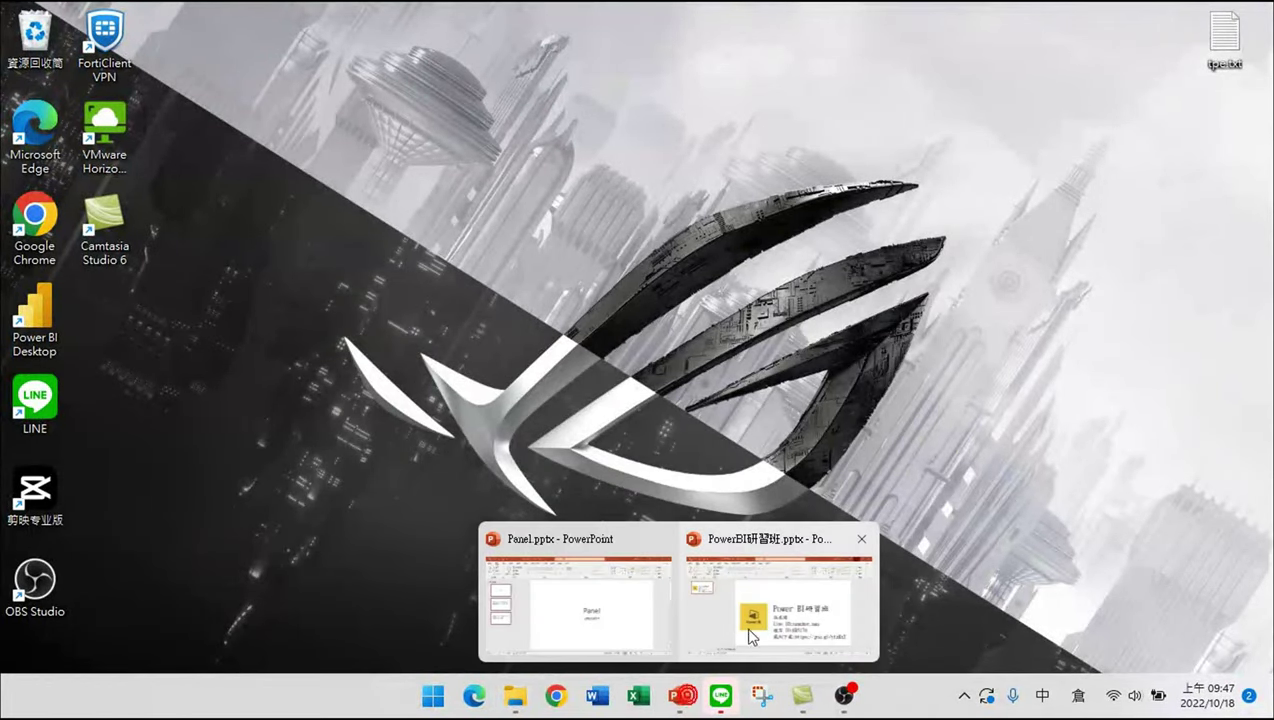
{"action": "left_click", "coordinate": [765, 605]}
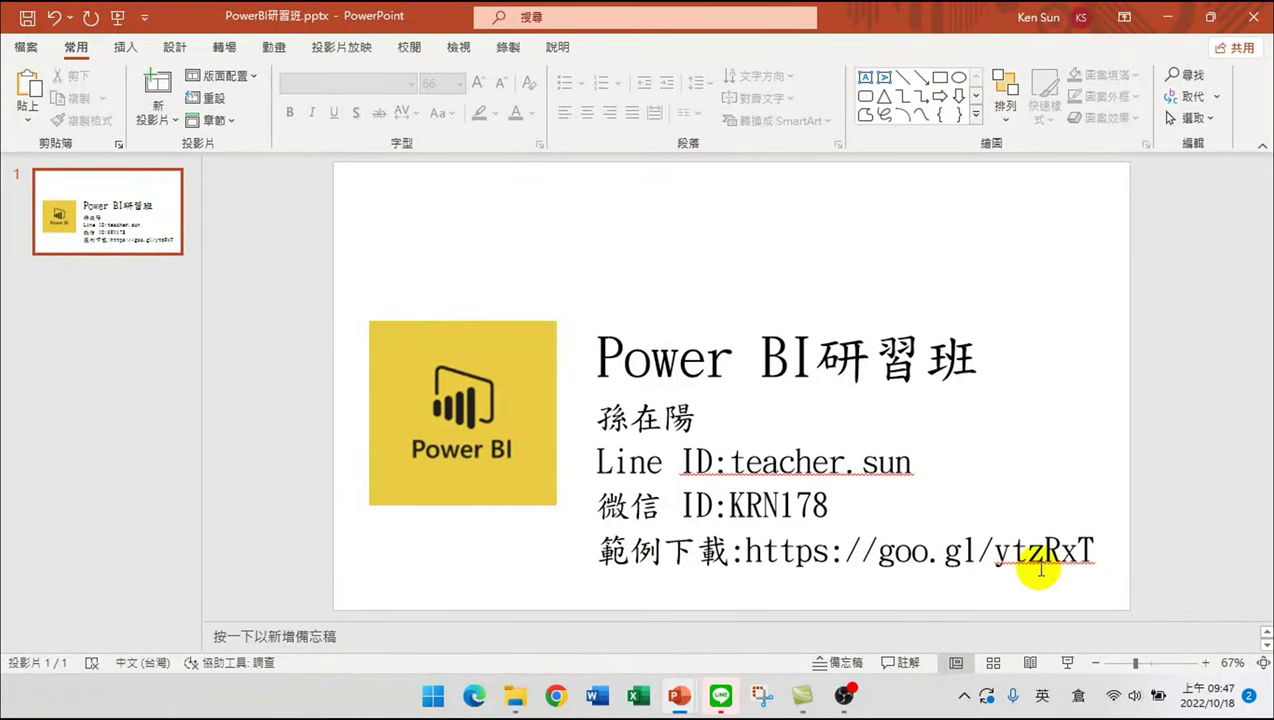
{"action": "left_click", "coordinate": [1067, 662]}
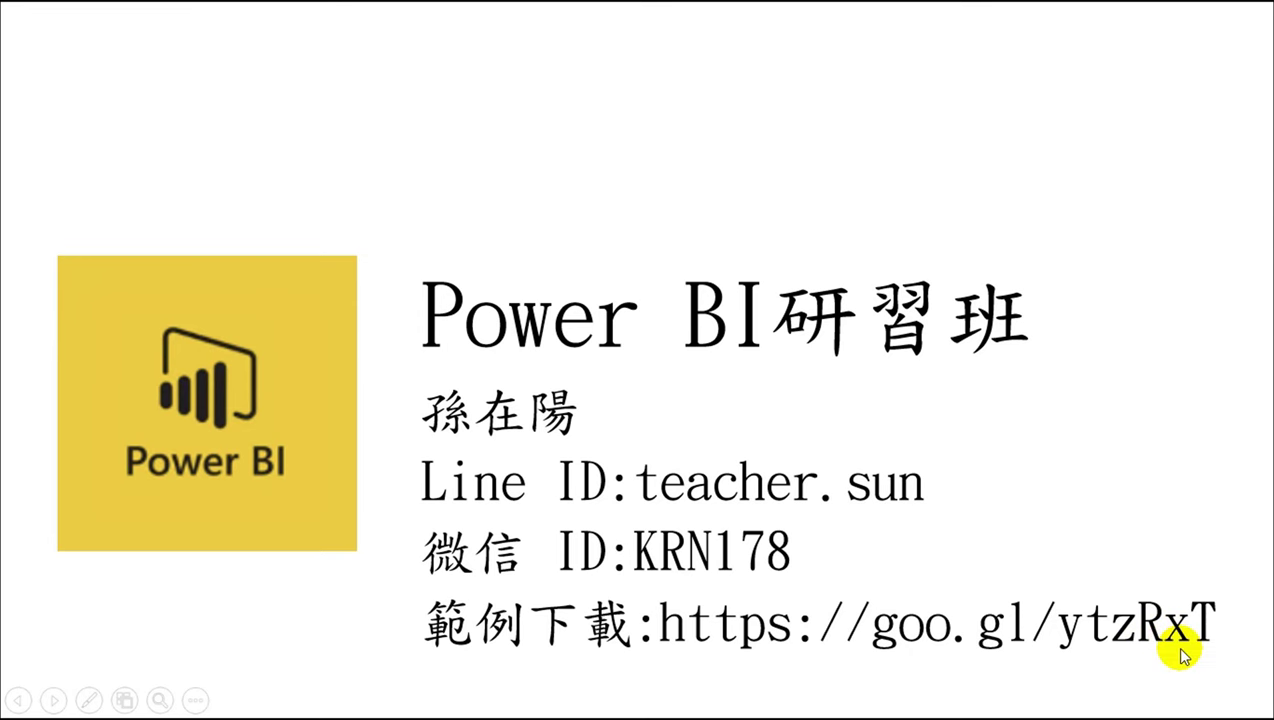
{"action": "key", "text": "Escape"}
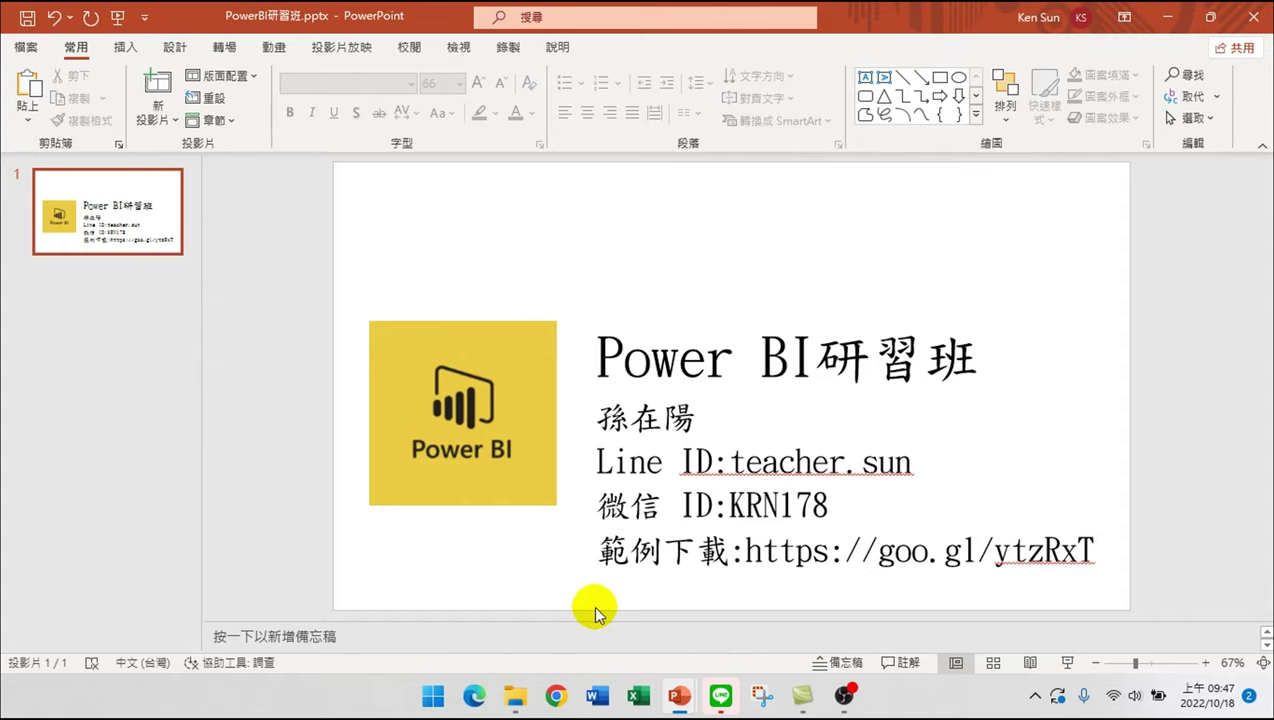
{"action": "left_click", "coordinate": [557, 697]}
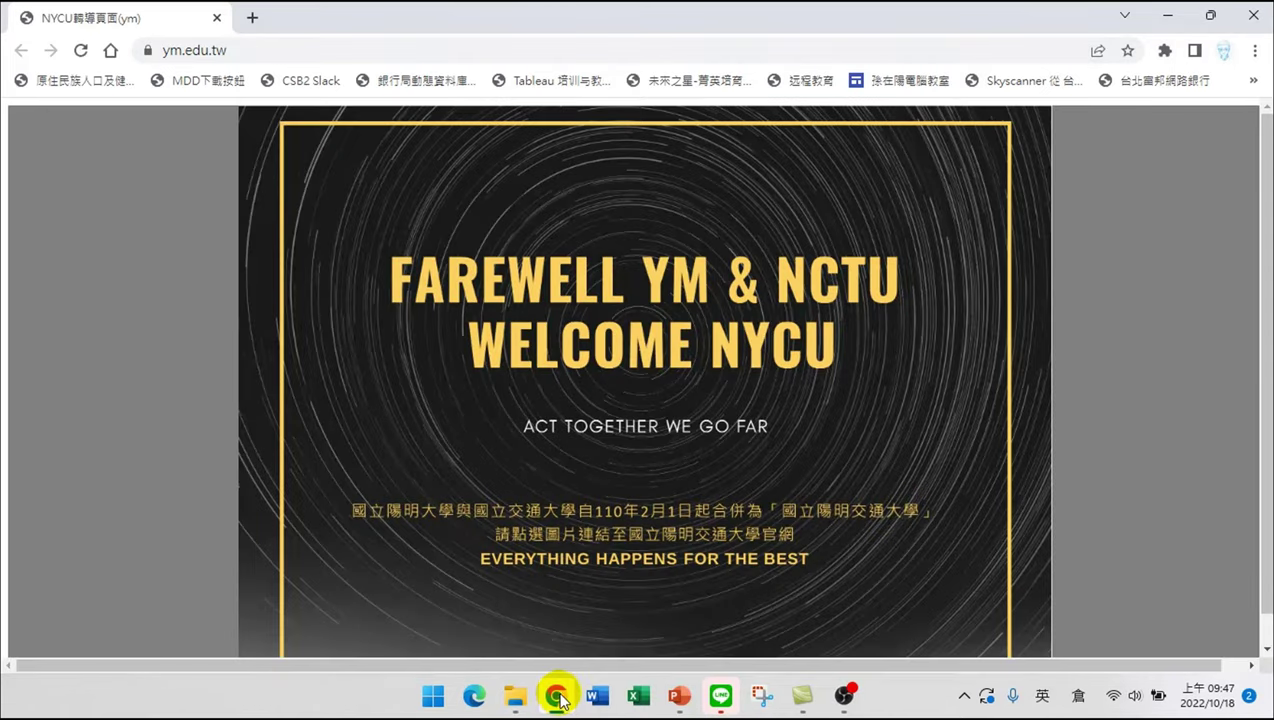
{"action": "left_click", "coordinate": [315, 48]}
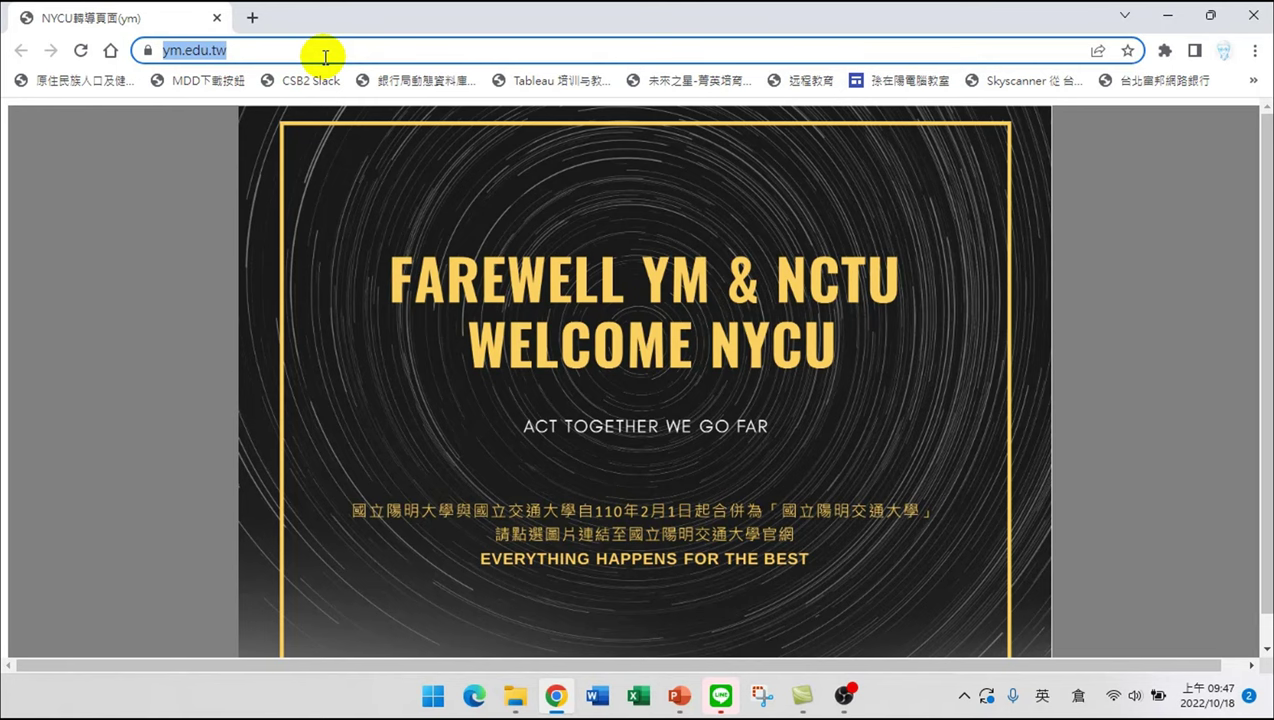
- Go to goo.gl/ytzRxT to show the published course table with its 範例下載 links
{"action": "type", "text": "goo.gl"}
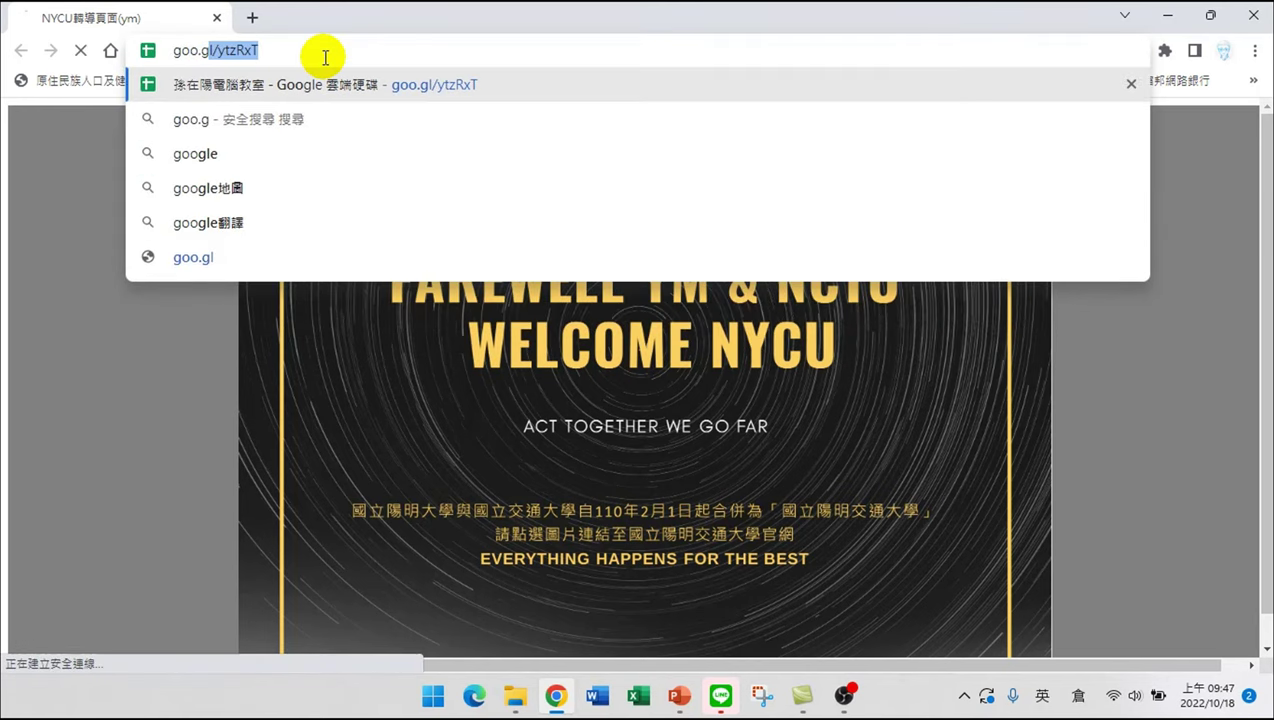
{"action": "type", "text": "/ytz"}
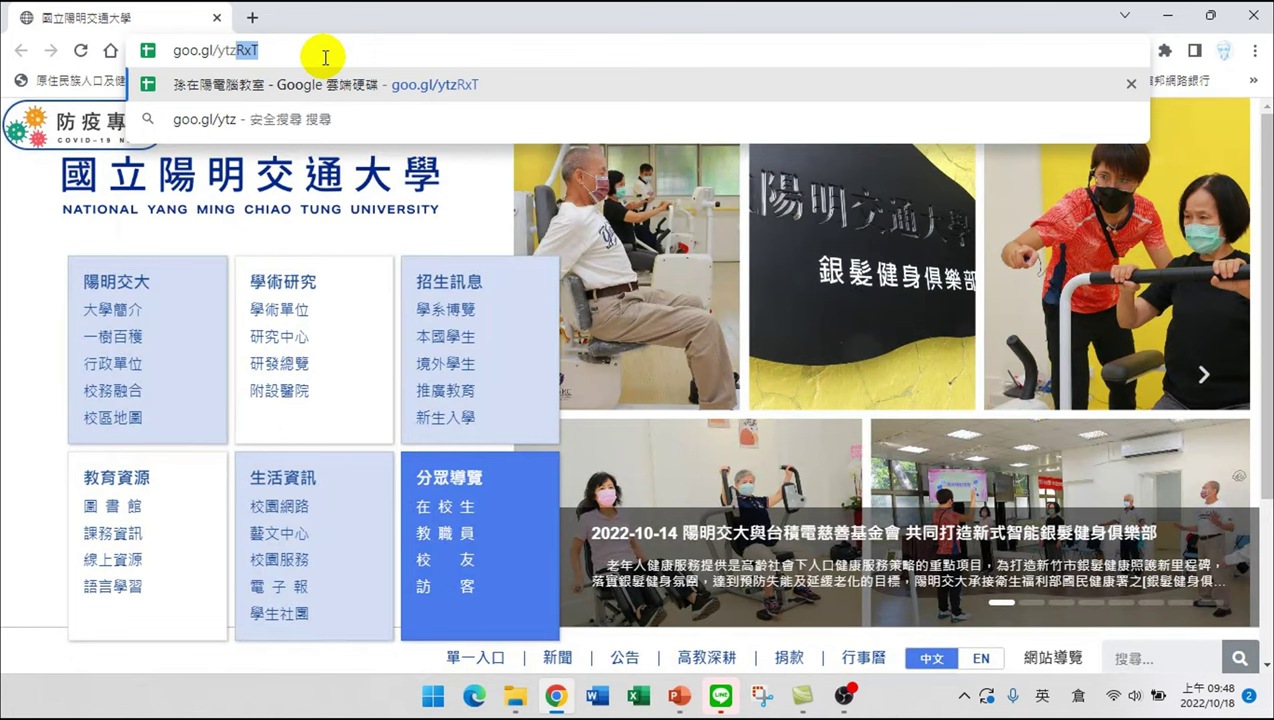
{"action": "type", "text": "RxT"}
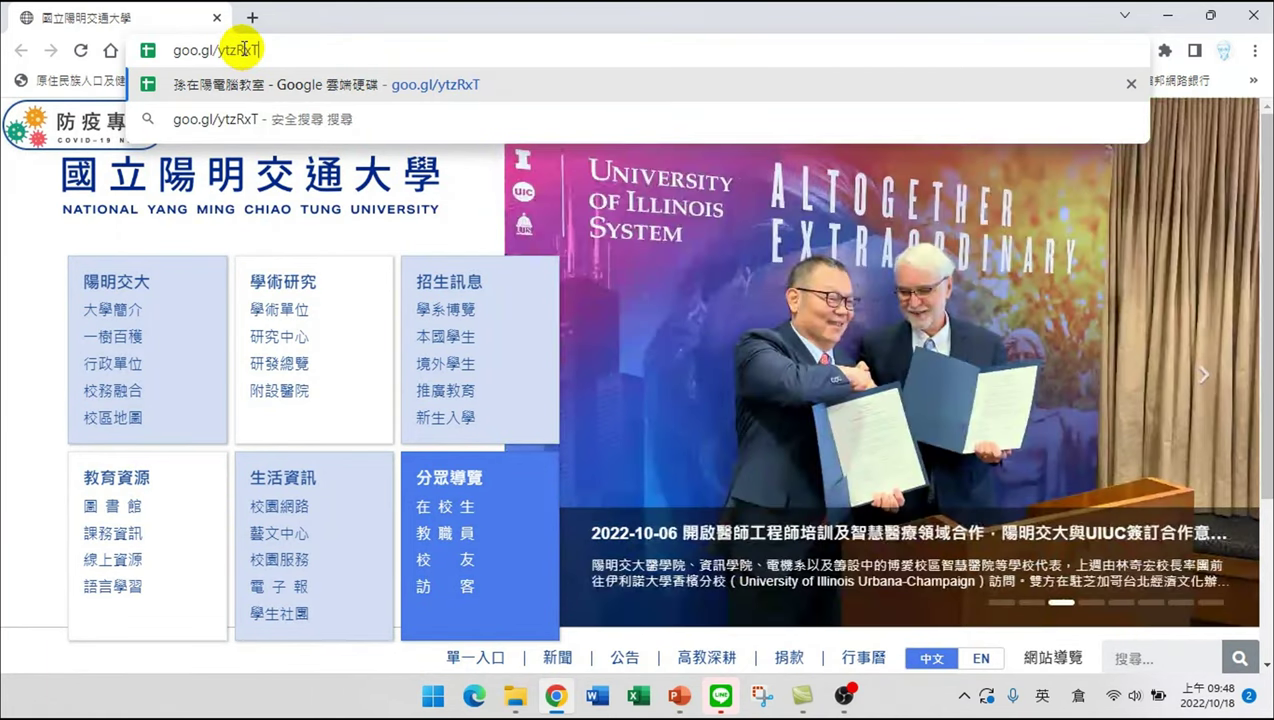
{"action": "key", "text": "Return"}
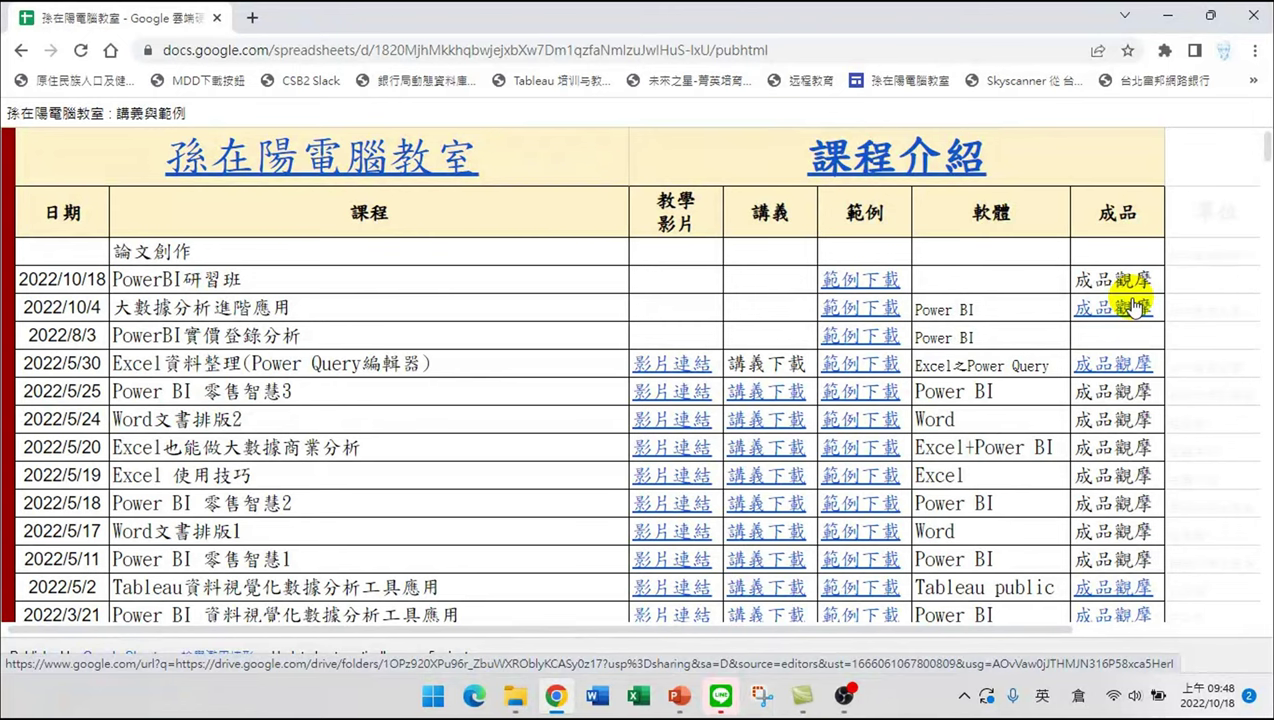
- Open the 2022/10/18 範例下載 folder and sign out of the Google account
{"action": "left_click", "coordinate": [860, 279]}
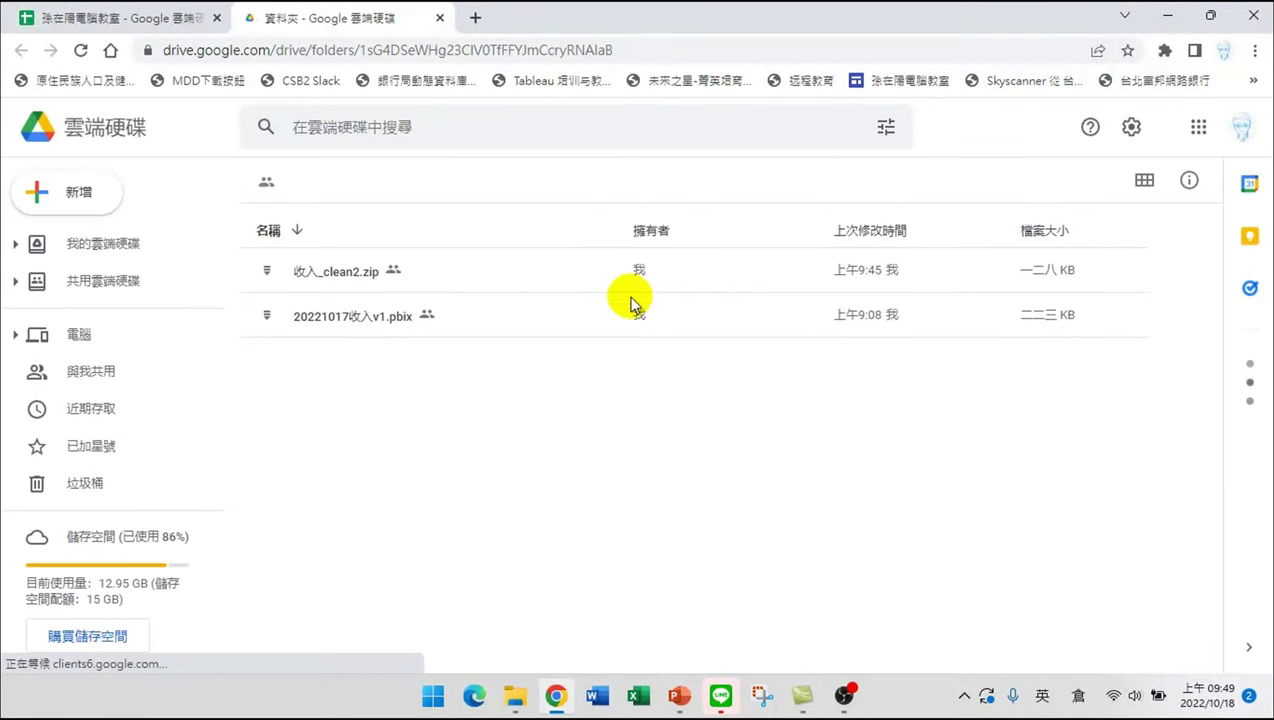
{"action": "left_click", "coordinate": [1245, 128]}
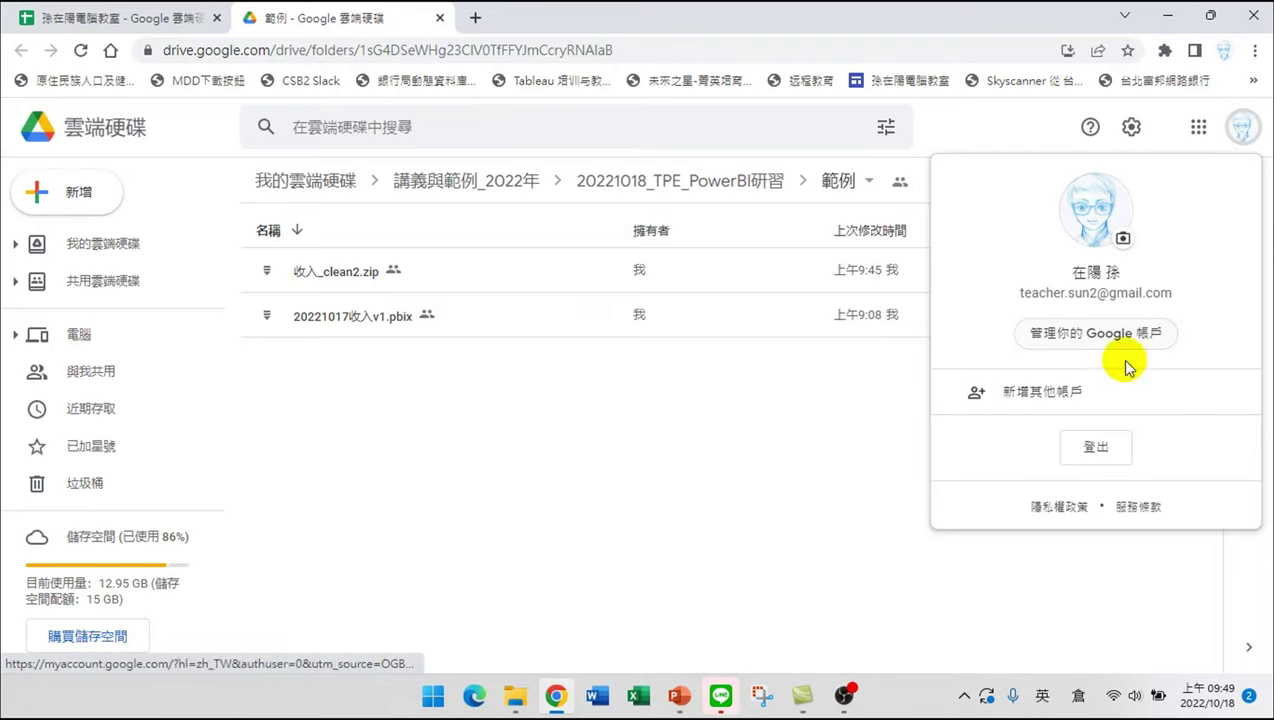
{"action": "left_click", "coordinate": [1100, 450]}
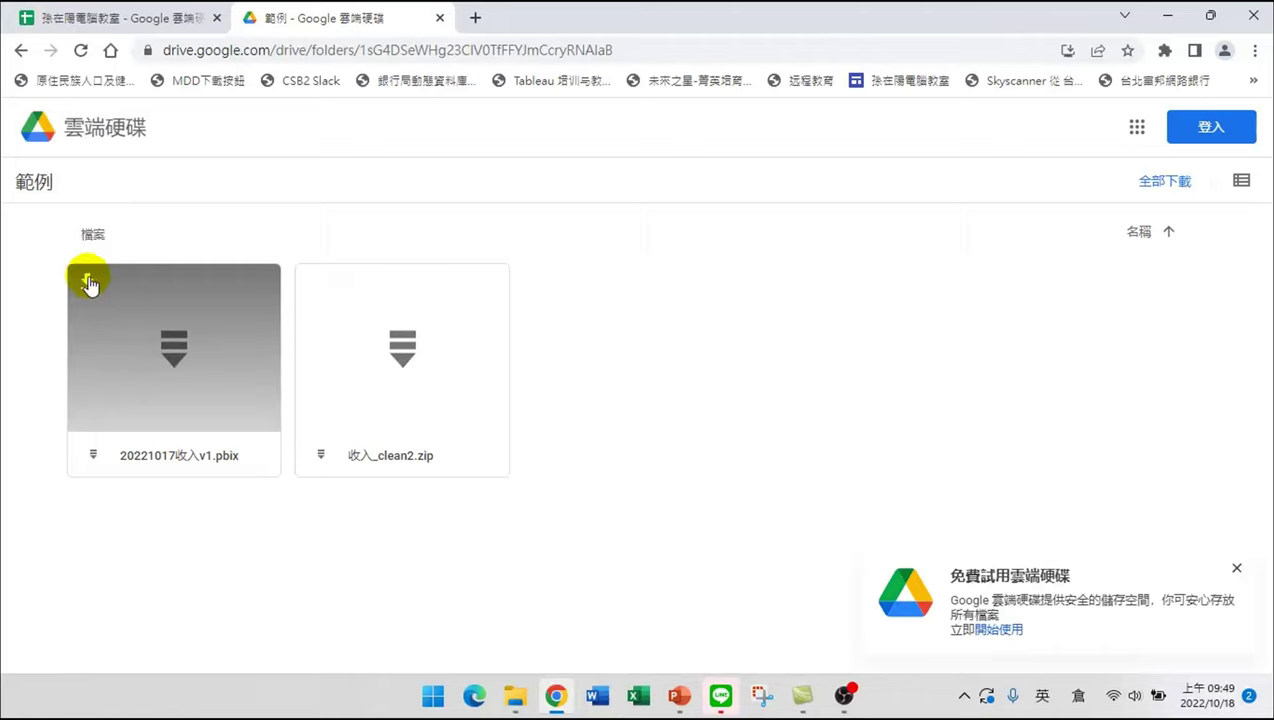
- Download 20221017收入v1.pbix and 收入_clean2.zip from the shared folder, then close its tab
{"action": "left_click", "coordinate": [88, 283]}
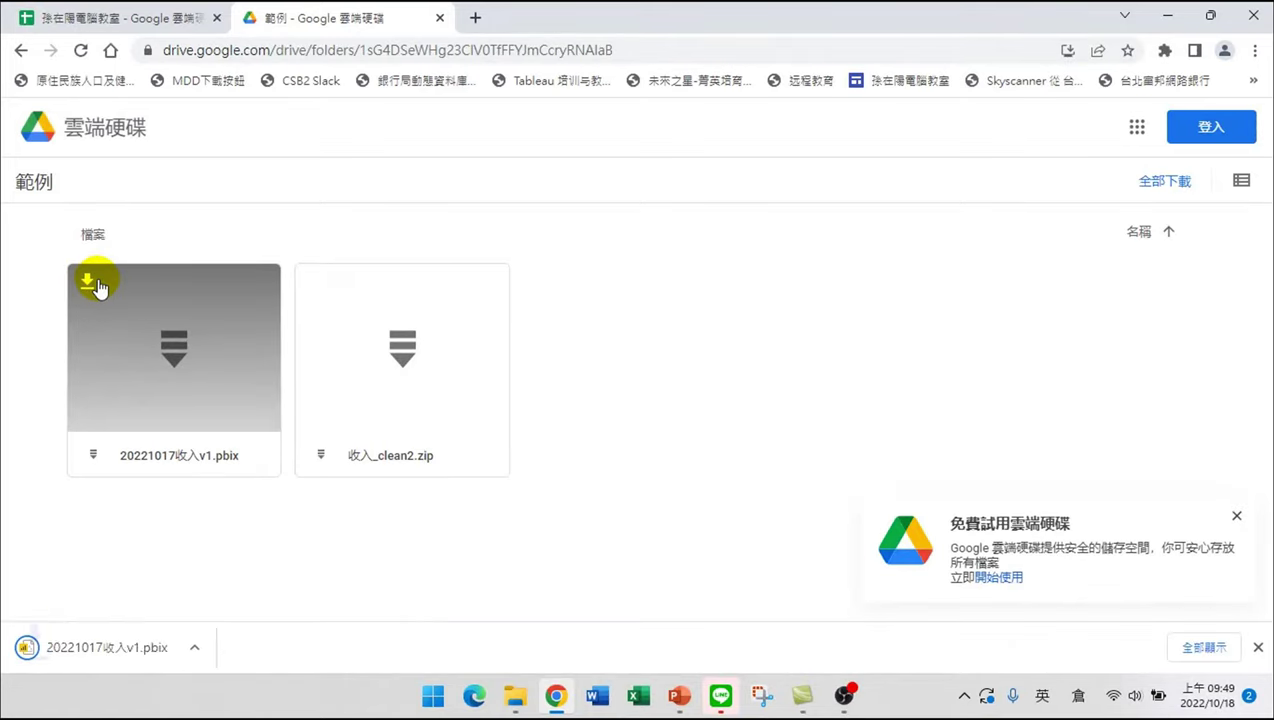
{"action": "left_click", "coordinate": [315, 284]}
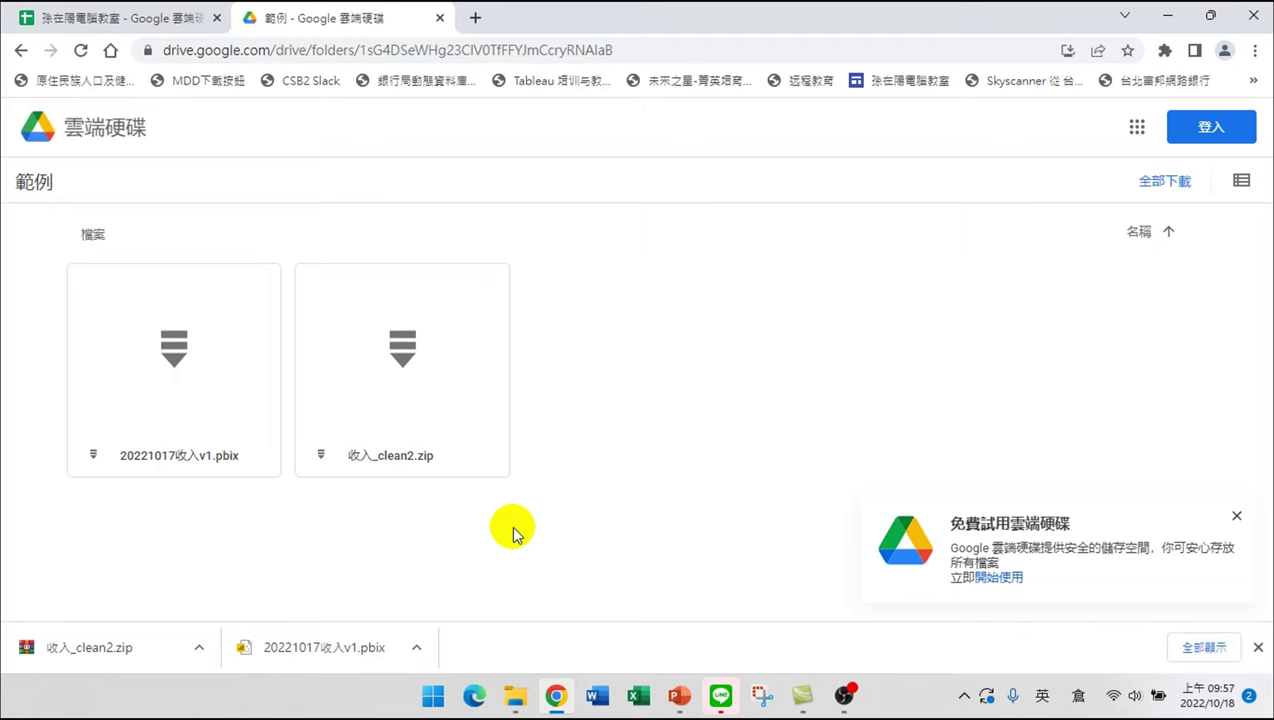
{"action": "left_click", "coordinate": [440, 18]}
- With input set to English, run the Power BI研習班 slide show briefly, then return to File Explorer
{"action": "left_click", "coordinate": [217, 17]}
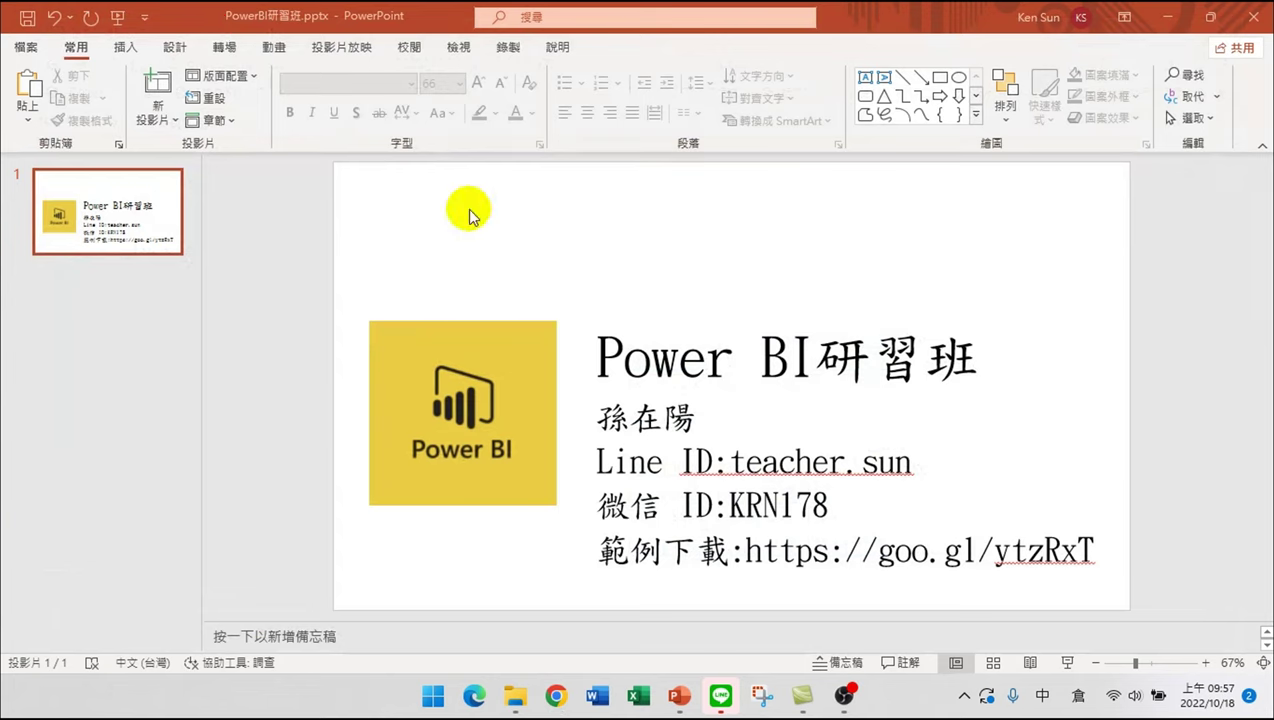
{"action": "left_click", "coordinate": [1042, 692]}
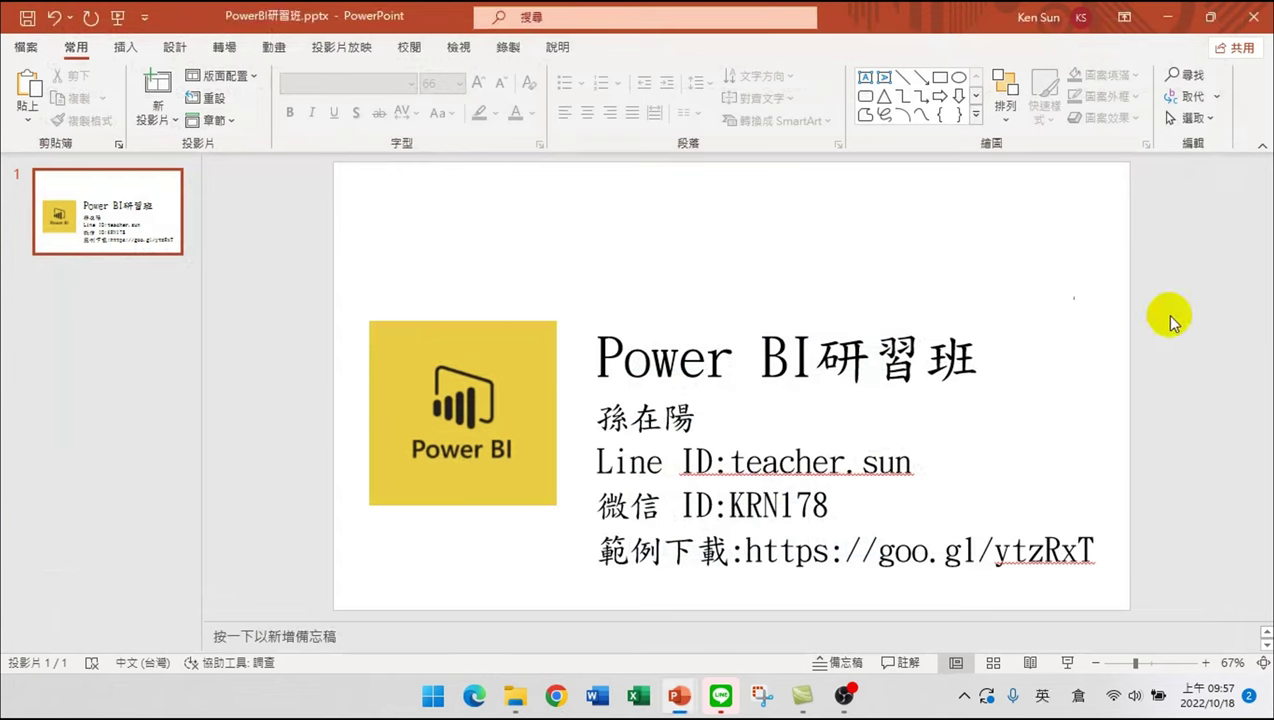
{"action": "left_click", "coordinate": [1068, 663]}
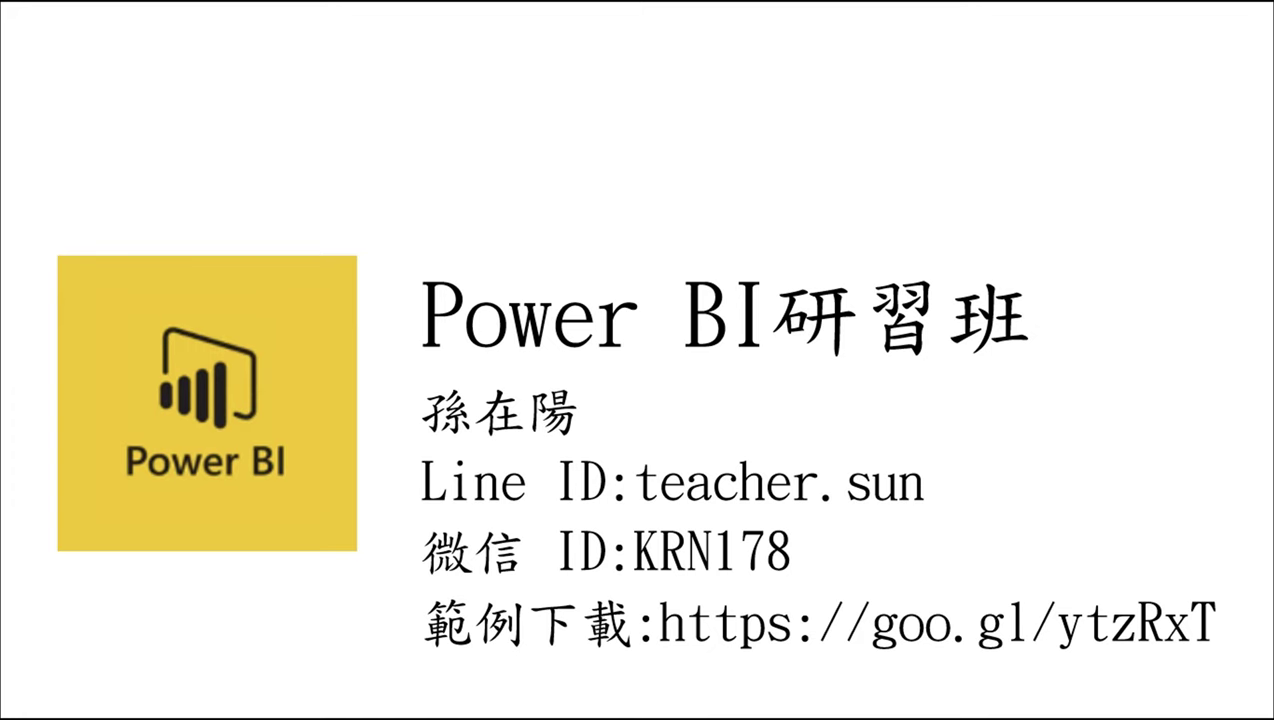
{"action": "key", "text": "Escape"}
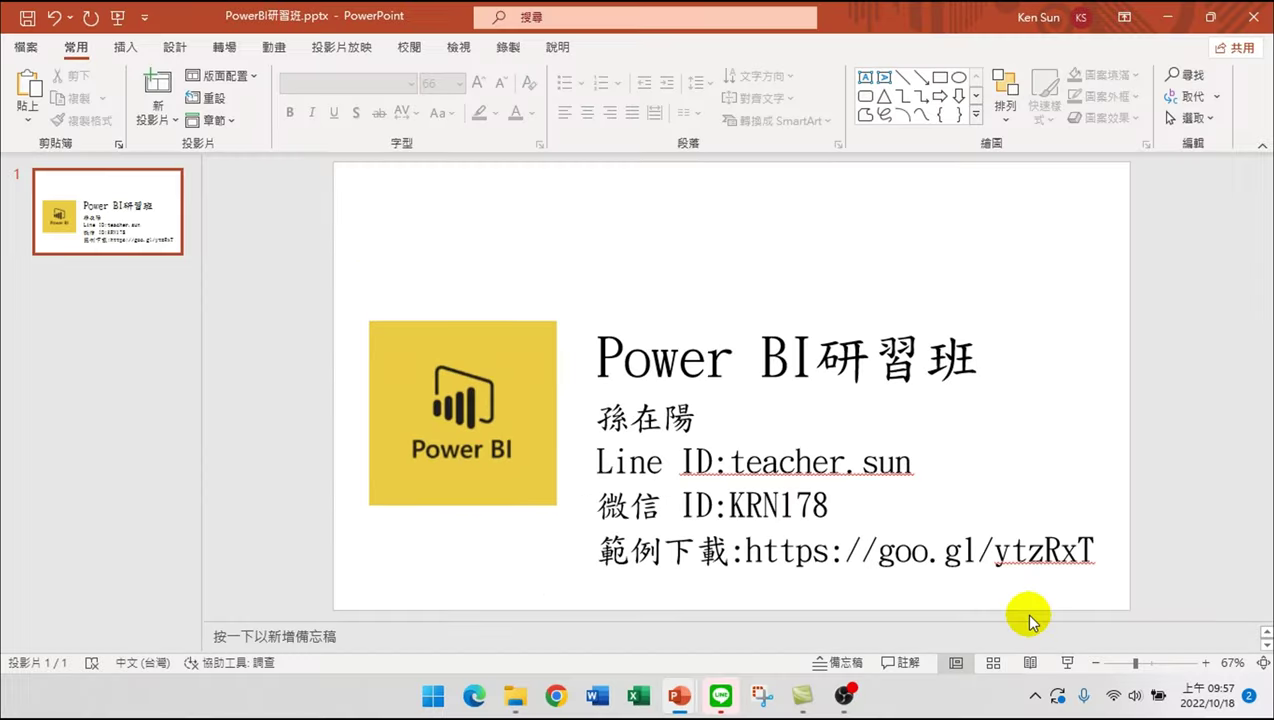
{"action": "left_click", "coordinate": [514, 697]}
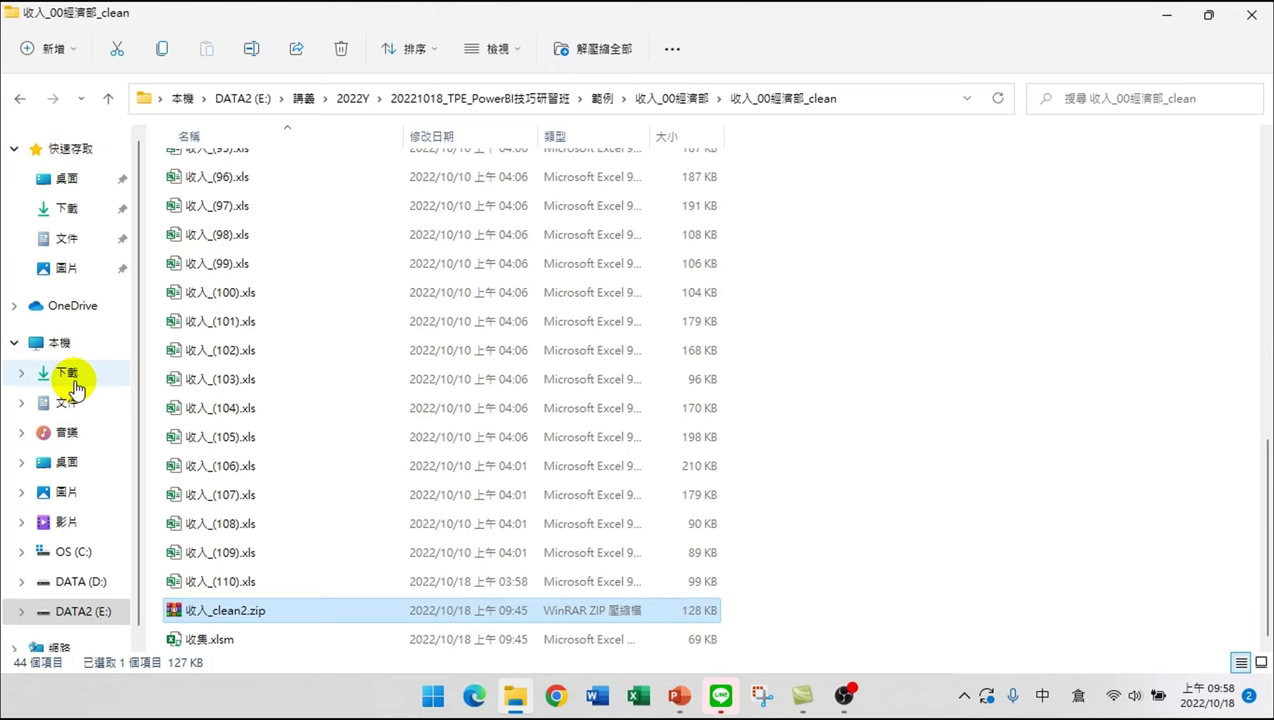
- In 下載, try opening the downloaded 20221017收入v1.pbix and 收入_clean2.zip files
{"action": "left_click", "coordinate": [70, 214]}
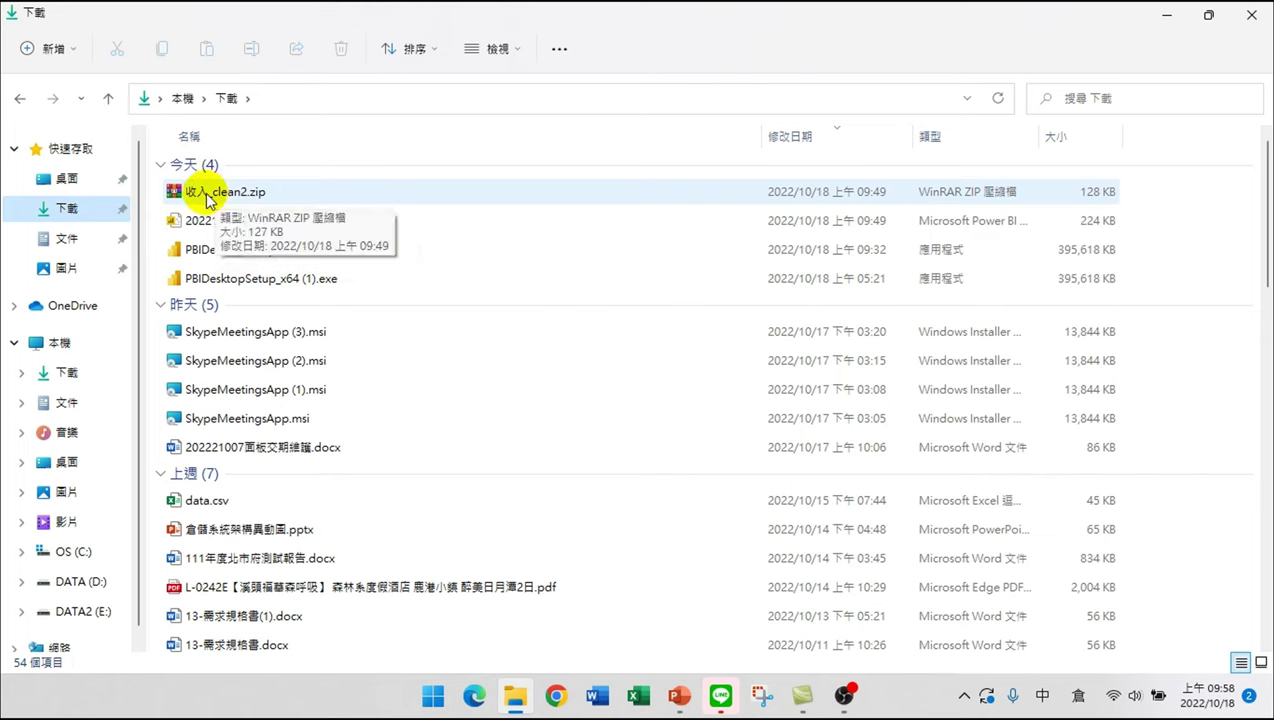
{"action": "left_click", "coordinate": [213, 224]}
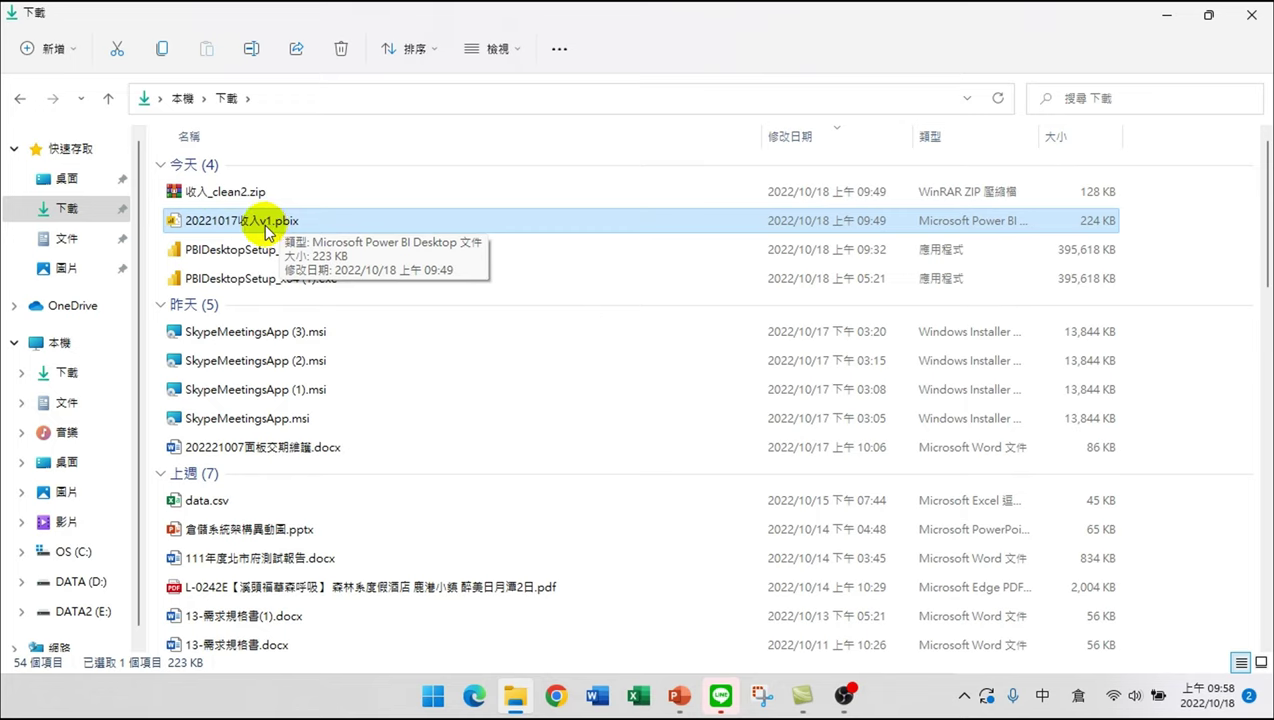
{"action": "double_click", "coordinate": [302, 221]}
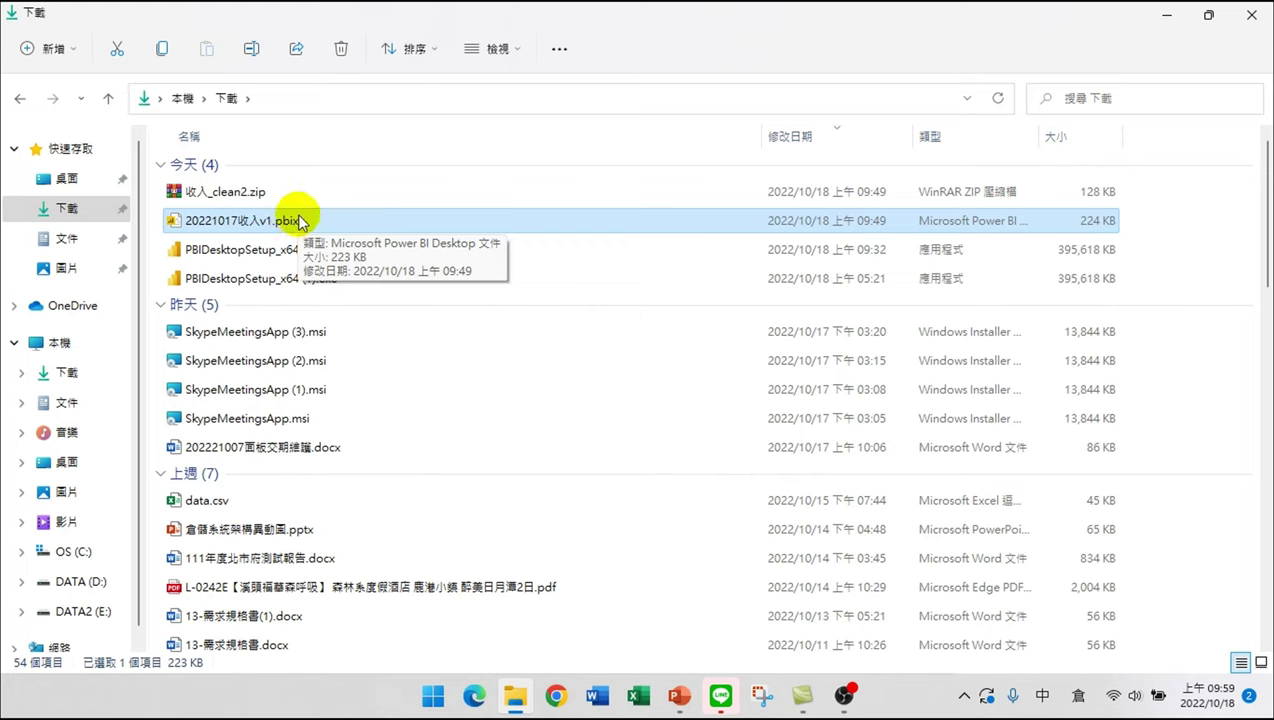
{"action": "left_click", "coordinate": [219, 197]}
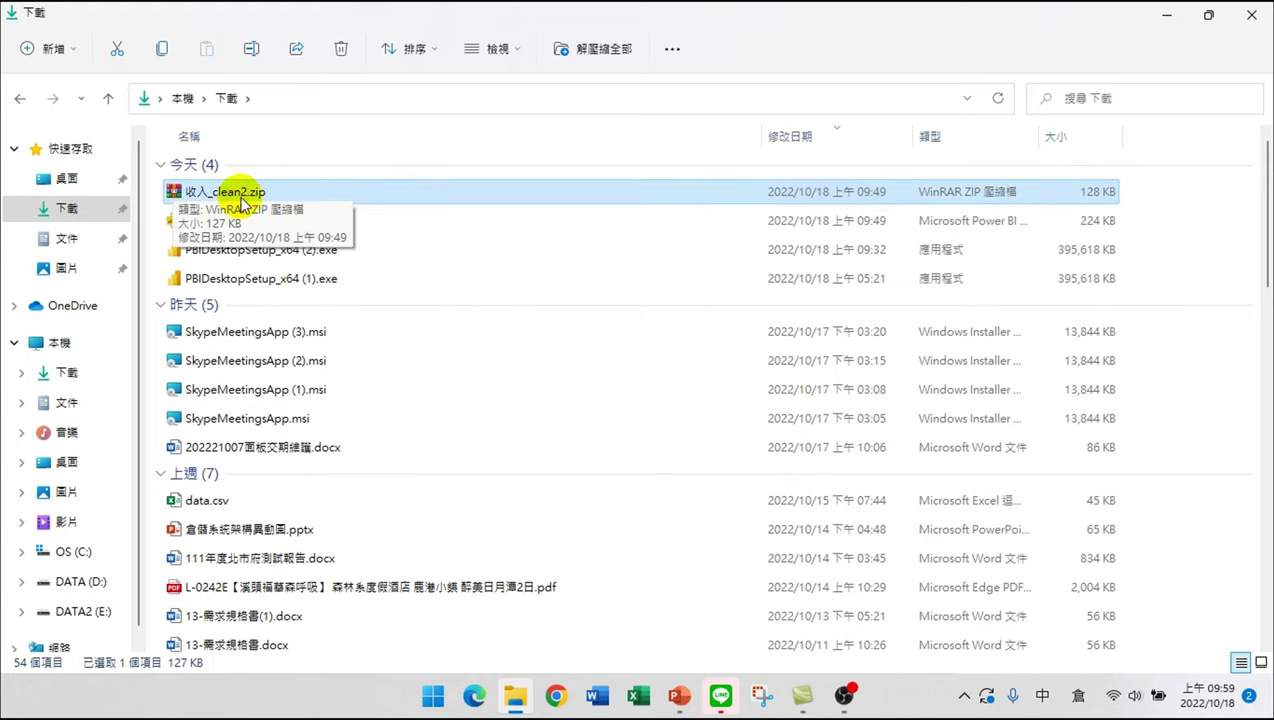
{"action": "double_click", "coordinate": [232, 195]}
- Extract all of 收入_clean2.zip into a 收入_clean2 folder
{"action": "right_click", "coordinate": [238, 200]}
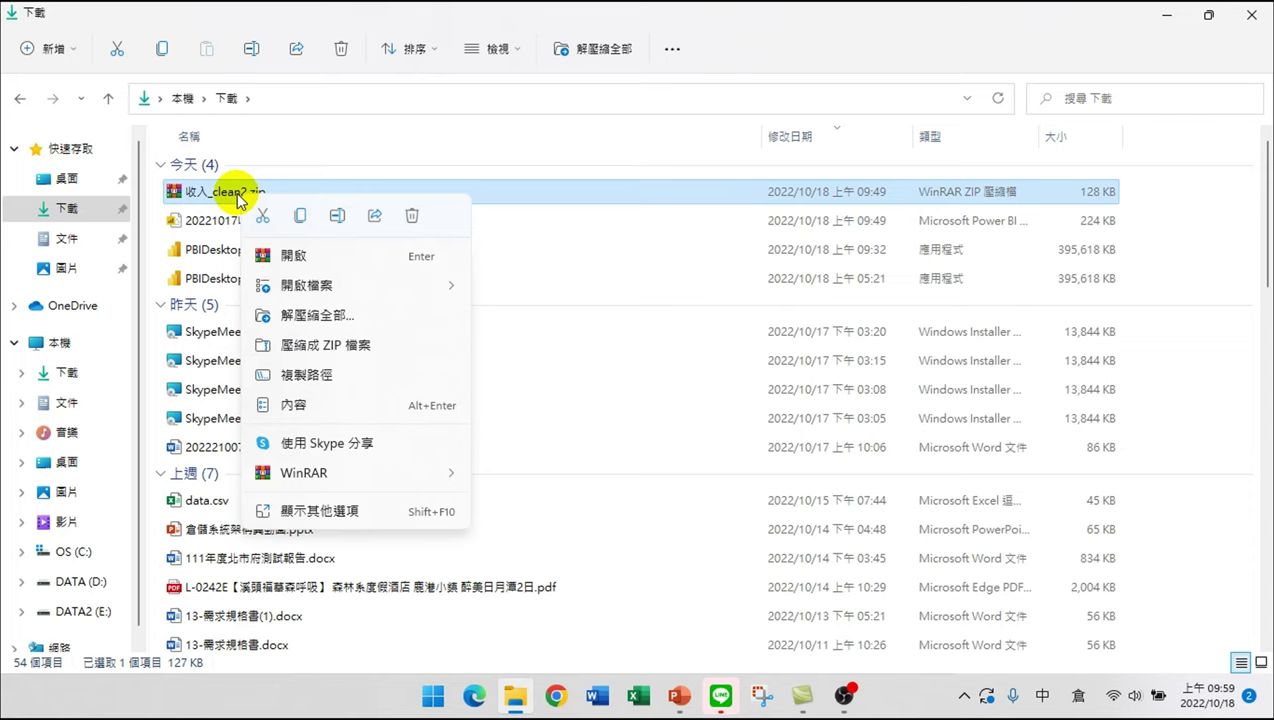
{"action": "left_click", "coordinate": [318, 315]}
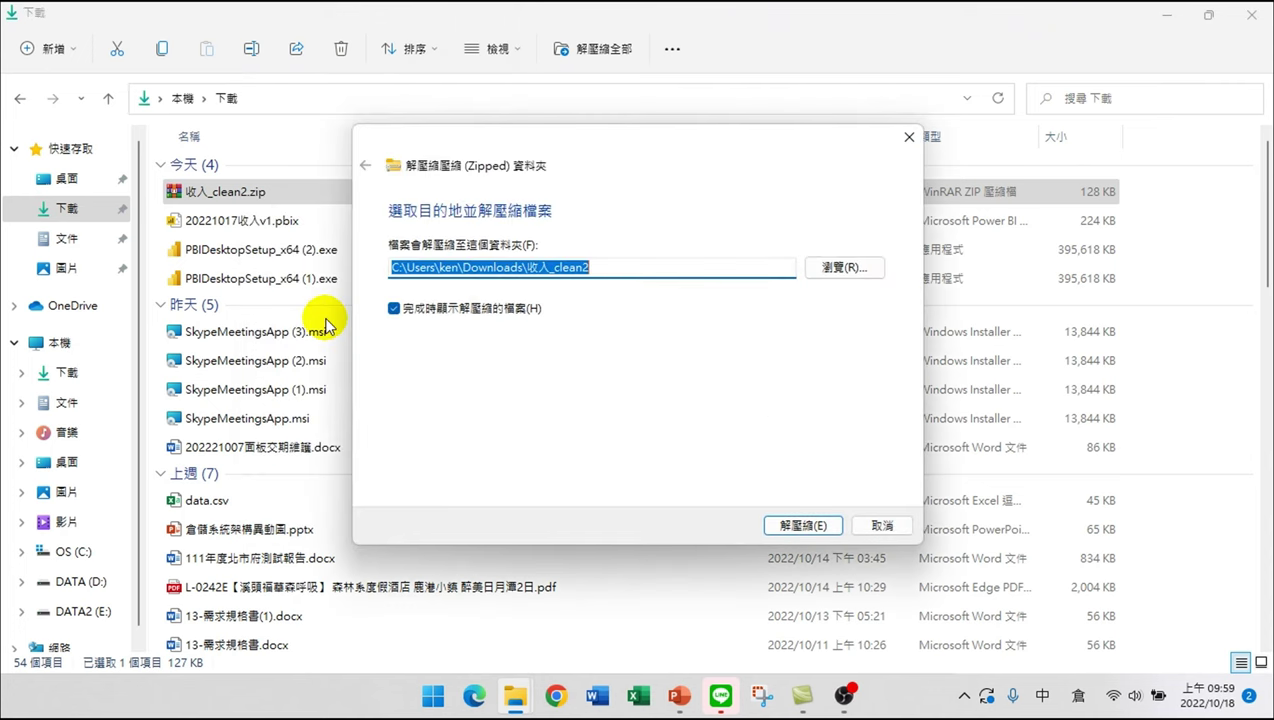
{"action": "left_click", "coordinate": [797, 528]}
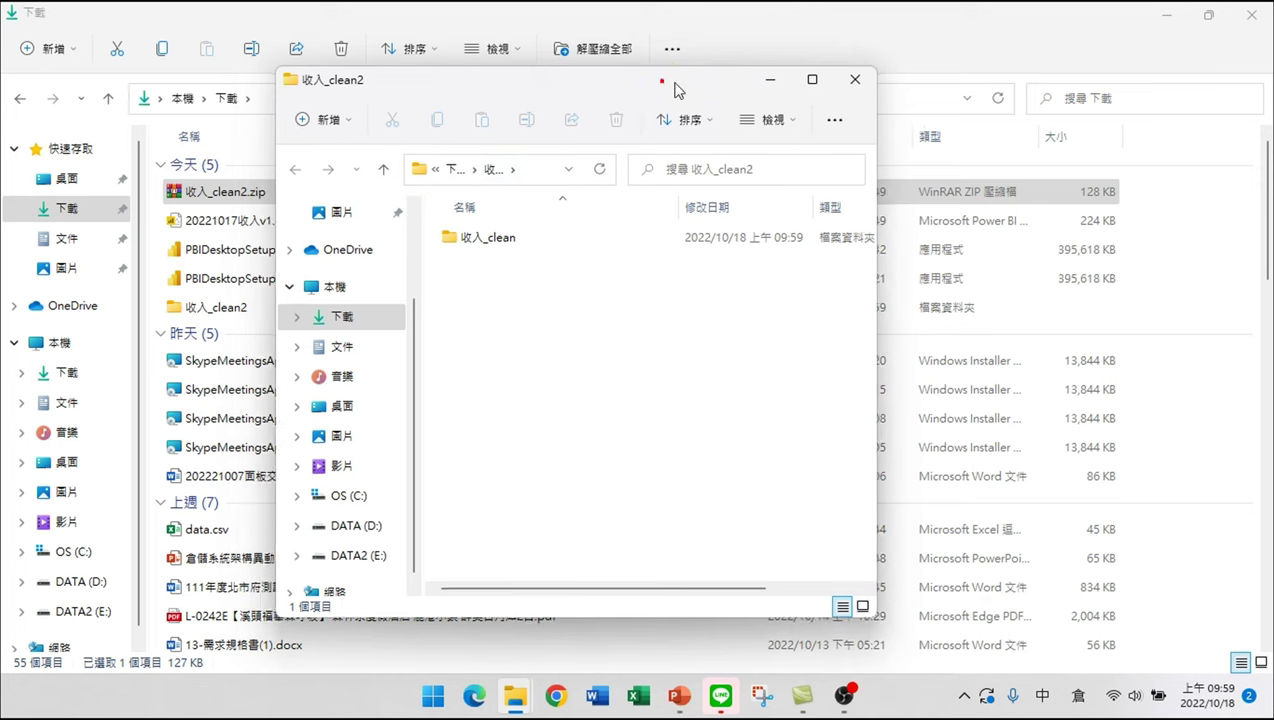
- Browse into 收入_clean2 > 收入_clean and select 收入民國110年49,50.csv among the CSVs
{"action": "left_click_drag", "start_coordinate": [670, 80], "coordinate": [913, 154]}
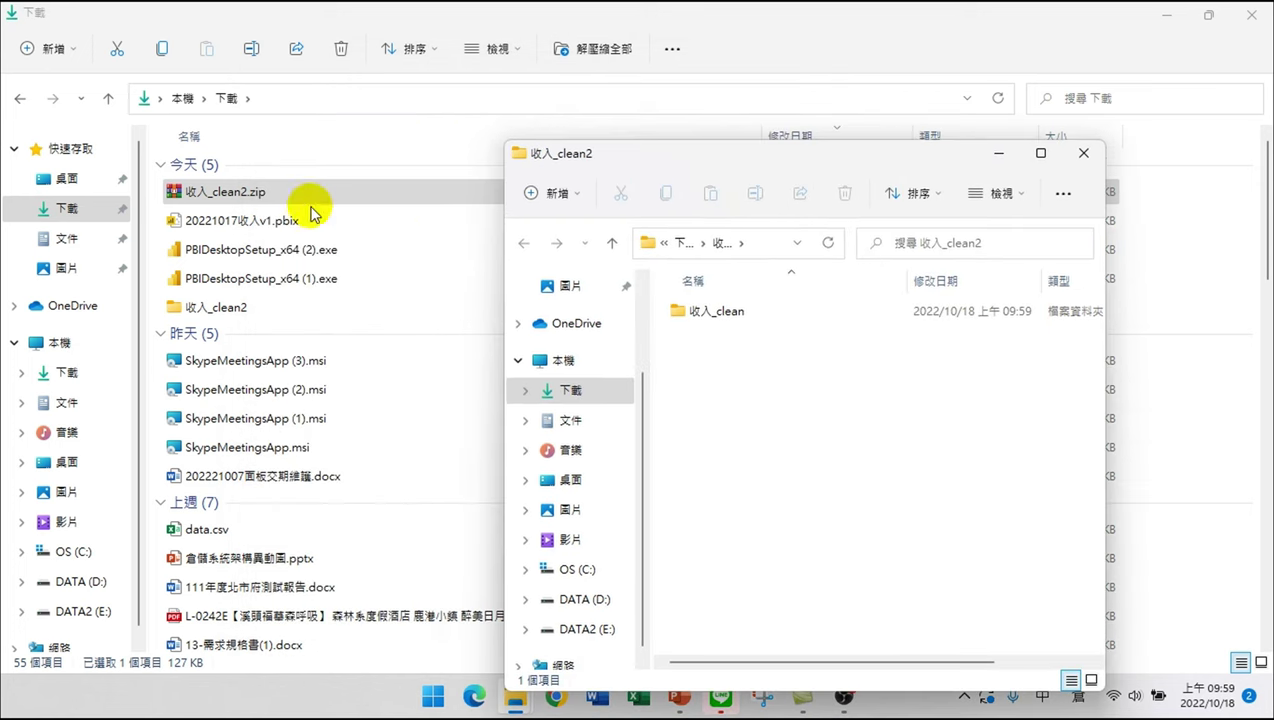
{"action": "double_click", "coordinate": [224, 313]}
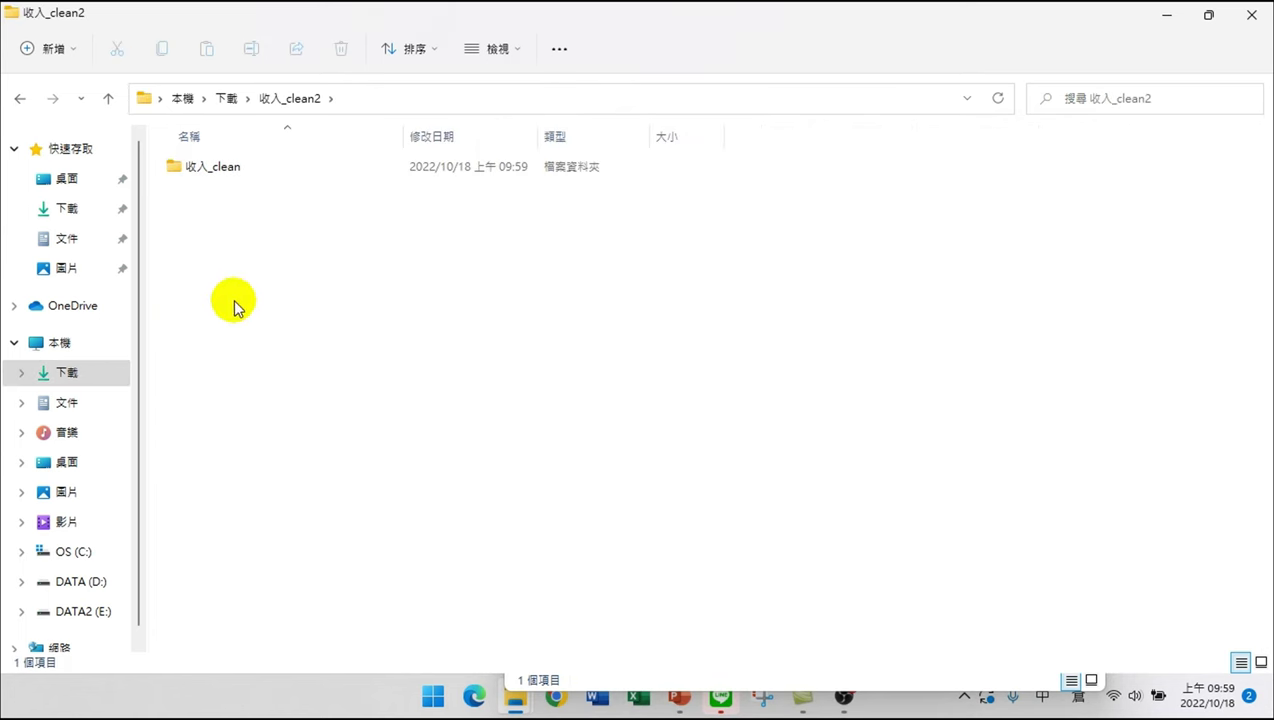
{"action": "double_click", "coordinate": [214, 167]}
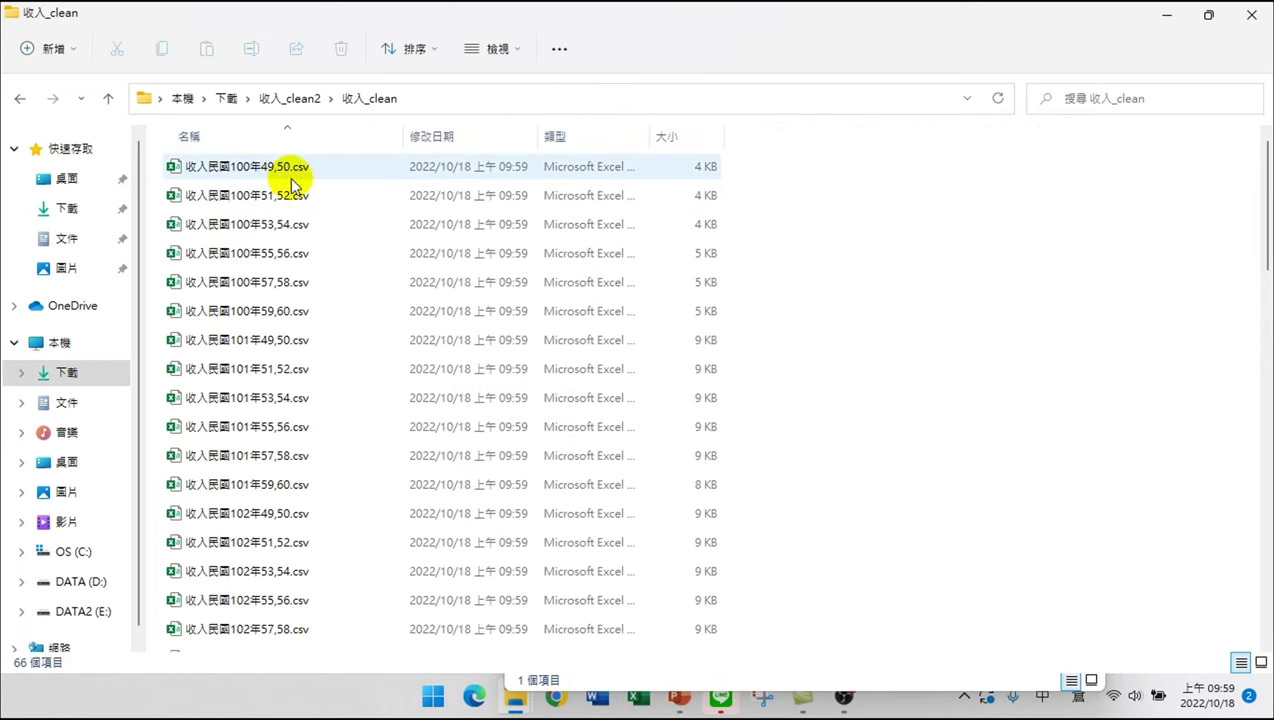
{"action": "scroll", "coordinate": [308, 313], "scroll_direction": "down", "scroll_amount": 11}
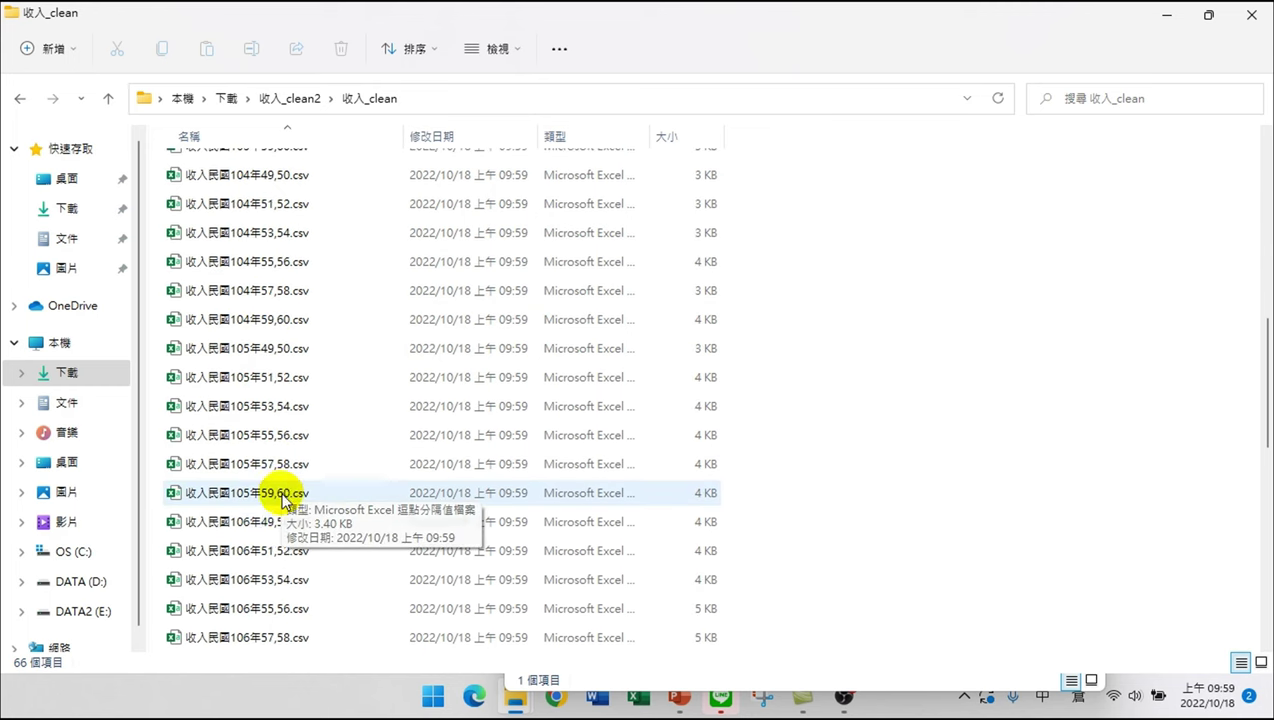
{"action": "scroll", "coordinate": [290, 590], "scroll_direction": "down", "scroll_amount": 5}
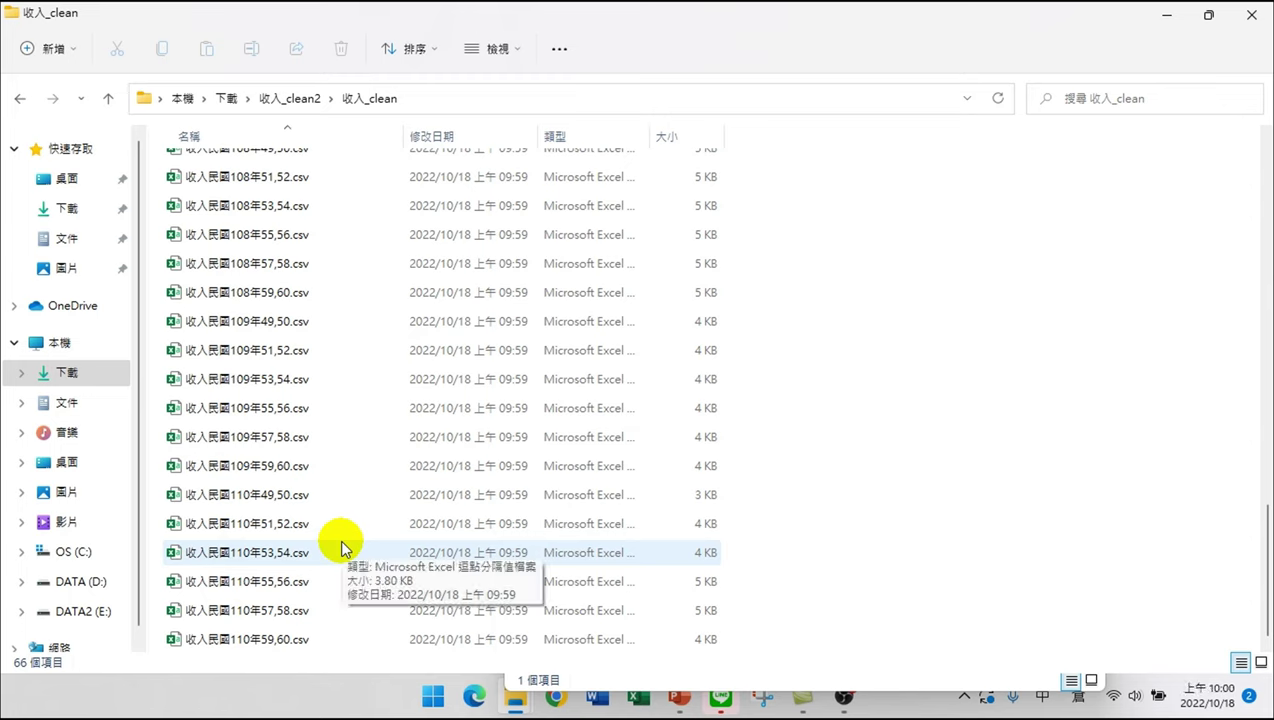
{"action": "left_click", "coordinate": [306, 497]}
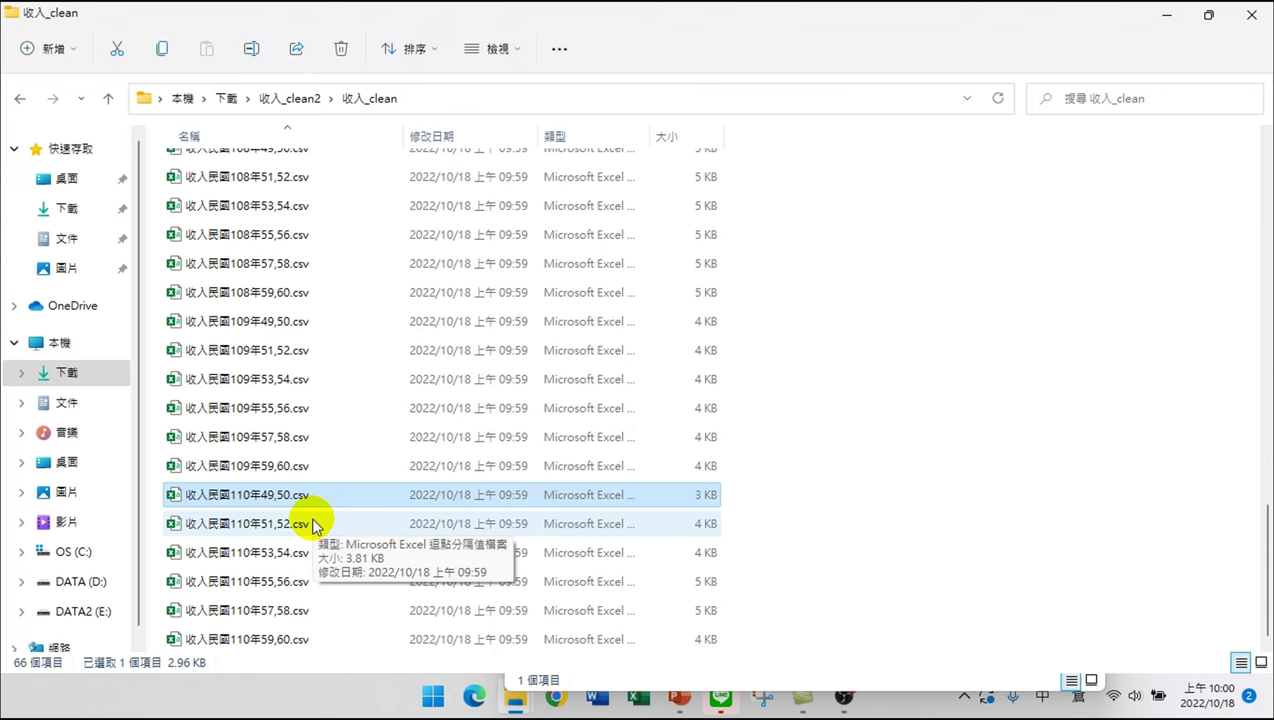
{"action": "left_click", "coordinate": [292, 495]}
- Open 收入民國110年49,50.csv in Excel and select the 總平均 to 高雄市 headers B1:H1
{"action": "double_click", "coordinate": [292, 495]}
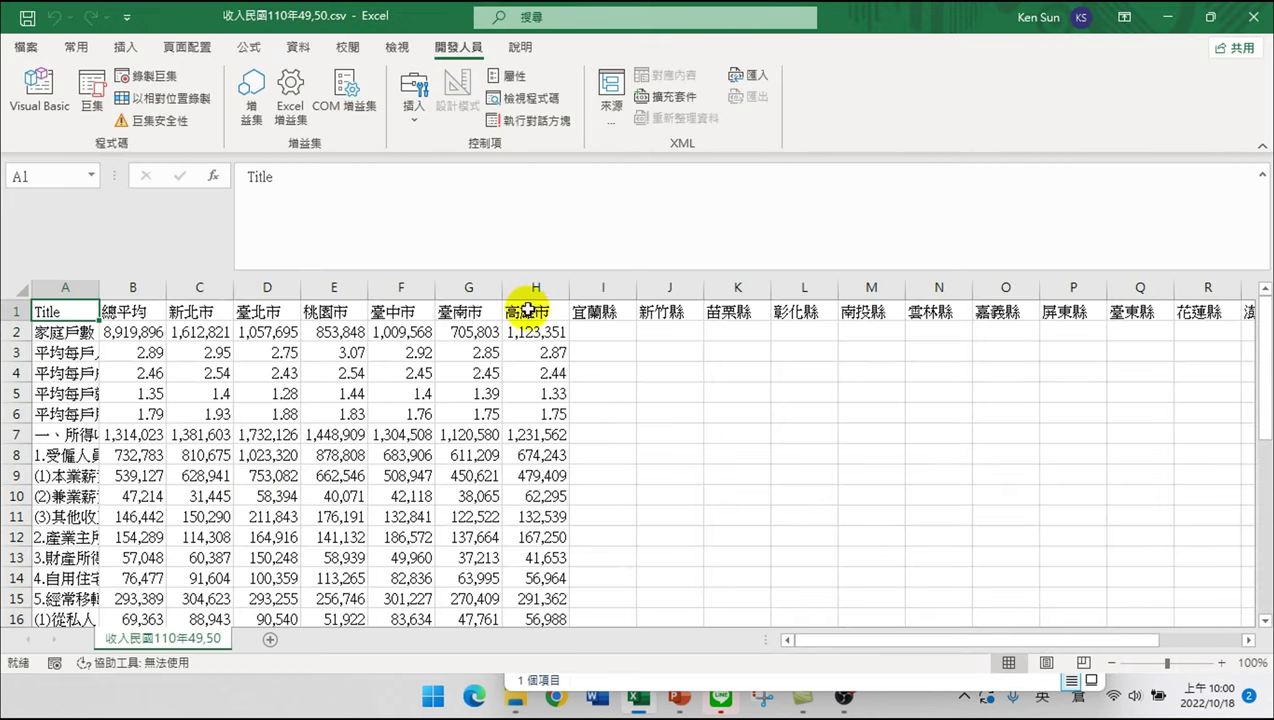
{"action": "left_click_drag", "start_coordinate": [583, 312], "coordinate": [1106, 314]}
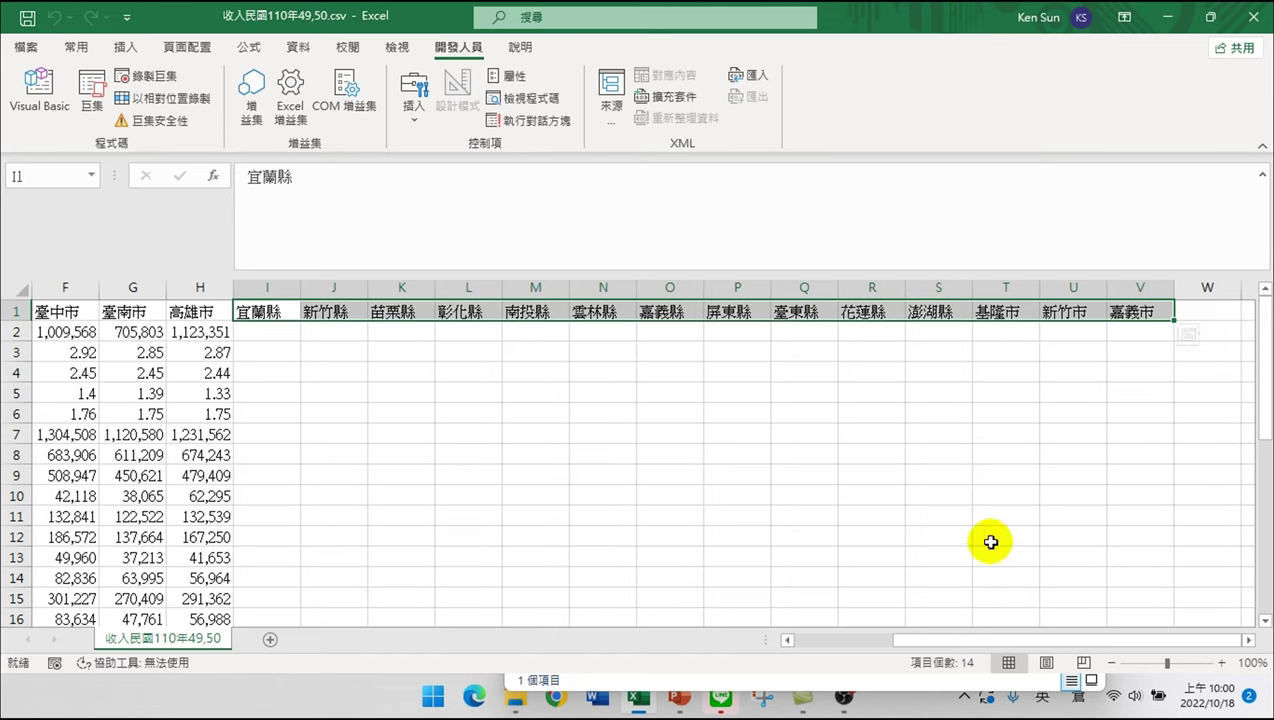
{"action": "left_click_drag", "start_coordinate": [1022, 640], "coordinate": [1029, 640]}
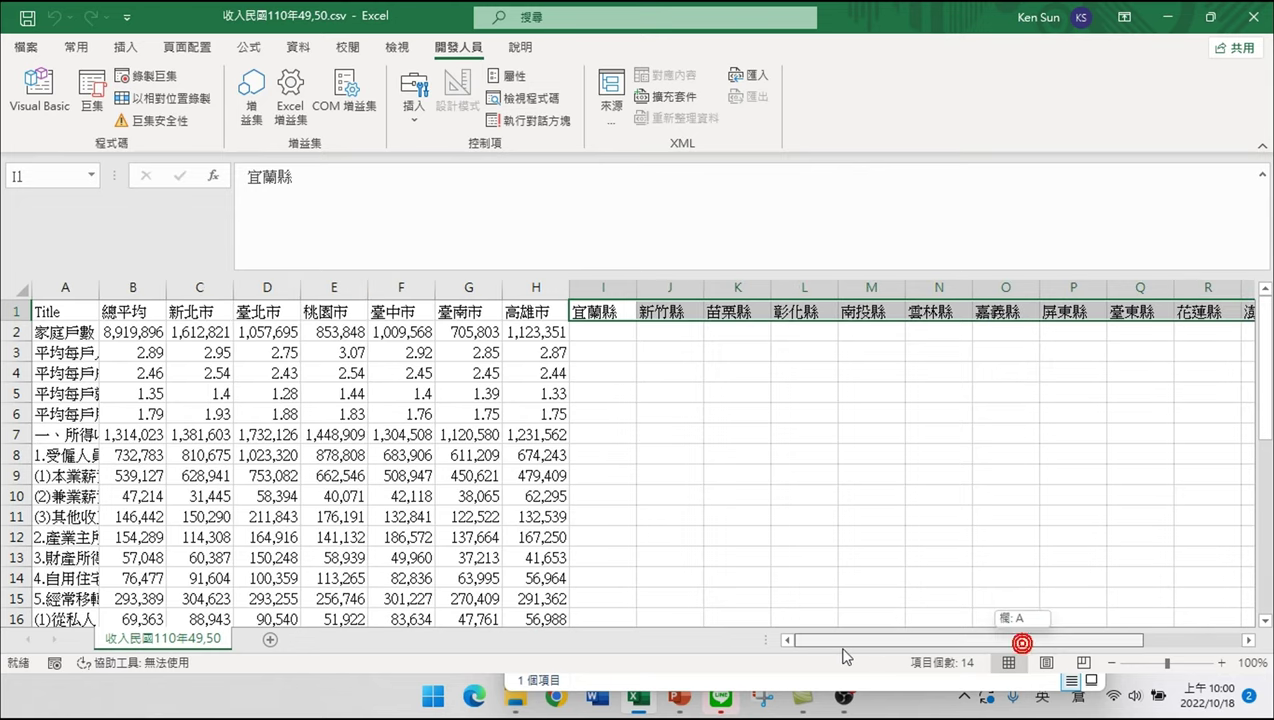
{"action": "left_click", "coordinate": [145, 313]}
{"action": "left_click_drag", "start_coordinate": [145, 313], "coordinate": [512, 312]}
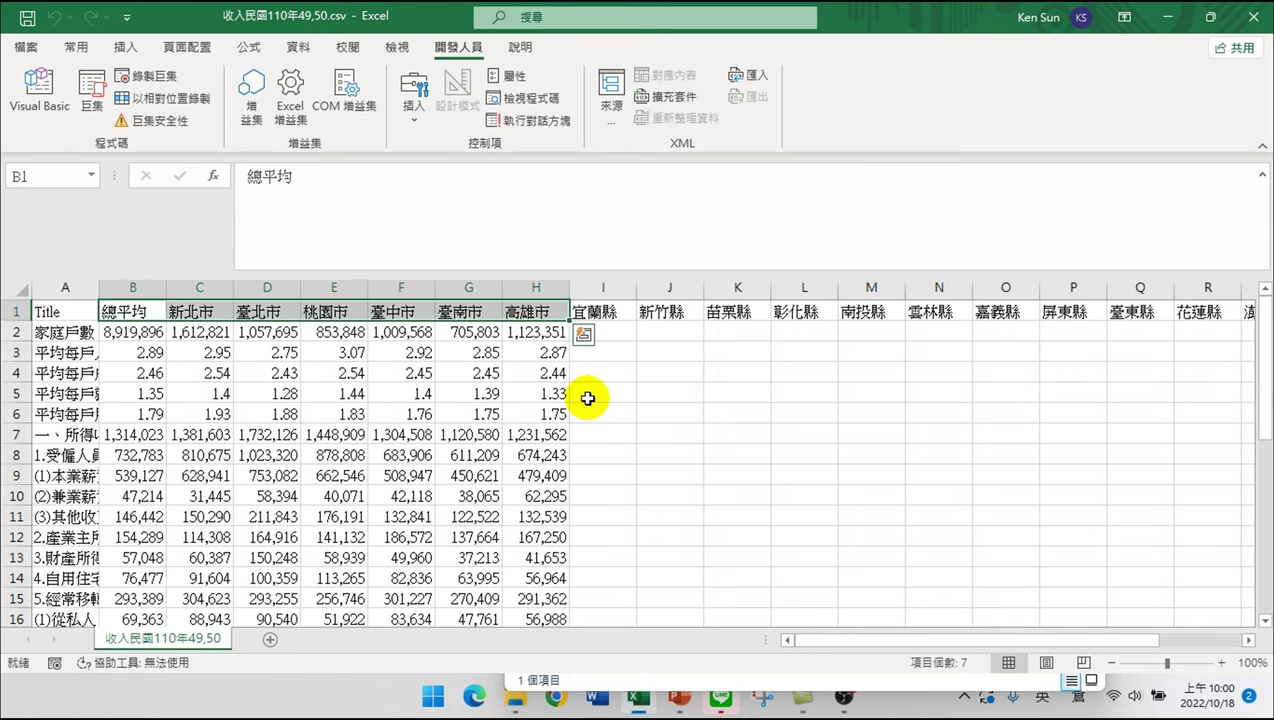
{"action": "left_click", "coordinate": [55, 311]}
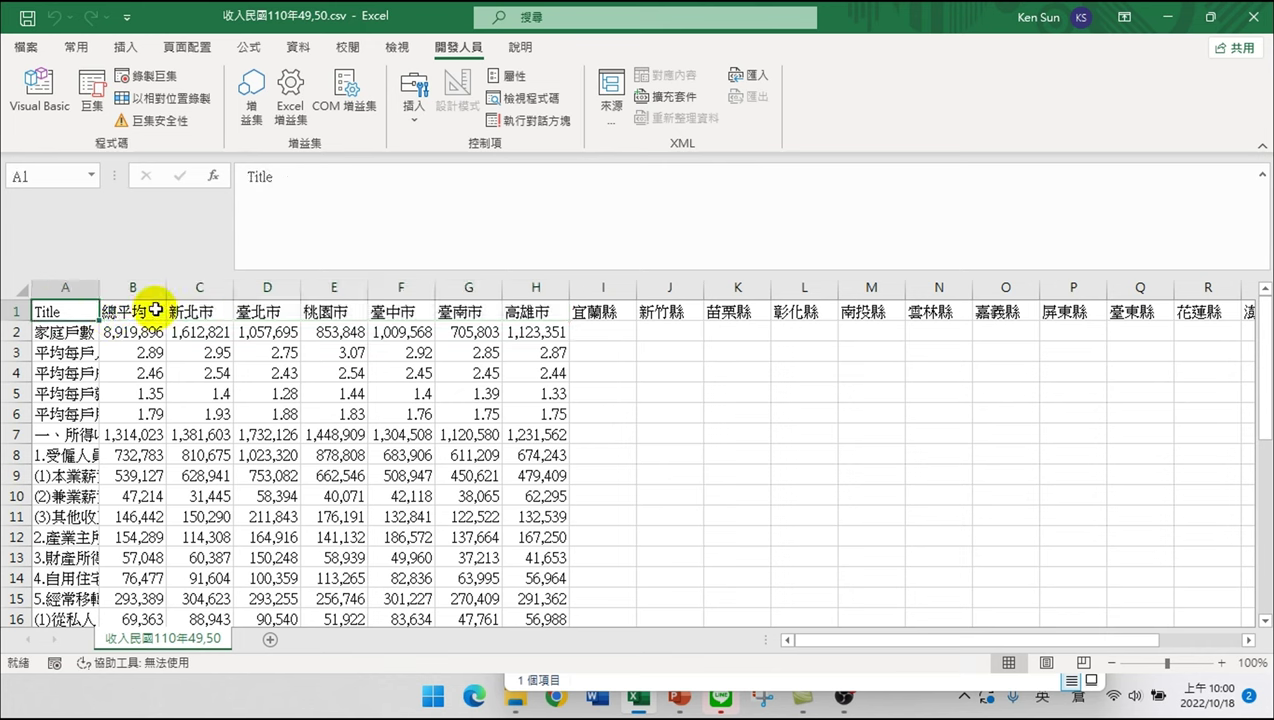
- Select the county headers I1:O1 and P1:V1, then A1:H1, and close the file
{"action": "left_click", "coordinate": [618, 312]}
{"action": "left_click_drag", "start_coordinate": [621, 312], "coordinate": [995, 312]}
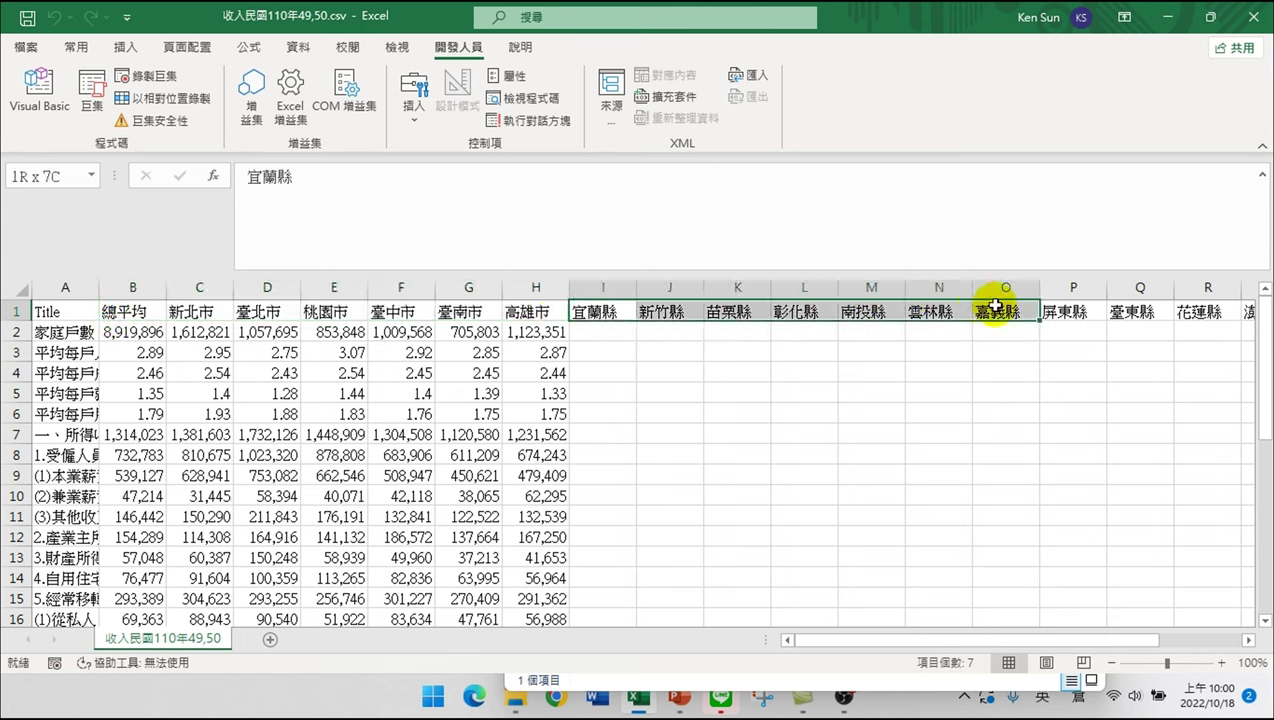
{"action": "left_click", "coordinate": [51, 308]}
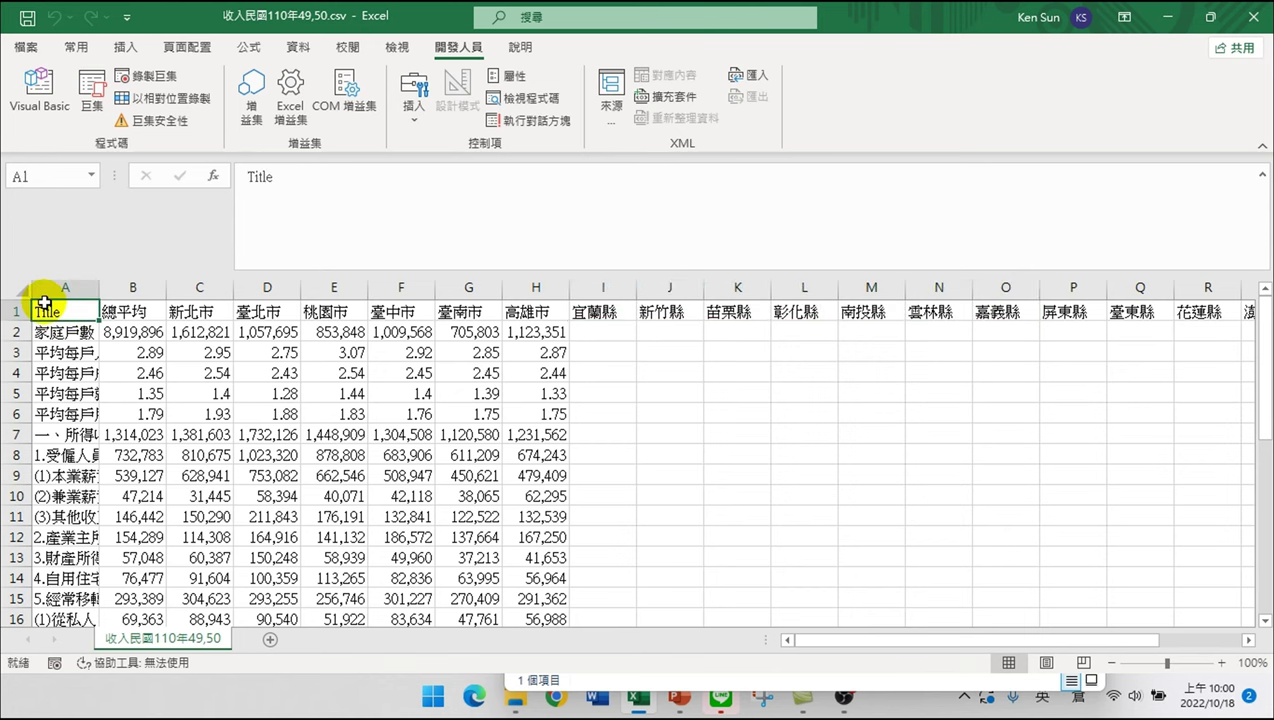
{"action": "left_click_drag", "start_coordinate": [1068, 312], "coordinate": [1132, 305]}
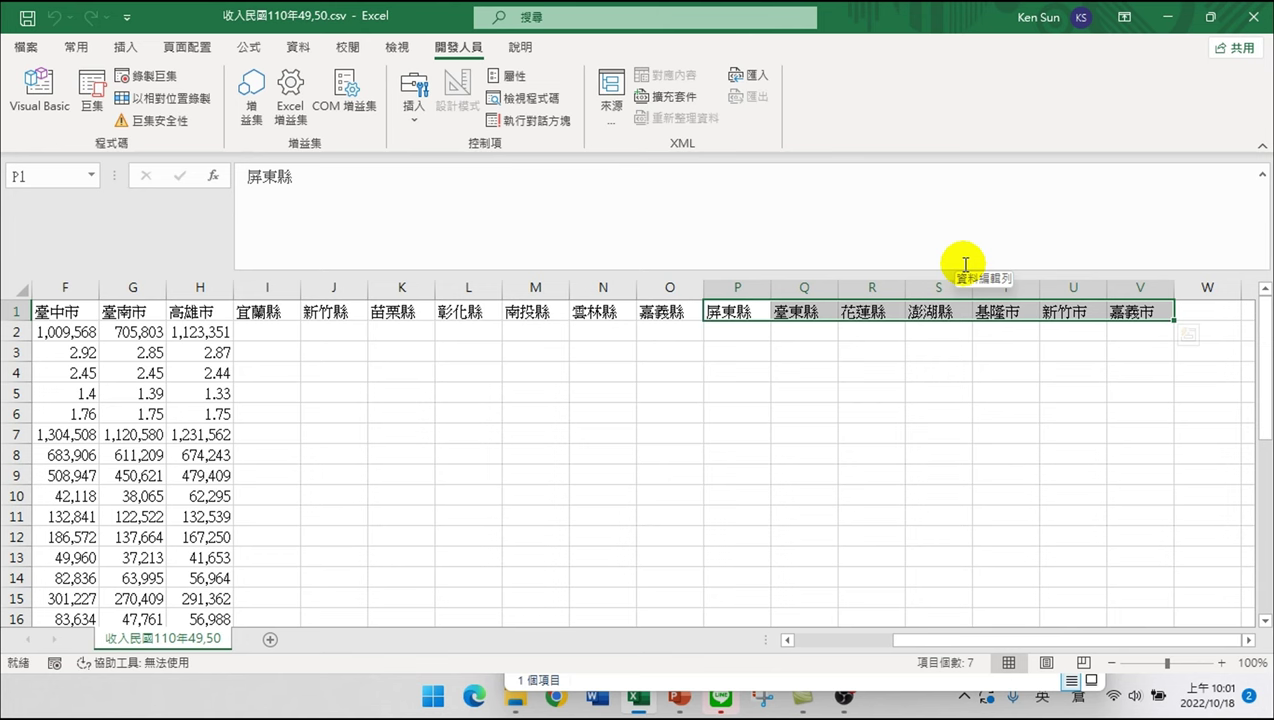
{"action": "left_click_drag", "start_coordinate": [968, 641], "coordinate": [762, 662]}
{"action": "left_click_drag", "start_coordinate": [63, 310], "coordinate": [537, 325]}
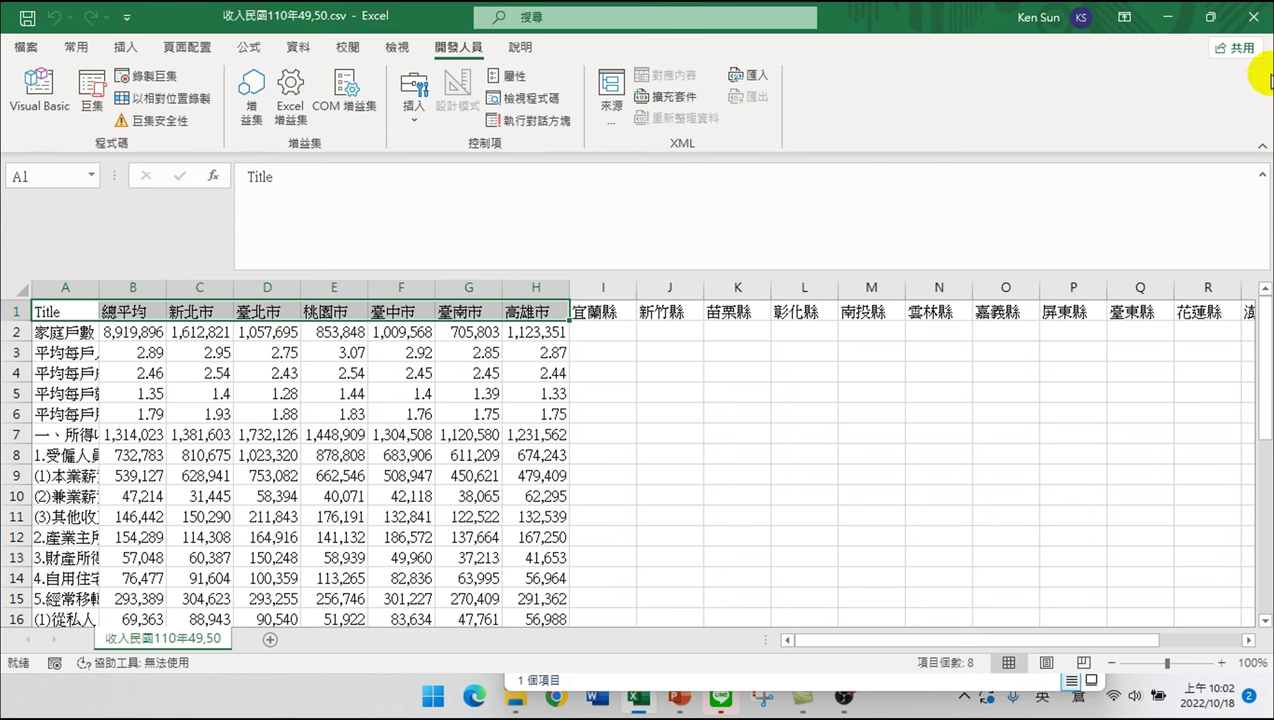
{"action": "left_click", "coordinate": [1253, 18]}
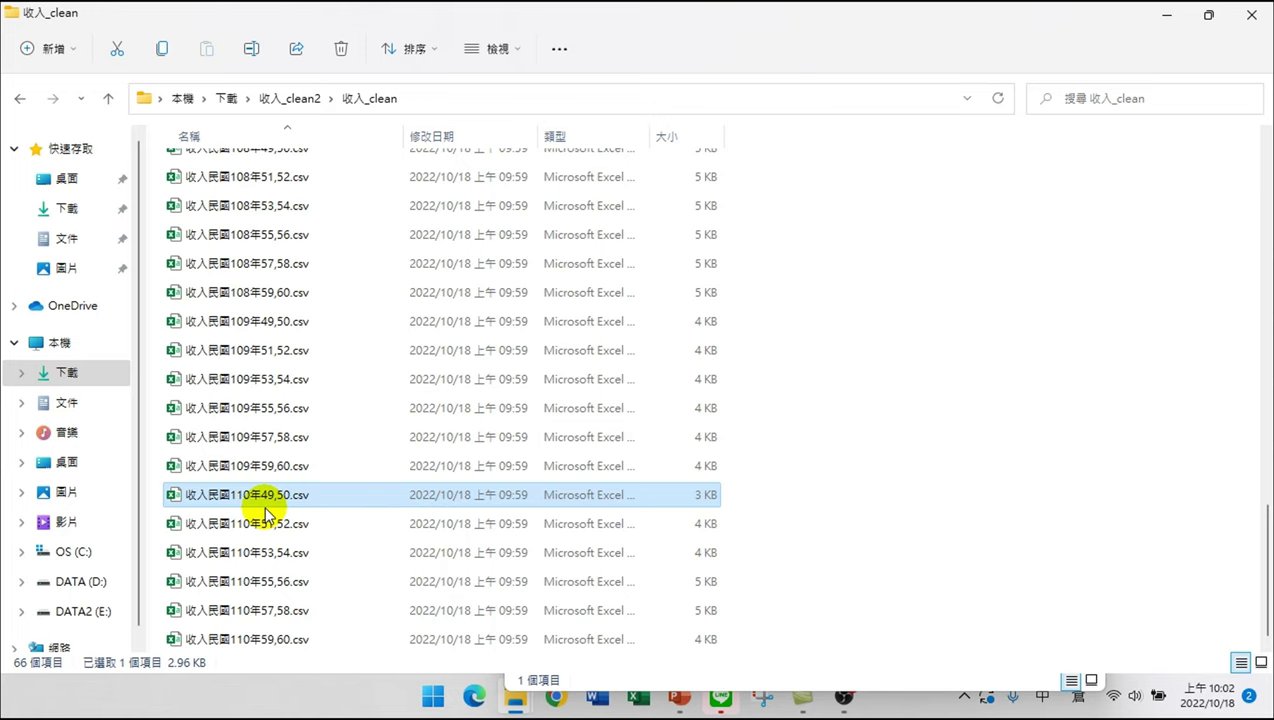
{"action": "scroll", "coordinate": [440, 355], "scroll_direction": "up", "scroll_amount": 16}
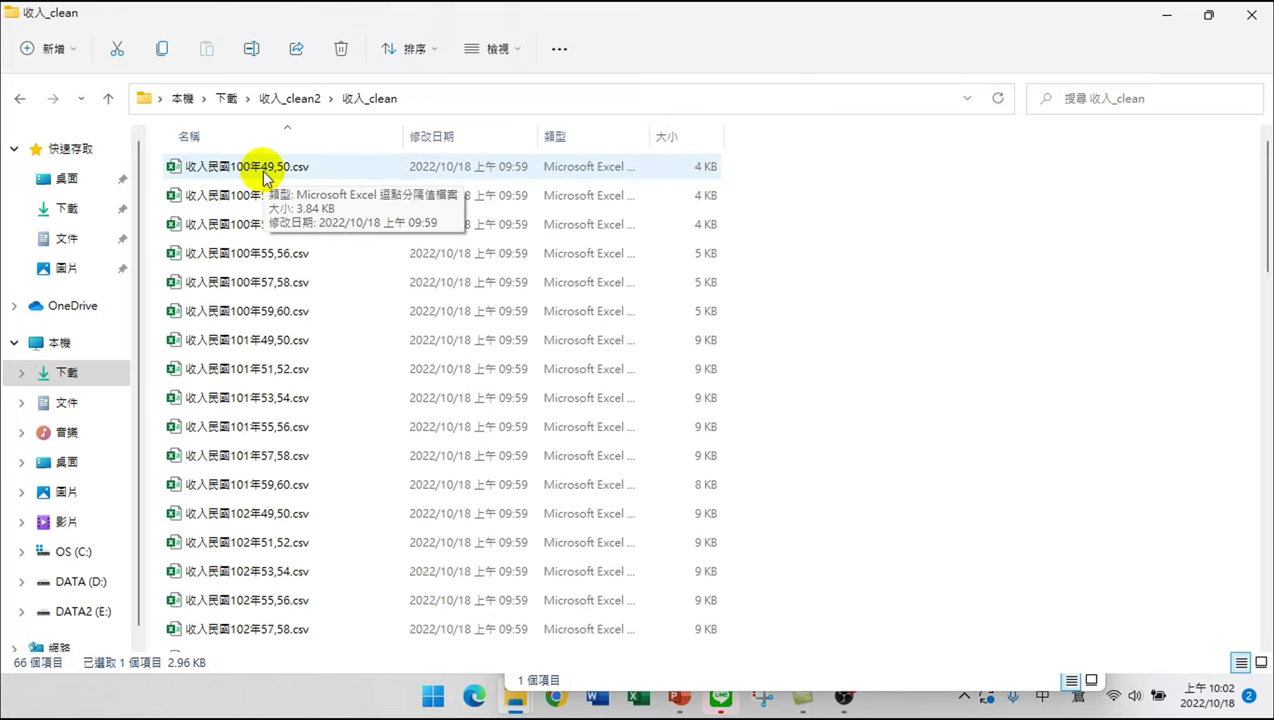
{"action": "scroll", "coordinate": [325, 566], "scroll_direction": "down", "scroll_amount": 5}
{"action": "scroll", "coordinate": [325, 566], "scroll_direction": "down", "scroll_amount": 10}
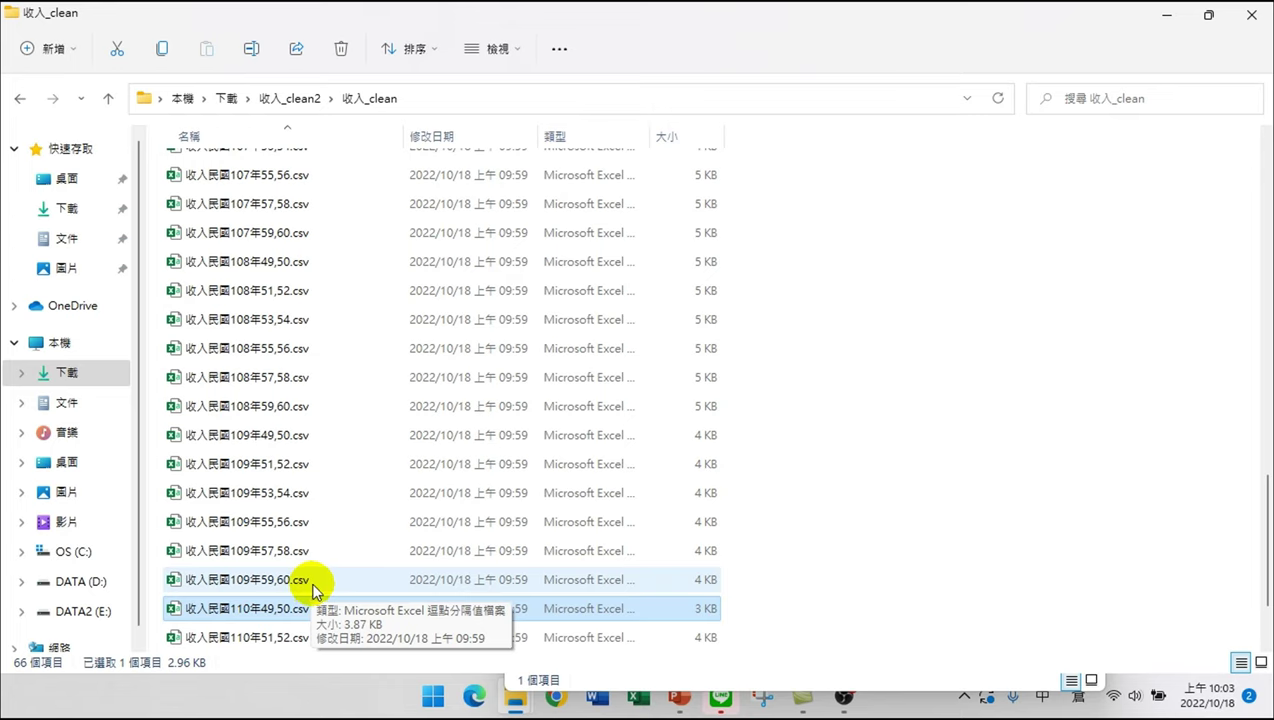
{"action": "scroll", "coordinate": [321, 583], "scroll_direction": "up", "scroll_amount": 15}
{"action": "left_click", "coordinate": [248, 176]}
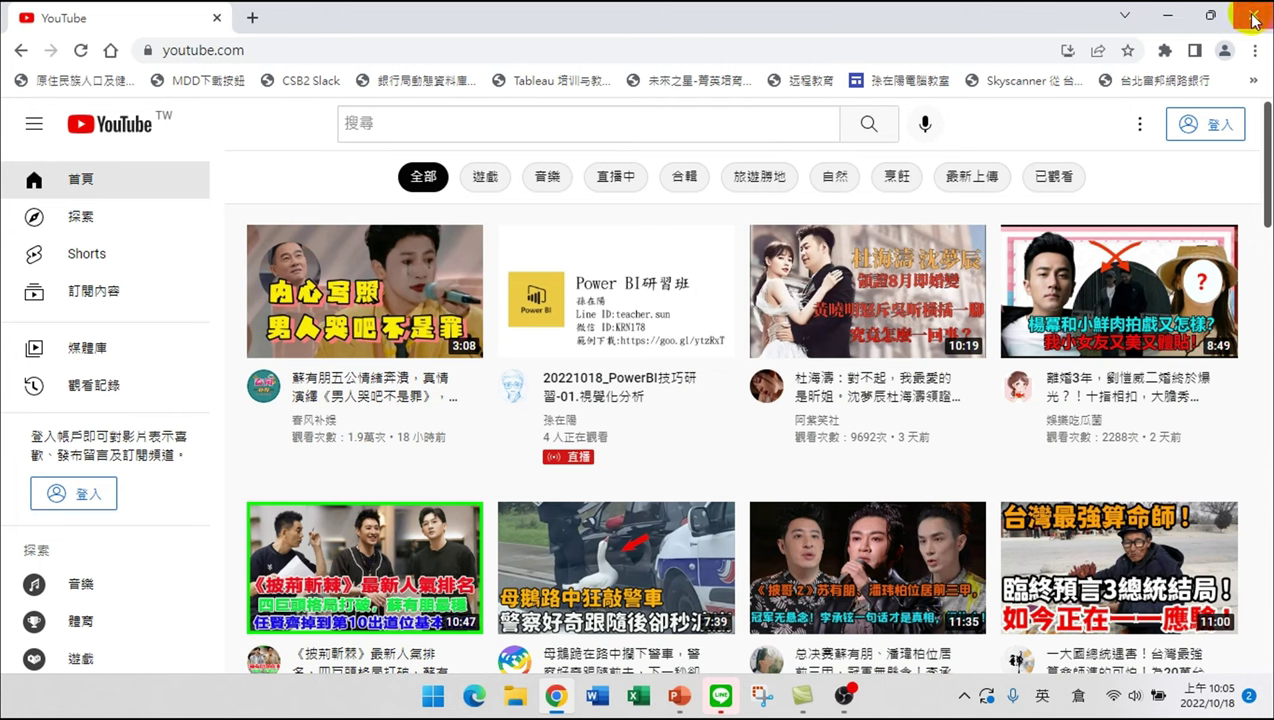
- Back in PowerPoint with English input, present the Power BI研習班 title slide full screen
{"action": "left_click", "coordinate": [1252, 14]}
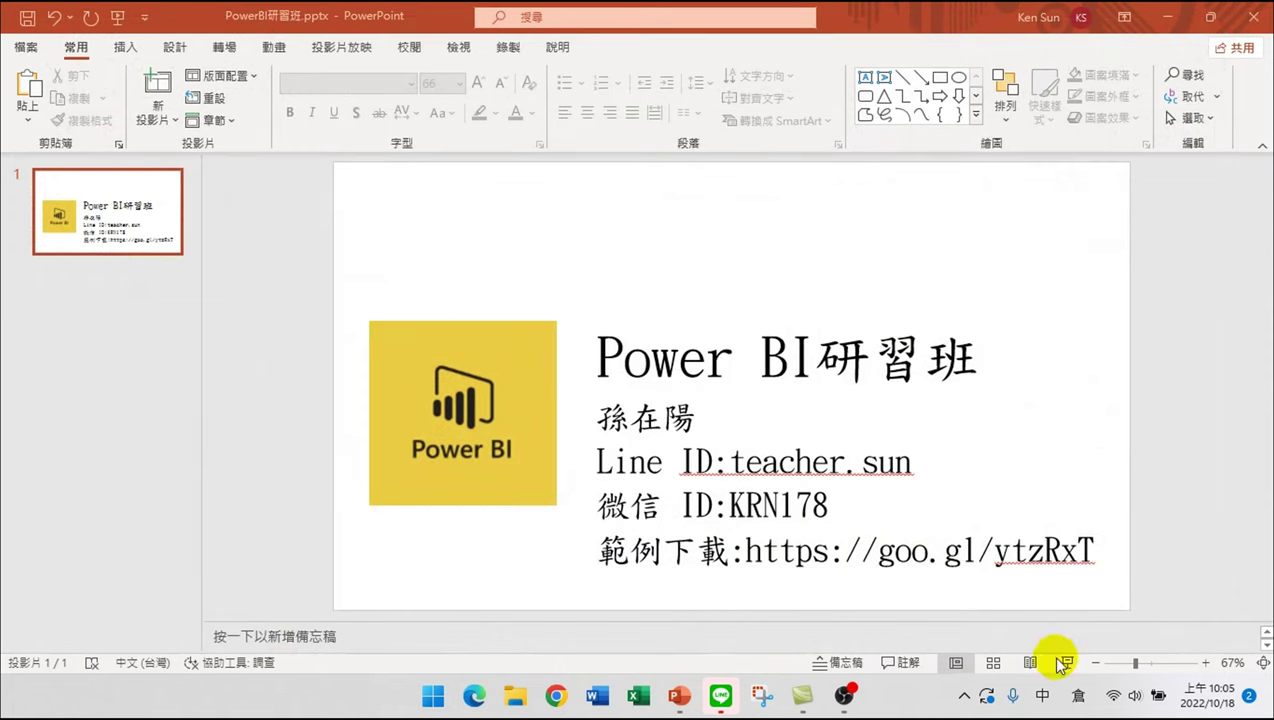
{"action": "key", "text": "shift"}
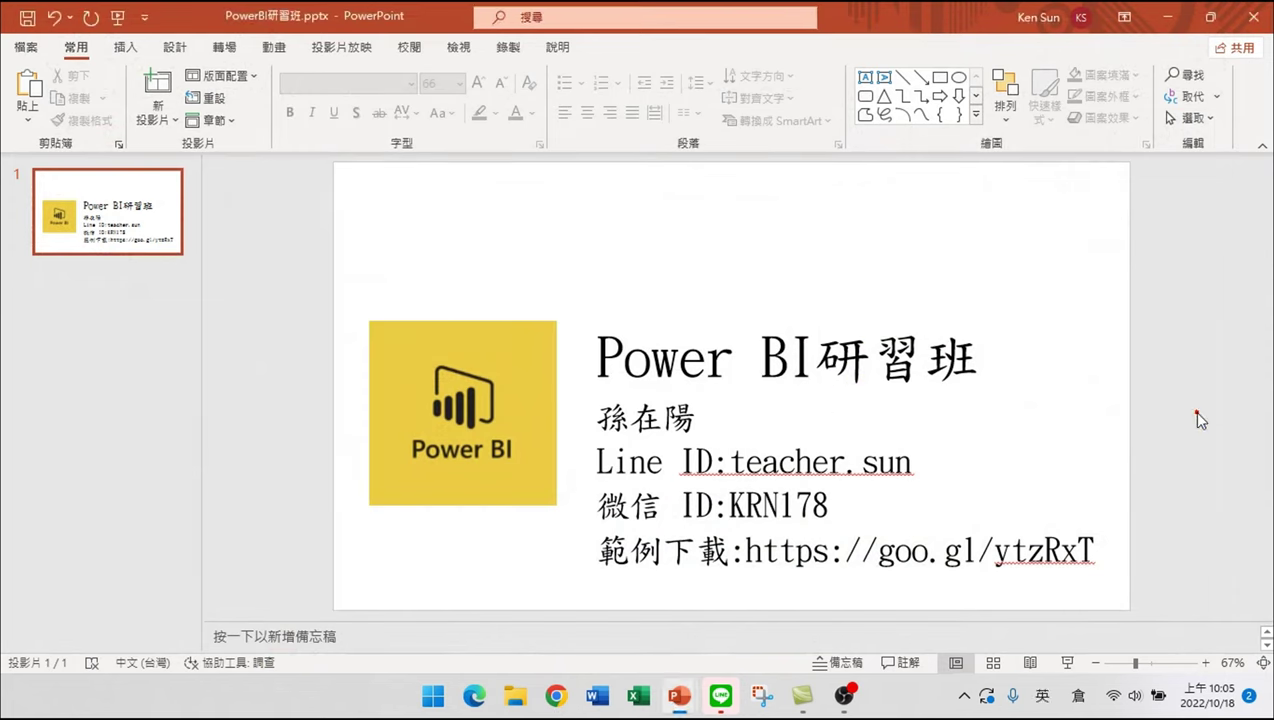
{"action": "left_click", "coordinate": [1066, 662]}
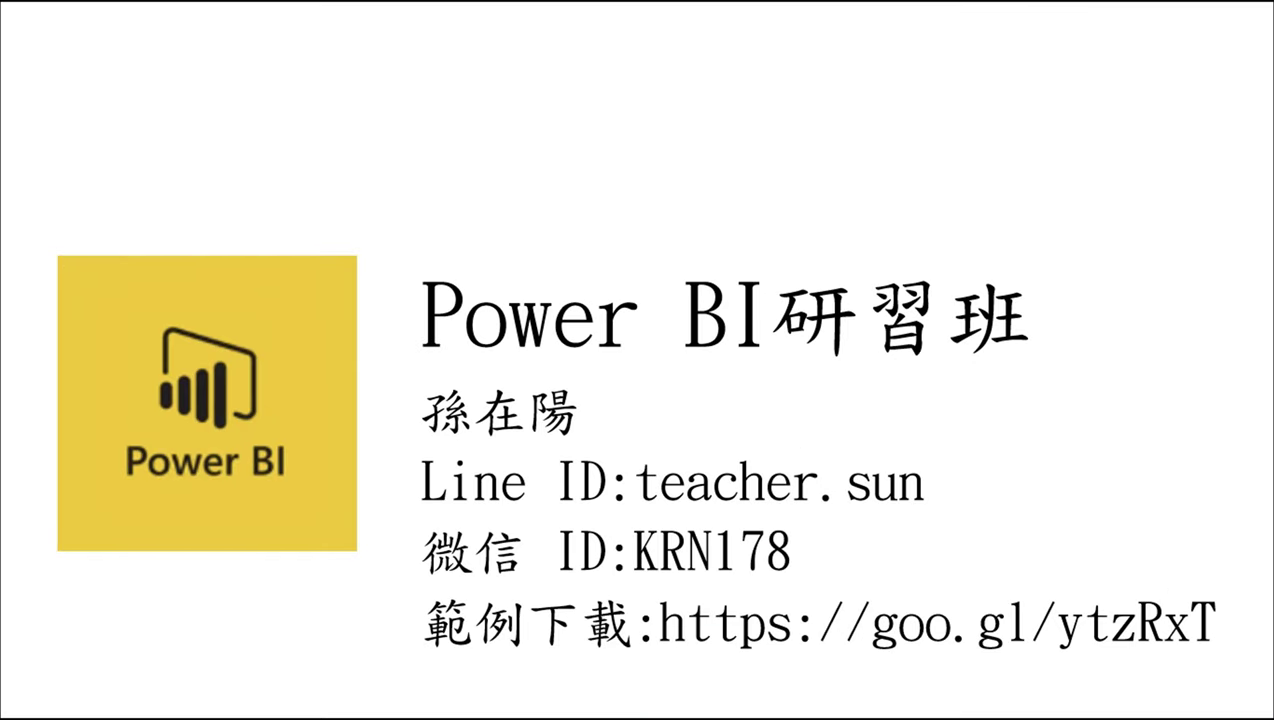
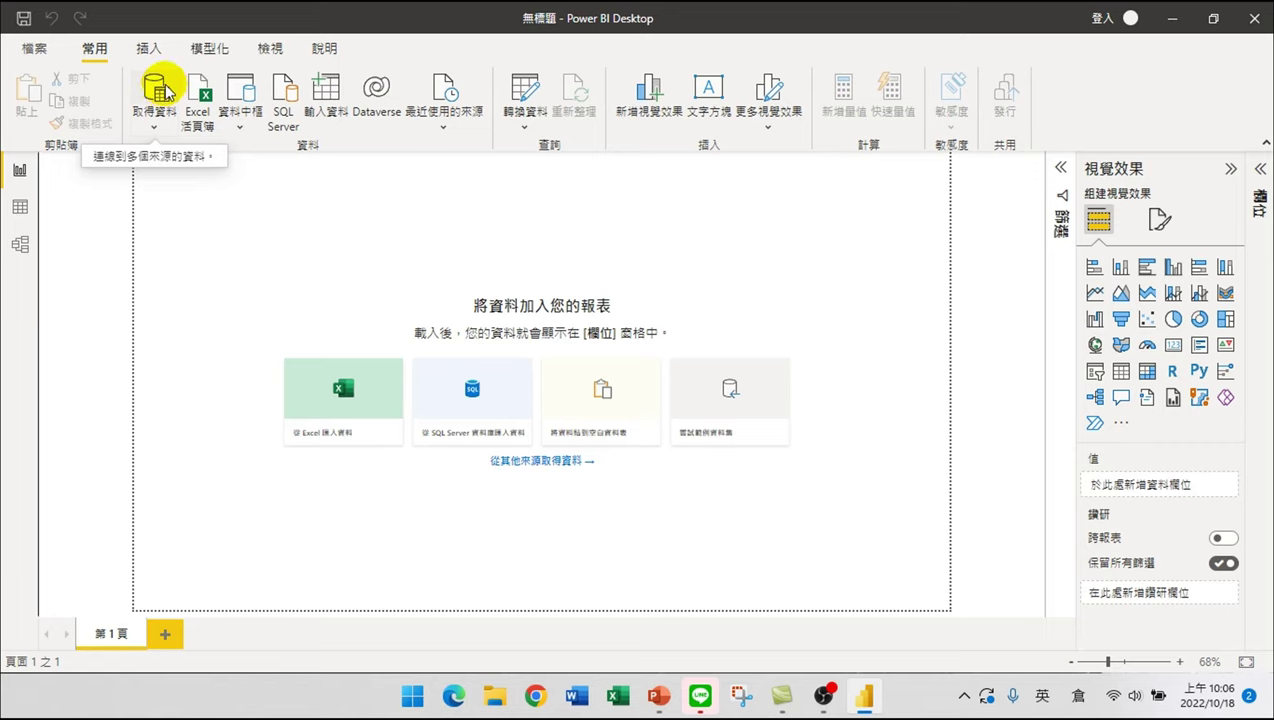
- Pick the Folder connector from Get Data's File sources and connect to it
{"action": "left_click", "coordinate": [157, 88]}
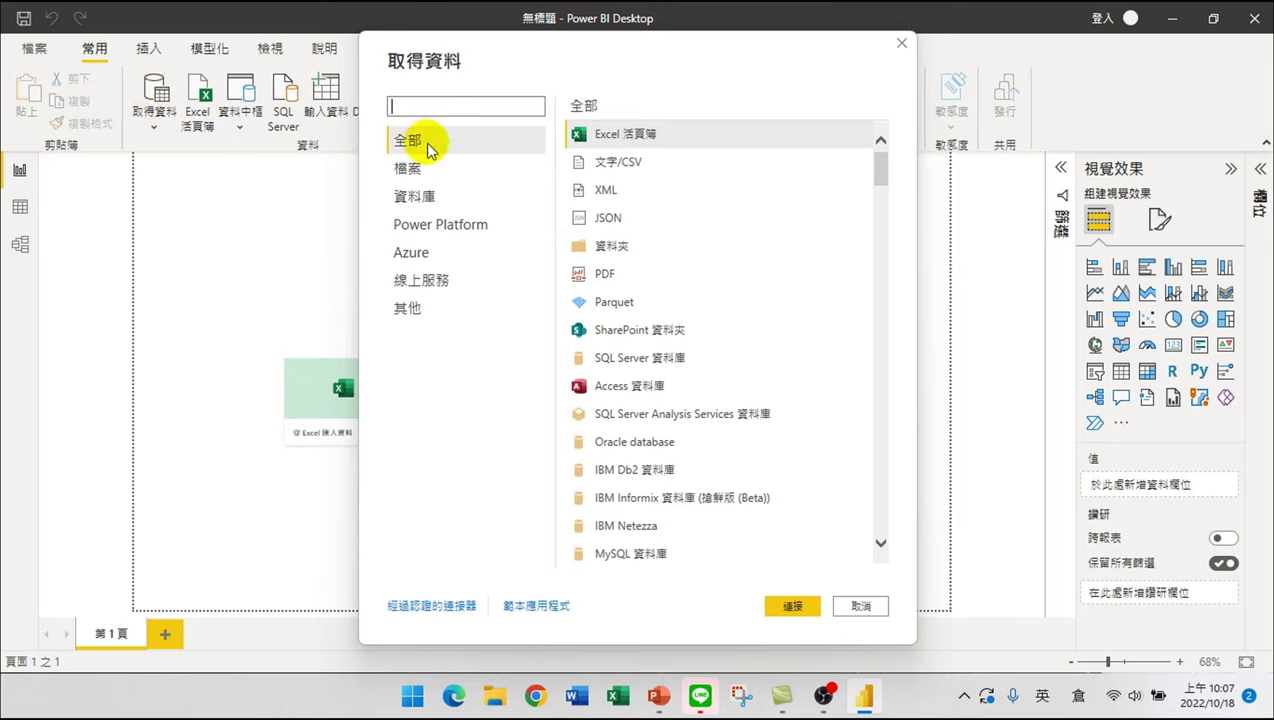
{"action": "left_click", "coordinate": [409, 170]}
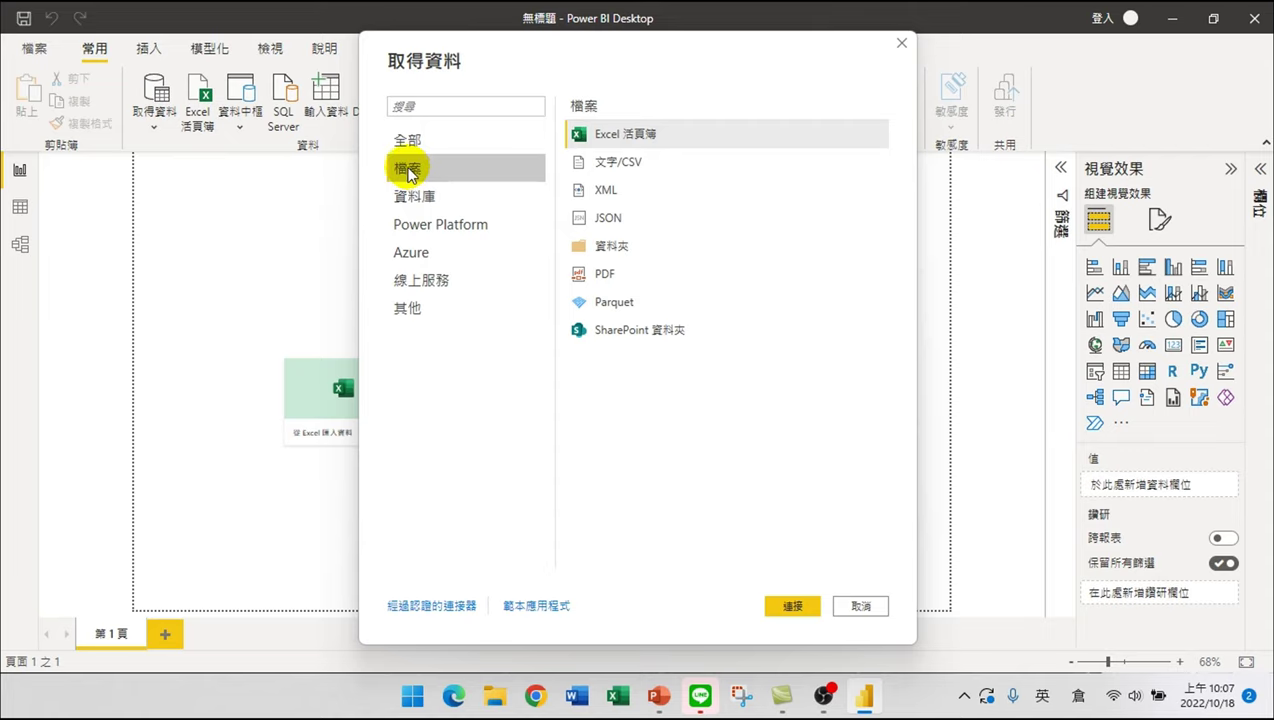
{"action": "left_click", "coordinate": [616, 250]}
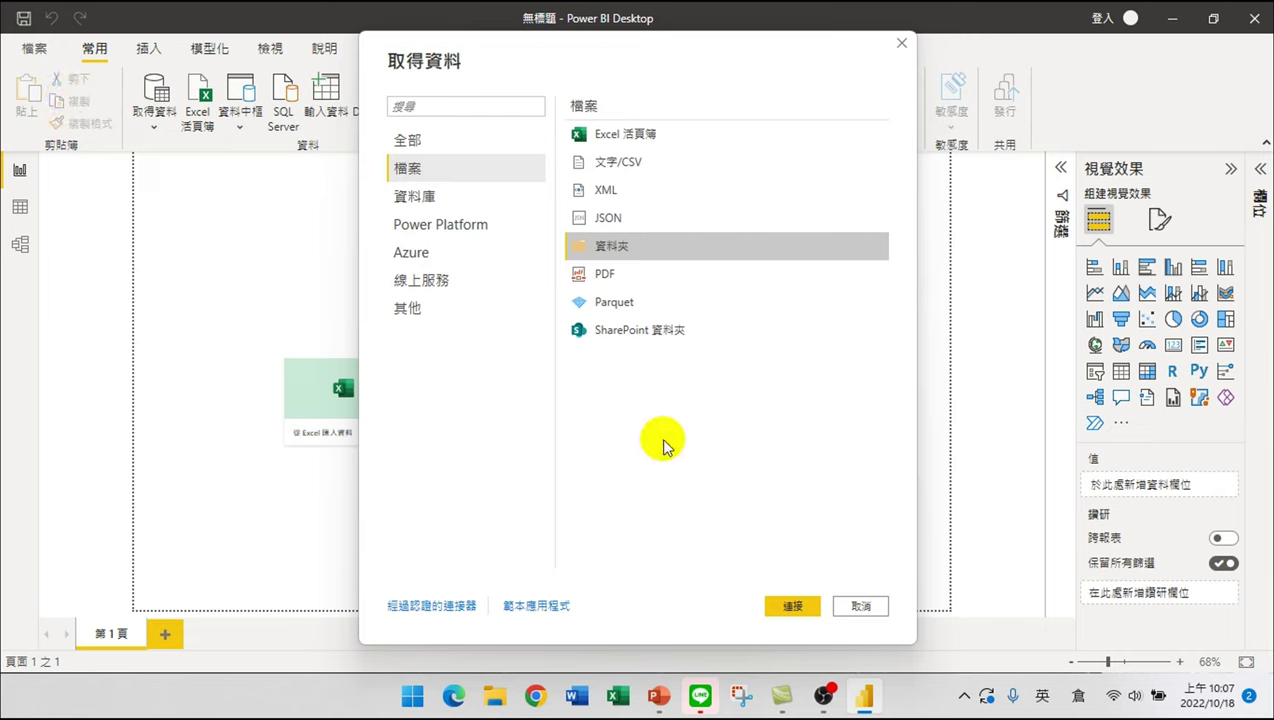
{"action": "left_click", "coordinate": [786, 604]}
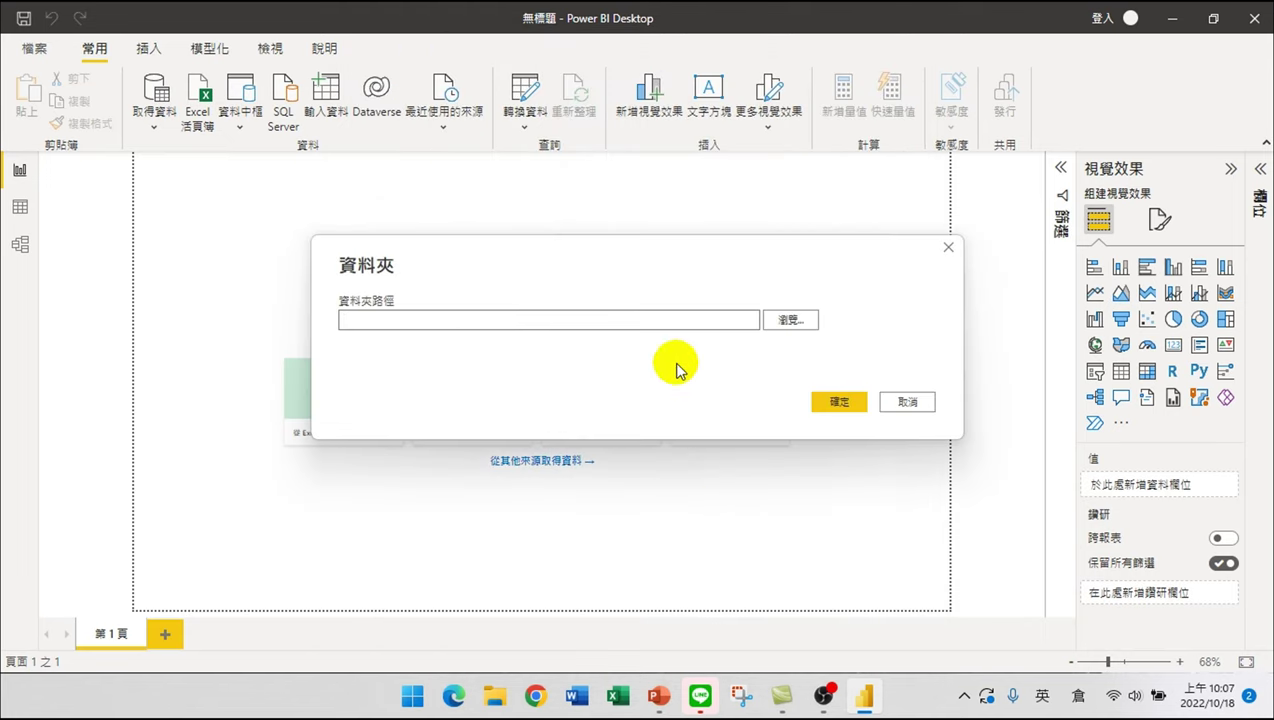
- Browse to This PC > Downloads > 收入_clean2 > 收入_clean and confirm it as the folder path
{"action": "left_click", "coordinate": [798, 320]}
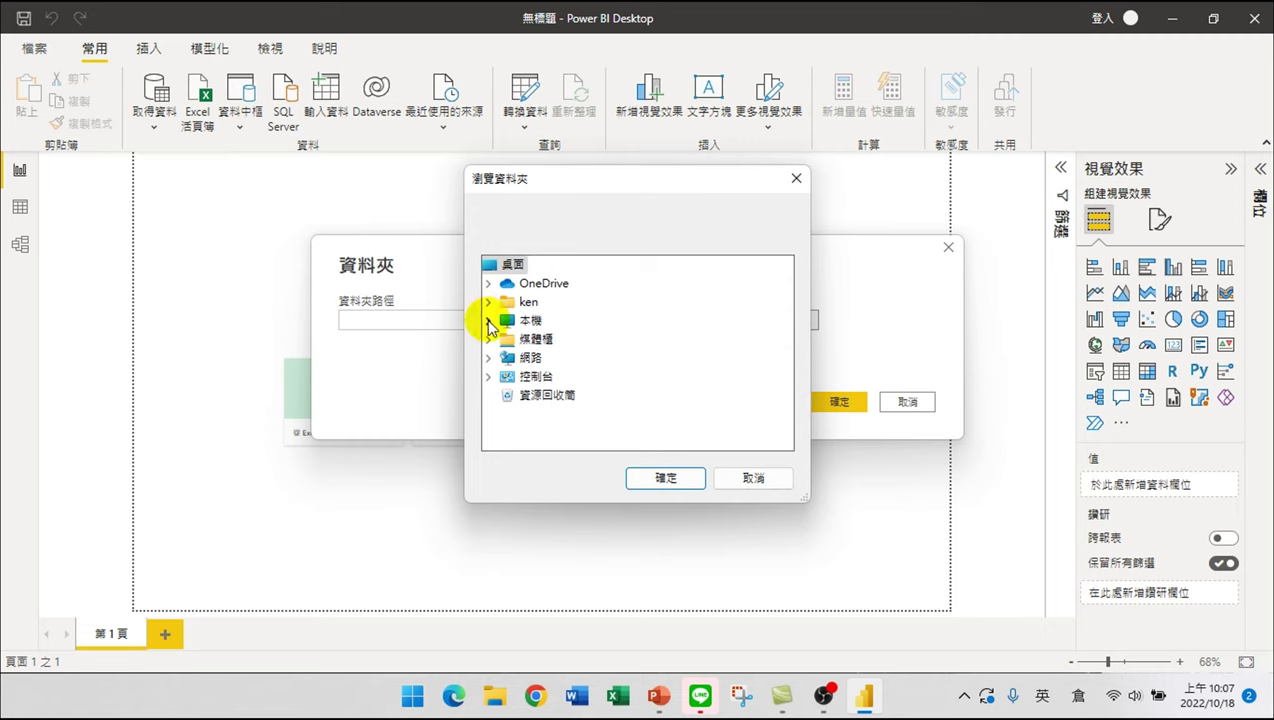
{"action": "left_click", "coordinate": [489, 322]}
{"action": "left_click", "coordinate": [506, 284]}
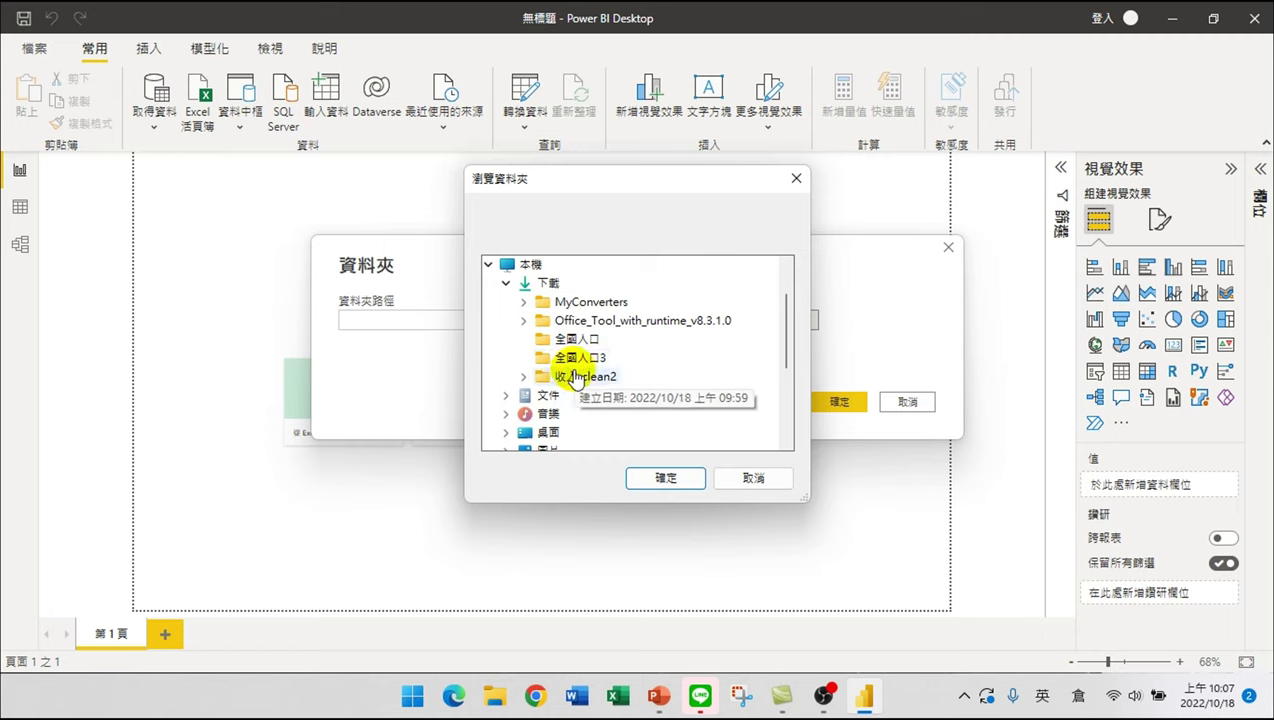
{"action": "left_click", "coordinate": [524, 377]}
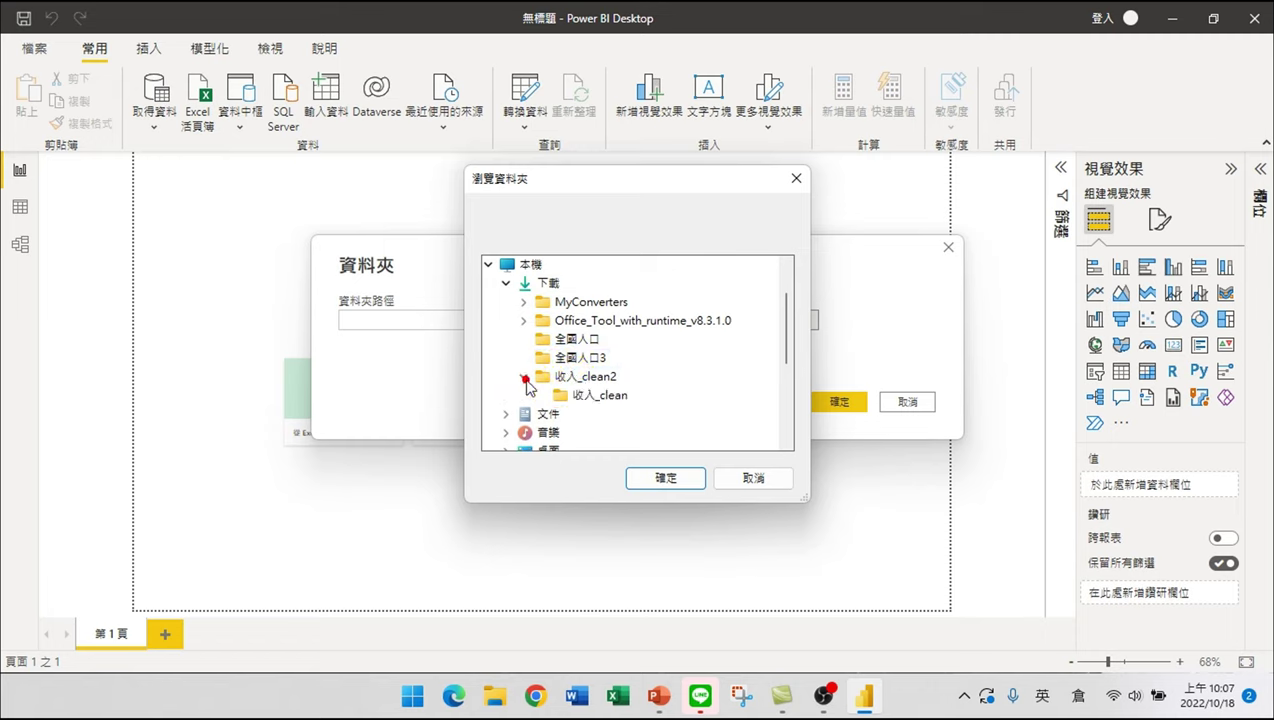
{"action": "left_click", "coordinate": [612, 398]}
{"action": "left_click", "coordinate": [663, 478]}
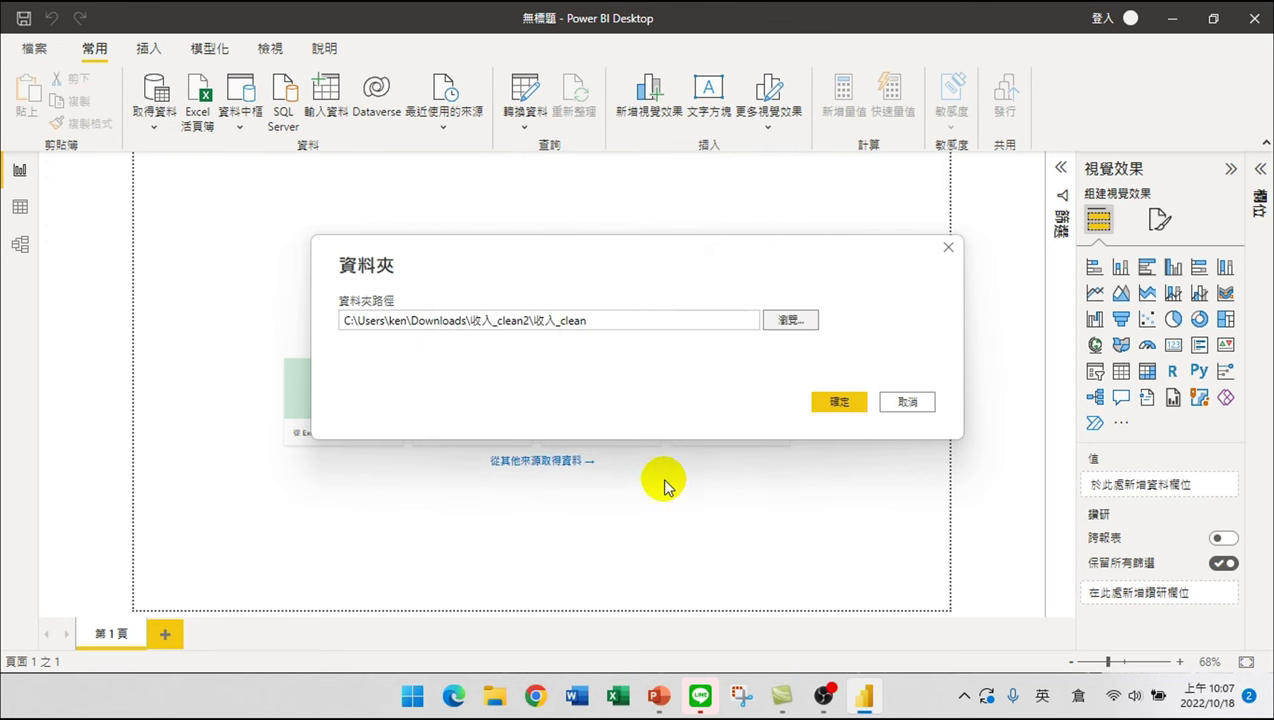
{"action": "left_click", "coordinate": [838, 404]}
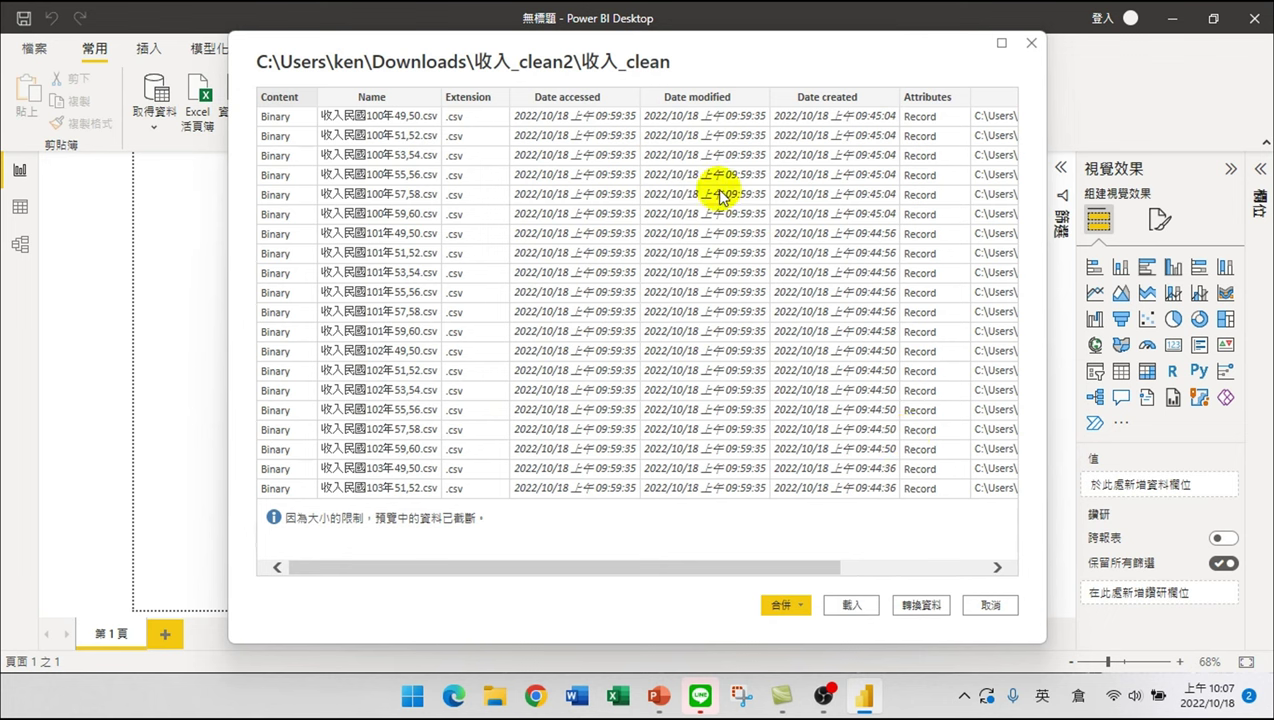
- Choose Combine & Load from the Combine dropdown
{"action": "left_click", "coordinate": [791, 607]}
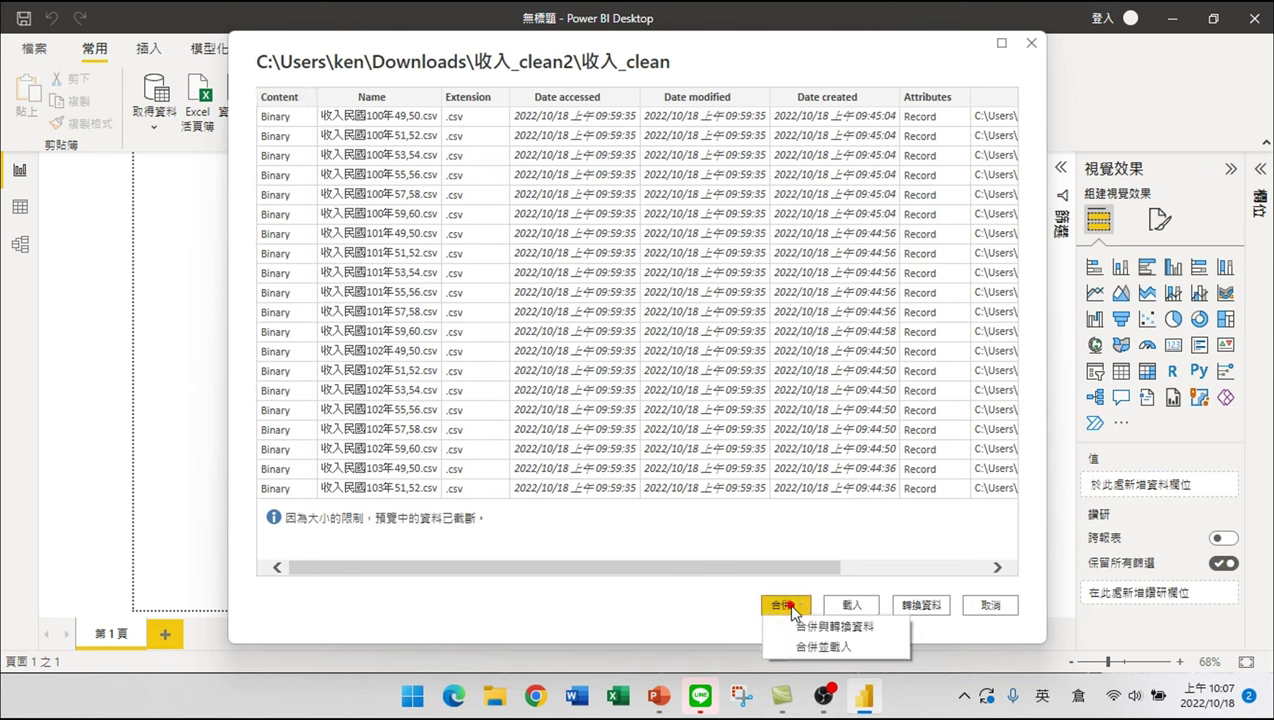
{"action": "left_click", "coordinate": [816, 648]}
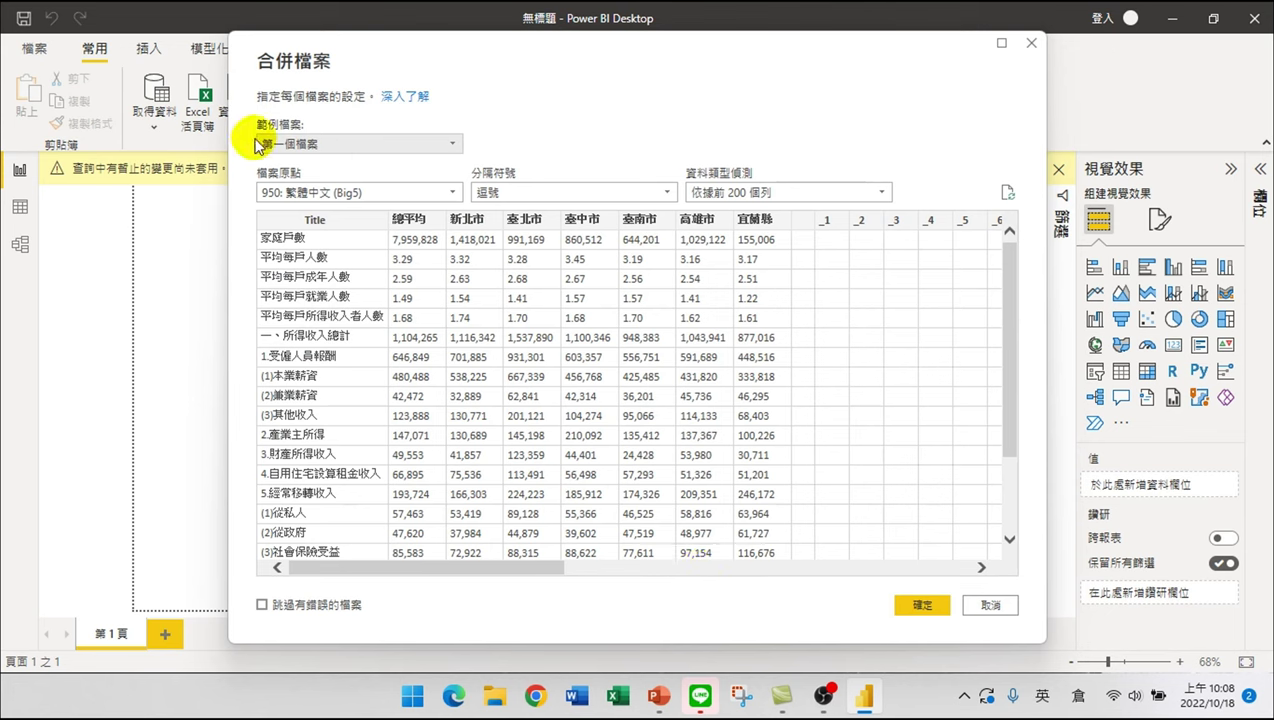
- Set 收入民國110年49,50.csv as the sample file and accept the combine settings
{"action": "left_click", "coordinate": [450, 143]}
{"action": "scroll", "coordinate": [397, 343], "scroll_direction": "down", "scroll_amount": 5}
{"action": "scroll", "coordinate": [397, 343], "scroll_direction": "down", "scroll_amount": 12}
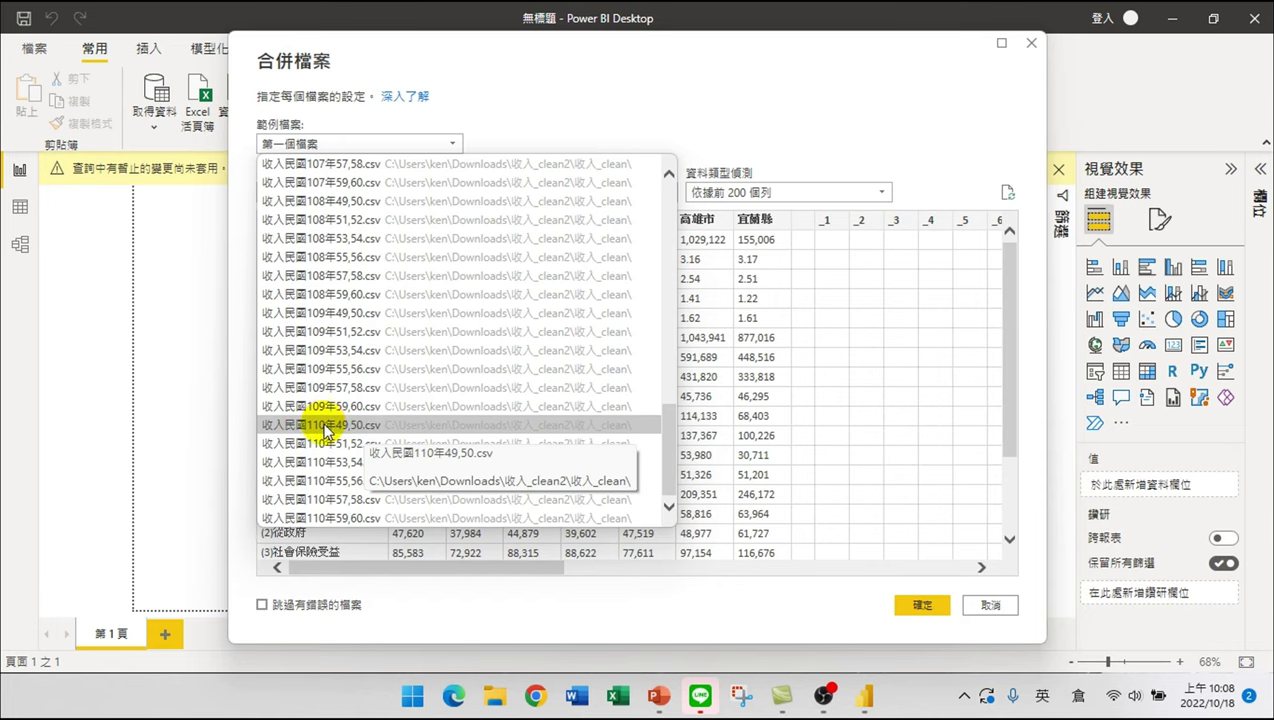
{"action": "left_click", "coordinate": [330, 428]}
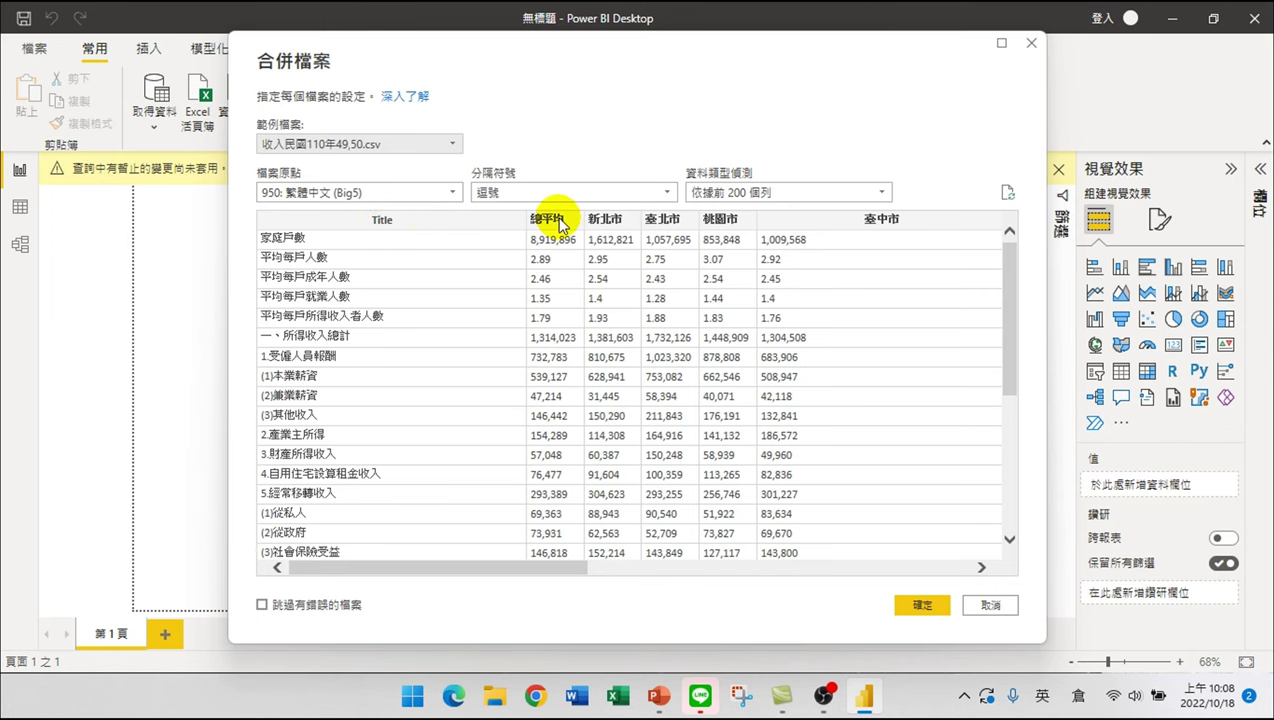
{"action": "left_click_drag", "start_coordinate": [530, 568], "coordinate": [930, 606]}
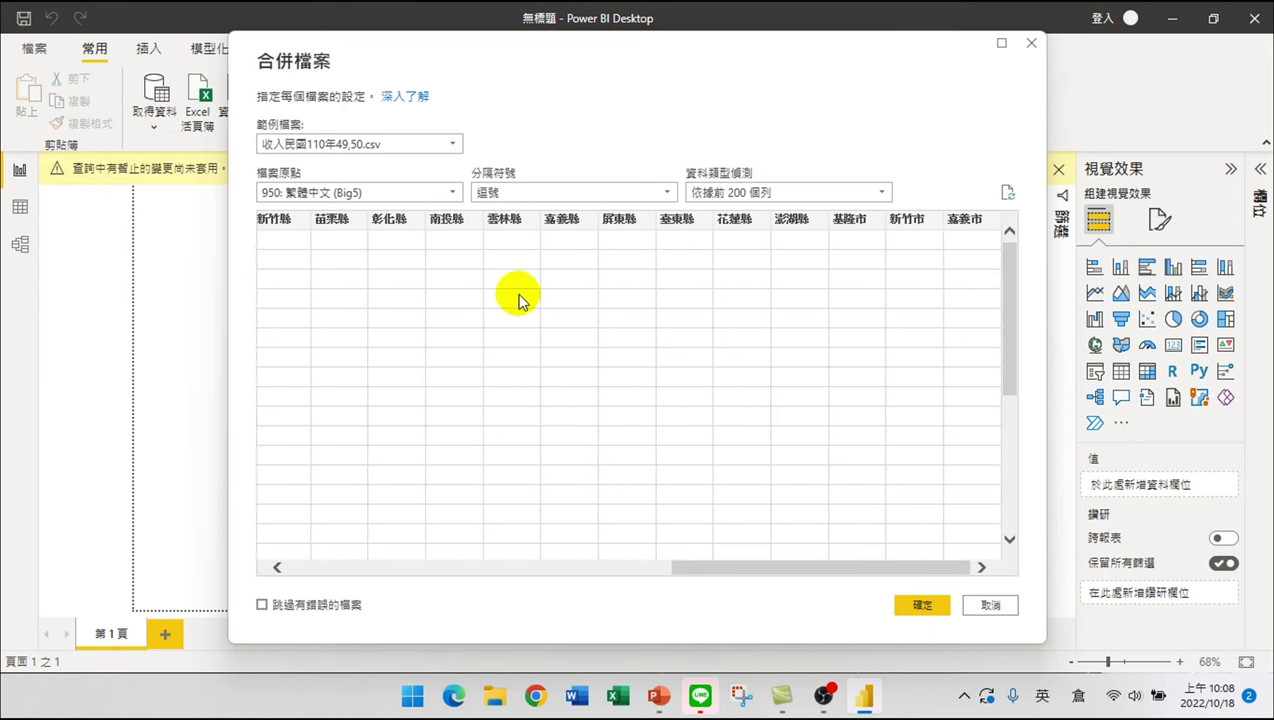
{"action": "left_click", "coordinate": [920, 605]}
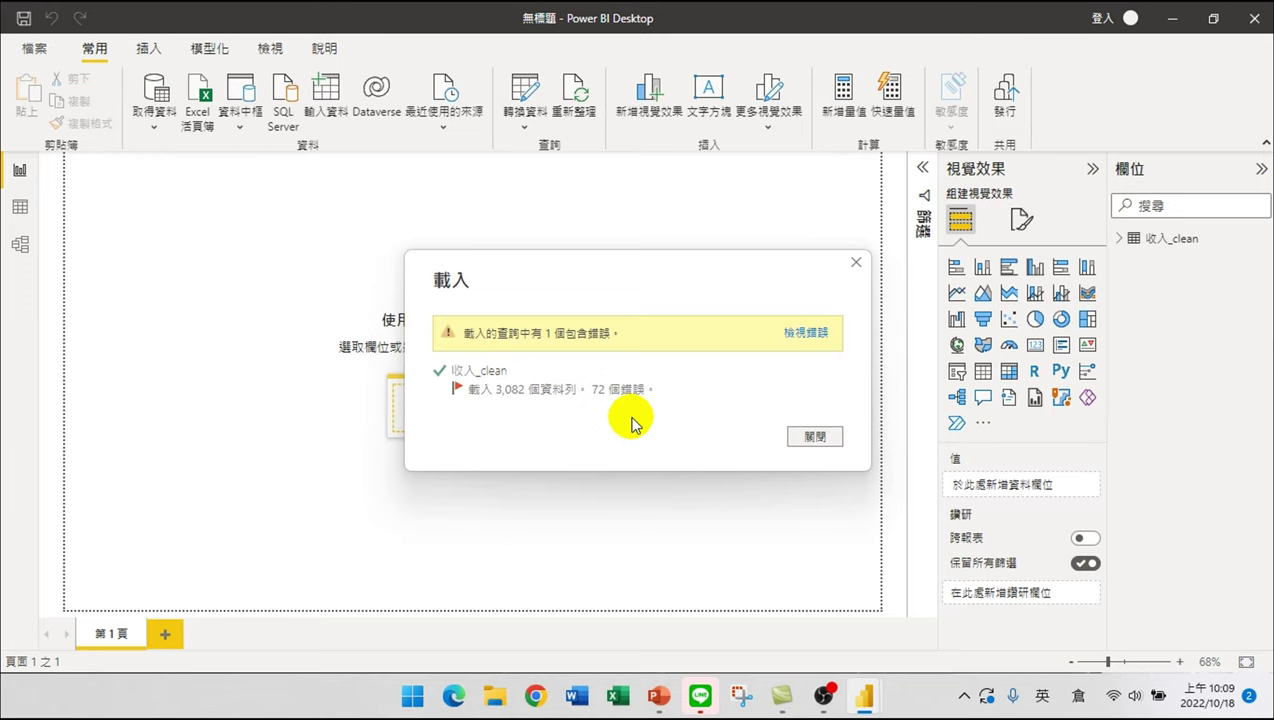
- Close the load summary and expand 收入_clean in the Fields pane
{"action": "left_click", "coordinate": [812, 438]}
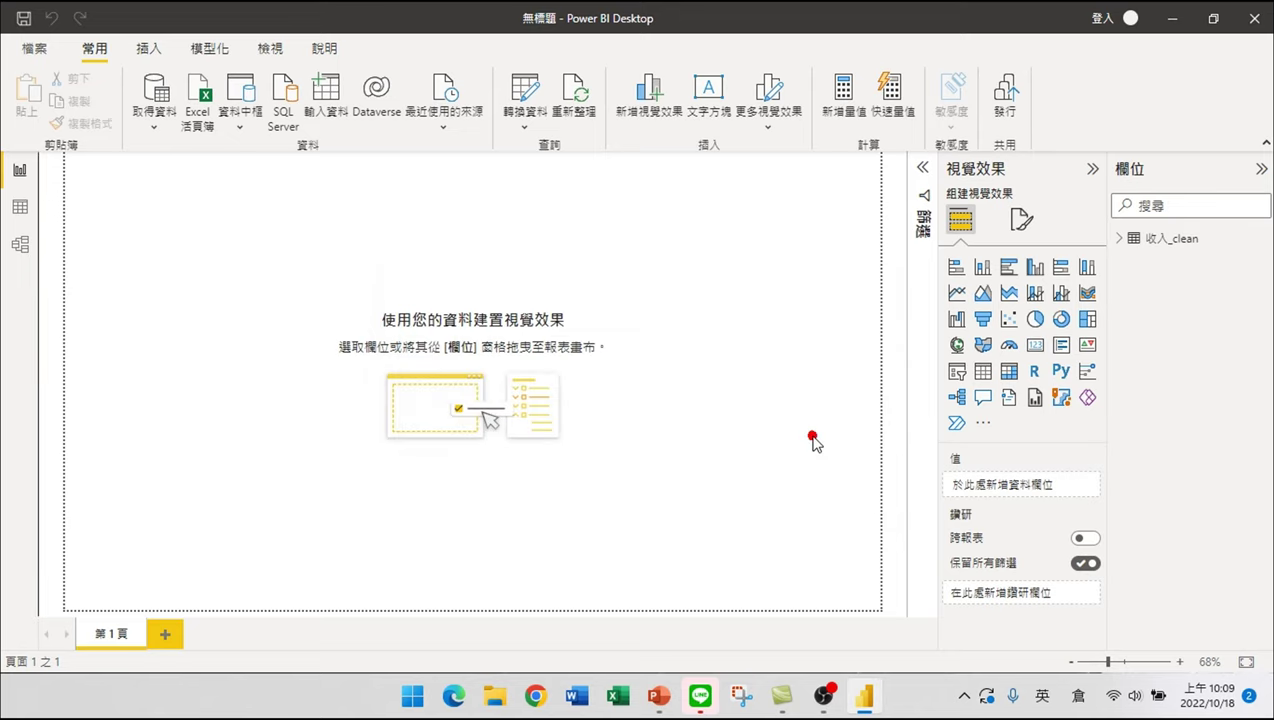
{"action": "left_click", "coordinate": [1120, 239]}
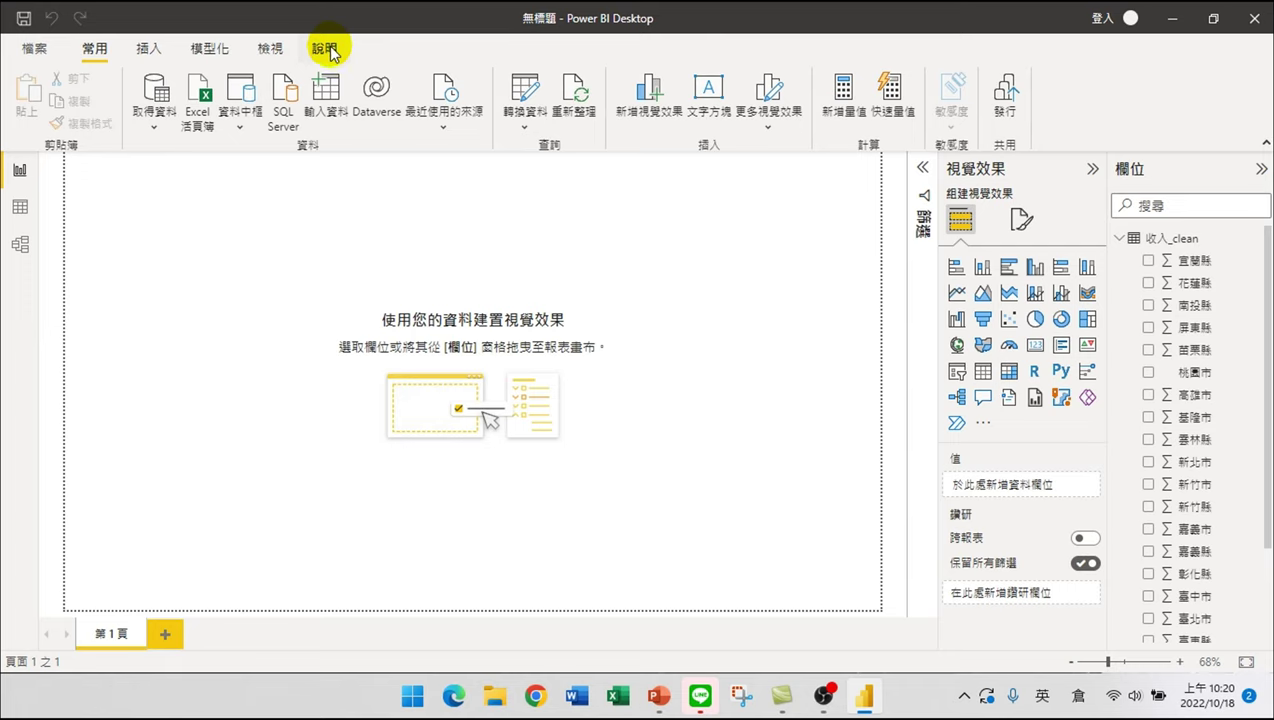
{"action": "left_click", "coordinate": [209, 50]}
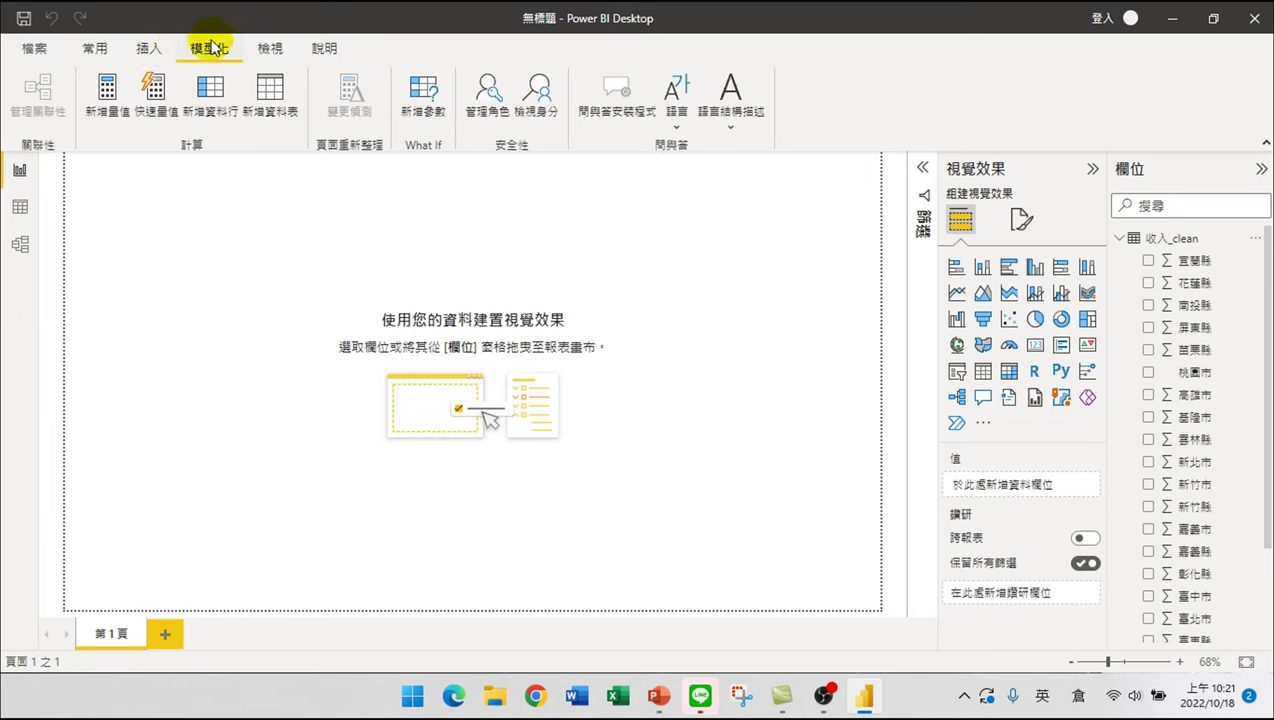
{"action": "left_click", "coordinate": [92, 50]}
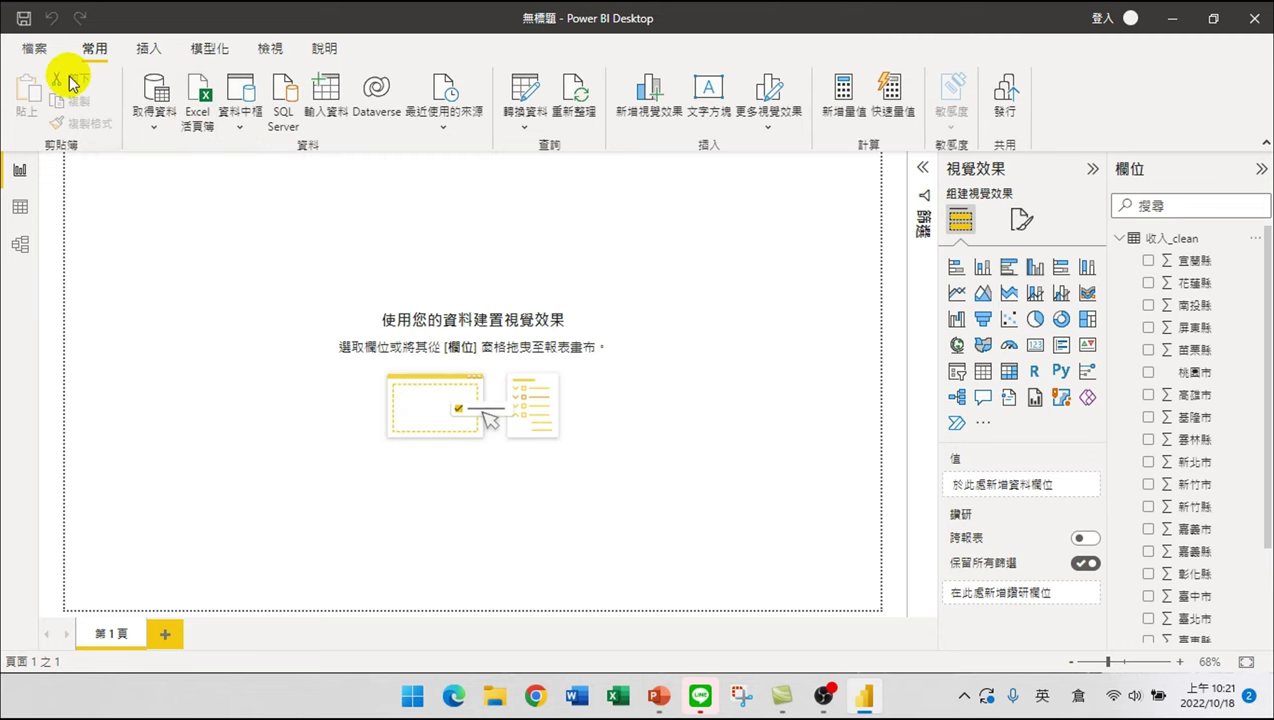
{"action": "left_click", "coordinate": [148, 50]}
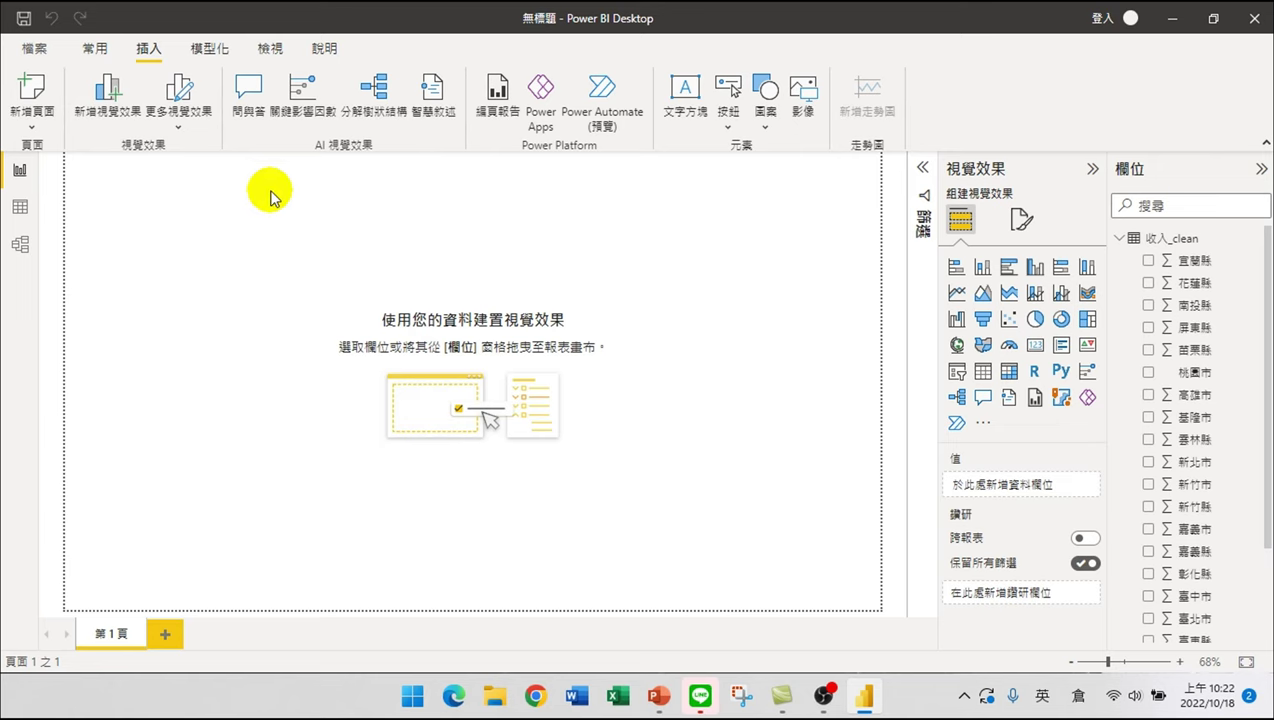
{"action": "left_click", "coordinate": [95, 50]}
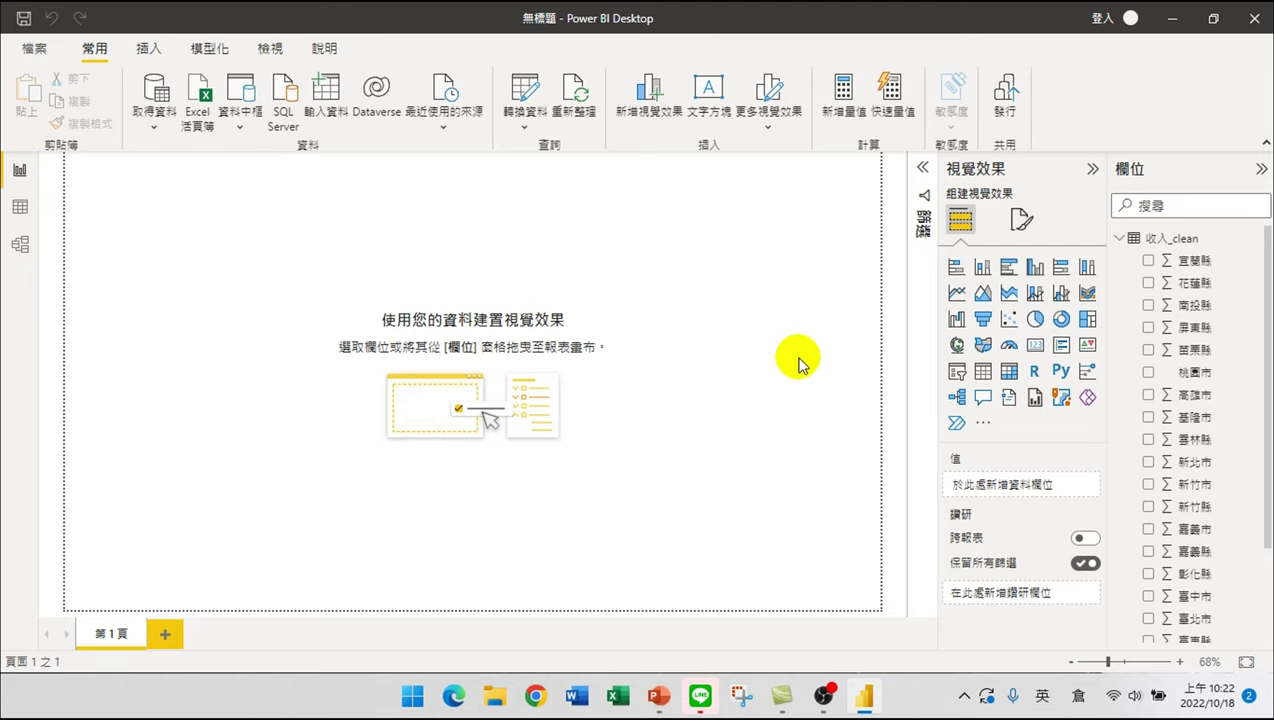
- Switch to Data view and browse the rows of the 收入_clean table
{"action": "left_click", "coordinate": [20, 206]}
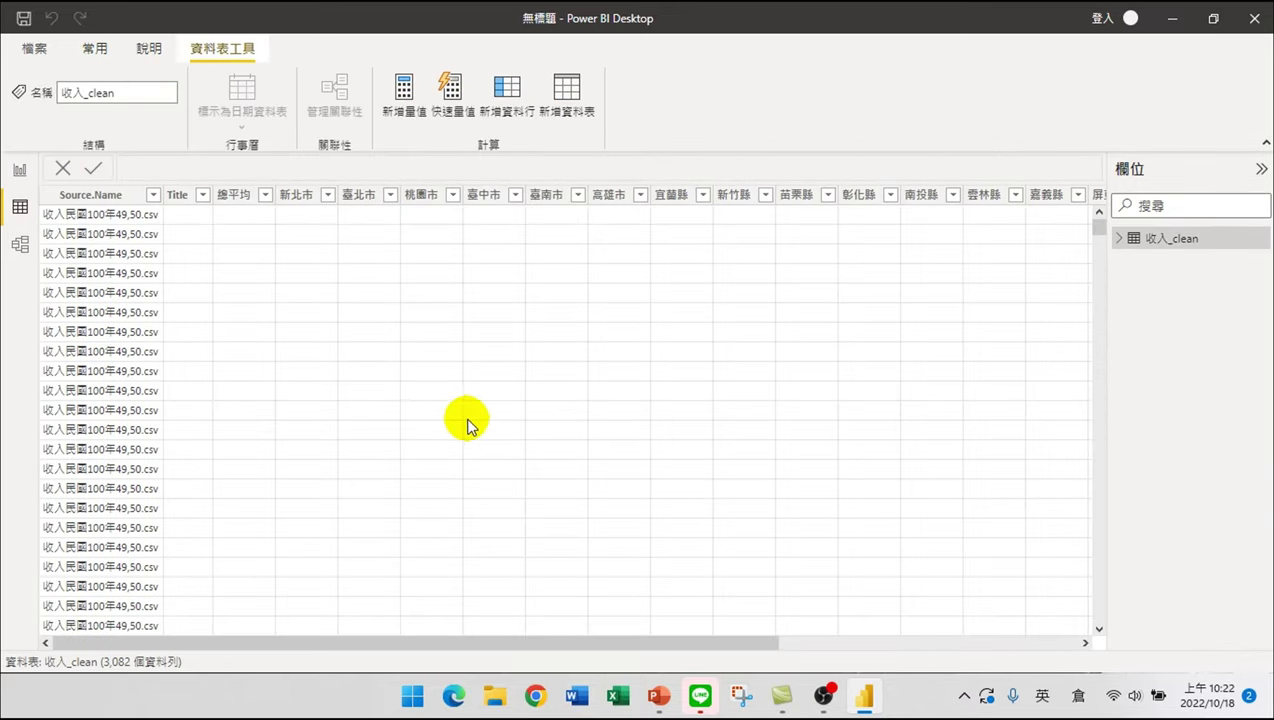
{"action": "scroll", "coordinate": [475, 435], "scroll_direction": "down", "scroll_amount": 5}
{"action": "scroll", "coordinate": [480, 442], "scroll_direction": "up", "scroll_amount": 4}
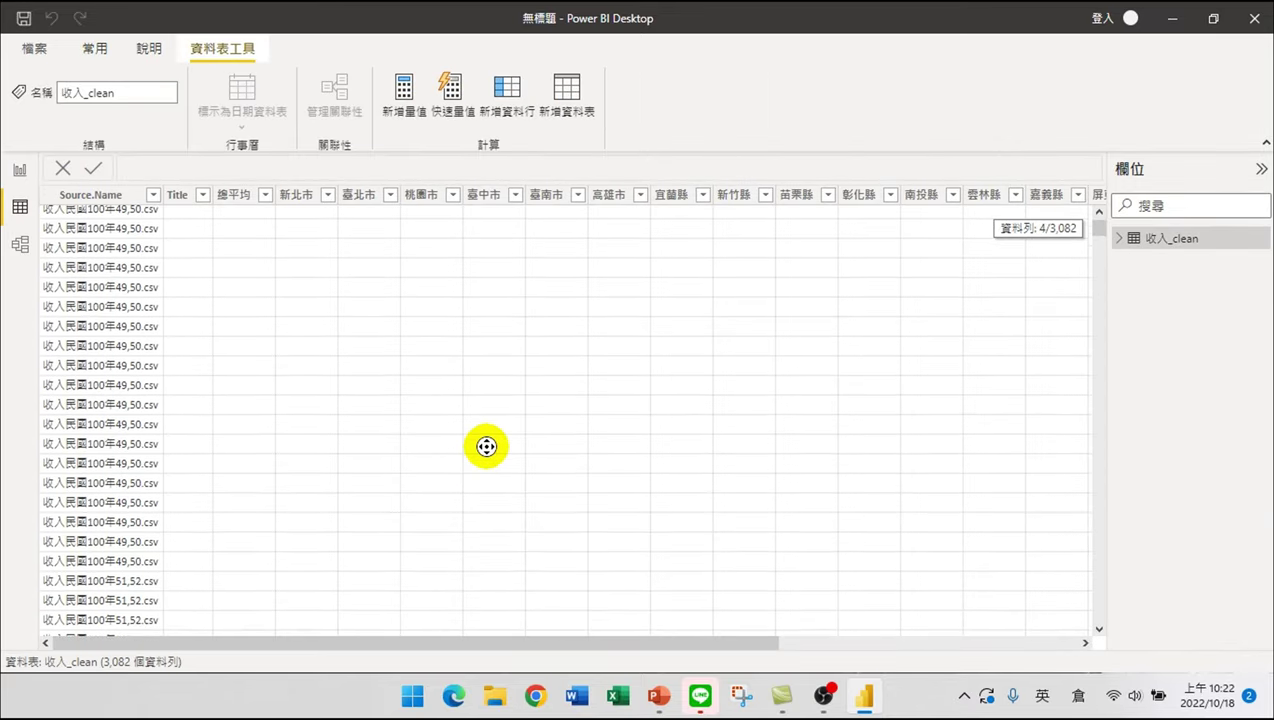
{"action": "scroll", "coordinate": [631, 384], "scroll_direction": "right", "scroll_amount": 5}
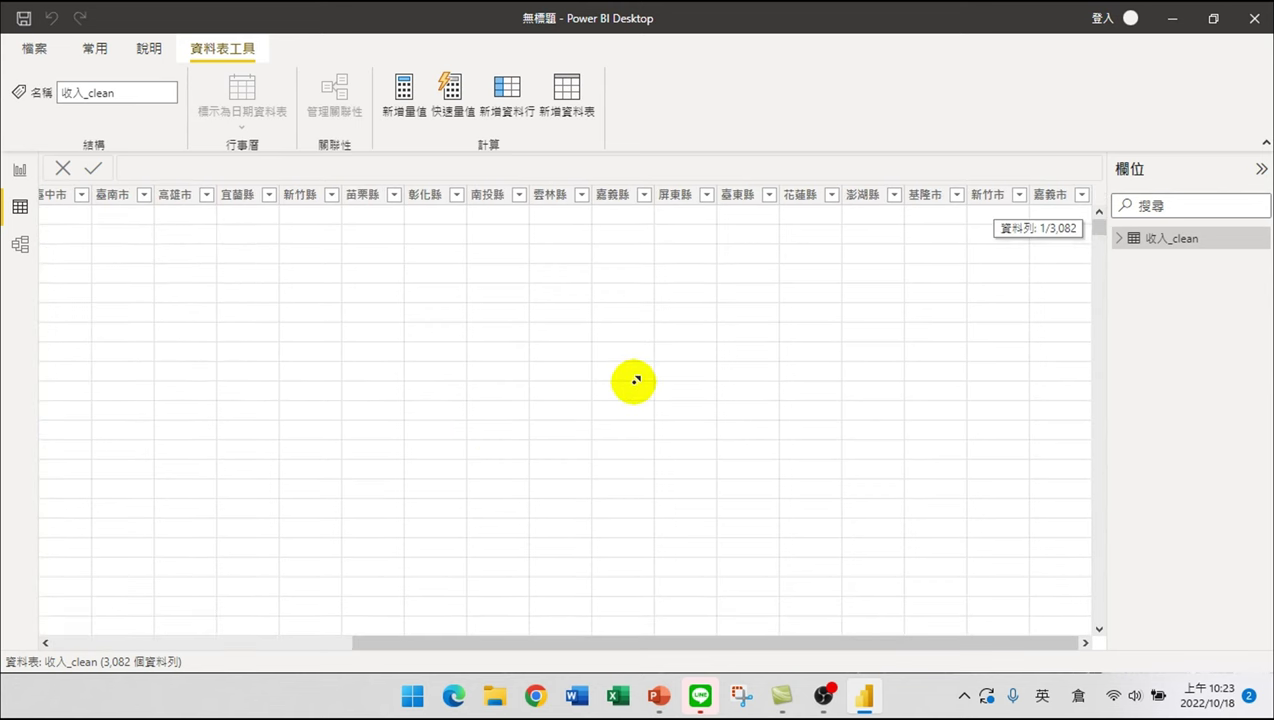
- Inspect the 嘉義縣 and 高雄市 column values, then return to Report view
{"action": "left_click", "coordinate": [633, 388]}
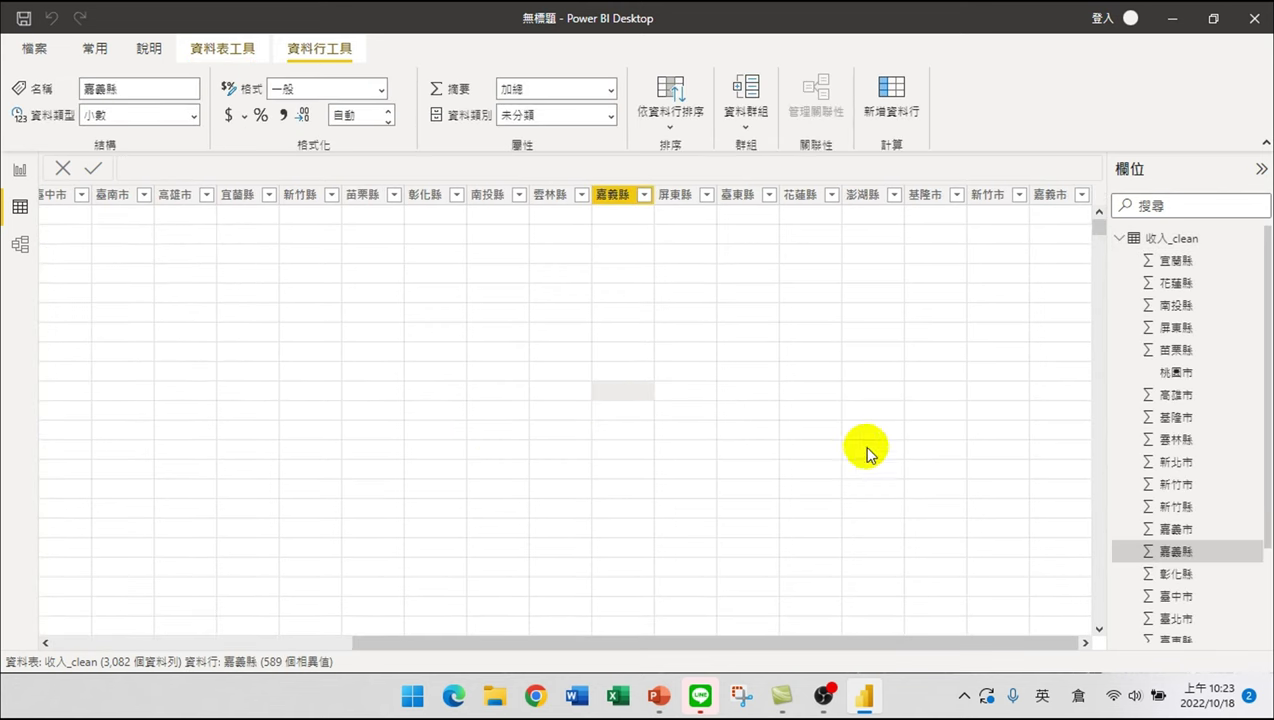
{"action": "left_click", "coordinate": [1172, 394]}
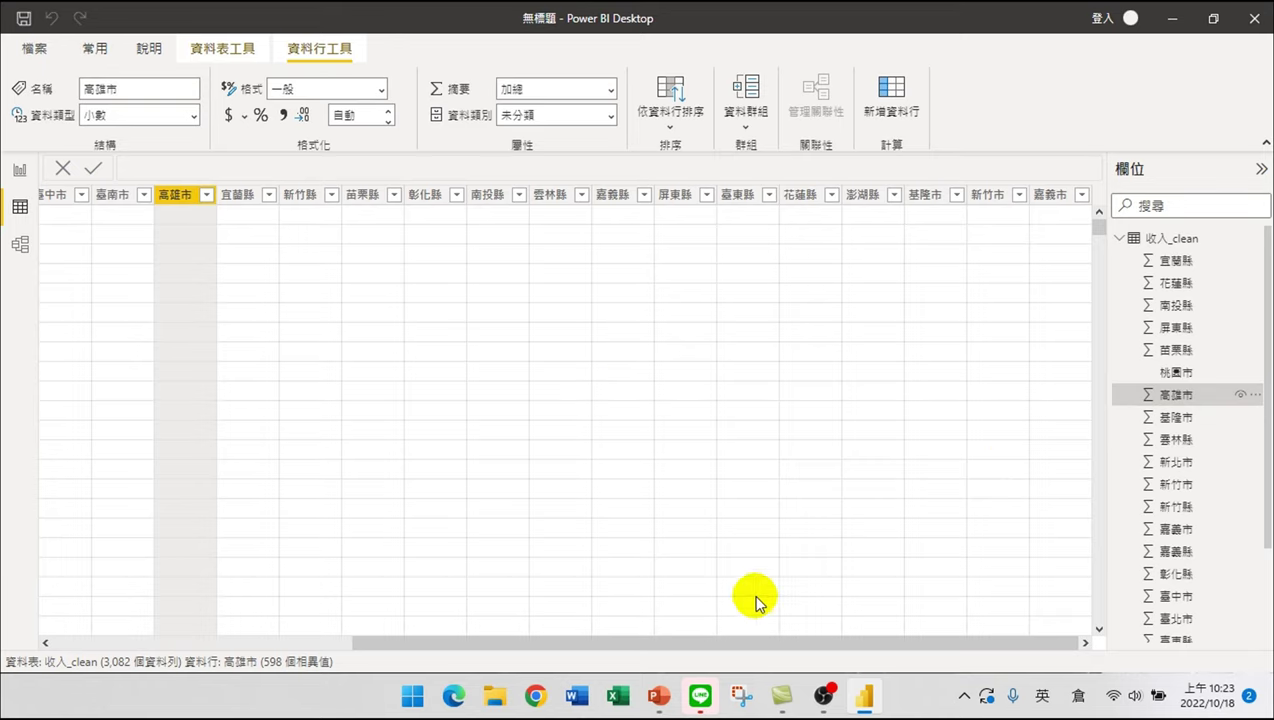
{"action": "scroll", "coordinate": [855, 488], "scroll_direction": "down", "scroll_amount": 3}
{"action": "scroll", "coordinate": [855, 488], "scroll_direction": "down", "scroll_amount": 2}
{"action": "left_click_drag", "start_coordinate": [1099, 236], "coordinate": [1098, 444]}
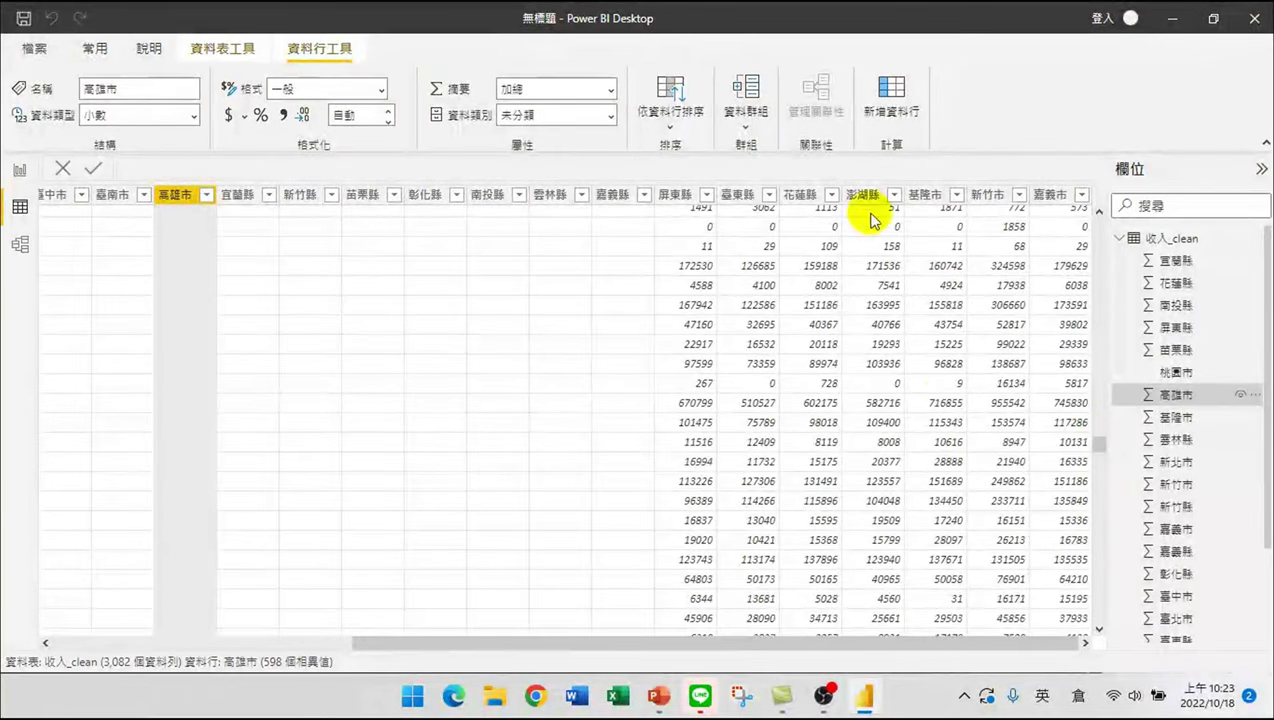
{"action": "scroll", "coordinate": [855, 350], "scroll_direction": "up", "scroll_amount": 5}
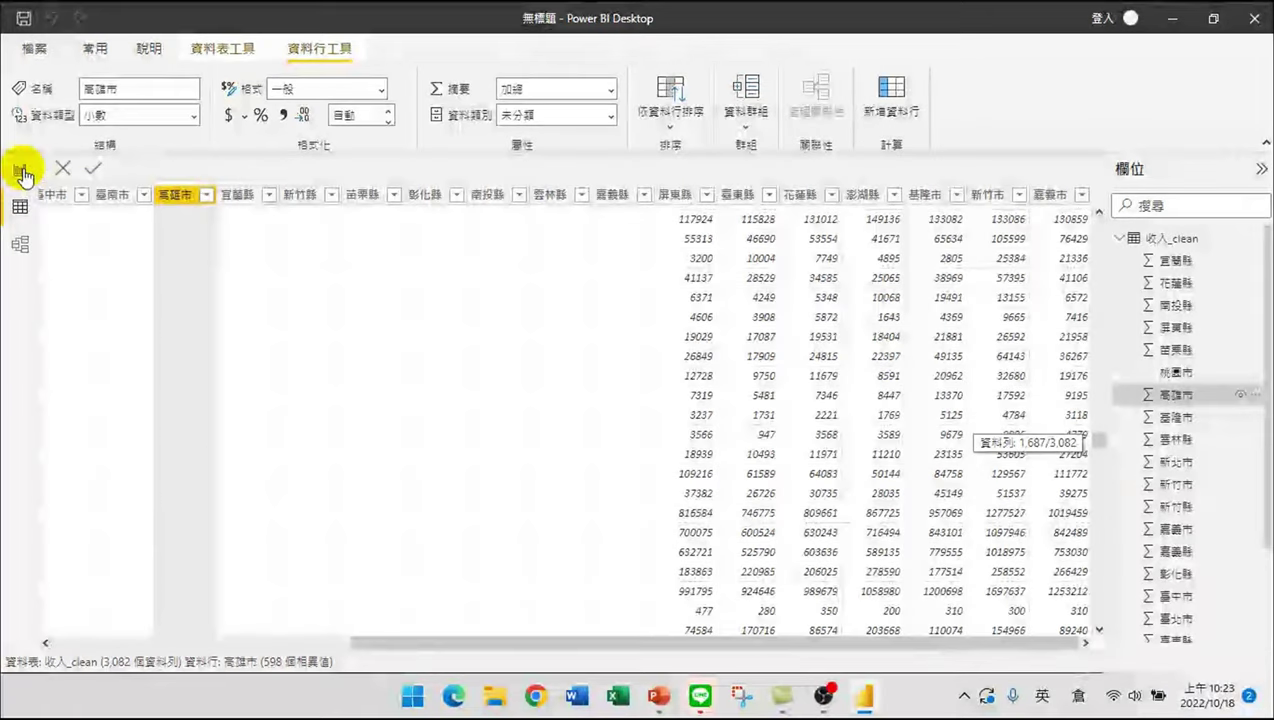
{"action": "left_click", "coordinate": [19, 172]}
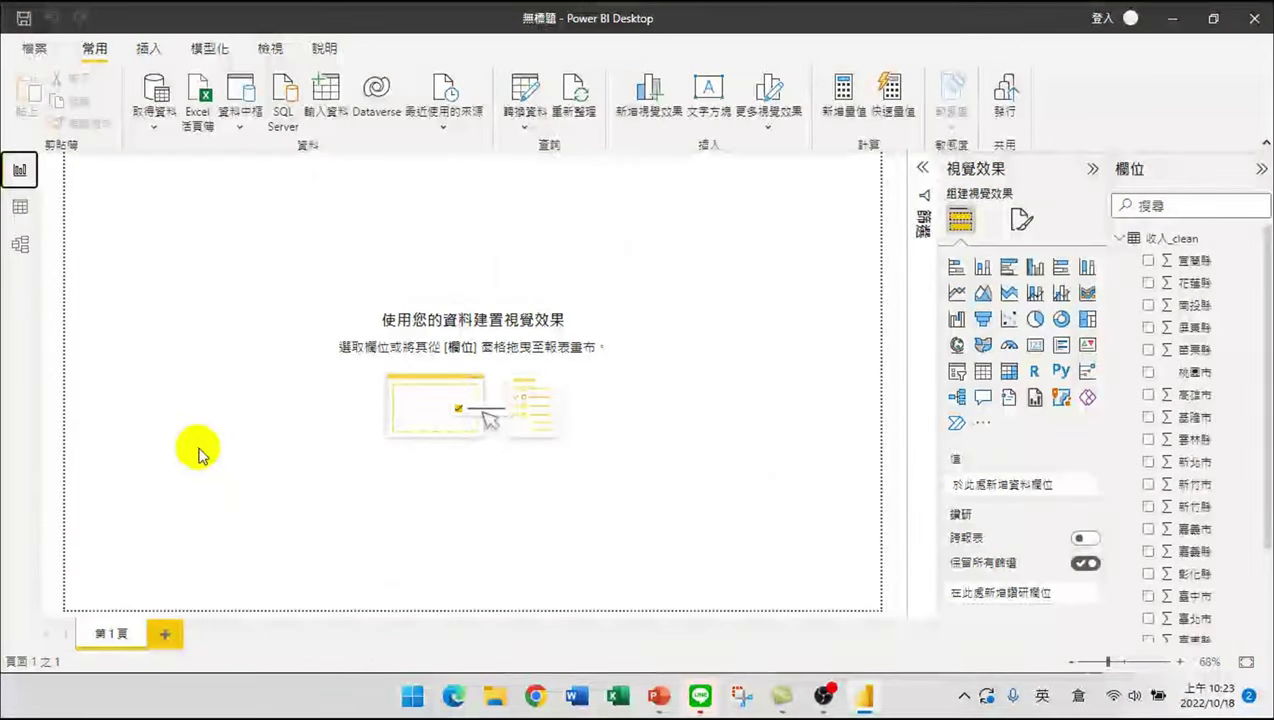
{"action": "left_click", "coordinate": [17, 207]}
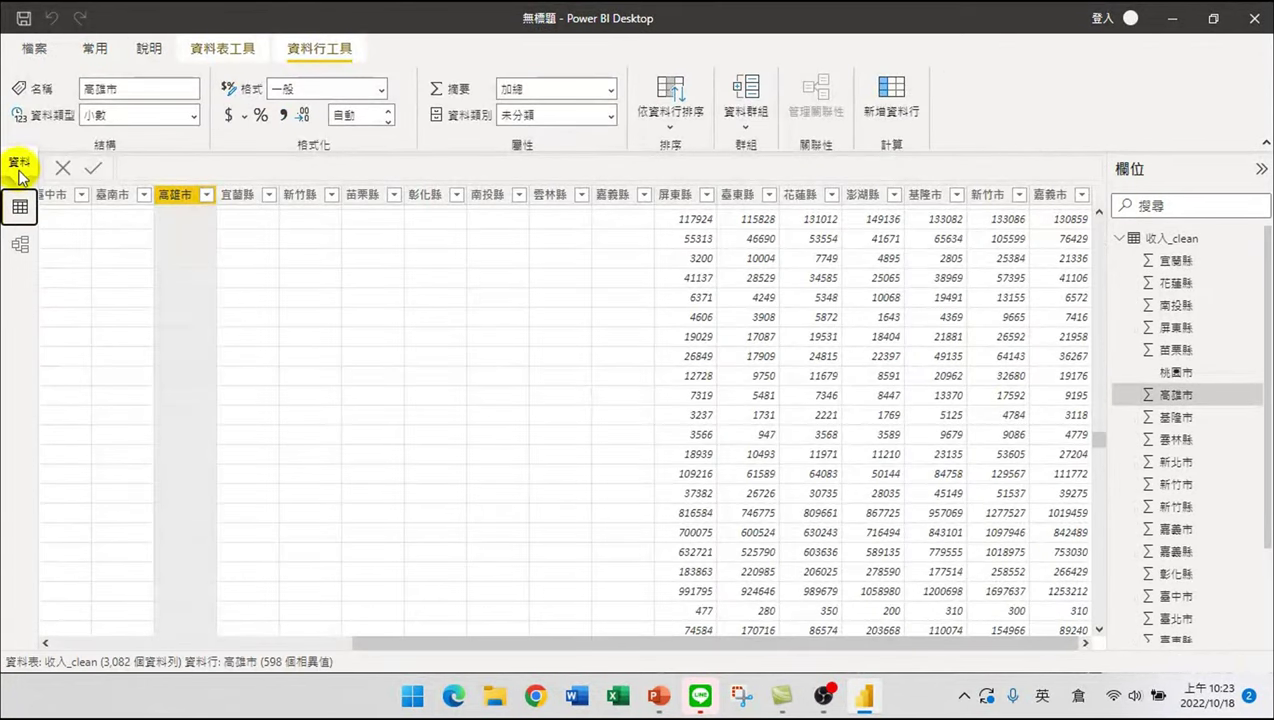
{"action": "left_click", "coordinate": [21, 172]}
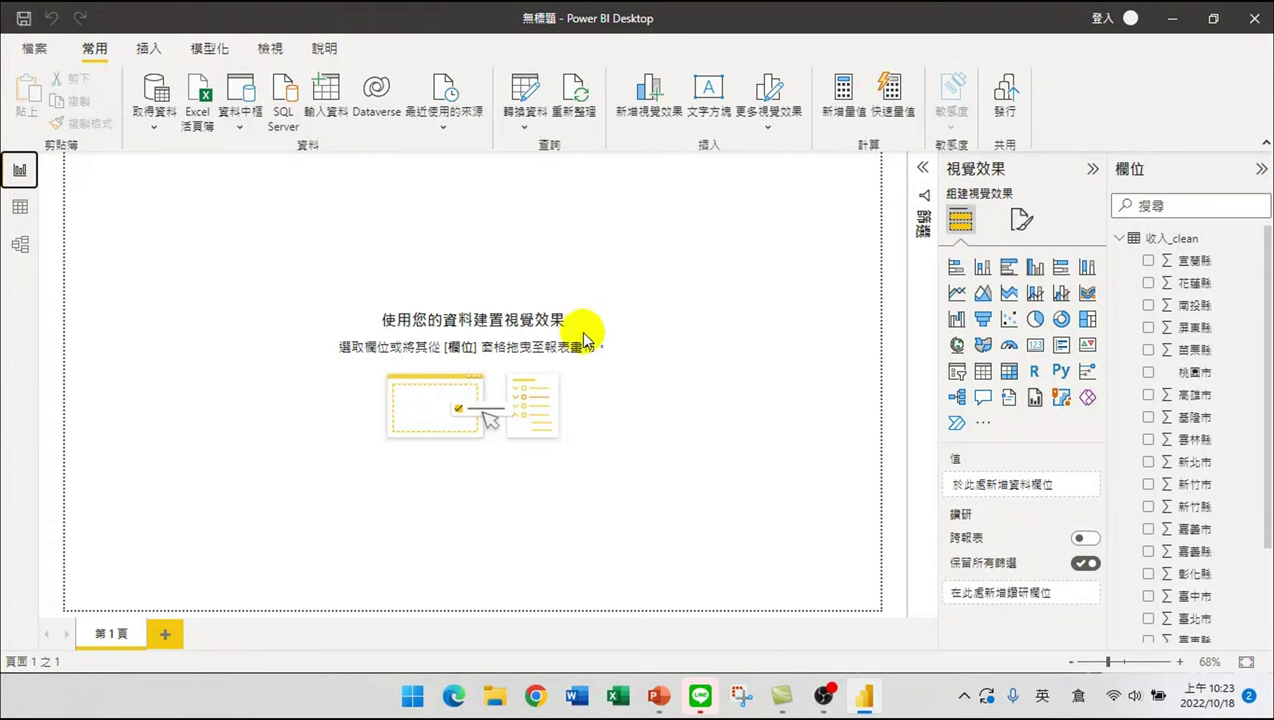
{"action": "left_click", "coordinate": [20, 207]}
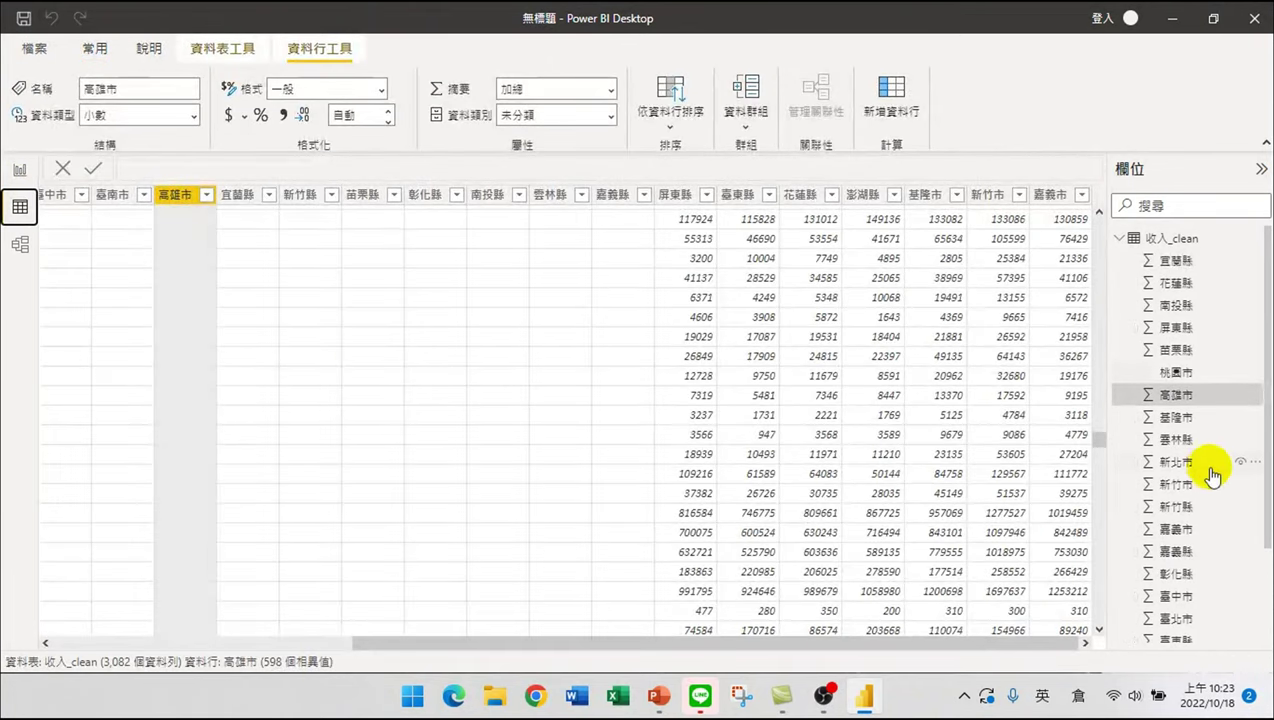
{"action": "left_click", "coordinate": [1176, 395]}
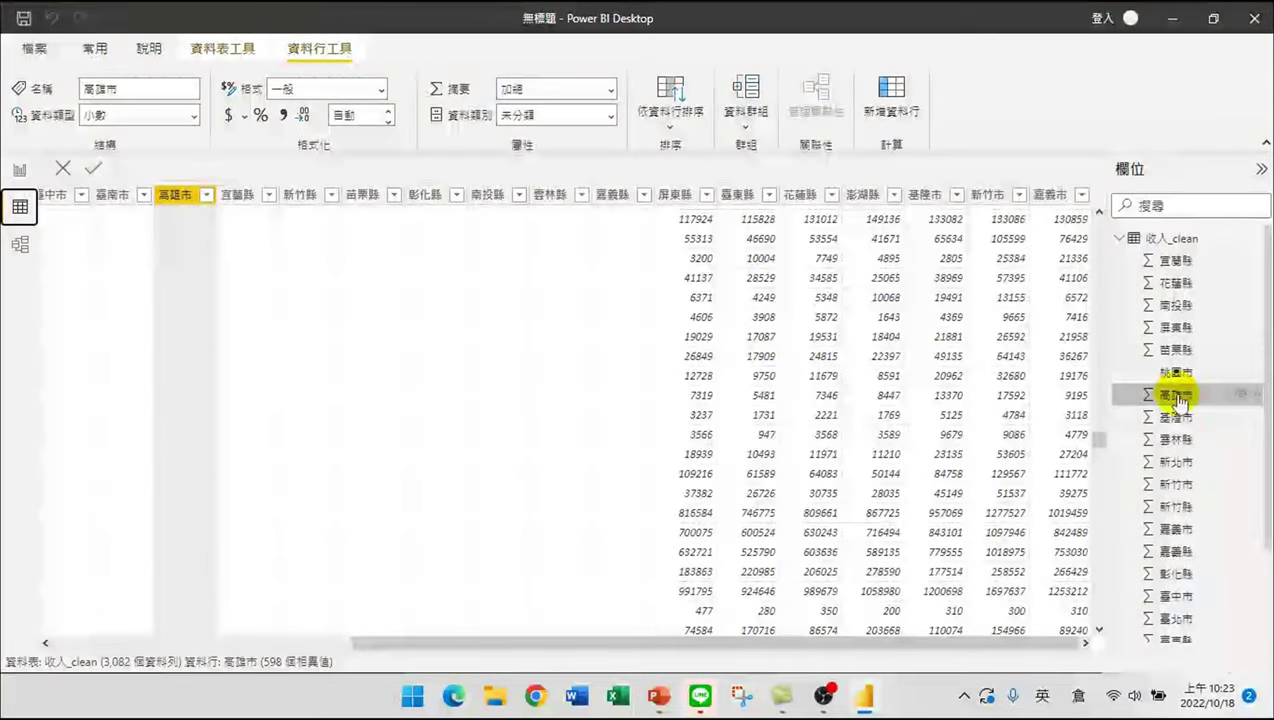
{"action": "left_click", "coordinate": [16, 168]}
{"action": "left_click", "coordinate": [16, 168]}
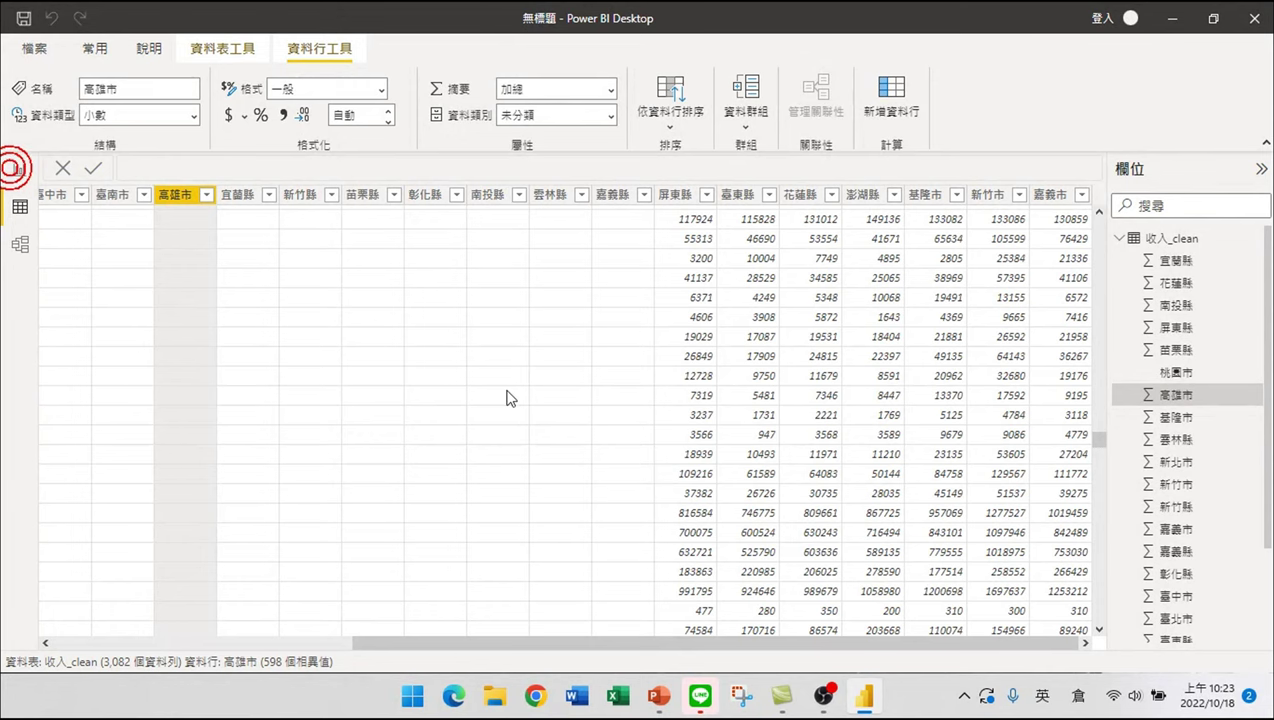
{"action": "left_click", "coordinate": [18, 170]}
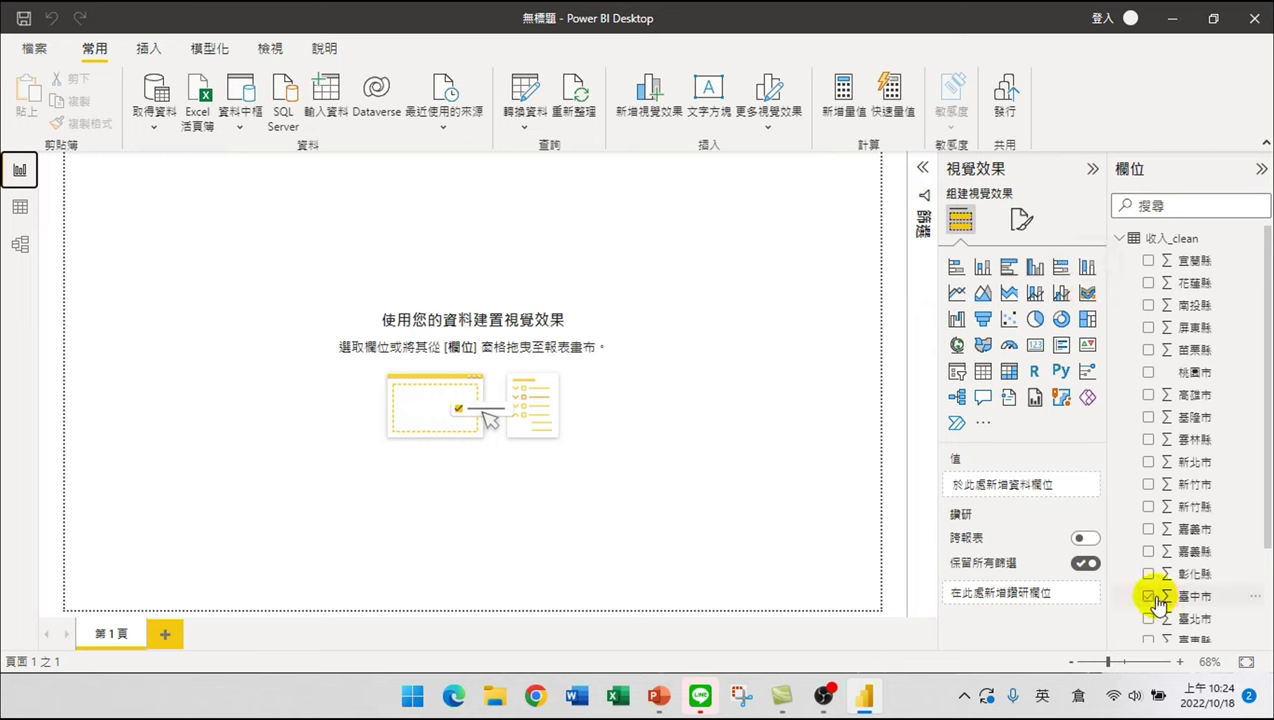
{"action": "left_click", "coordinate": [1120, 237]}
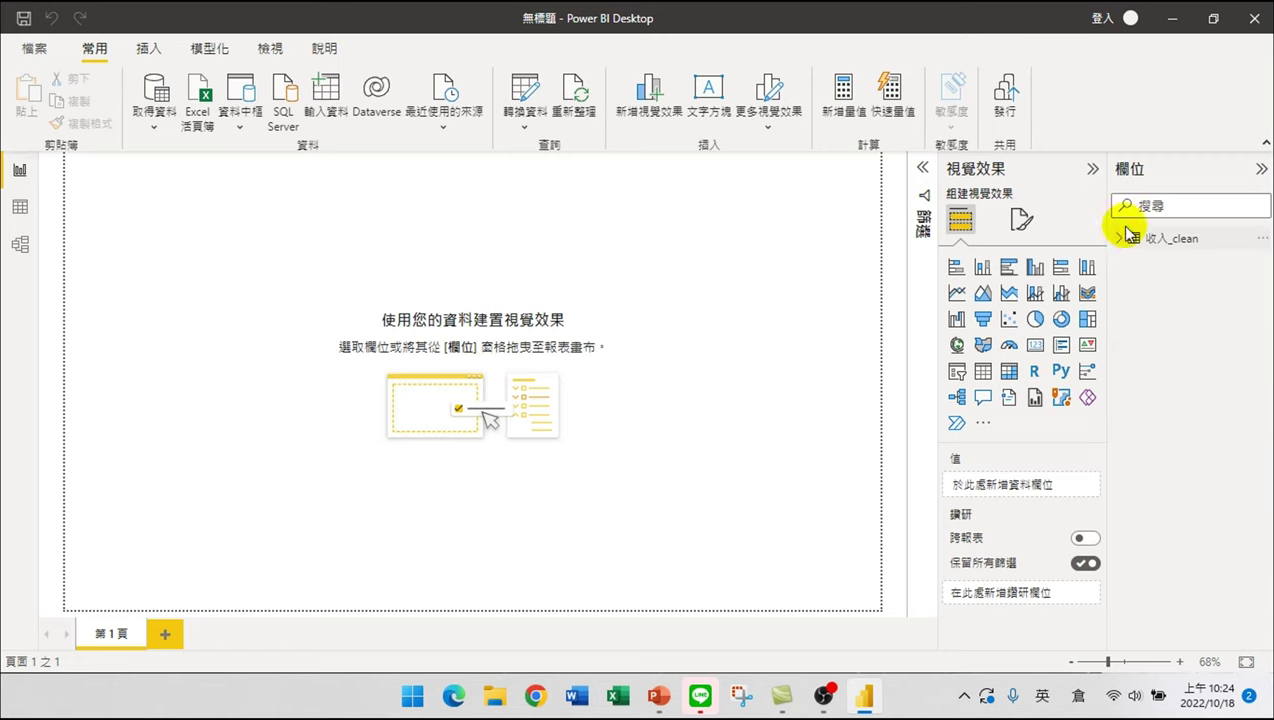
{"action": "left_click", "coordinate": [1259, 168]}
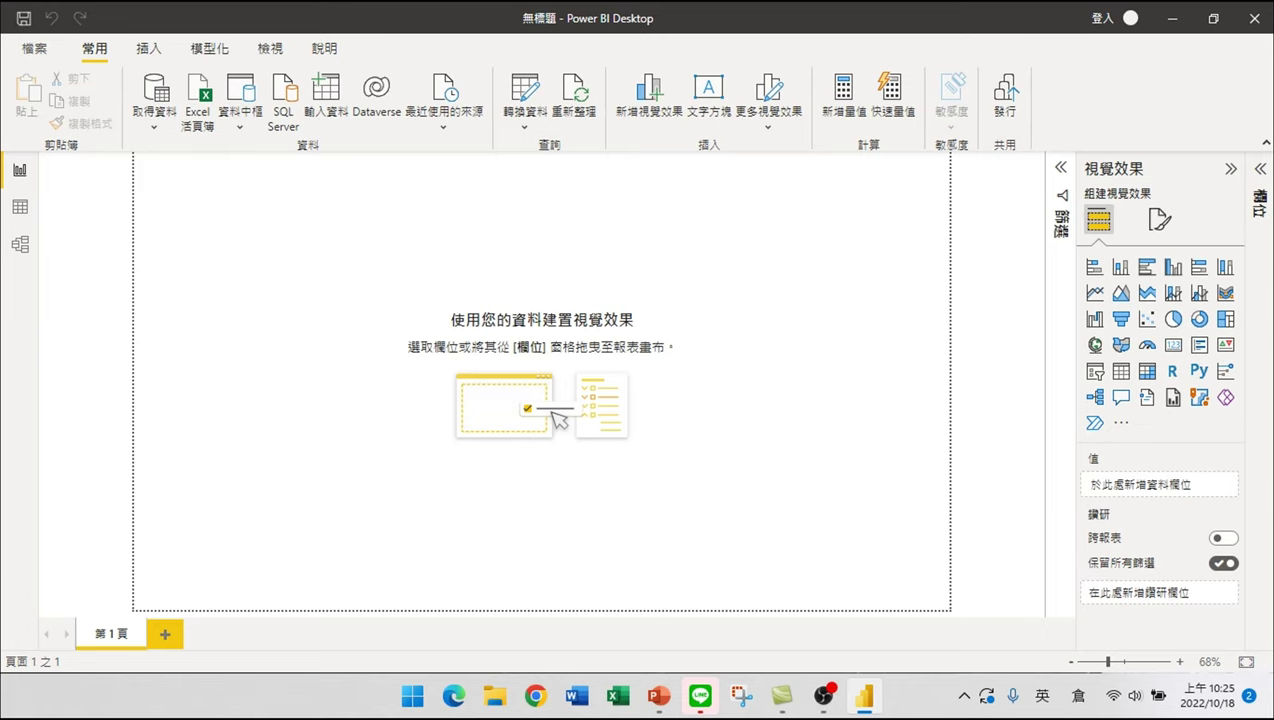
{"action": "left_click", "coordinate": [1256, 172]}
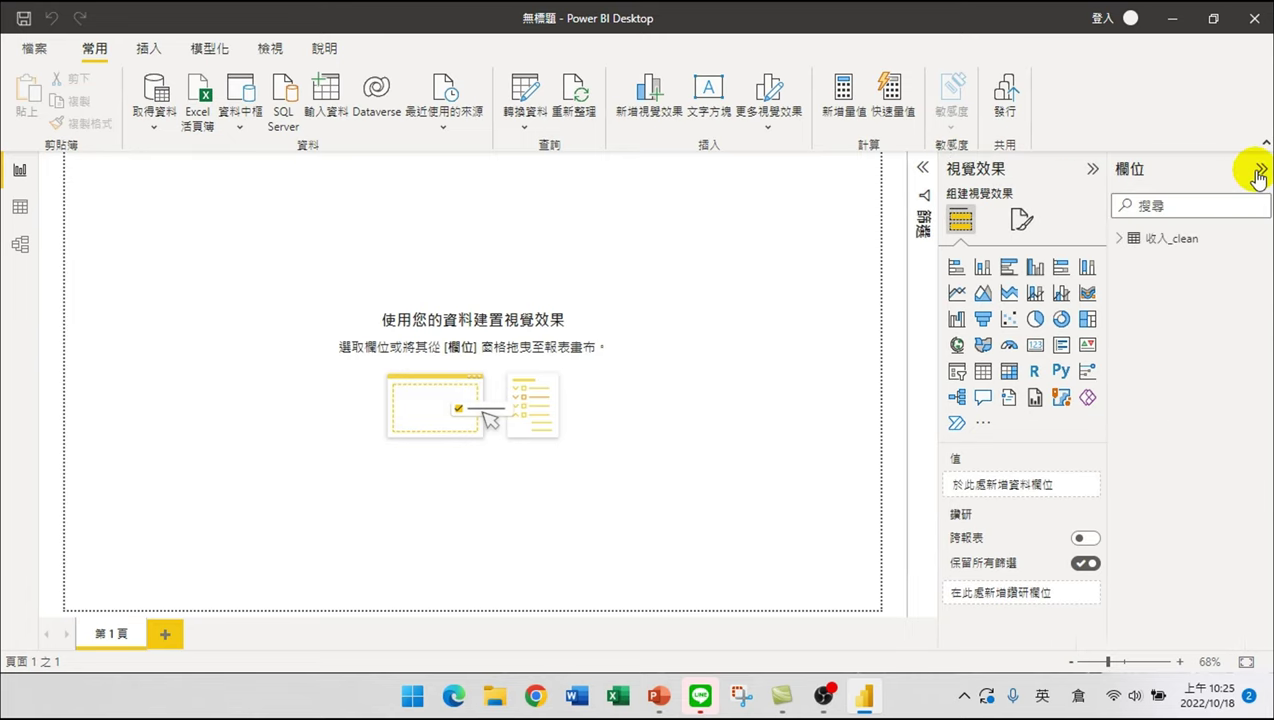
{"action": "left_click", "coordinate": [1121, 240]}
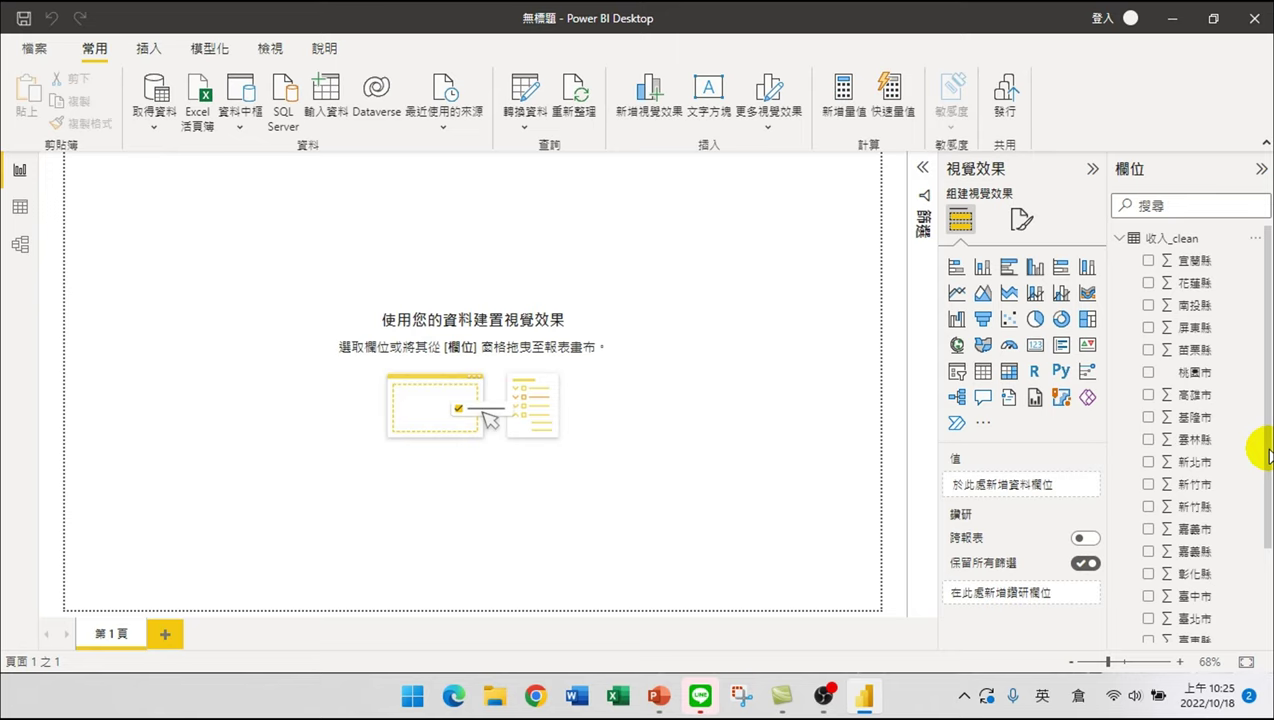
{"action": "left_click", "coordinate": [1261, 169]}
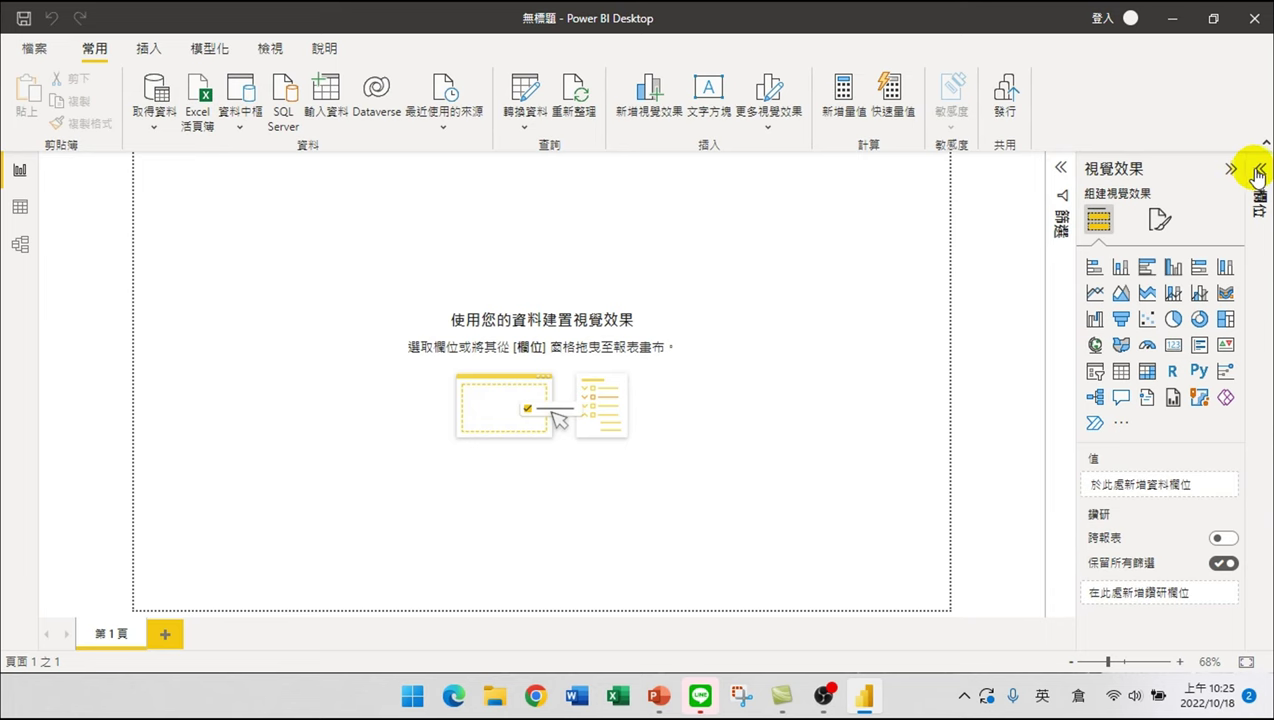
{"action": "left_click", "coordinate": [1260, 170]}
{"action": "left_click", "coordinate": [1121, 239]}
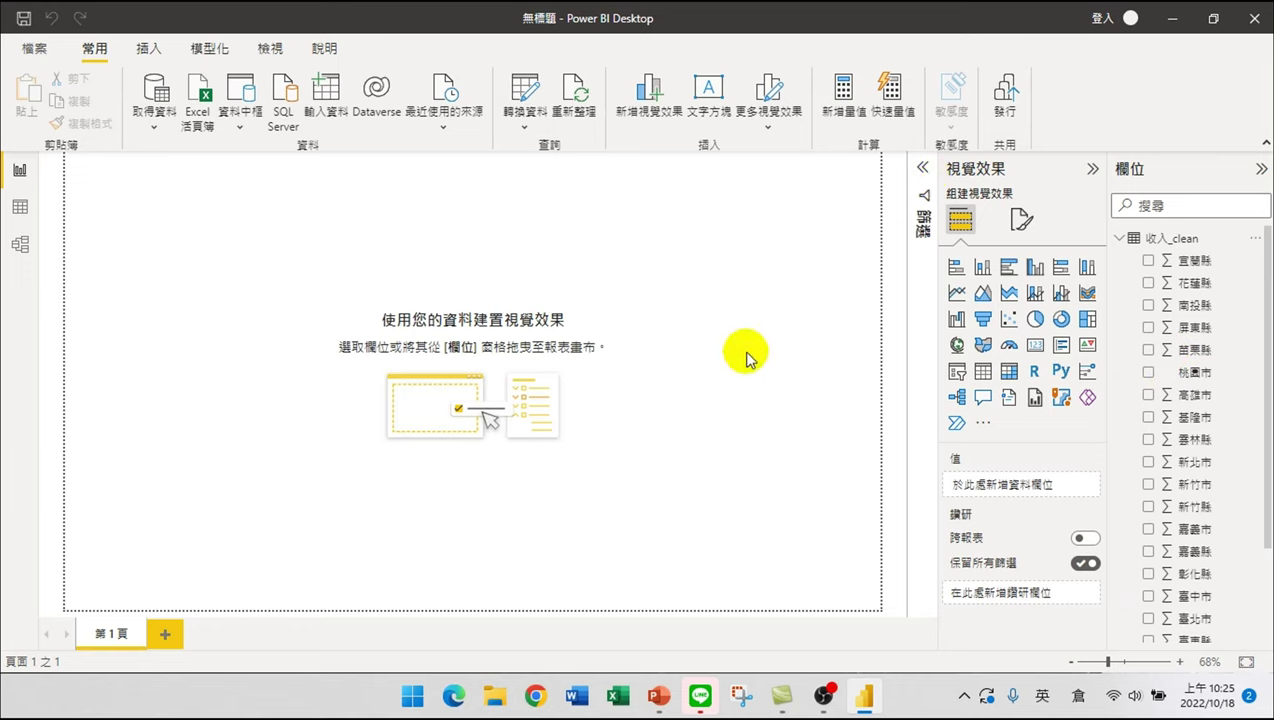
{"action": "left_click", "coordinate": [923, 172]}
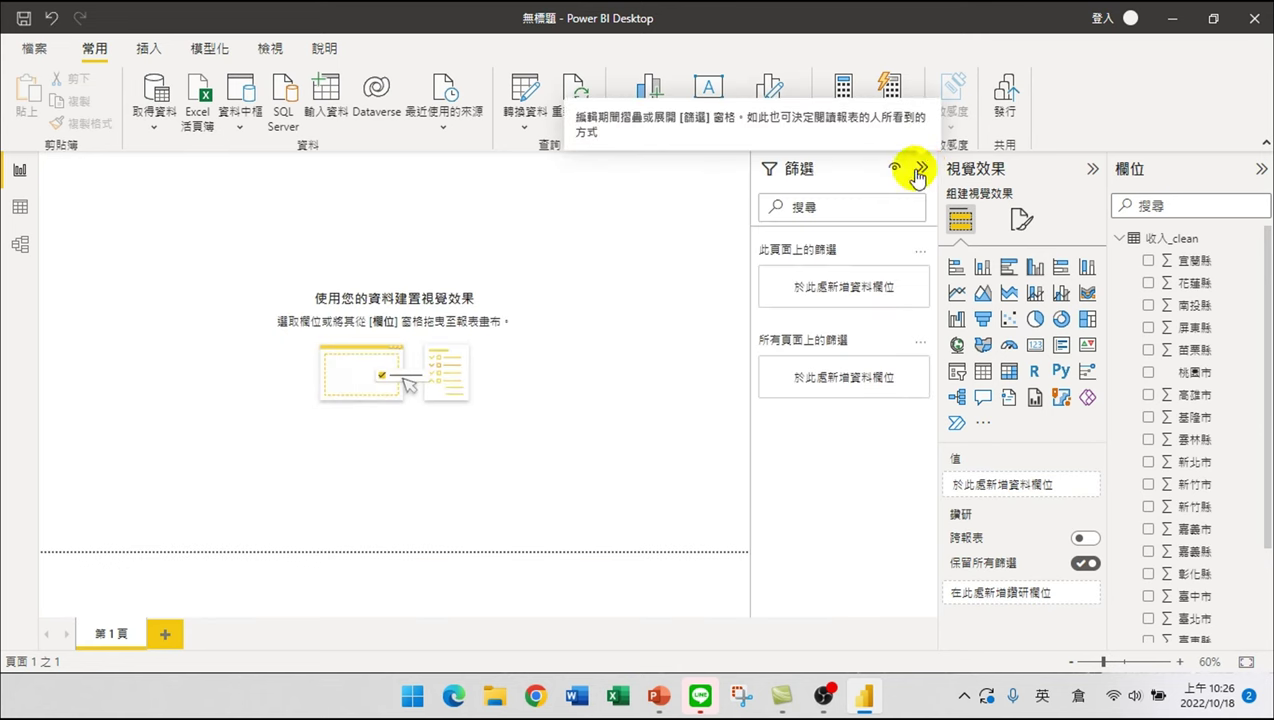
{"action": "left_click", "coordinate": [918, 166]}
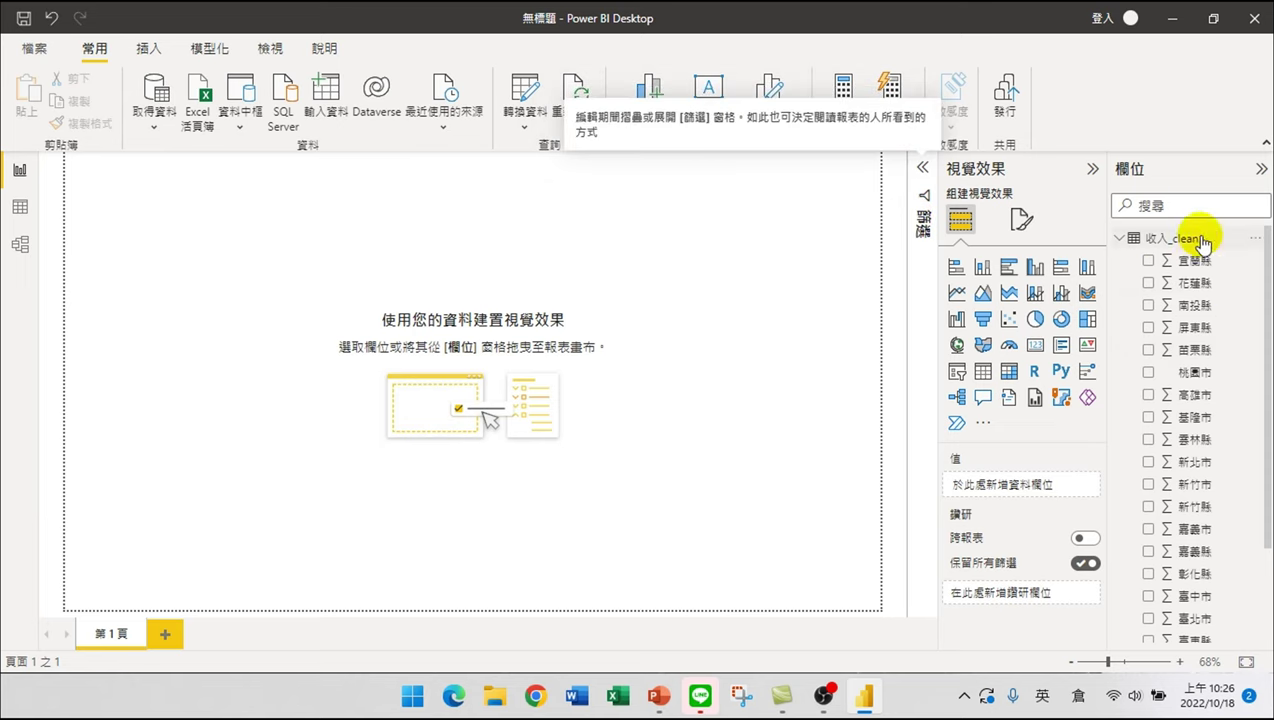
- Check the Title and 桃園市 column properties, revealing 桃園市 is typed as 文字 (text)
{"action": "scroll", "coordinate": [1160, 390], "scroll_direction": "down", "scroll_amount": 3}
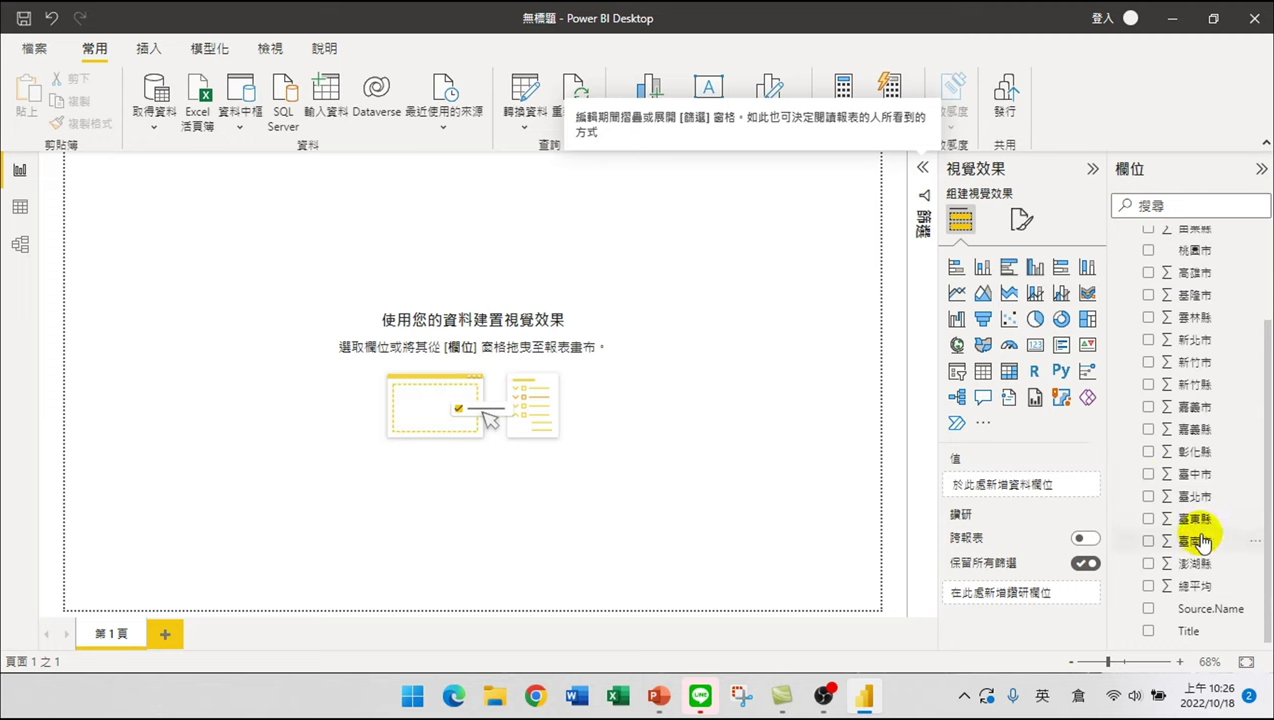
{"action": "scroll", "coordinate": [1190, 520], "scroll_direction": "up", "scroll_amount": 3}
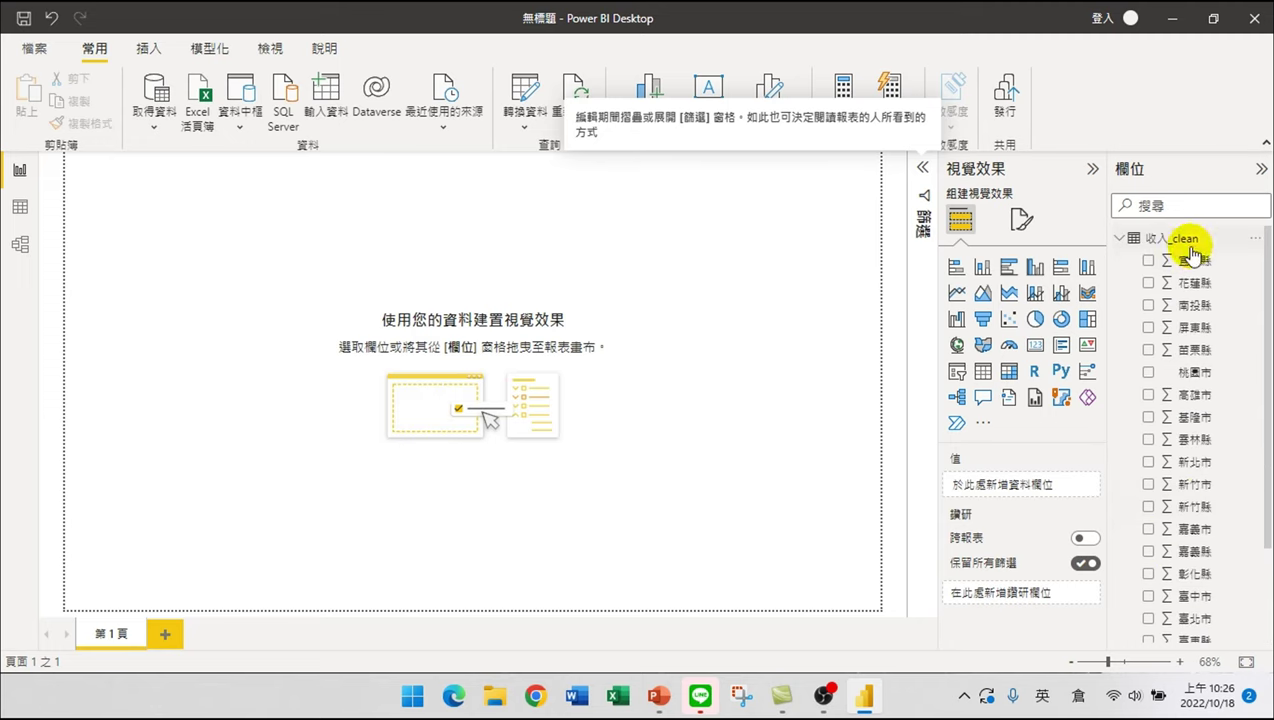
{"action": "scroll", "coordinate": [1183, 425], "scroll_direction": "down", "scroll_amount": 3}
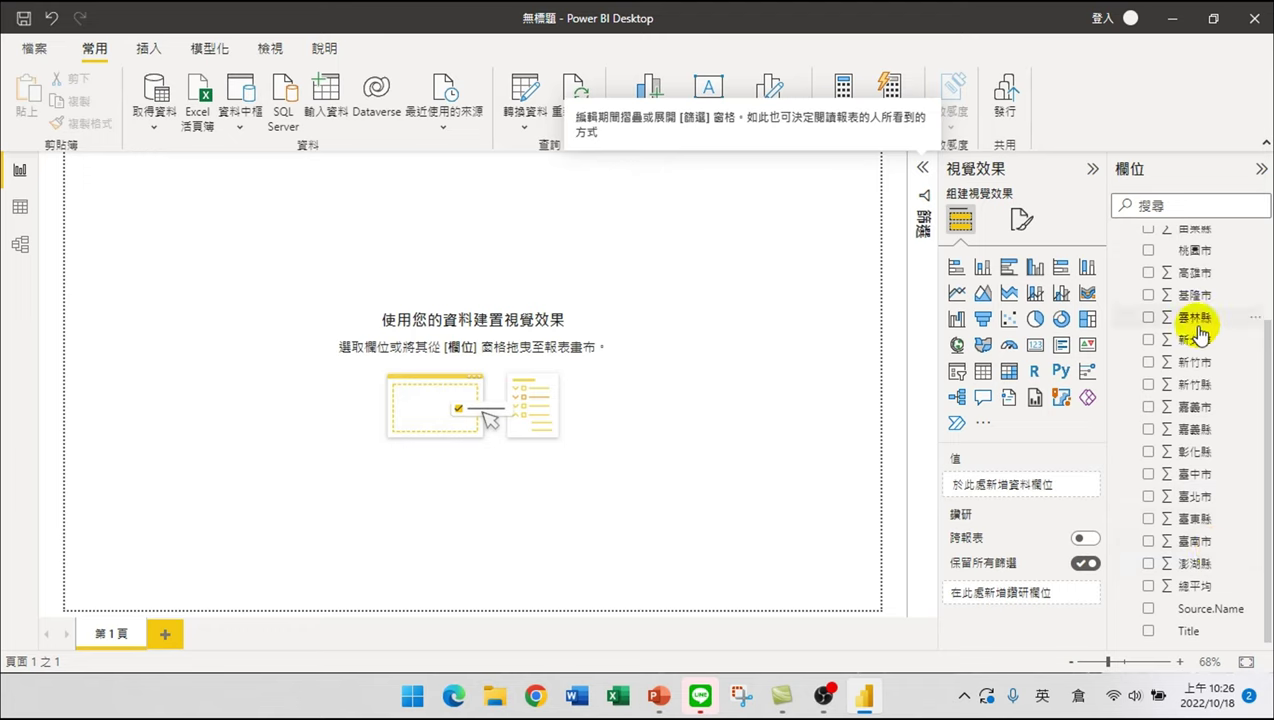
{"action": "left_click", "coordinate": [1188, 631]}
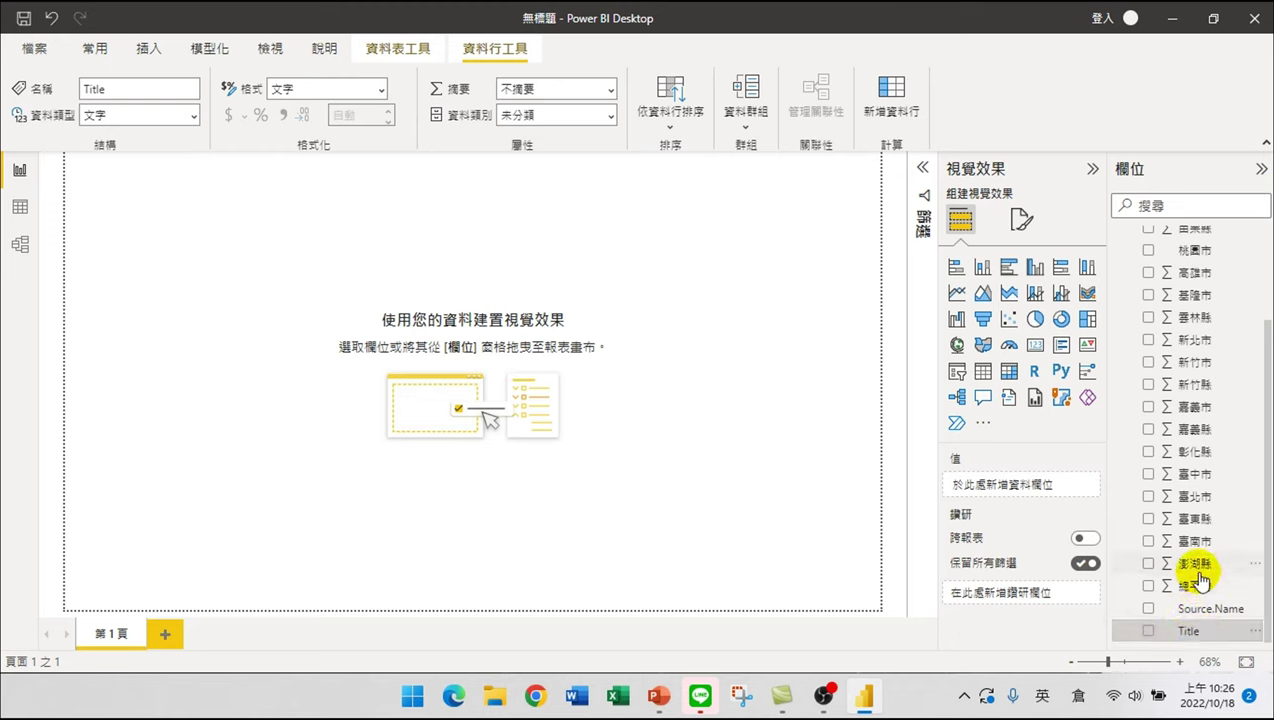
{"action": "scroll", "coordinate": [1200, 295], "scroll_direction": "up", "scroll_amount": 2}
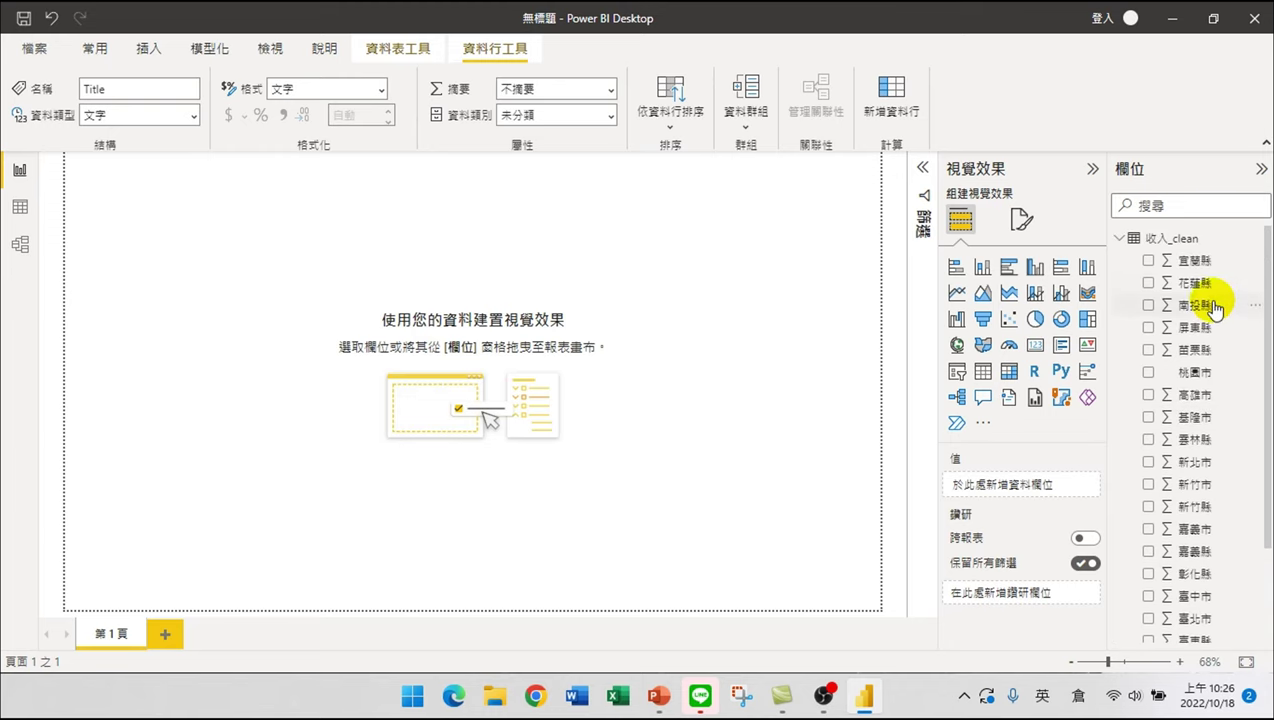
{"action": "left_click", "coordinate": [1196, 367]}
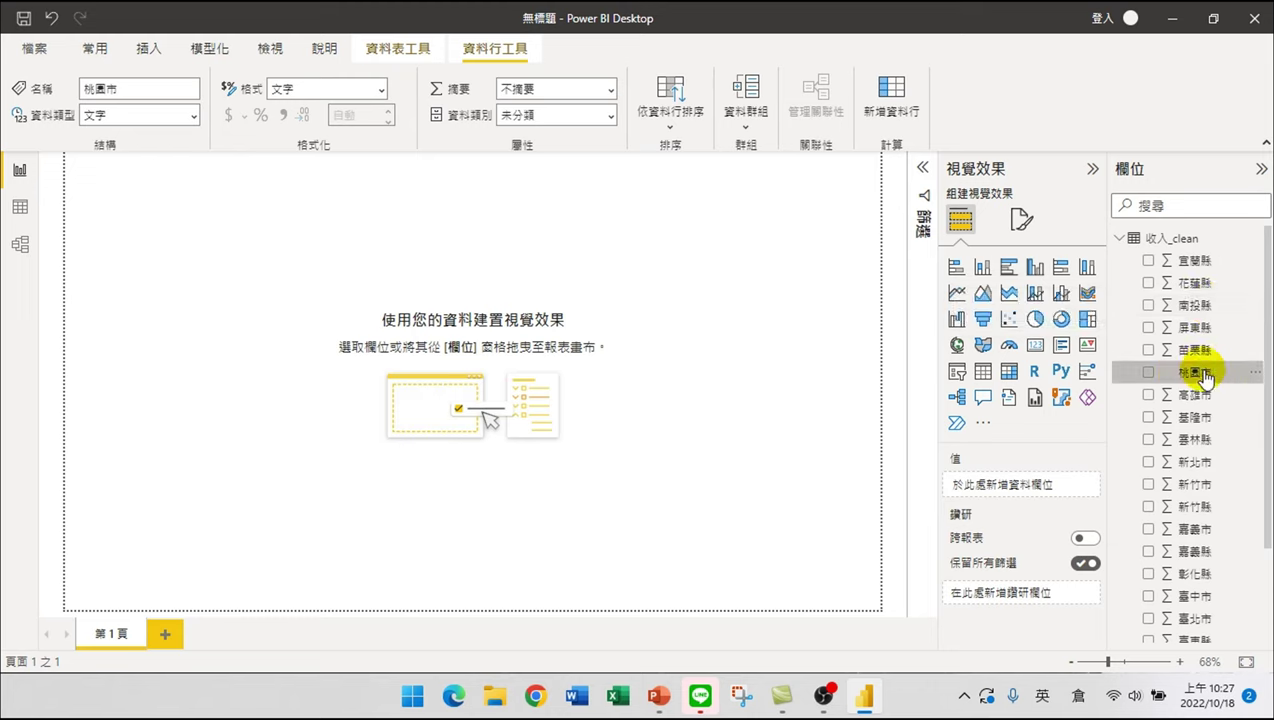
{"action": "left_click", "coordinate": [1192, 260]}
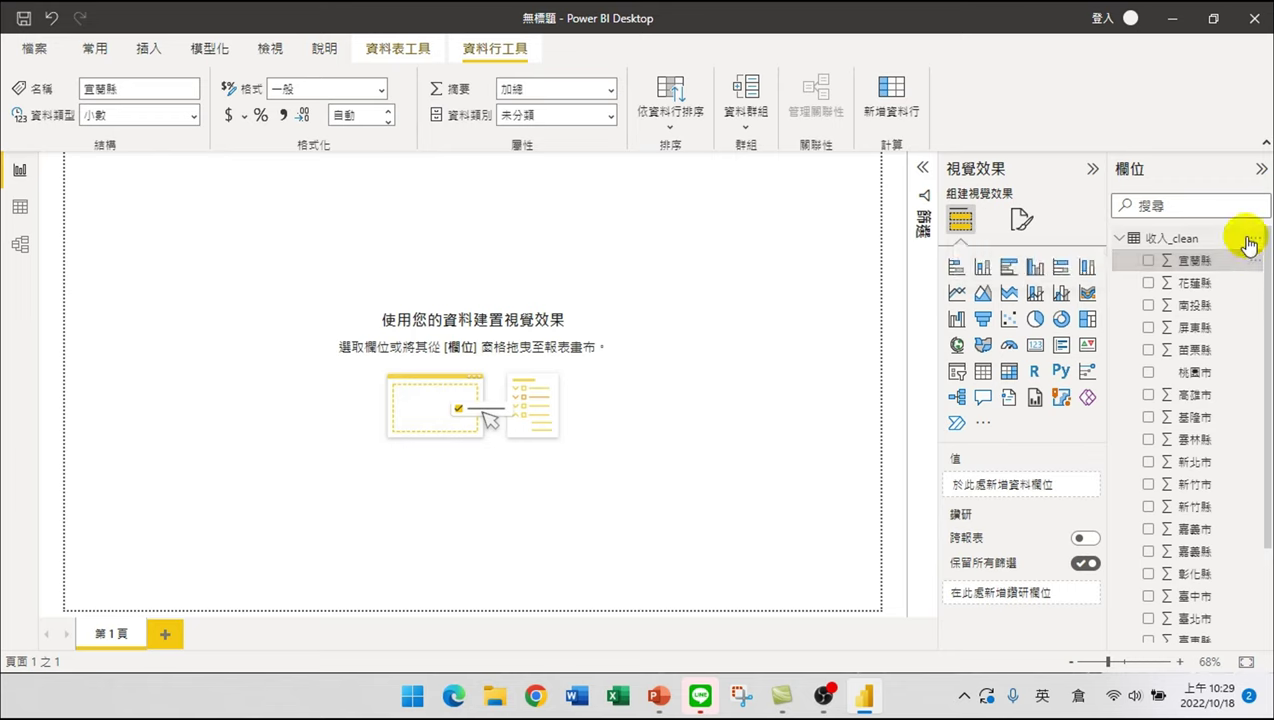
{"action": "scroll", "coordinate": [1225, 380], "scroll_direction": "down", "scroll_amount": 3}
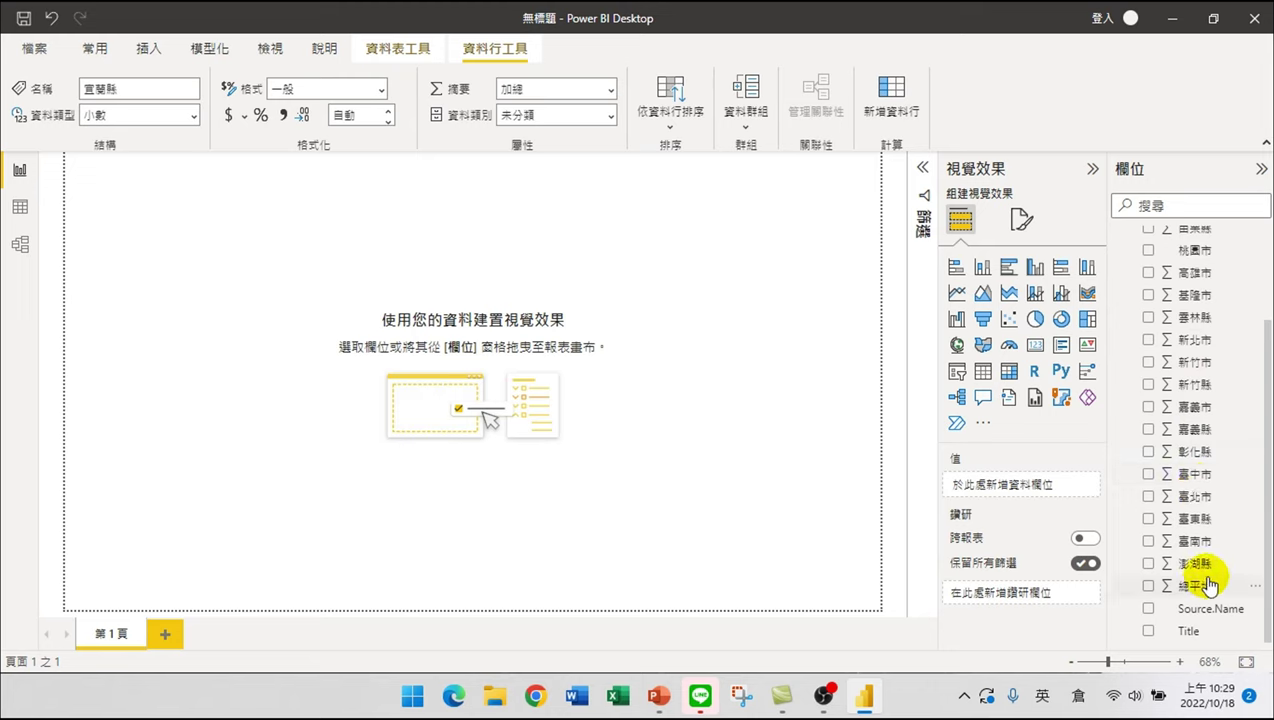
{"action": "scroll", "coordinate": [1209, 560], "scroll_direction": "up", "scroll_amount": 3}
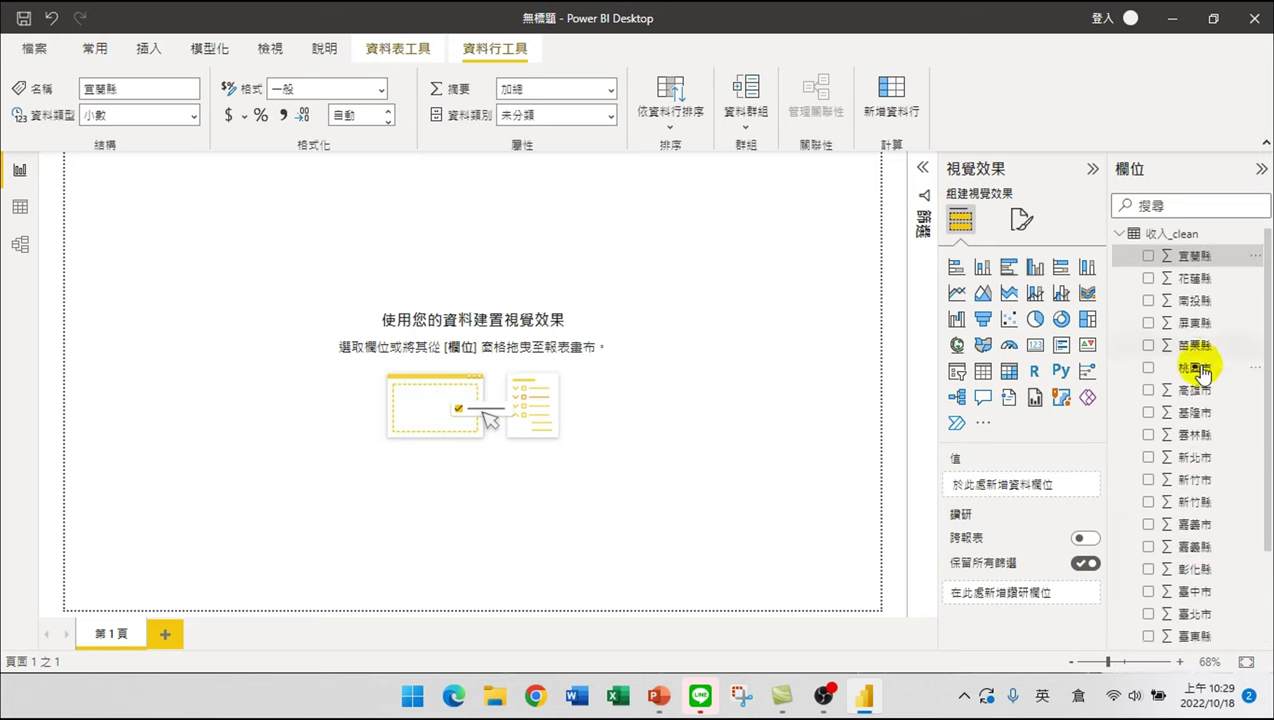
{"action": "scroll", "coordinate": [1200, 365], "scroll_direction": "down", "scroll_amount": 3}
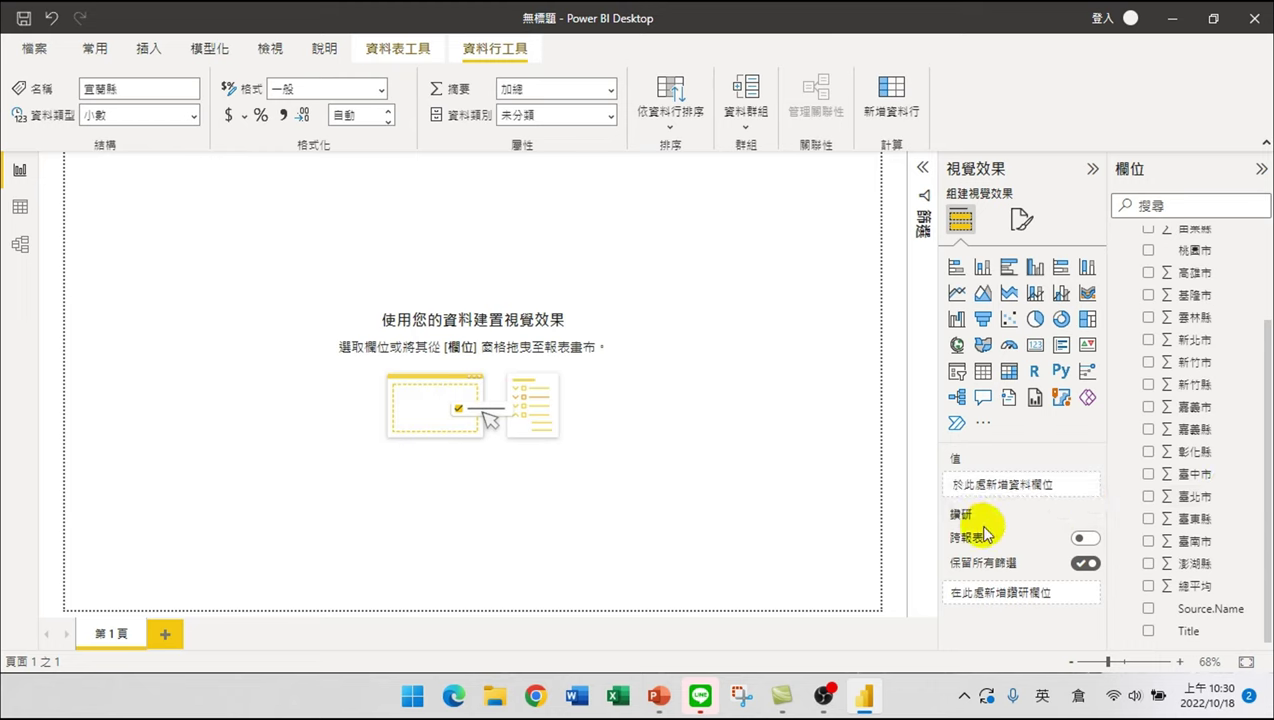
{"action": "scroll", "coordinate": [1198, 427], "scroll_direction": "up", "scroll_amount": 3}
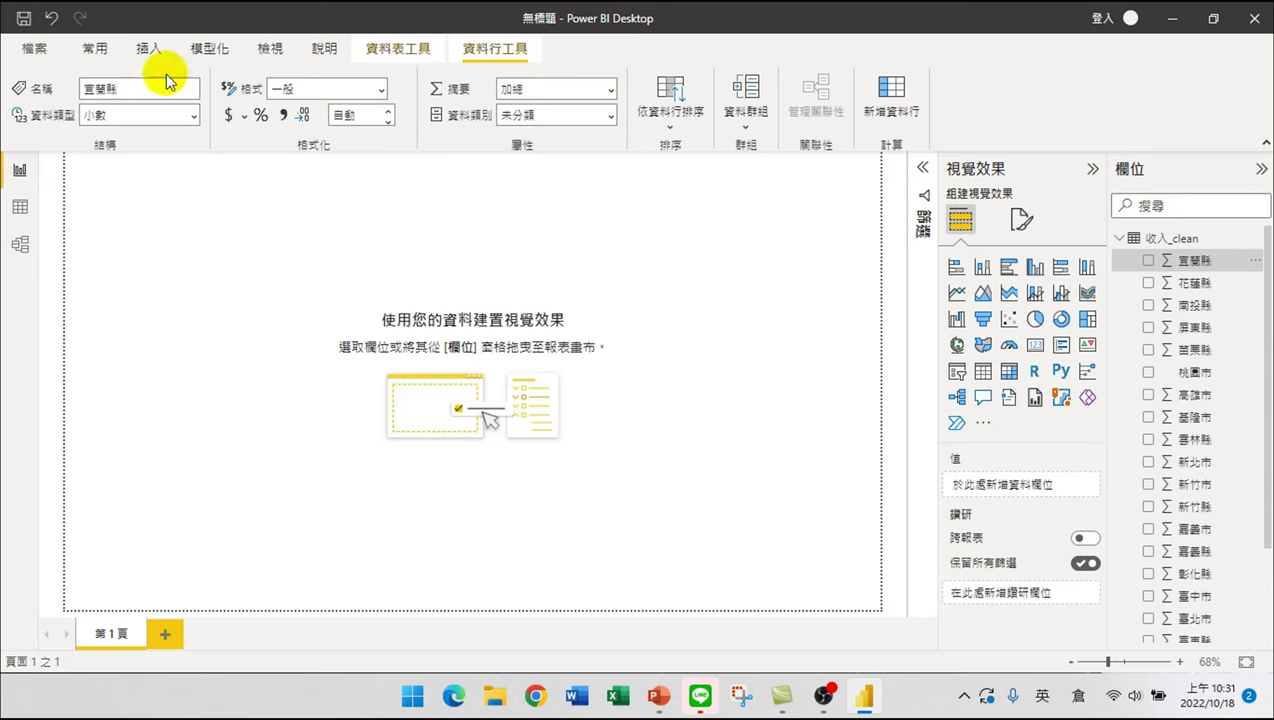
{"action": "left_click", "coordinate": [1194, 392]}
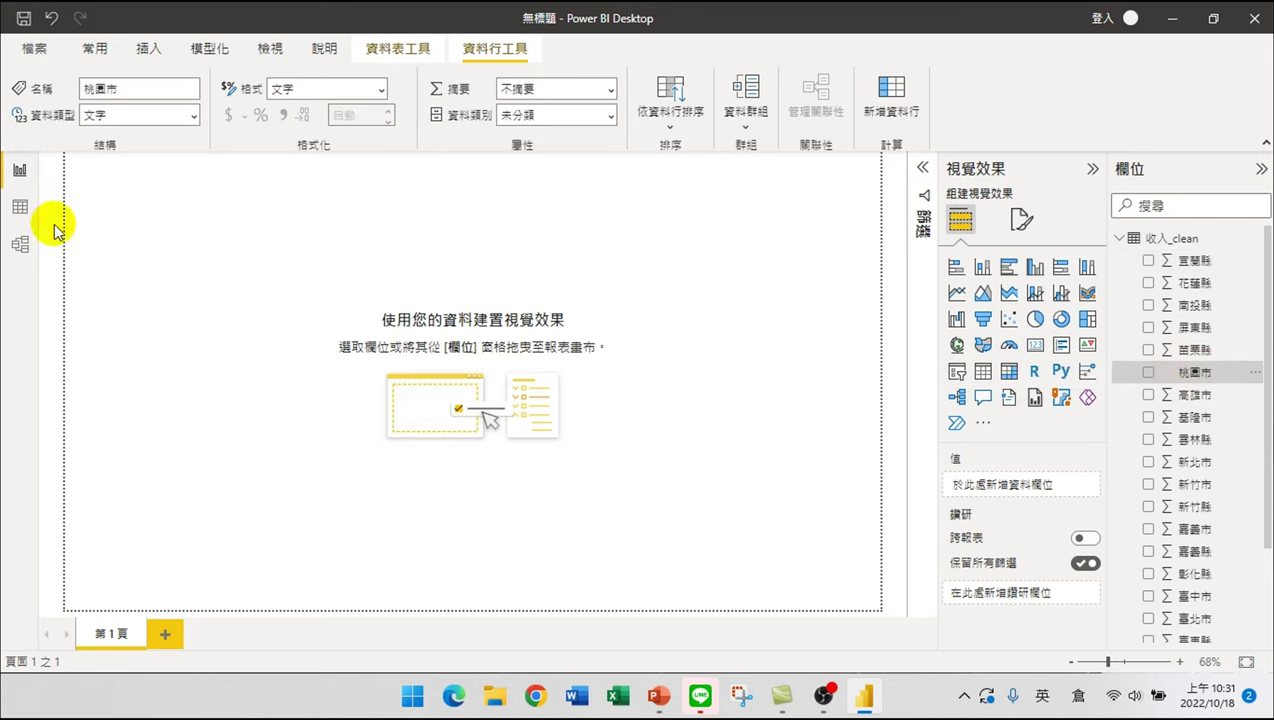
{"action": "left_click", "coordinate": [20, 206]}
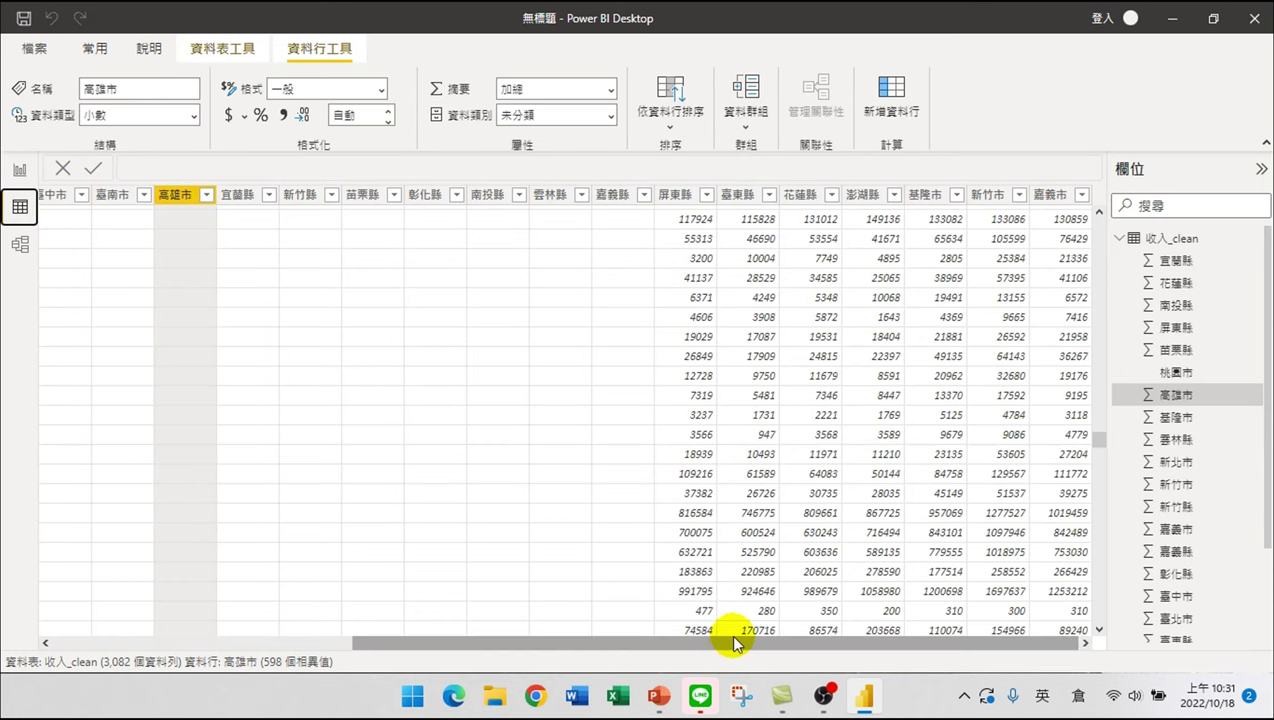
{"action": "left_click_drag", "start_coordinate": [728, 642], "coordinate": [588, 630]}
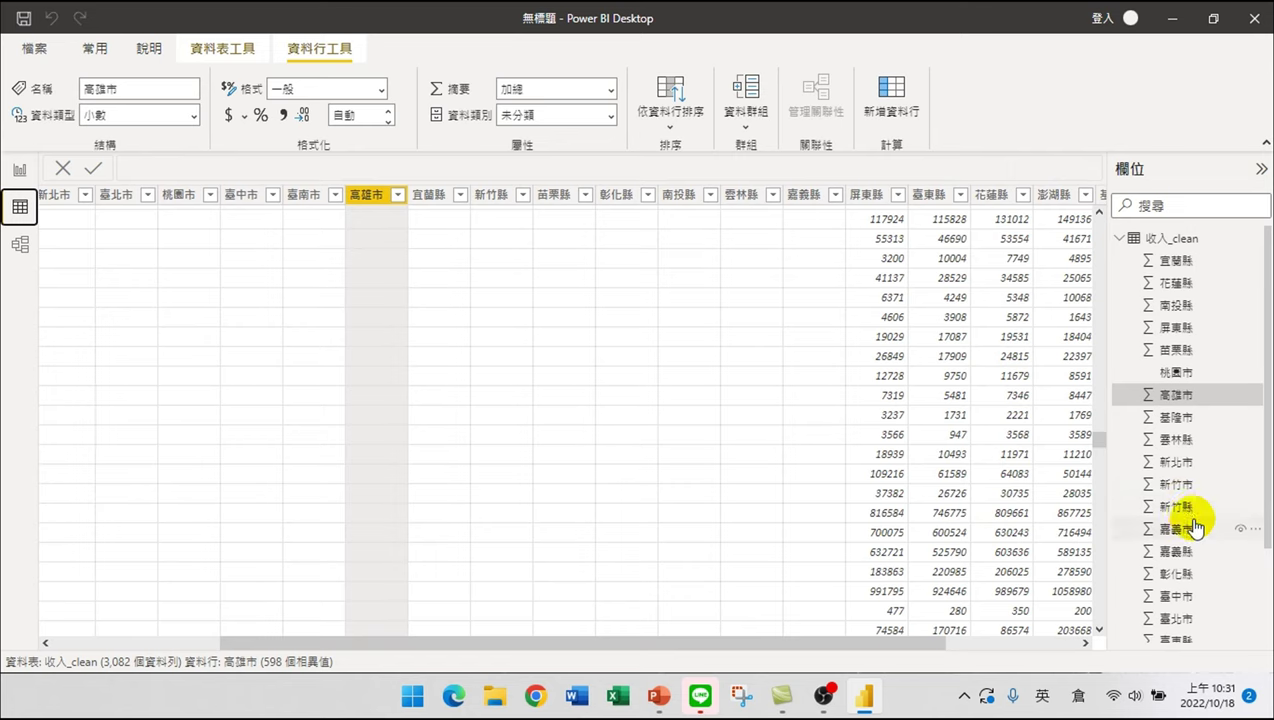
{"action": "scroll", "coordinate": [1192, 525], "scroll_direction": "down", "scroll_amount": 3}
{"action": "scroll", "coordinate": [1188, 510], "scroll_direction": "up", "scroll_amount": 3}
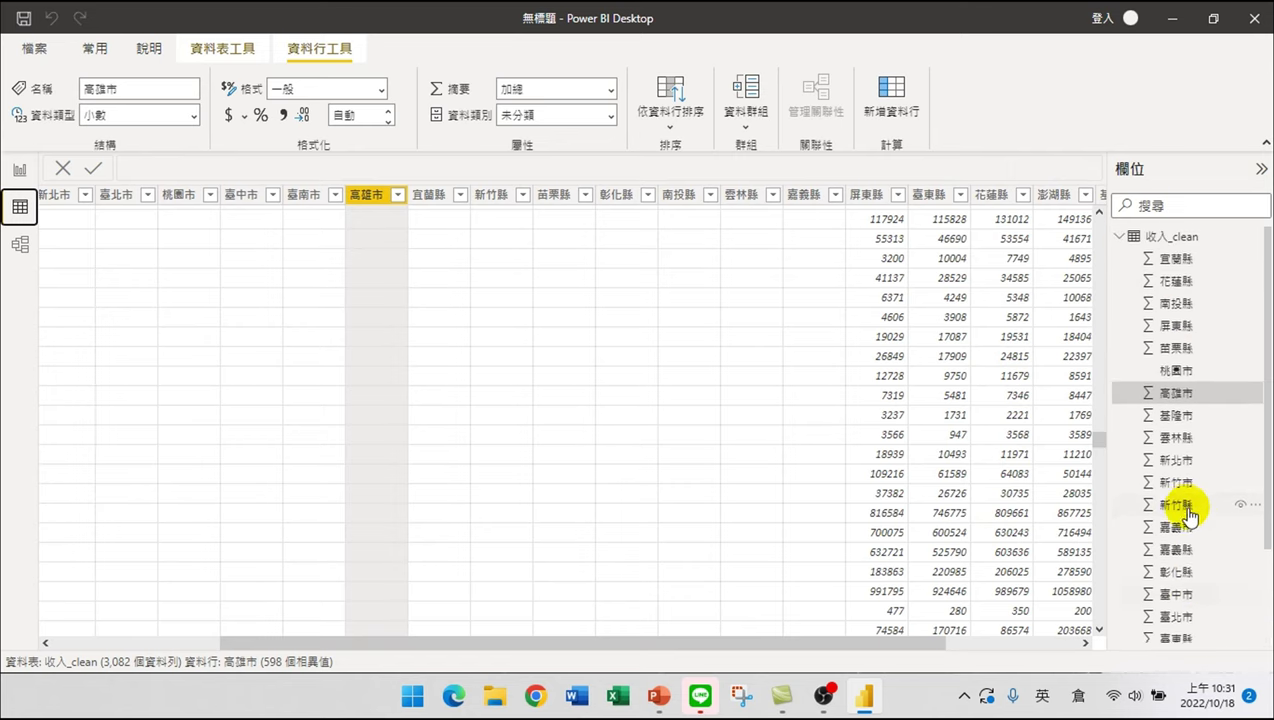
{"action": "left_click", "coordinate": [1178, 372]}
{"action": "left_click_drag", "start_coordinate": [903, 645], "coordinate": [728, 643]}
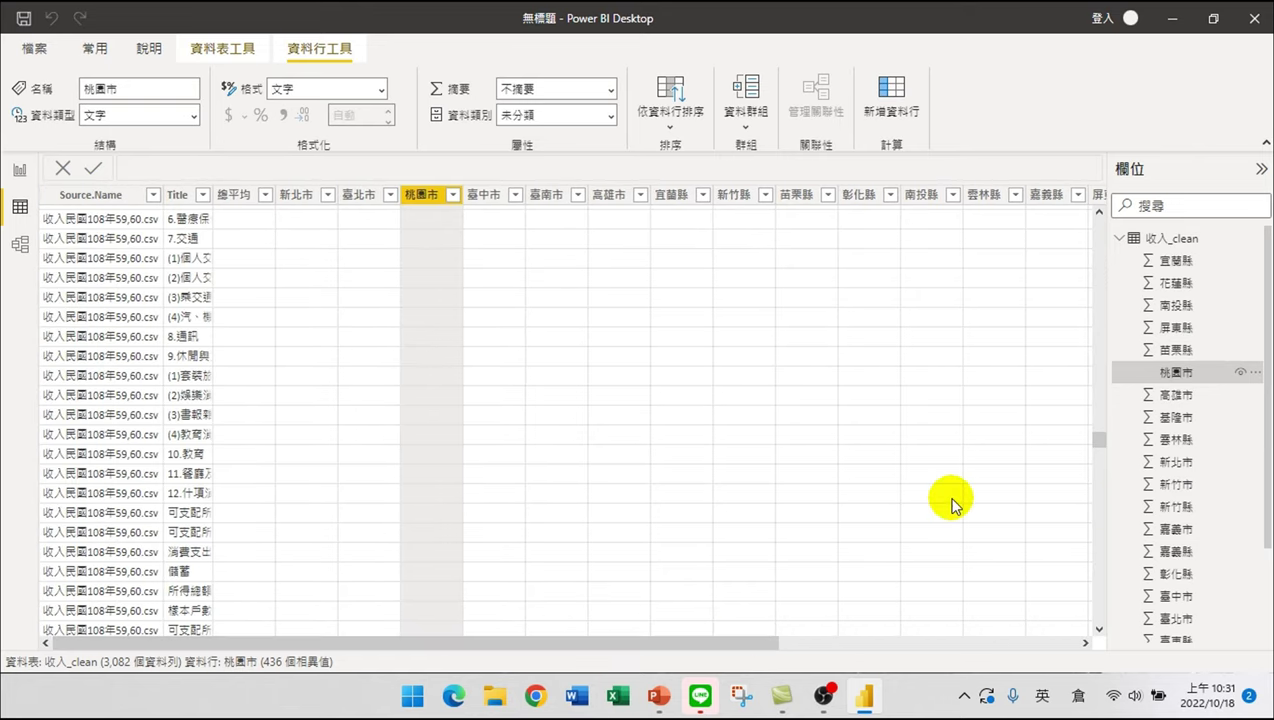
{"action": "left_click_drag", "start_coordinate": [1101, 447], "coordinate": [1046, 580]}
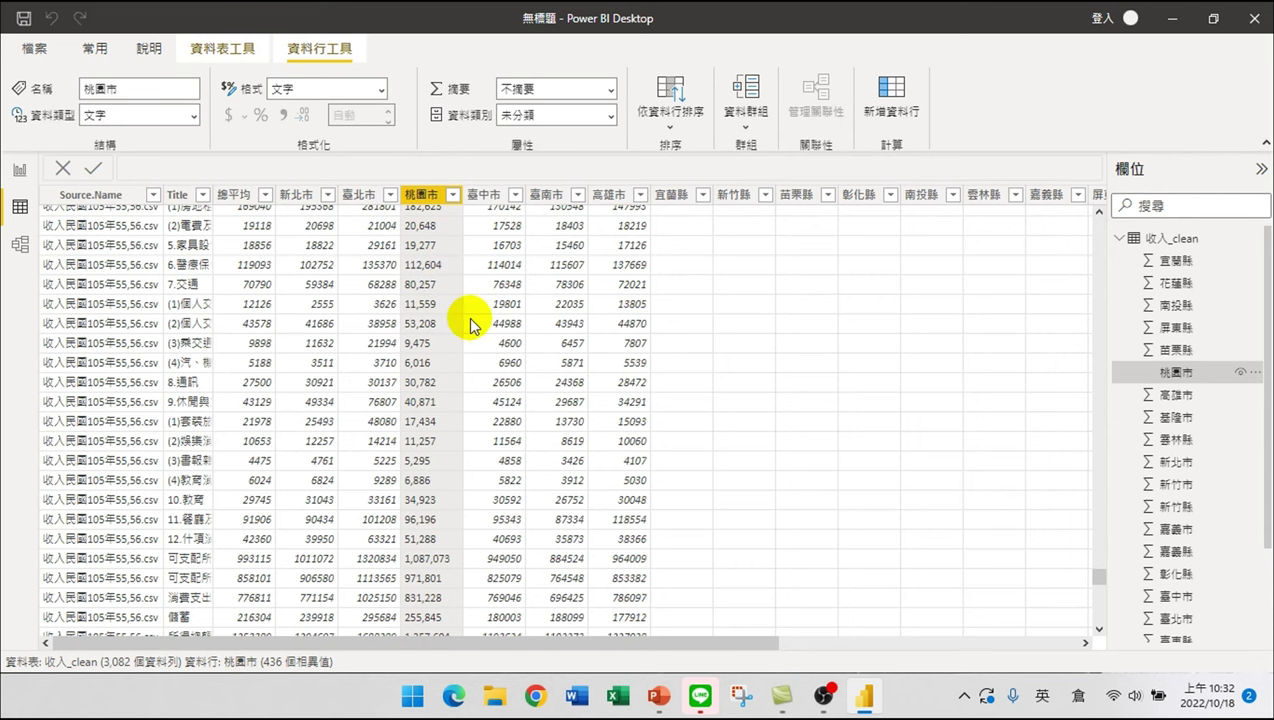
{"action": "left_click", "coordinate": [20, 170]}
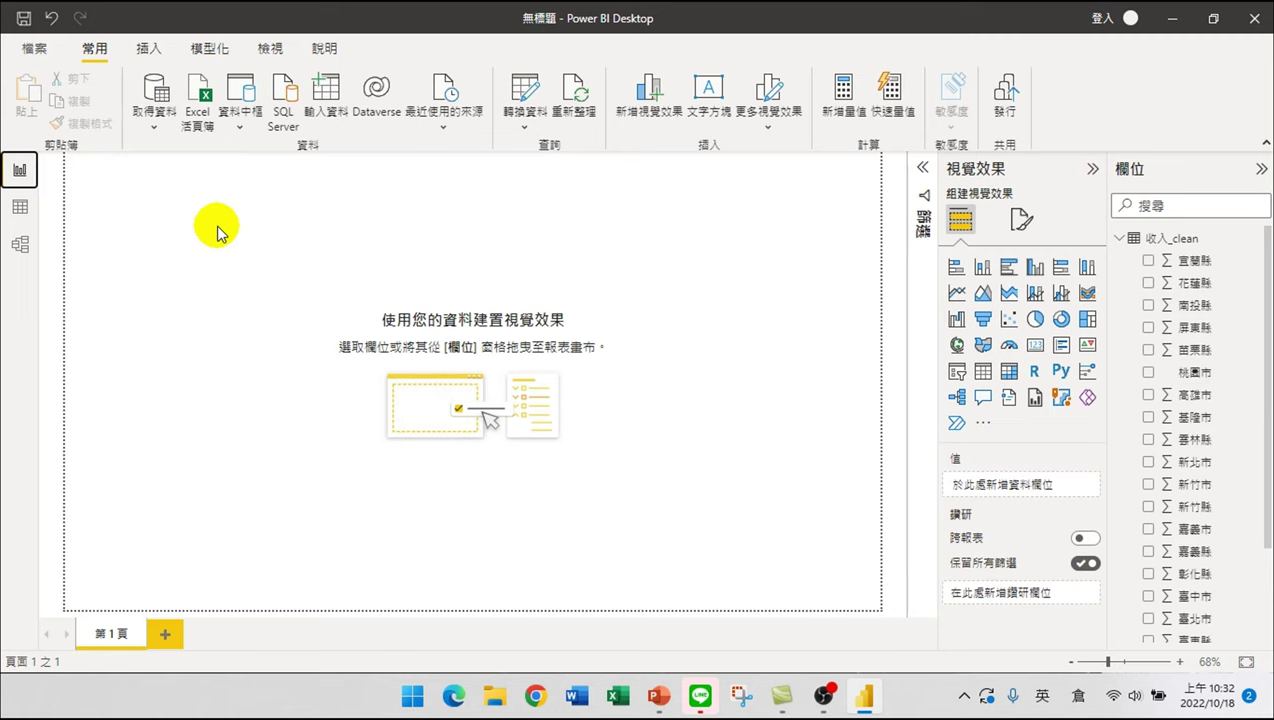
{"action": "left_click", "coordinate": [97, 46]}
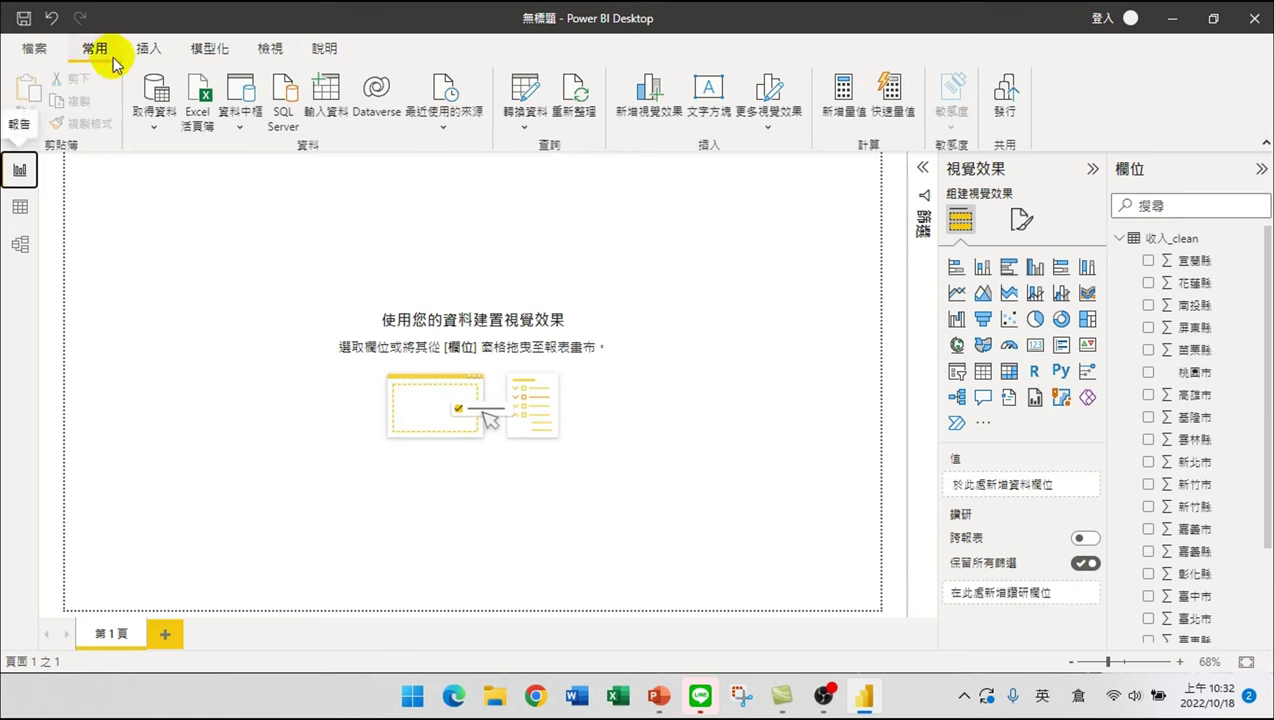
- In Power Query via Transform data, retype the 桃園市 column as 小數 (Decimal Number)
{"action": "left_click", "coordinate": [527, 88]}
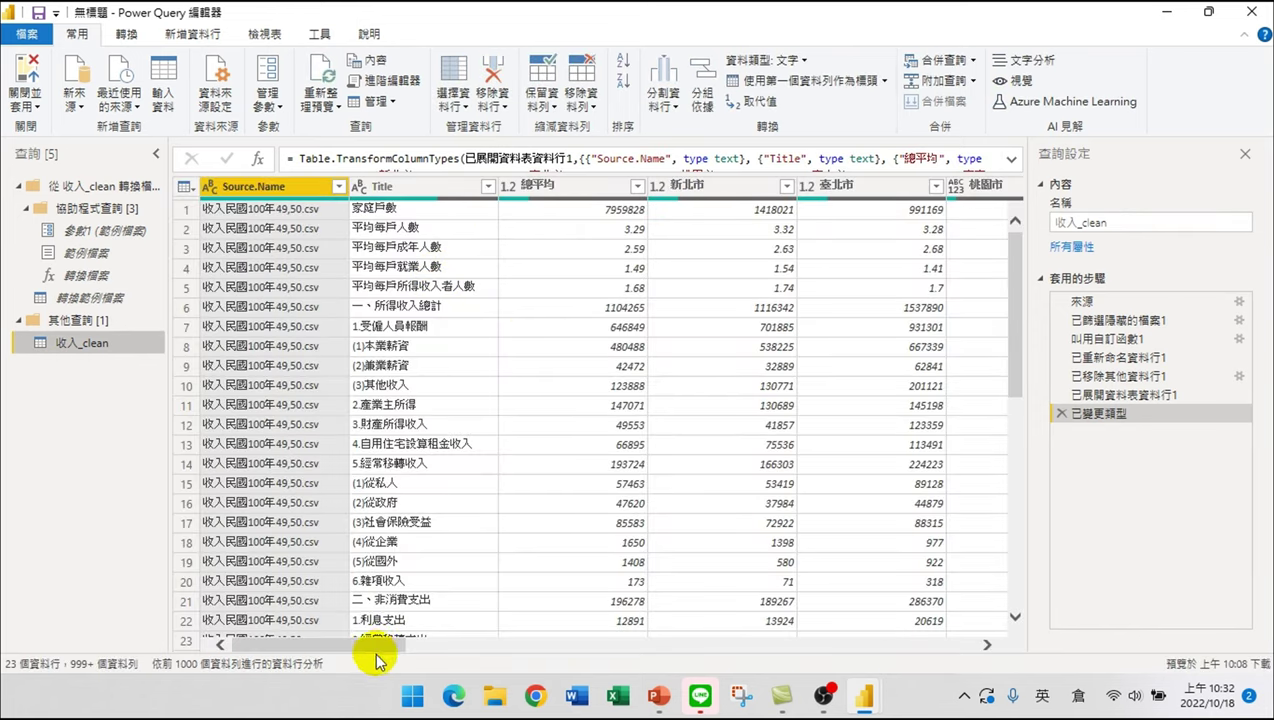
{"action": "left_click_drag", "start_coordinate": [378, 656], "coordinate": [446, 658]}
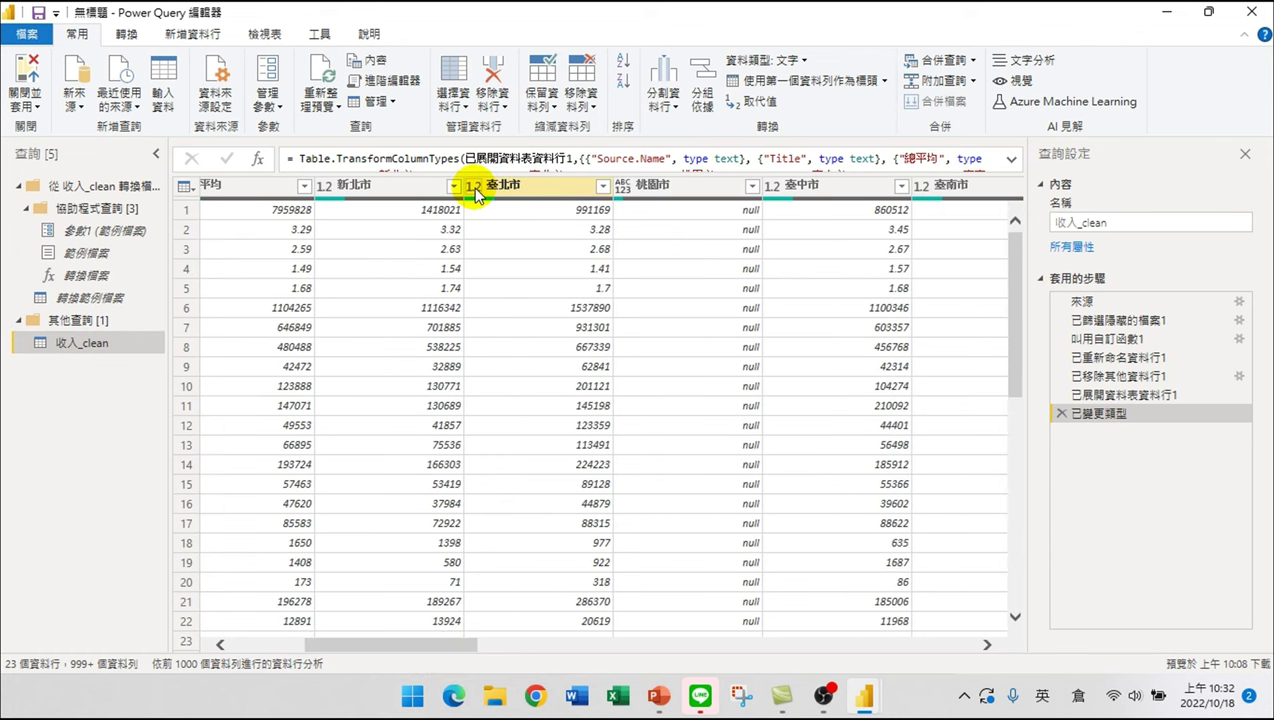
{"action": "left_click", "coordinate": [622, 187]}
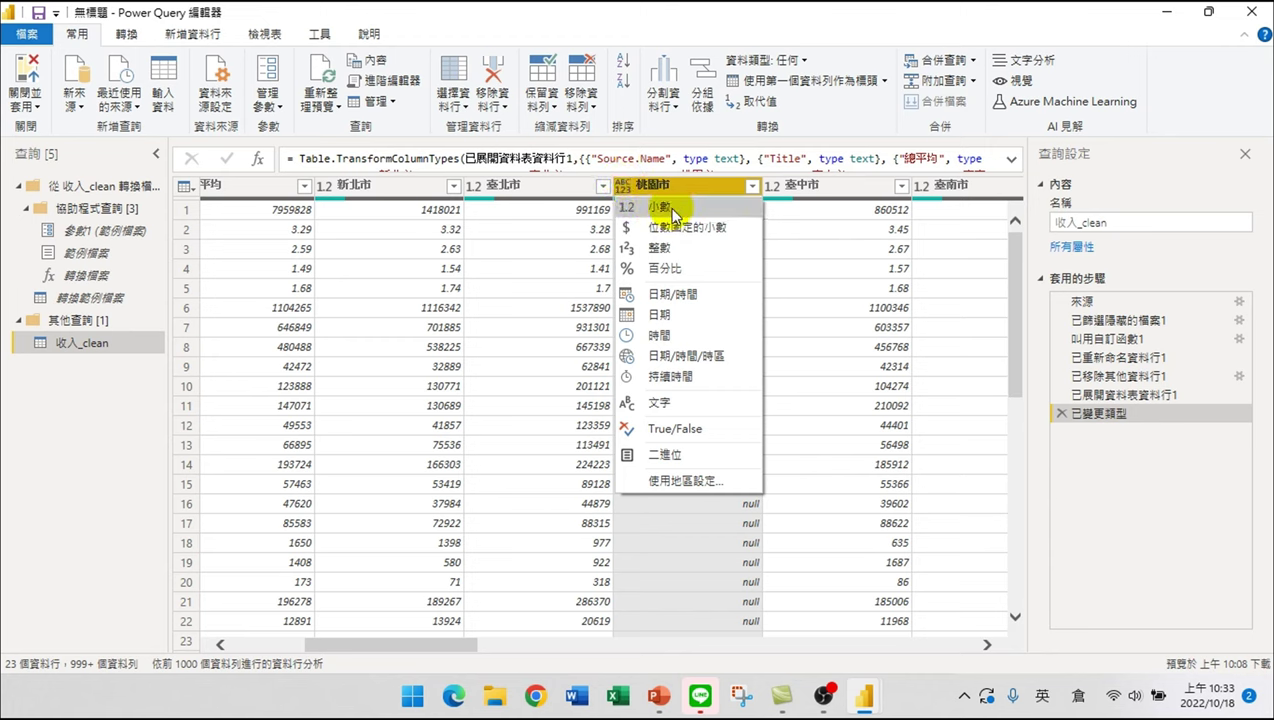
{"action": "left_click", "coordinate": [659, 210]}
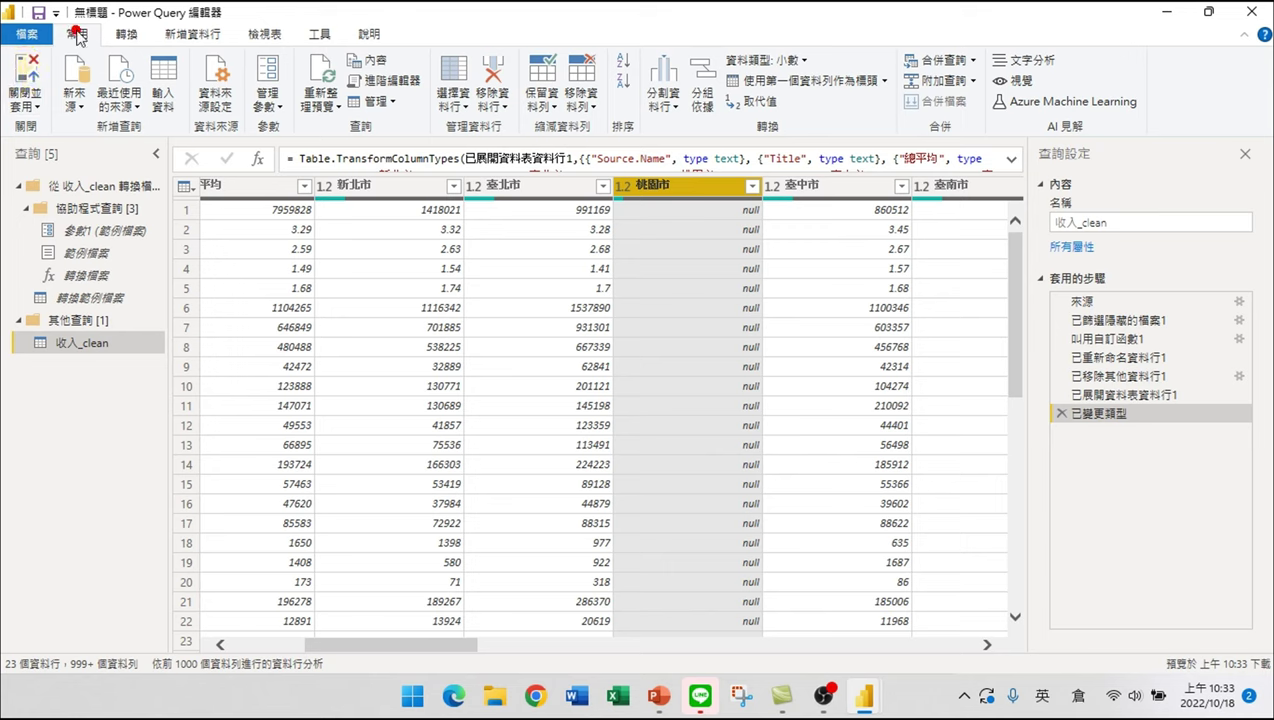
- Close & Apply the query edits and dismiss the pending-changes notice
{"action": "left_click", "coordinate": [27, 76]}
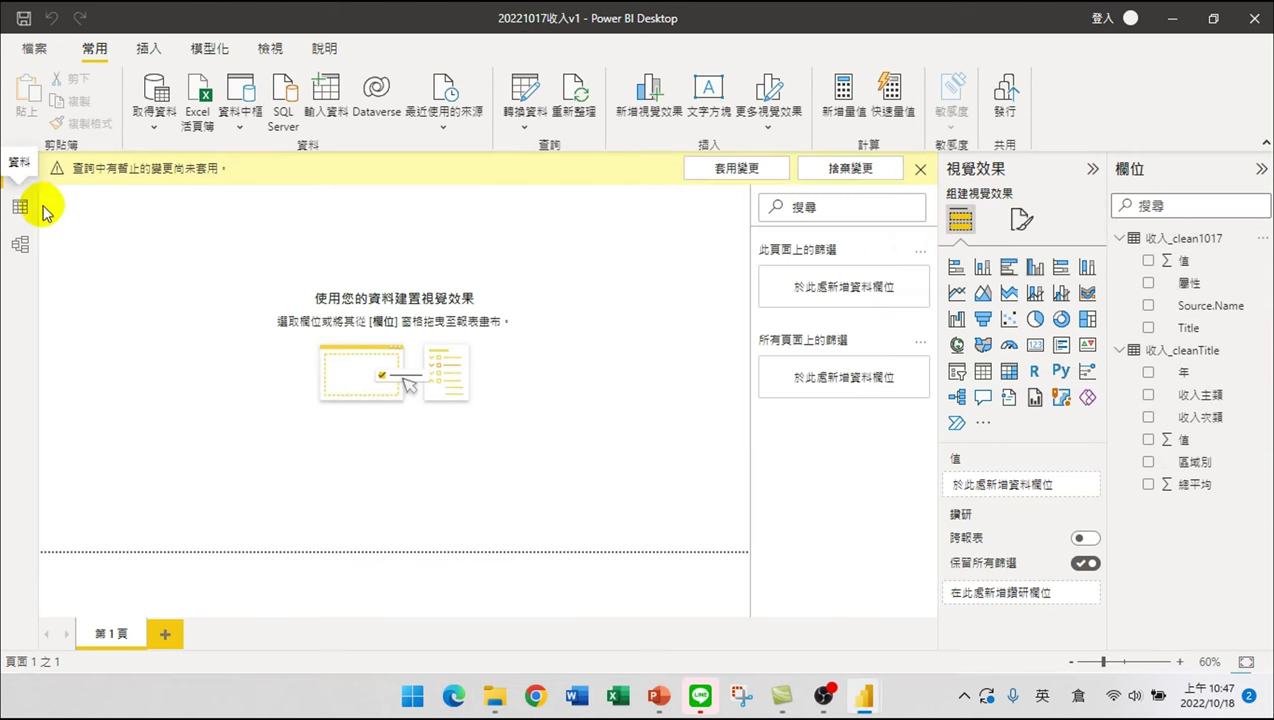
{"action": "left_click", "coordinate": [920, 169]}
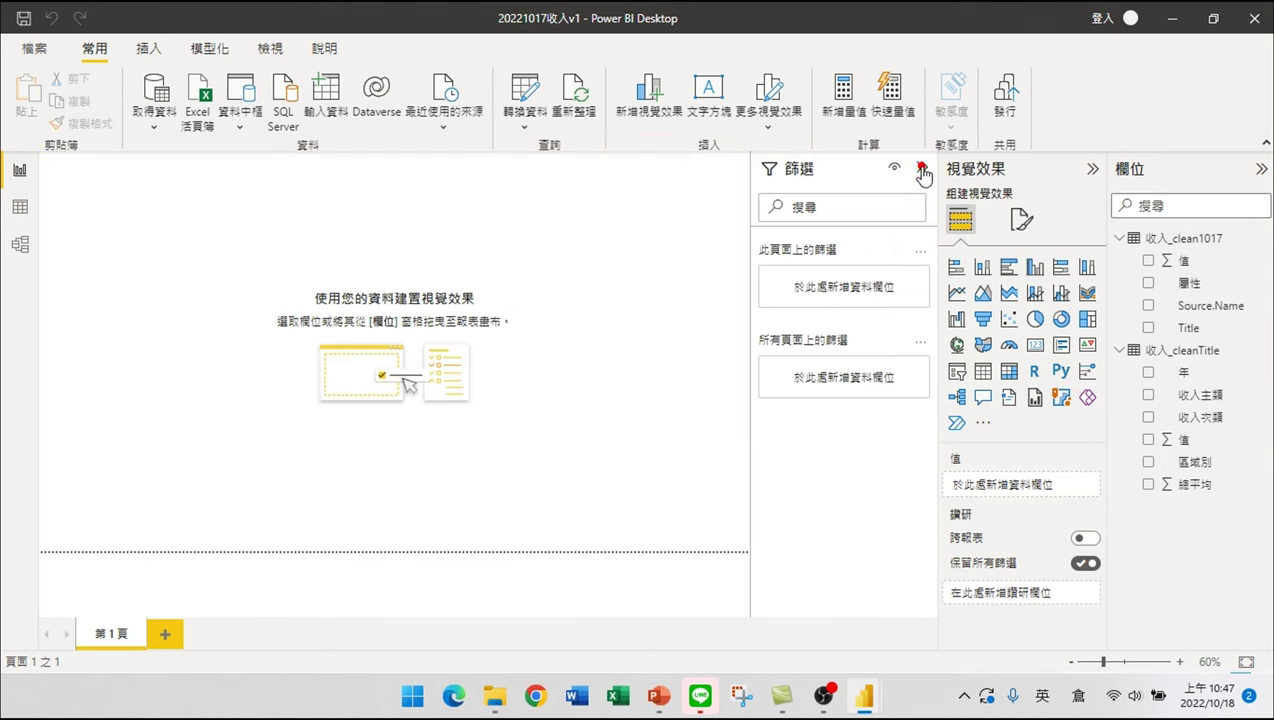
{"action": "left_click", "coordinate": [601, 270]}
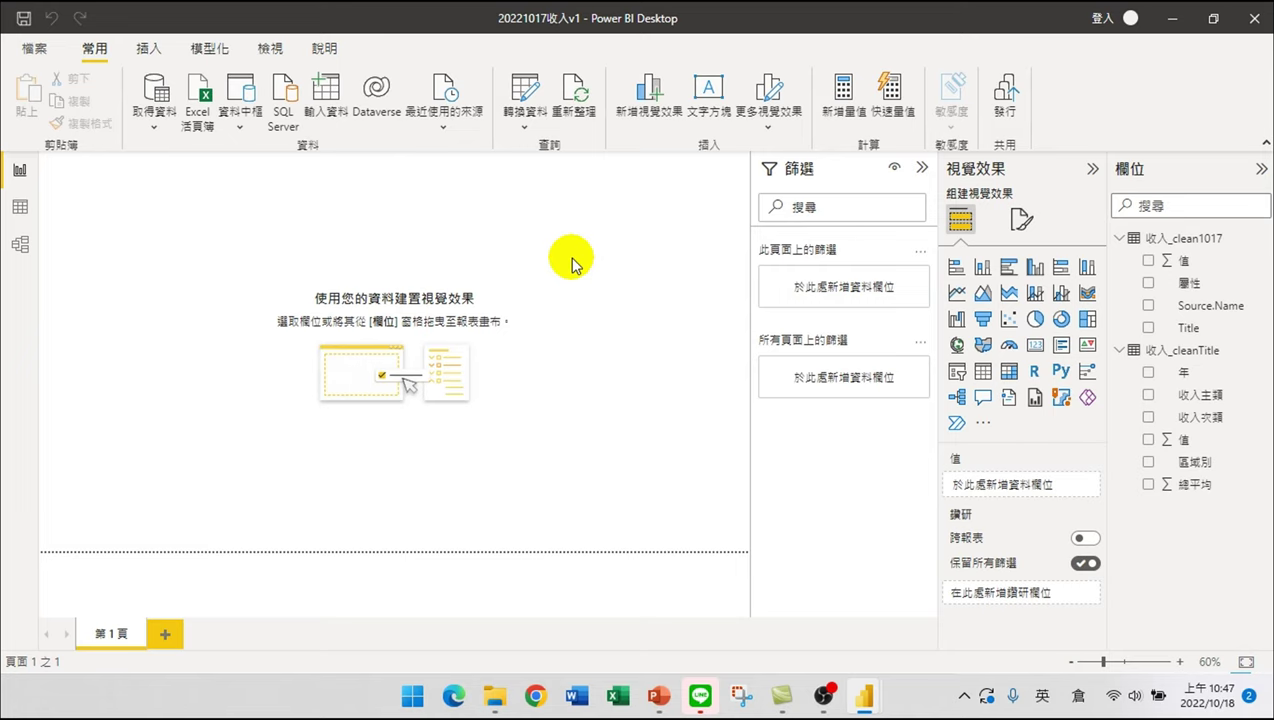
- Bring the untitled Power BI Desktop window back to the front
{"action": "key", "text": "alt+Tab"}
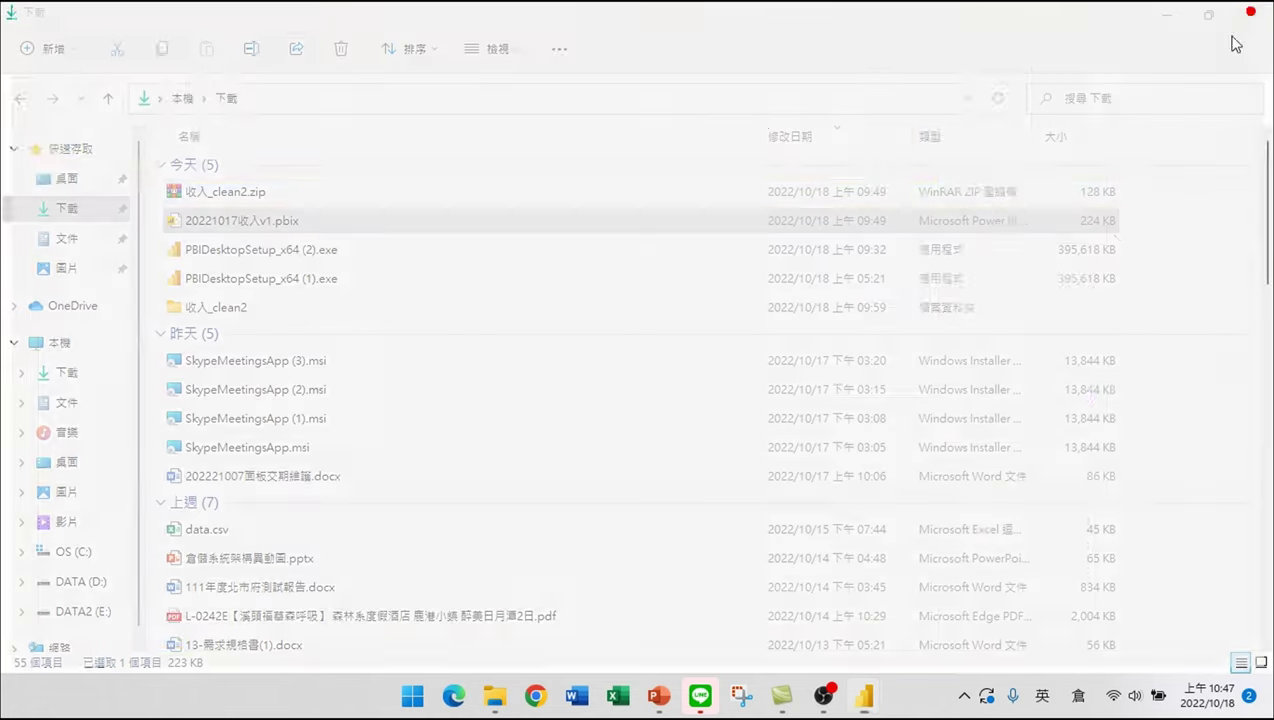
{"action": "mouse_move", "coordinate": [866, 698]}
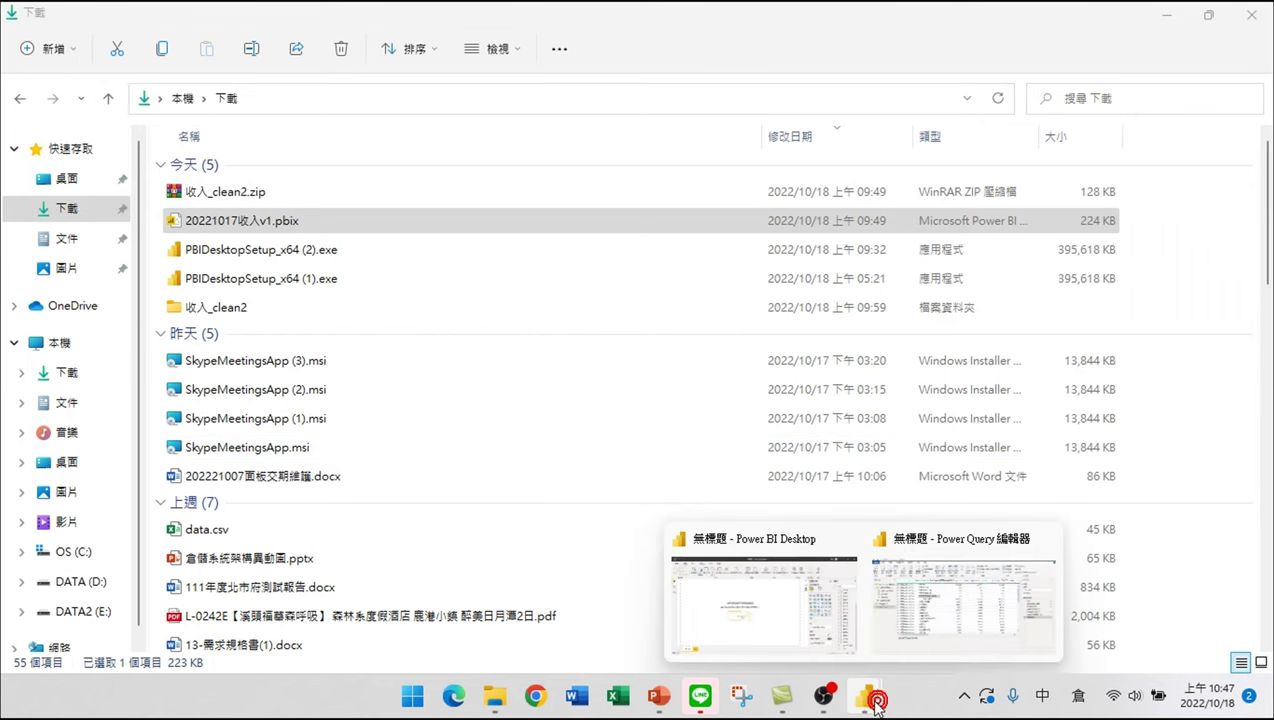
{"action": "left_click", "coordinate": [795, 622]}
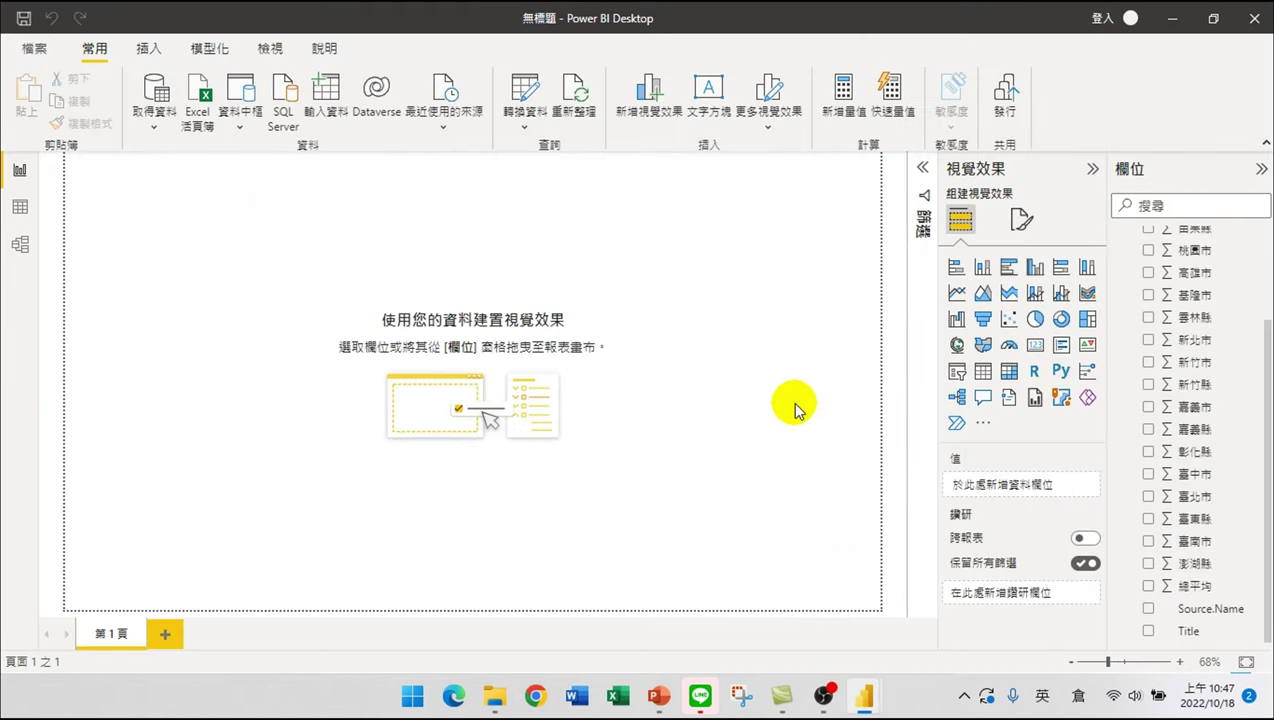
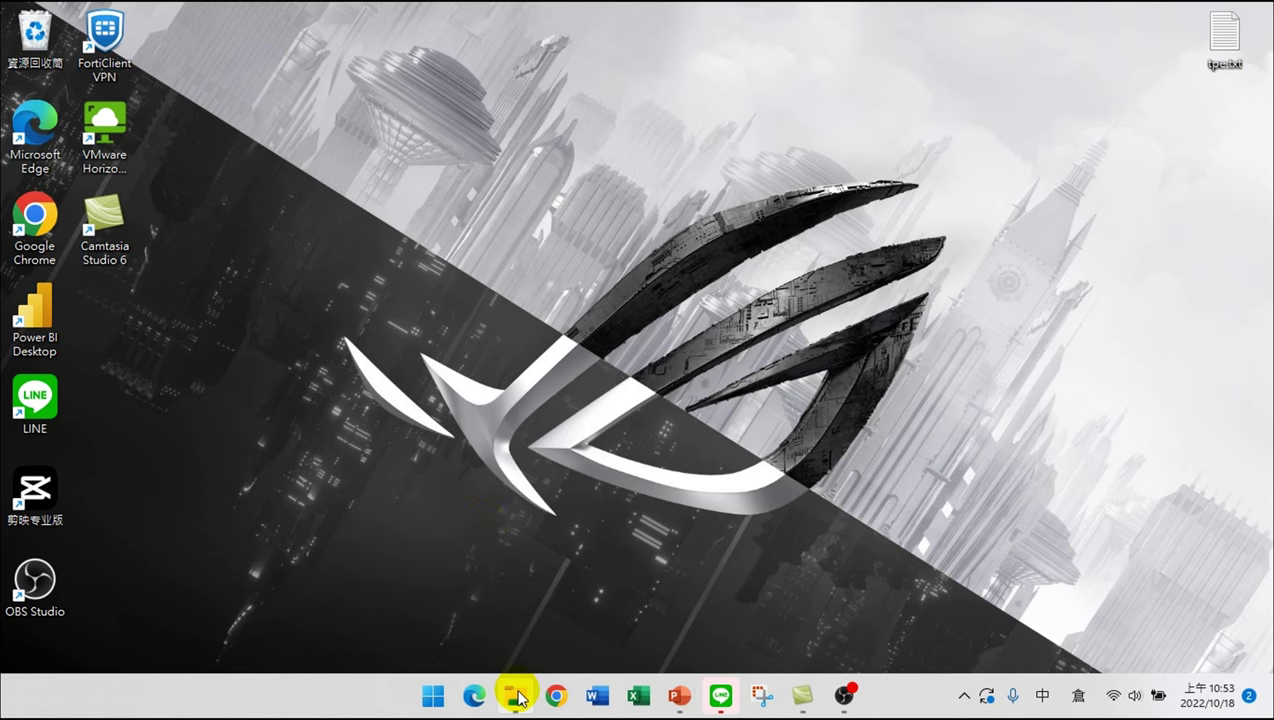
- Open the 20221017收入v1.pbix report from the Downloads (下載) folder in File Explorer
{"action": "left_click", "coordinate": [515, 695]}
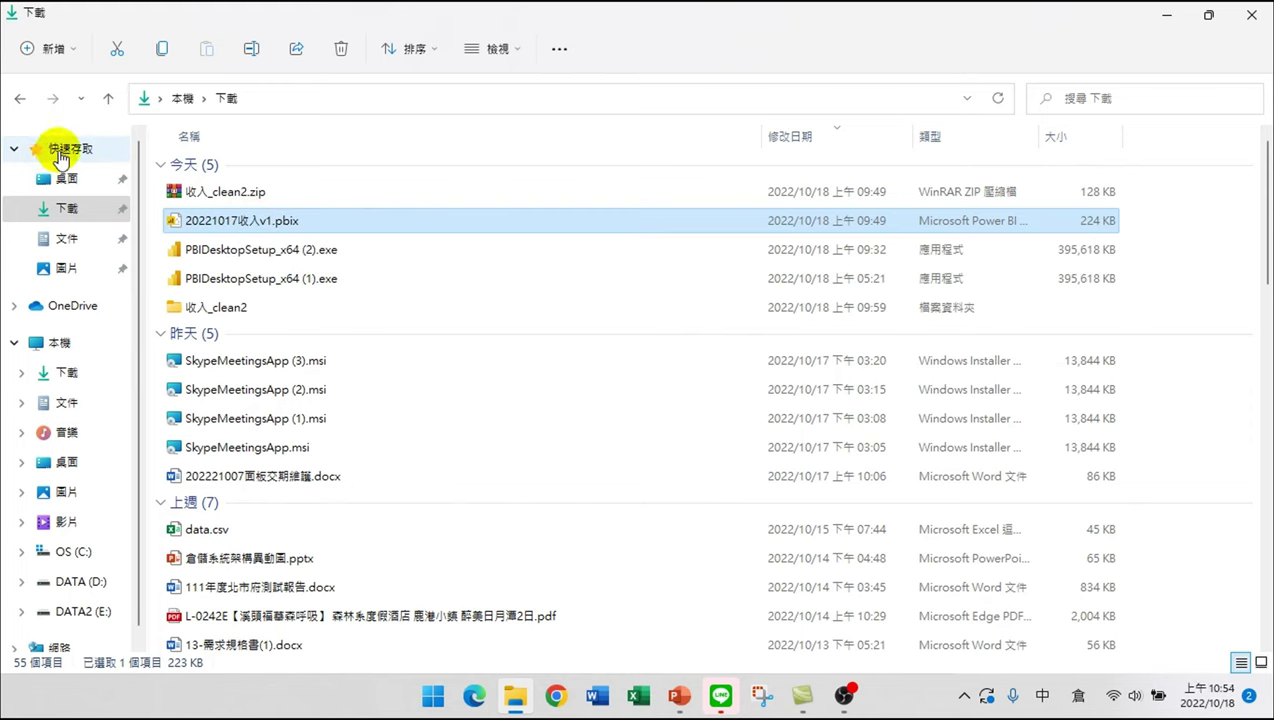
{"action": "left_click", "coordinate": [68, 208]}
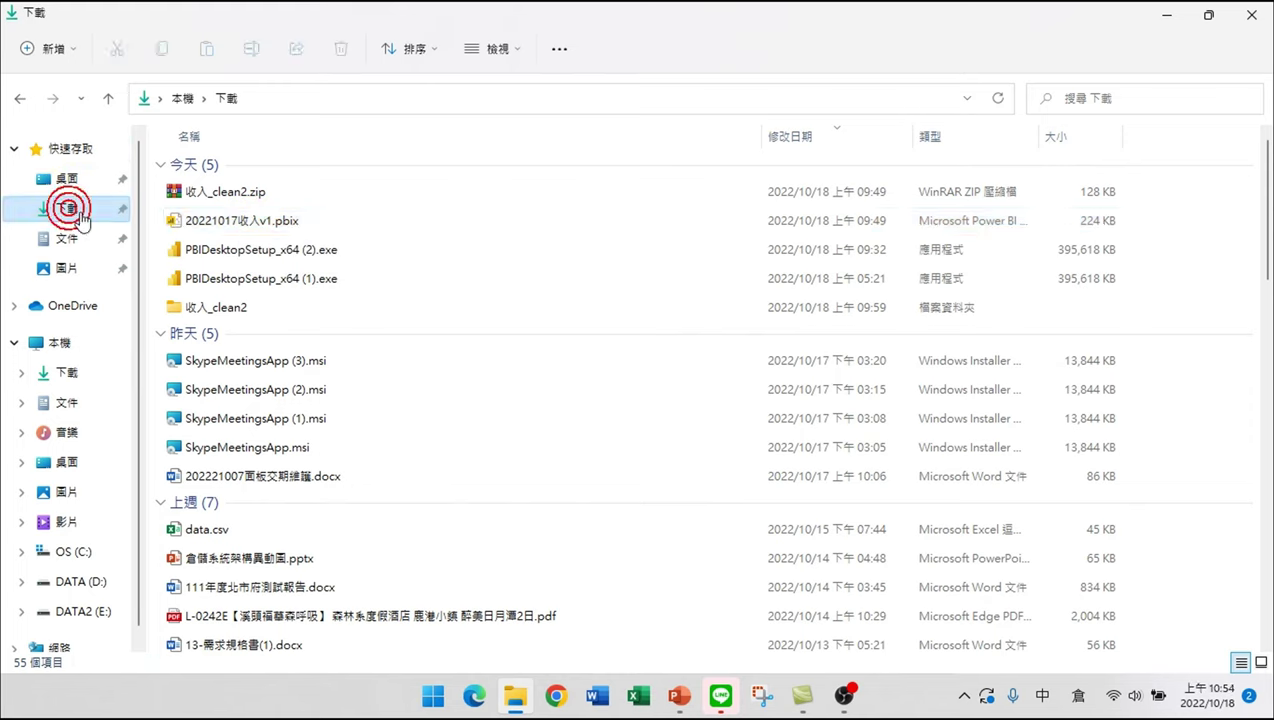
{"action": "double_click", "coordinate": [240, 220]}
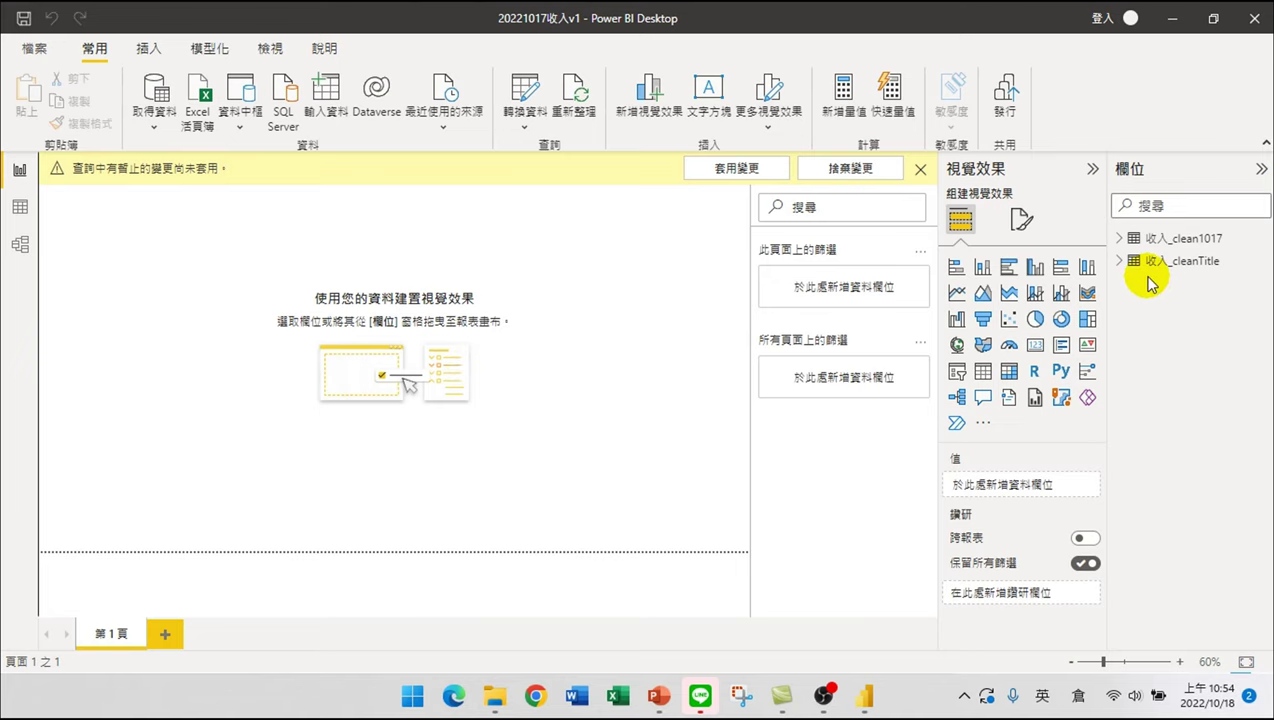
- Inspect the fields of the 收入_clean1017 and 收入_cleanTitle tables, leaving 收入_cleanTitle expanded
{"action": "left_click", "coordinate": [1119, 261]}
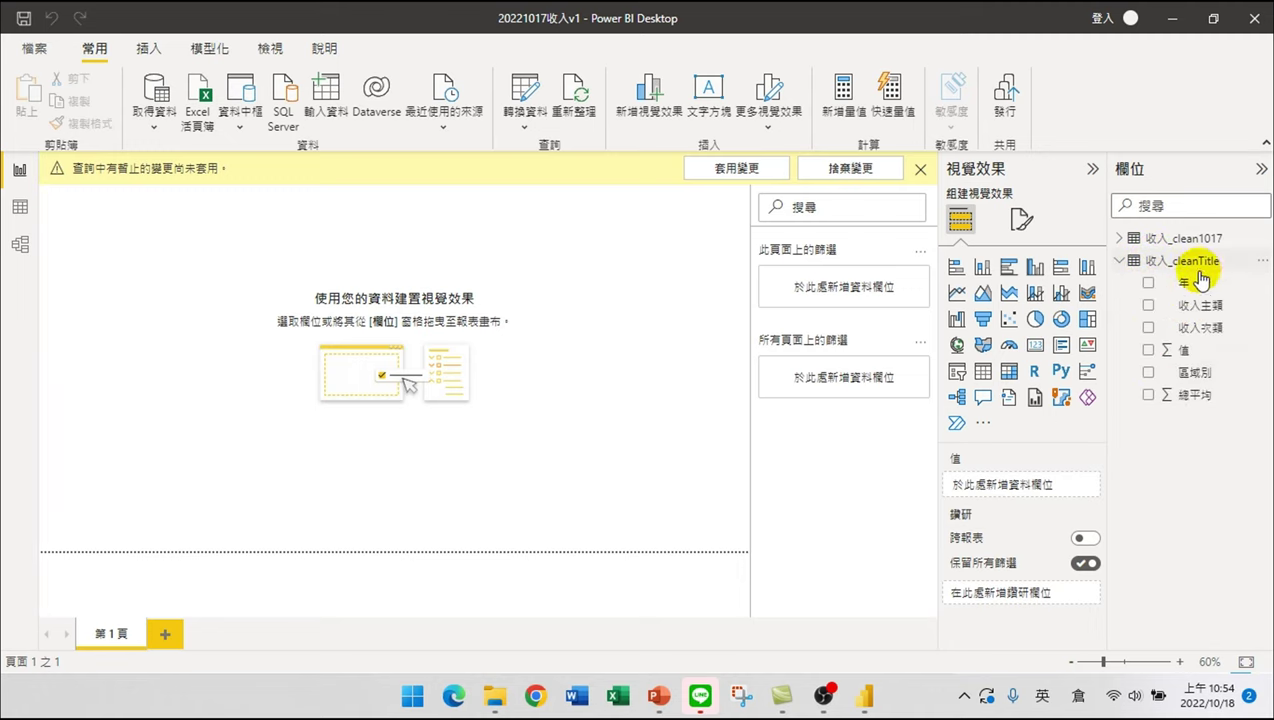
{"action": "left_click", "coordinate": [1119, 238]}
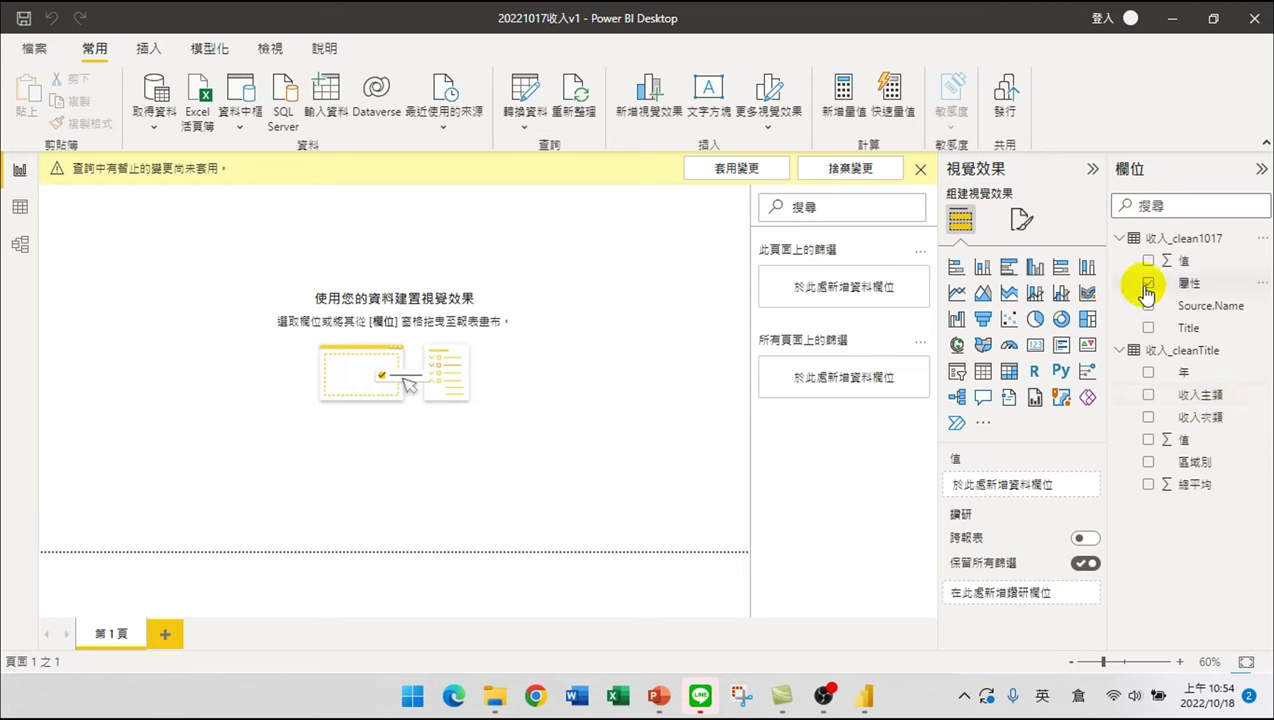
{"action": "left_click", "coordinate": [1120, 350]}
{"action": "left_click", "coordinate": [1120, 238]}
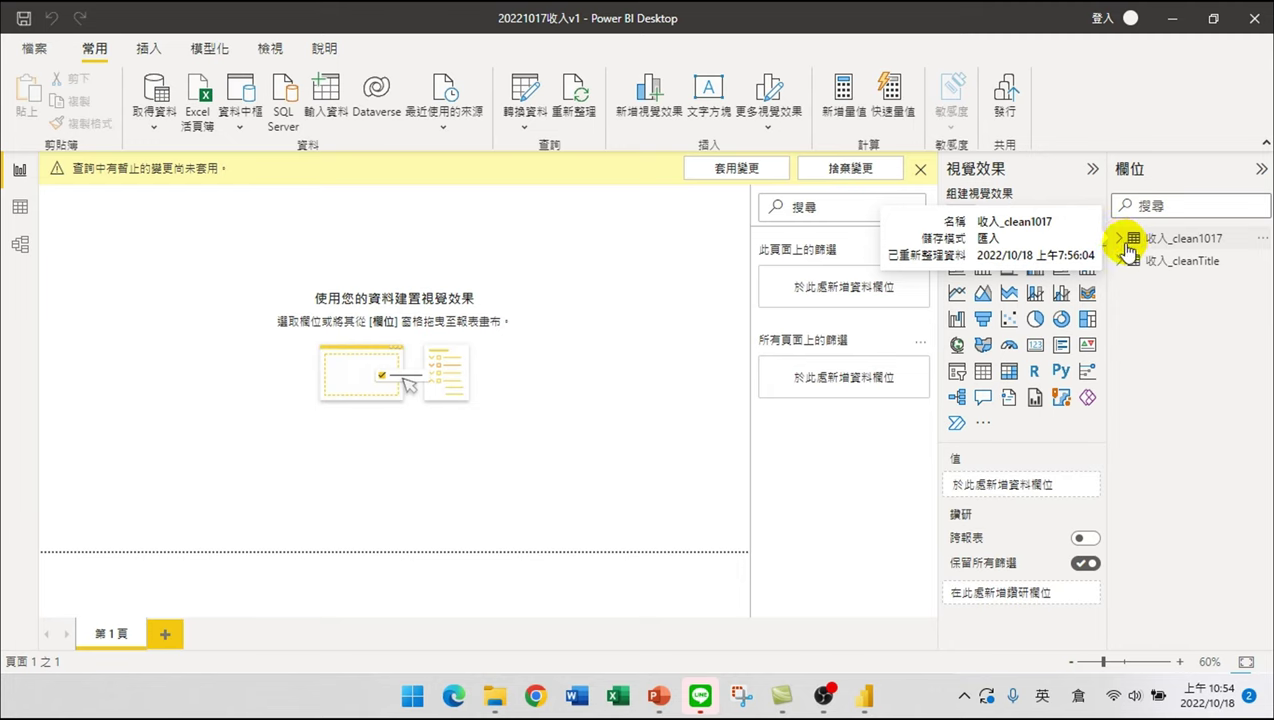
{"action": "left_click", "coordinate": [1119, 261]}
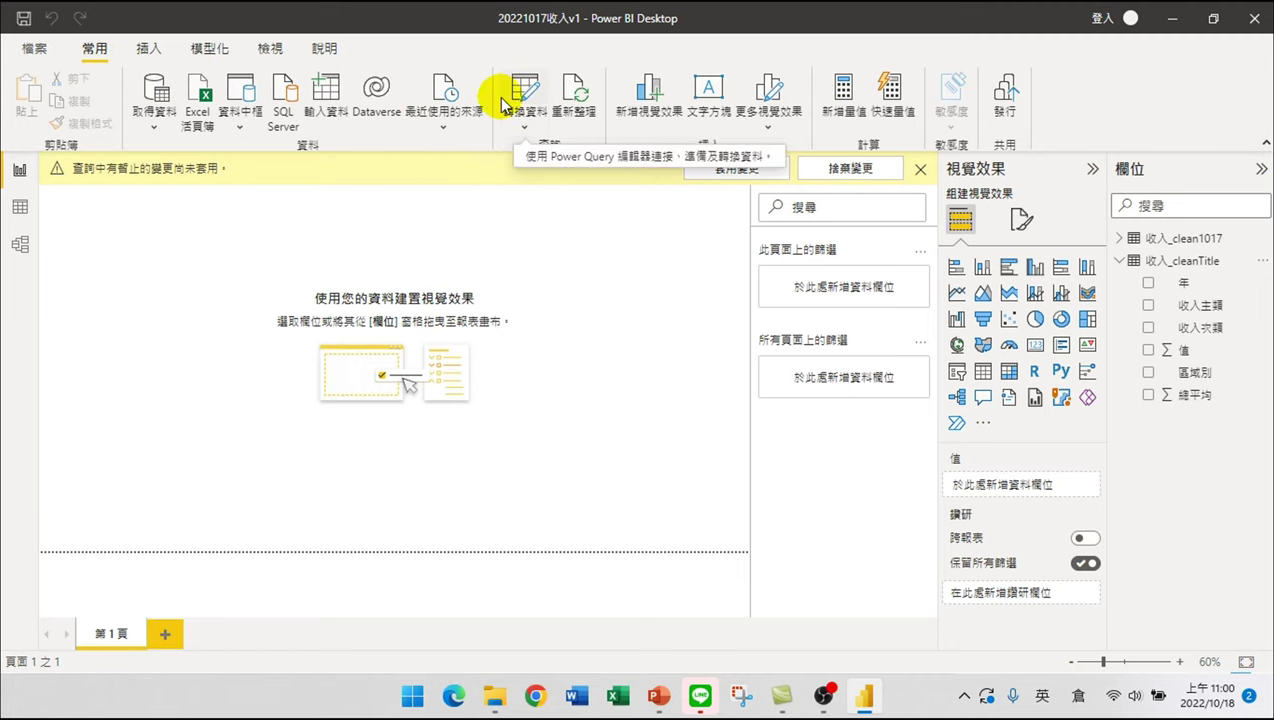
- Launch the Power Query editor with 轉換資料 (Transform data)
{"action": "left_click", "coordinate": [519, 126]}
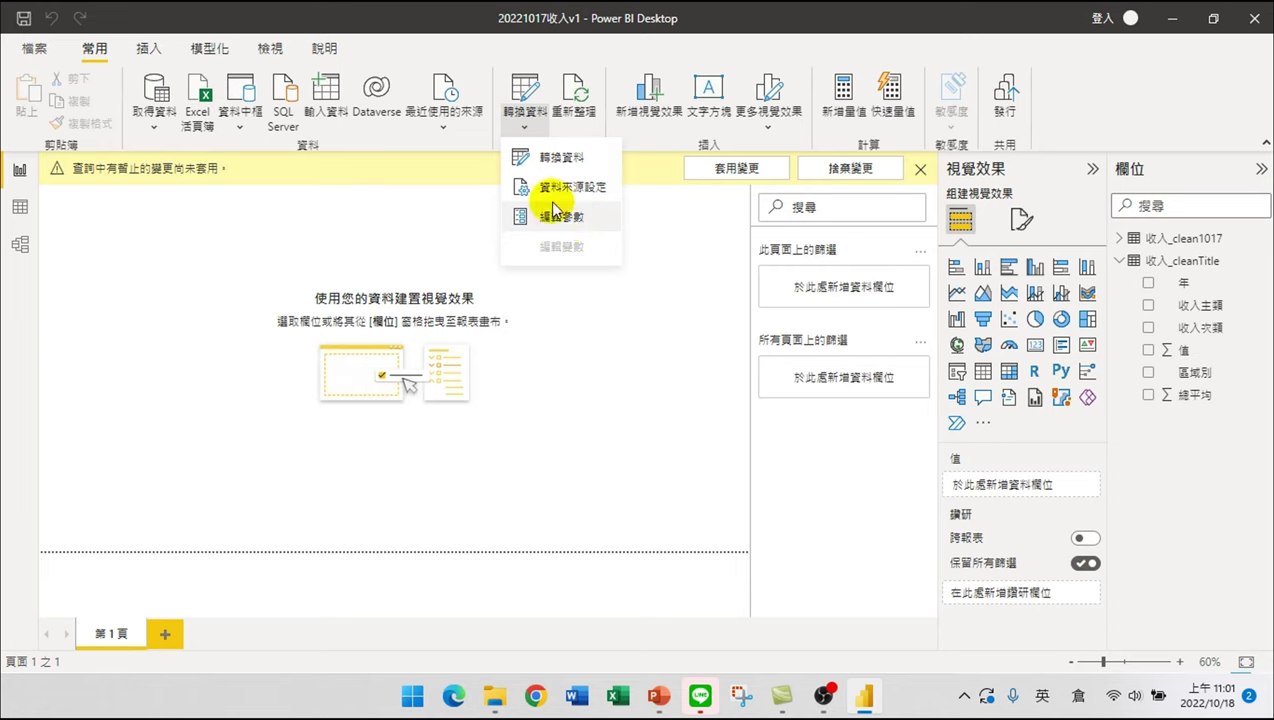
{"action": "left_click", "coordinate": [638, 362]}
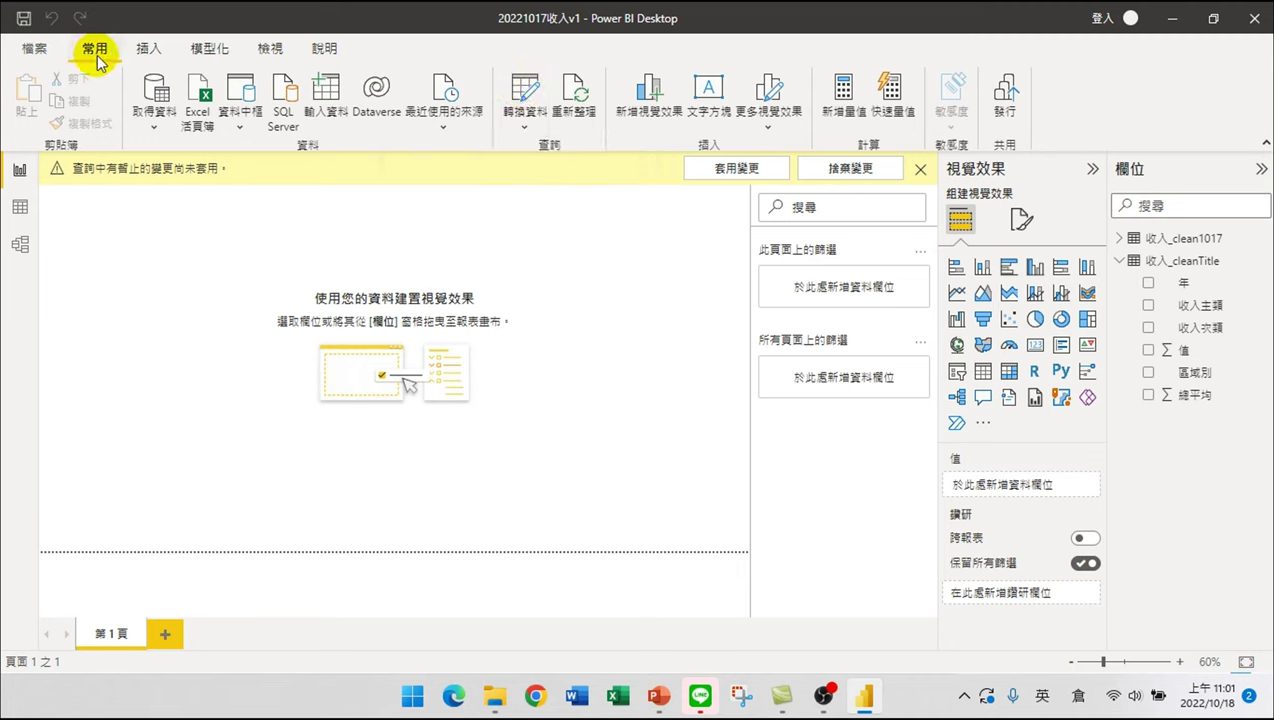
{"action": "left_click", "coordinate": [527, 90]}
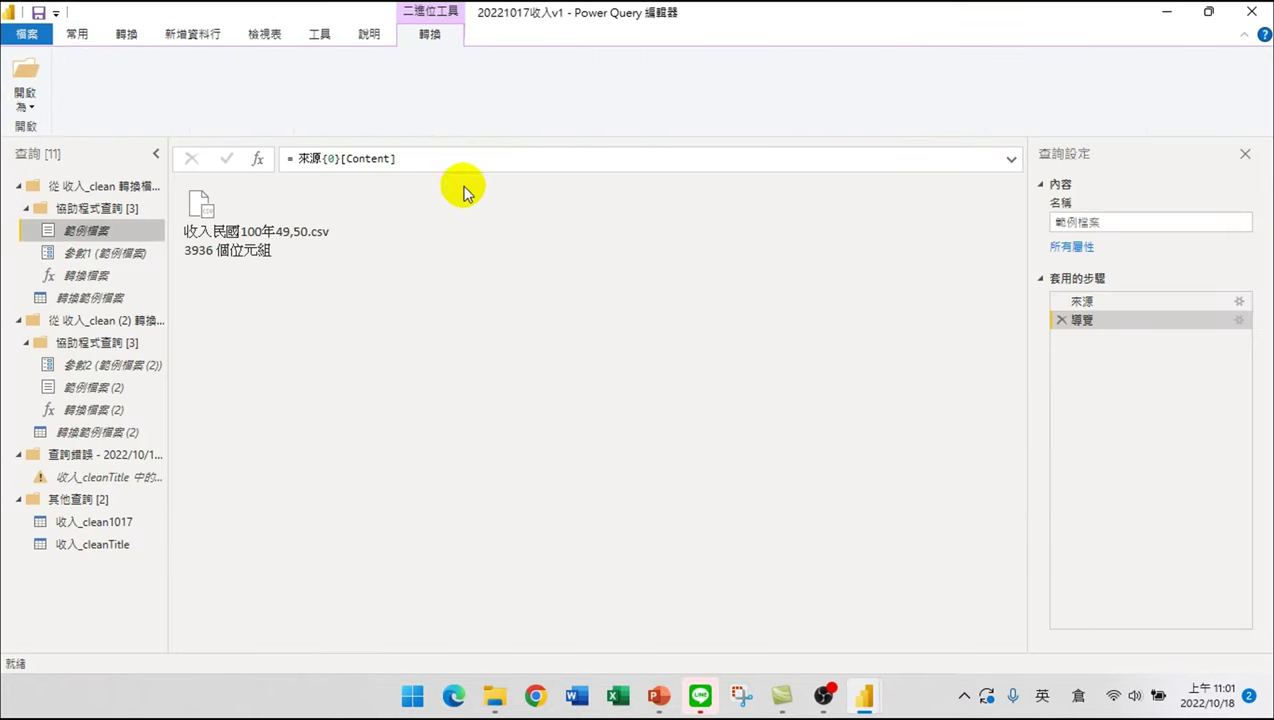
- Resize and reposition the Power Query editor window, then select the 收入_clean1017 query
{"action": "left_click_drag", "start_coordinate": [220, 10], "coordinate": [292, 86]}
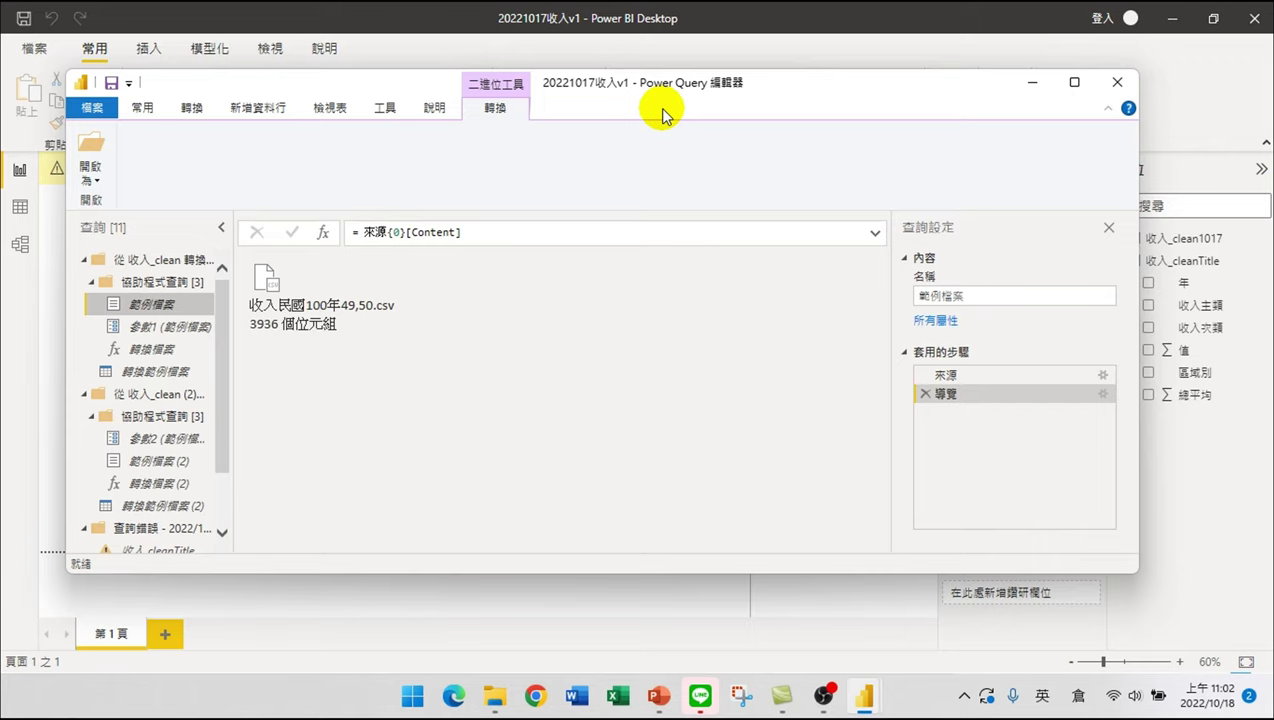
{"action": "scroll", "coordinate": [165, 385], "scroll_direction": "down", "scroll_amount": 1}
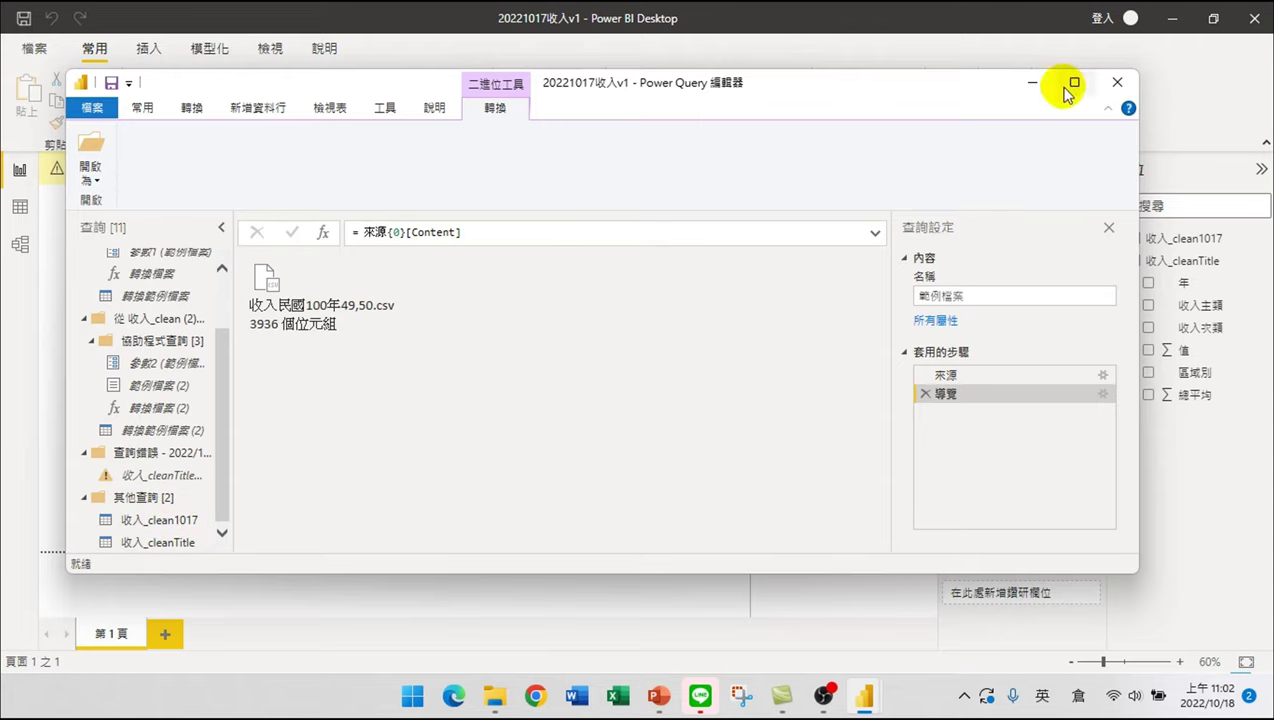
{"action": "left_click_drag", "start_coordinate": [604, 577], "coordinate": [591, 627]}
{"action": "left_click_drag", "start_coordinate": [660, 104], "coordinate": [686, 93]}
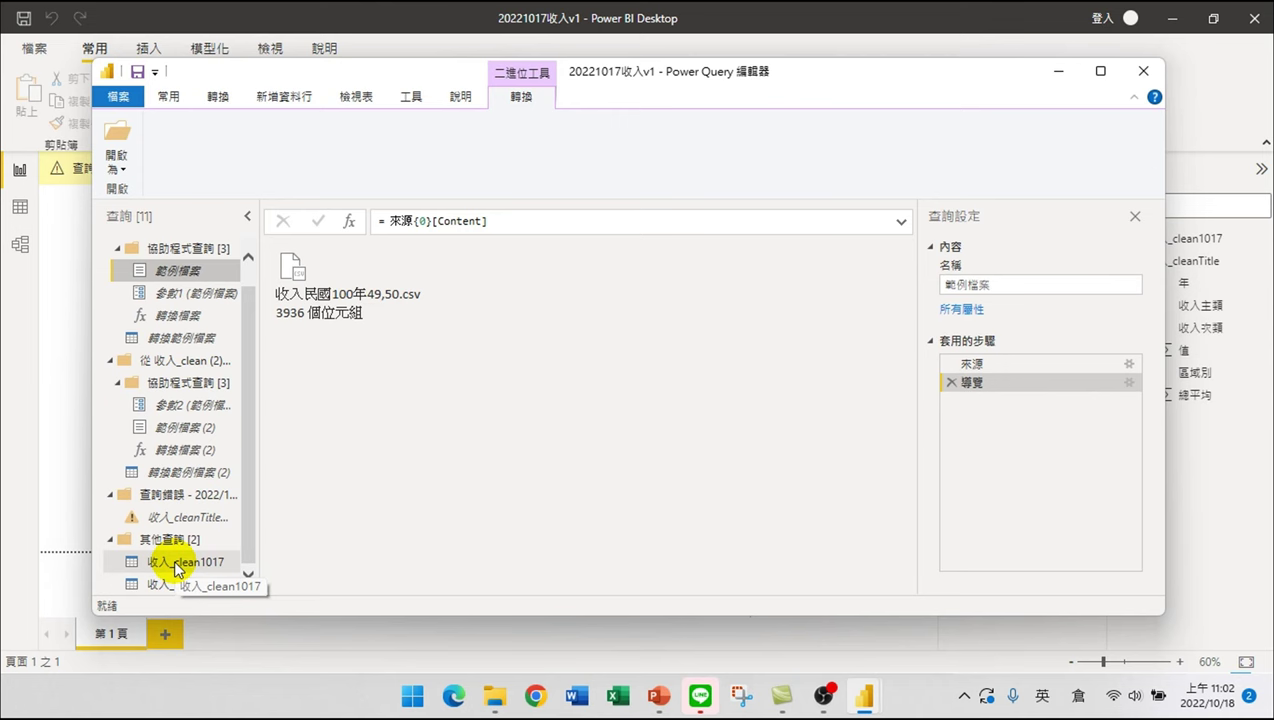
{"action": "left_click", "coordinate": [178, 566]}
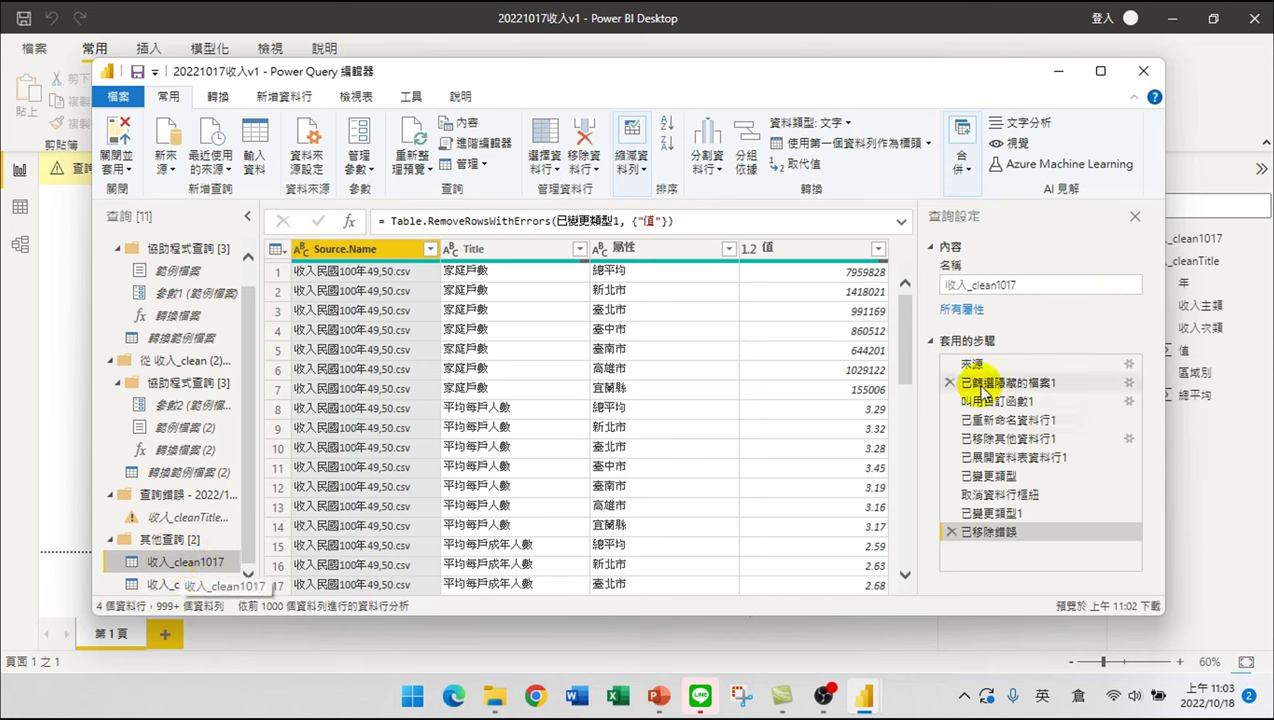
- Show 收入_clean1017's 來源 step full-screen with the expanded formula revealing its Folder.Files path on drive E
{"action": "left_click", "coordinate": [1012, 370]}
{"action": "left_click", "coordinate": [195, 557]}
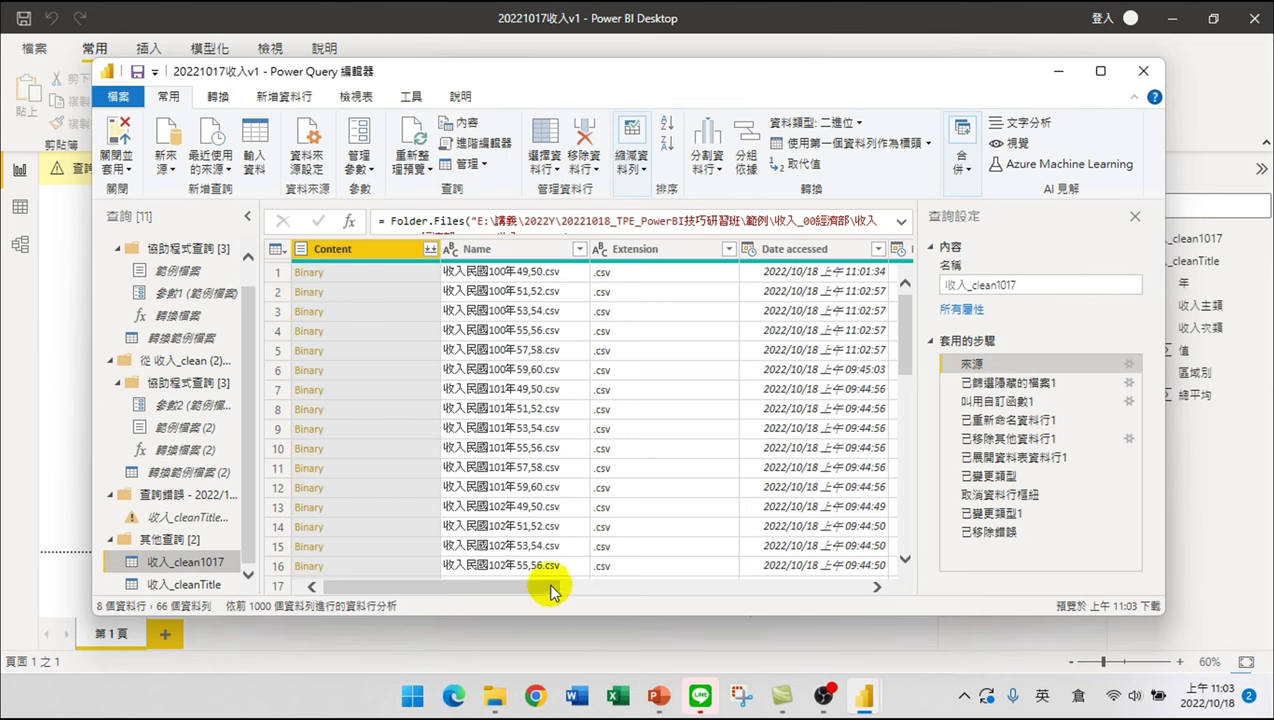
{"action": "left_click", "coordinate": [1100, 71]}
{"action": "left_click", "coordinate": [1010, 158]}
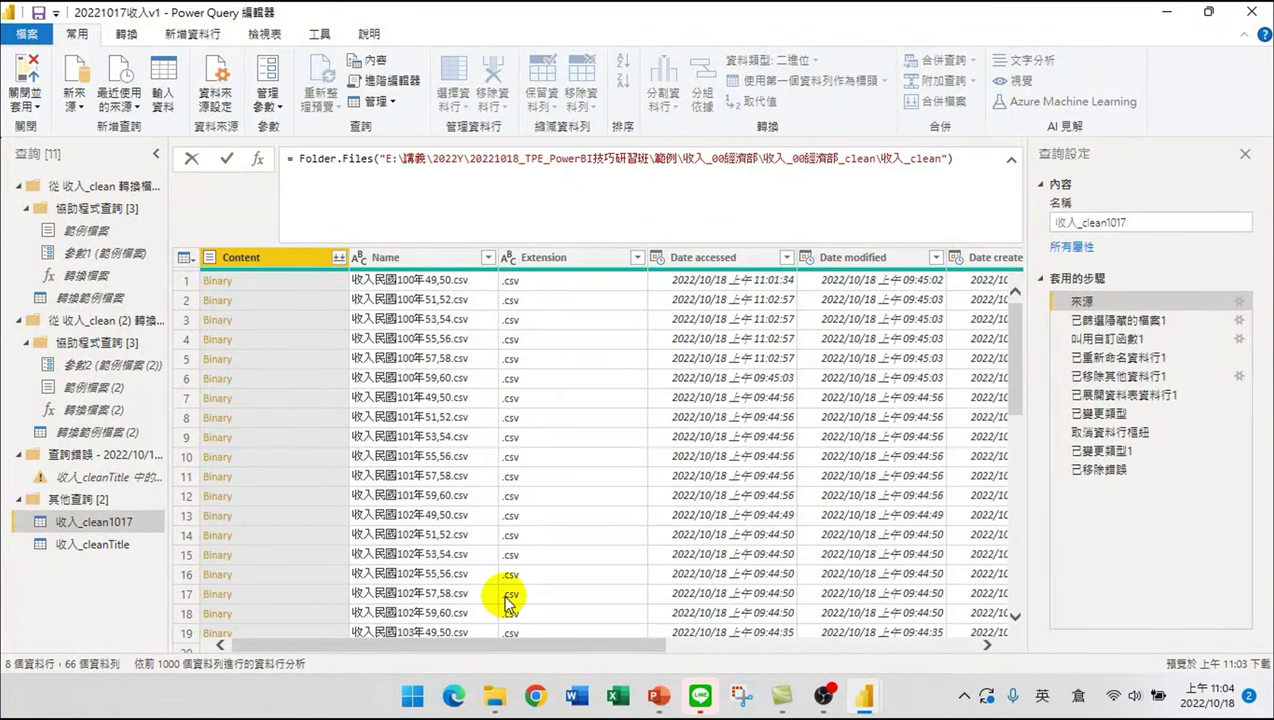
{"action": "left_click", "coordinate": [1083, 303]}
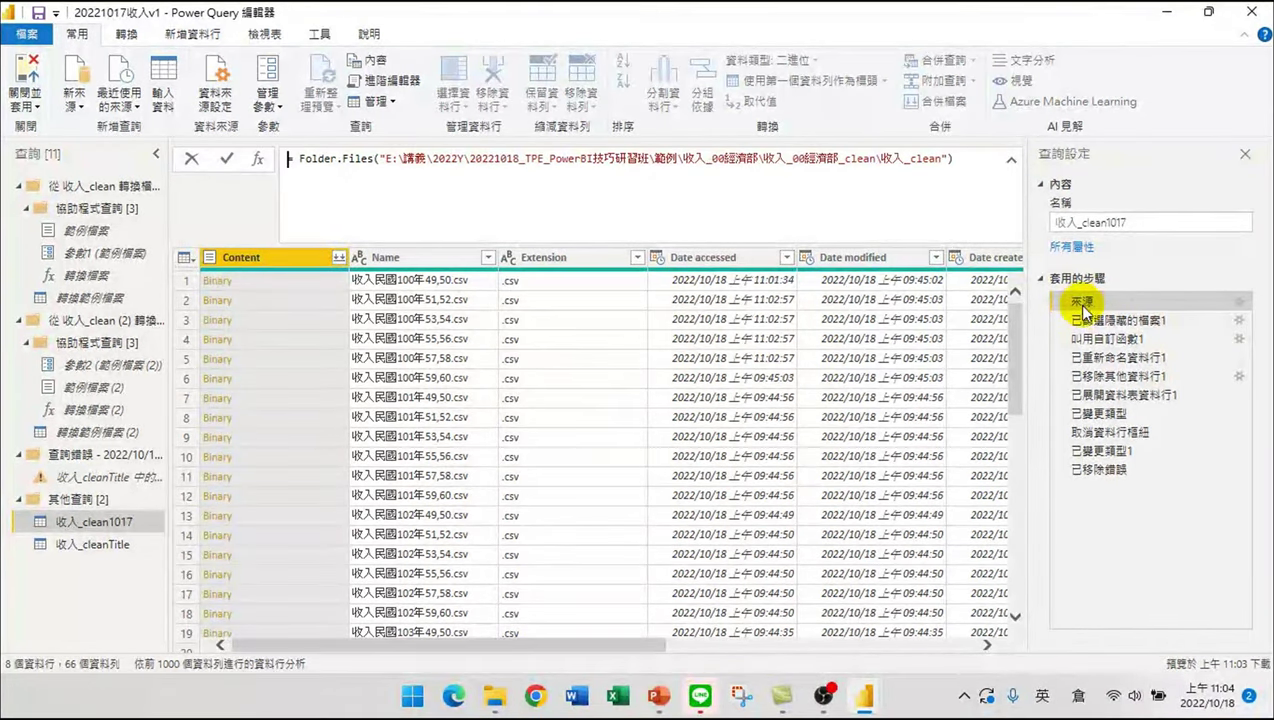
- Repoint 收入_clean1017's source folder to Downloads\收入_clean2\收入_clean, then select the 收入_cleanTitle query
{"action": "double_click", "coordinate": [1087, 304]}
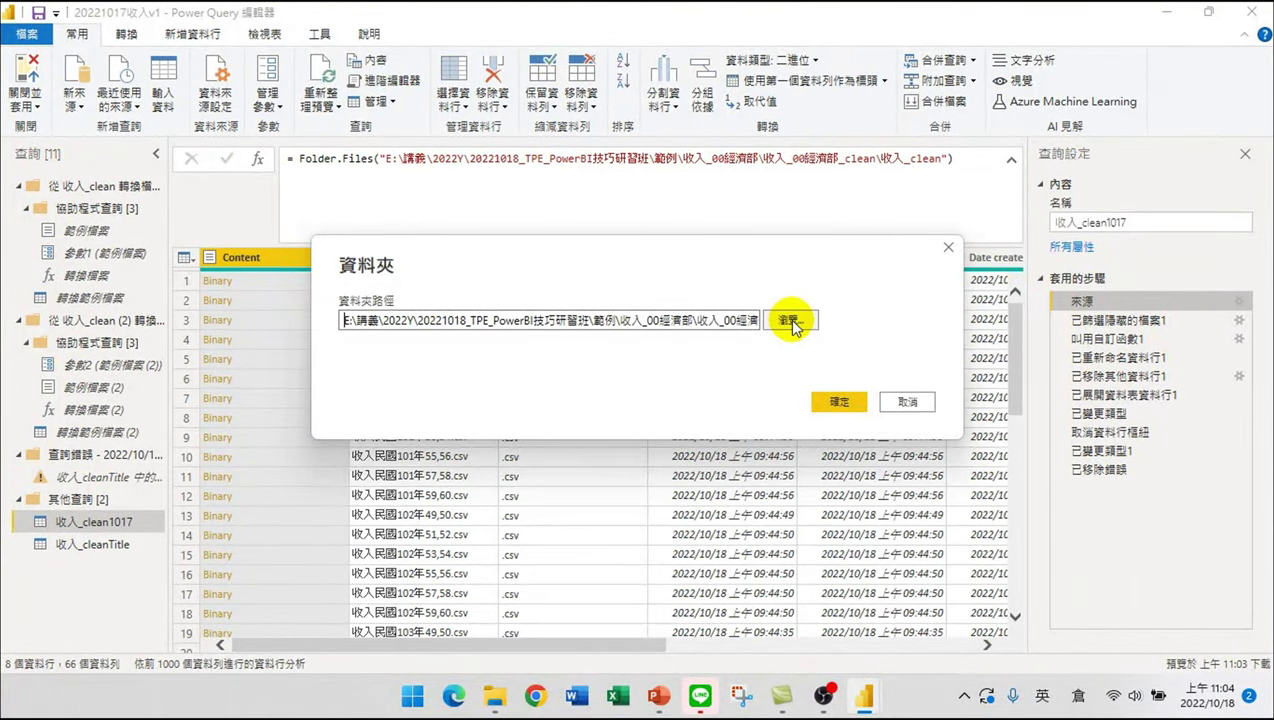
{"action": "left_click", "coordinate": [907, 403]}
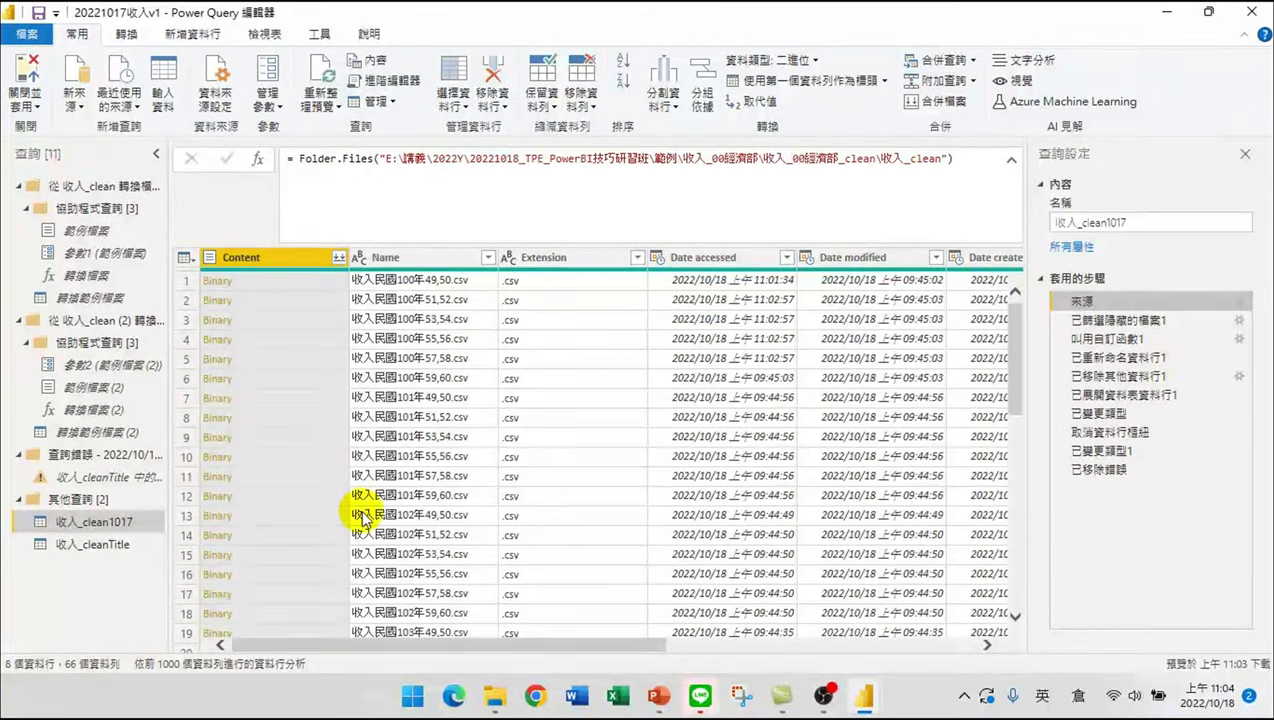
{"action": "double_click", "coordinate": [1100, 302]}
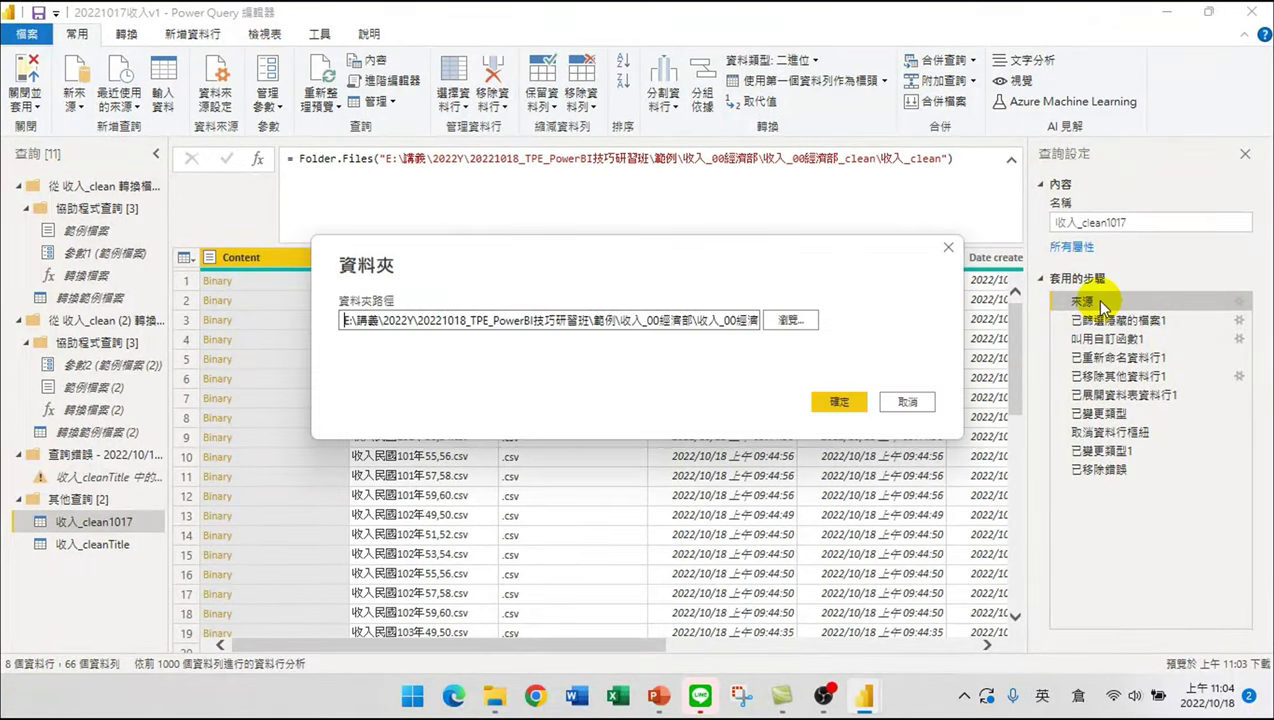
{"action": "left_click", "coordinate": [792, 321]}
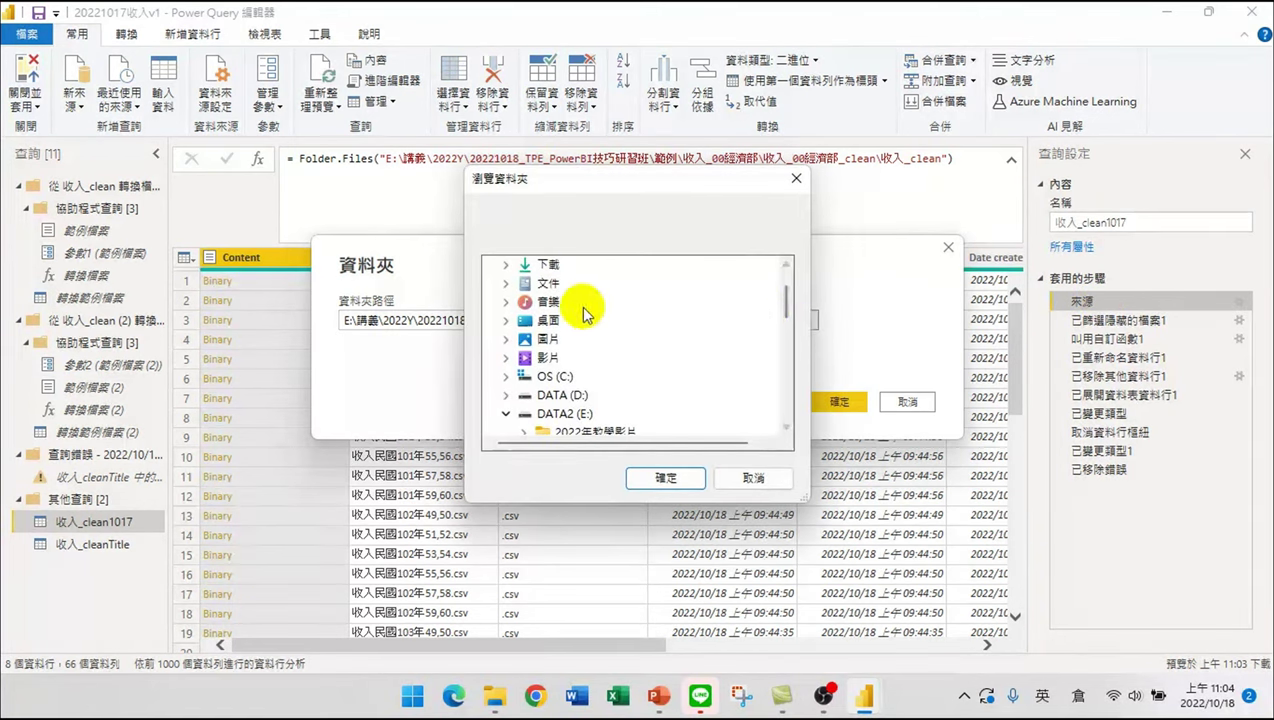
{"action": "double_click", "coordinate": [546, 345]}
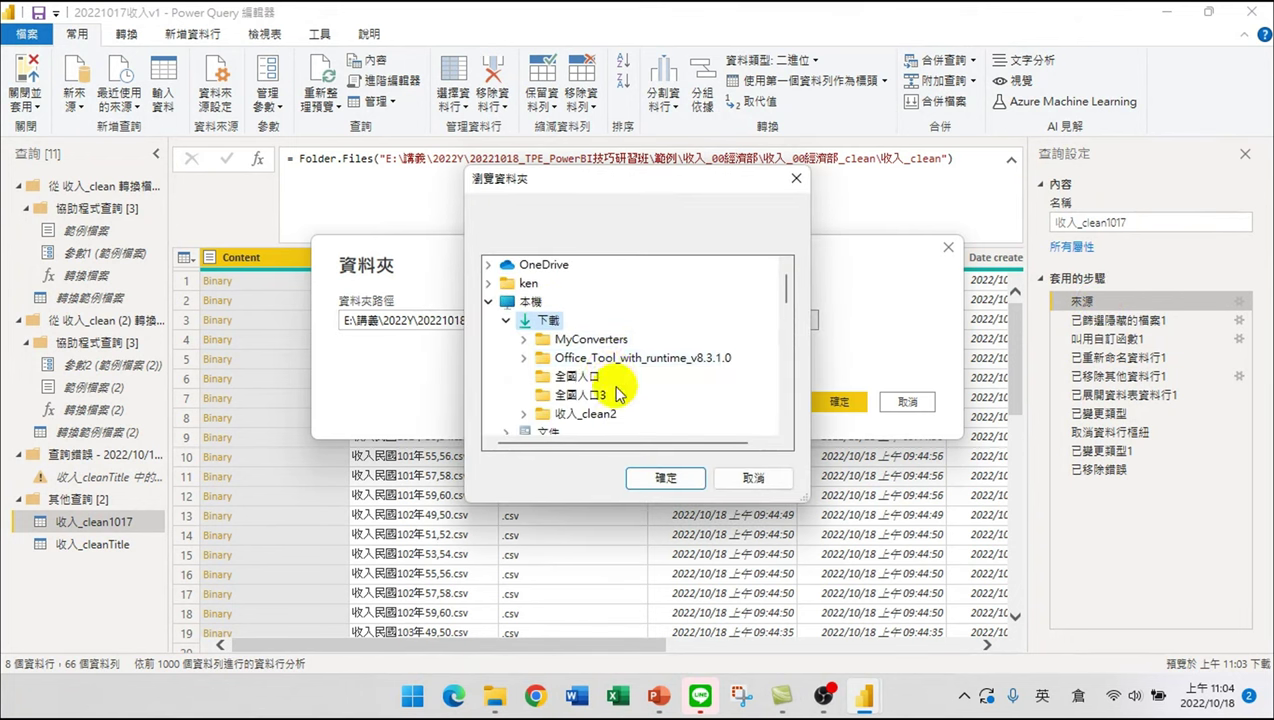
{"action": "double_click", "coordinate": [584, 418]}
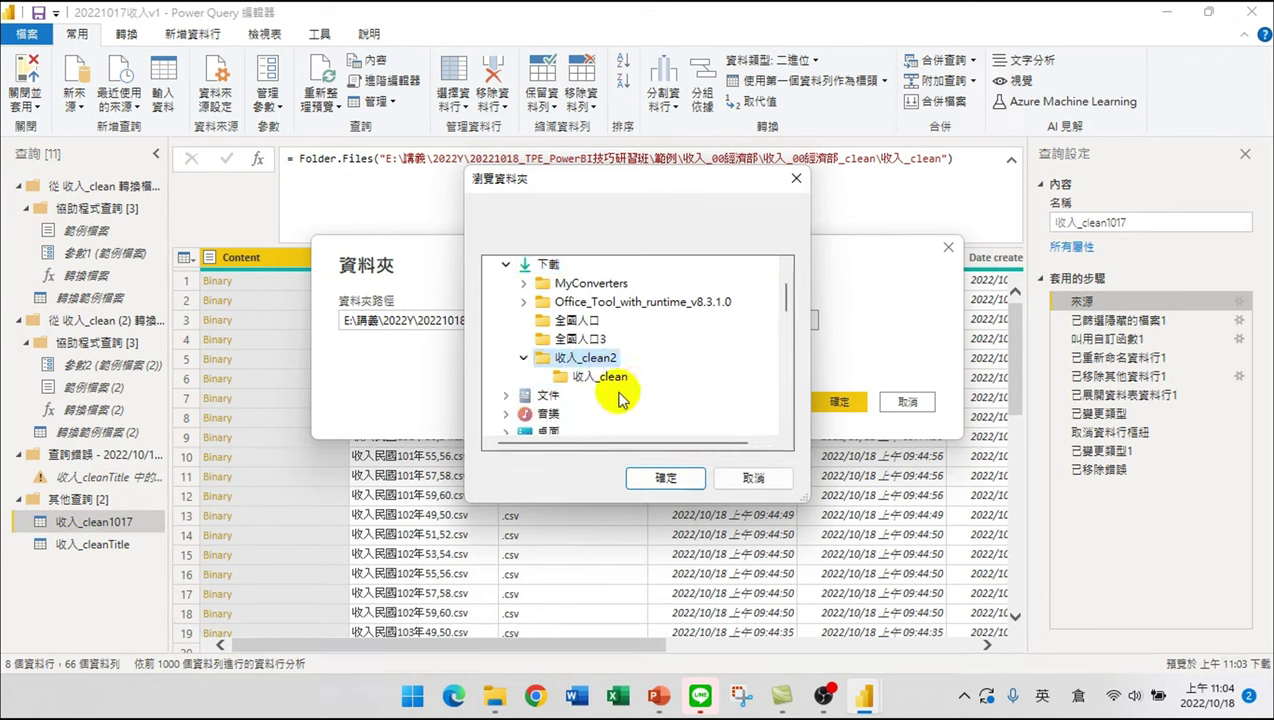
{"action": "left_click", "coordinate": [603, 385]}
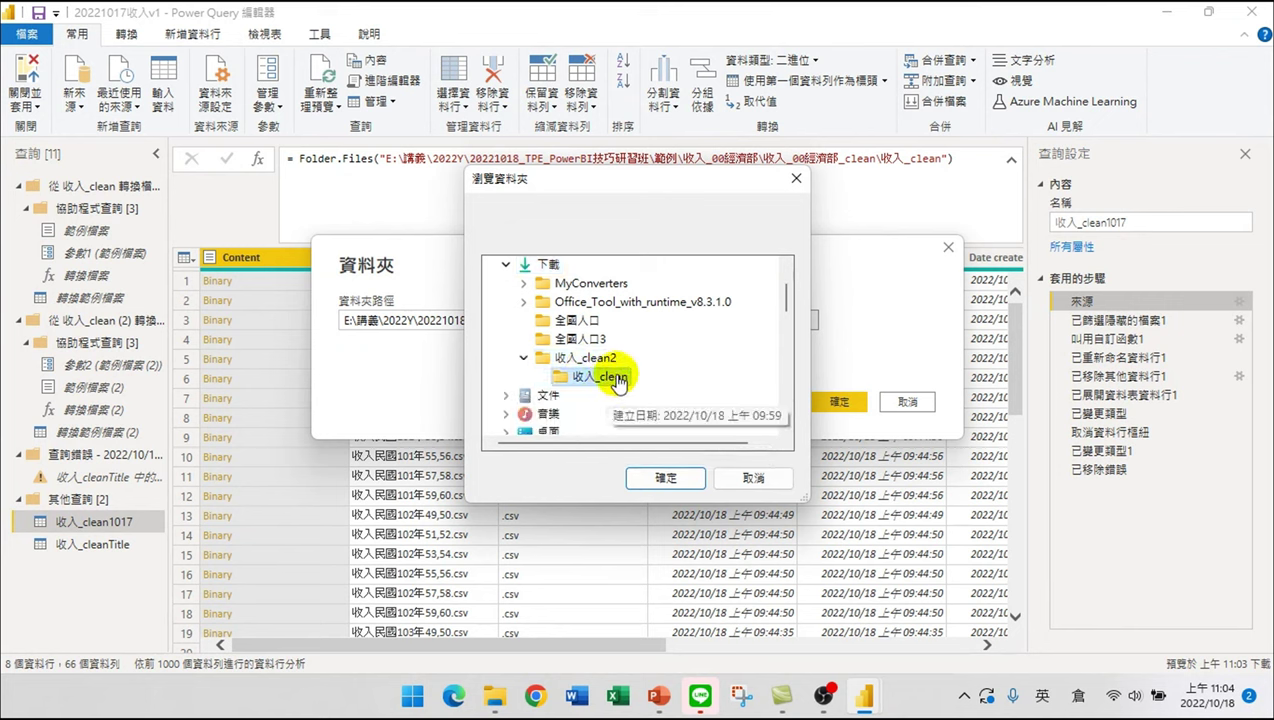
{"action": "left_click", "coordinate": [665, 477]}
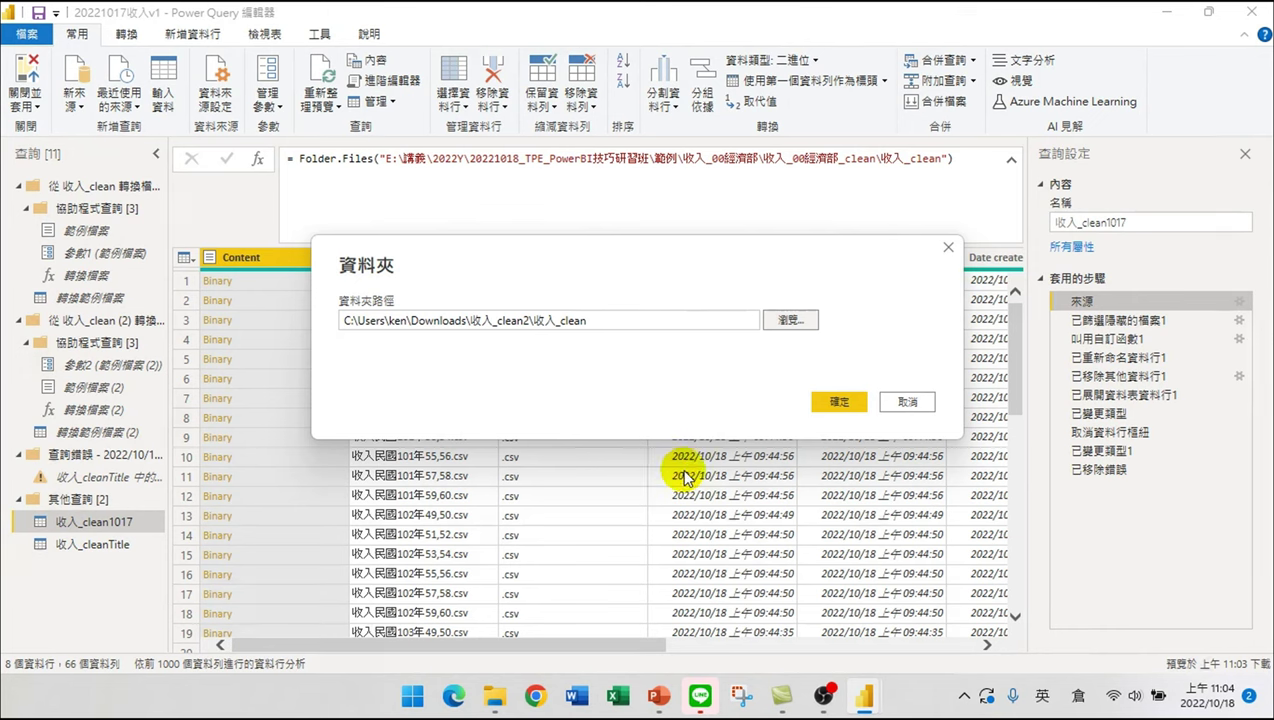
{"action": "left_click", "coordinate": [840, 401]}
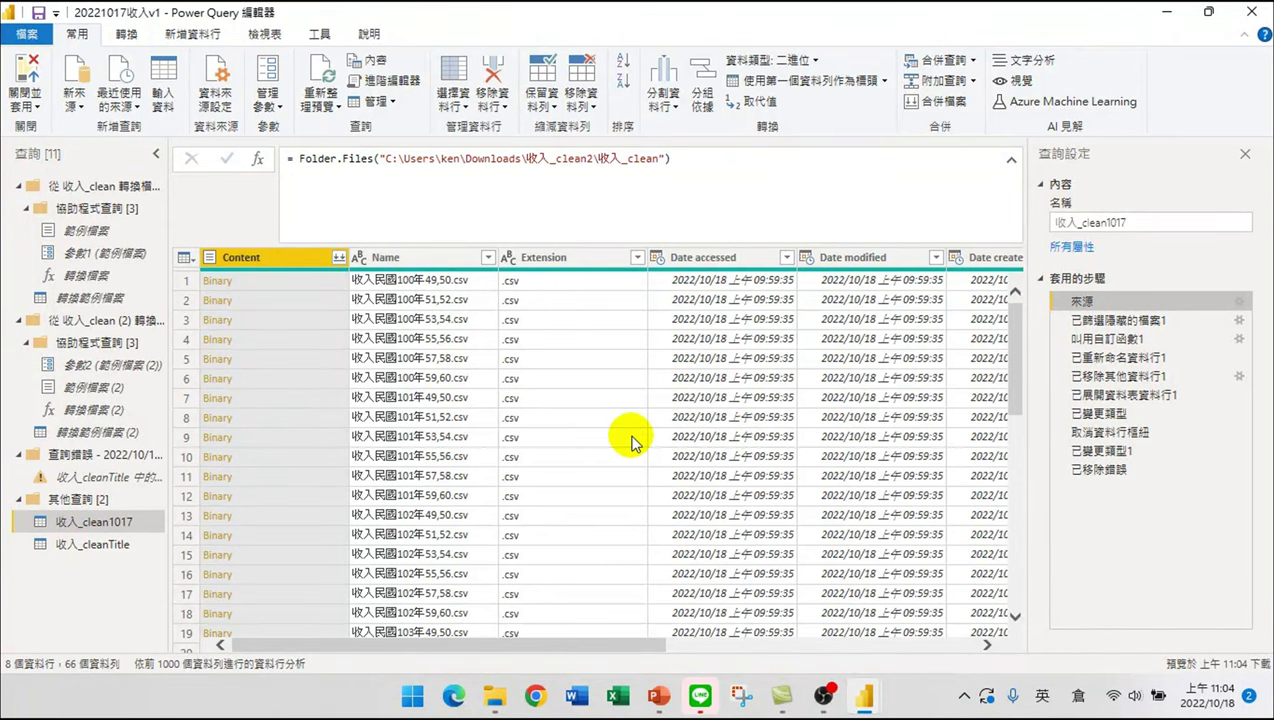
{"action": "left_click", "coordinate": [80, 548]}
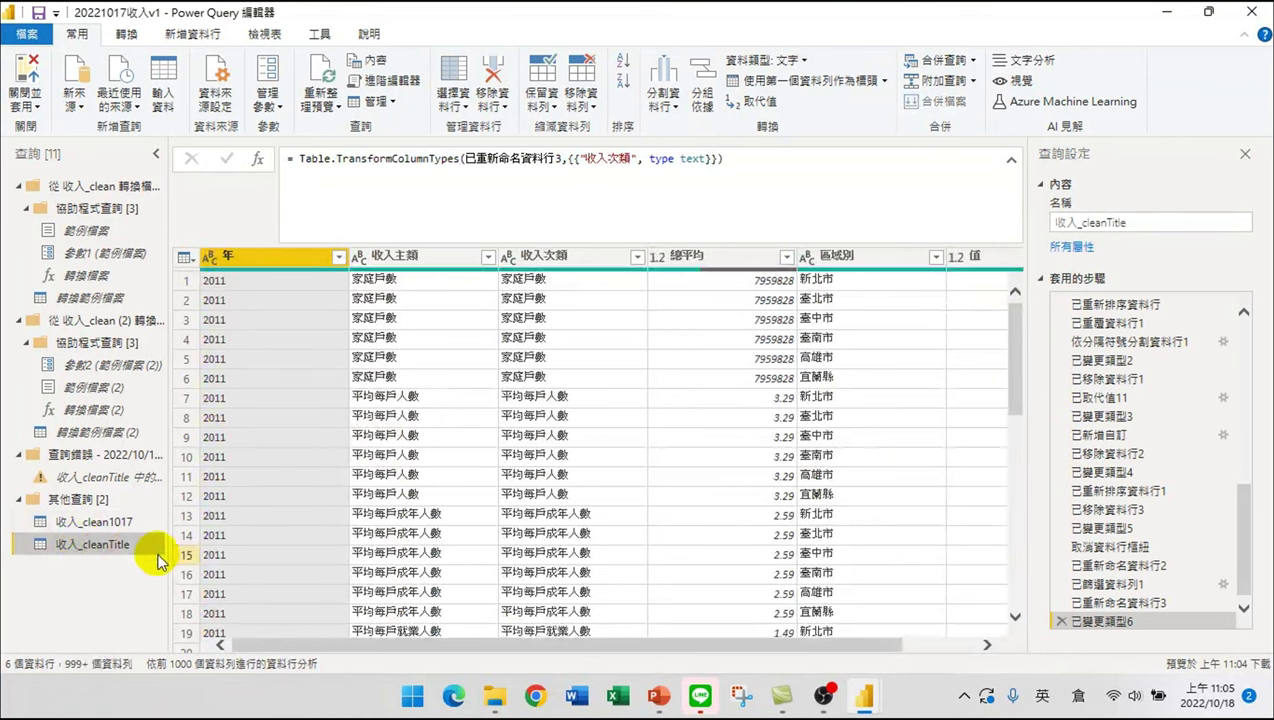
- Change 收入_cleanTitle's 來源 step folder path to Downloads\收入_clean2\收入_clean
{"action": "left_click_drag", "start_coordinate": [1243, 540], "coordinate": [1268, 575]}
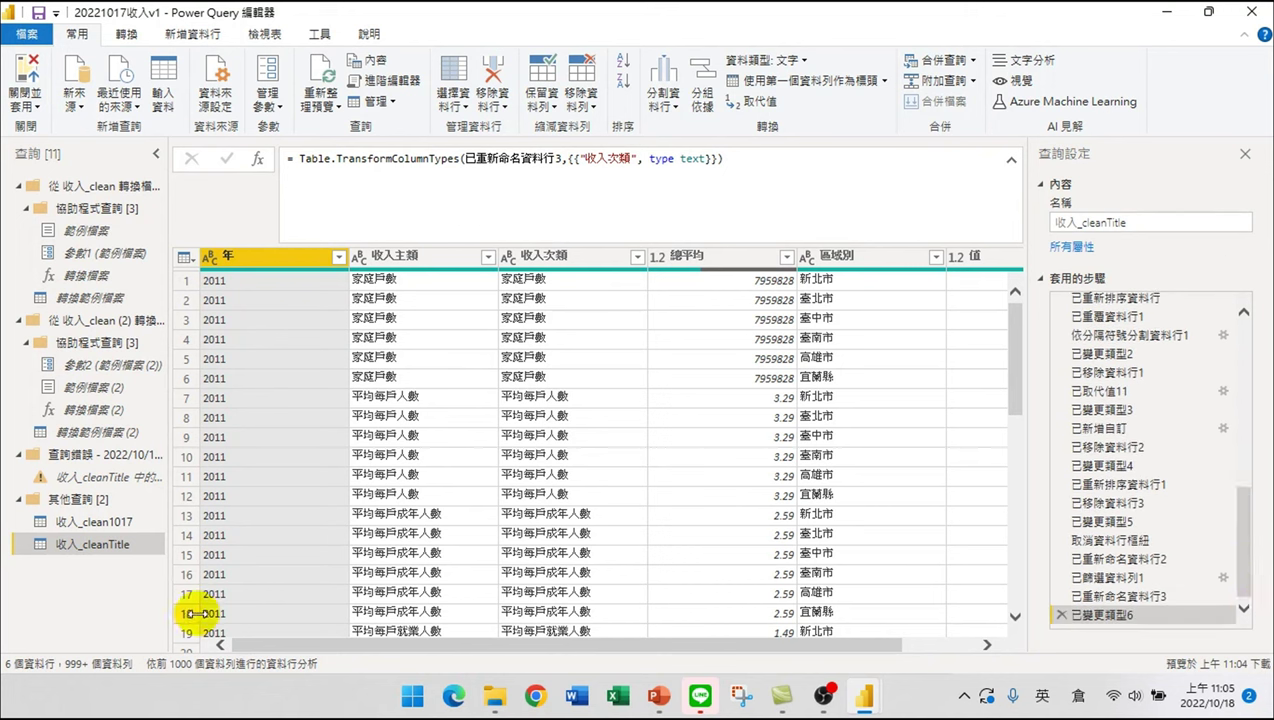
{"action": "left_click_drag", "start_coordinate": [1254, 545], "coordinate": [1243, 304]}
{"action": "left_click", "coordinate": [1101, 301]}
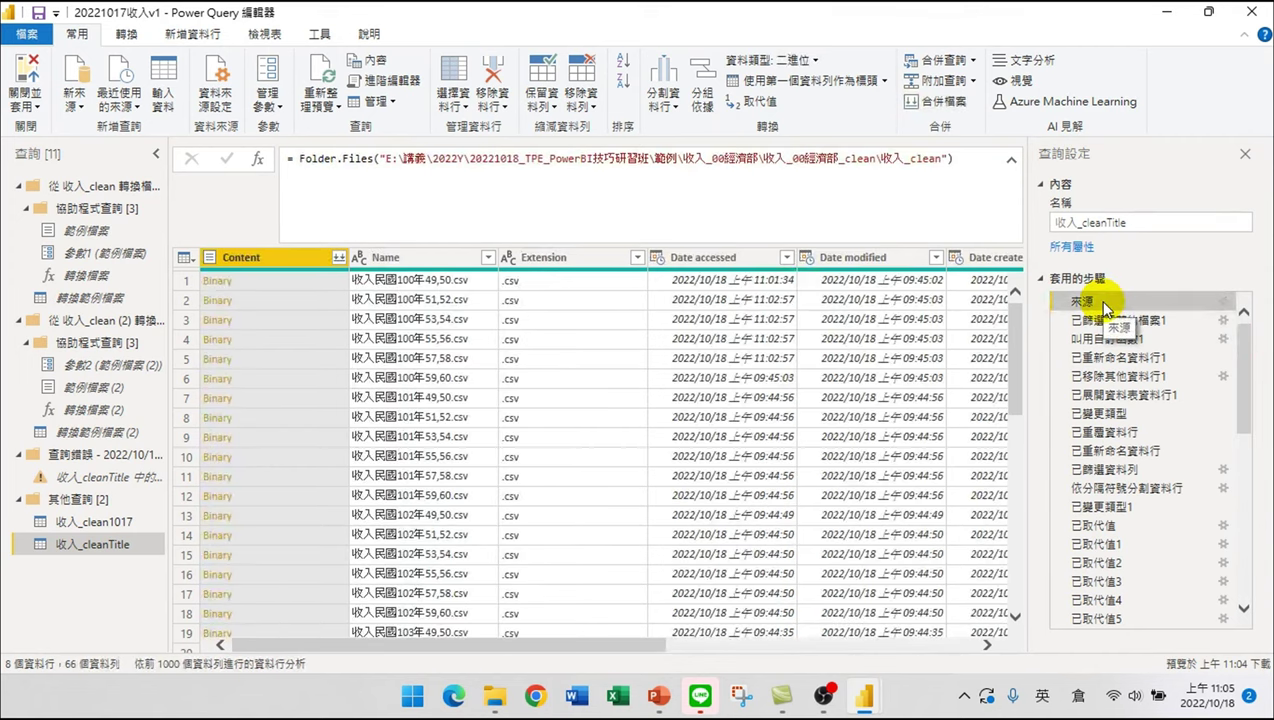
{"action": "left_click", "coordinate": [1102, 300]}
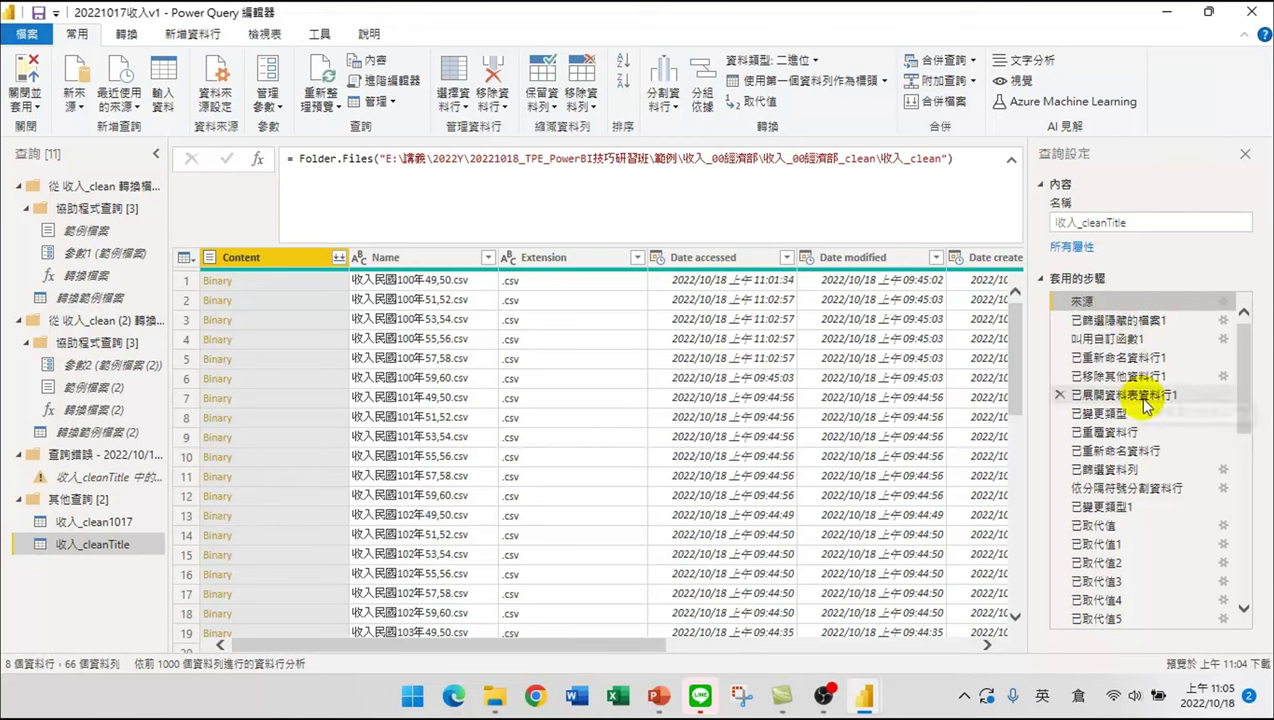
{"action": "double_click", "coordinate": [1102, 300]}
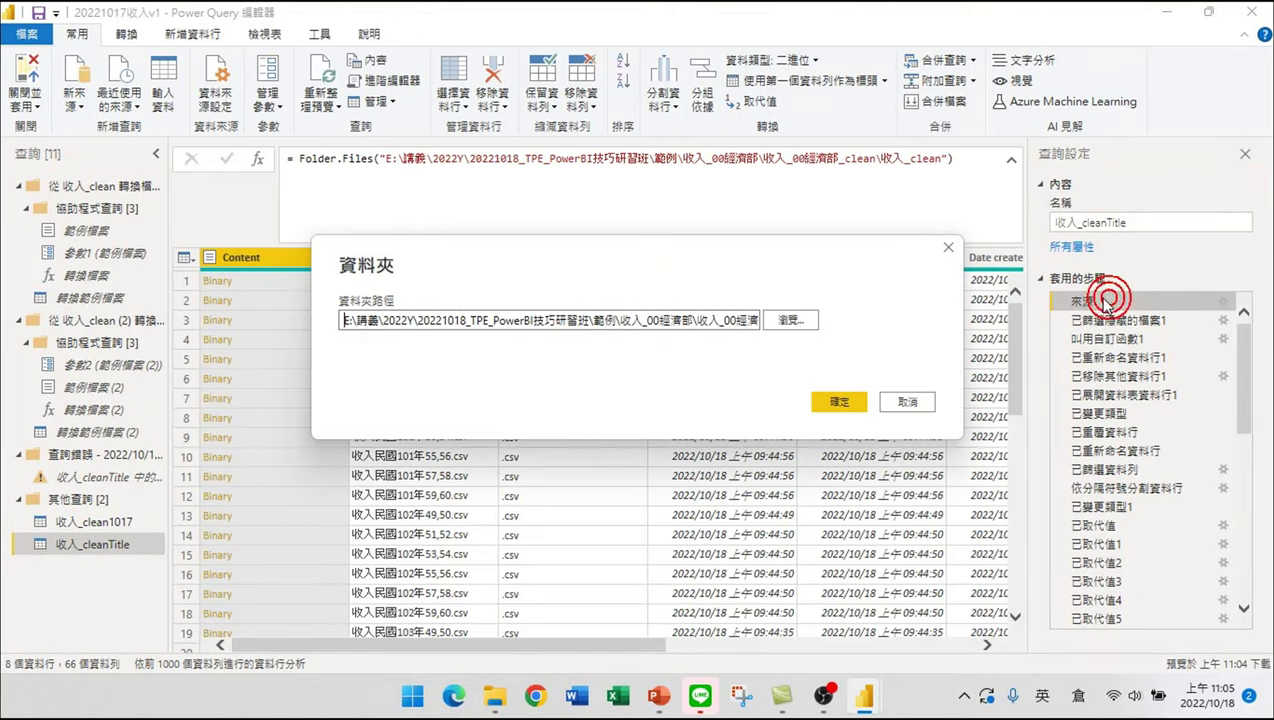
{"action": "left_click", "coordinate": [783, 321]}
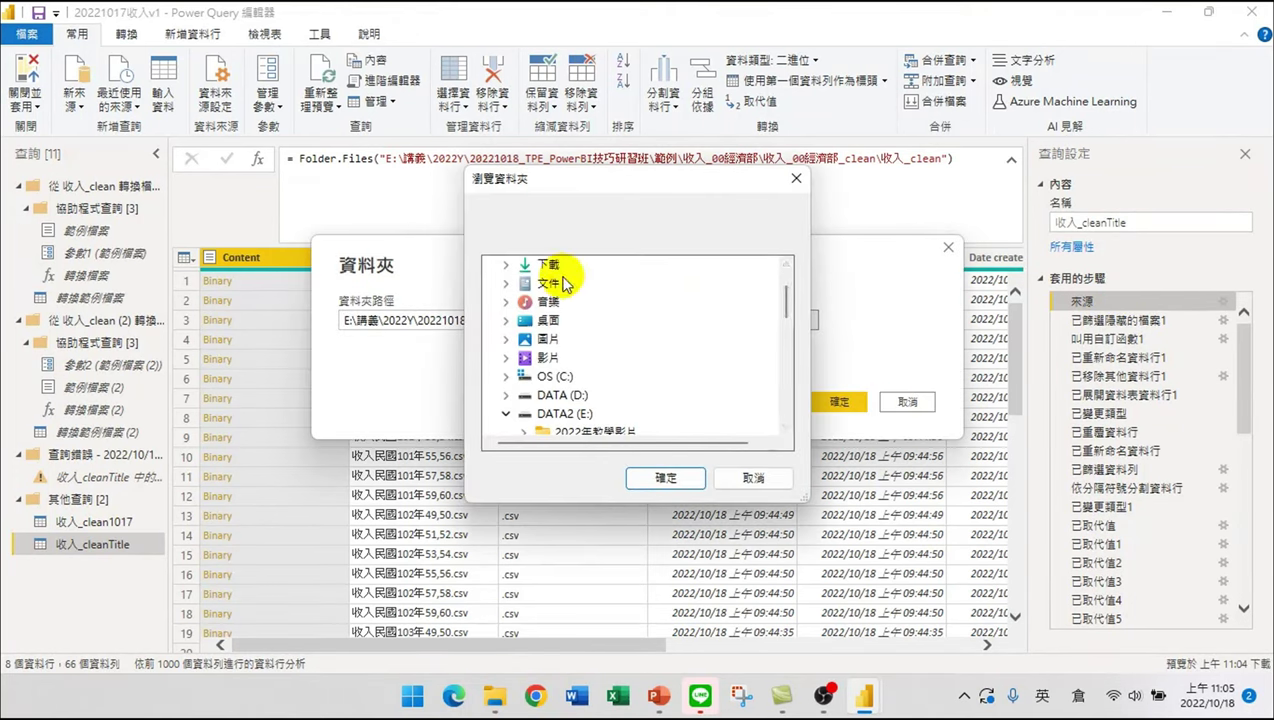
{"action": "left_click", "coordinate": [510, 265]}
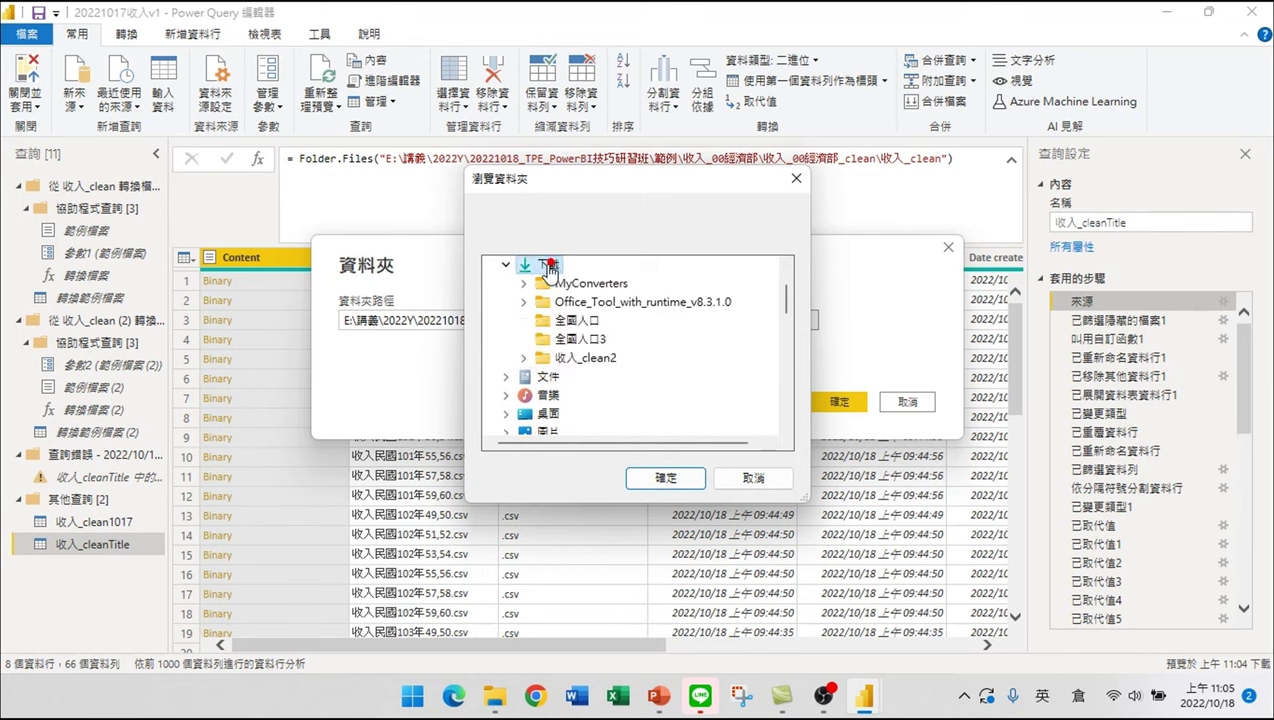
{"action": "double_click", "coordinate": [581, 366]}
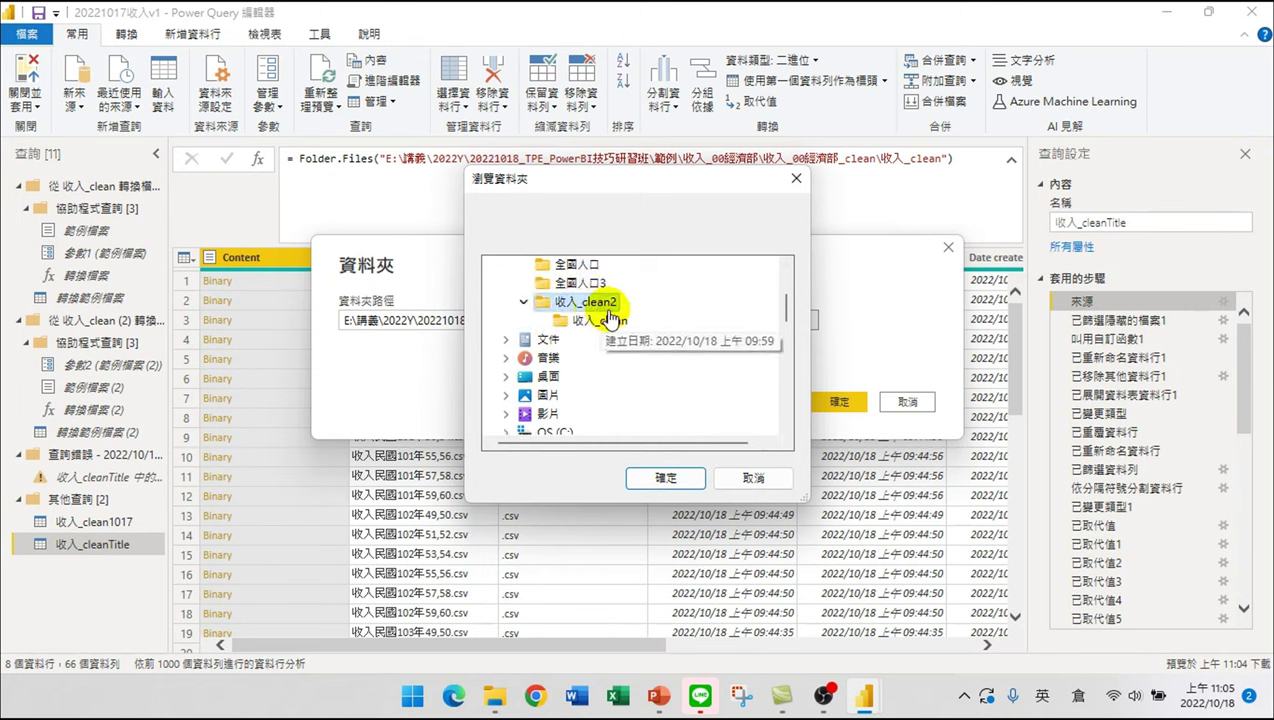
{"action": "left_click", "coordinate": [605, 319]}
{"action": "left_click", "coordinate": [662, 478]}
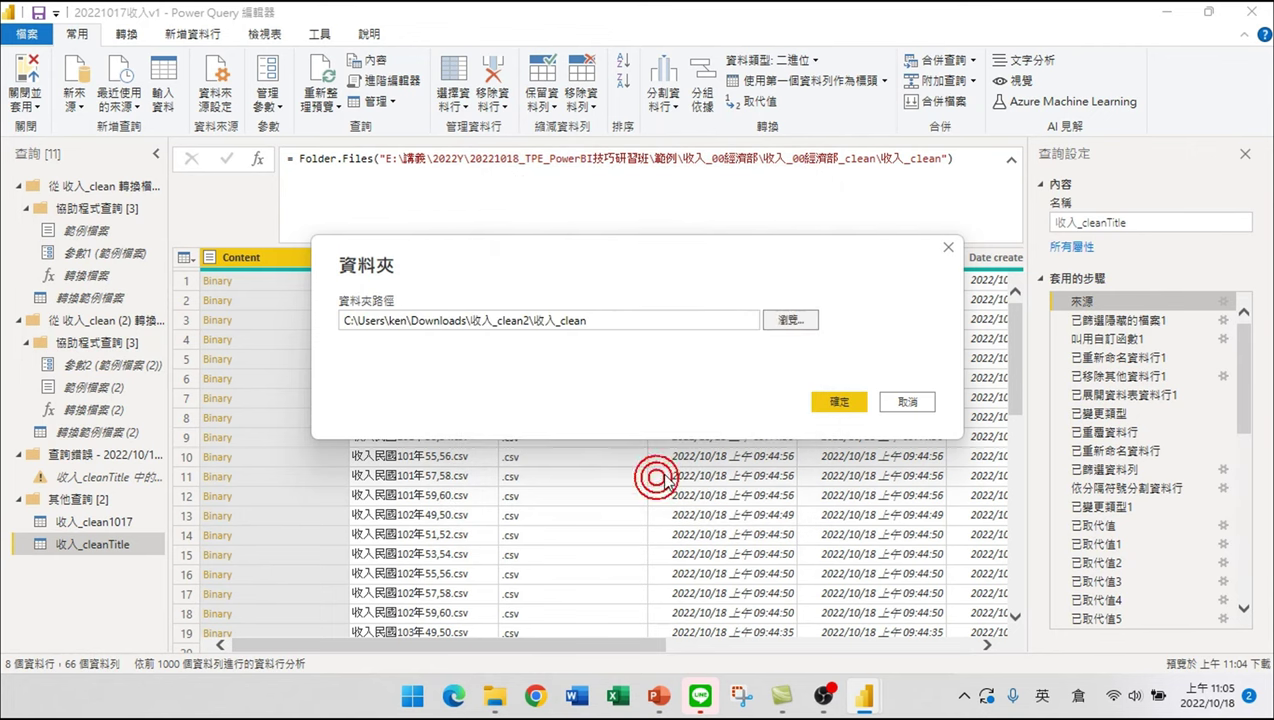
{"action": "left_click", "coordinate": [834, 405]}
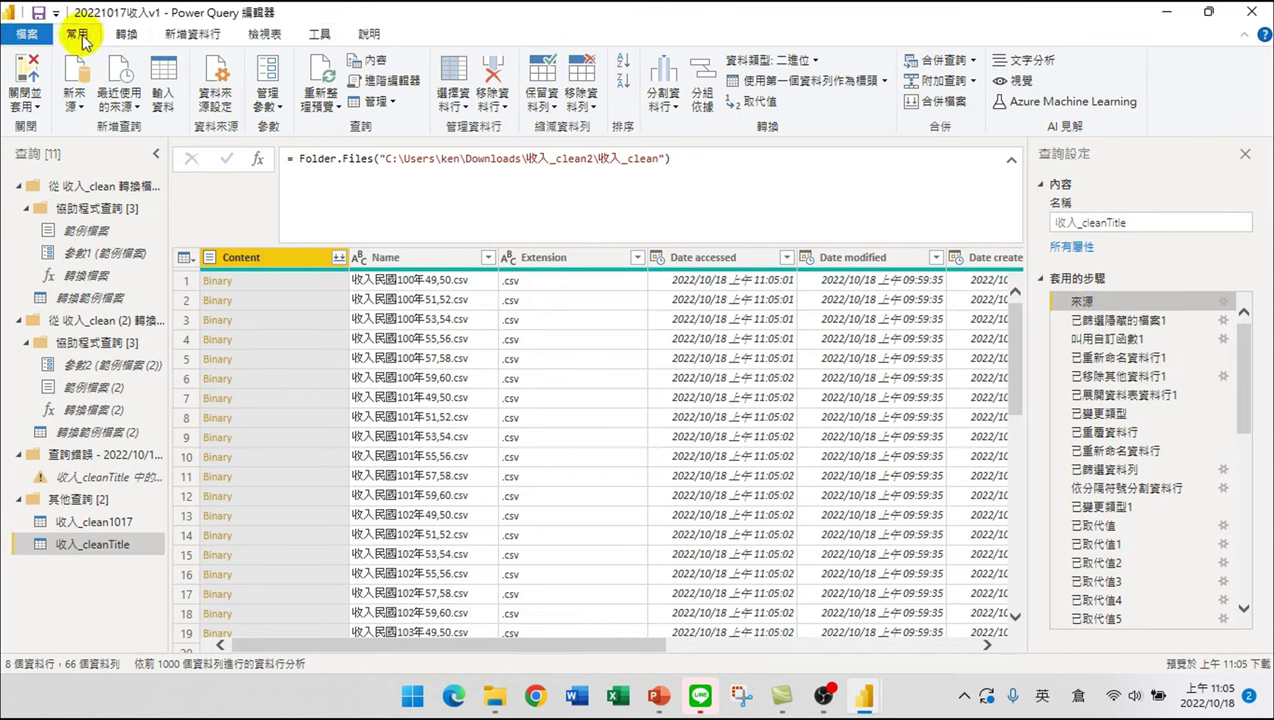
- Apply the query changes with 關閉並套用, then reopen the Power Query editor
{"action": "left_click", "coordinate": [27, 70]}
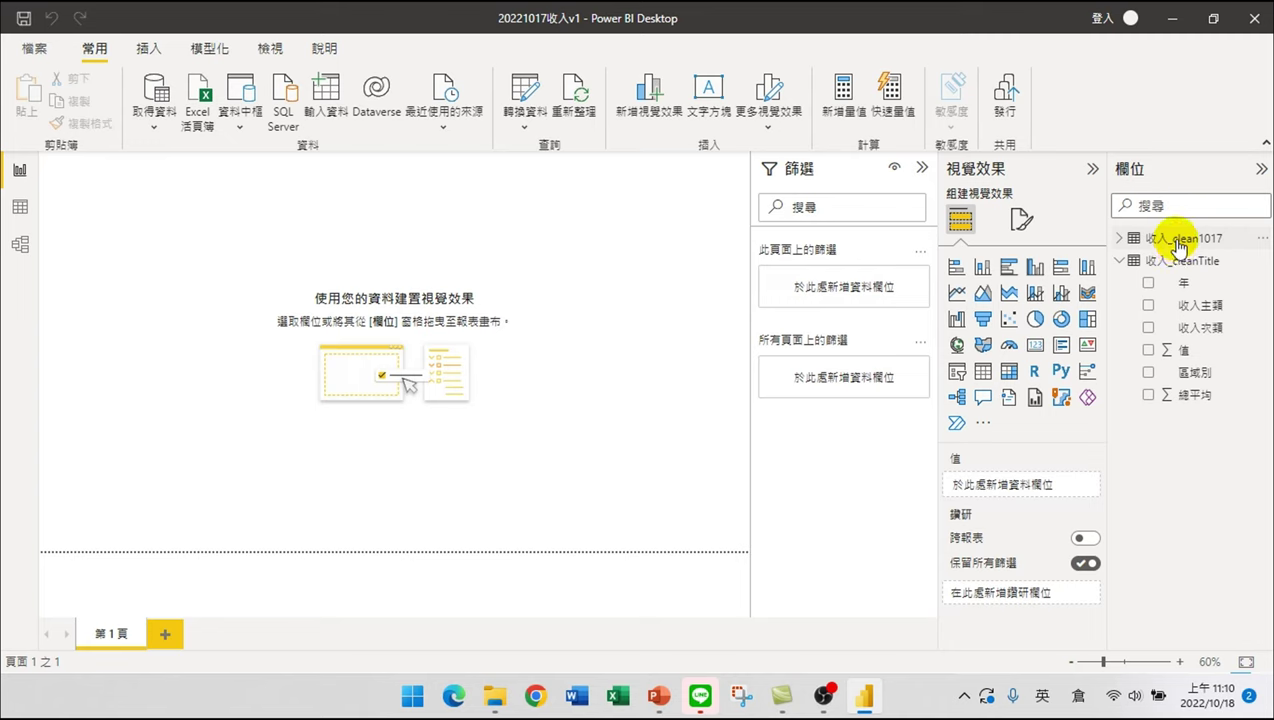
{"action": "left_click", "coordinate": [526, 90]}
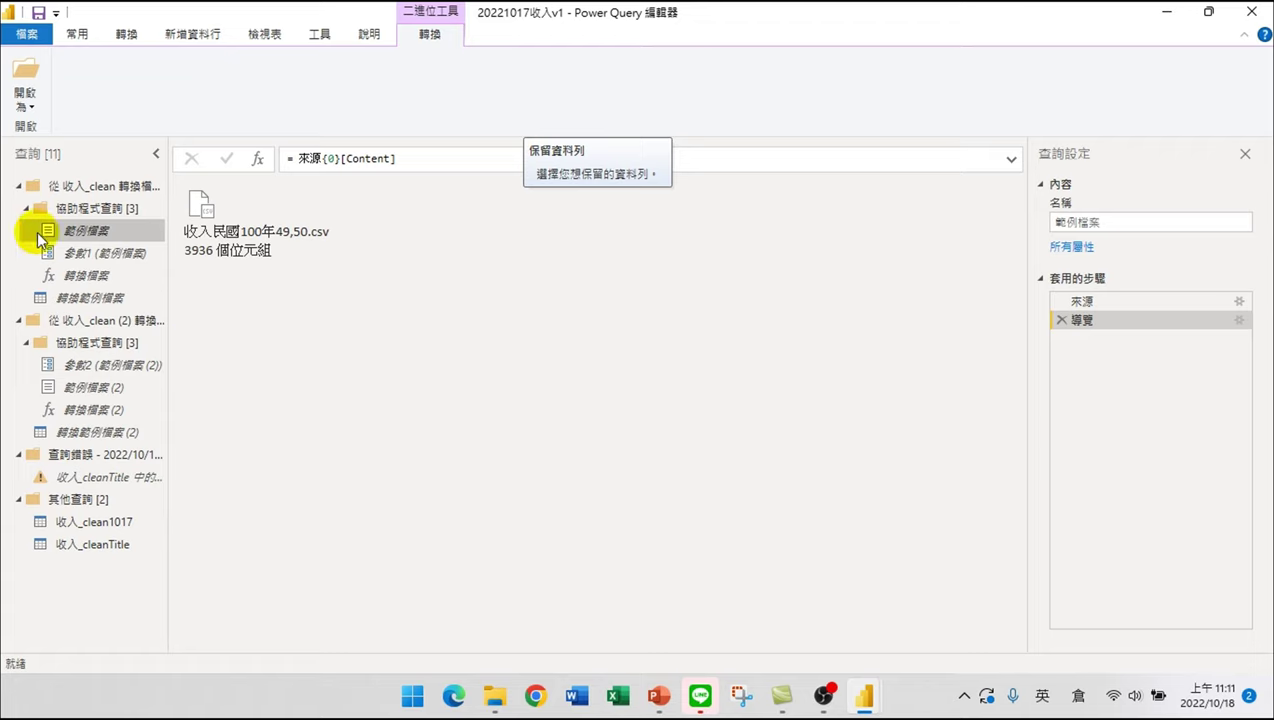
- Browse File Explorer to the E:\講義\2022Y course folder
{"action": "left_click", "coordinate": [496, 697]}
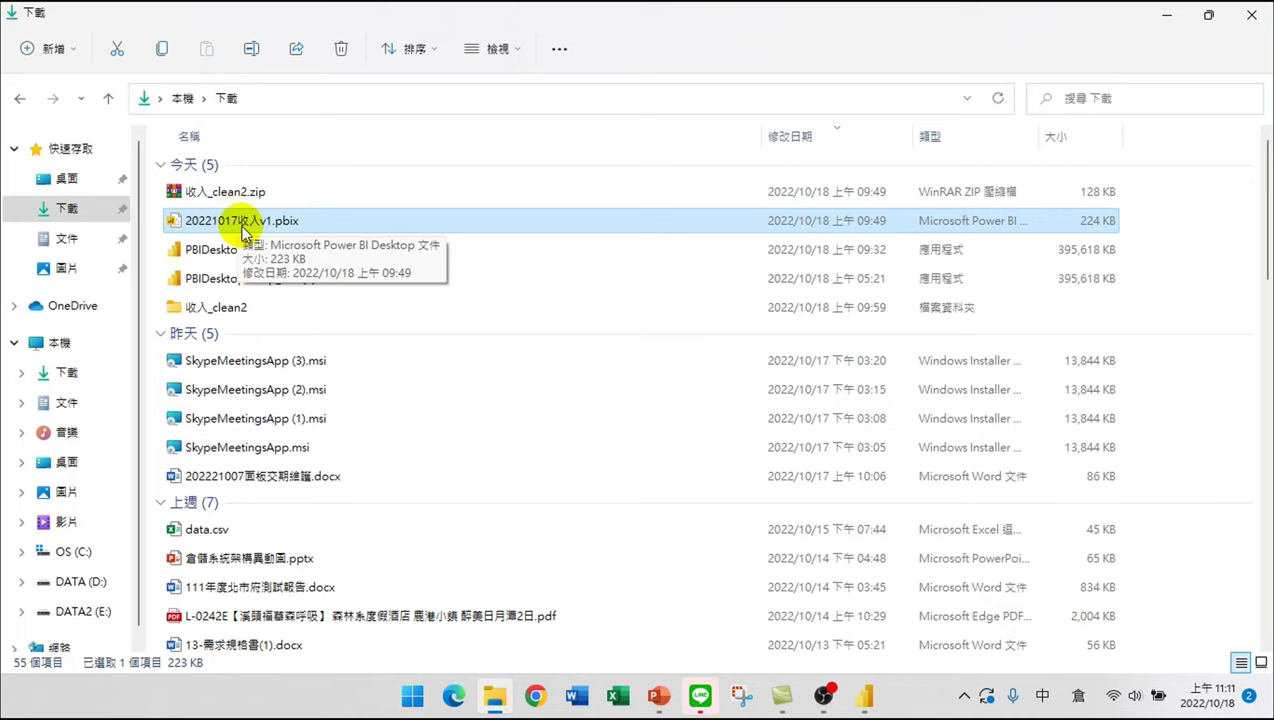
{"action": "left_click", "coordinate": [88, 611]}
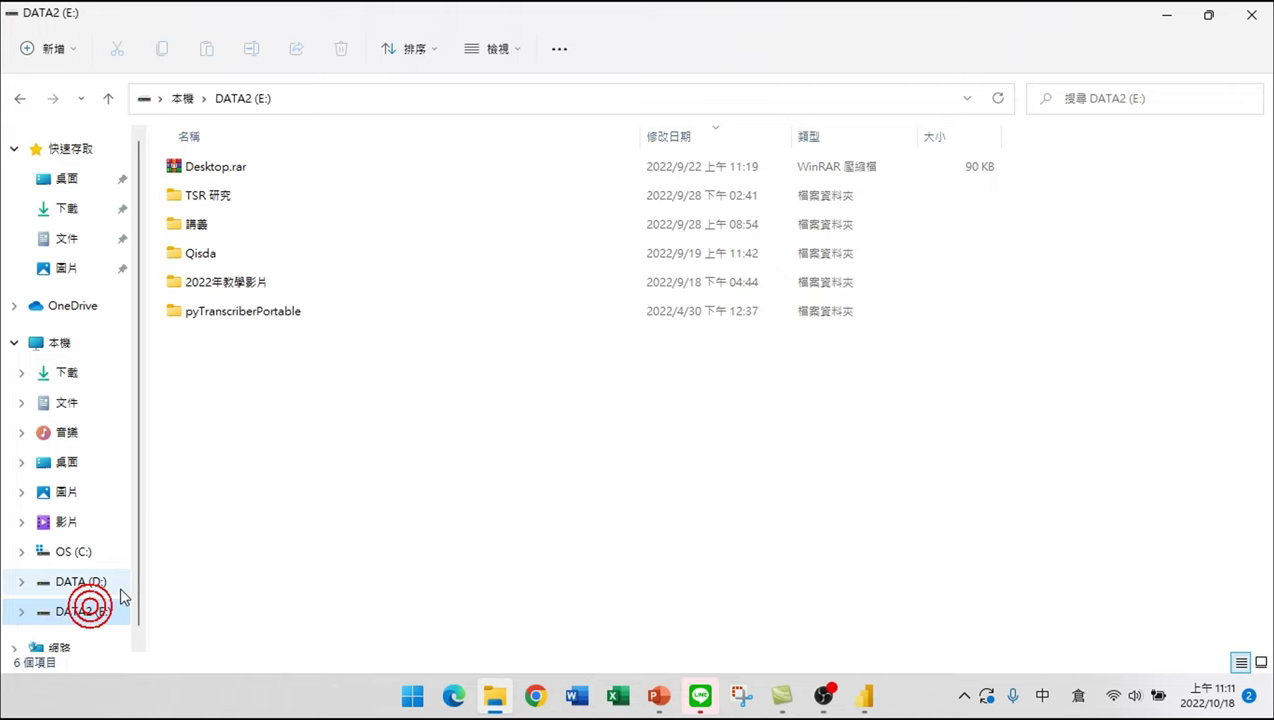
{"action": "double_click", "coordinate": [201, 227]}
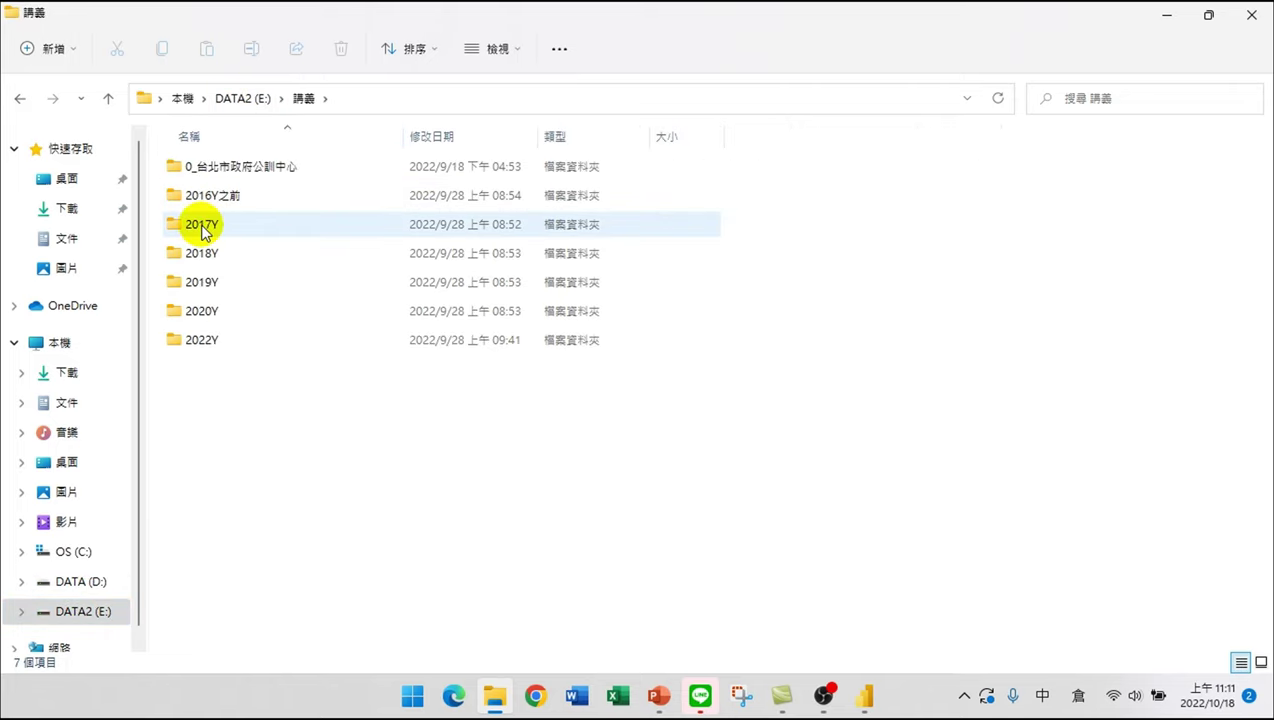
{"action": "double_click", "coordinate": [196, 342]}
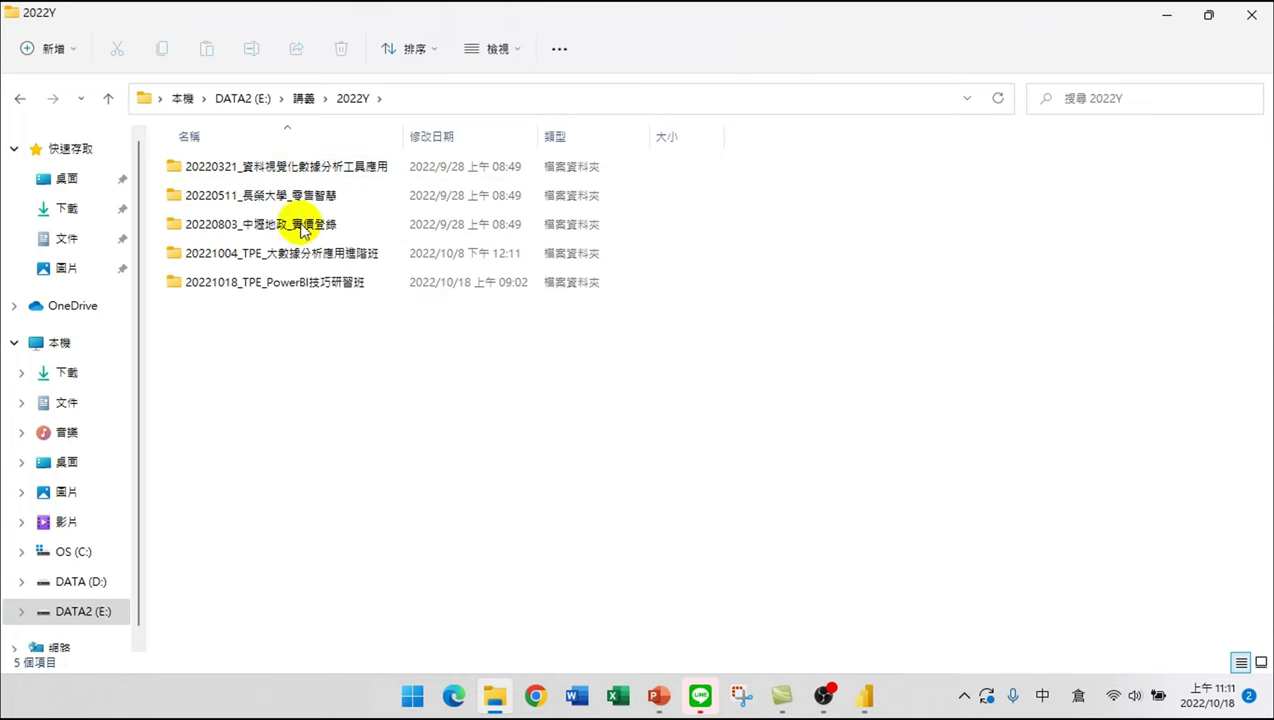
{"action": "double_click", "coordinate": [290, 282]}
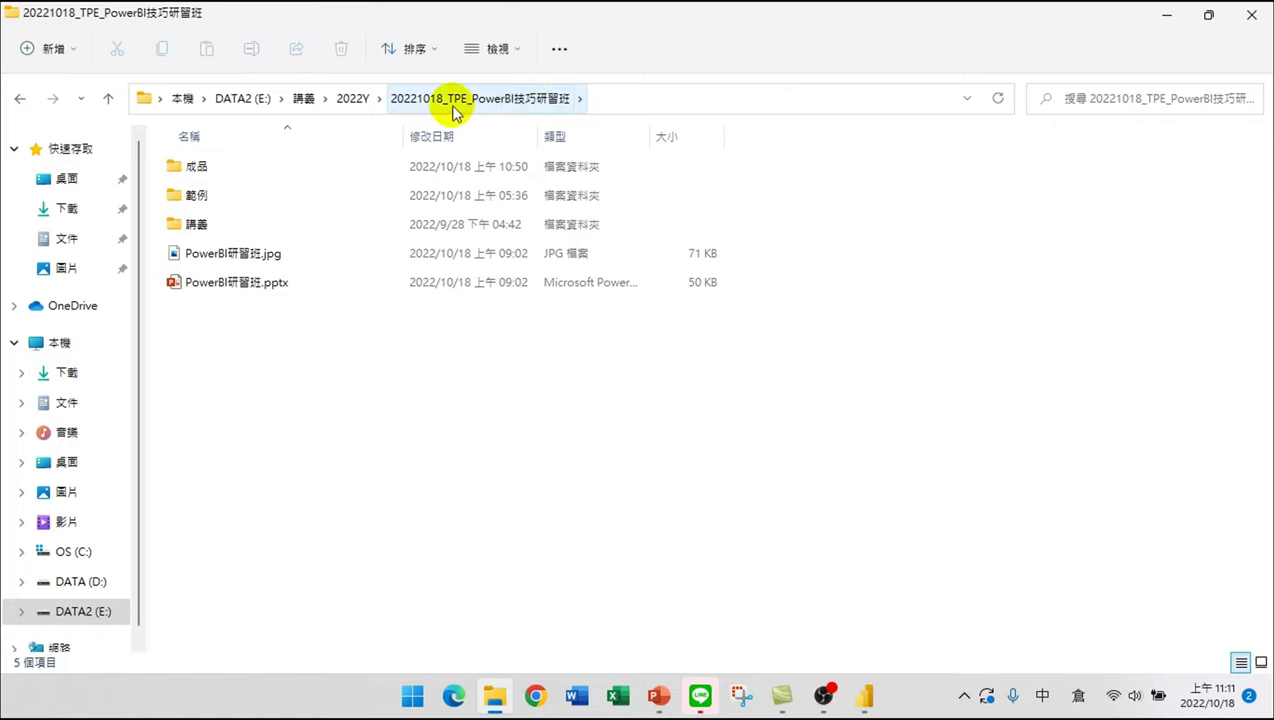
{"action": "left_click", "coordinate": [20, 98]}
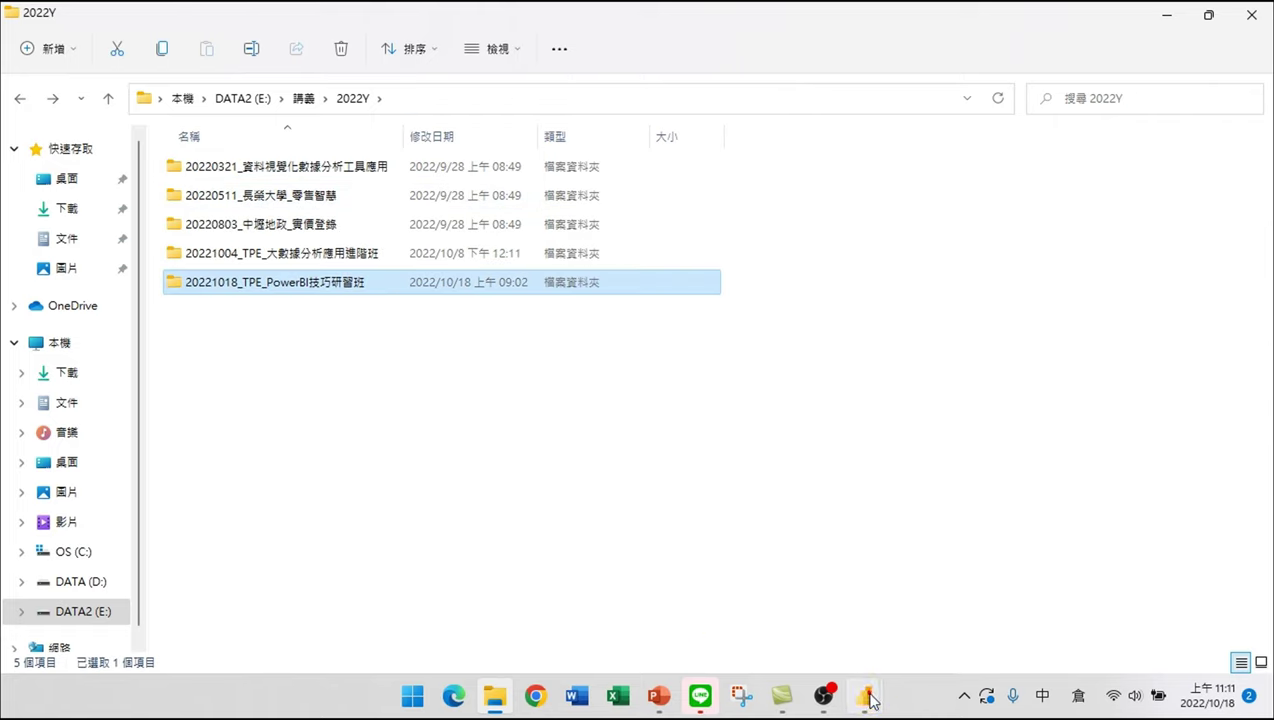
- Apply the queries, save the report and close Power BI Desktop, then select the 20221018_TPE_PowerBI技巧研習班 folder
{"action": "mouse_move", "coordinate": [868, 700]}
{"action": "left_click", "coordinate": [940, 615]}
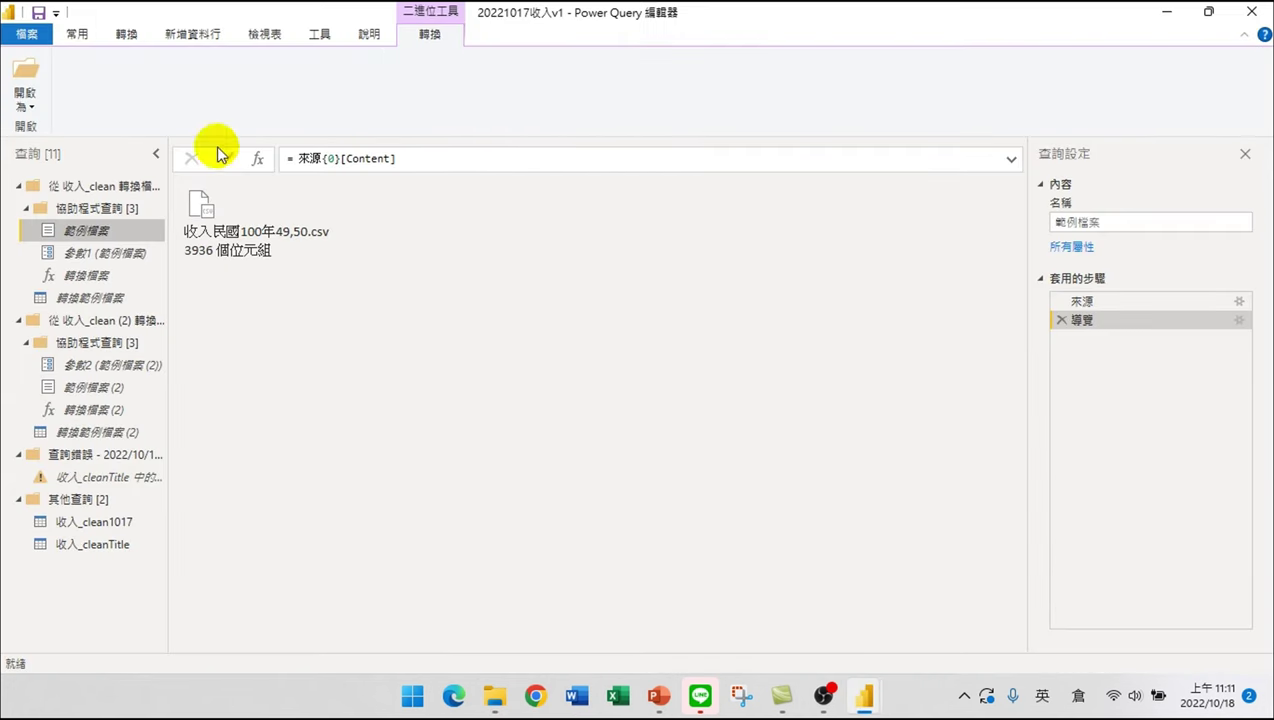
{"action": "left_click", "coordinate": [77, 33]}
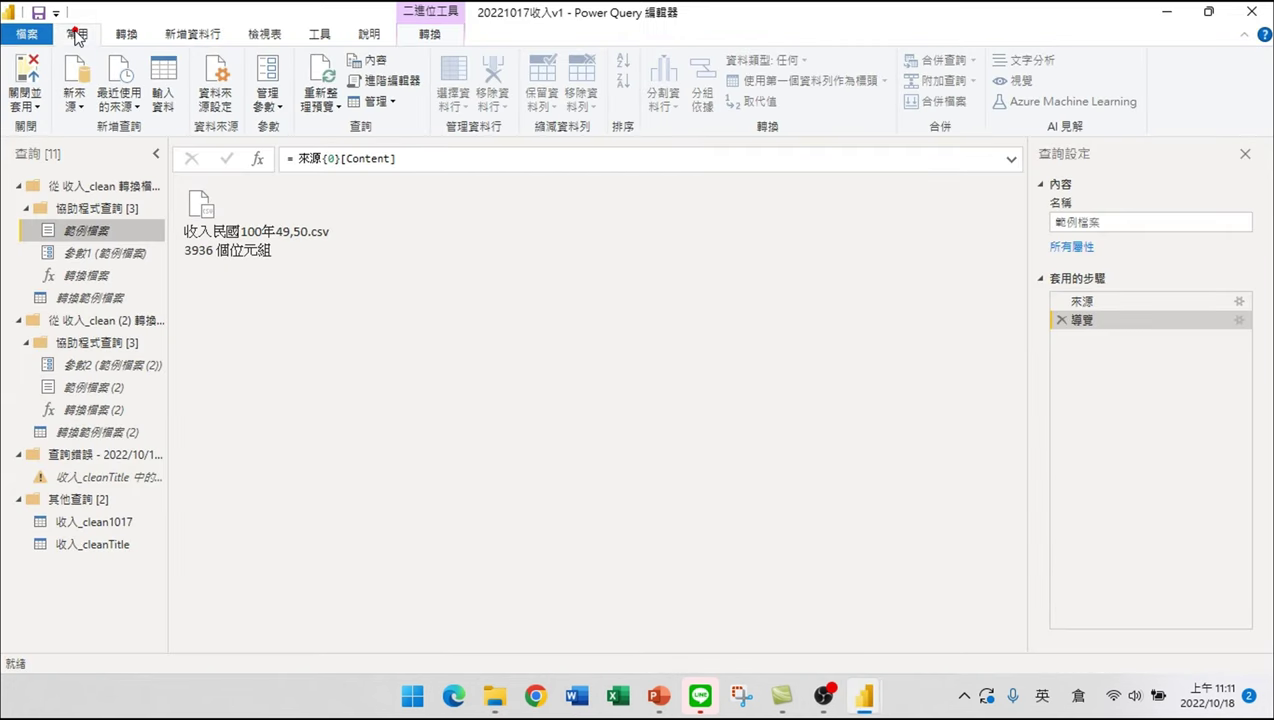
{"action": "left_click", "coordinate": [27, 80]}
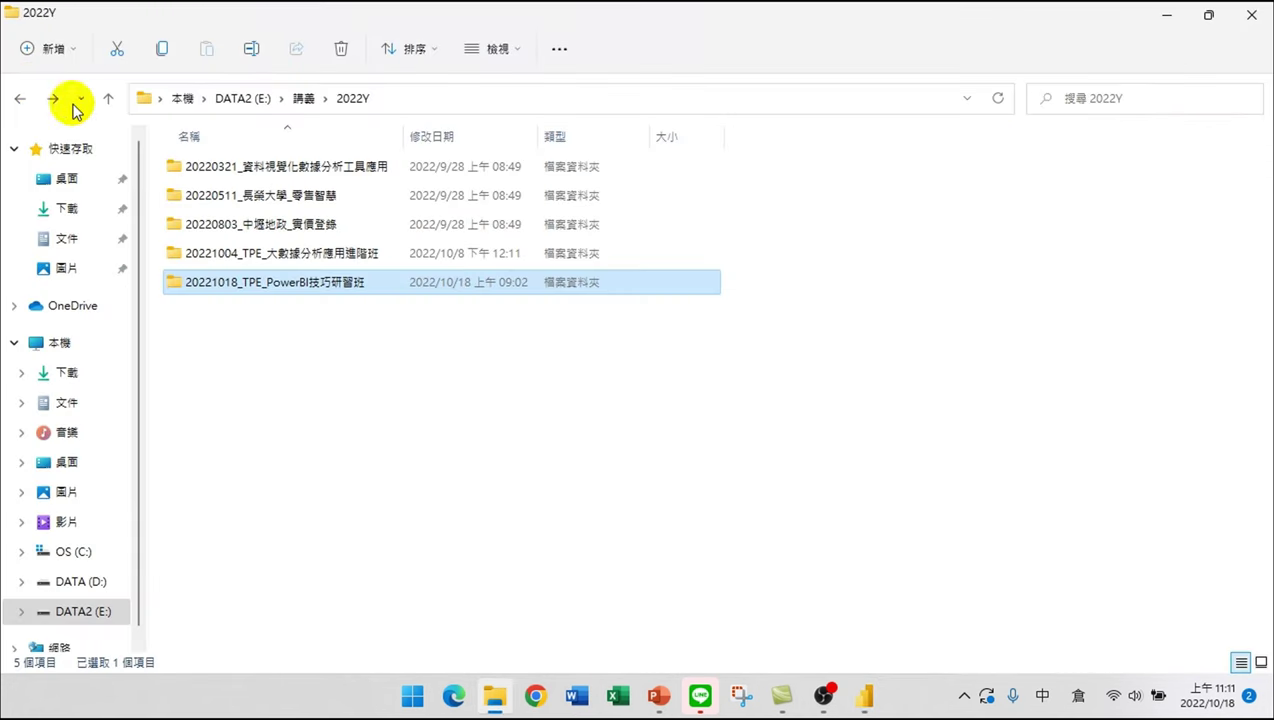
{"action": "left_click", "coordinate": [871, 702]}
{"action": "left_click", "coordinate": [24, 18]}
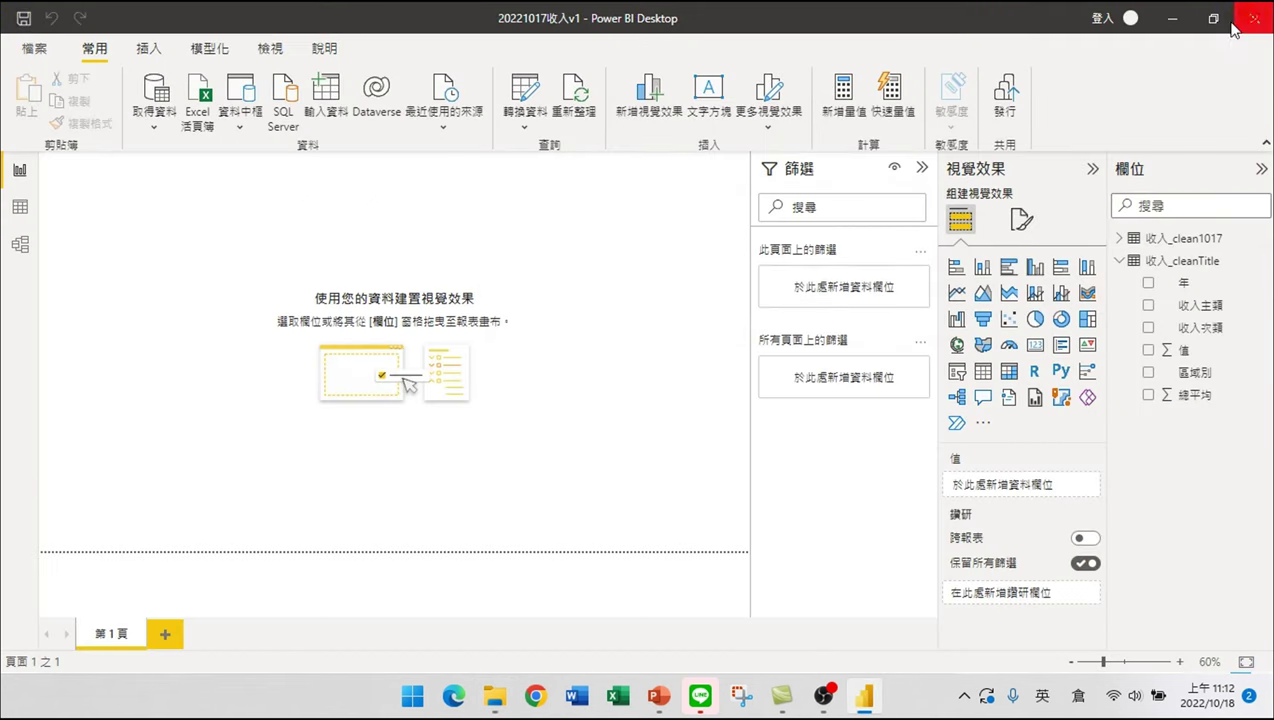
{"action": "left_click", "coordinate": [1236, 24]}
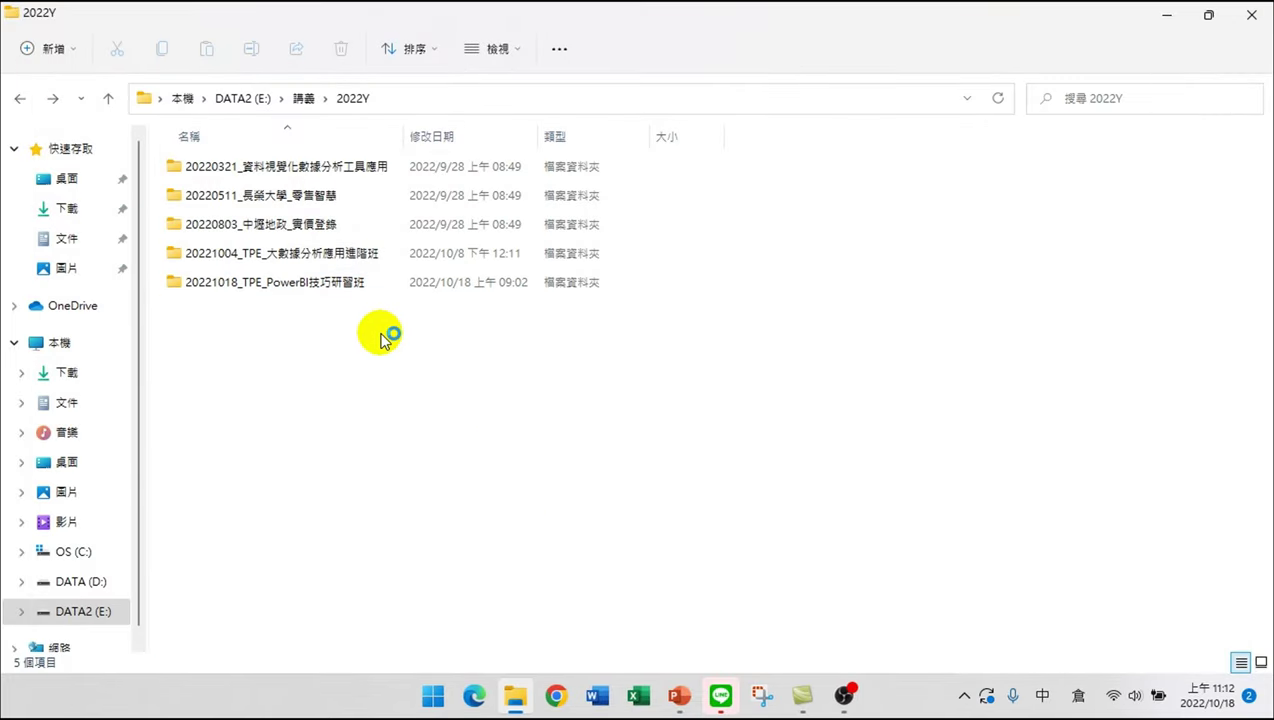
{"action": "left_click", "coordinate": [297, 287]}
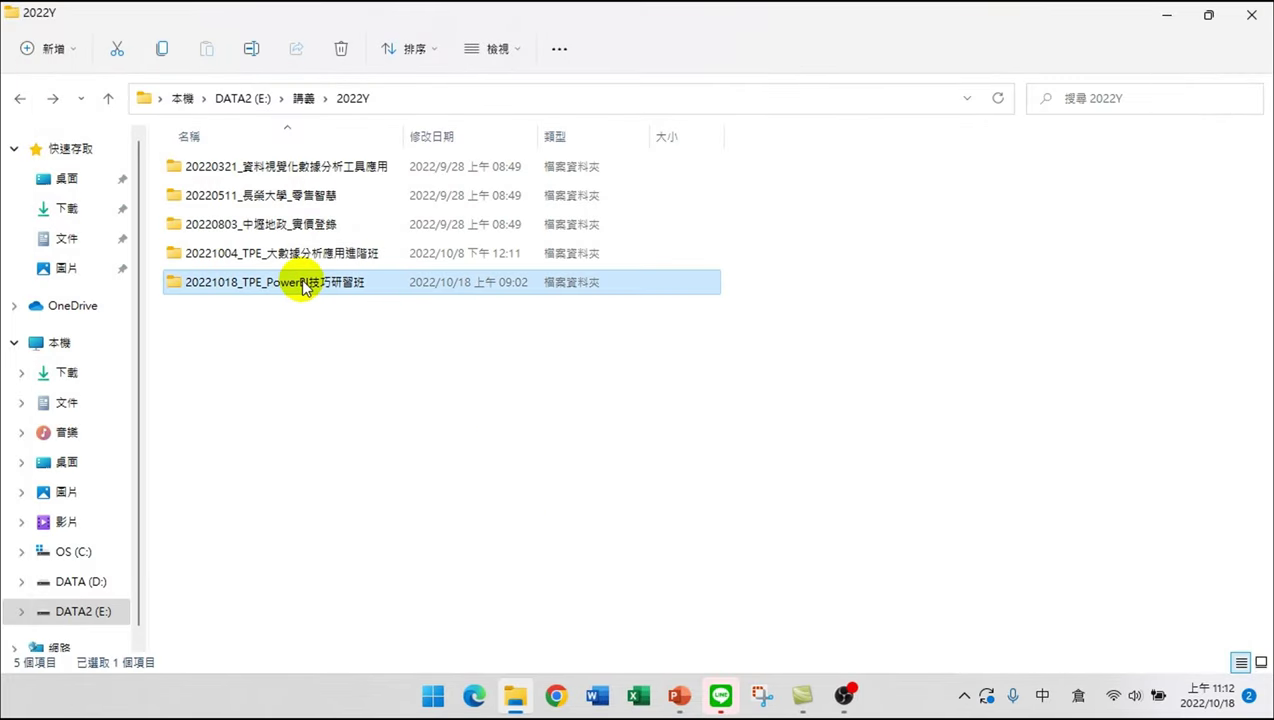
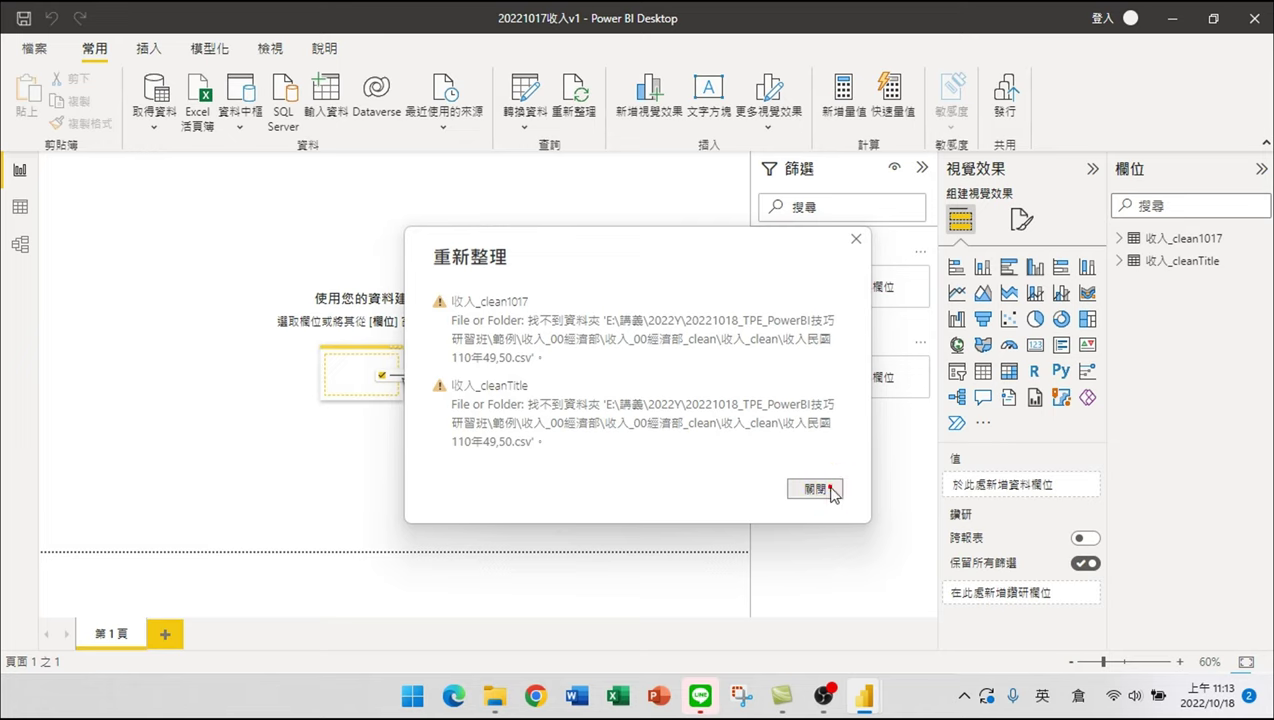
- Dismiss the refresh error report and open Power Query Editor via 轉換資料
{"action": "left_click", "coordinate": [822, 490]}
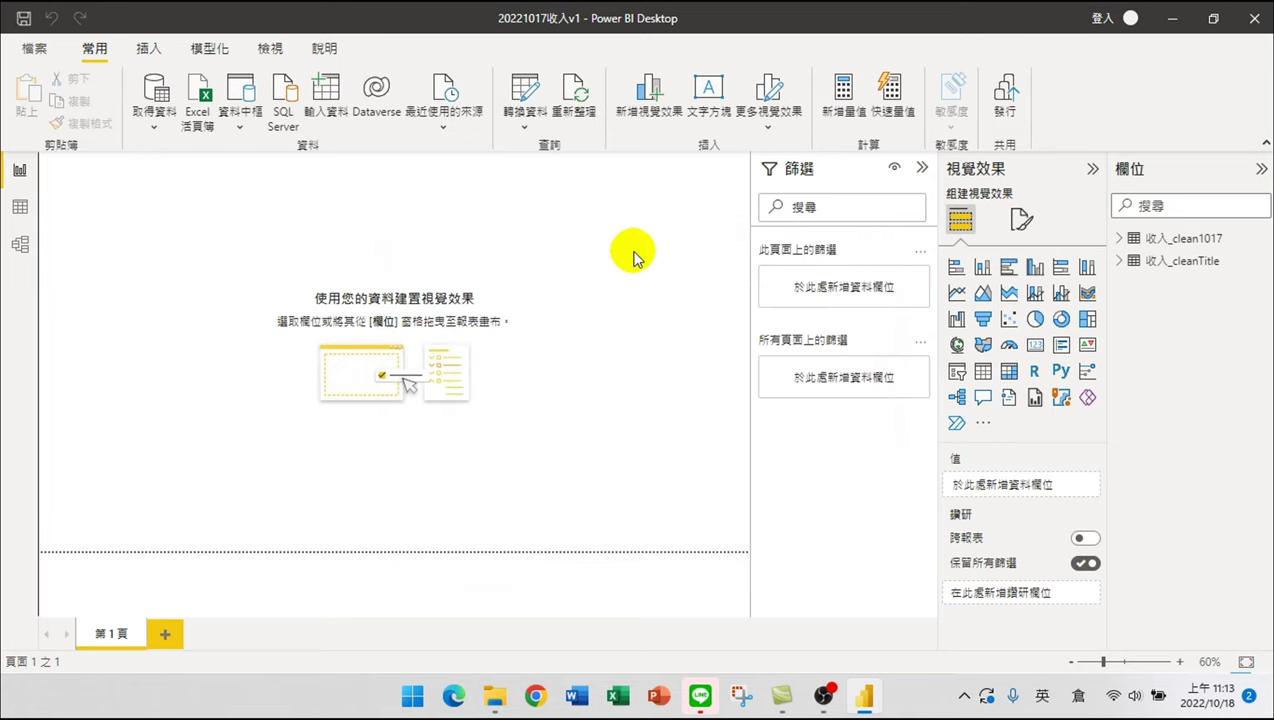
{"action": "left_click", "coordinate": [524, 88]}
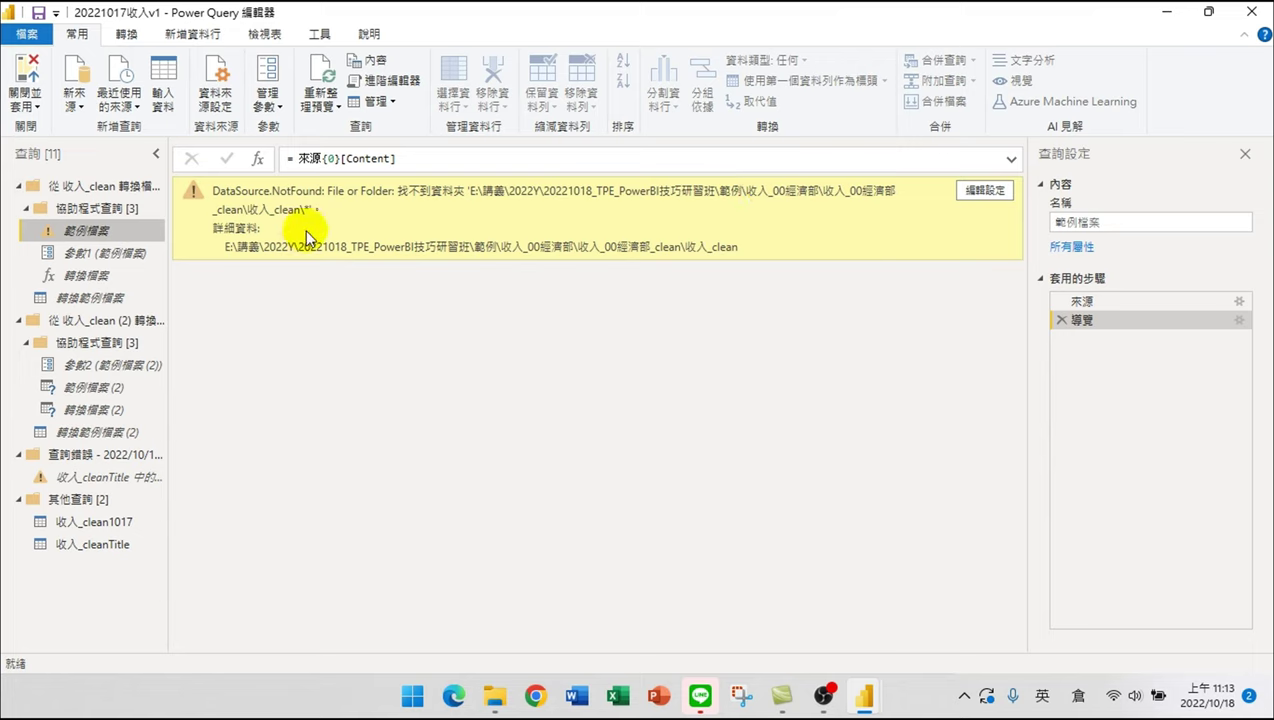
- Open the folder source settings of the 範例檔案 query's 來源 step
{"action": "left_click", "coordinate": [1103, 301]}
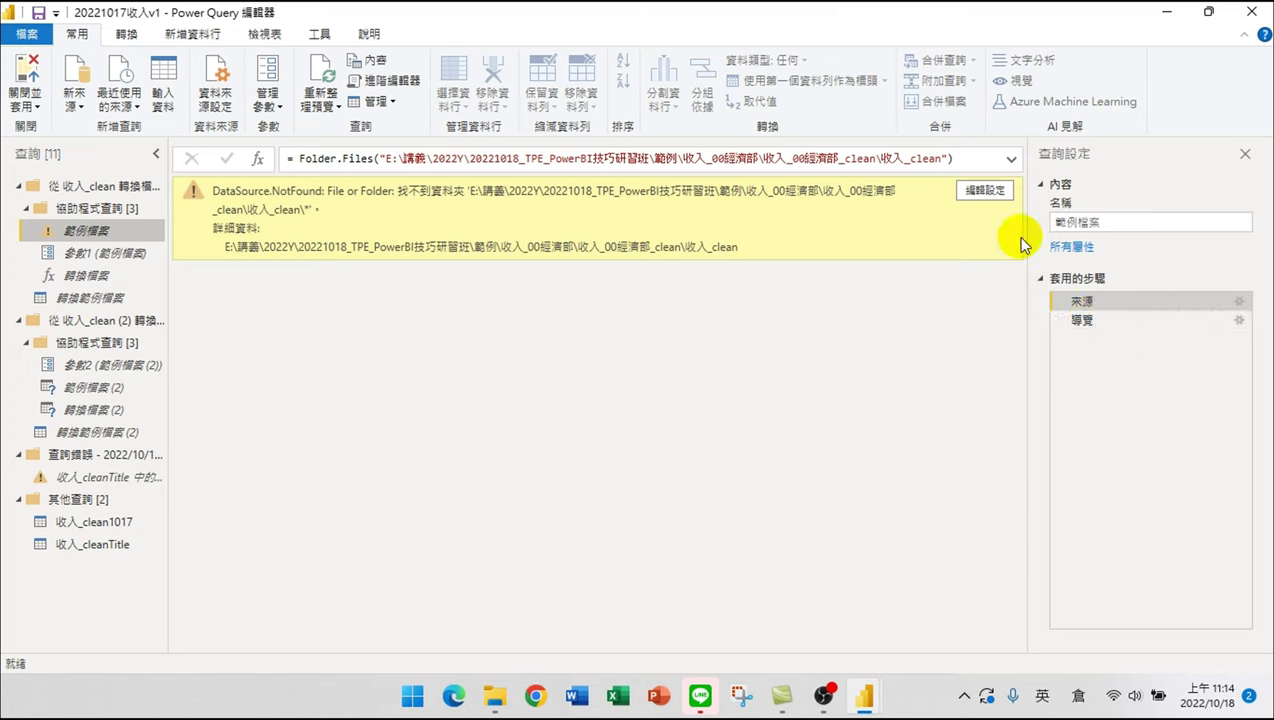
{"action": "left_click", "coordinate": [984, 193]}
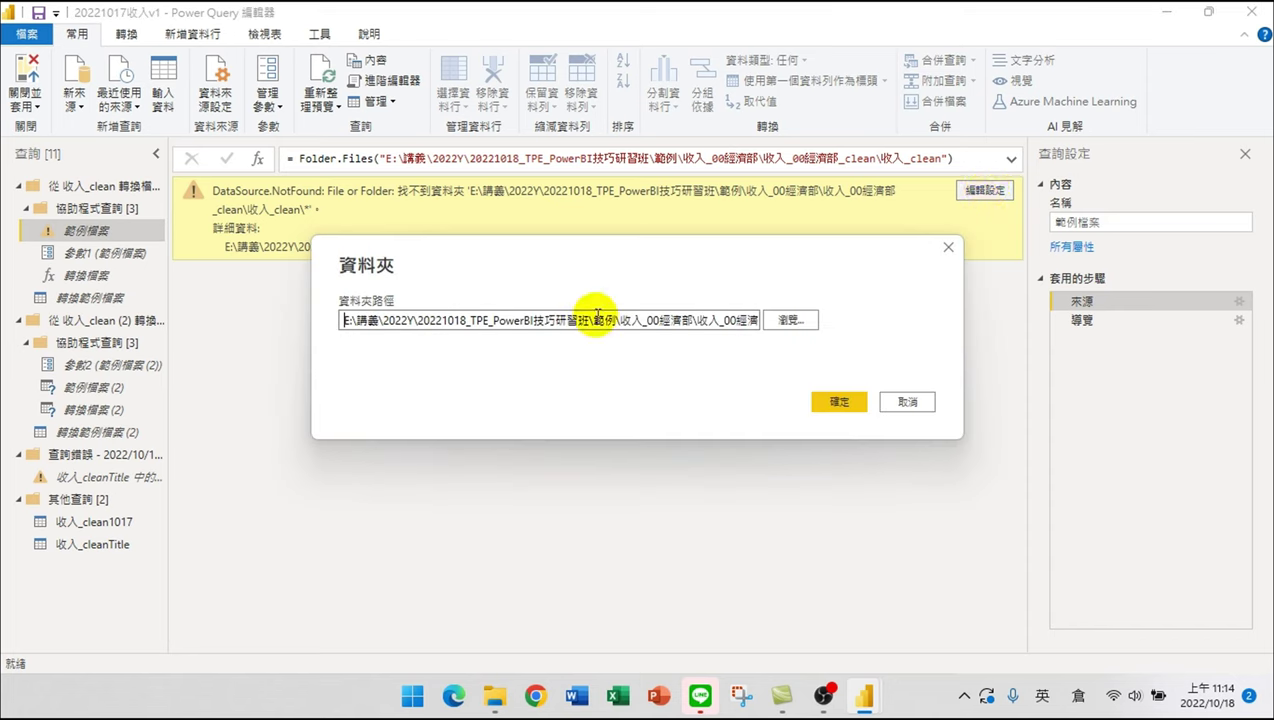
{"action": "left_click", "coordinate": [912, 405]}
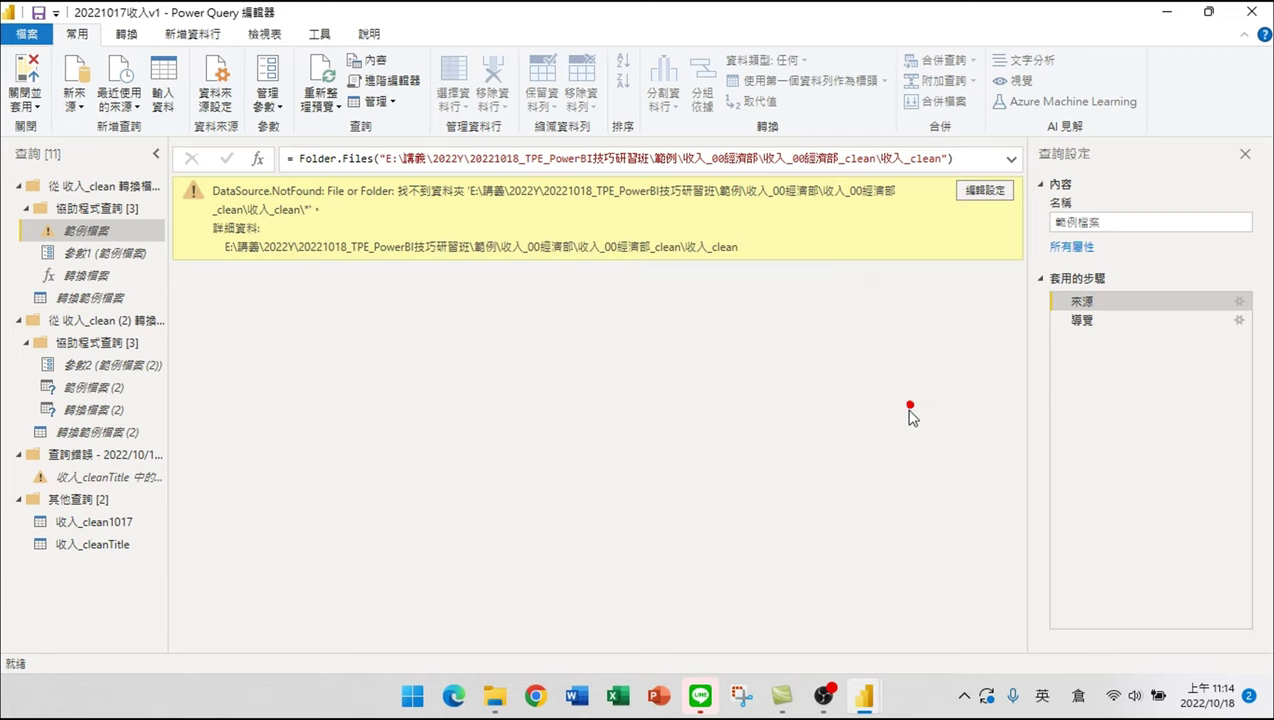
{"action": "double_click", "coordinate": [1118, 302]}
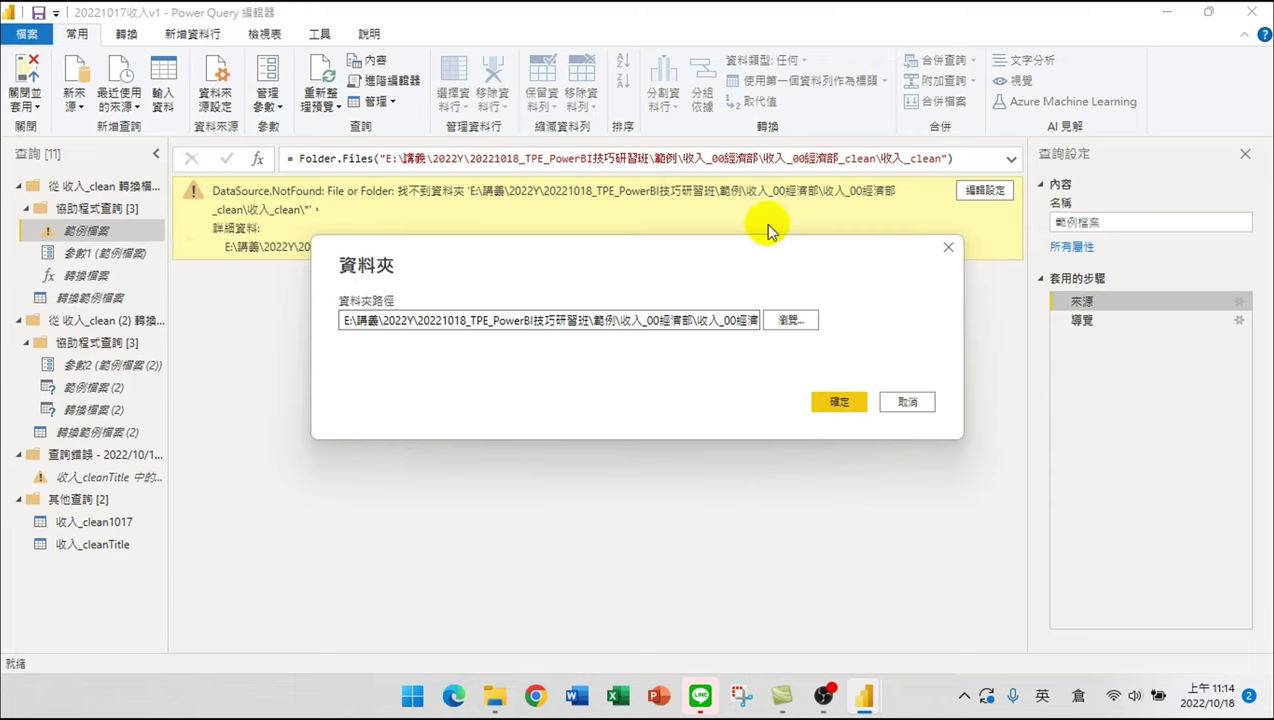
- Set the folder path to Downloads\收入_clean2\收入_clean and apply it
{"action": "left_click", "coordinate": [789, 322]}
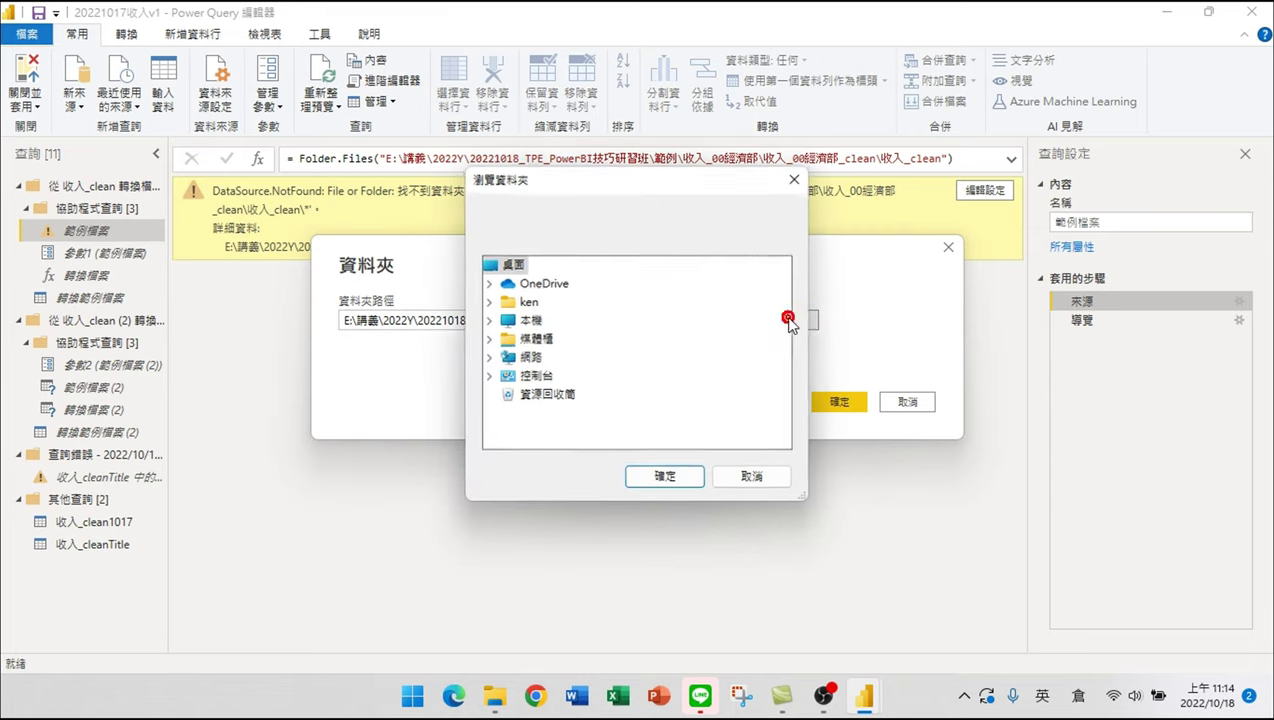
{"action": "double_click", "coordinate": [537, 320]}
{"action": "double_click", "coordinate": [548, 283]}
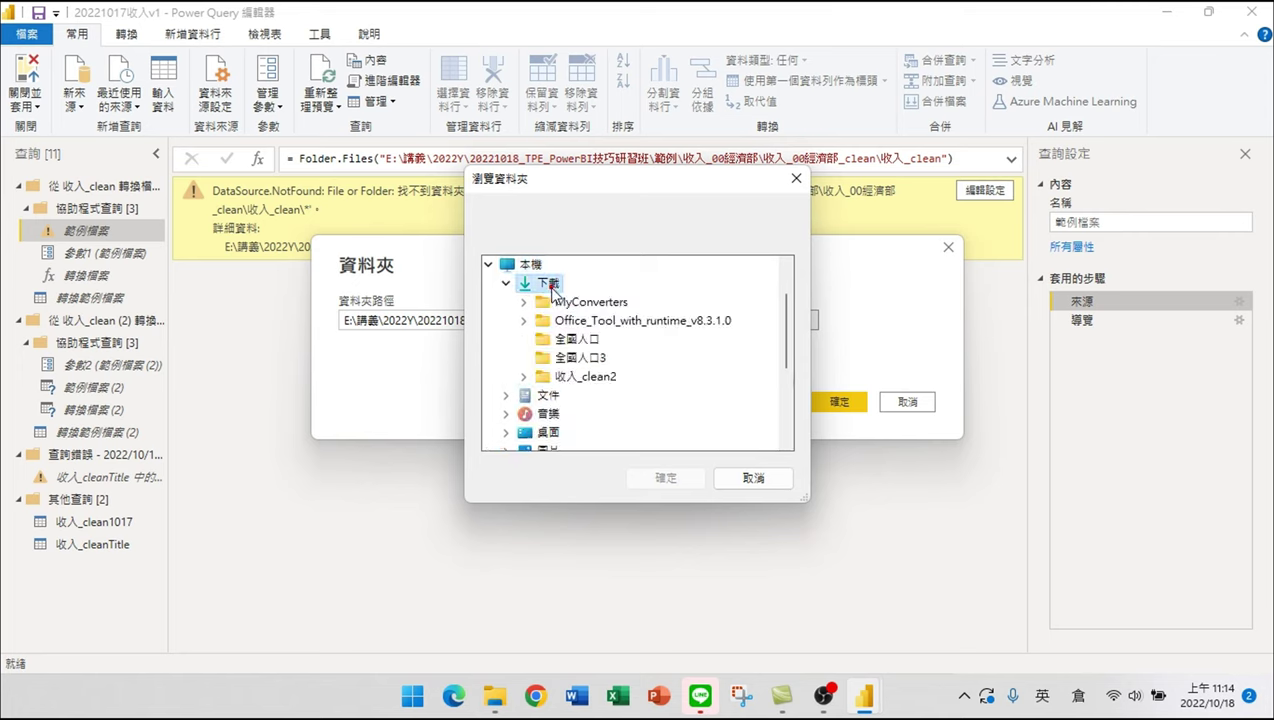
{"action": "double_click", "coordinate": [585, 376]}
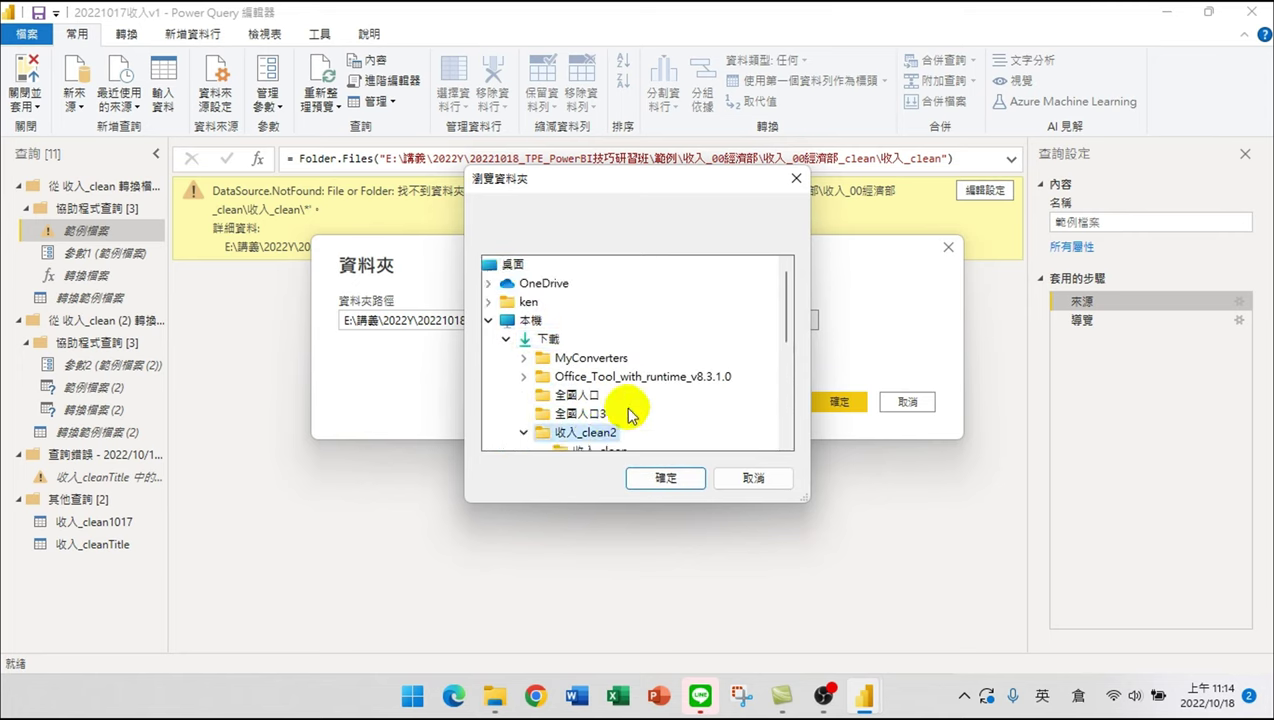
{"action": "scroll", "coordinate": [610, 400], "scroll_direction": "down", "scroll_amount": 2}
{"action": "left_click", "coordinate": [600, 340]}
{"action": "left_click", "coordinate": [662, 480]}
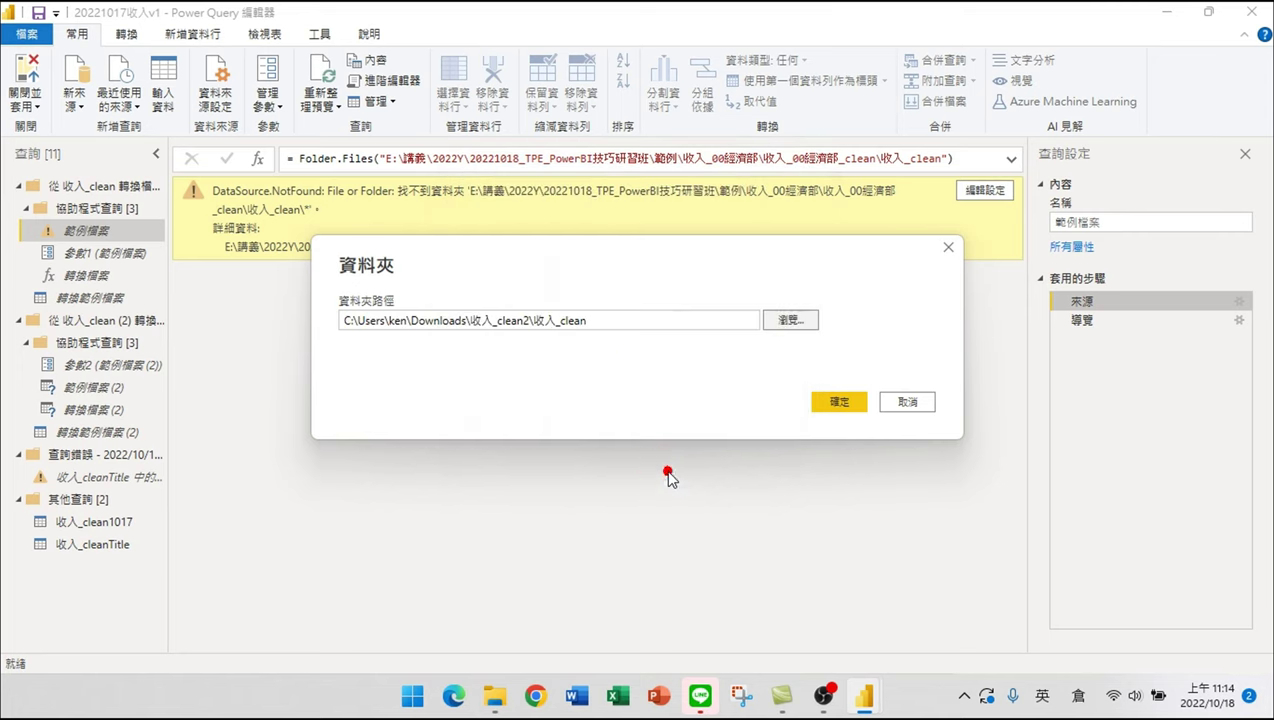
{"action": "left_click", "coordinate": [840, 402]}
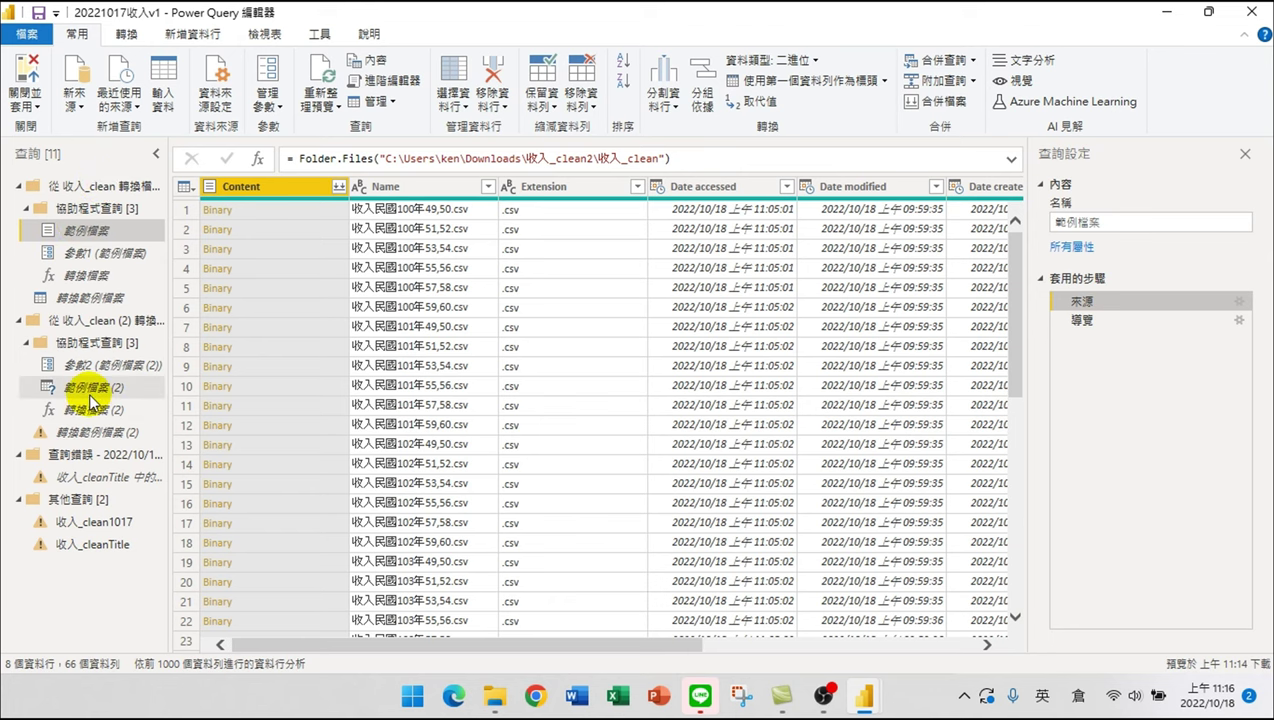
- Review 轉換檔案, 範例檔案, 參數1 and 轉換範例檔案, ending on failing 轉換範例檔案 (2)
{"action": "left_click", "coordinate": [80, 432]}
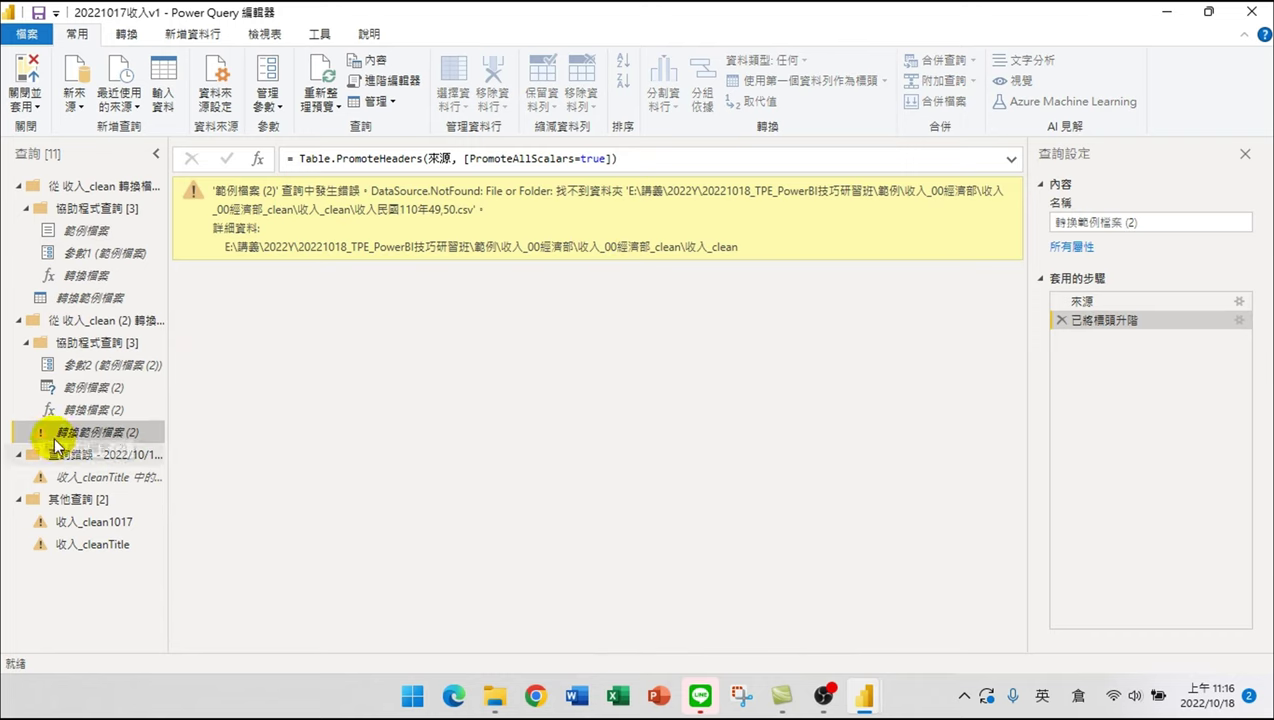
{"action": "left_click", "coordinate": [87, 275]}
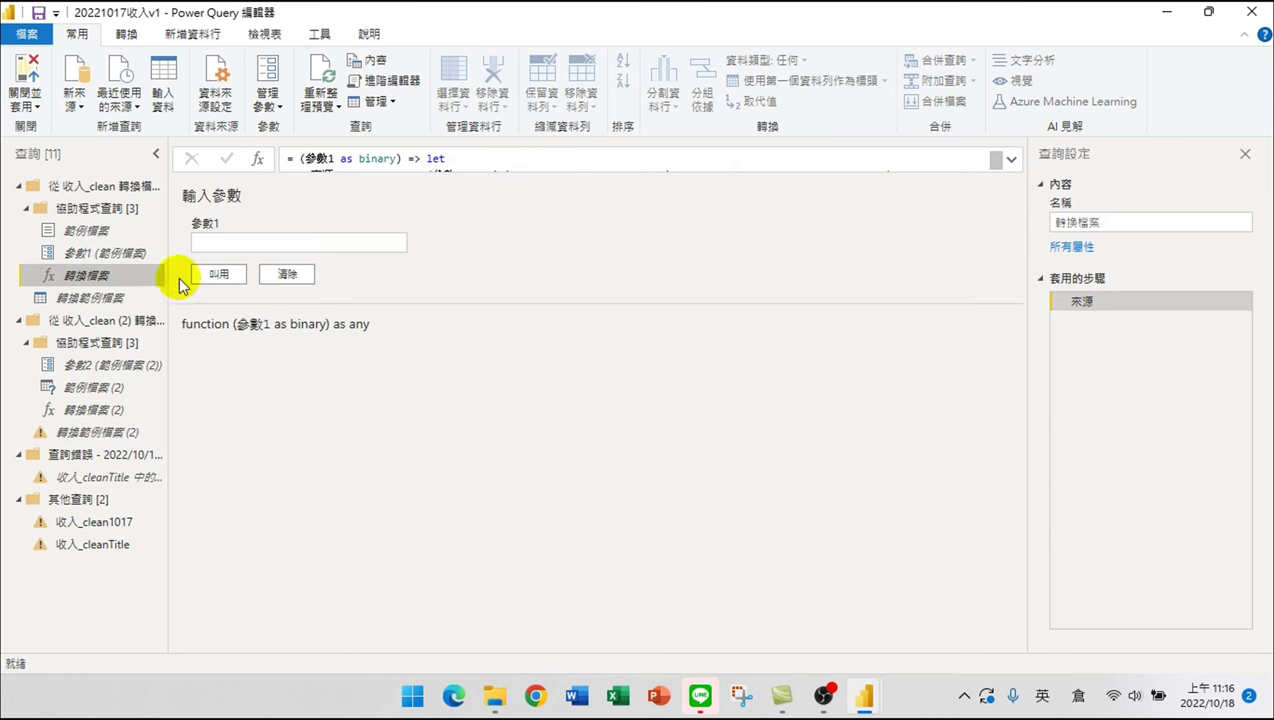
{"action": "left_click", "coordinate": [88, 231]}
{"action": "left_click", "coordinate": [97, 254]}
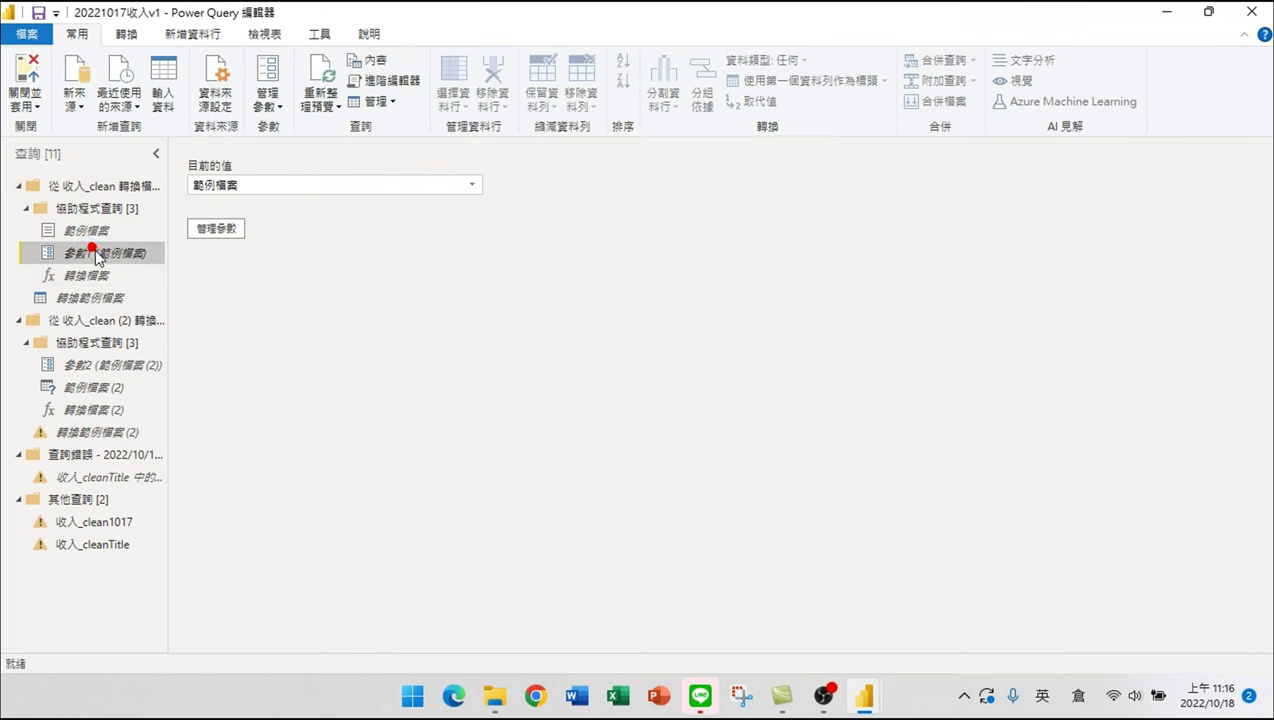
{"action": "left_click", "coordinate": [100, 296]}
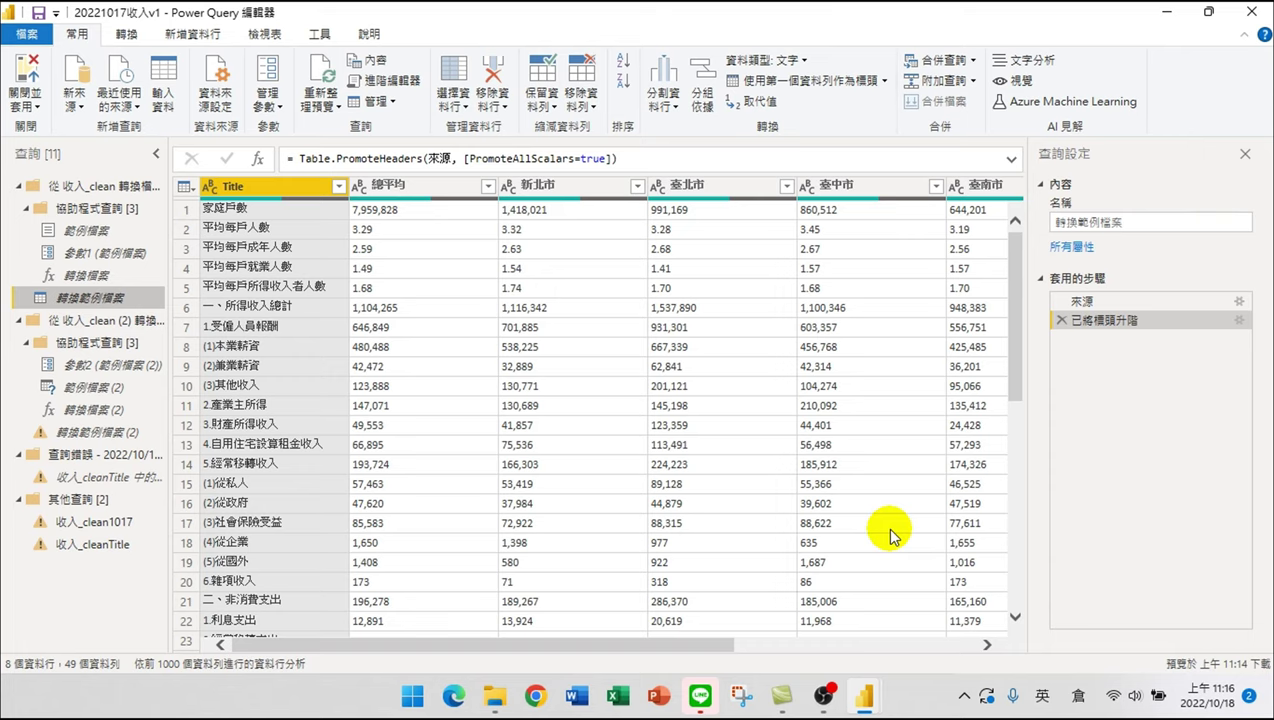
{"action": "left_click", "coordinate": [88, 432]}
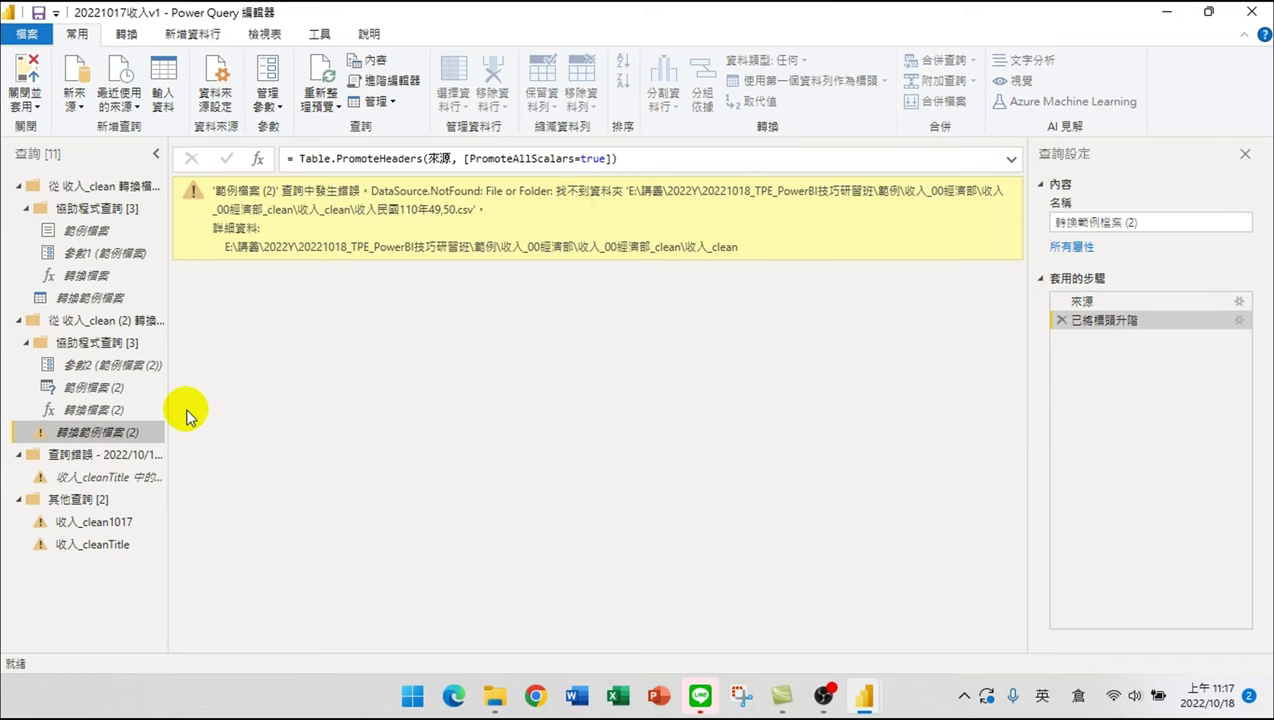
- Inspect 轉換範例檔案 (2)'s CSV source (參數2, comma delimiter, 950 encoding) without changing it
{"action": "double_click", "coordinate": [1087, 303]}
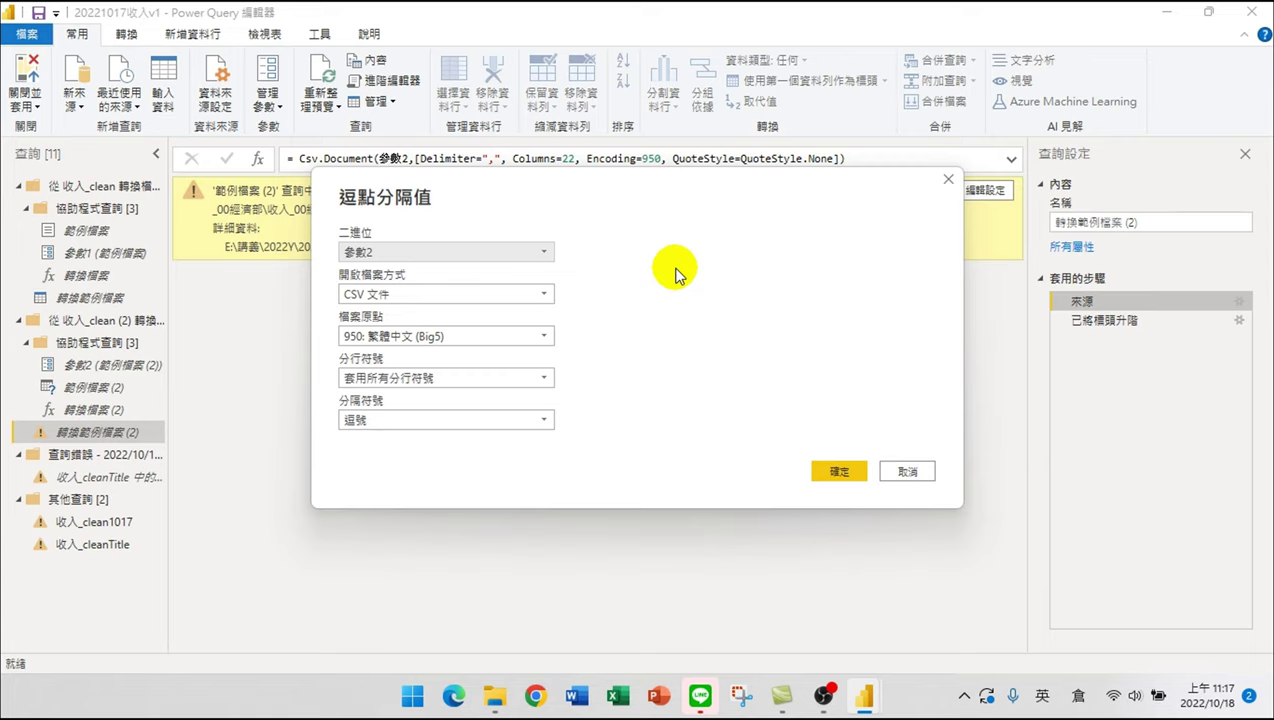
{"action": "left_click", "coordinate": [912, 471]}
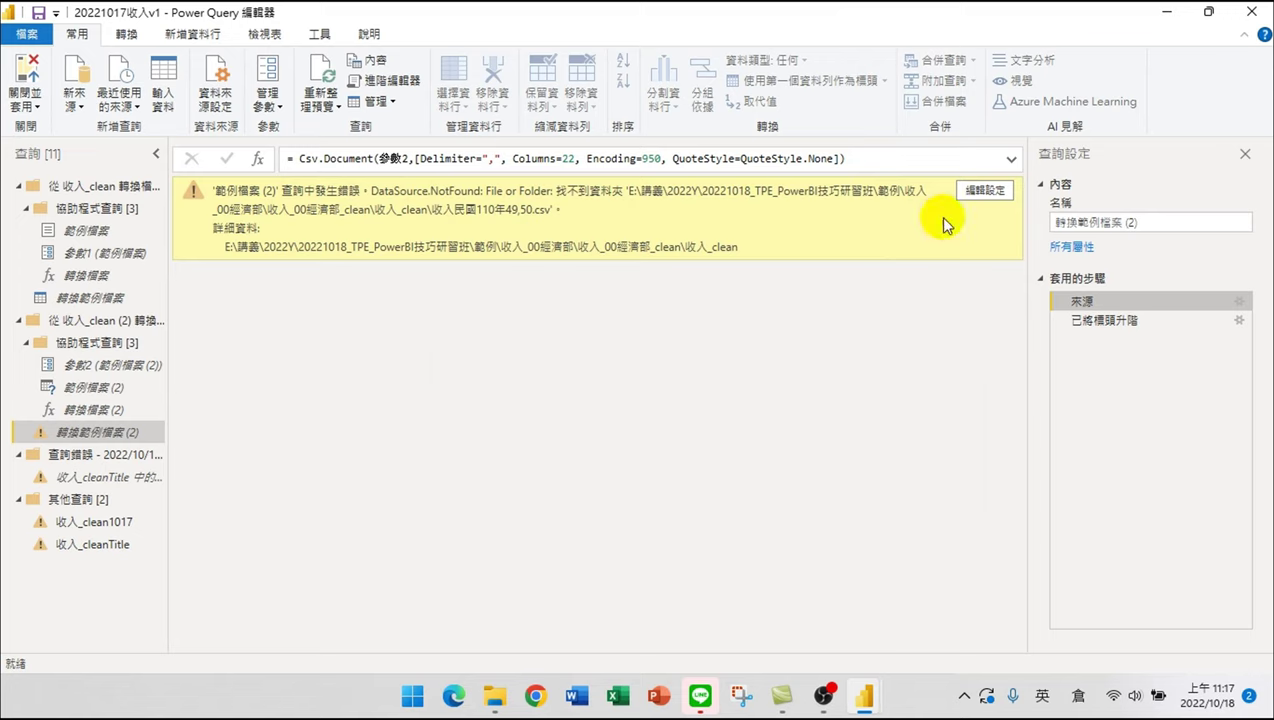
{"action": "left_click", "coordinate": [1010, 158]}
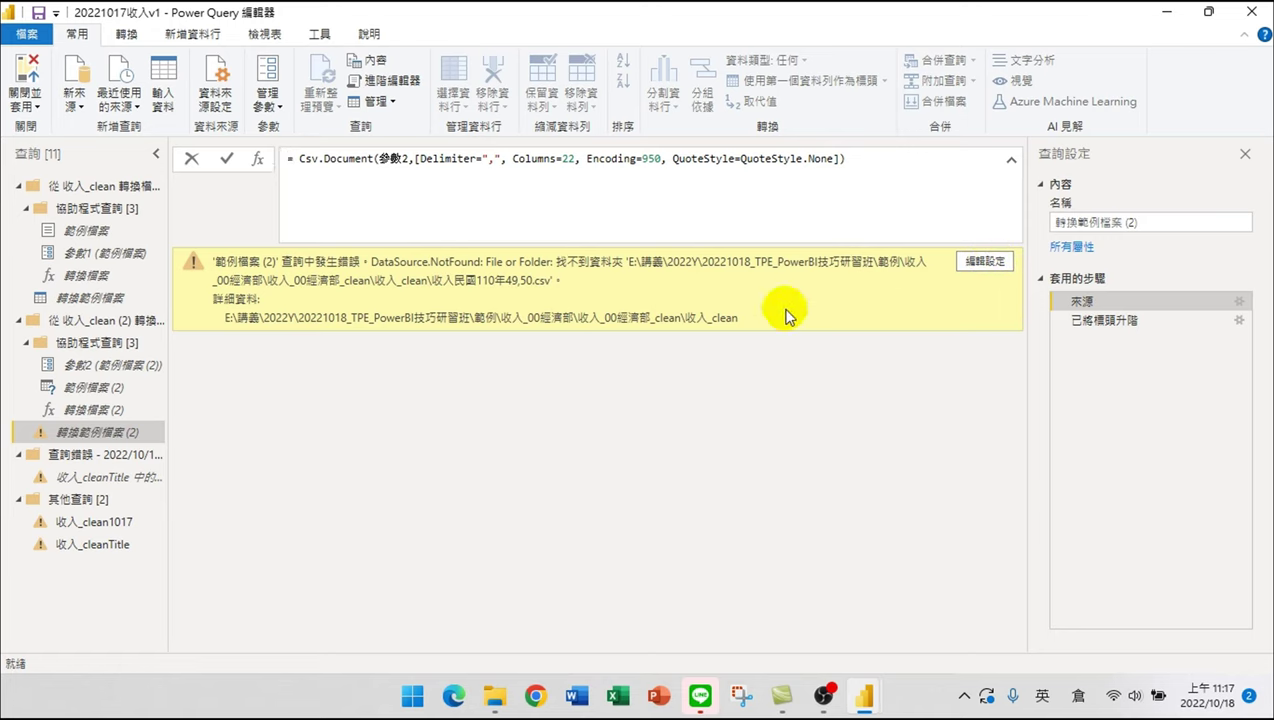
{"action": "left_click", "coordinate": [100, 437]}
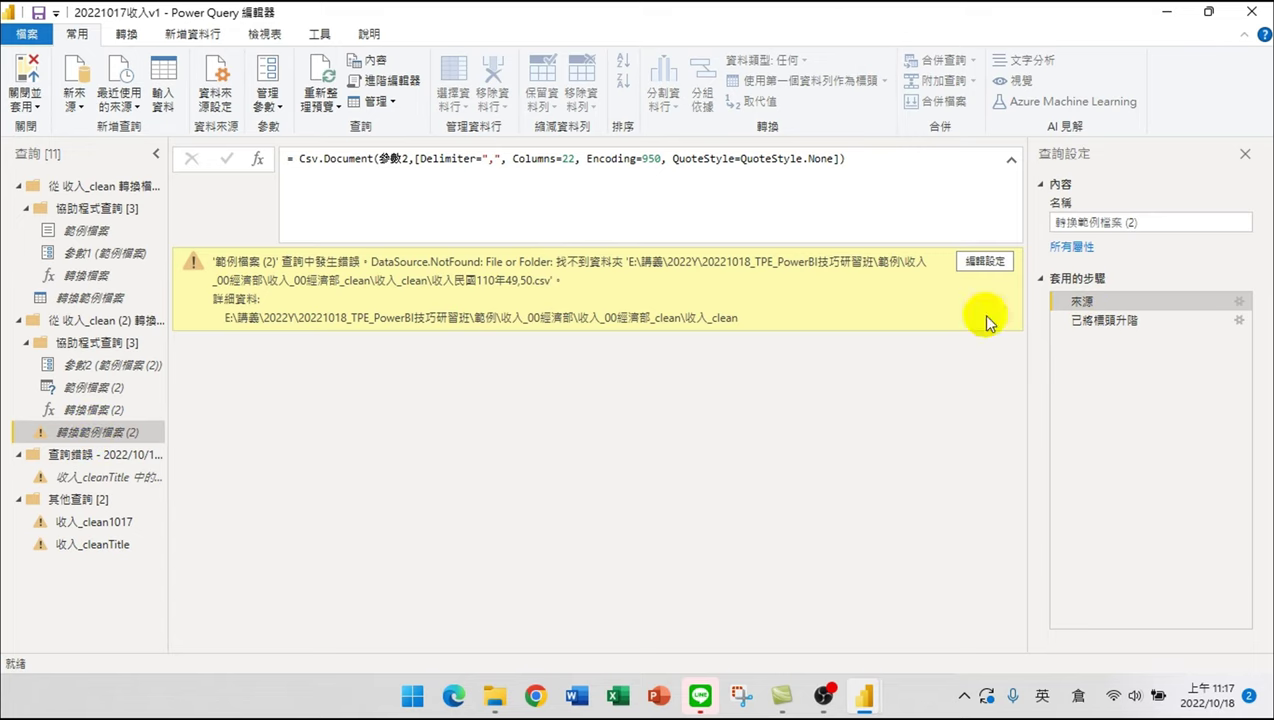
{"action": "left_click", "coordinate": [982, 261]}
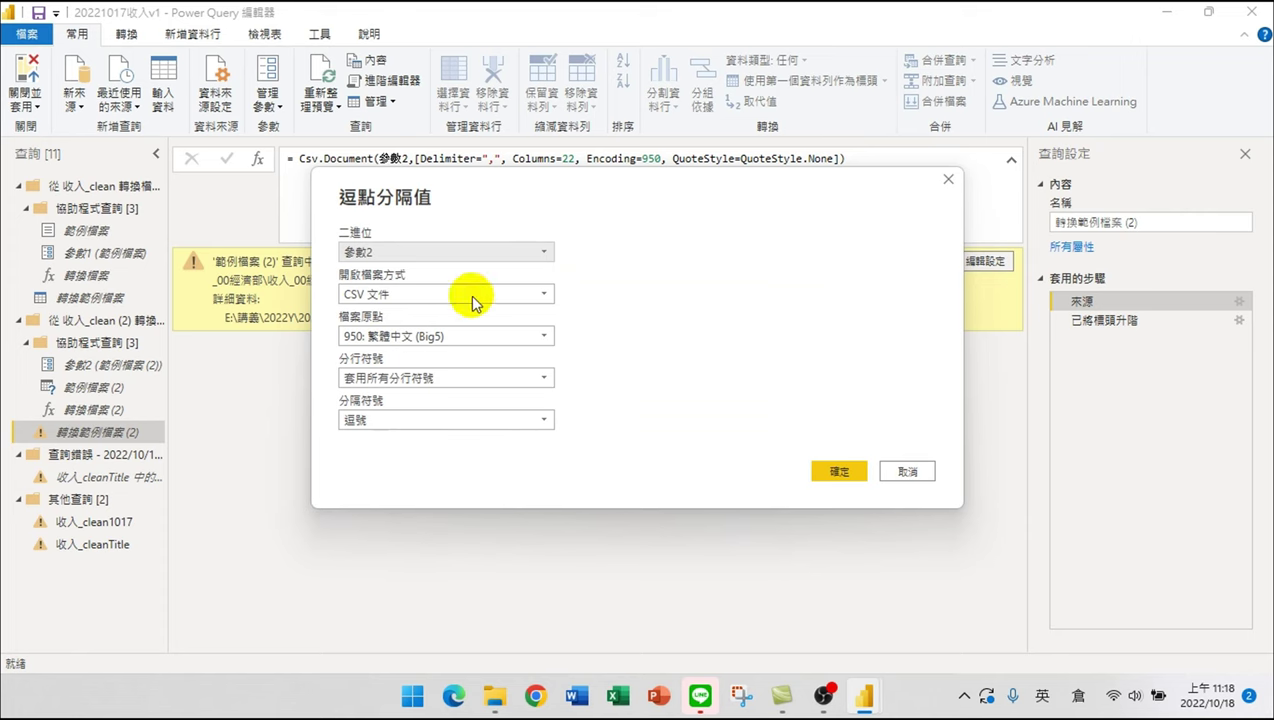
{"action": "left_click", "coordinate": [905, 472]}
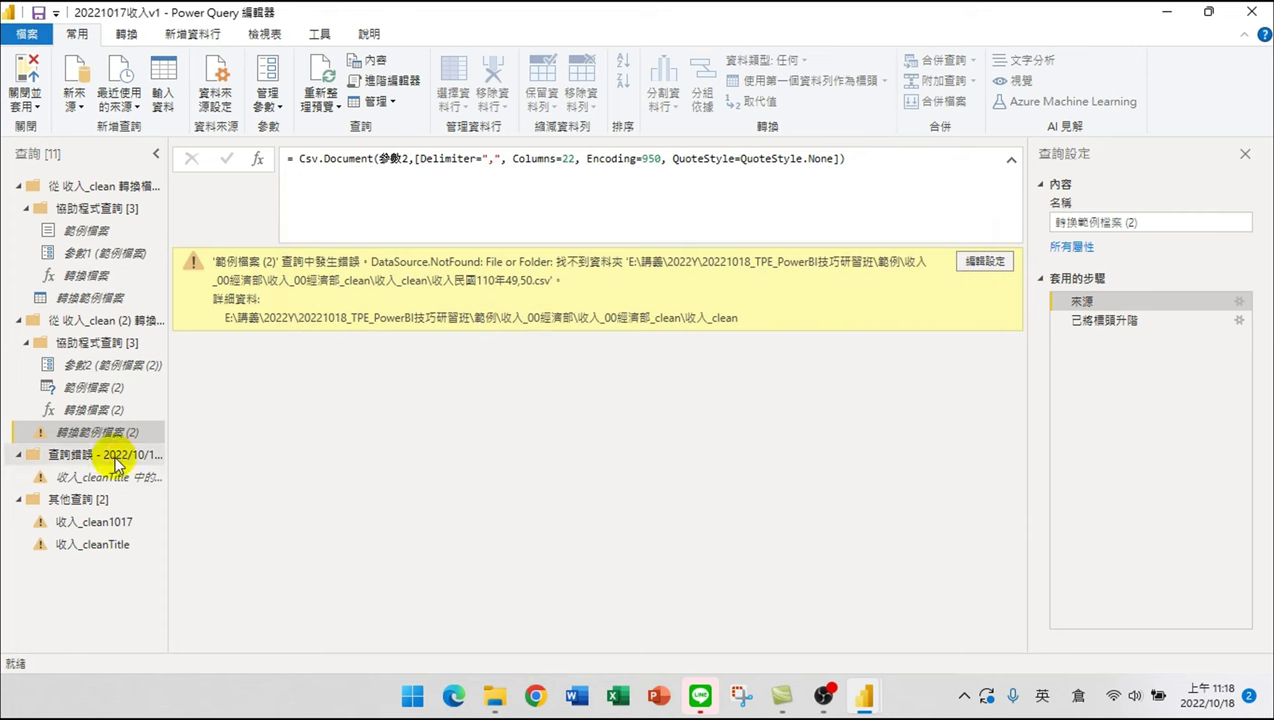
- Step through the 收入_cleanTitle 中的錯誤 query's applied steps up to its reordered columns
{"action": "left_click", "coordinate": [88, 477]}
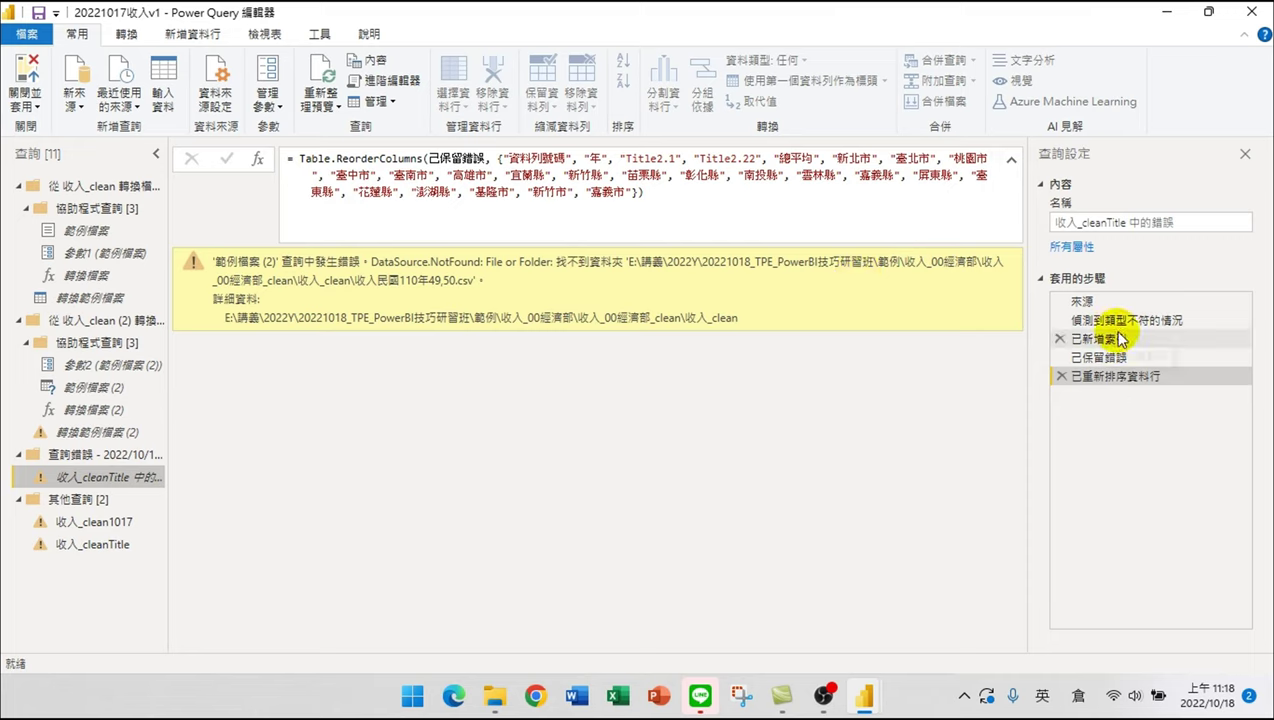
{"action": "left_click", "coordinate": [1104, 302]}
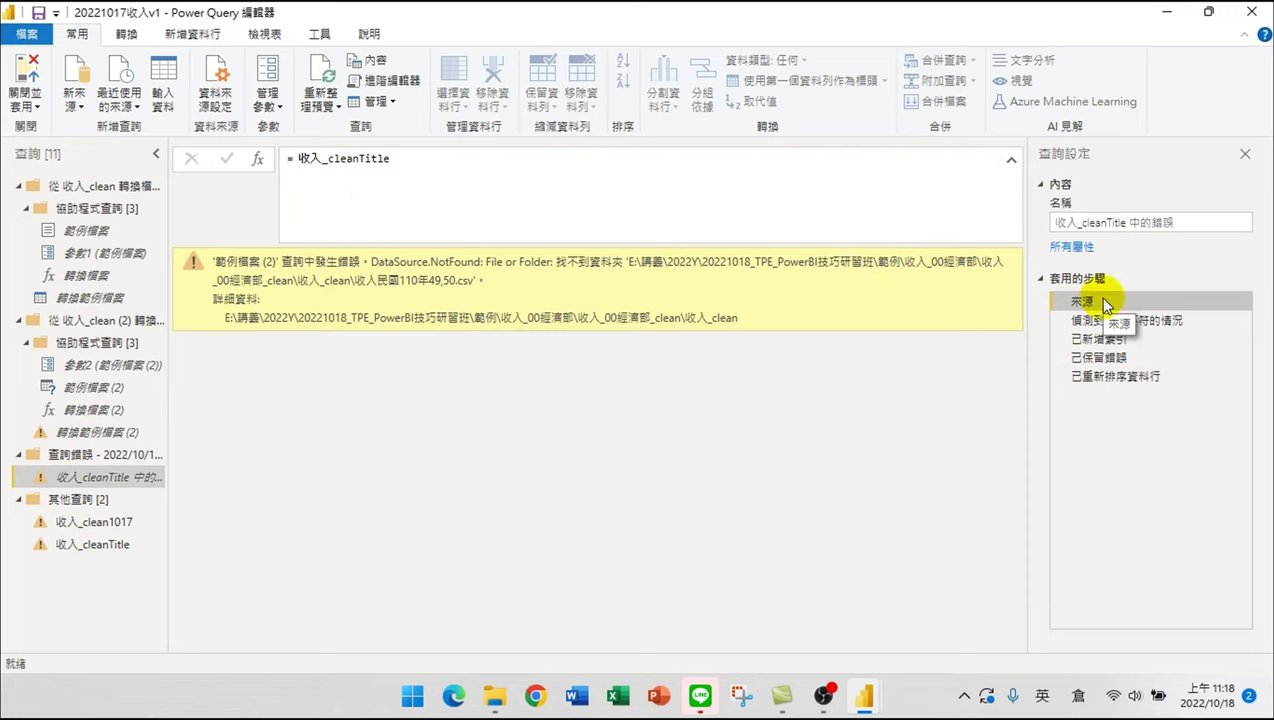
{"action": "left_click", "coordinate": [1101, 302]}
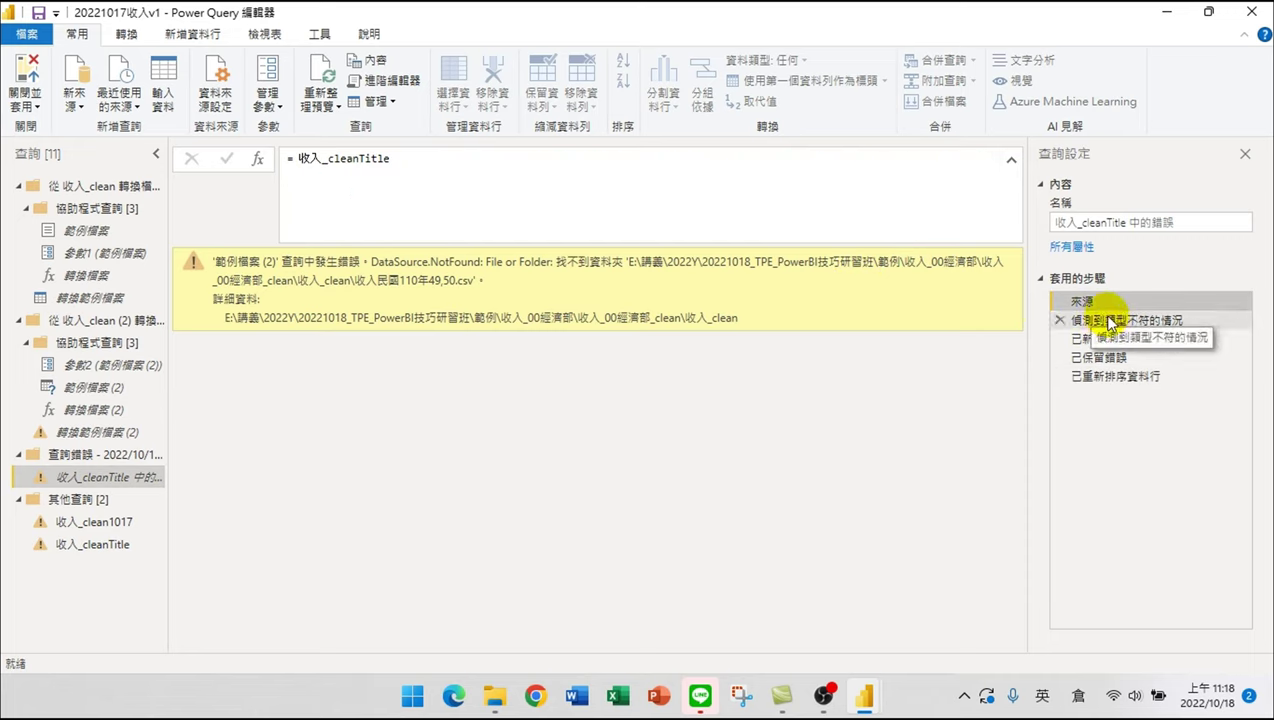
{"action": "left_click", "coordinate": [1095, 304]}
{"action": "left_click", "coordinate": [1131, 322]}
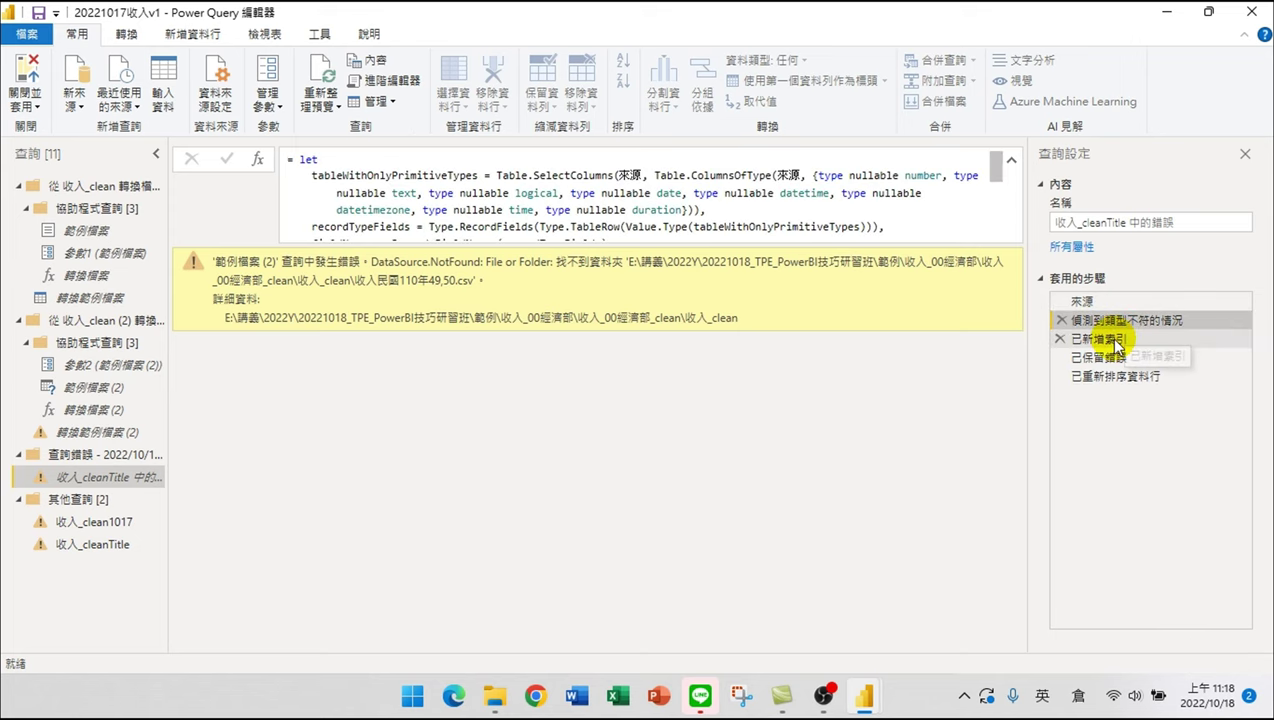
{"action": "left_click", "coordinate": [1100, 339]}
{"action": "left_click", "coordinate": [1106, 357]}
{"action": "left_click", "coordinate": [1110, 377]}
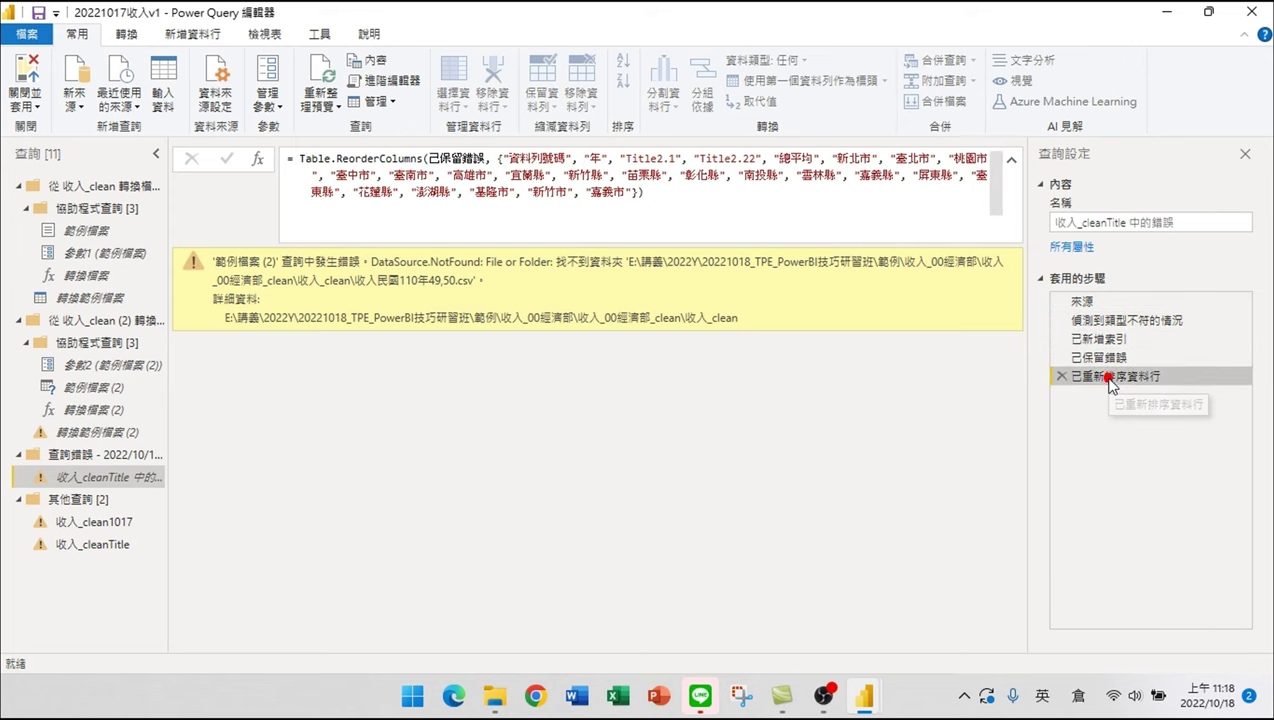
- Keep the error query's name unchanged and switch to the 收入_clean1017 query
{"action": "double_click", "coordinate": [107, 477]}
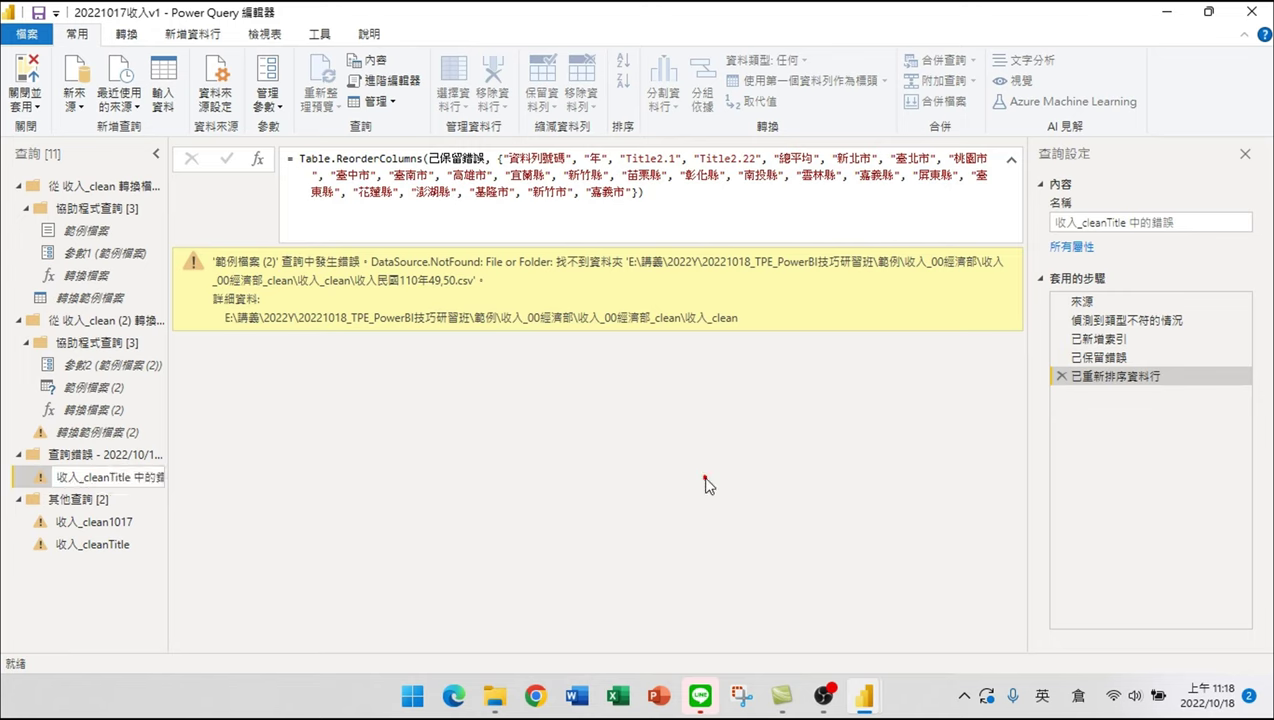
{"action": "key", "text": "Escape"}
{"action": "left_click", "coordinate": [1108, 304]}
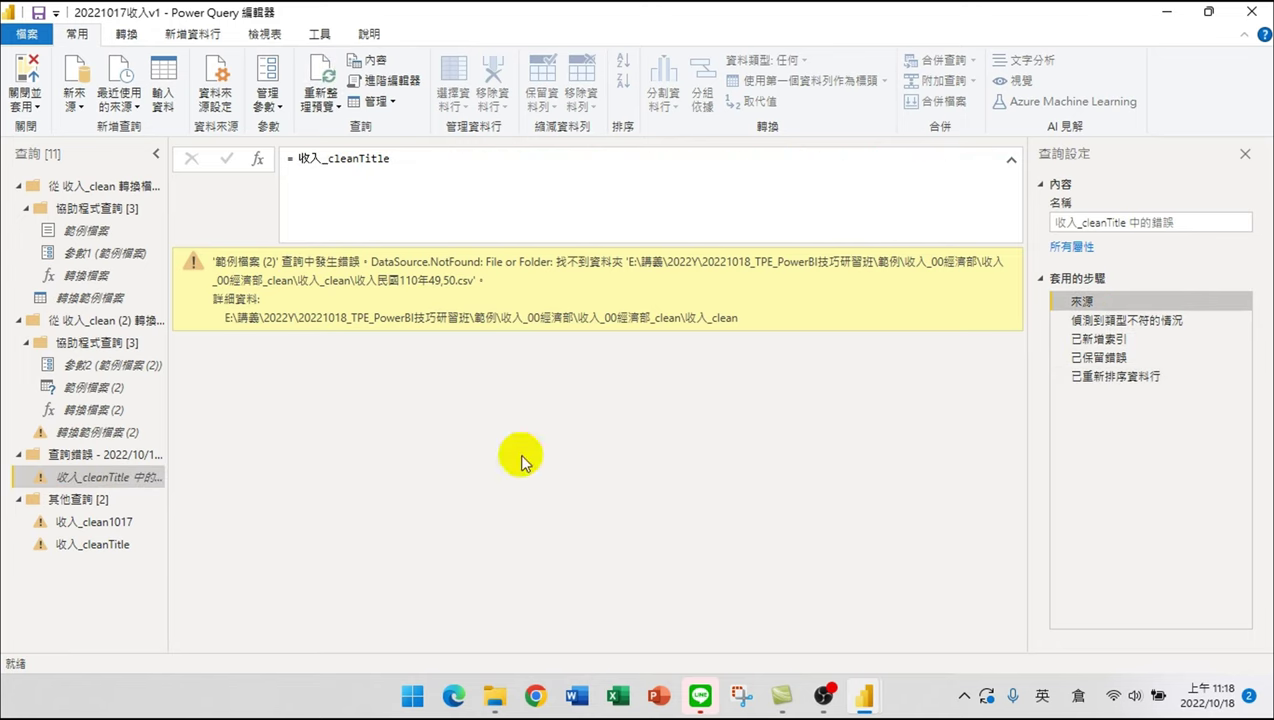
{"action": "left_click", "coordinate": [95, 521]}
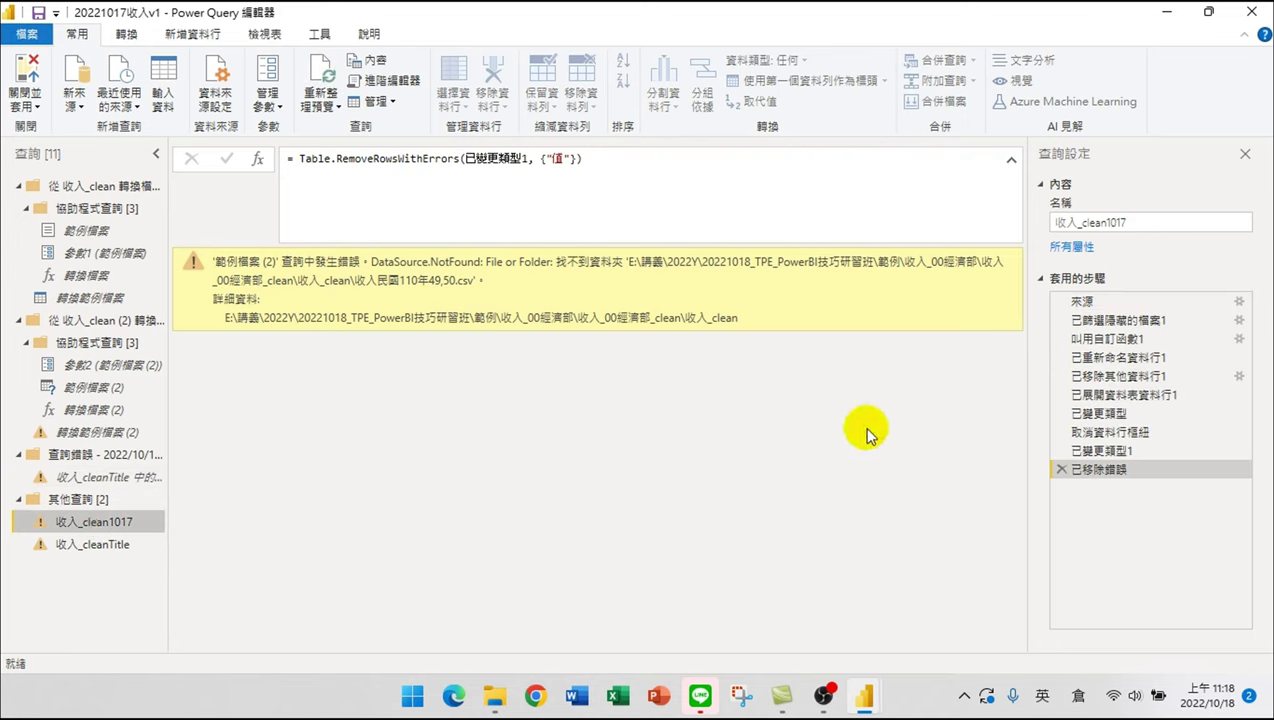
- Review 收入_clean1017's source, hidden-file filter, function, rename and column-removal steps
{"action": "left_click_drag", "start_coordinate": [100, 522], "coordinate": [90, 535]}
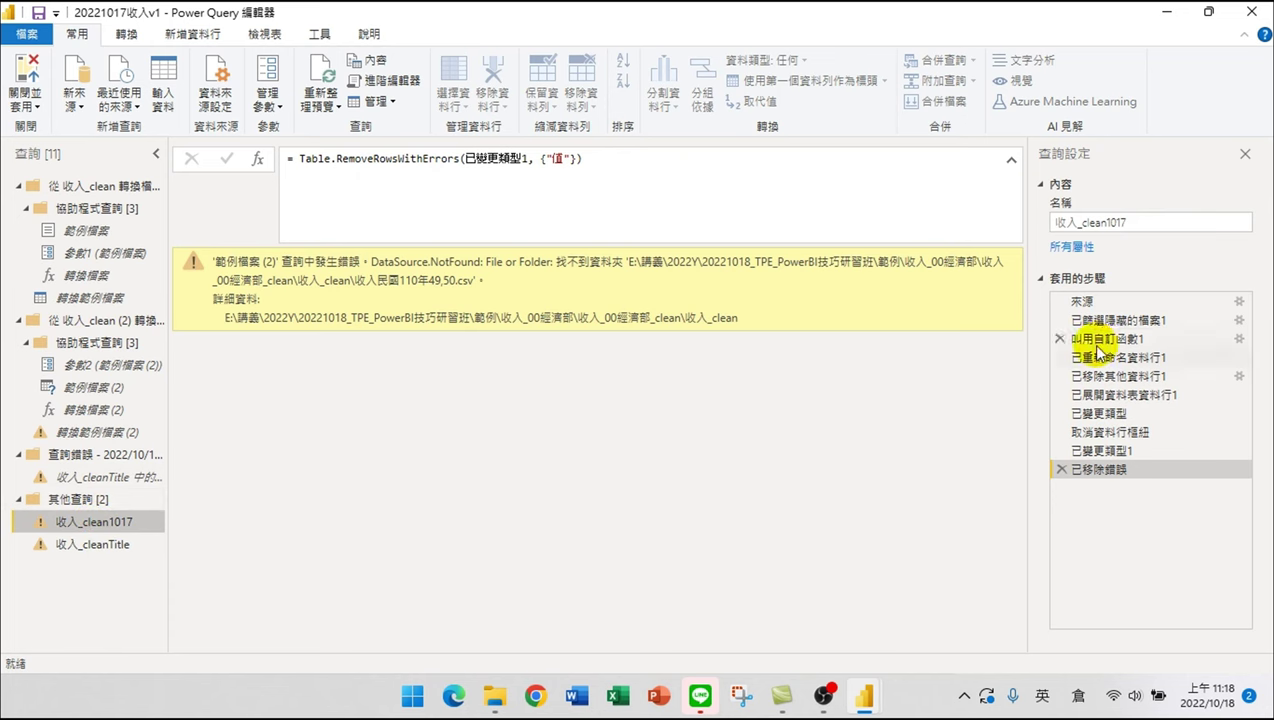
{"action": "left_click", "coordinate": [1082, 301]}
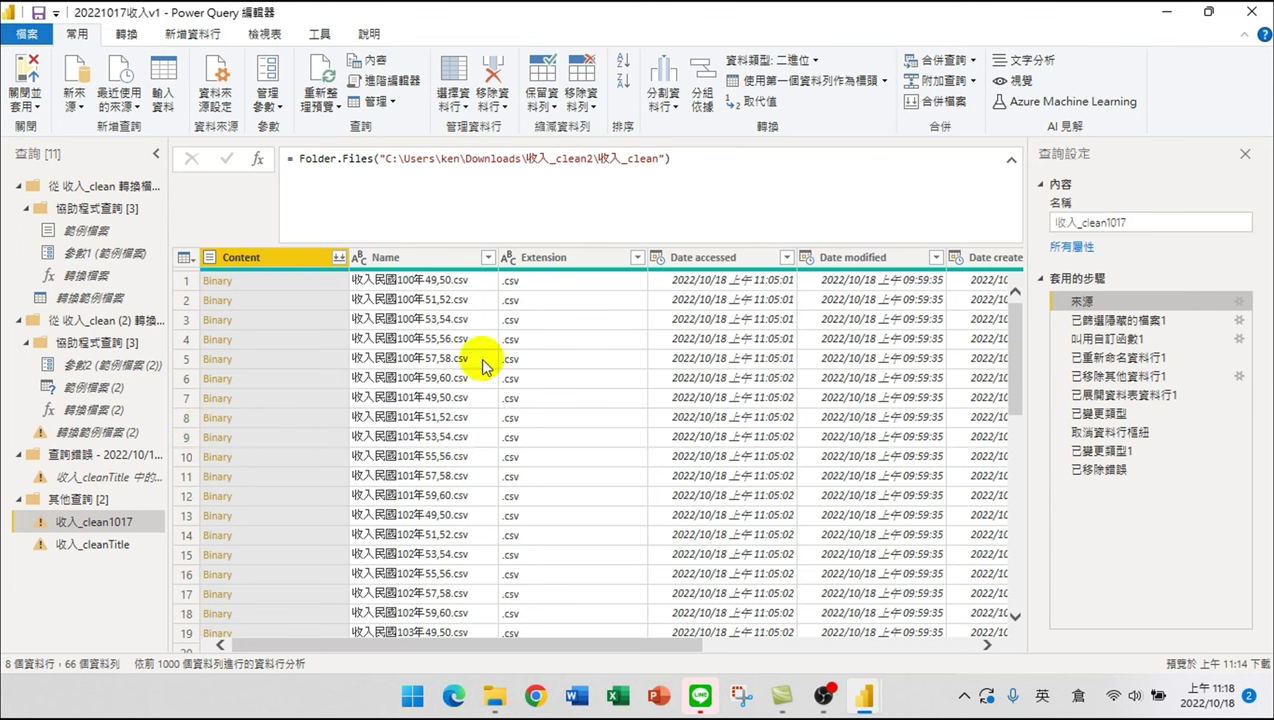
{"action": "left_click", "coordinate": [1118, 320]}
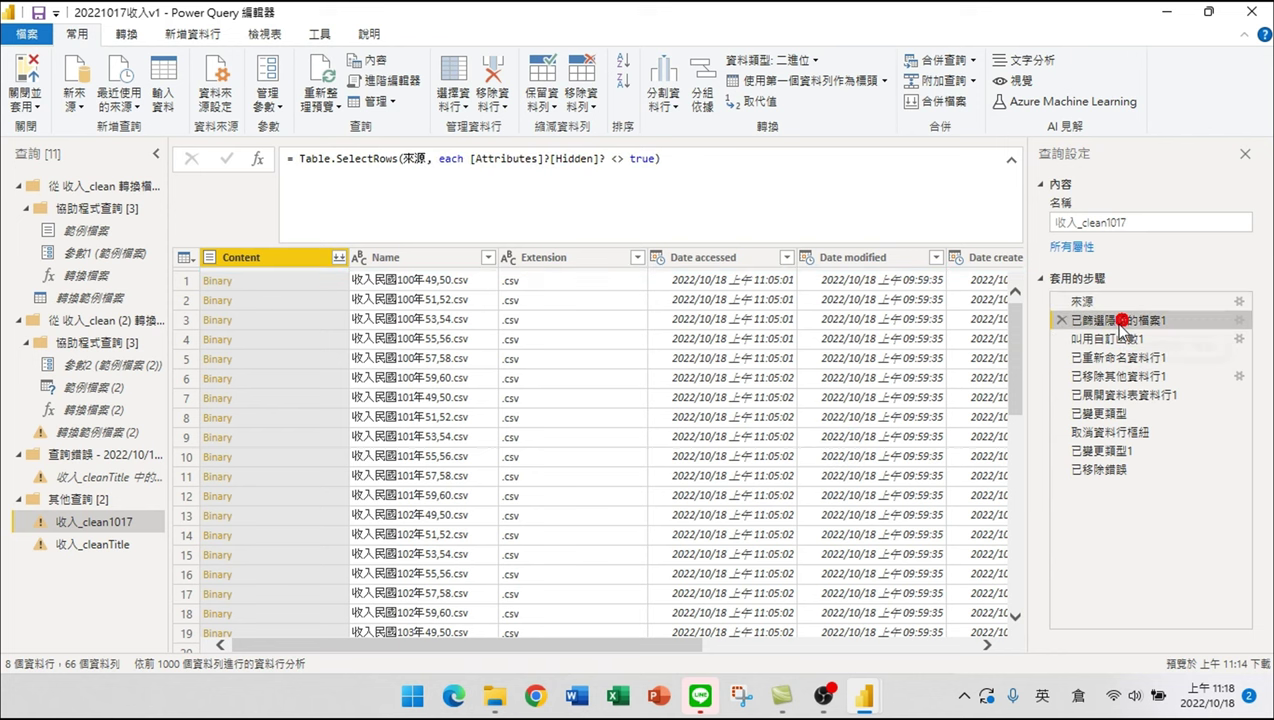
{"action": "left_click", "coordinate": [1110, 339]}
{"action": "left_click", "coordinate": [1115, 358]}
{"action": "left_click", "coordinate": [1116, 376]}
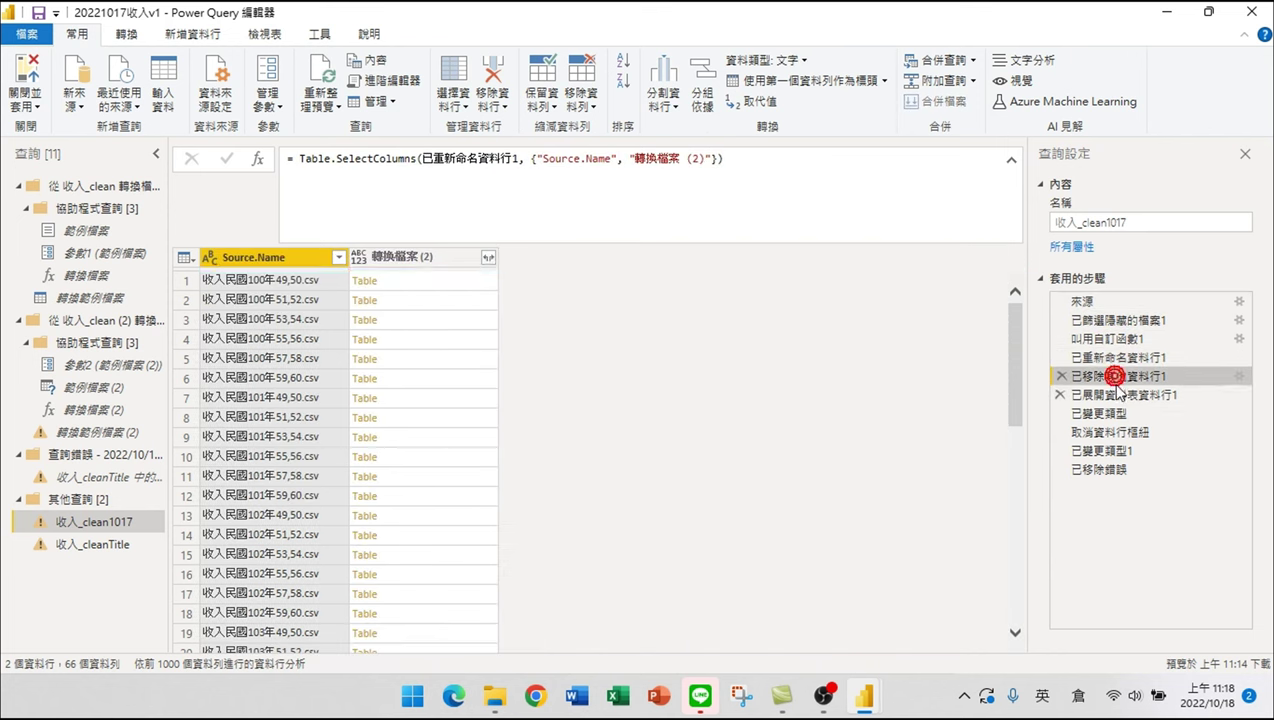
- Compare the failing 已展開資料表資料行1 step with the steps before and after it
{"action": "left_click", "coordinate": [1112, 397]}
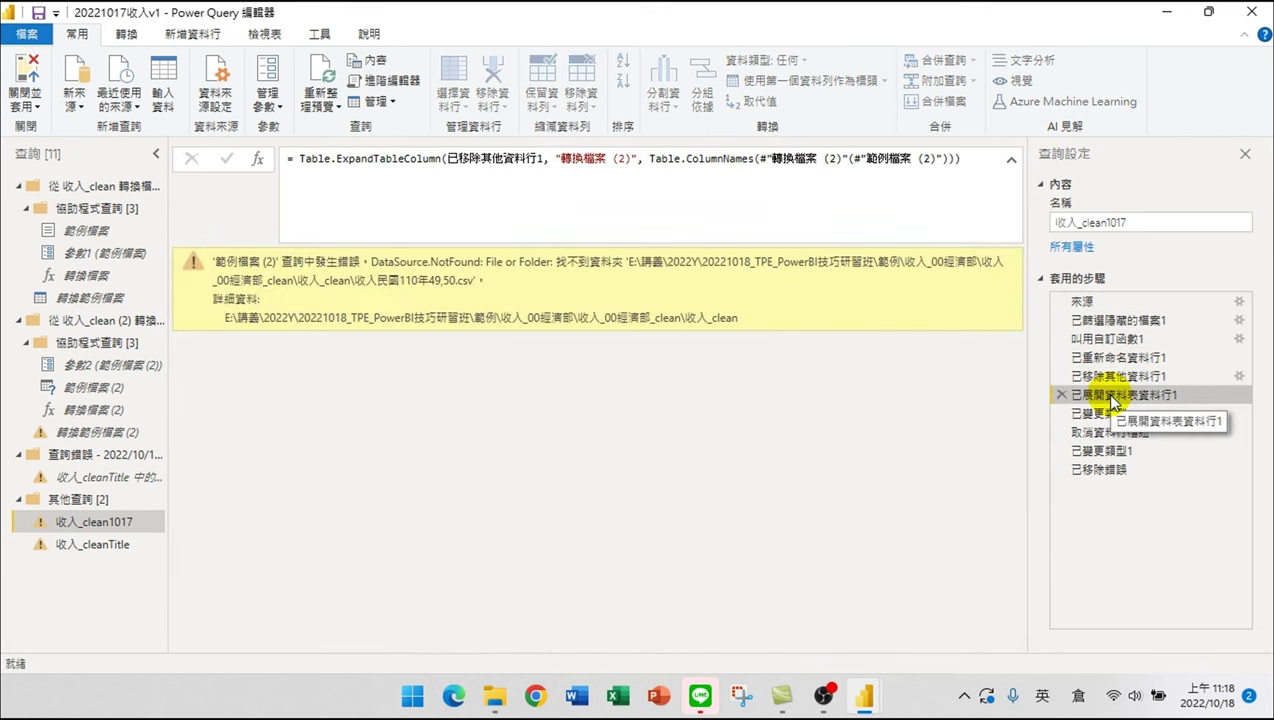
{"action": "left_click", "coordinate": [1100, 414]}
{"action": "left_click", "coordinate": [1100, 393]}
{"action": "left_click", "coordinate": [1100, 413]}
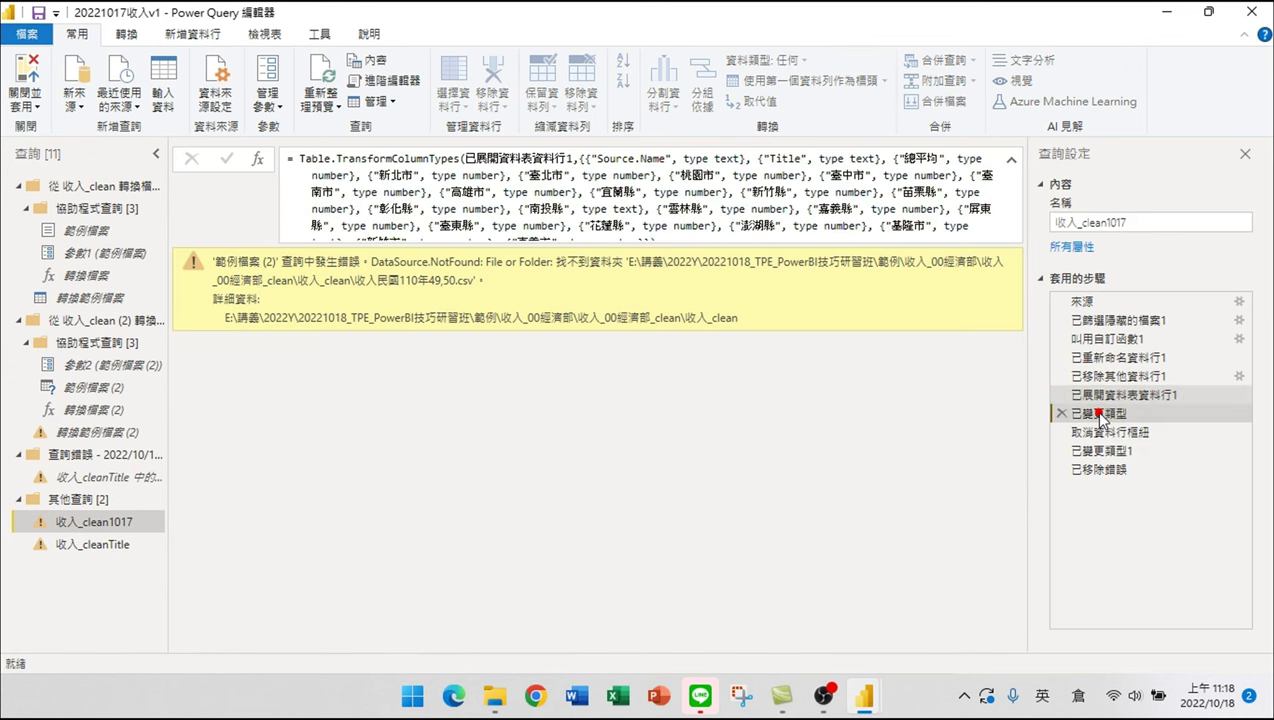
{"action": "left_click", "coordinate": [1100, 394]}
{"action": "left_click", "coordinate": [1096, 377]}
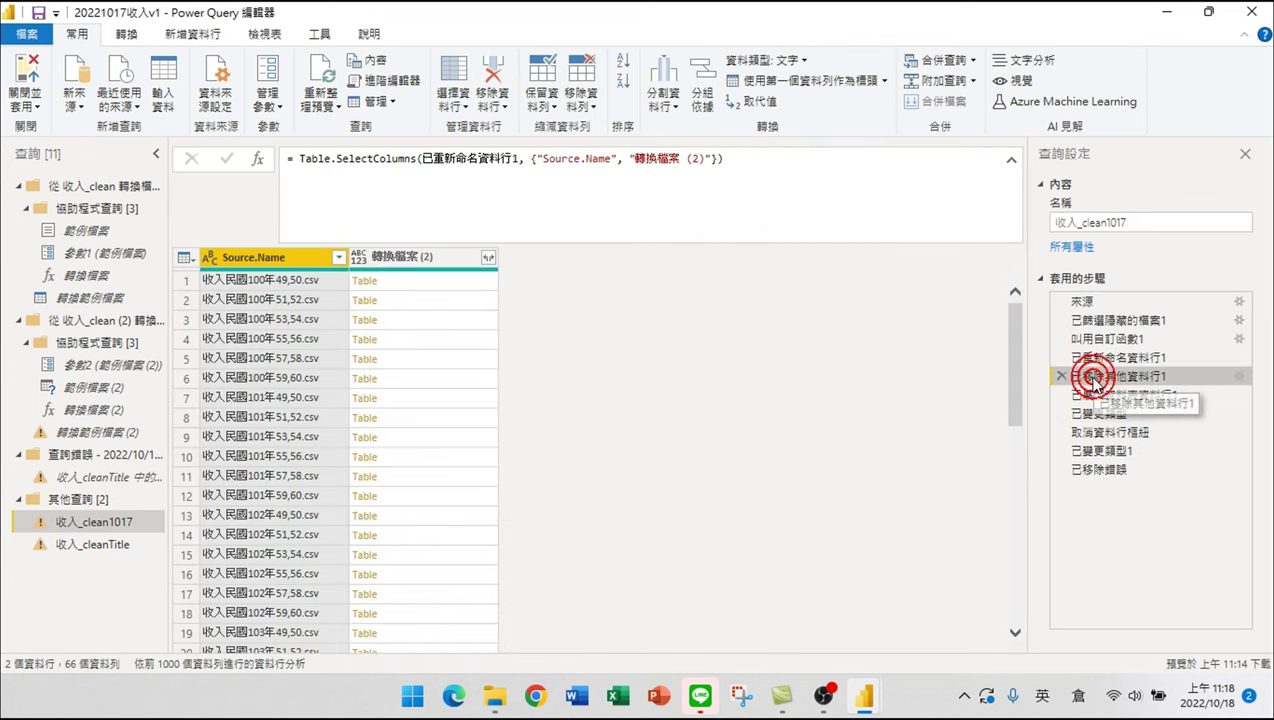
{"action": "left_click", "coordinate": [1100, 396]}
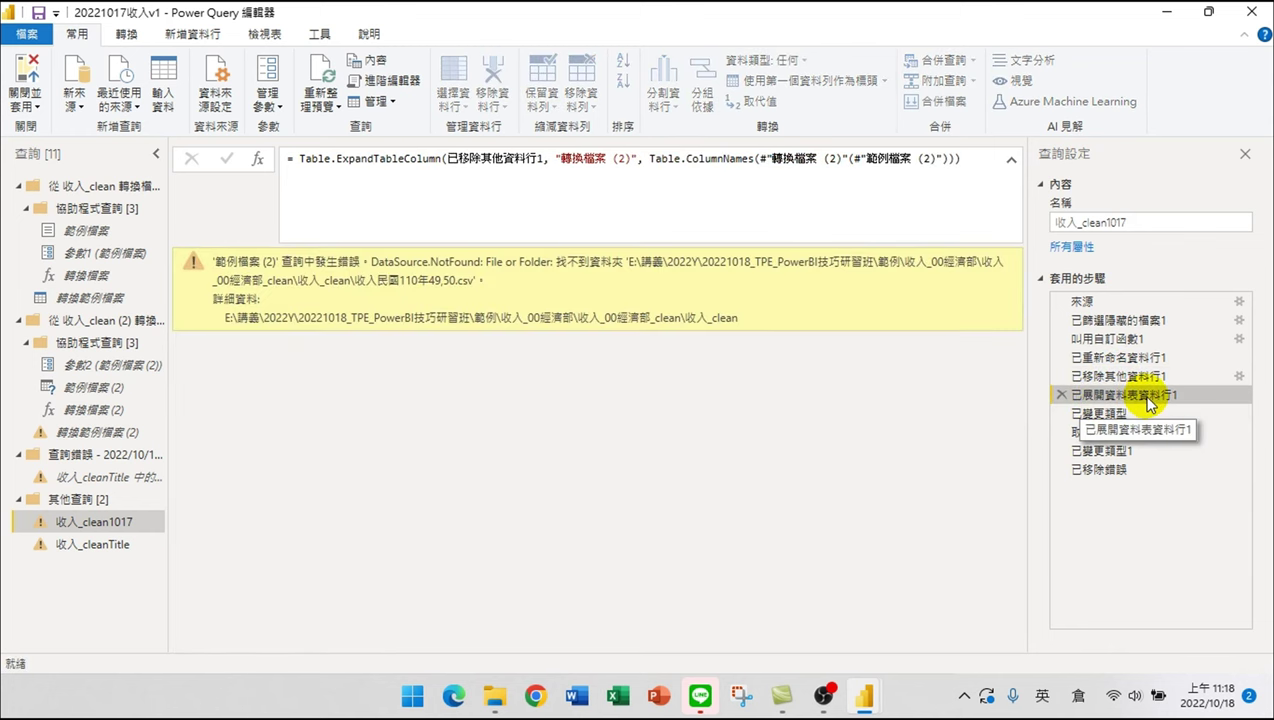
{"action": "left_click", "coordinate": [1098, 377]}
{"action": "left_click", "coordinate": [1120, 396]}
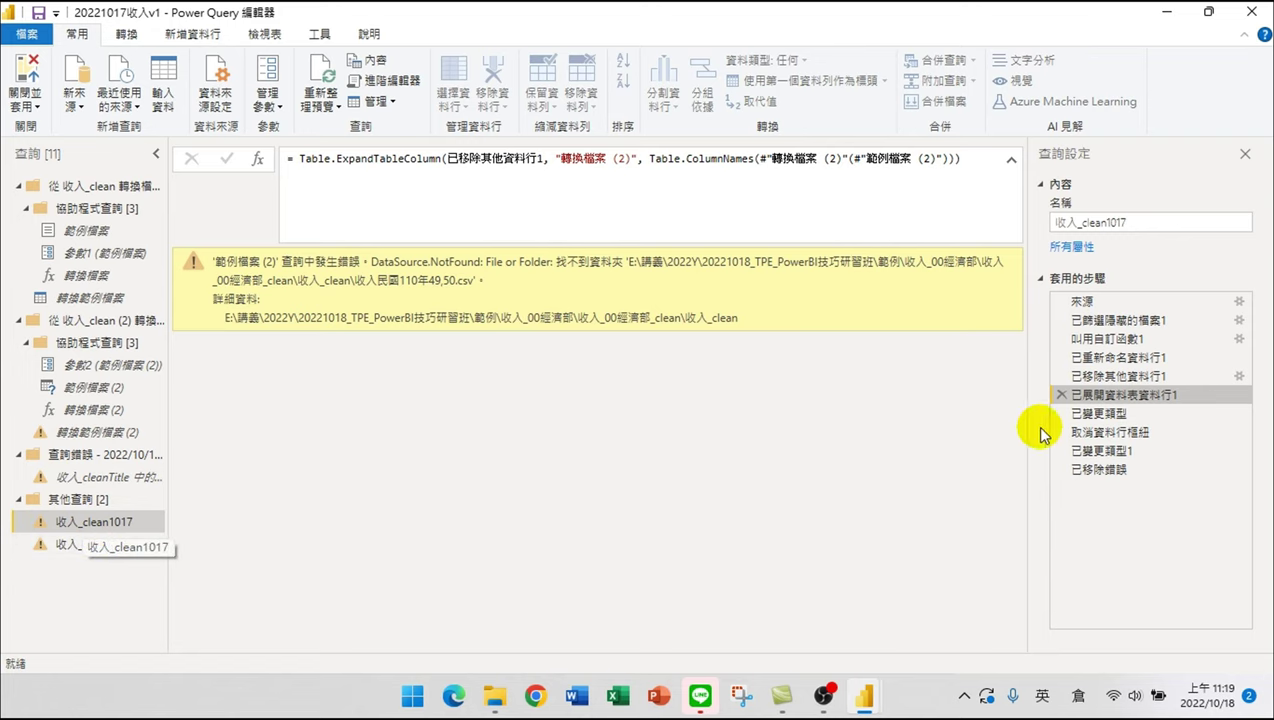
{"action": "left_click", "coordinate": [1100, 376]}
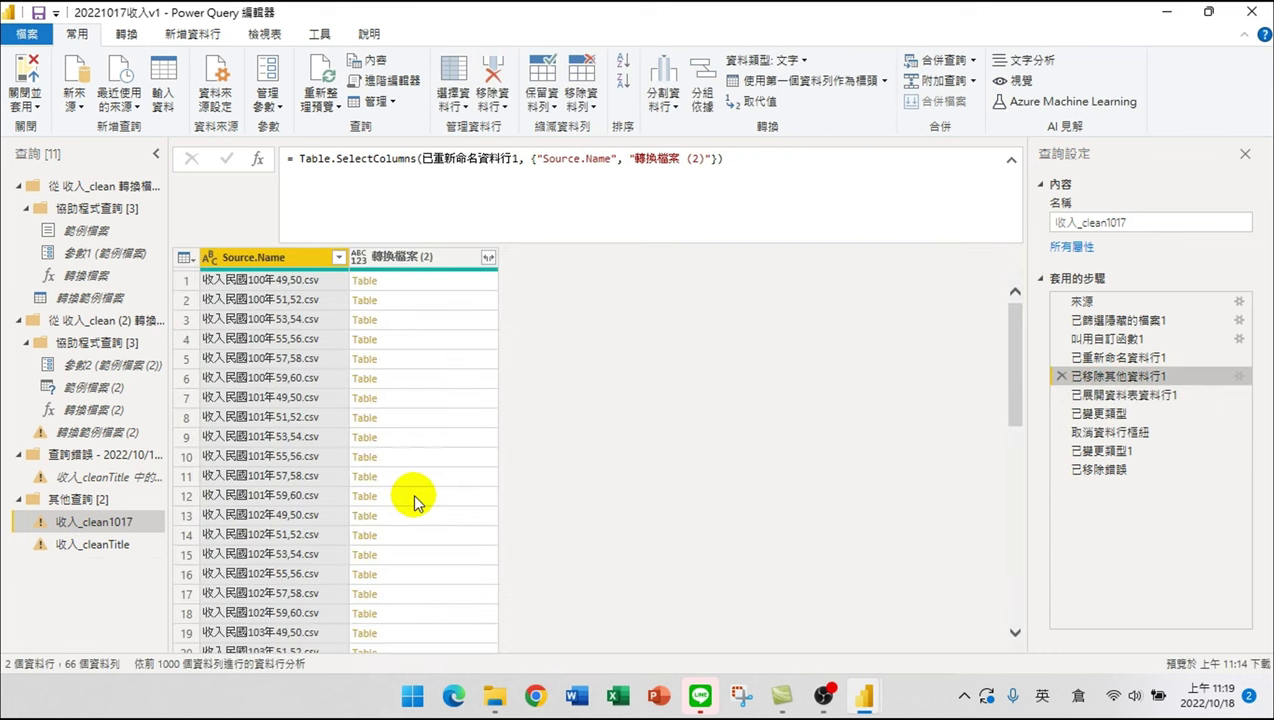
{"action": "left_click", "coordinate": [1095, 394]}
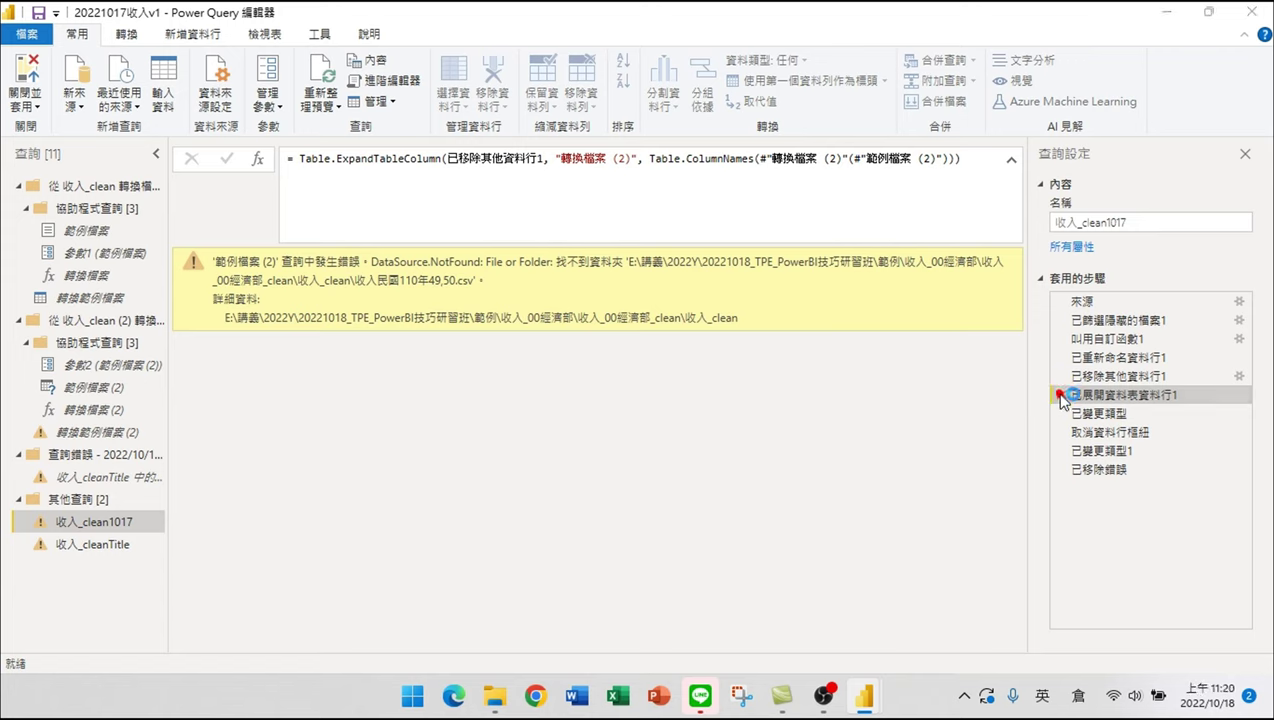
- Delete 已展開資料表資料行1, leaving 已移除其他資料行1 with 66 files and 轉換檔案 (2) tables
{"action": "left_click", "coordinate": [1062, 396]}
{"action": "left_click", "coordinate": [727, 385]}
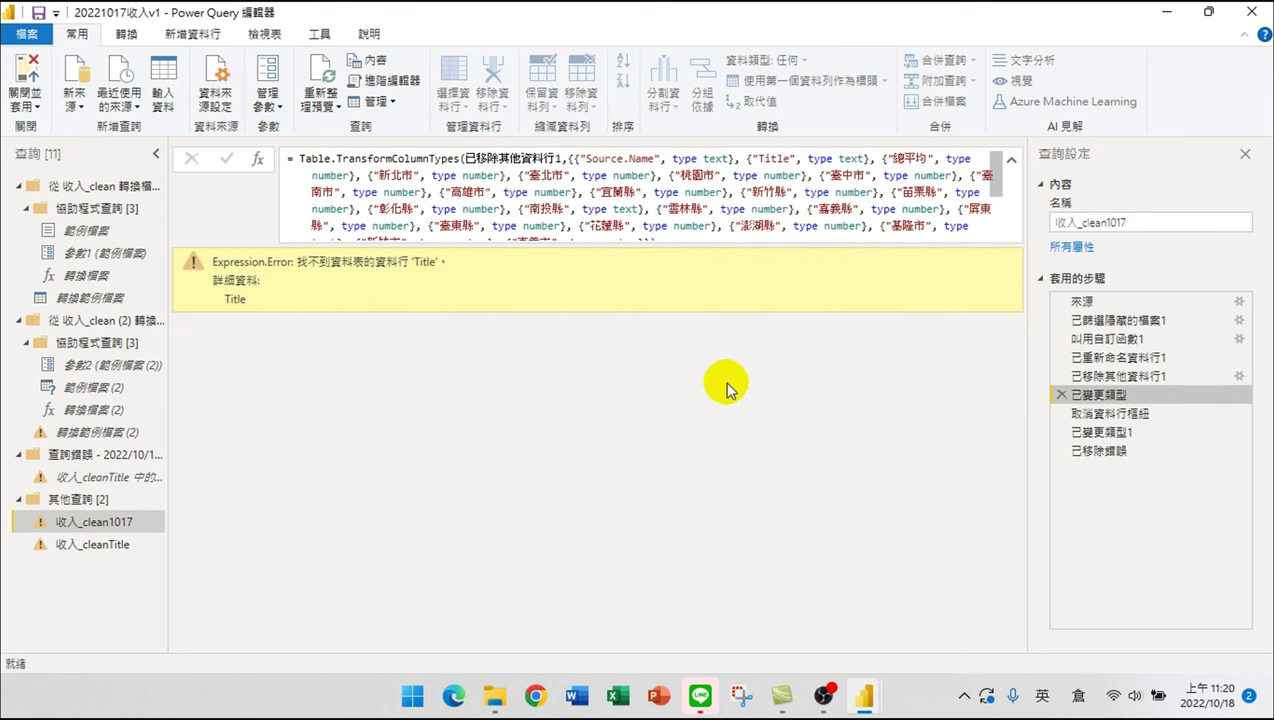
{"action": "left_click", "coordinate": [1097, 378]}
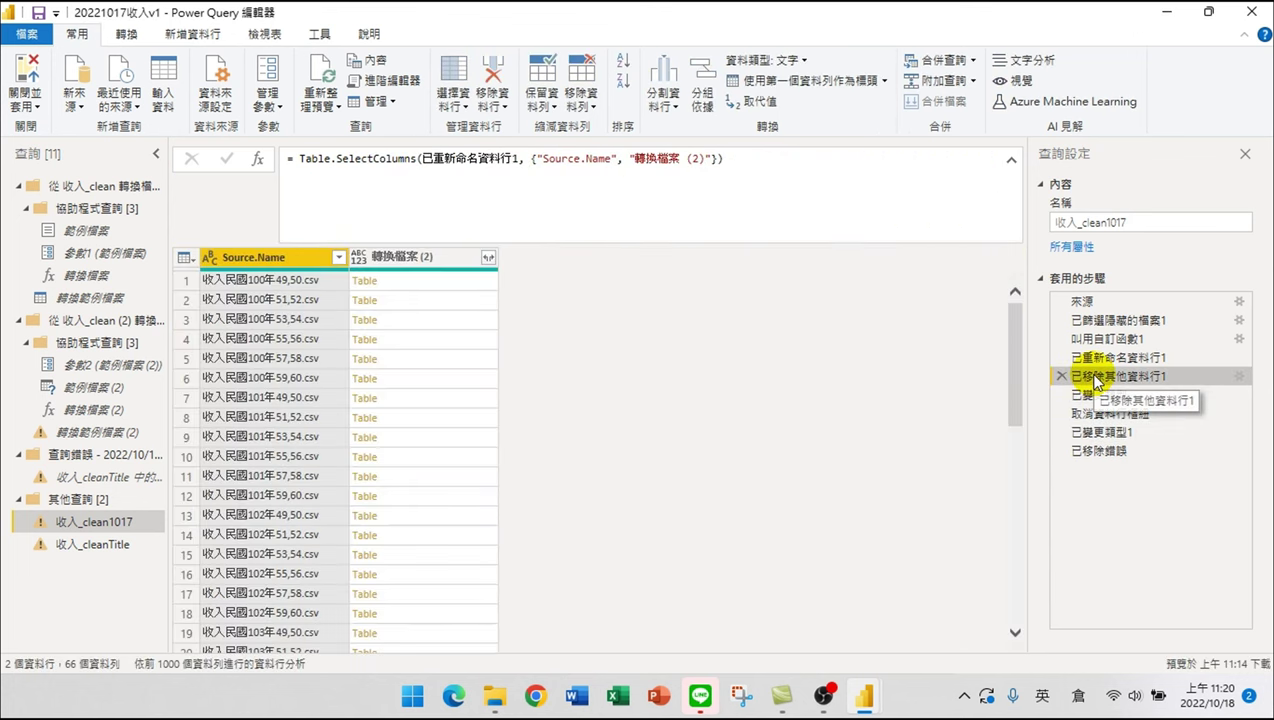
- Expand 轉換檔案 (2) into Title, 總平均 and city columns without prefixes as an inserted step
{"action": "left_click", "coordinate": [489, 259]}
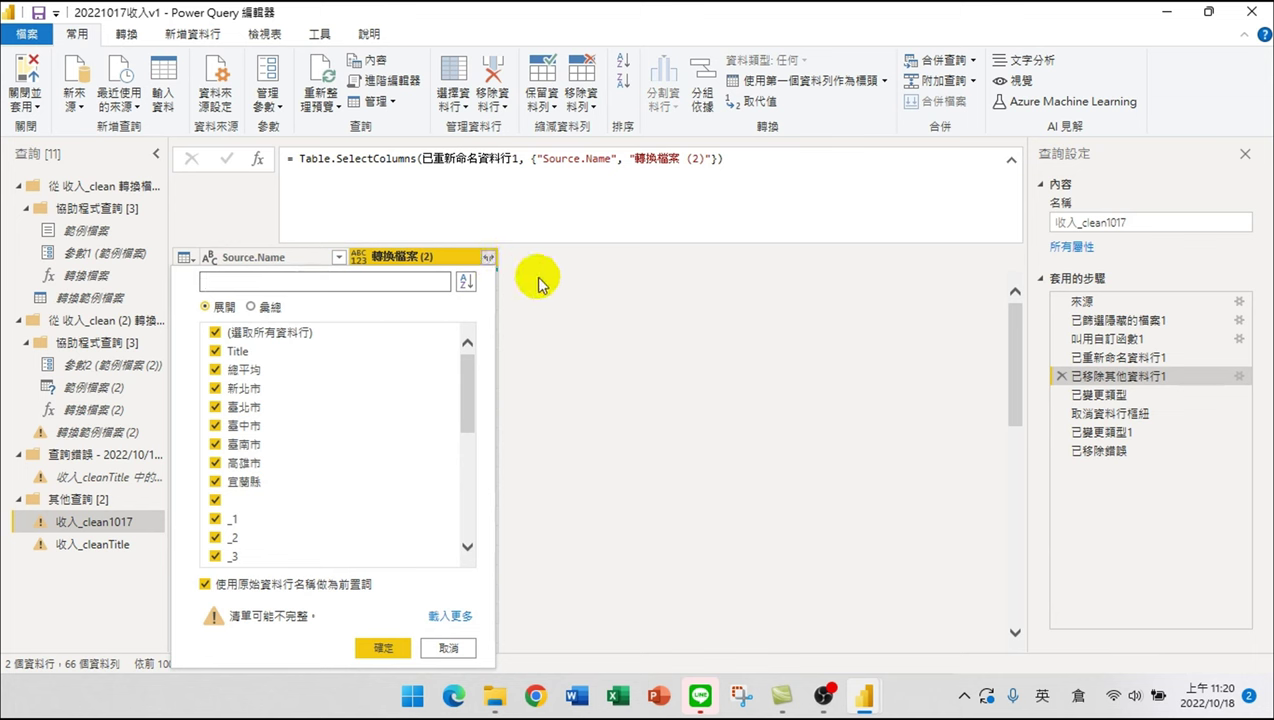
{"action": "left_click", "coordinate": [448, 648]}
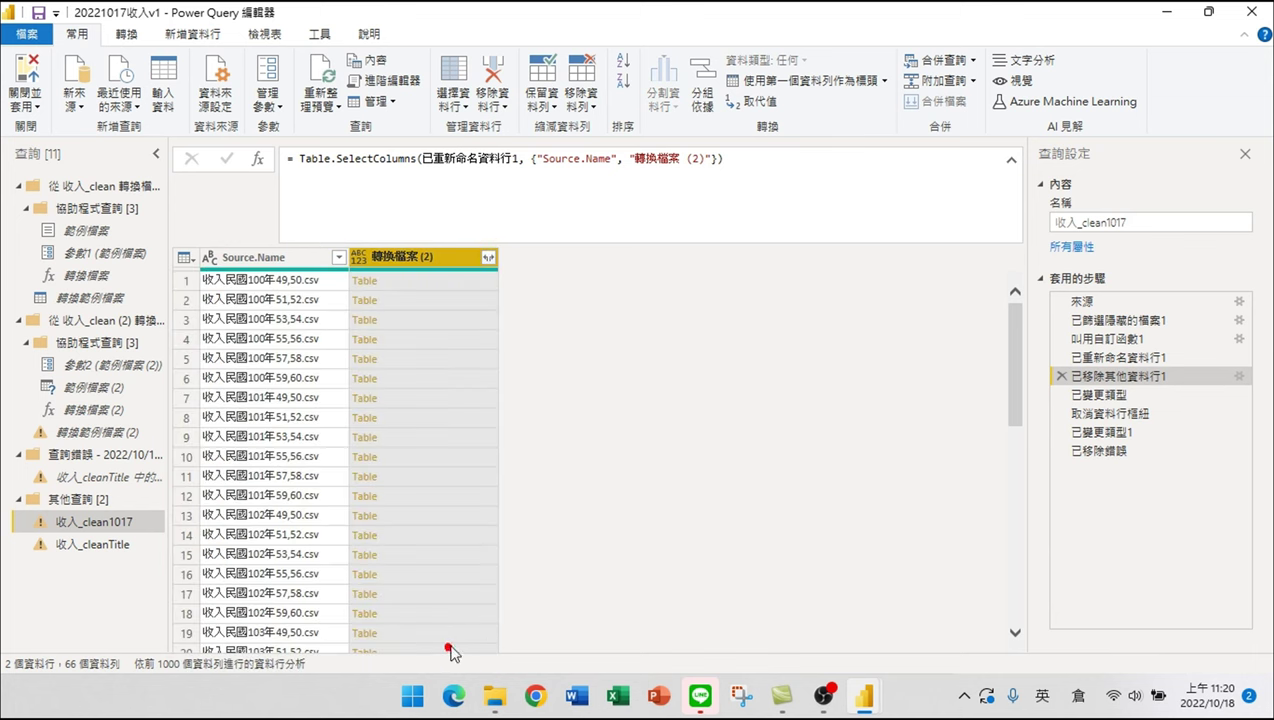
{"action": "left_click", "coordinate": [489, 259]}
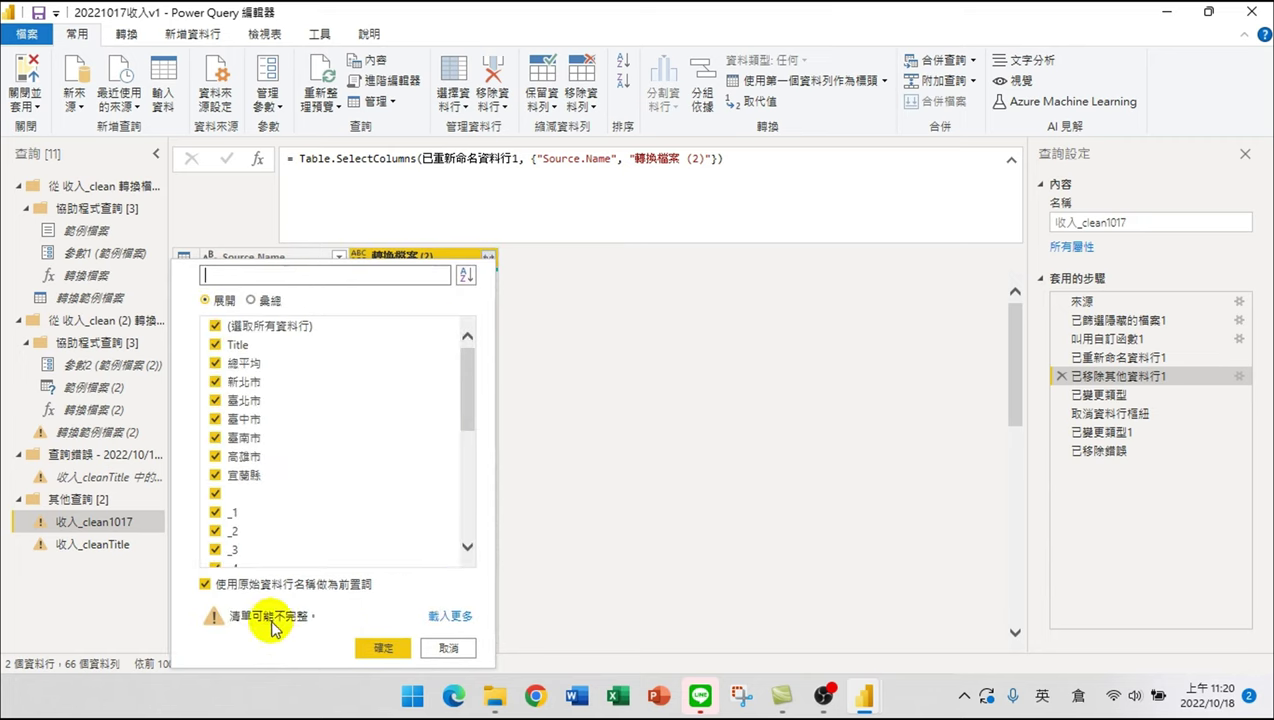
{"action": "left_click", "coordinate": [448, 618]}
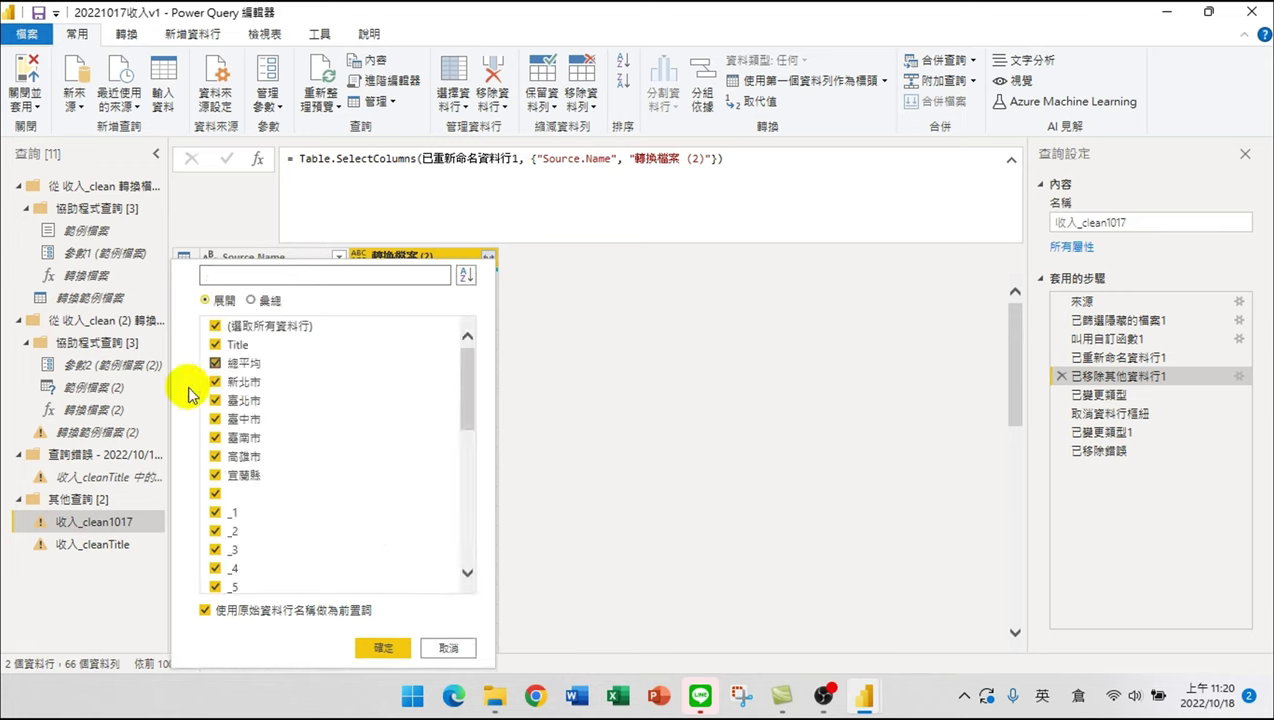
{"action": "left_click", "coordinate": [382, 650]}
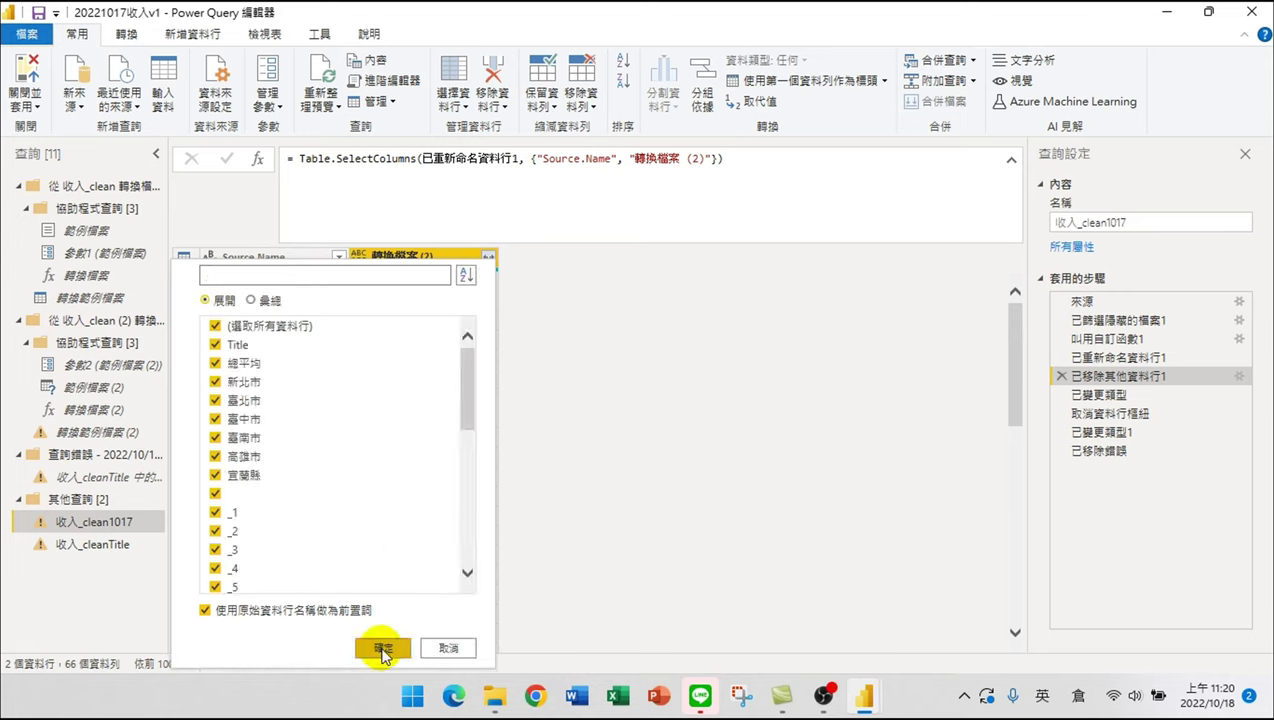
{"action": "left_click", "coordinate": [205, 612]}
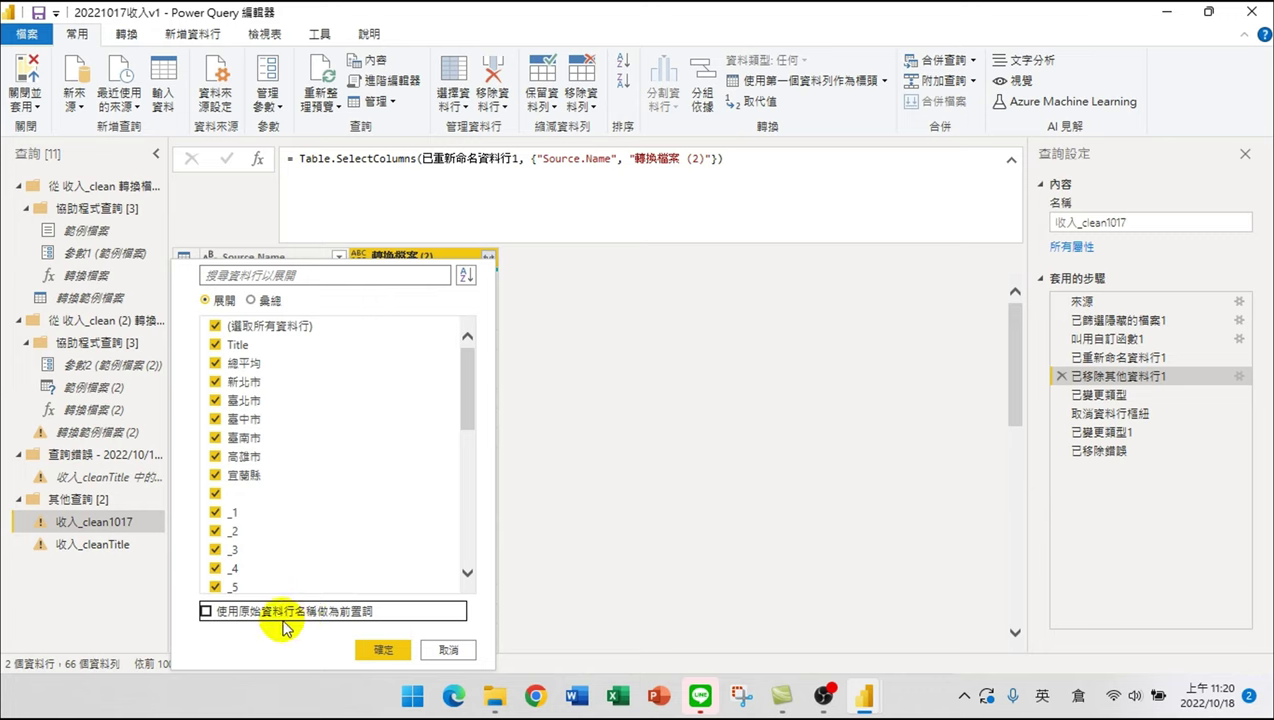
{"action": "left_click", "coordinate": [206, 610]}
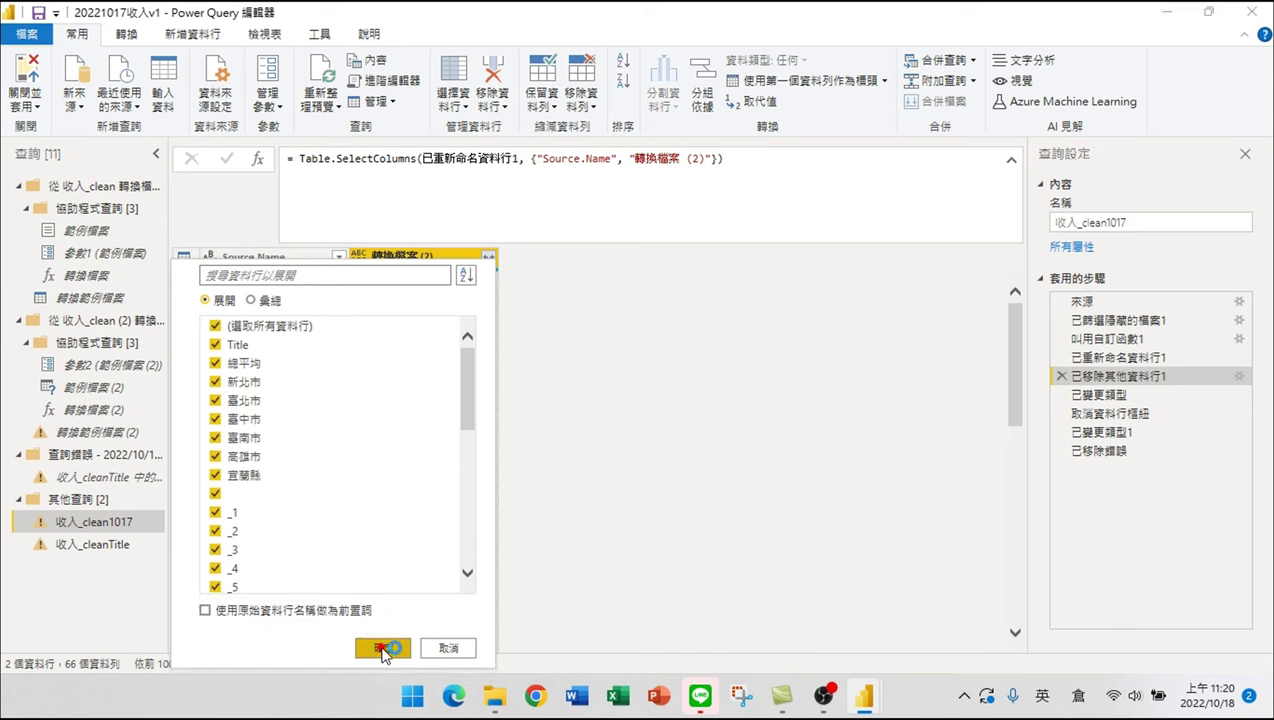
{"action": "left_click", "coordinate": [383, 648]}
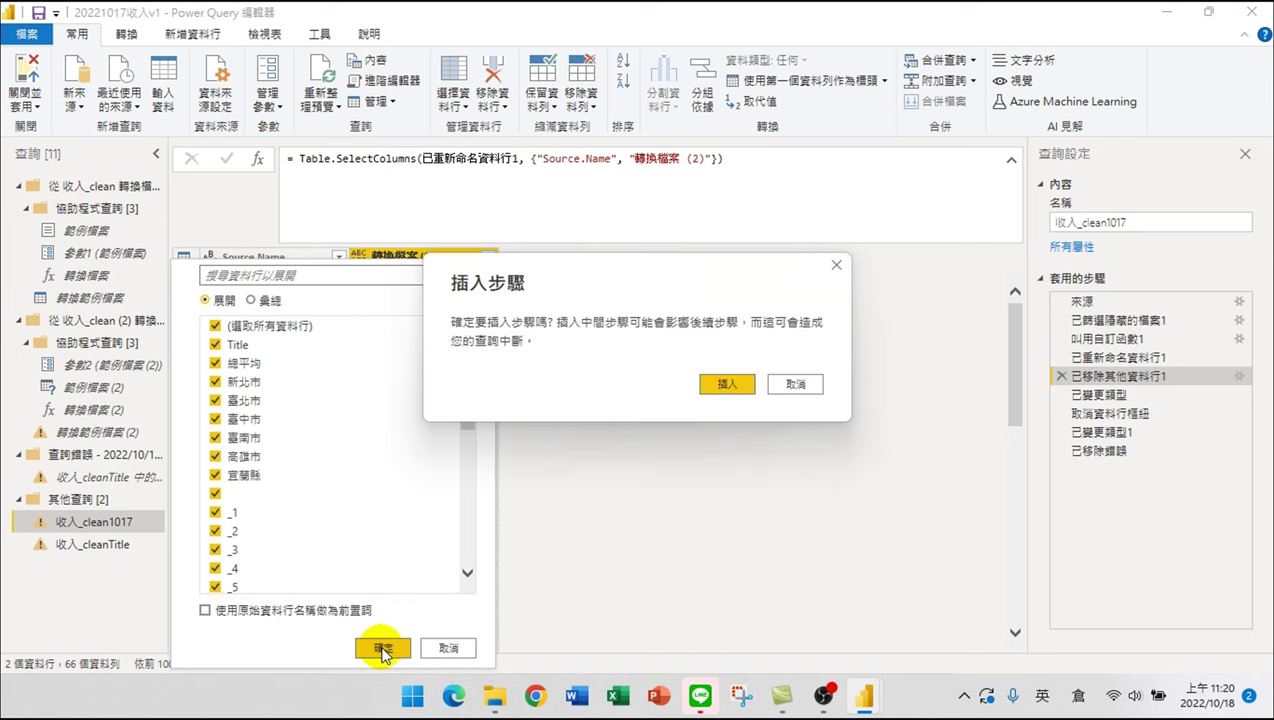
{"action": "left_click", "coordinate": [728, 386]}
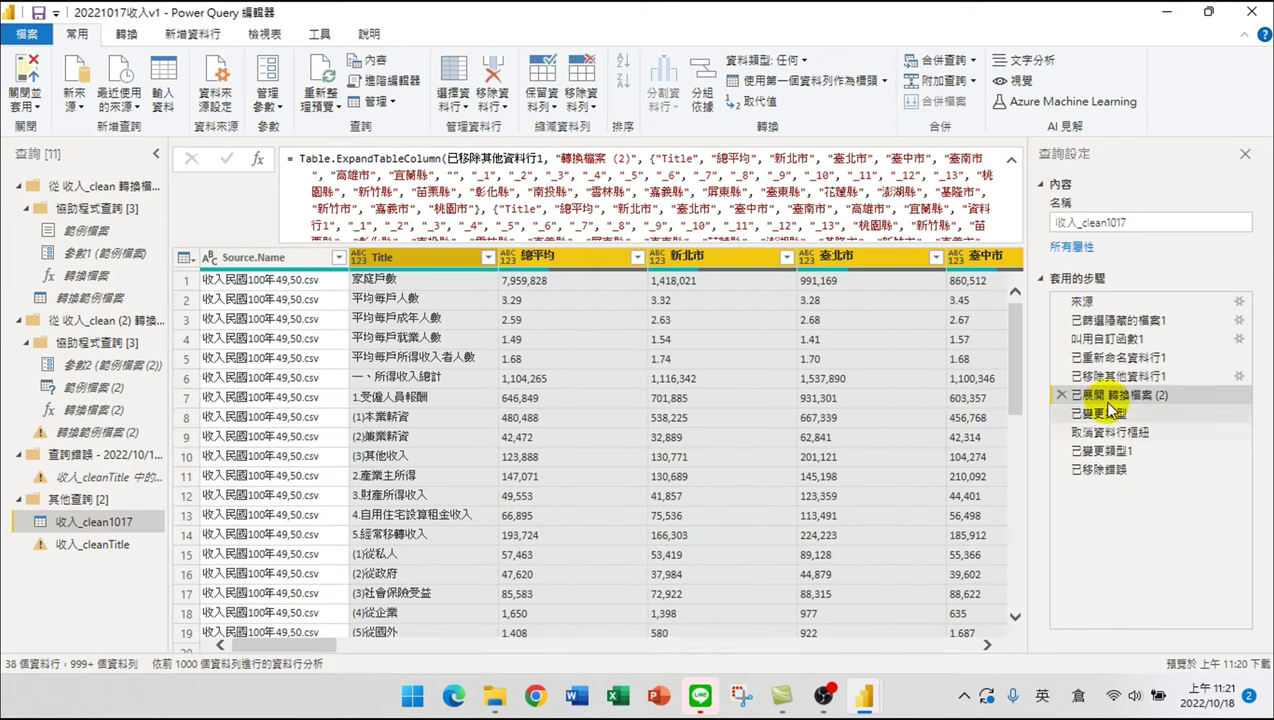
- Confirm 收入_clean1017's later steps load without error, then switch to 收入_cleanTitle
{"action": "left_click", "coordinate": [1105, 377]}
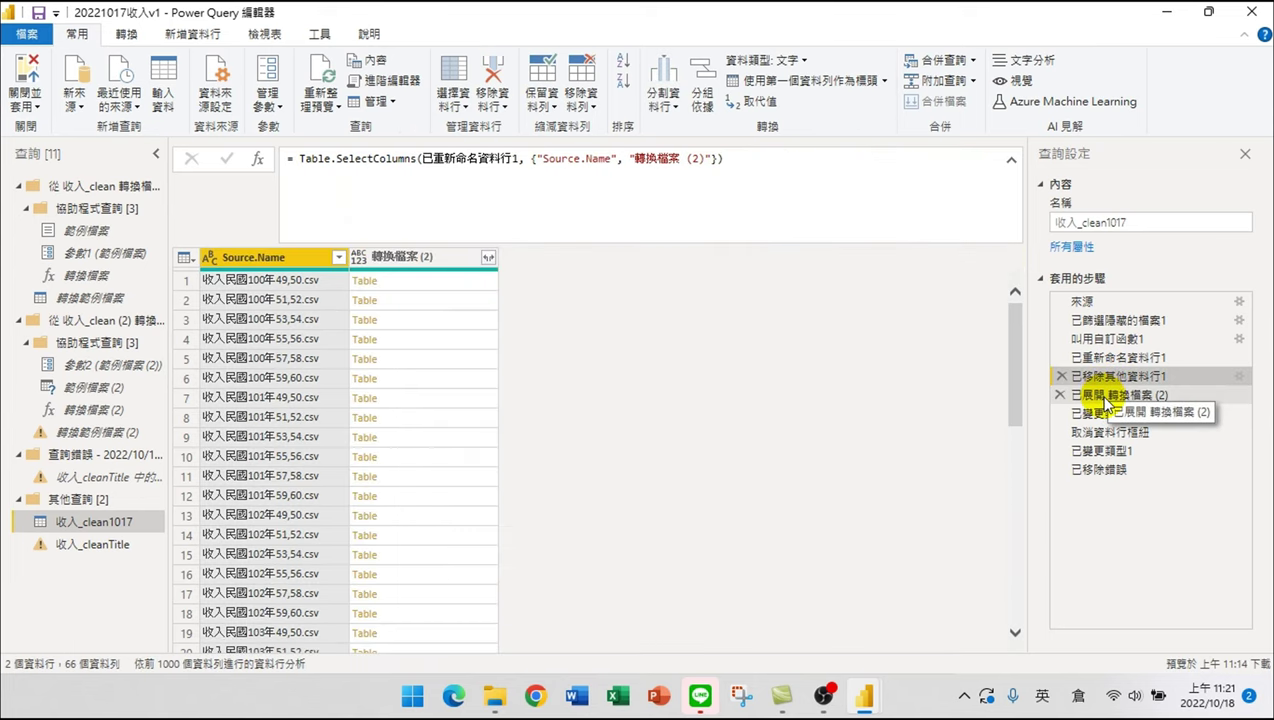
{"action": "left_click", "coordinate": [1105, 396]}
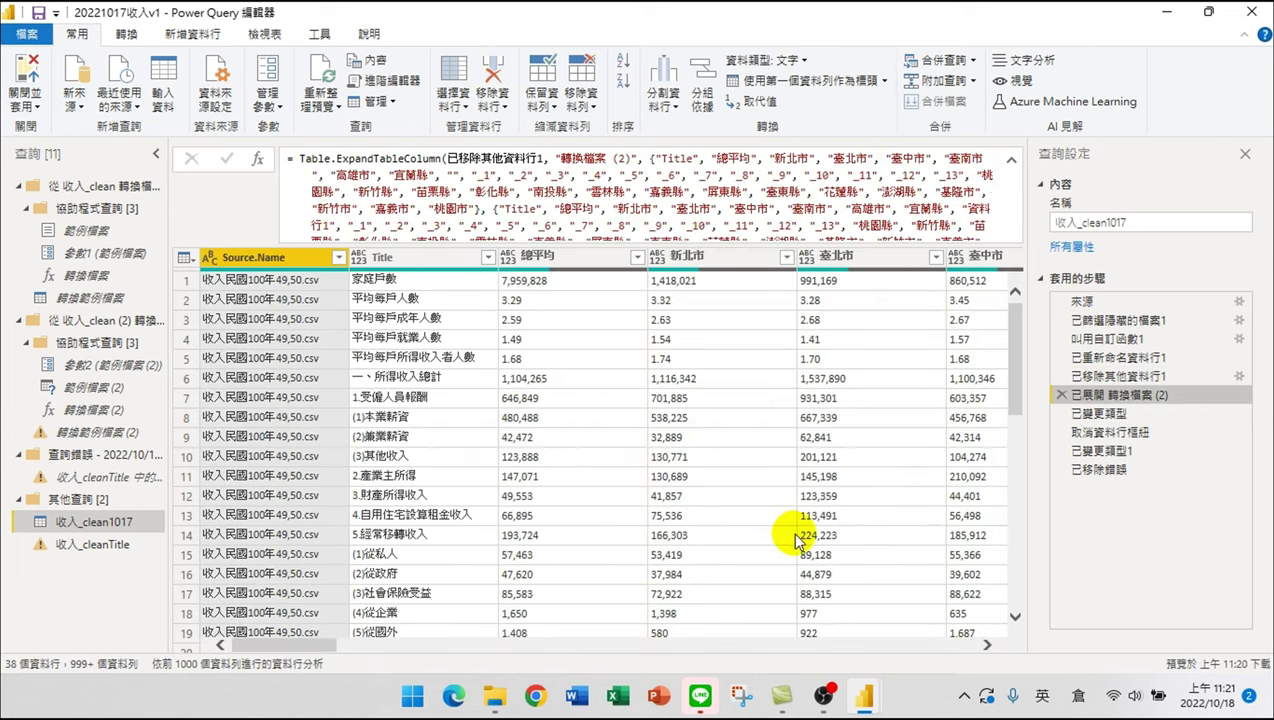
{"action": "left_click_drag", "start_coordinate": [362, 651], "coordinate": [935, 540]}
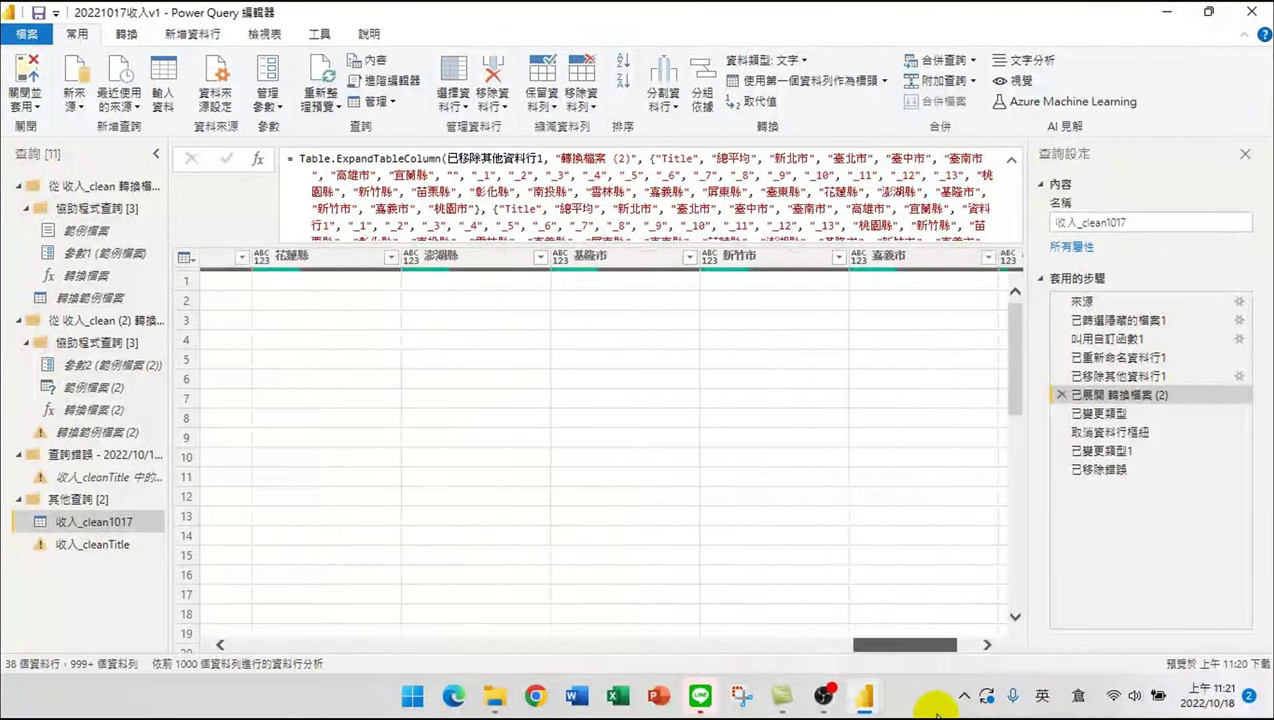
{"action": "left_click", "coordinate": [1105, 413]}
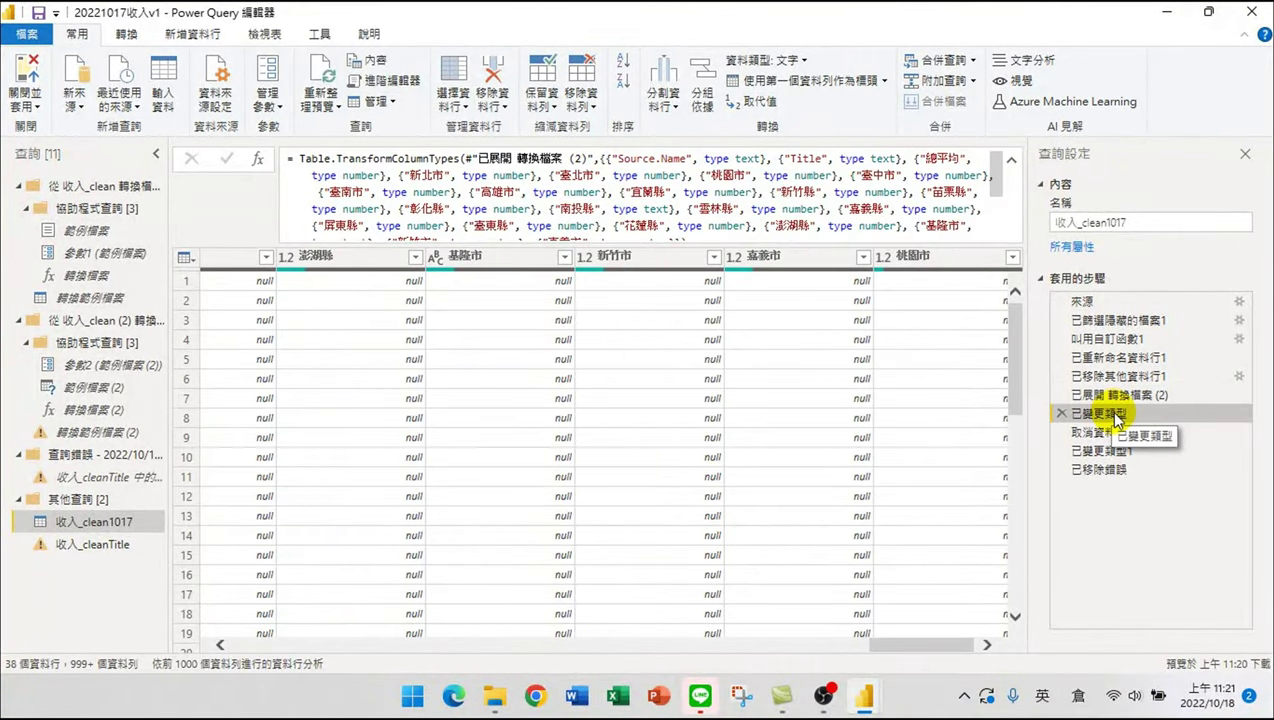
{"action": "left_click", "coordinate": [1105, 432]}
{"action": "left_click", "coordinate": [1103, 452]}
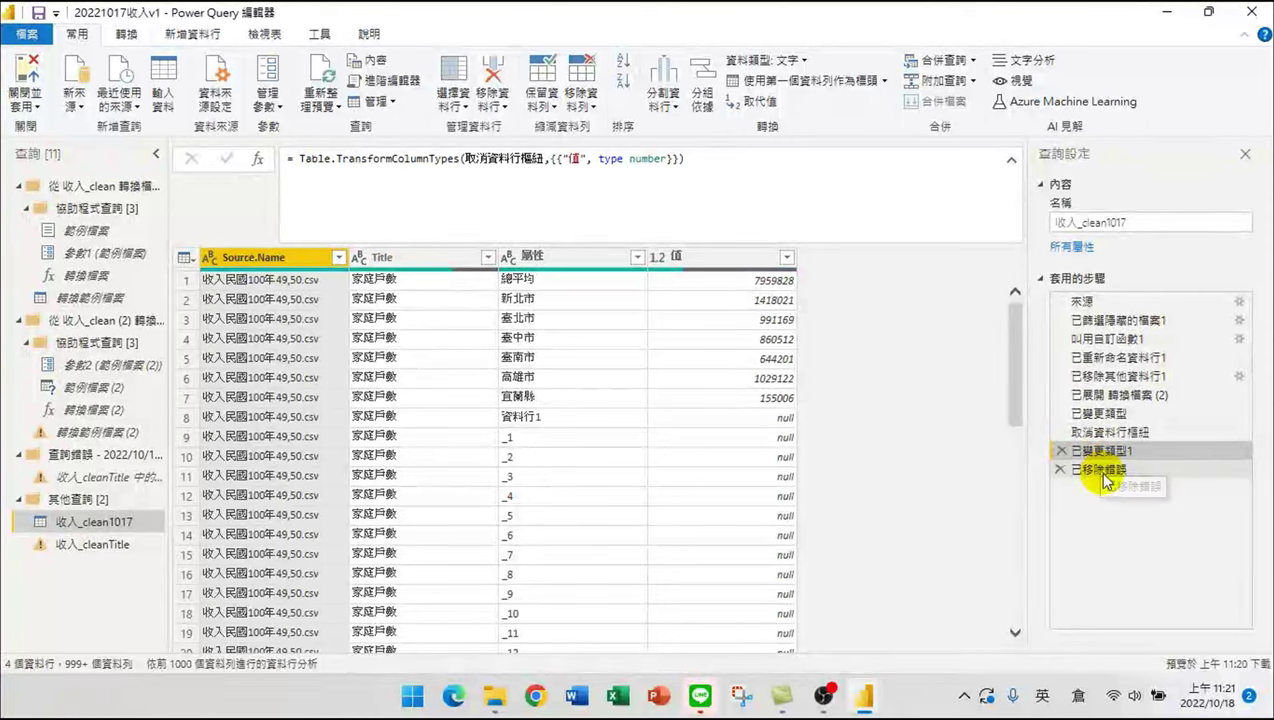
{"action": "left_click", "coordinate": [1095, 469]}
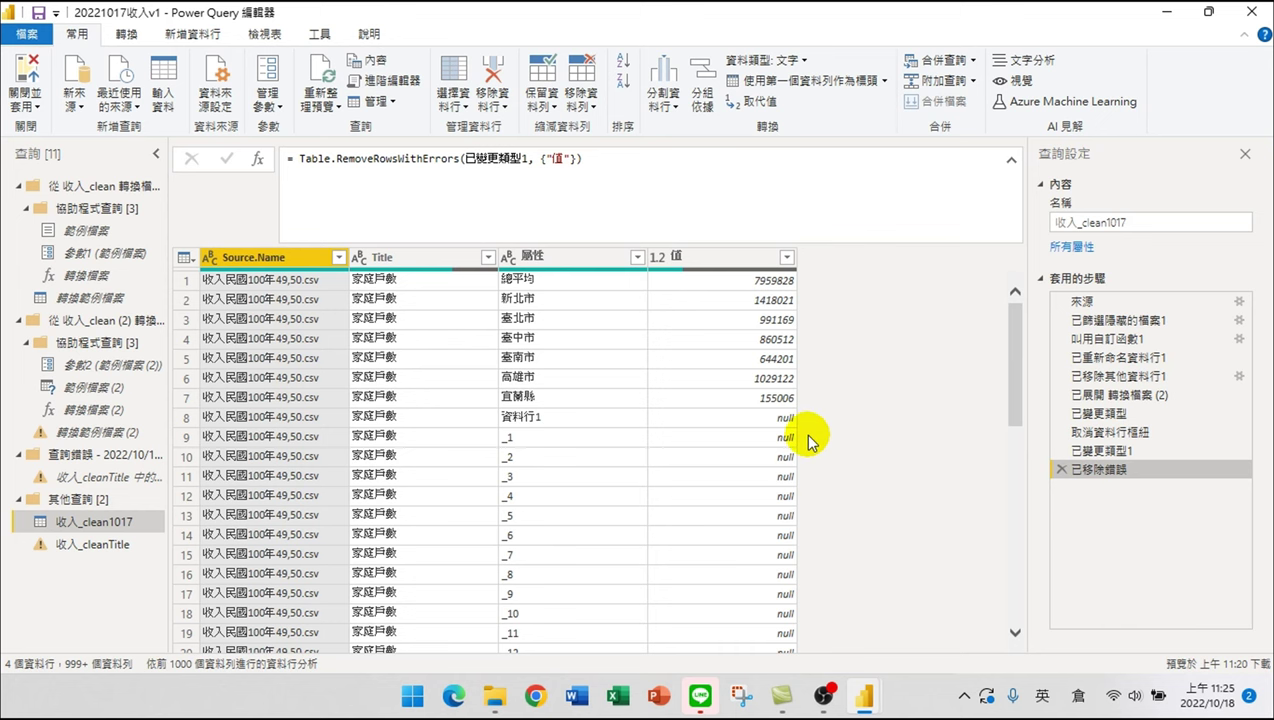
{"action": "left_click", "coordinate": [93, 547]}
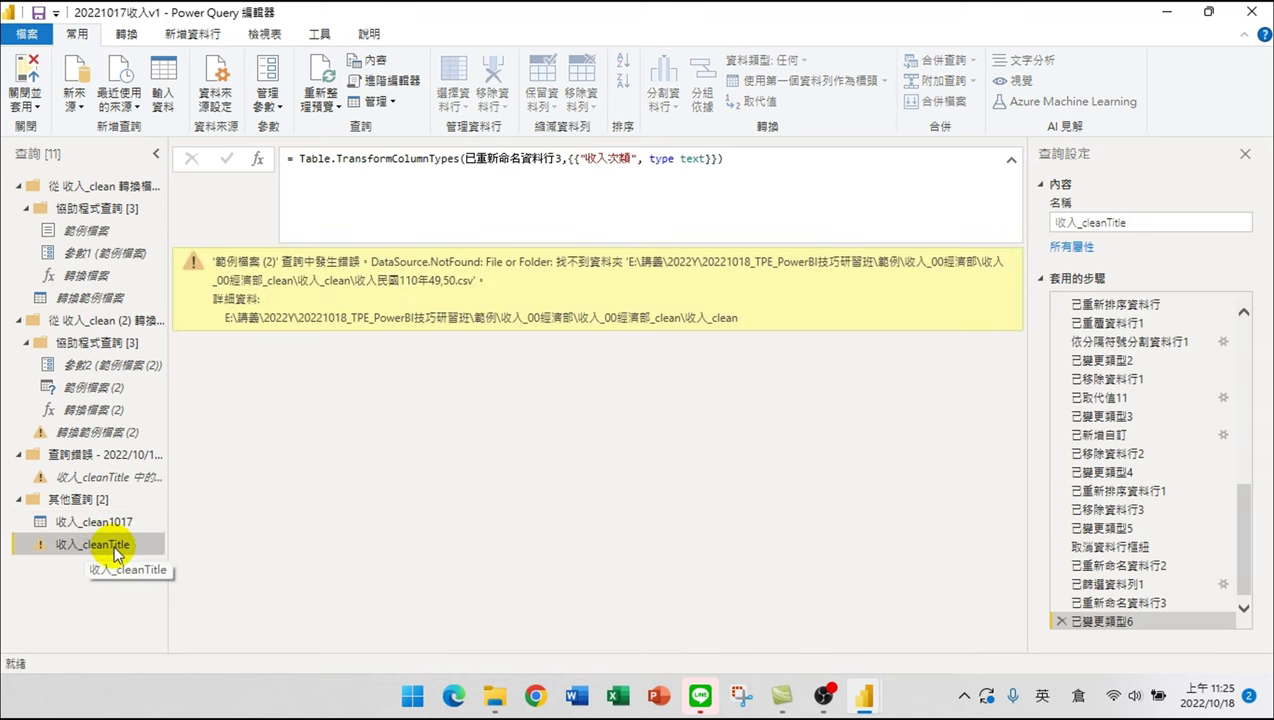
- Trace 收入_cleanTitle's error to 已展開資料表資料行1 and request deleting that step
{"action": "scroll", "coordinate": [1166, 470], "scroll_direction": "up", "scroll_amount": 9}
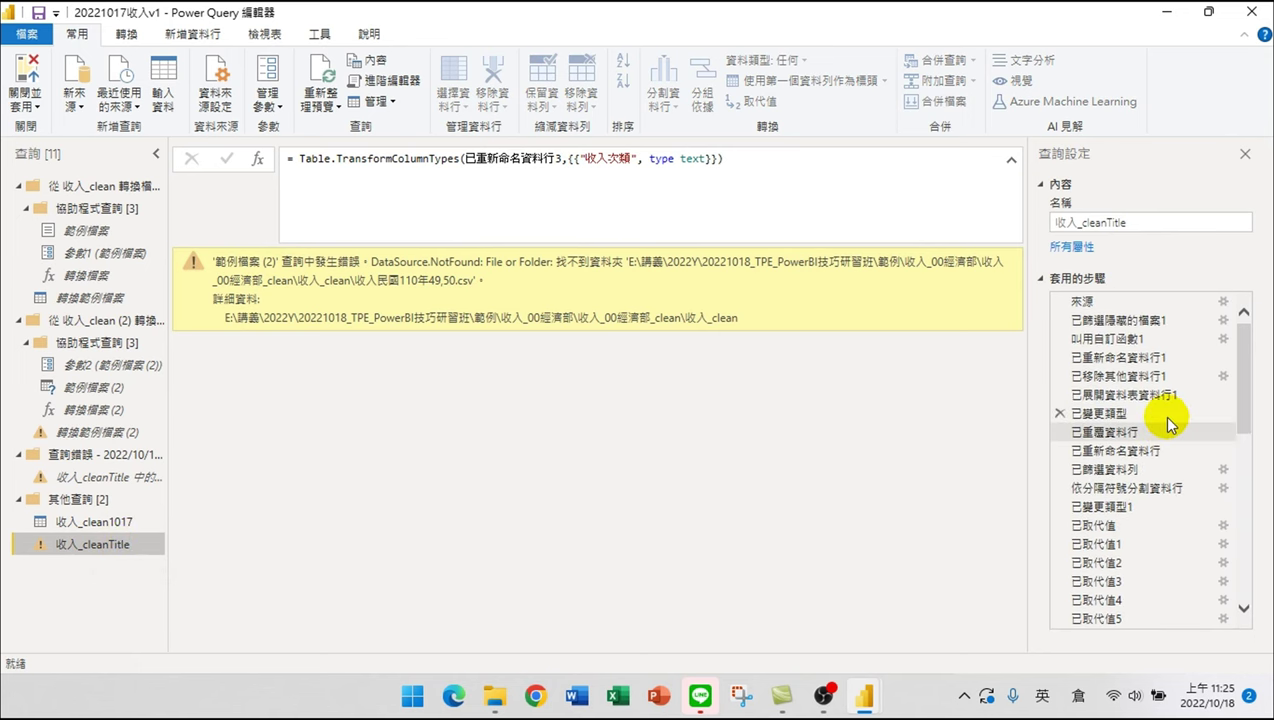
{"action": "left_click", "coordinate": [1085, 301]}
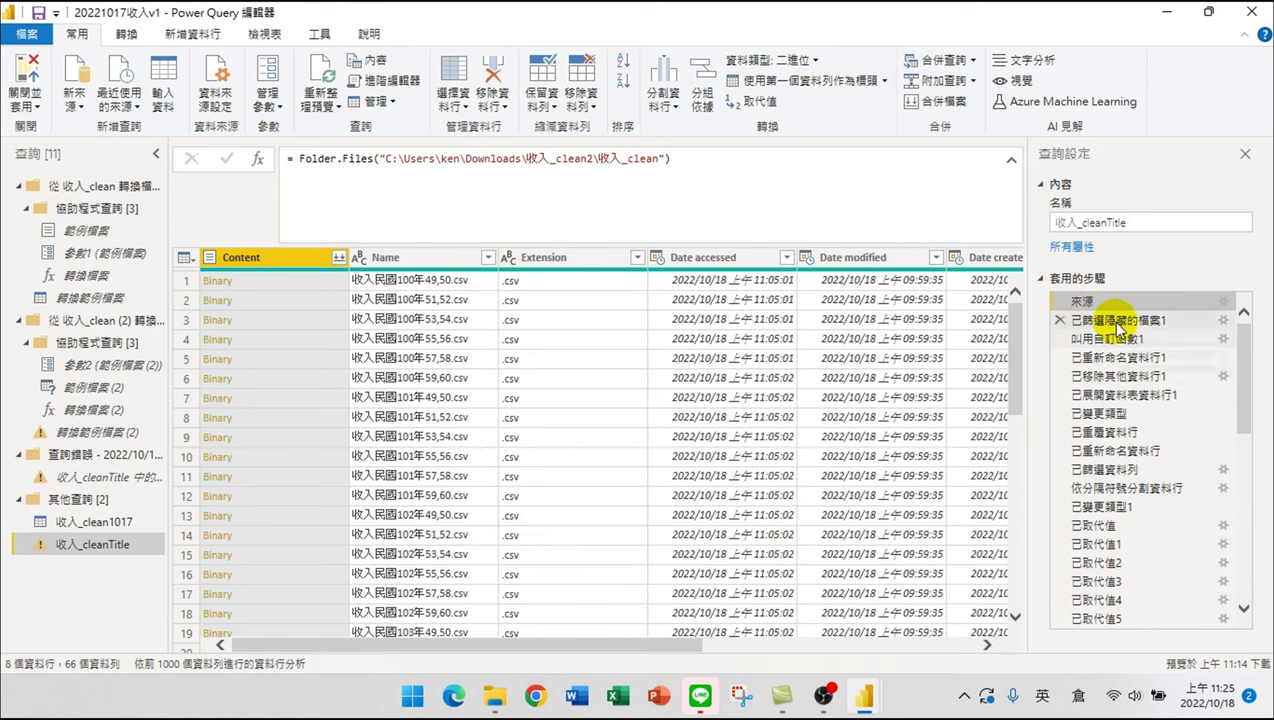
{"action": "left_click", "coordinate": [1115, 395]}
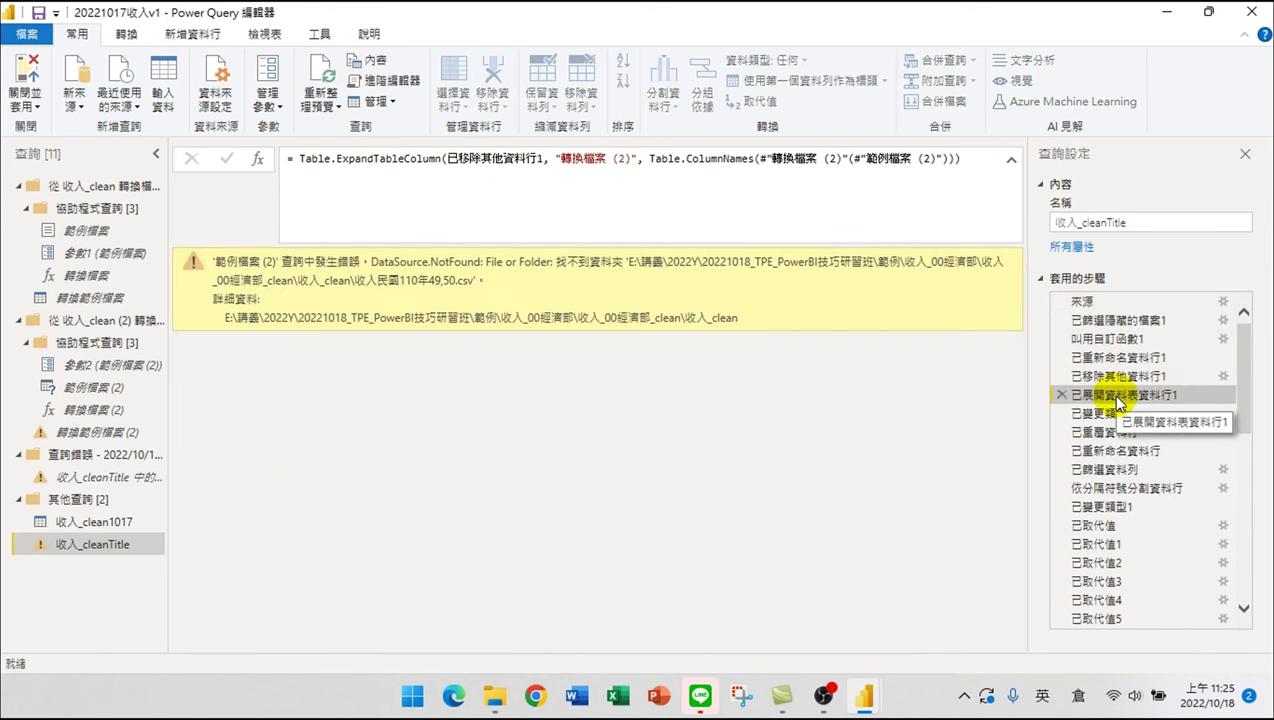
{"action": "left_click", "coordinate": [1117, 378]}
{"action": "left_click", "coordinate": [1112, 396]}
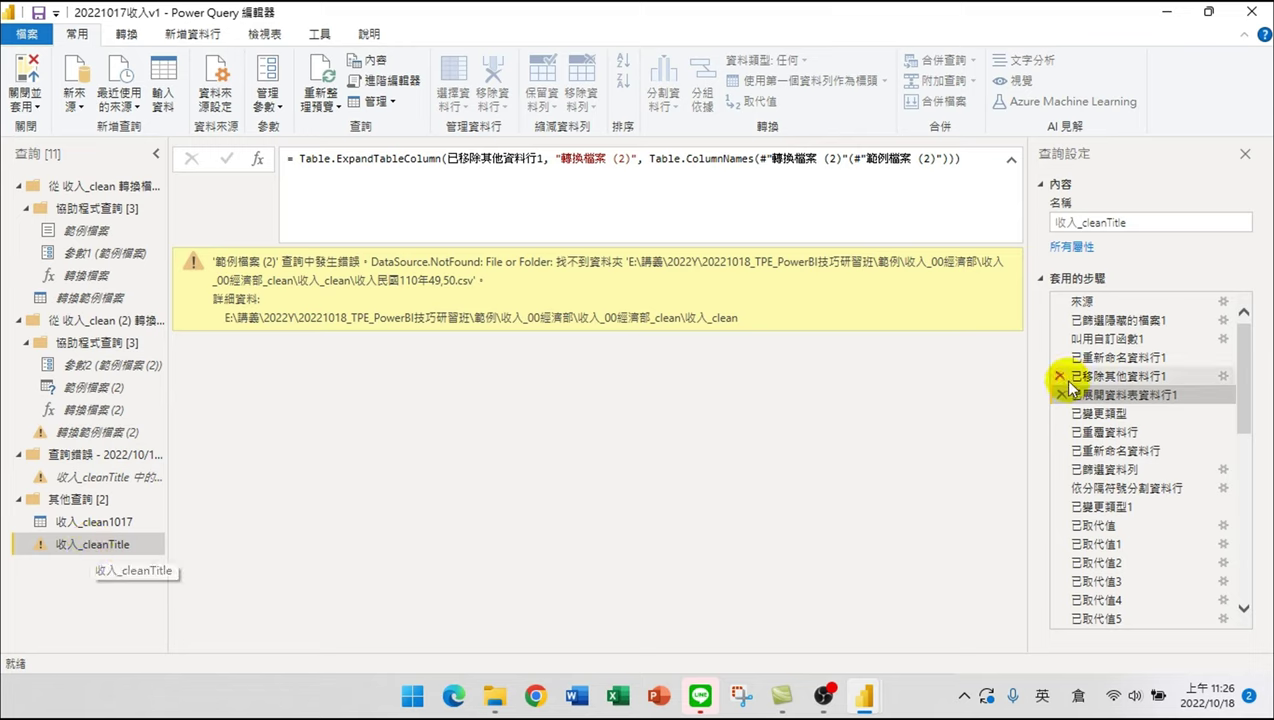
{"action": "left_click_drag", "start_coordinate": [60, 544], "coordinate": [162, 562]}
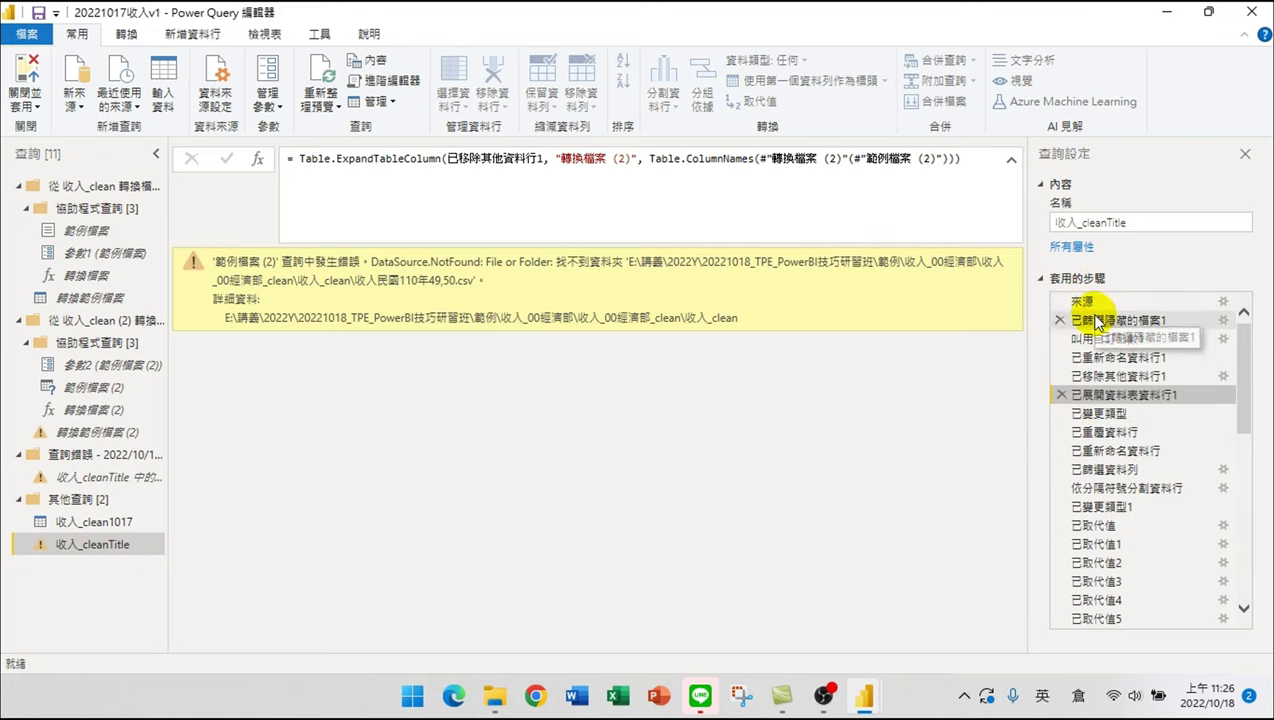
{"action": "left_click", "coordinate": [1082, 301]}
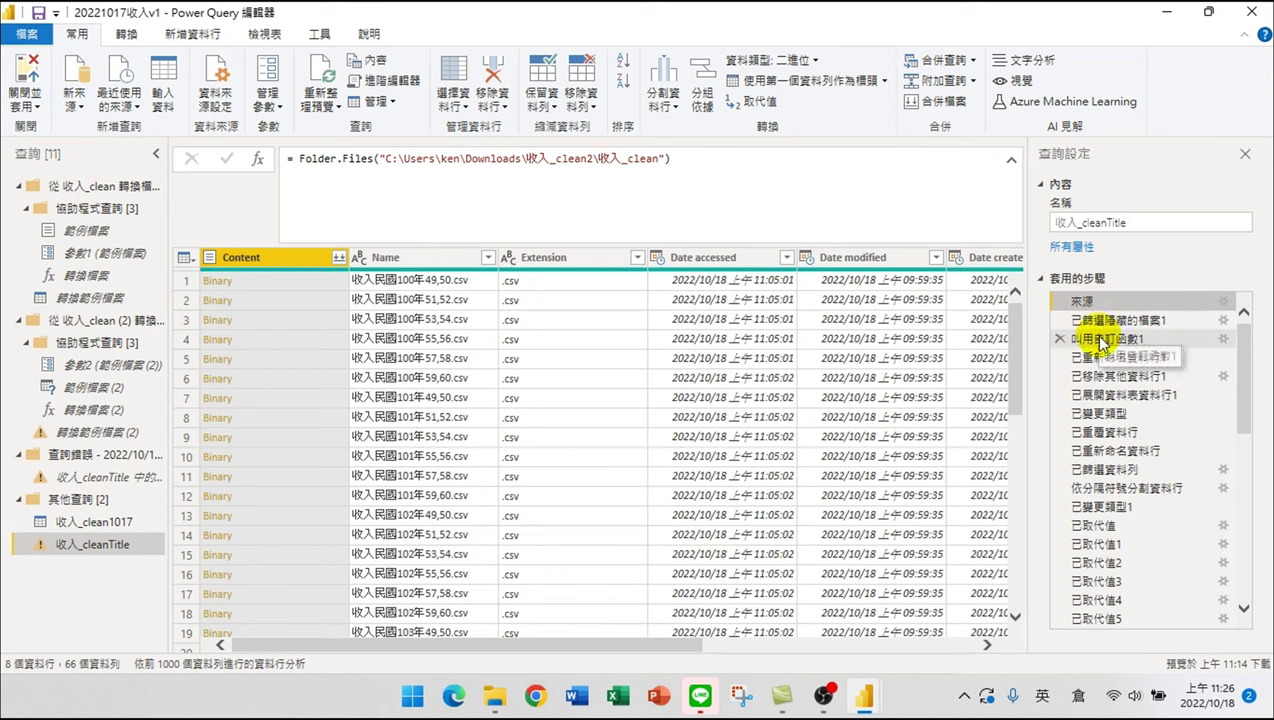
{"action": "left_click", "coordinate": [1103, 395]}
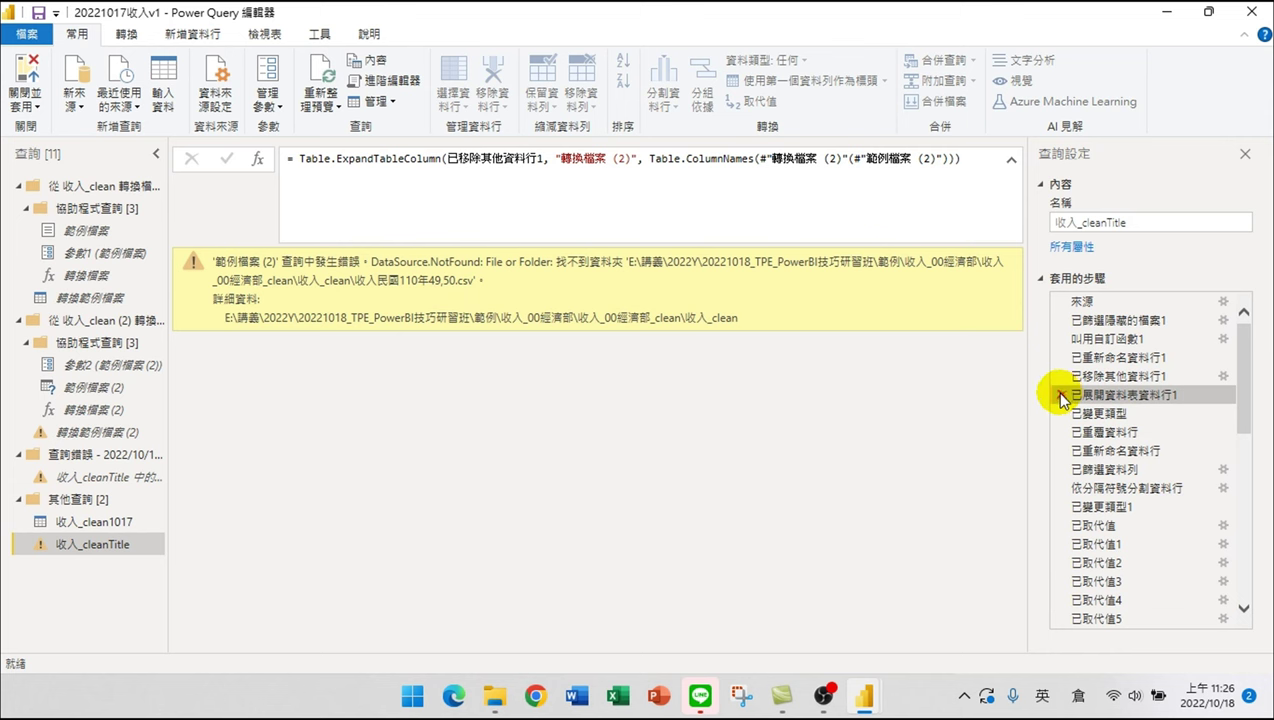
{"action": "left_click", "coordinate": [1062, 398]}
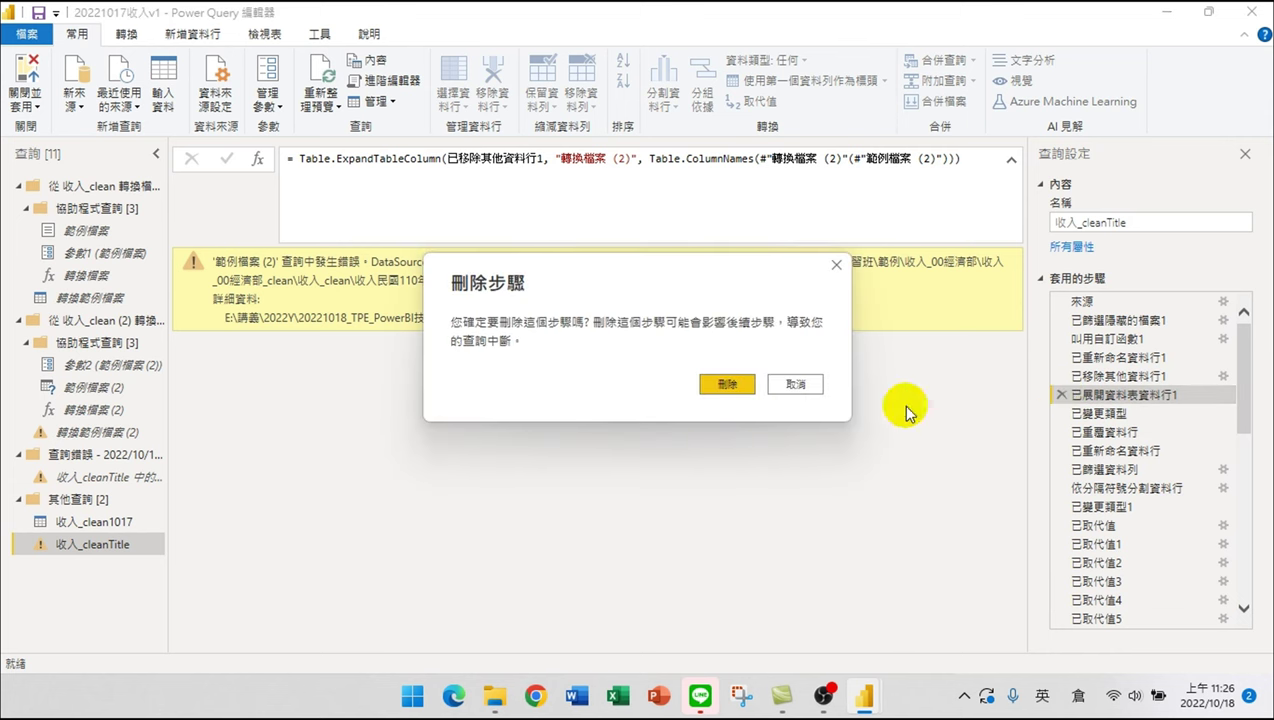
- Confirm deleting the broken expand step and return to 已移除其他資料行1
{"action": "left_click", "coordinate": [729, 384]}
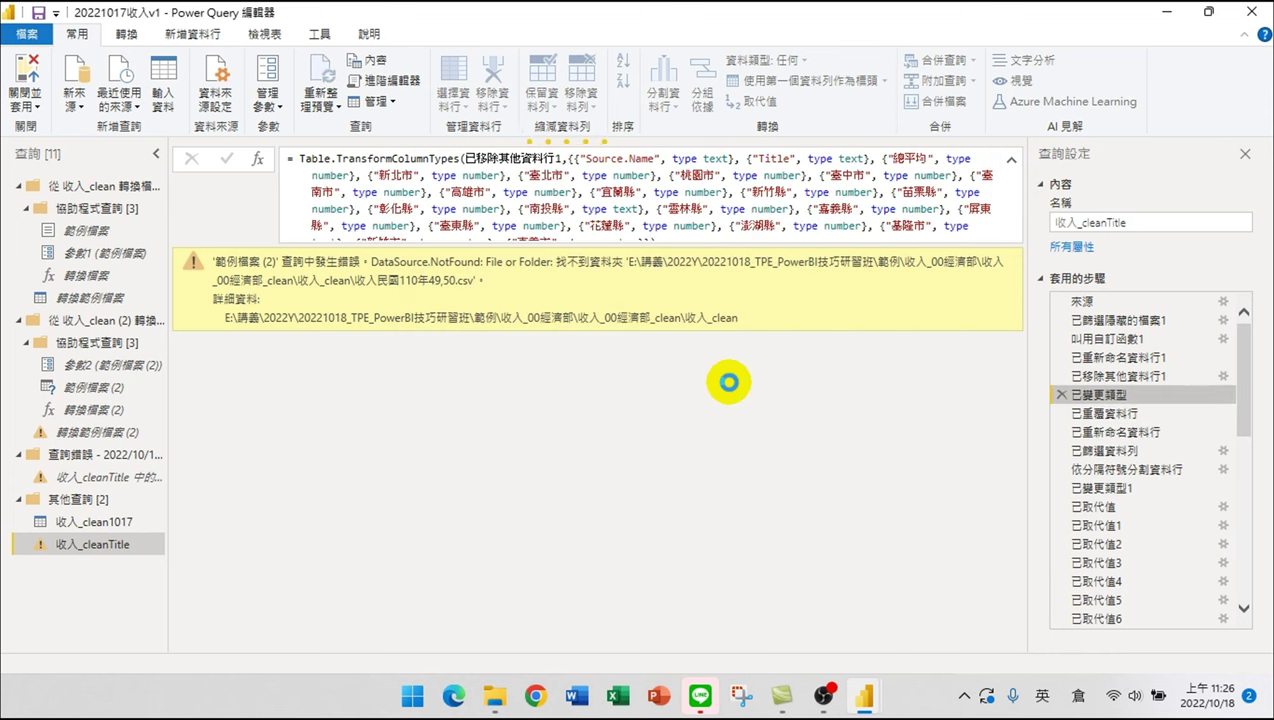
{"action": "left_click", "coordinate": [1100, 376]}
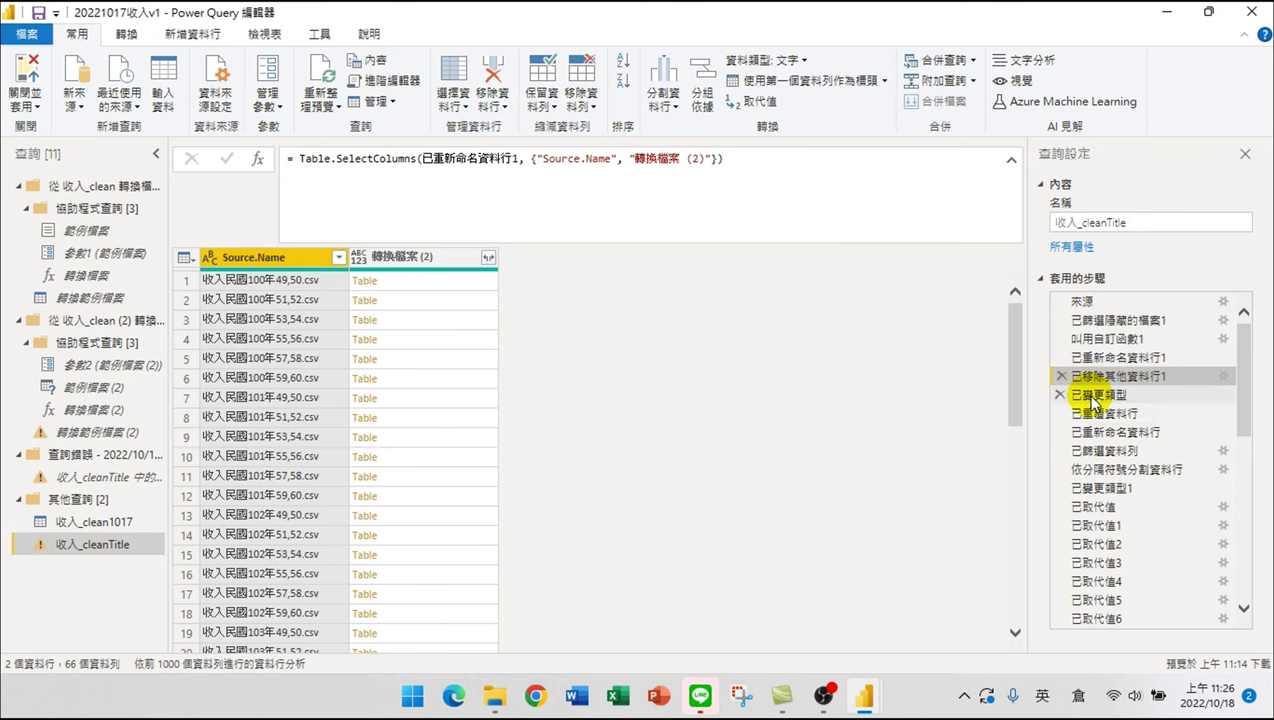
{"action": "left_click", "coordinate": [1091, 397]}
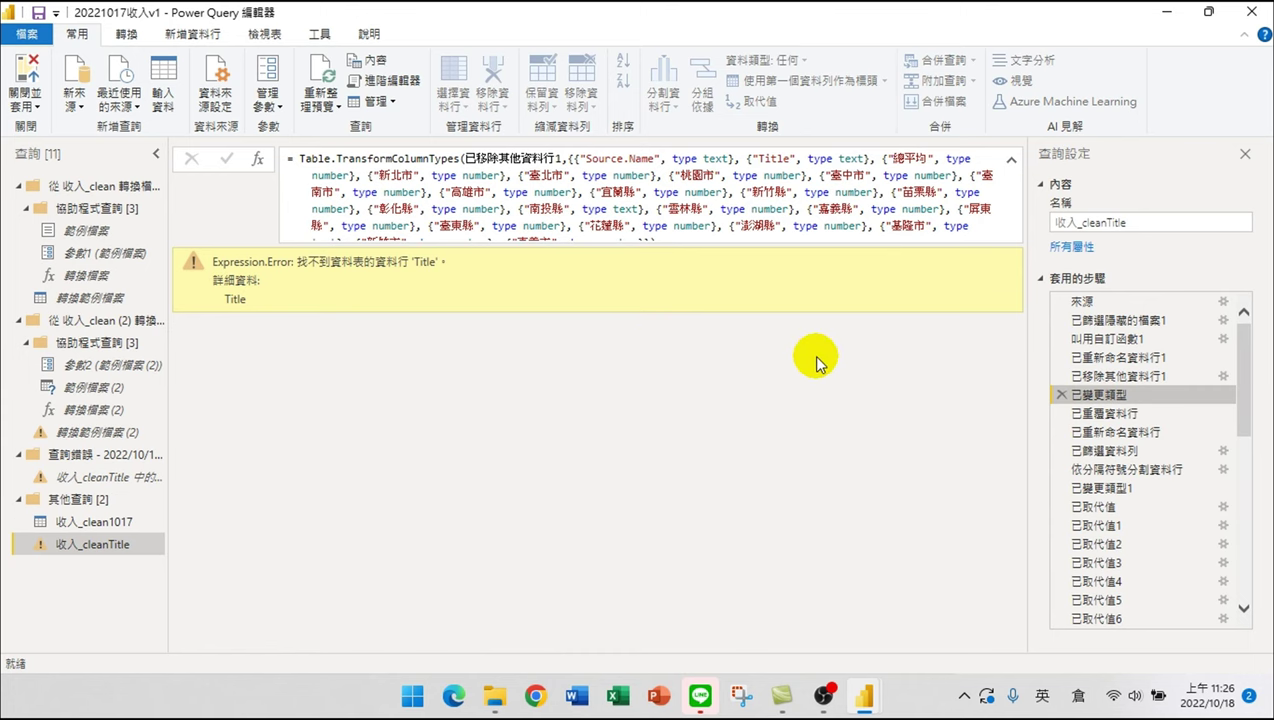
{"action": "left_click", "coordinate": [1105, 377]}
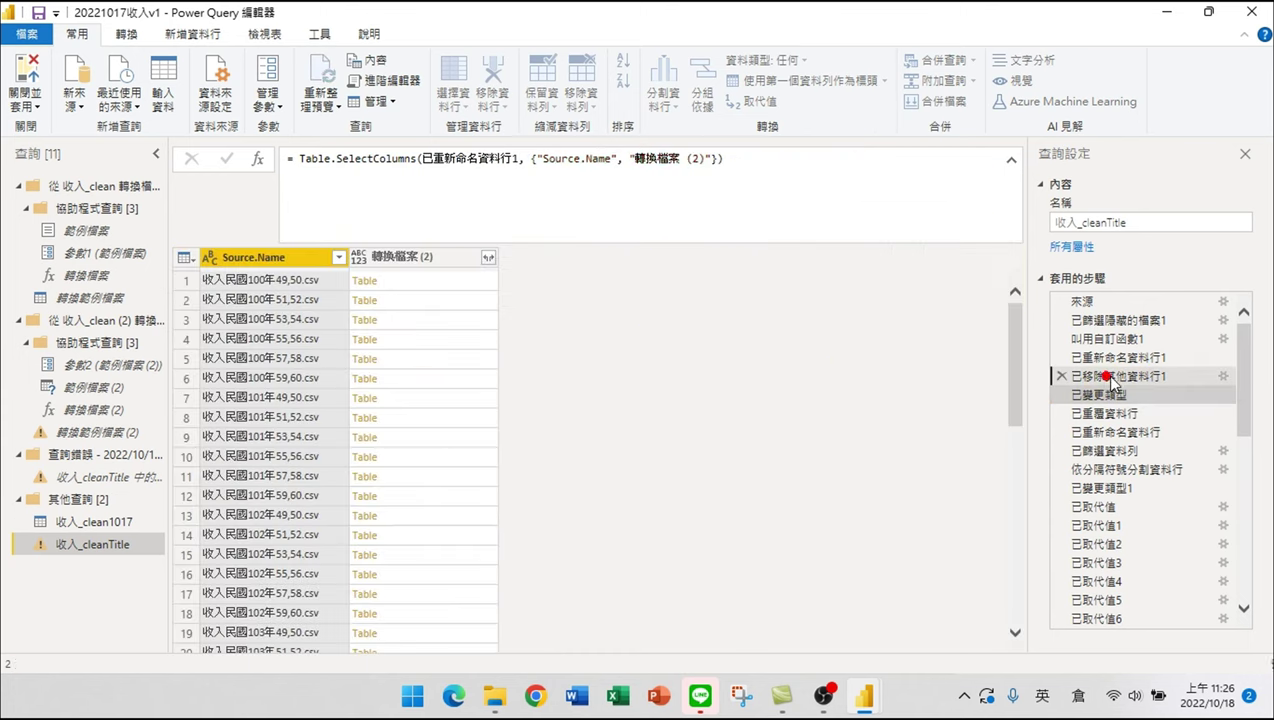
- Insert a fresh 轉換檔案 (2) expansion so the final step loads 年, 收入主類 and 區域別 rows
{"action": "left_click", "coordinate": [487, 260]}
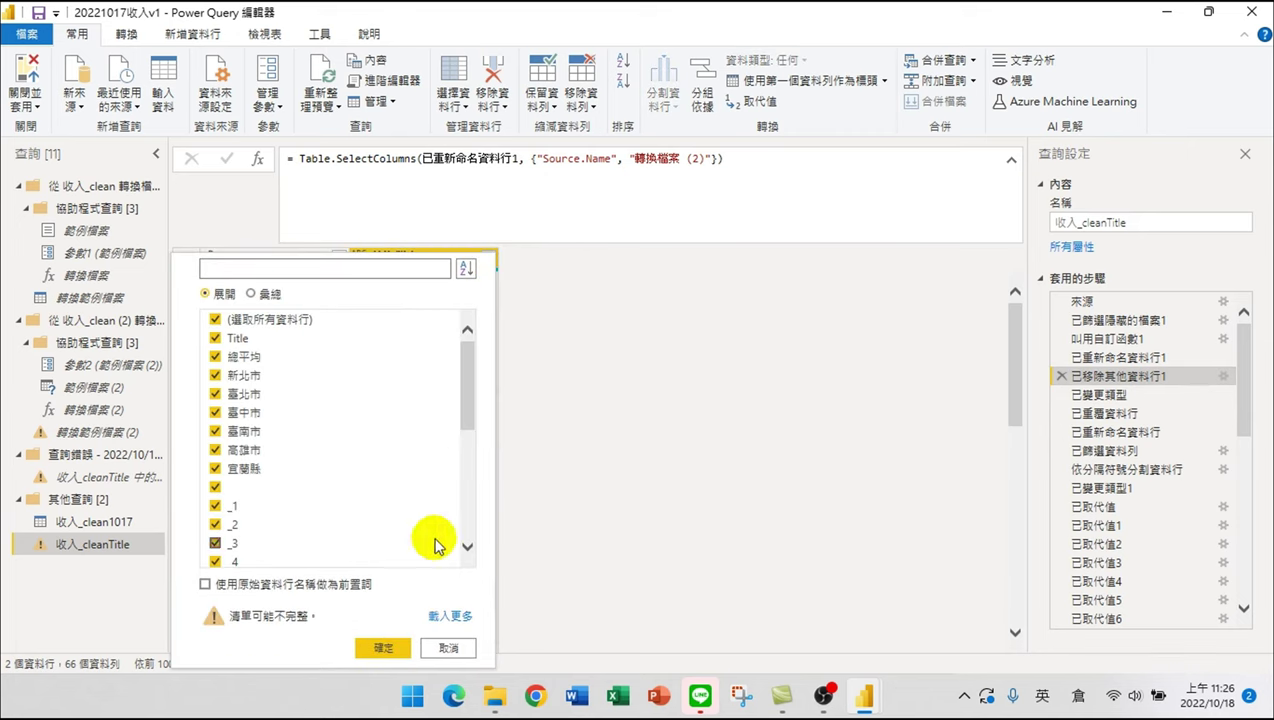
{"action": "left_click", "coordinate": [450, 617]}
{"action": "scroll", "coordinate": [360, 415], "scroll_direction": "down", "scroll_amount": 2}
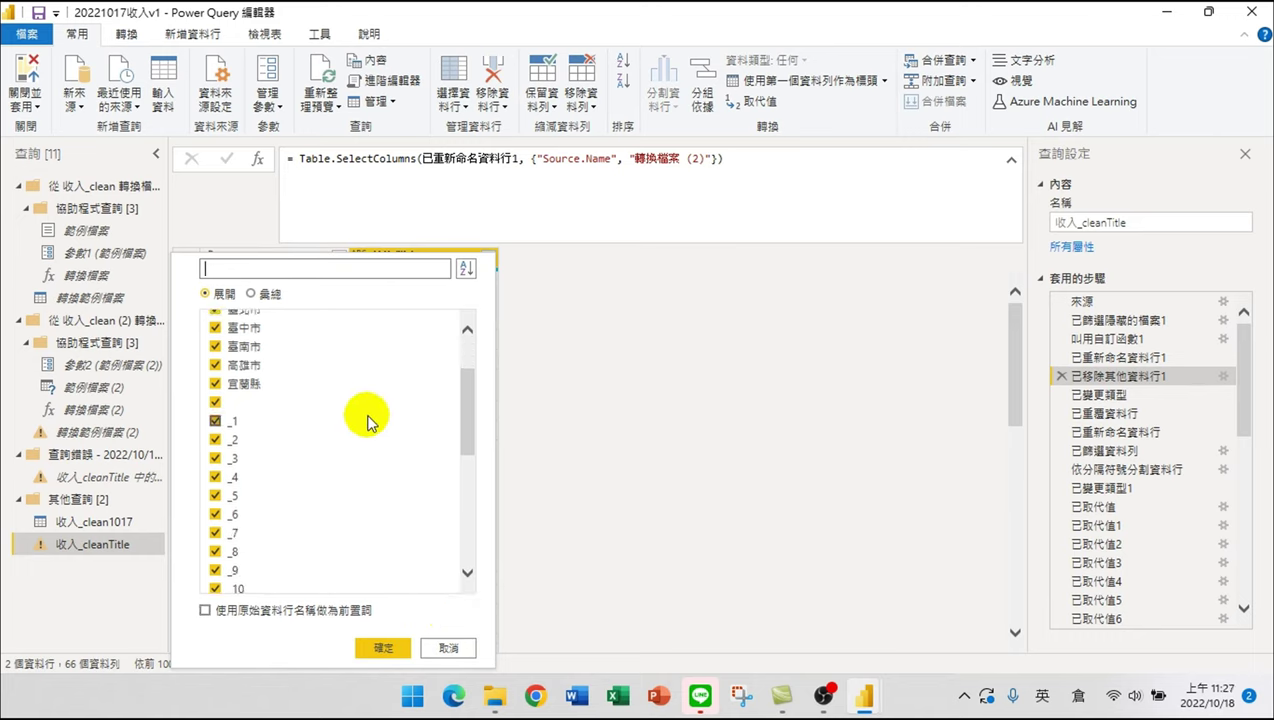
{"action": "scroll", "coordinate": [366, 420], "scroll_direction": "down", "scroll_amount": 5}
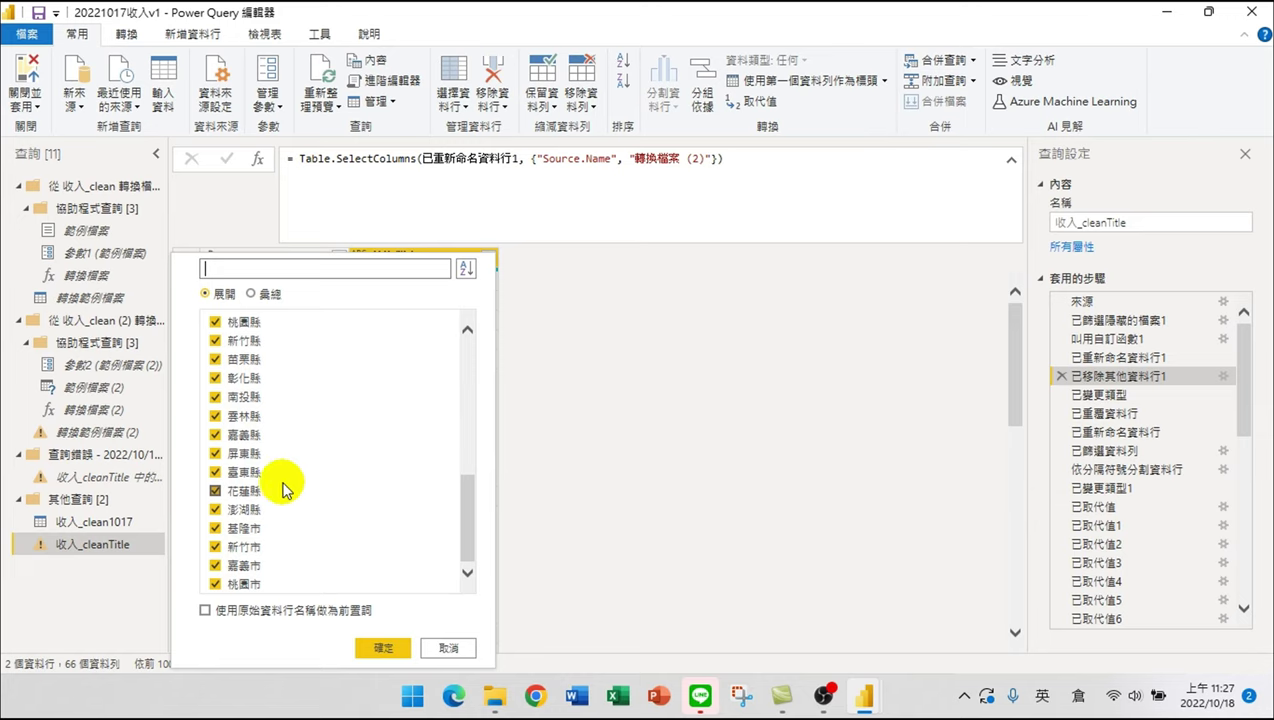
{"action": "left_click", "coordinate": [379, 647]}
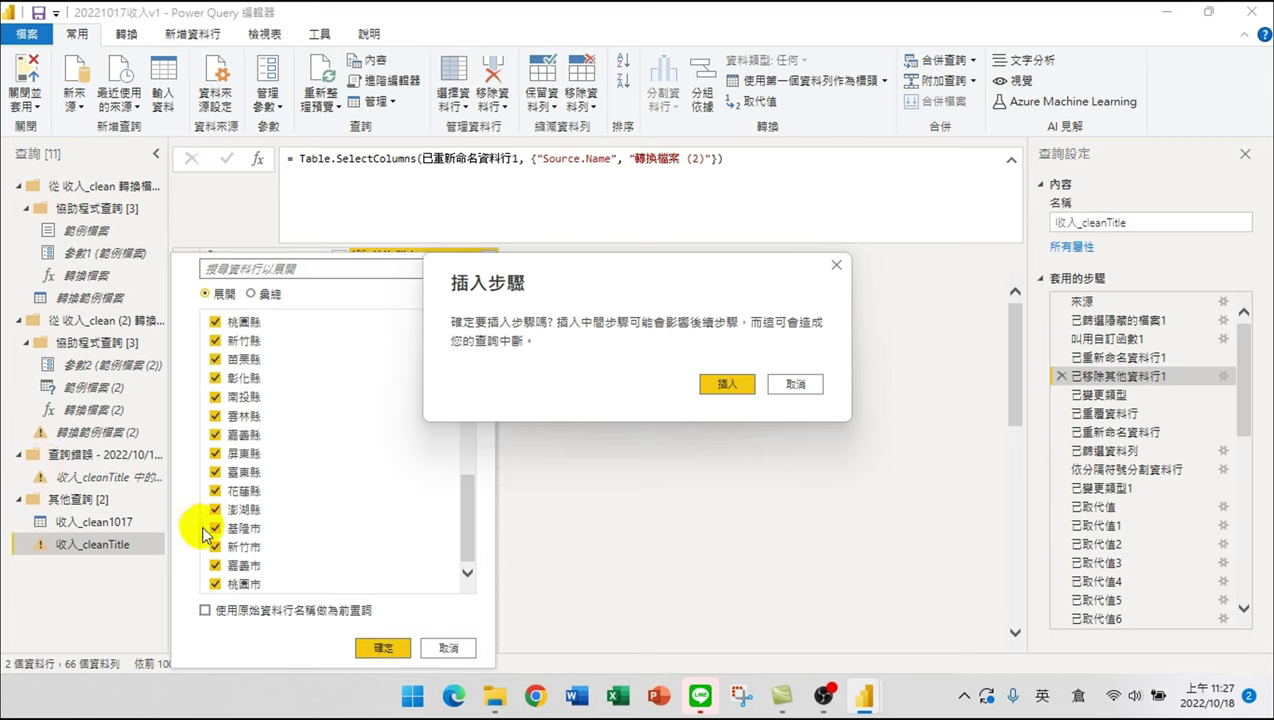
{"action": "left_click", "coordinate": [728, 384]}
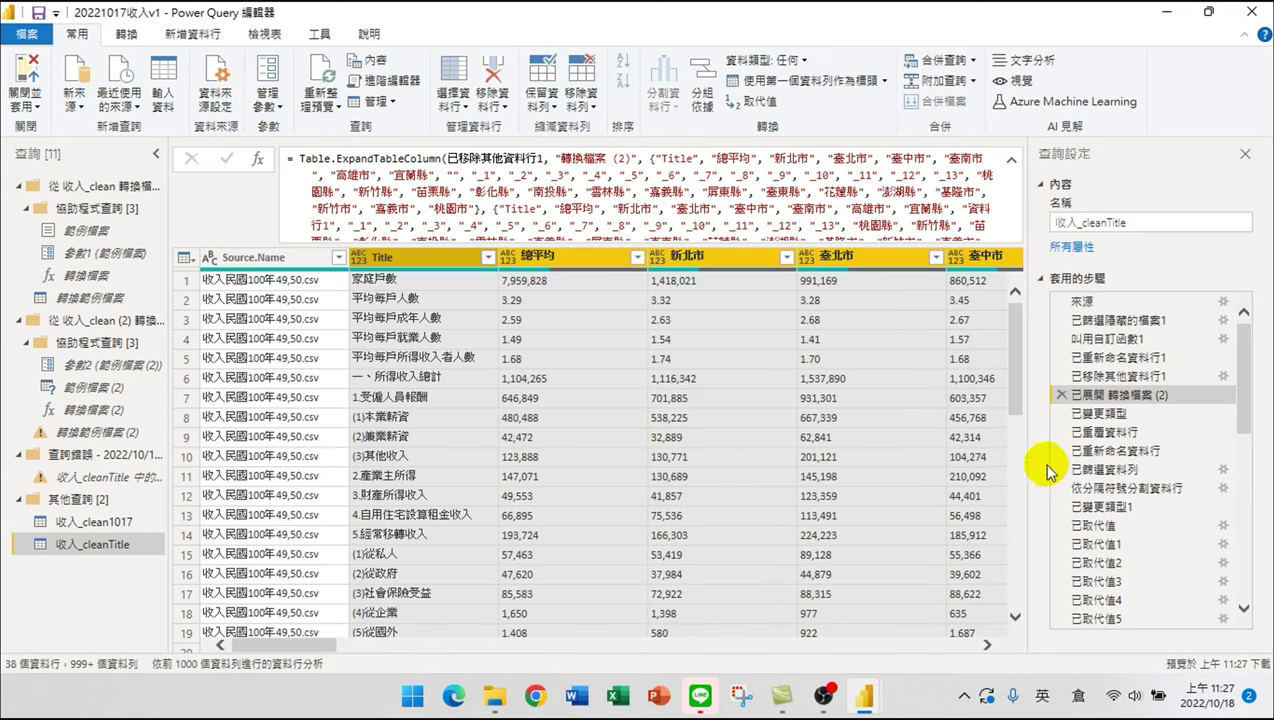
{"action": "scroll", "coordinate": [1092, 518], "scroll_direction": "down", "scroll_amount": 10}
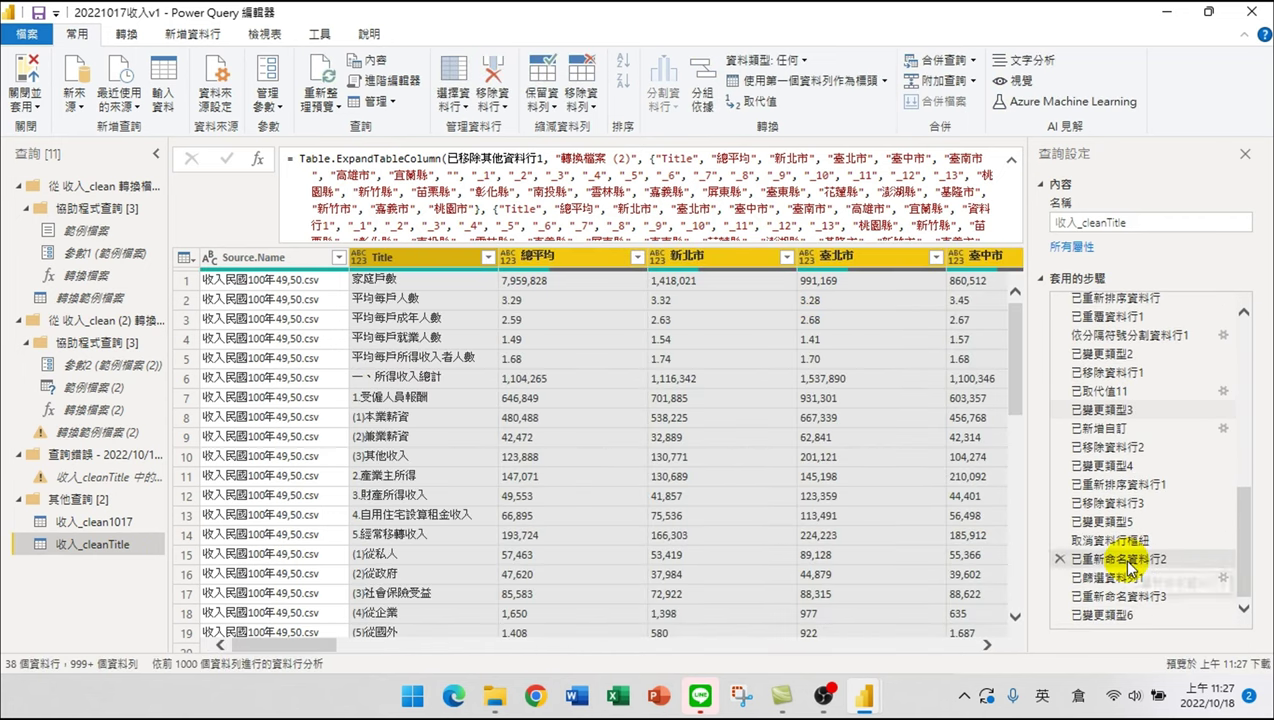
{"action": "left_click", "coordinate": [1093, 616]}
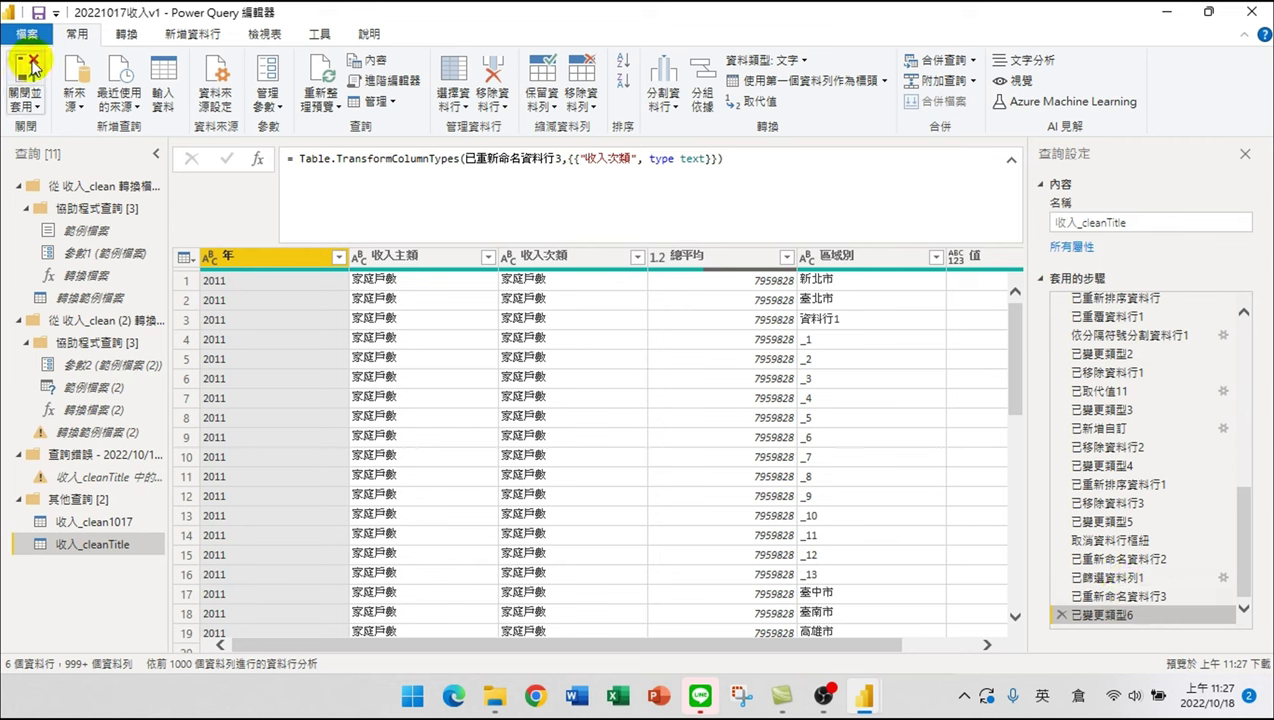
- Load the repaired queries, dismiss the pending-changes warning, and view the 收入_clean1017 table data
{"action": "left_click", "coordinate": [28, 72]}
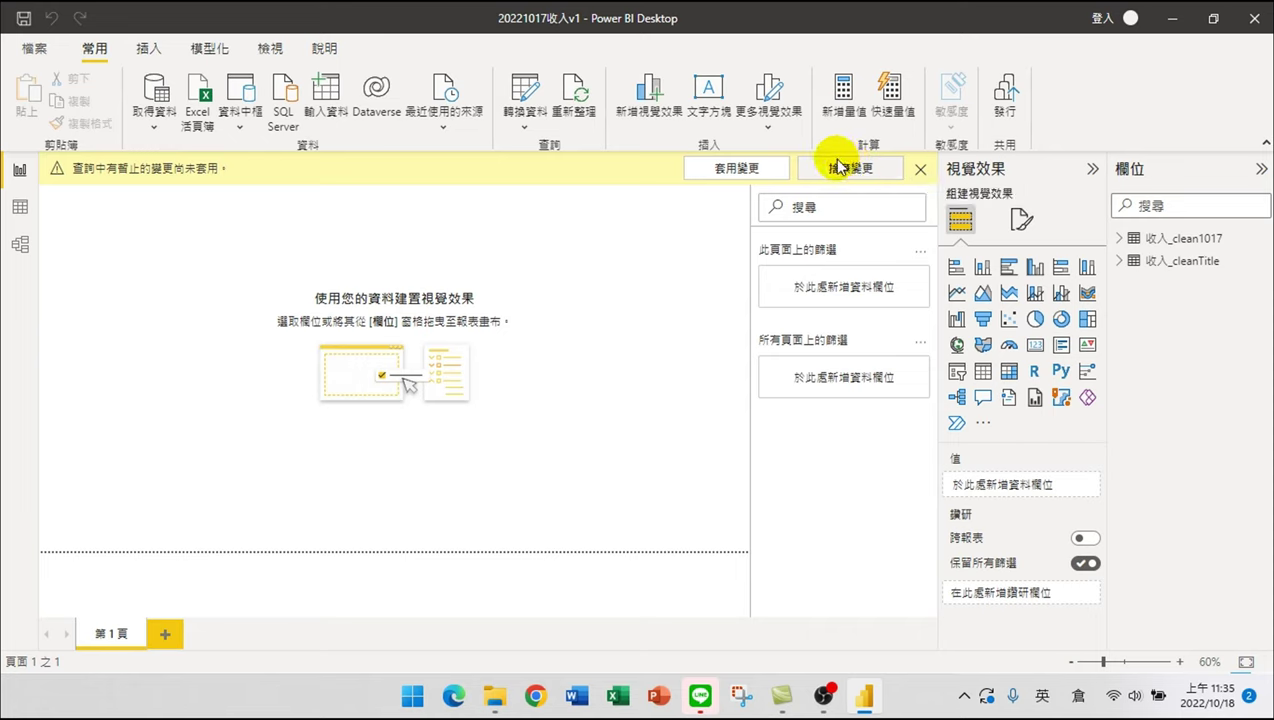
{"action": "left_click", "coordinate": [921, 172]}
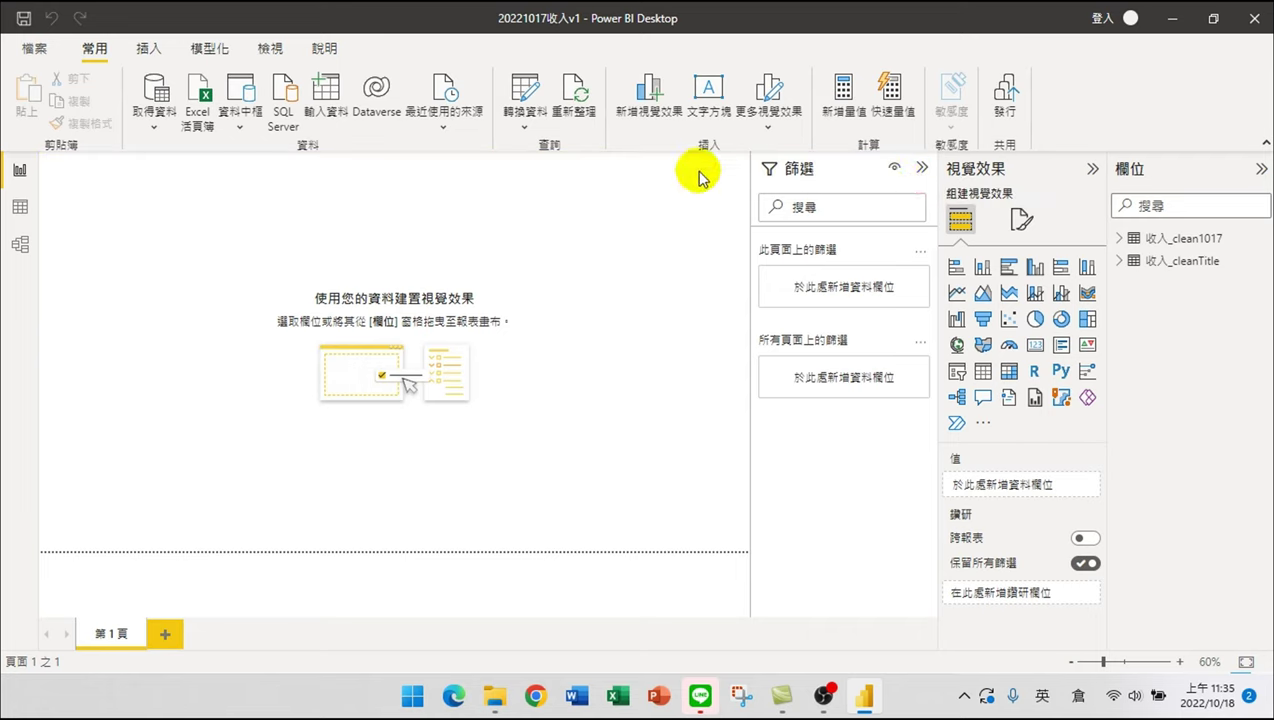
{"action": "left_click", "coordinate": [1120, 262]}
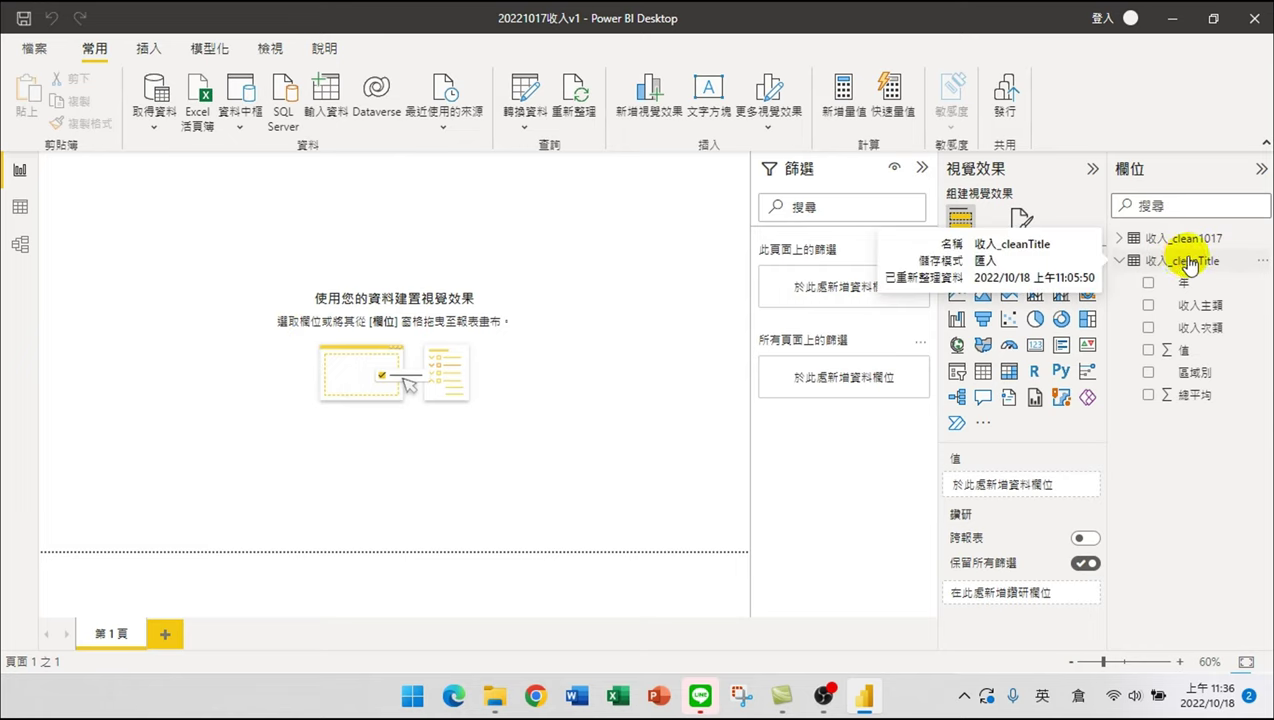
{"action": "left_click", "coordinate": [20, 207]}
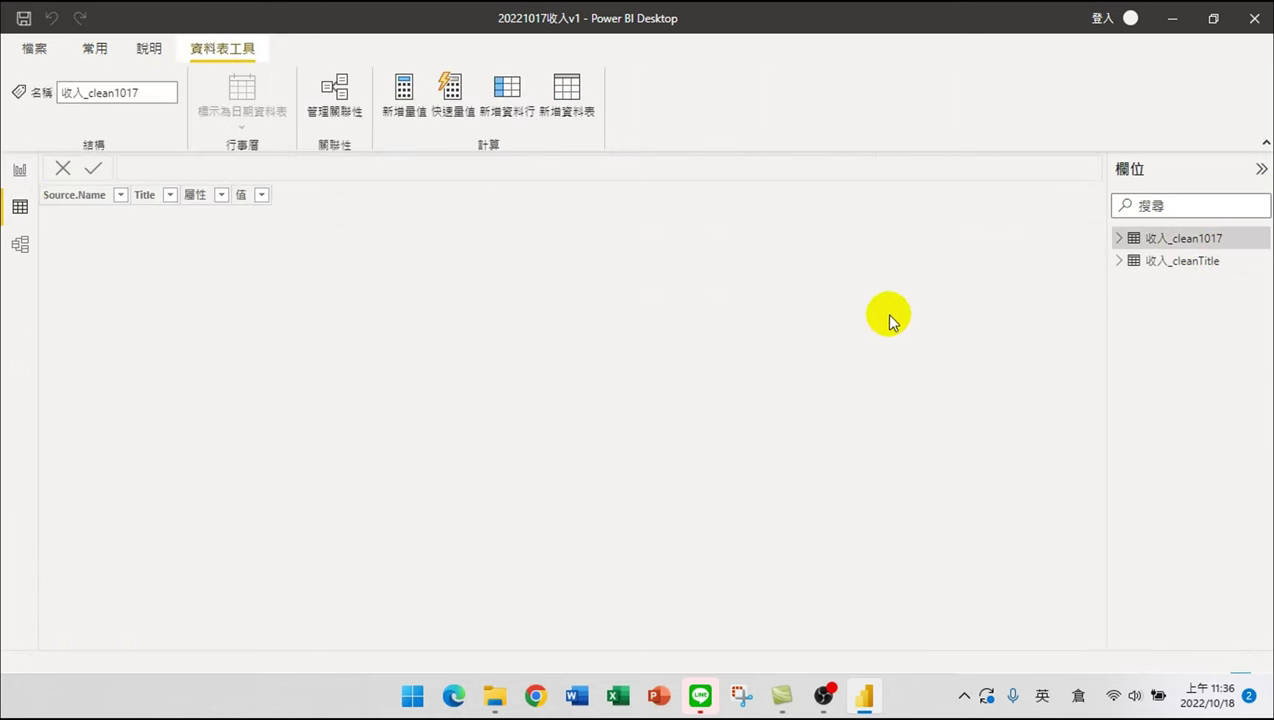
- Preview the 收入_cleanTitle rows, then return to the report page with its fields listed
{"action": "left_click", "coordinate": [1180, 262]}
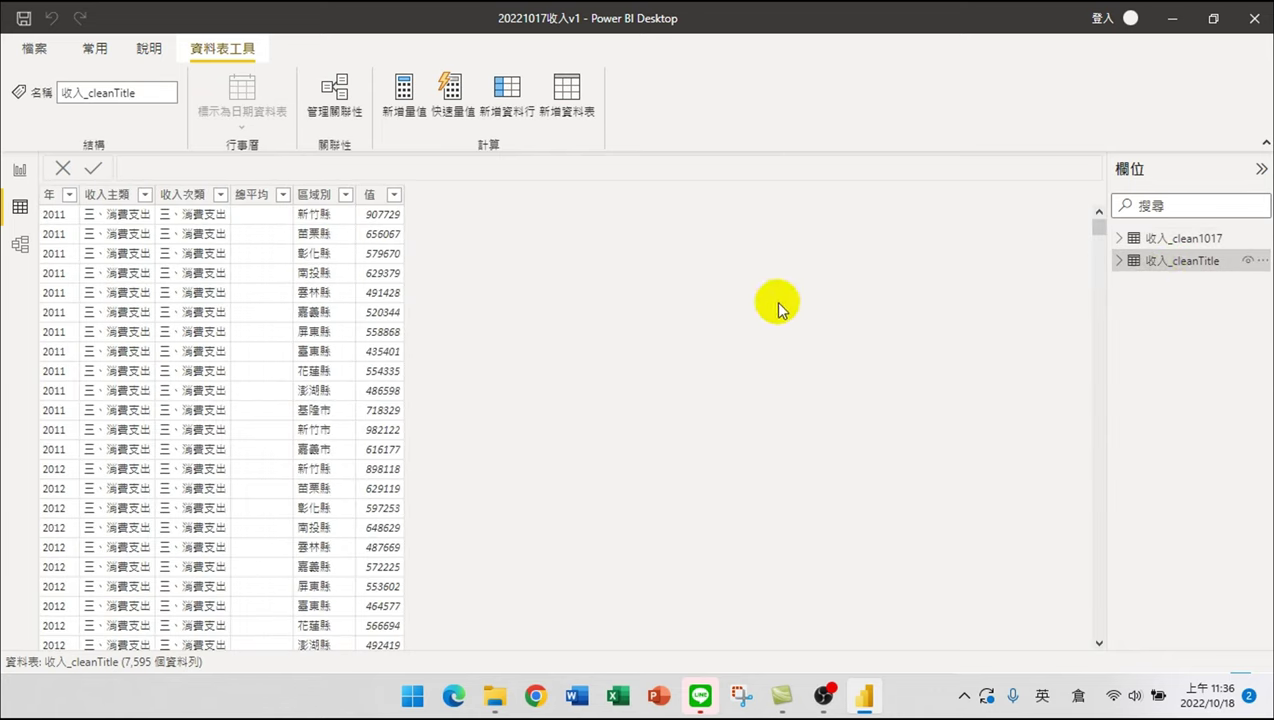
{"action": "left_click", "coordinate": [20, 170]}
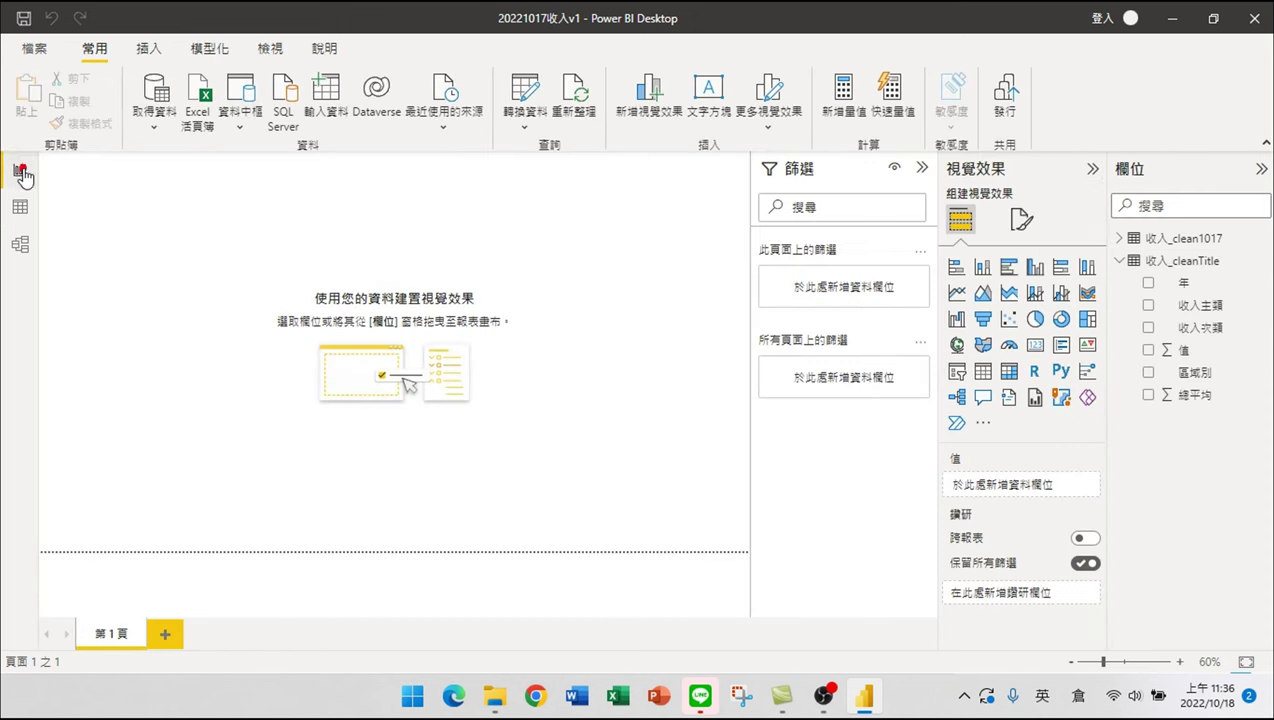
{"action": "left_click", "coordinate": [1119, 261]}
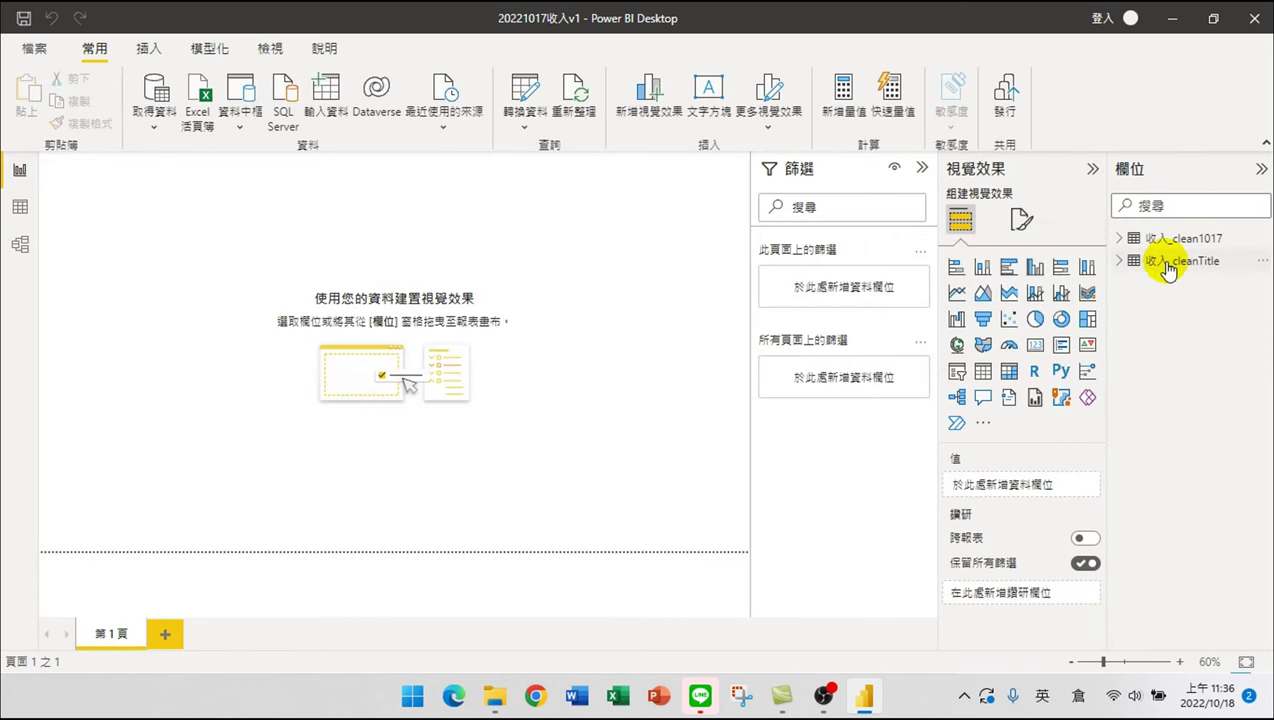
{"action": "left_click", "coordinate": [1119, 261]}
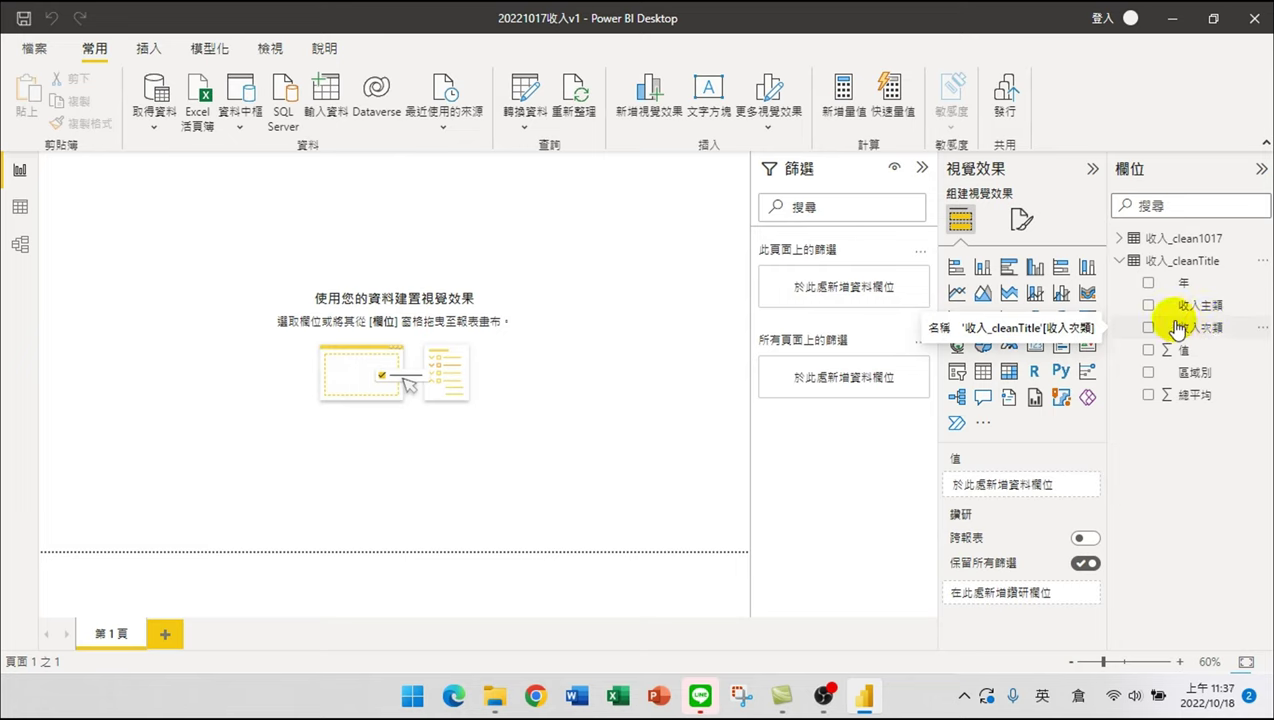
- Widen the 年 column of 收入_cleanTitle in Data view and open the 收入主類 filter list
{"action": "left_click", "coordinate": [21, 208]}
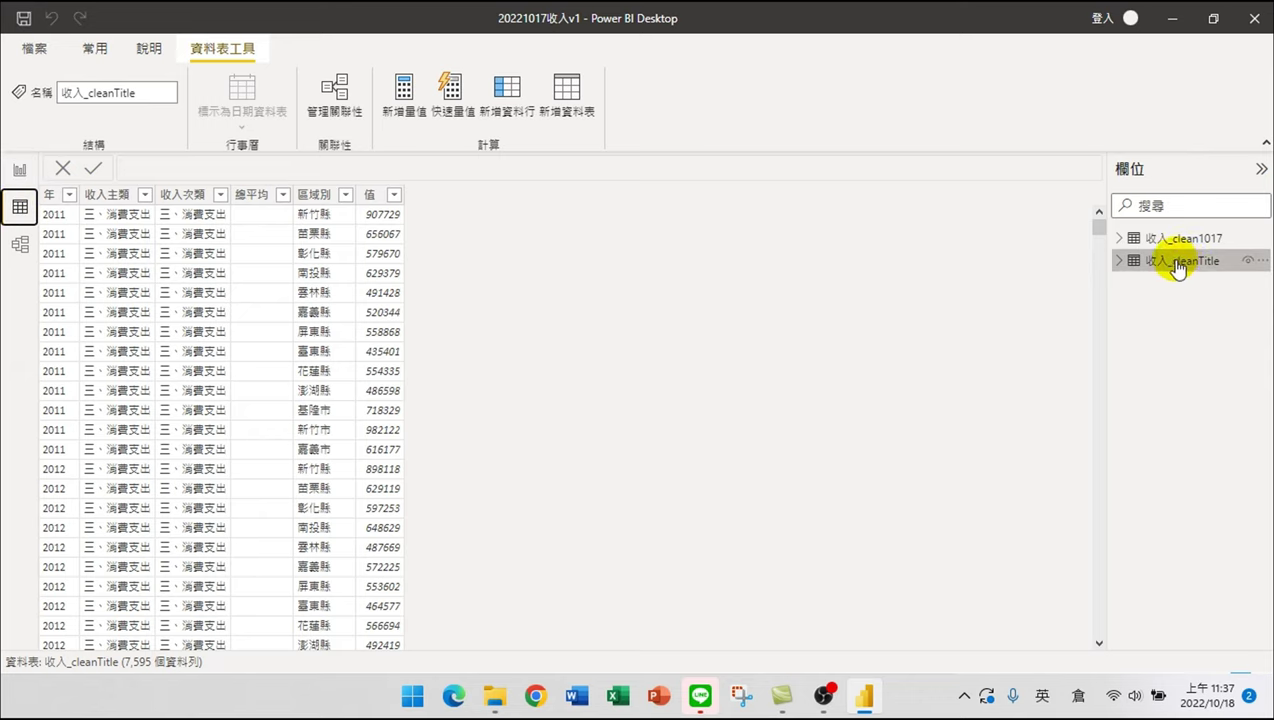
{"action": "mouse_move", "coordinate": [1180, 268]}
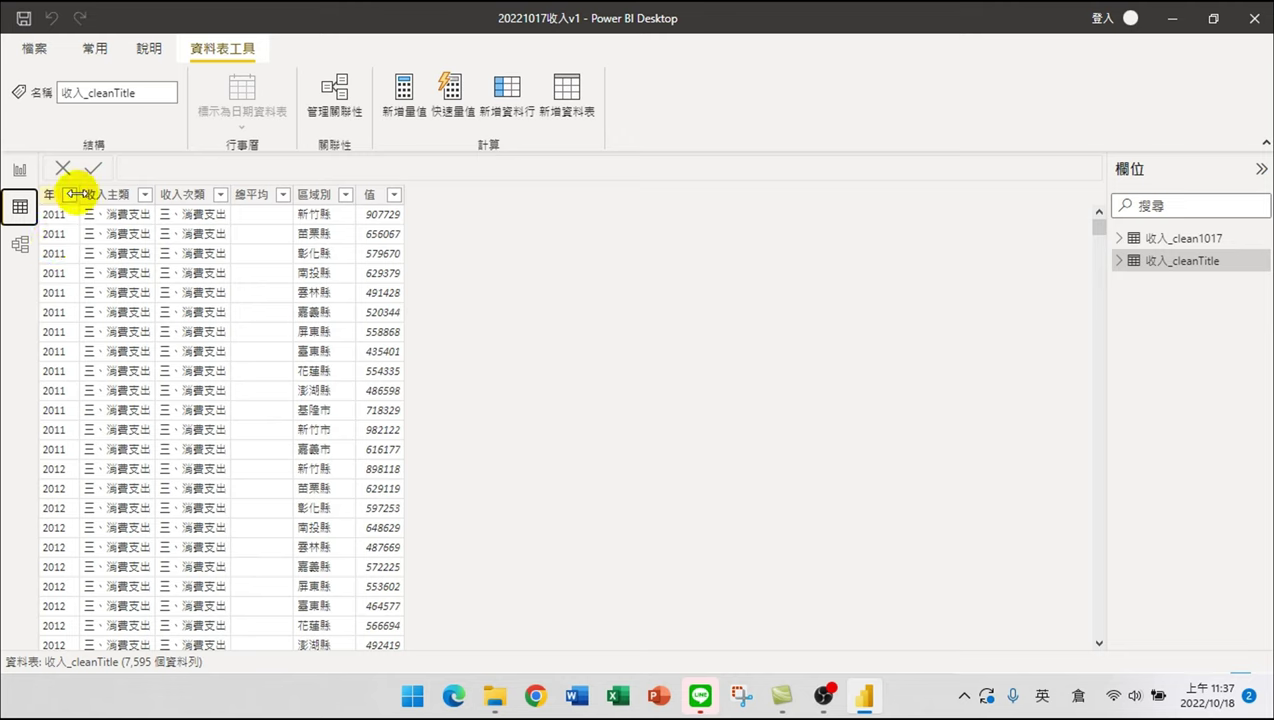
{"action": "left_click_drag", "start_coordinate": [73, 194], "coordinate": [120, 194]}
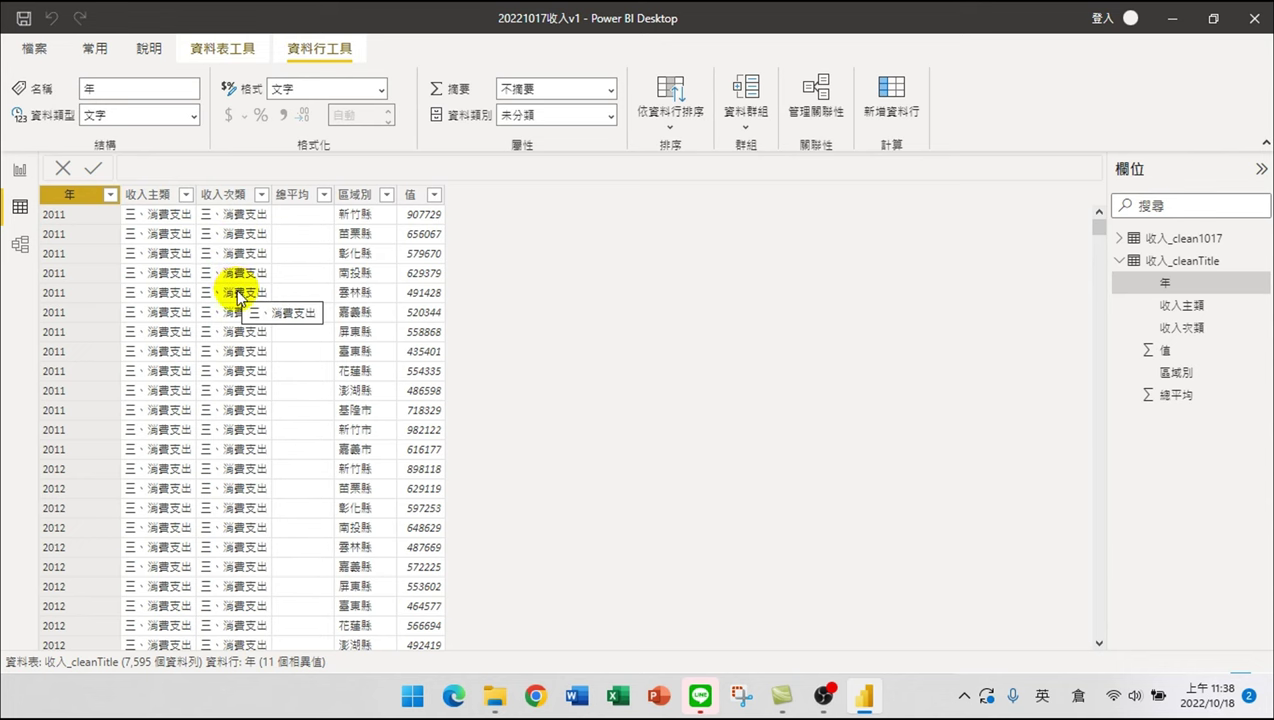
{"action": "scroll", "coordinate": [237, 297], "scroll_direction": "down", "scroll_amount": 15}
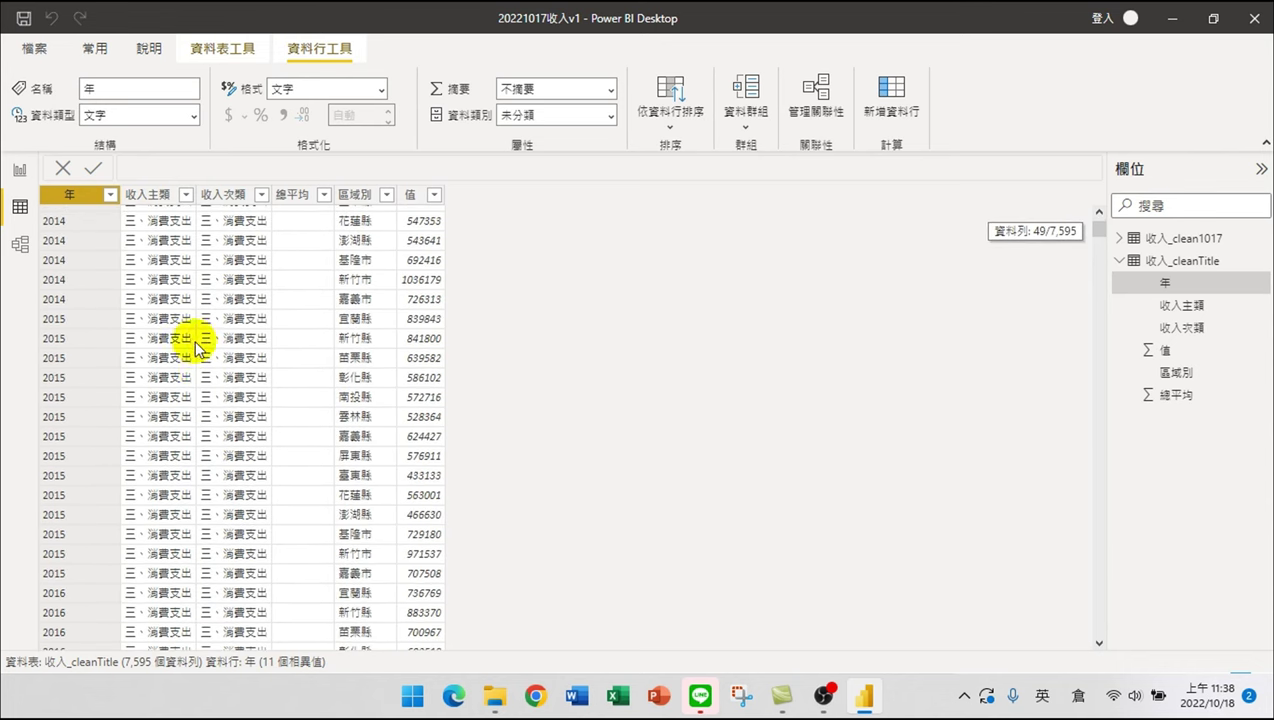
{"action": "scroll", "coordinate": [195, 350], "scroll_direction": "down", "scroll_amount": 5}
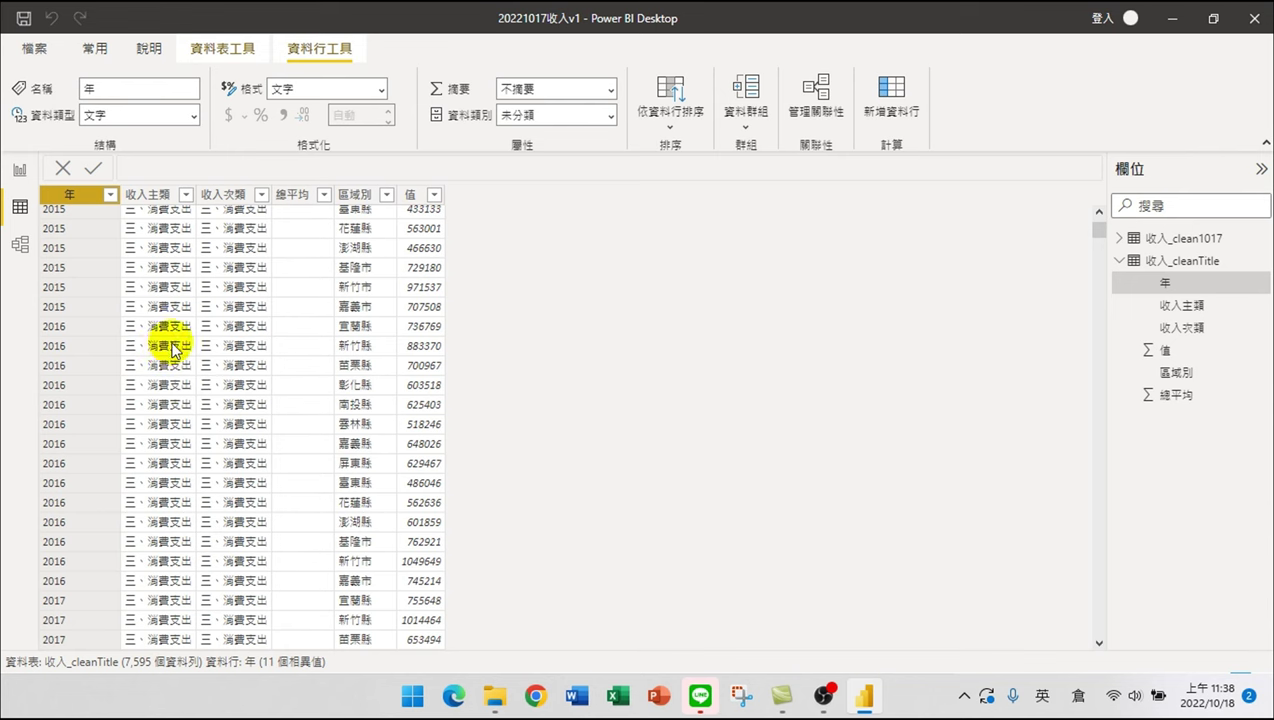
{"action": "scroll", "coordinate": [172, 348], "scroll_direction": "up", "scroll_amount": 15}
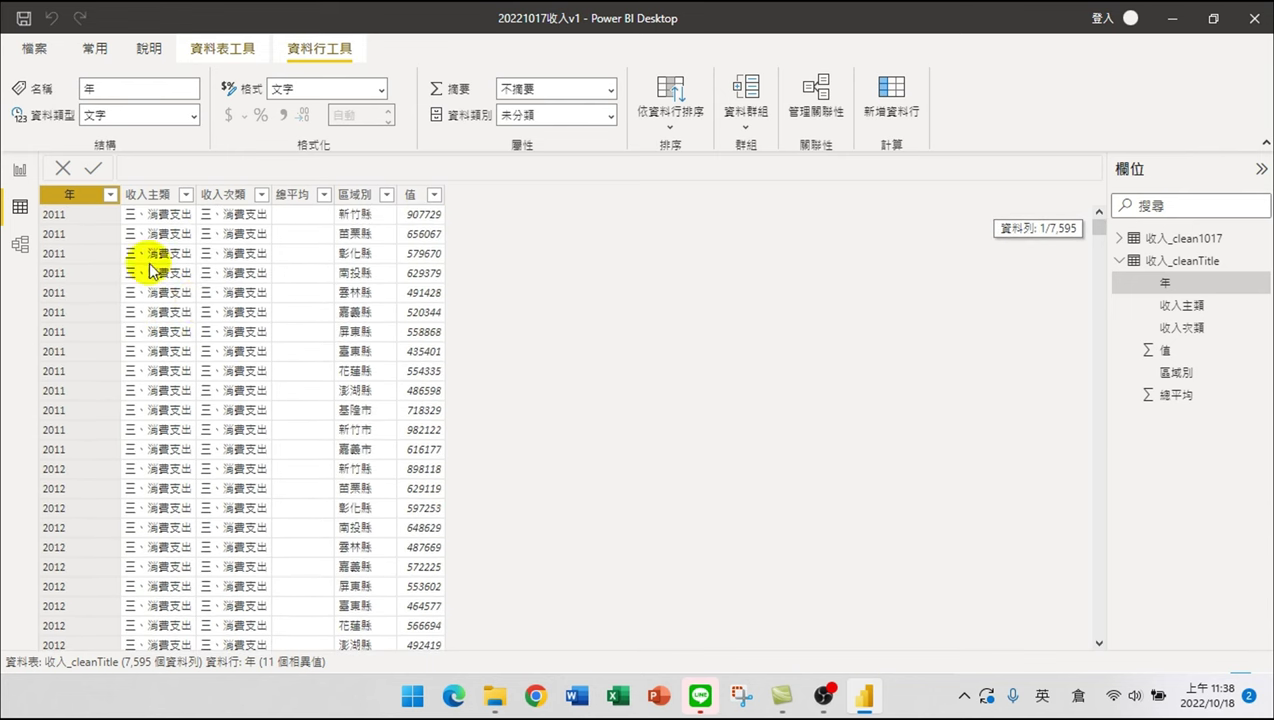
{"action": "left_click", "coordinate": [185, 194]}
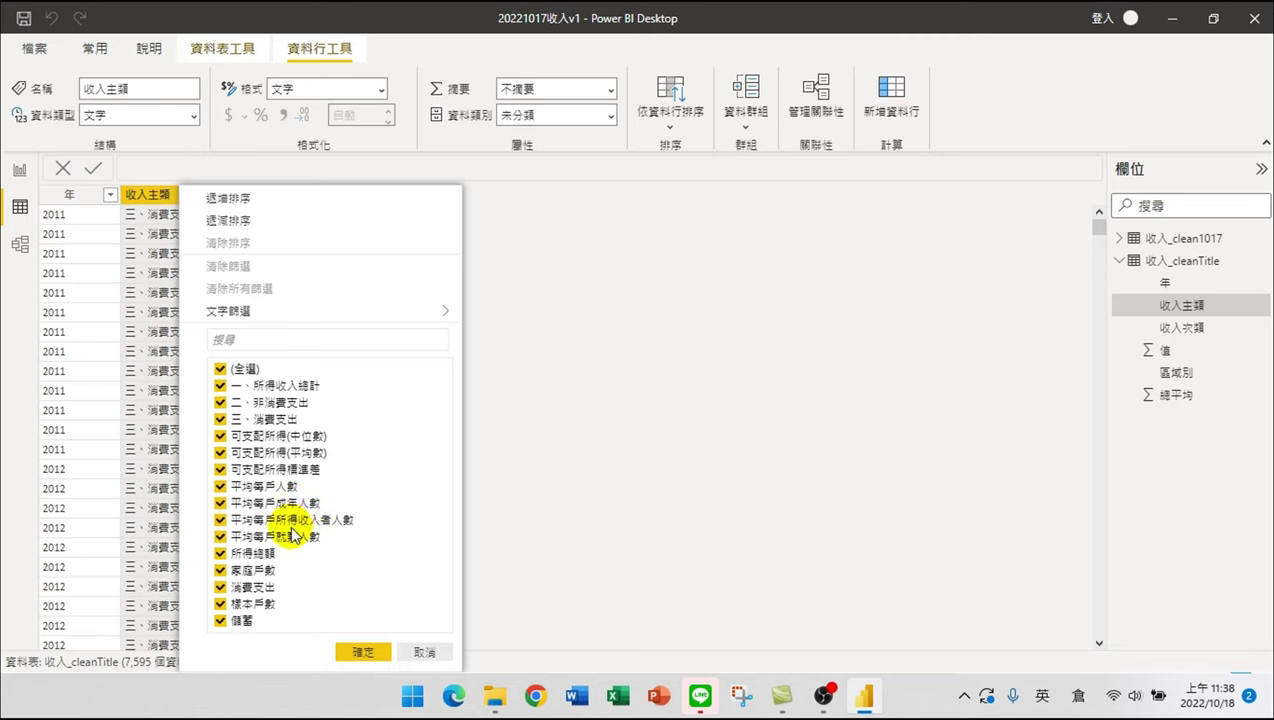
- Close the 收入主類 and 總平均 column filters without changing them
{"action": "left_click", "coordinate": [374, 652]}
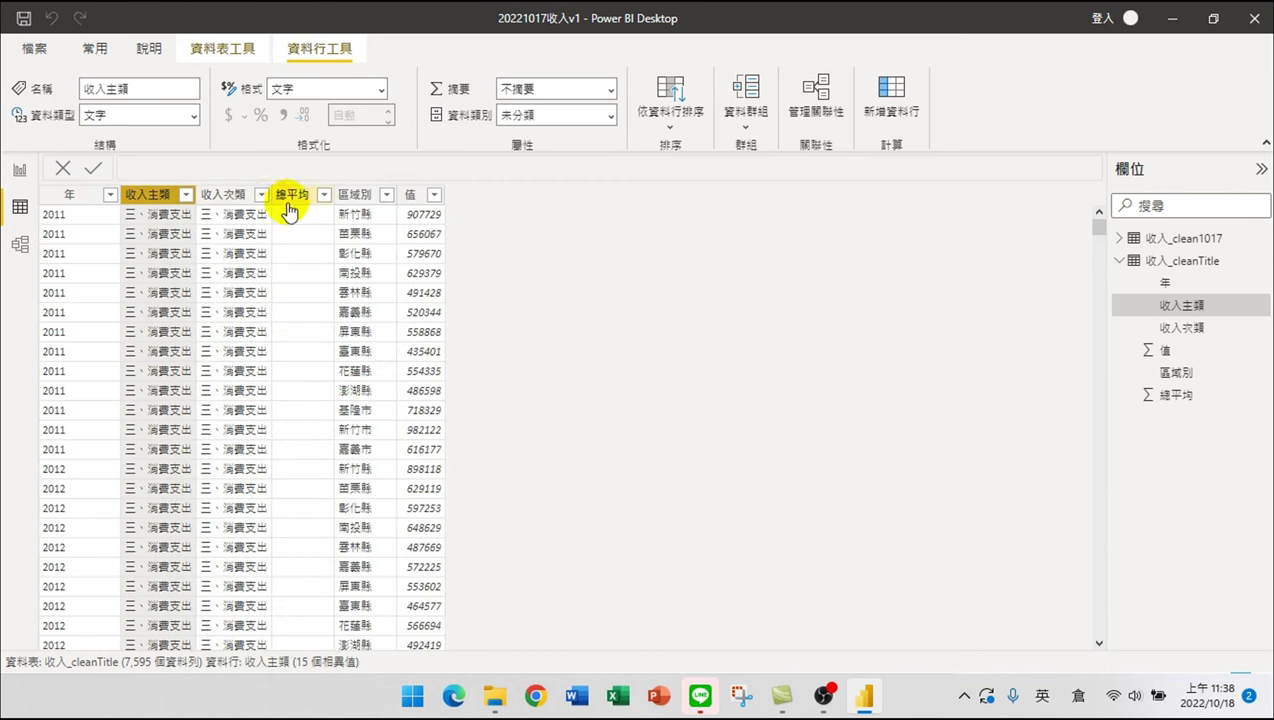
{"action": "scroll", "coordinate": [307, 412], "scroll_direction": "down", "scroll_amount": 20}
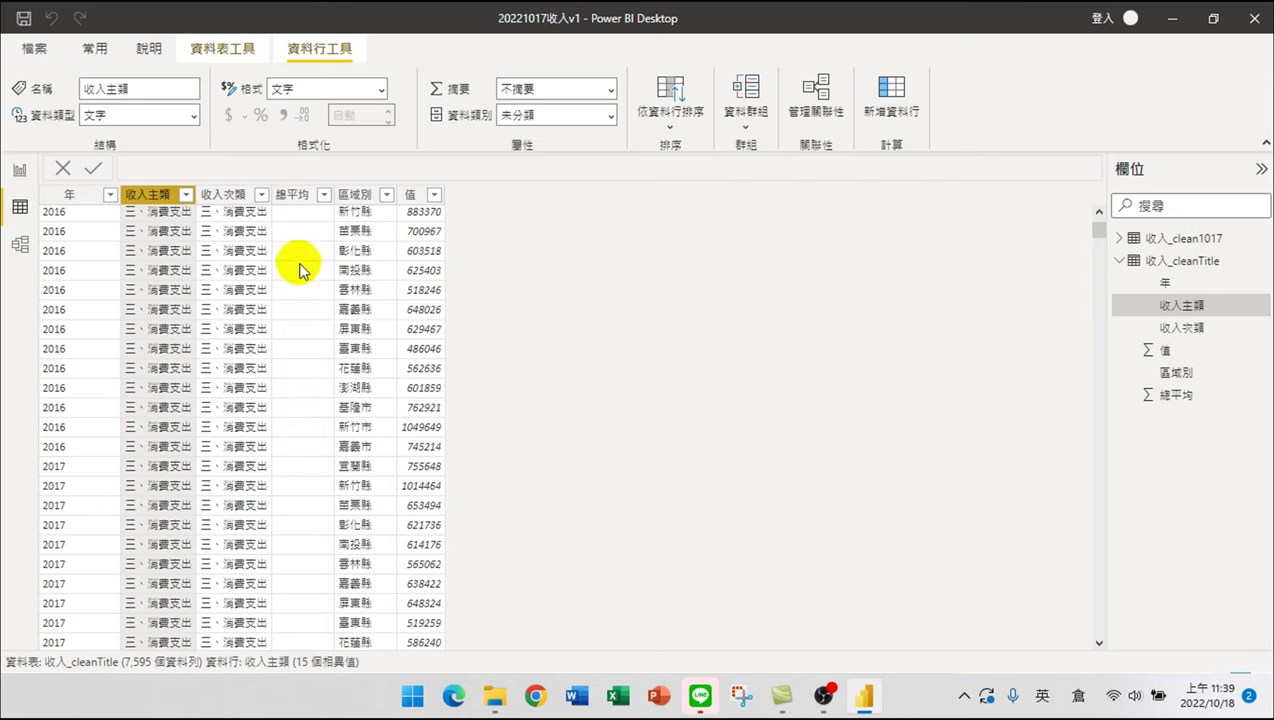
{"action": "left_click", "coordinate": [323, 194]}
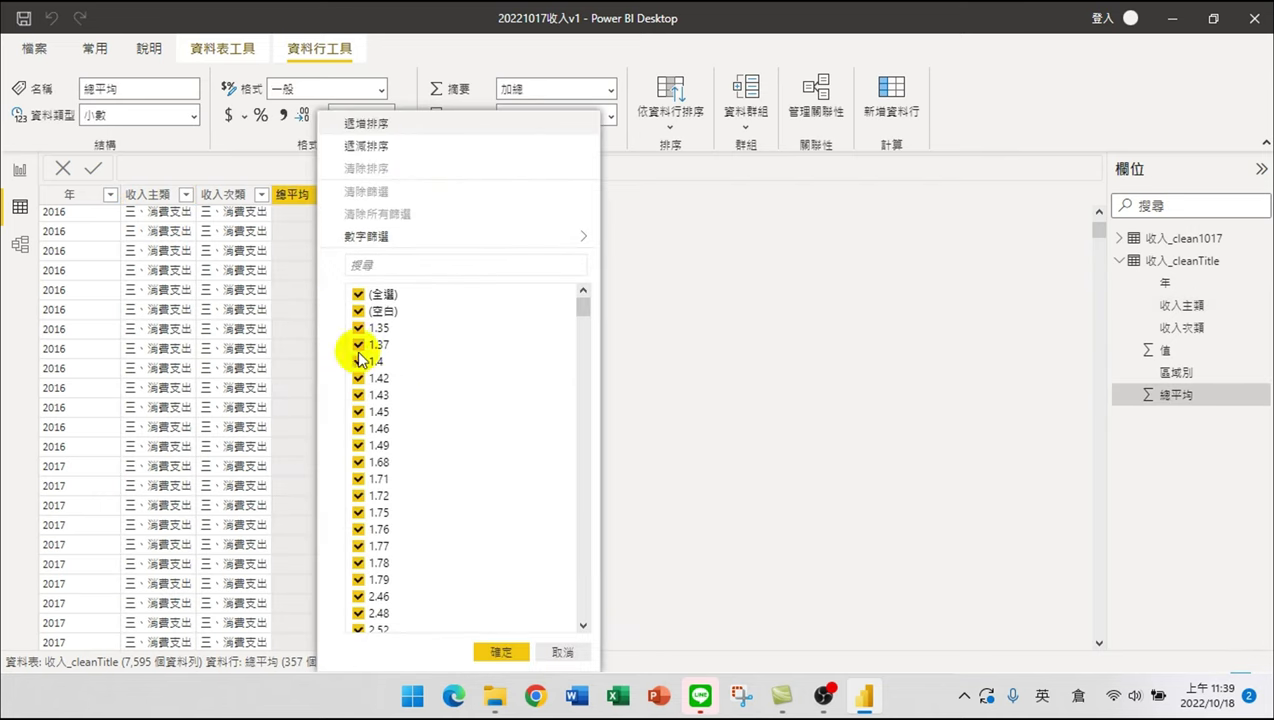
{"action": "left_click", "coordinate": [563, 651]}
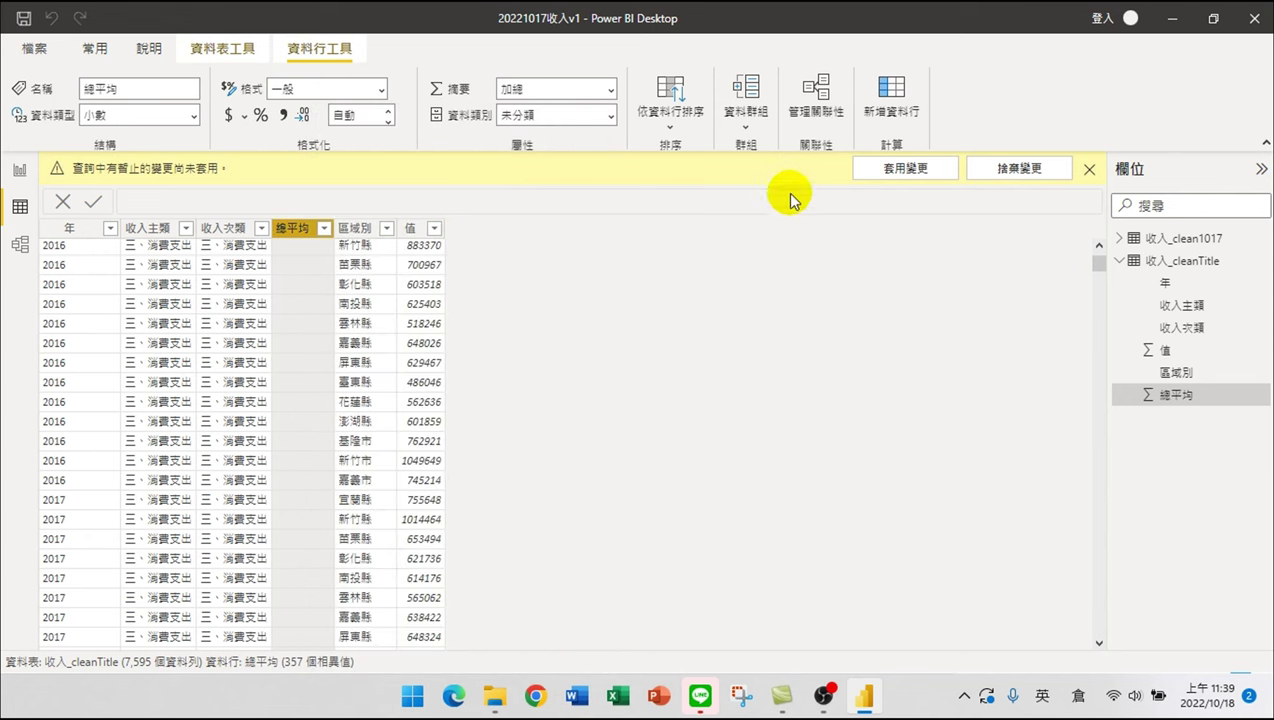
- Cancel discarding the pending query changes and go back to the report page
{"action": "left_click", "coordinate": [999, 172]}
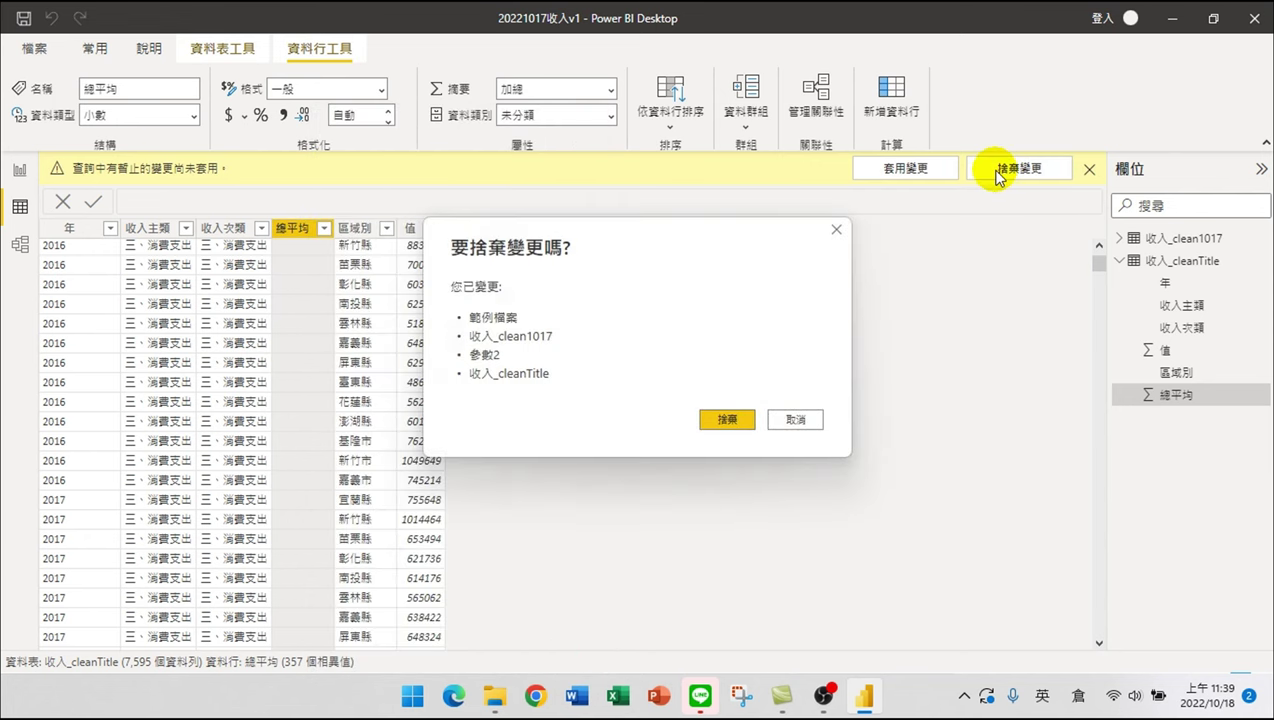
{"action": "left_click", "coordinate": [800, 419]}
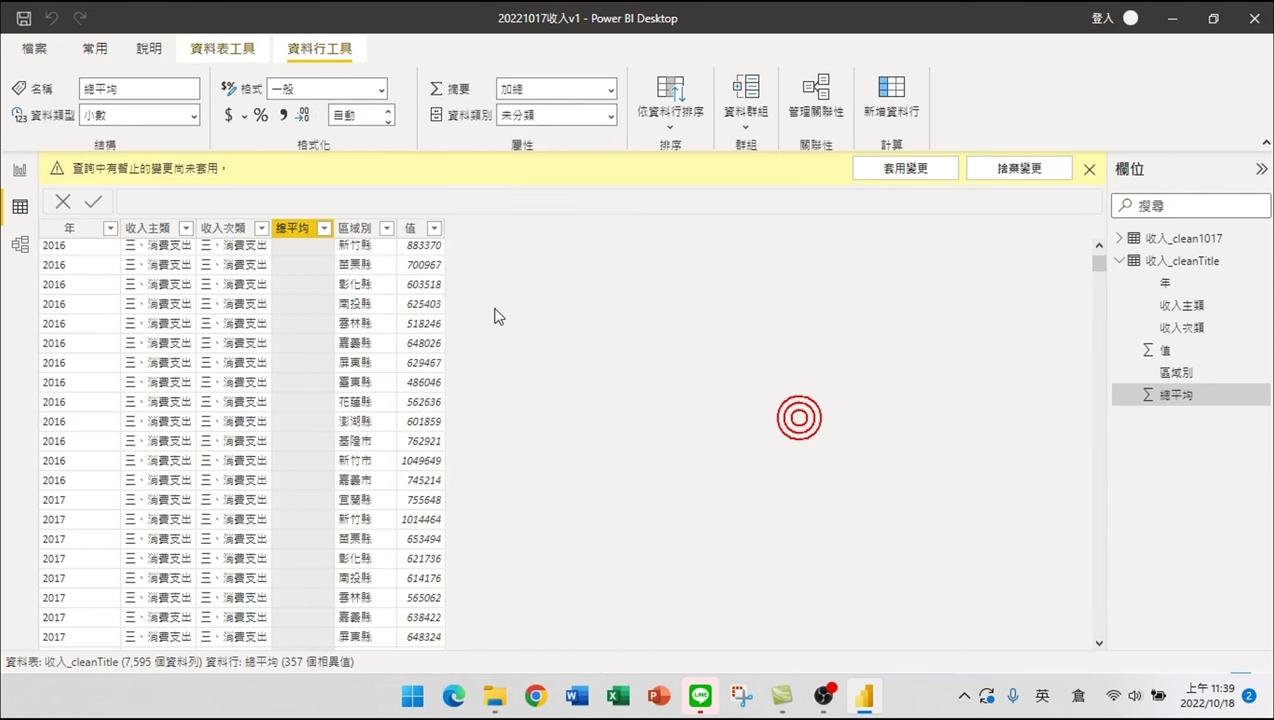
{"action": "left_click", "coordinate": [20, 170]}
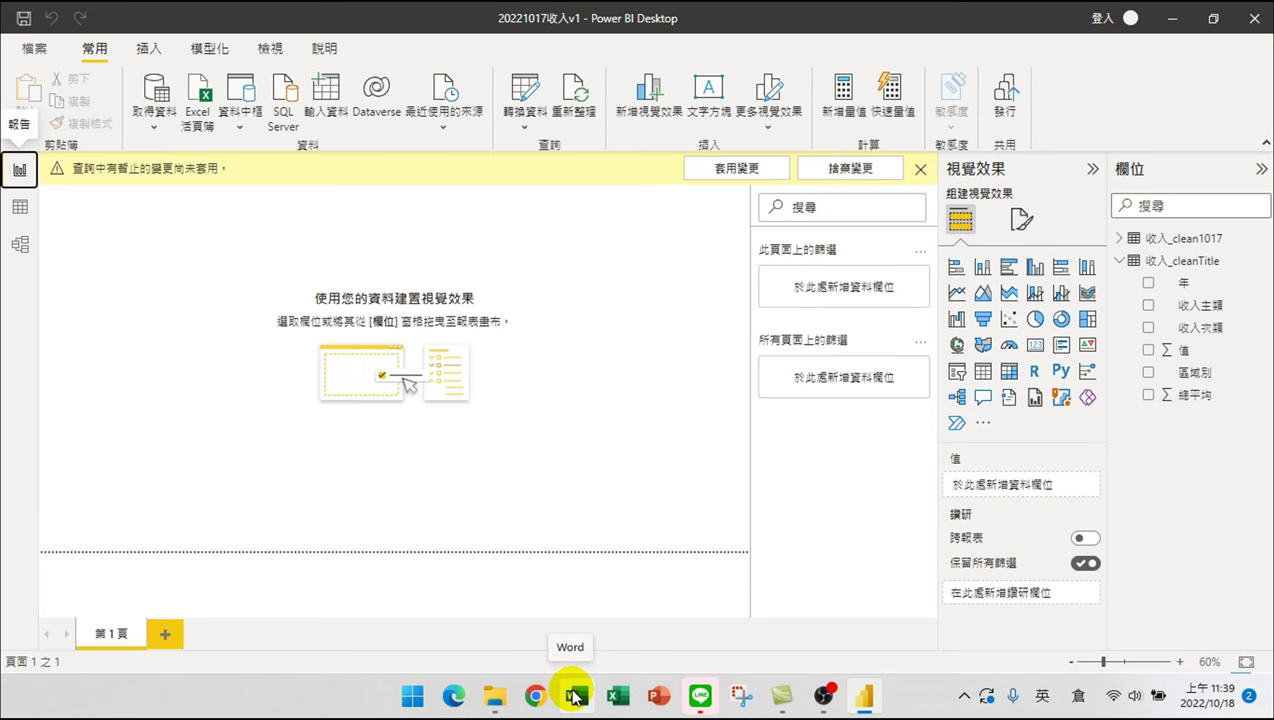
- Browse to E:\講義\2022Y\20221018_TPE_PowerBI技巧研習班1\範例\收入_00經濟部\收入_00經濟部_raw and select 收入_(110).xls
{"action": "left_click", "coordinate": [495, 695]}
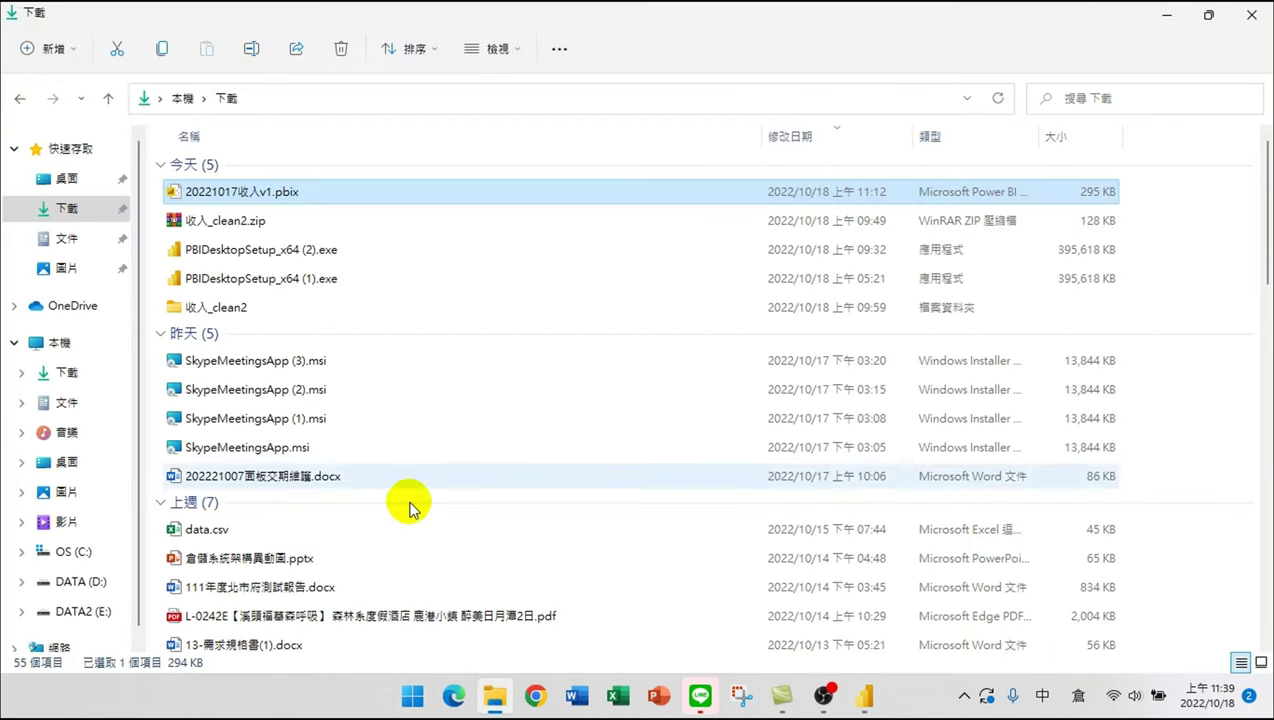
{"action": "scroll", "coordinate": [252, 370], "scroll_direction": "down", "scroll_amount": 1}
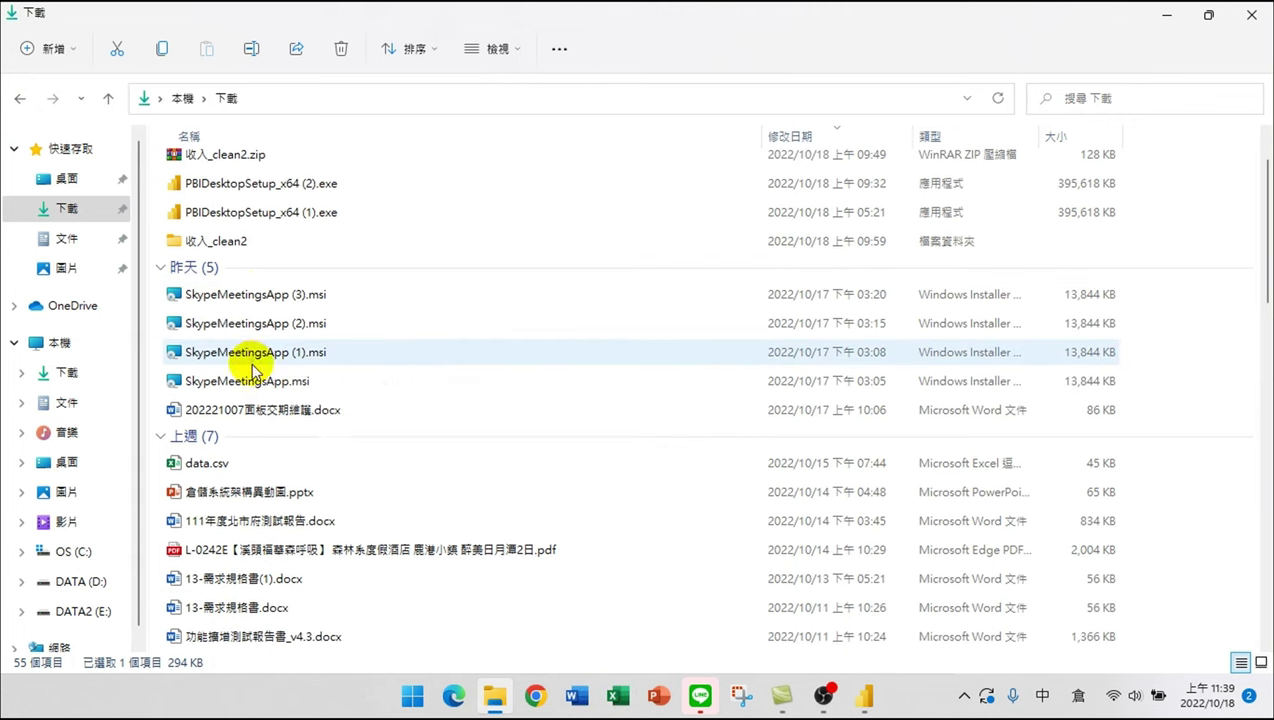
{"action": "left_click", "coordinate": [68, 210]}
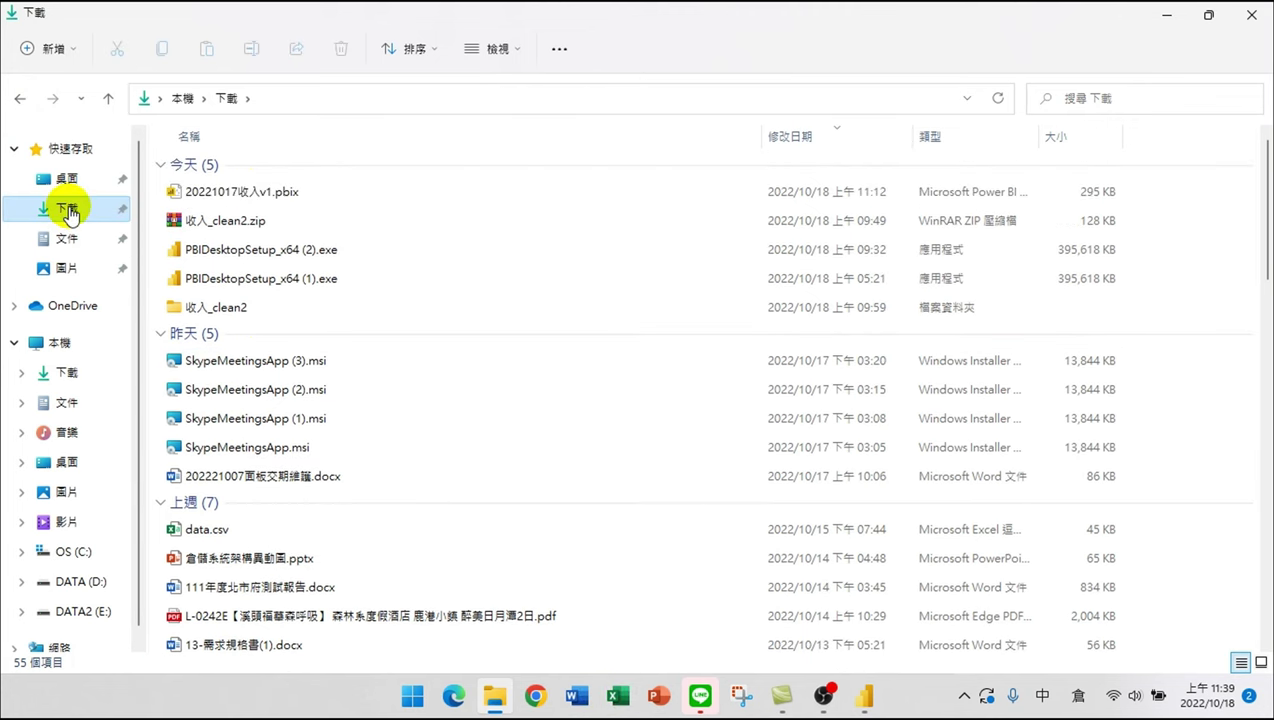
{"action": "left_click", "coordinate": [72, 609]}
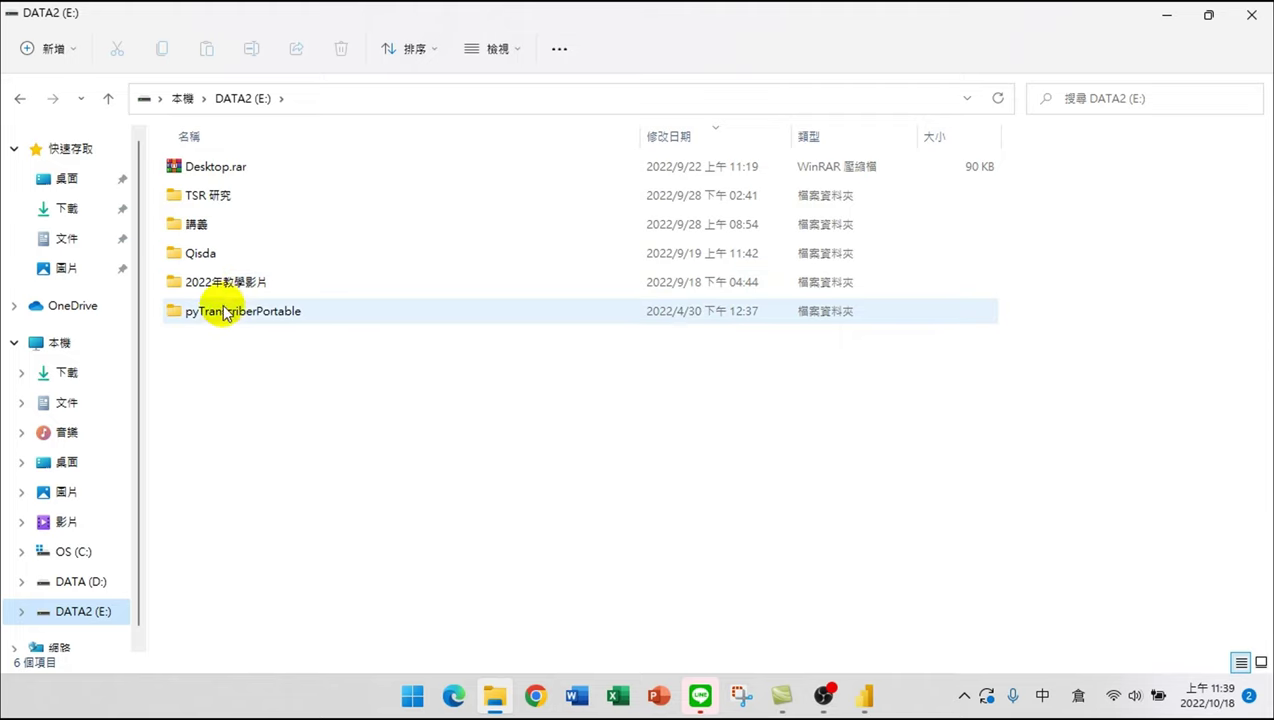
{"action": "double_click", "coordinate": [196, 224]}
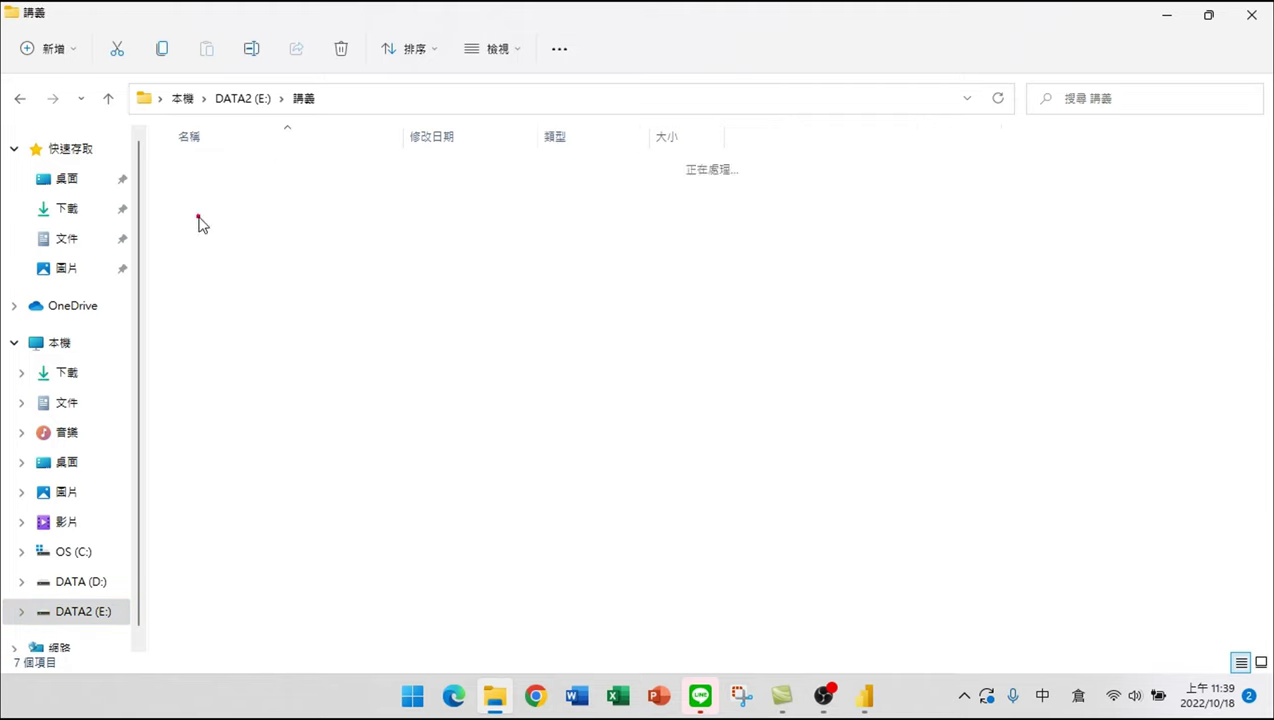
{"action": "double_click", "coordinate": [208, 342]}
{"action": "double_click", "coordinate": [276, 286]}
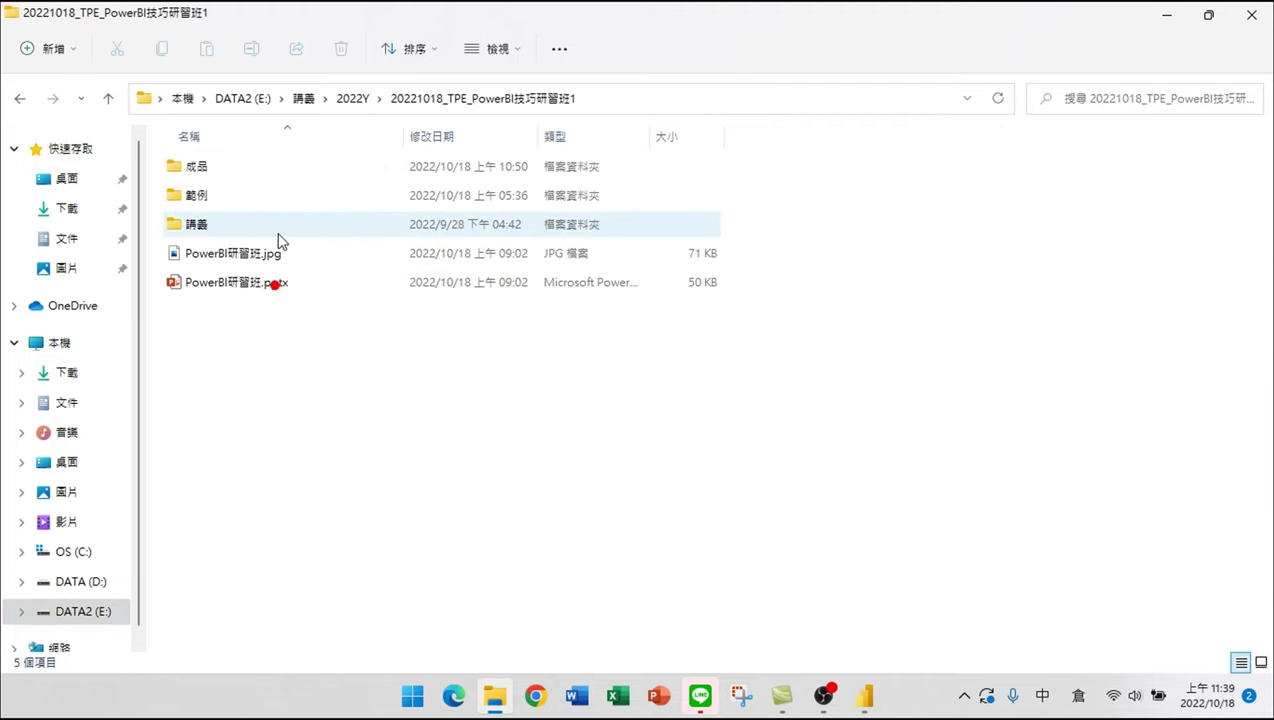
{"action": "double_click", "coordinate": [209, 197]}
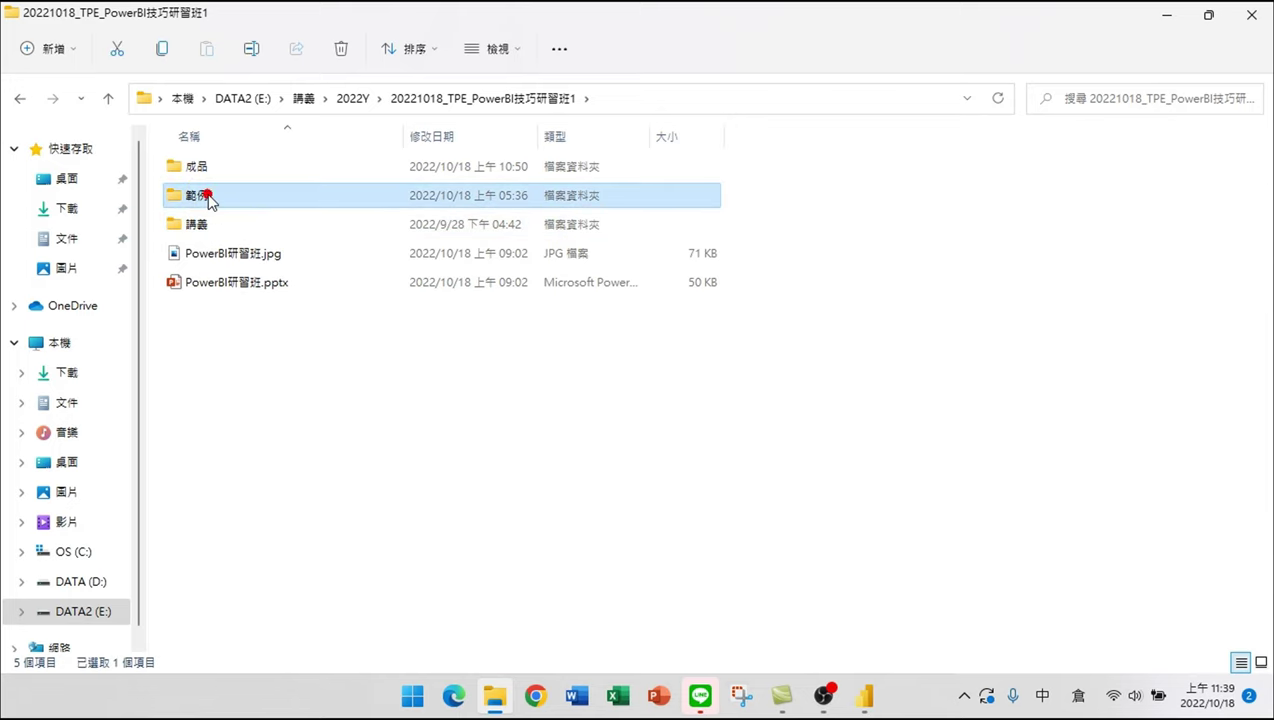
{"action": "double_click", "coordinate": [227, 166]}
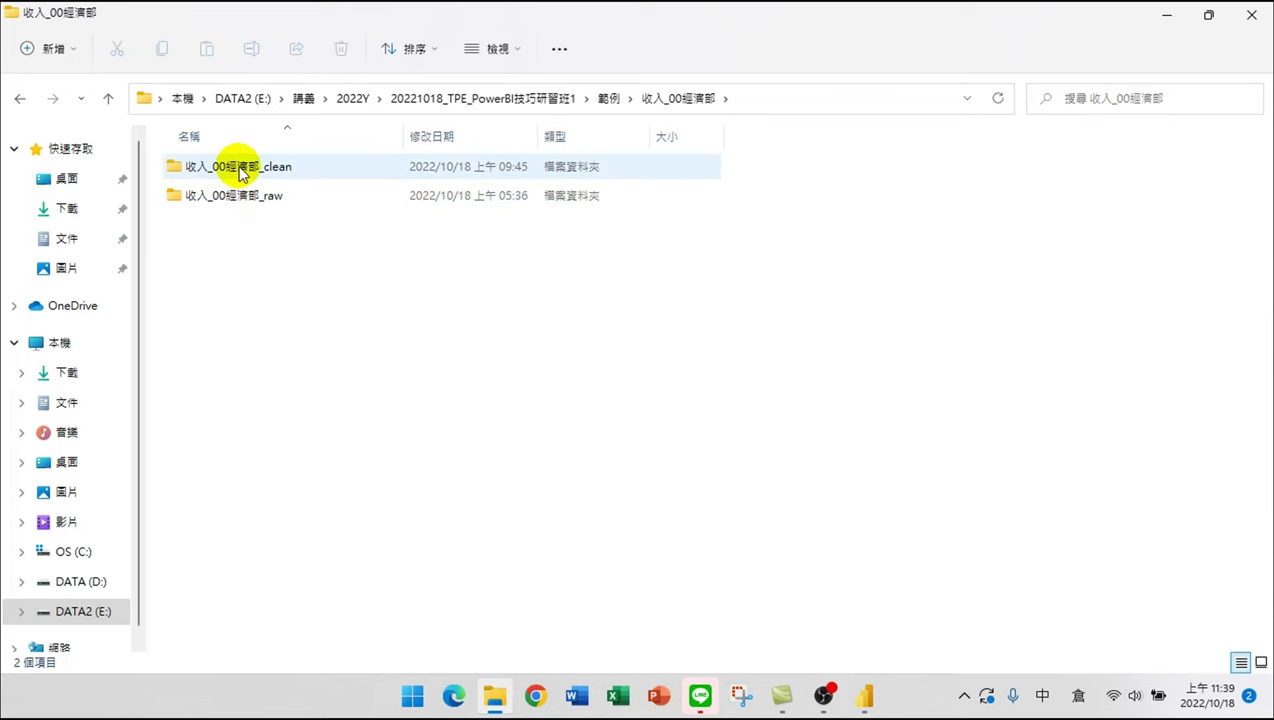
{"action": "double_click", "coordinate": [245, 197]}
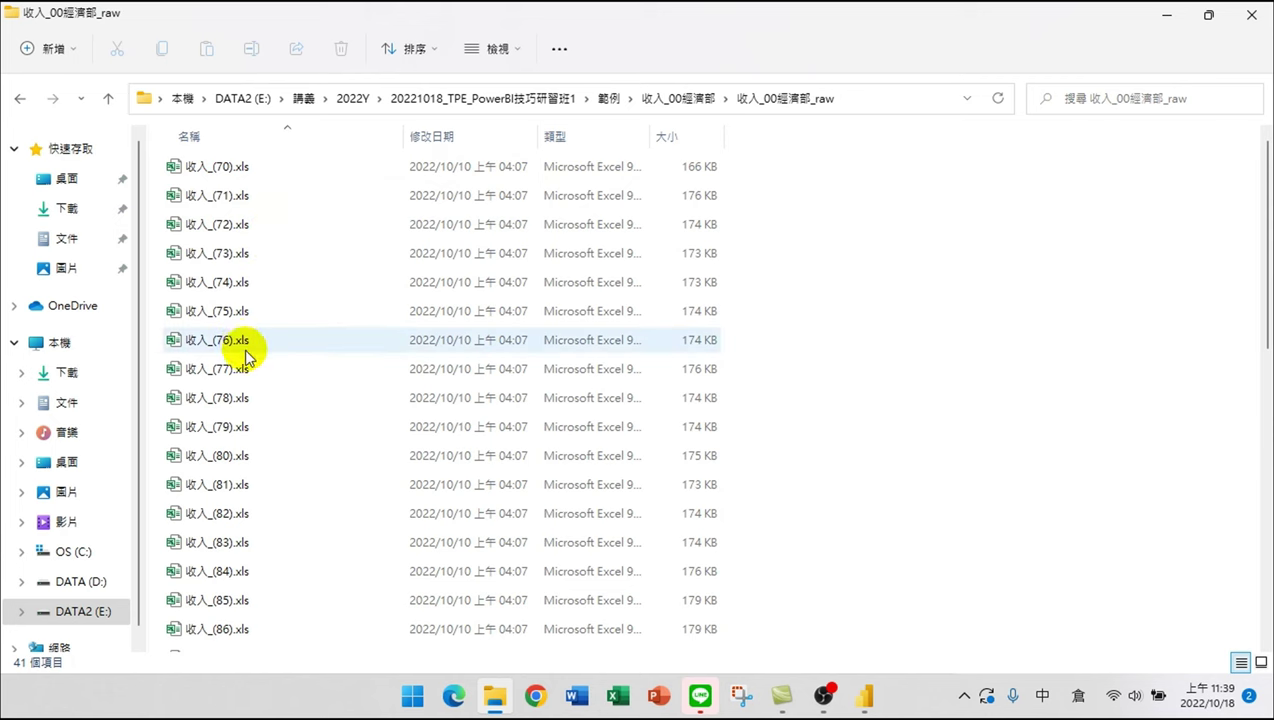
{"action": "scroll", "coordinate": [242, 341], "scroll_direction": "down", "scroll_amount": 8}
{"action": "left_click", "coordinate": [230, 638]}
- Open 收入_(110).xls in Excel, enable editing, and review the 49,50 sheet's city income figures
{"action": "double_click", "coordinate": [230, 638]}
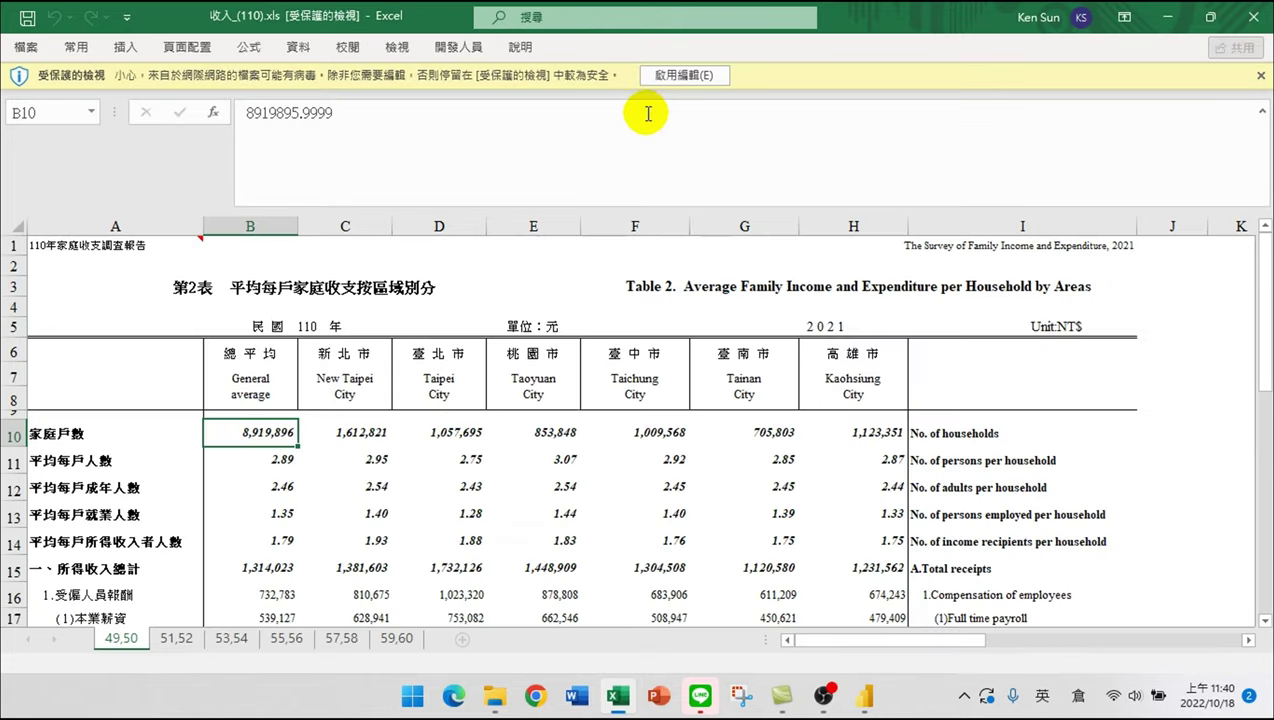
{"action": "left_click", "coordinate": [678, 76]}
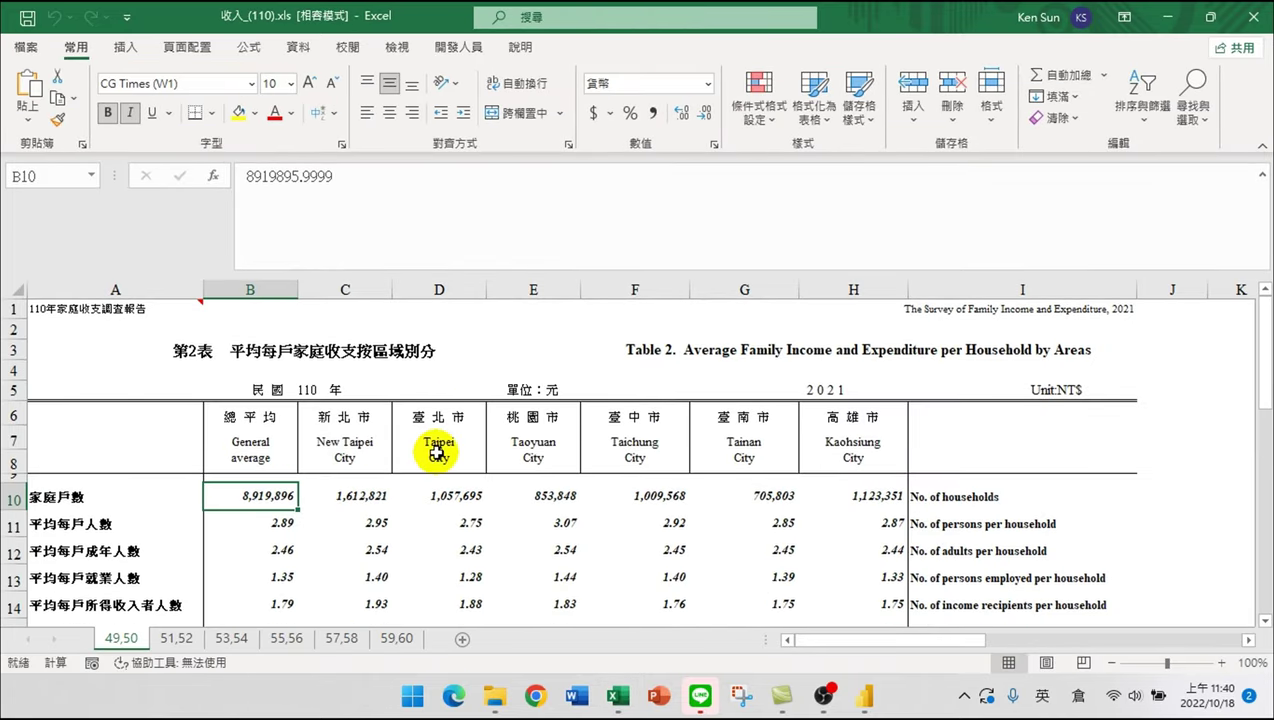
{"action": "scroll", "coordinate": [434, 450], "scroll_direction": "down", "scroll_amount": 3}
{"action": "scroll", "coordinate": [300, 425], "scroll_direction": "up", "scroll_amount": 1}
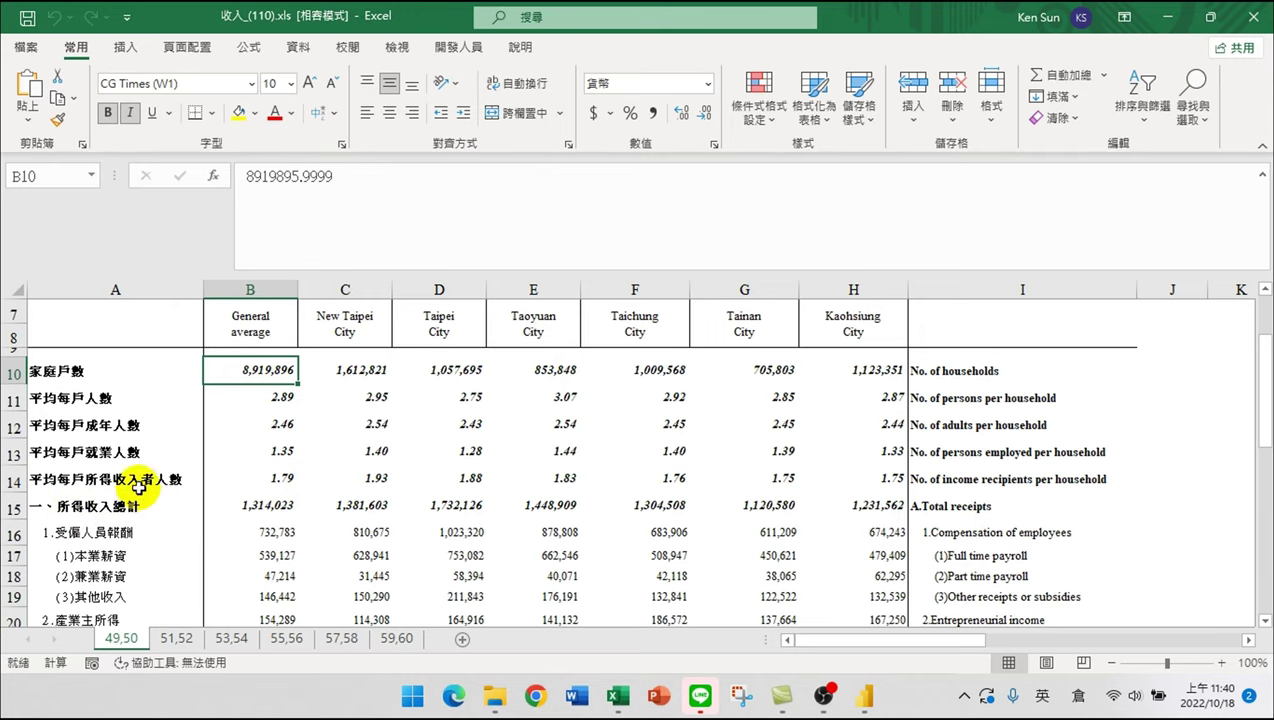
{"action": "scroll", "coordinate": [392, 406], "scroll_direction": "up", "scroll_amount": 2}
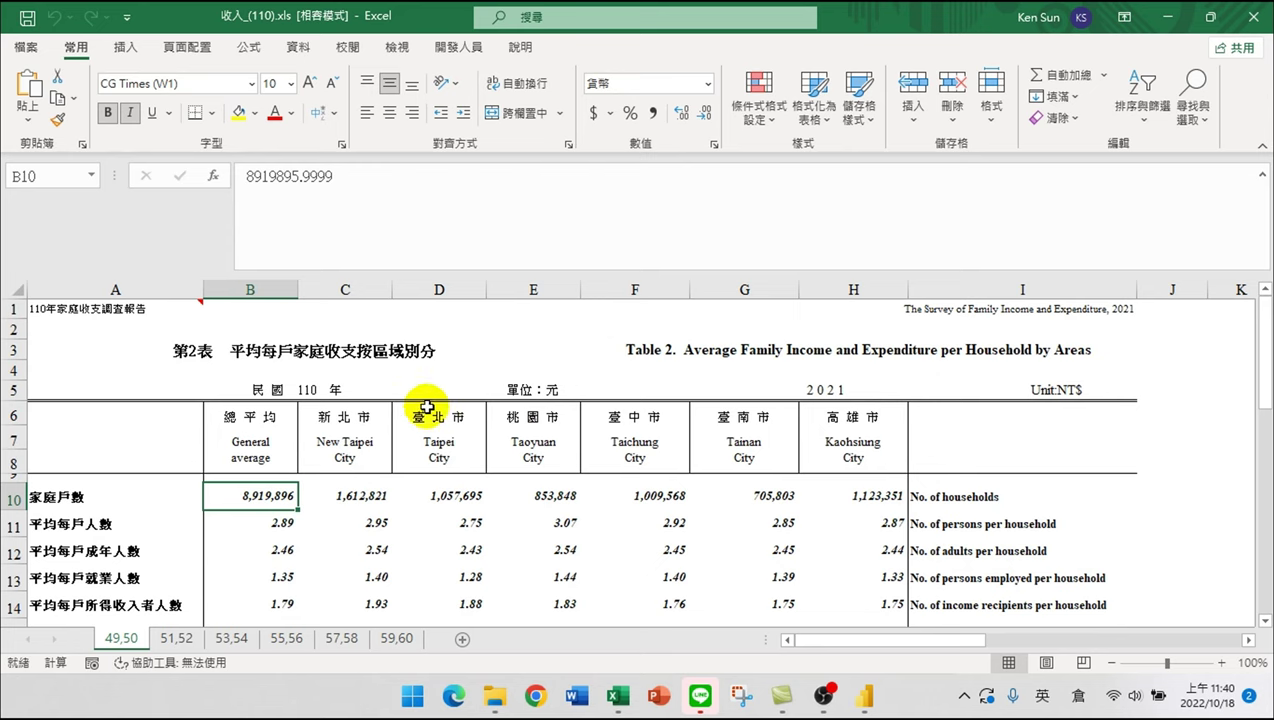
{"action": "scroll", "coordinate": [408, 405], "scroll_direction": "down", "scroll_amount": 1}
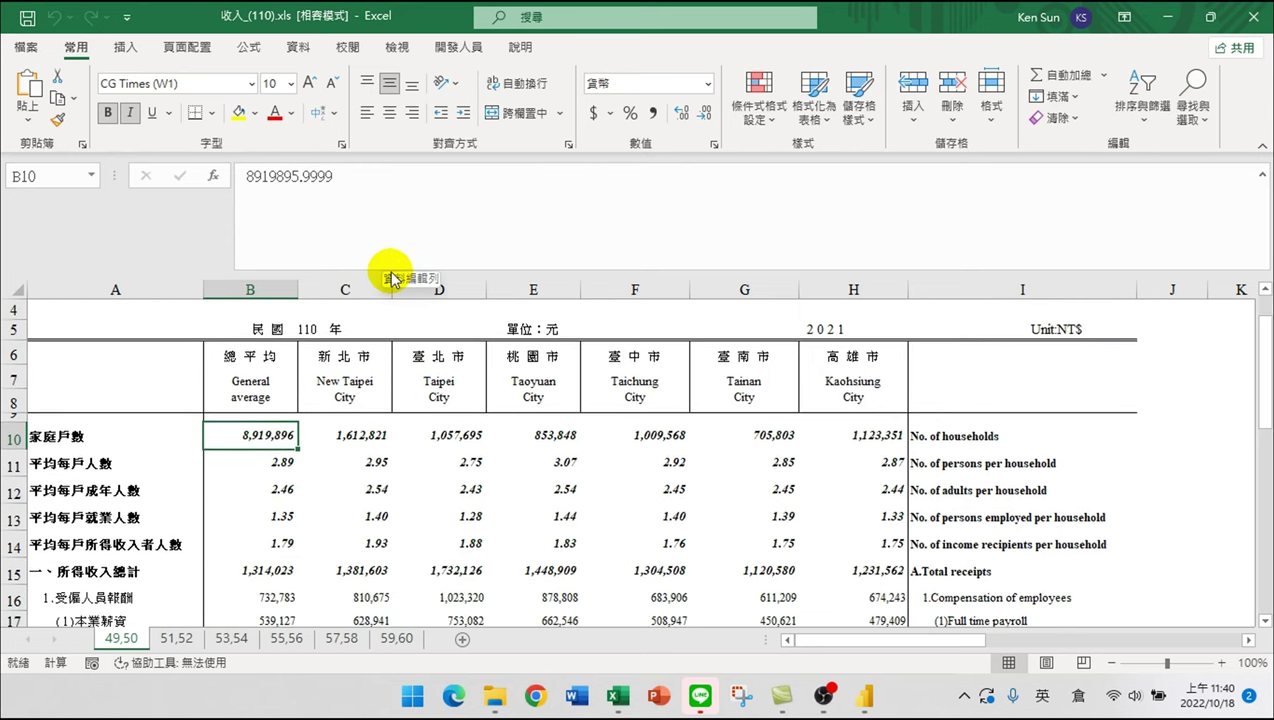
{"action": "left_click_drag", "start_coordinate": [386, 270], "coordinate": [378, 199]}
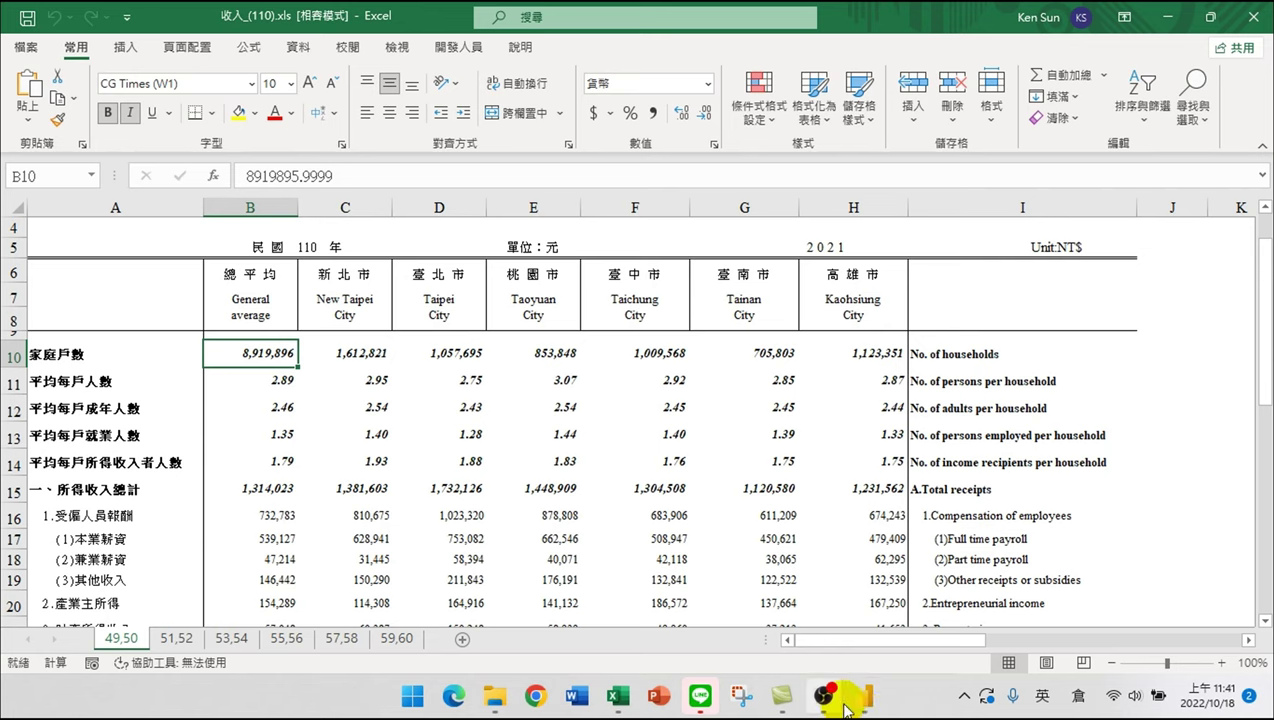
{"action": "mouse_move", "coordinate": [866, 690]}
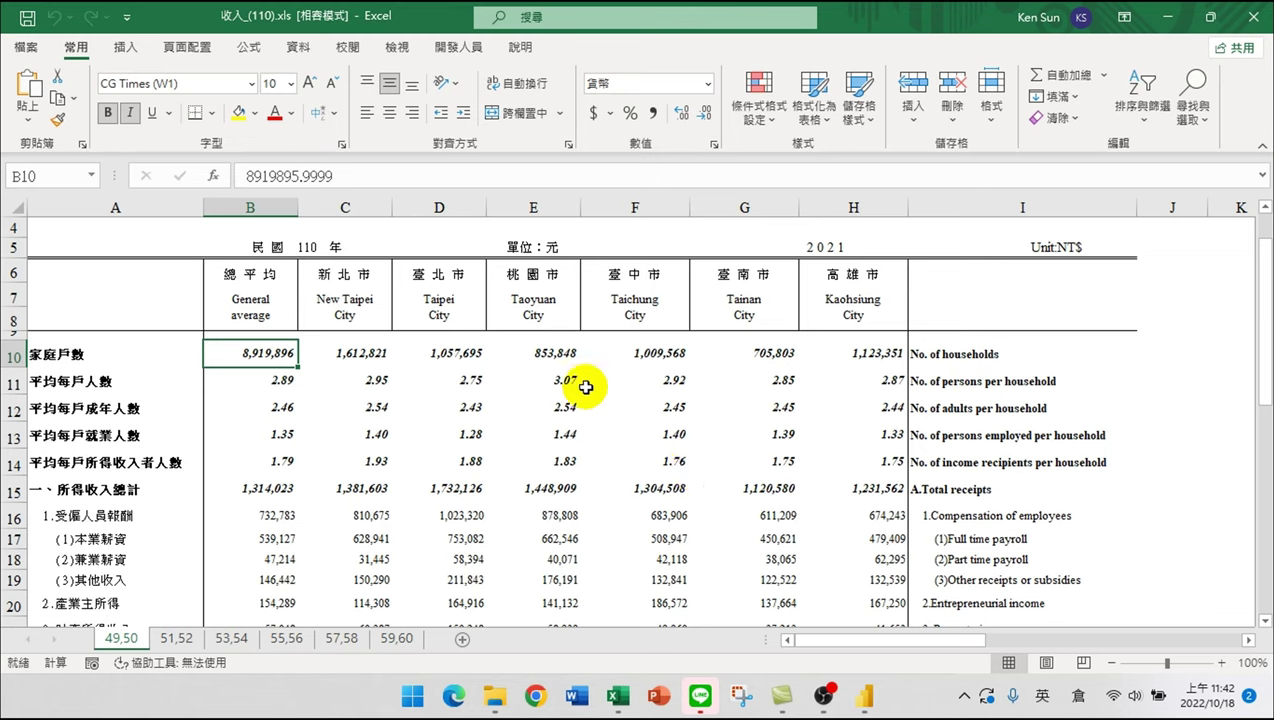
- Add a large clustered column chart of the sum of 值 by 區域別
{"action": "left_click", "coordinate": [862, 697]}
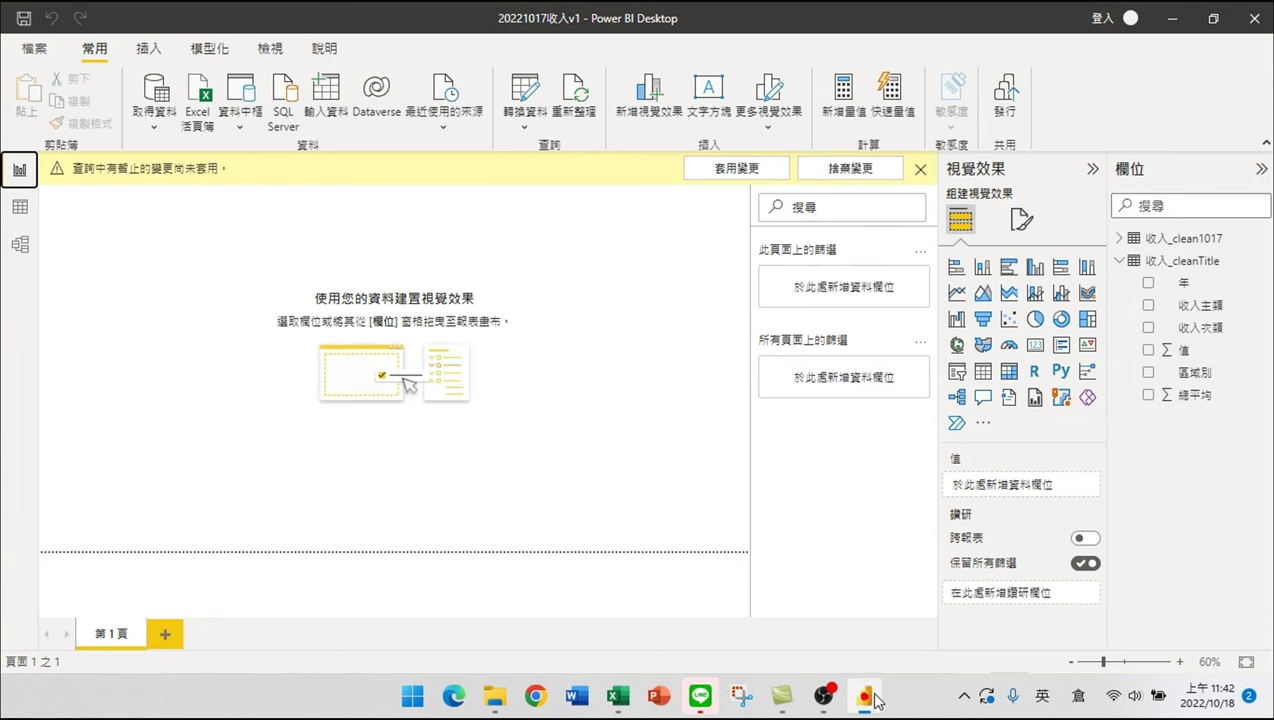
{"action": "left_click", "coordinate": [1036, 266]}
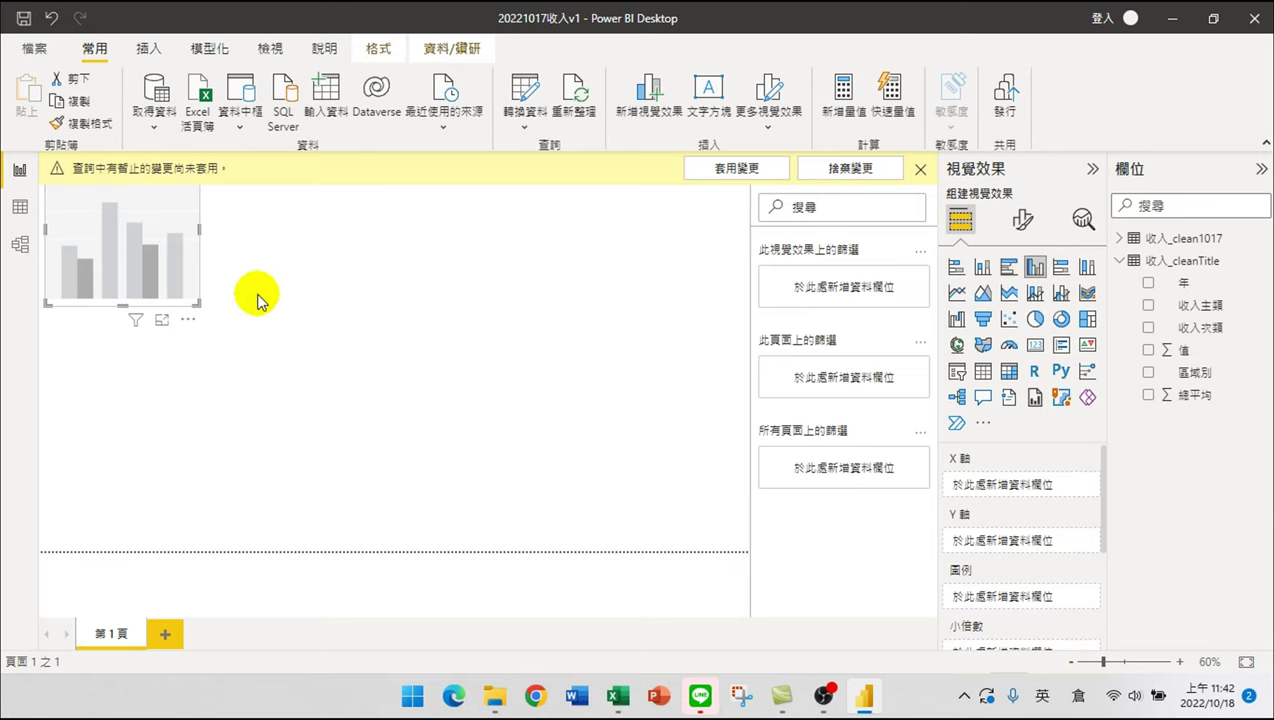
{"action": "left_click_drag", "start_coordinate": [199, 302], "coordinate": [465, 550]}
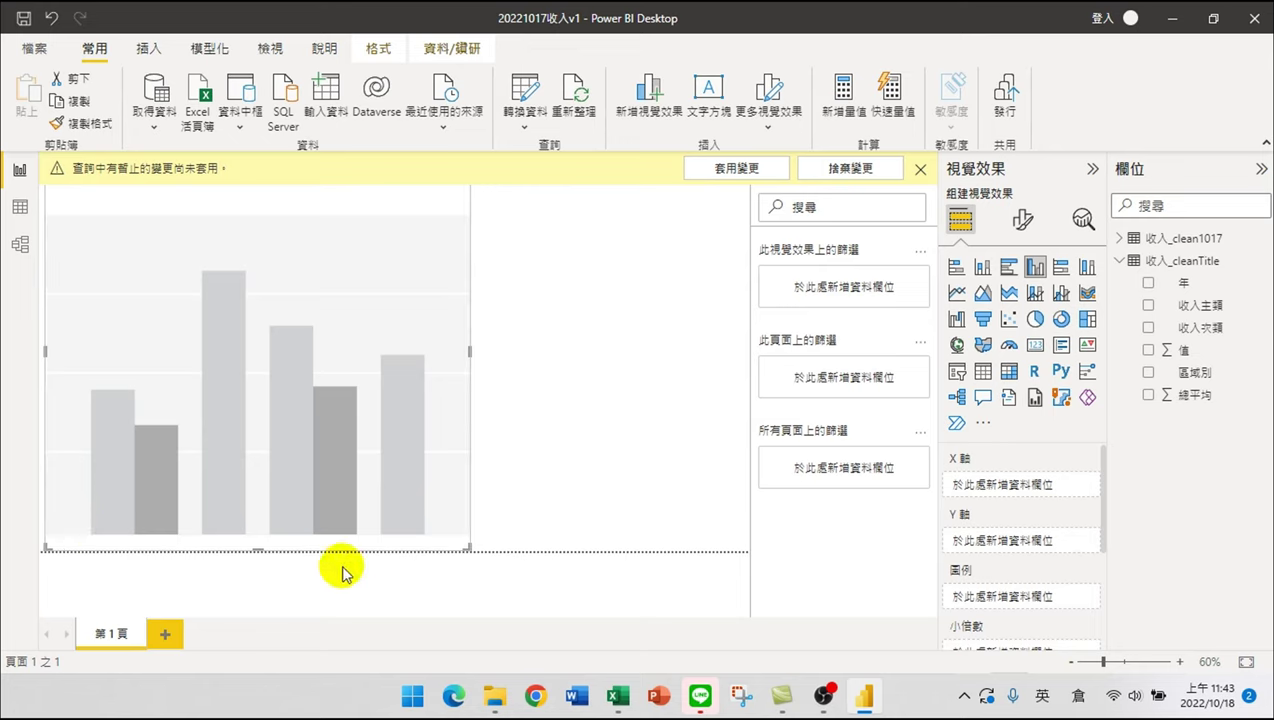
{"action": "left_click", "coordinate": [1151, 376]}
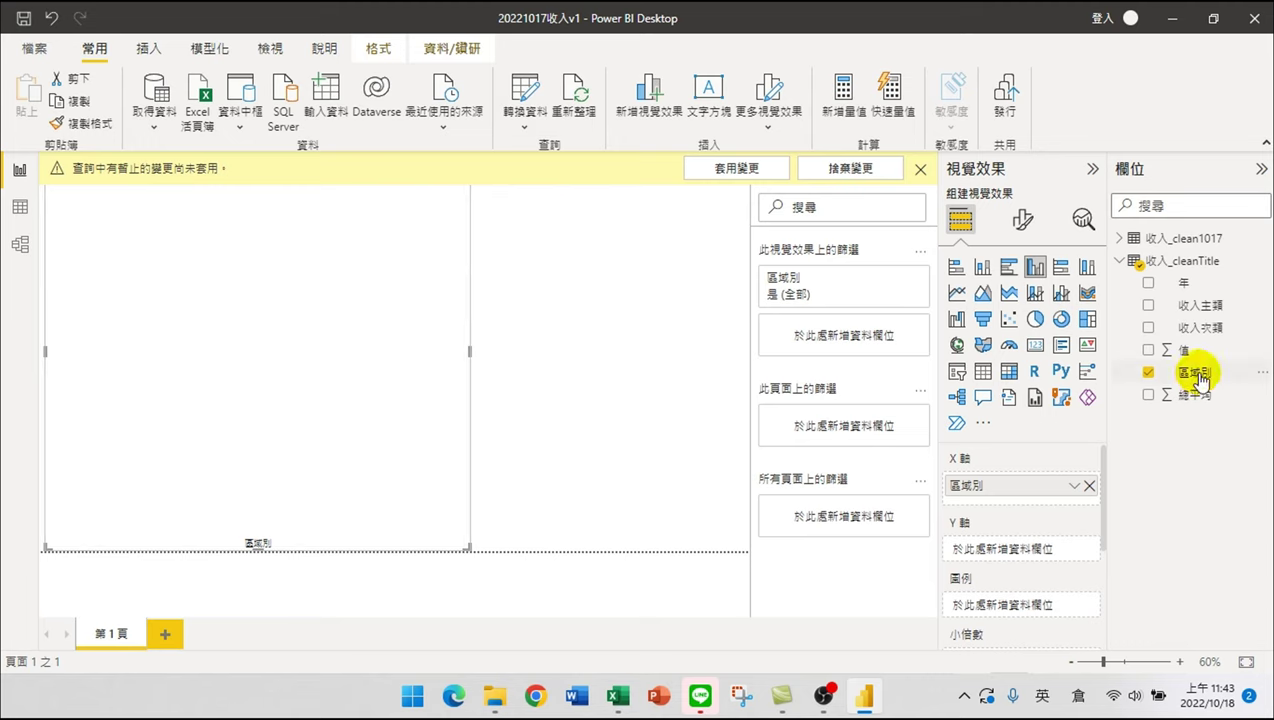
{"action": "left_click", "coordinate": [1149, 350]}
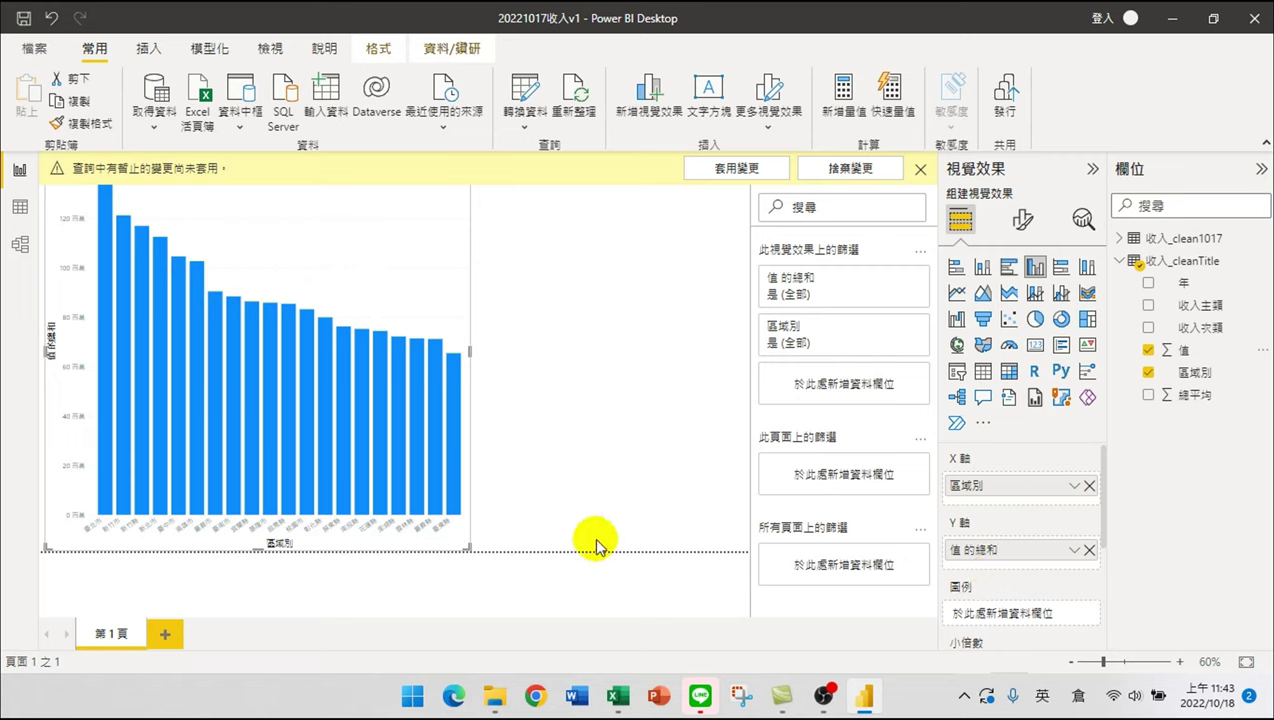
{"action": "left_click", "coordinate": [441, 384]}
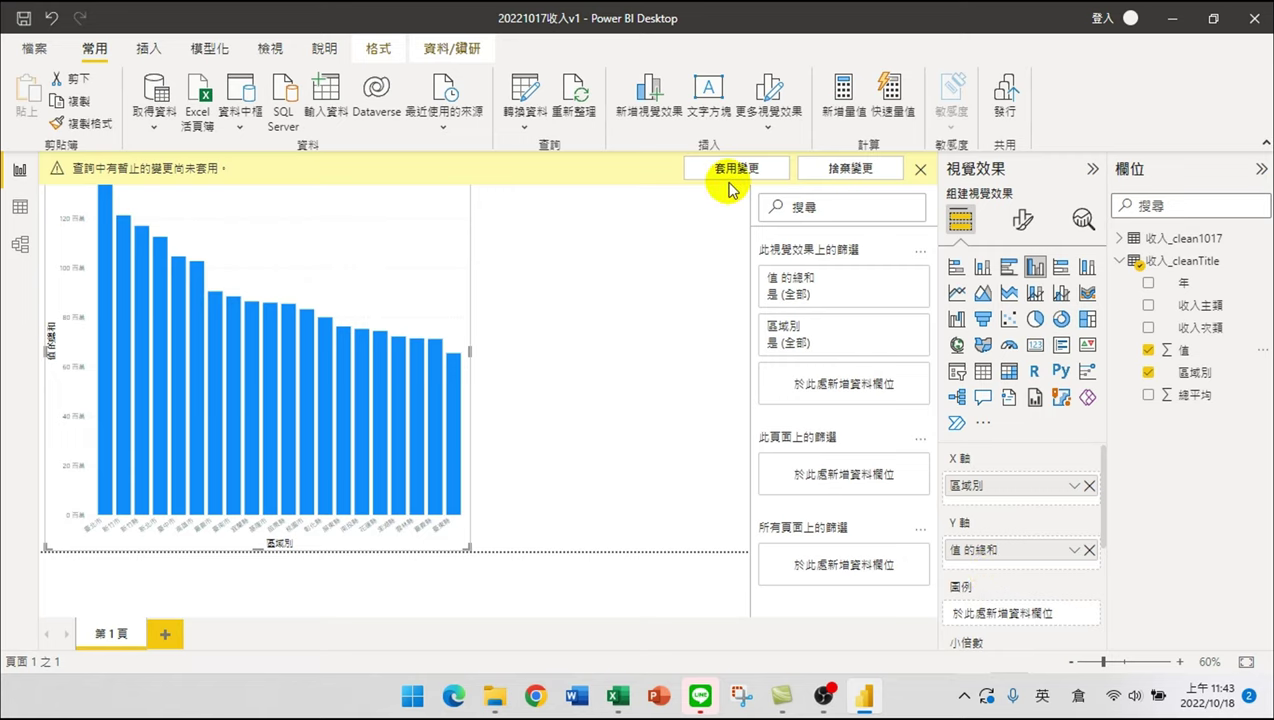
- Apply the pending query changes and check the chart, with 臺北市 highest near 138 million
{"action": "left_click", "coordinate": [920, 172]}
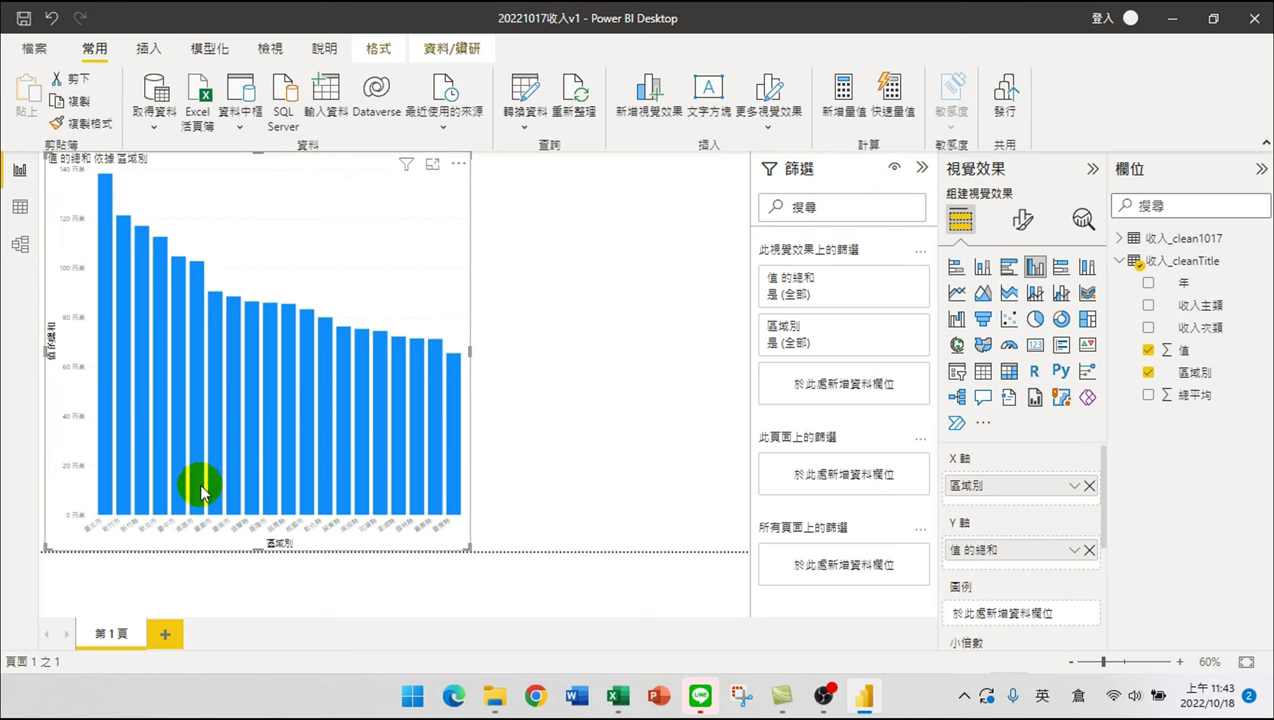
{"action": "mouse_move", "coordinate": [104, 290]}
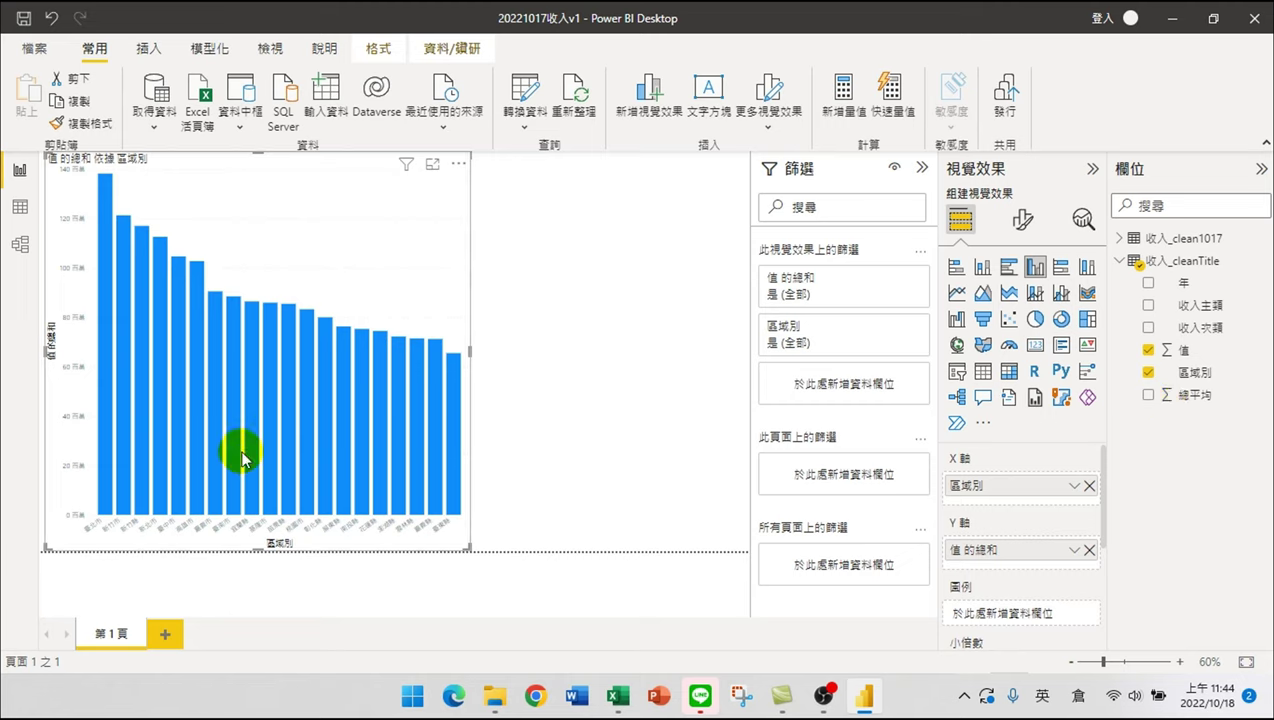
{"action": "mouse_move", "coordinate": [415, 376]}
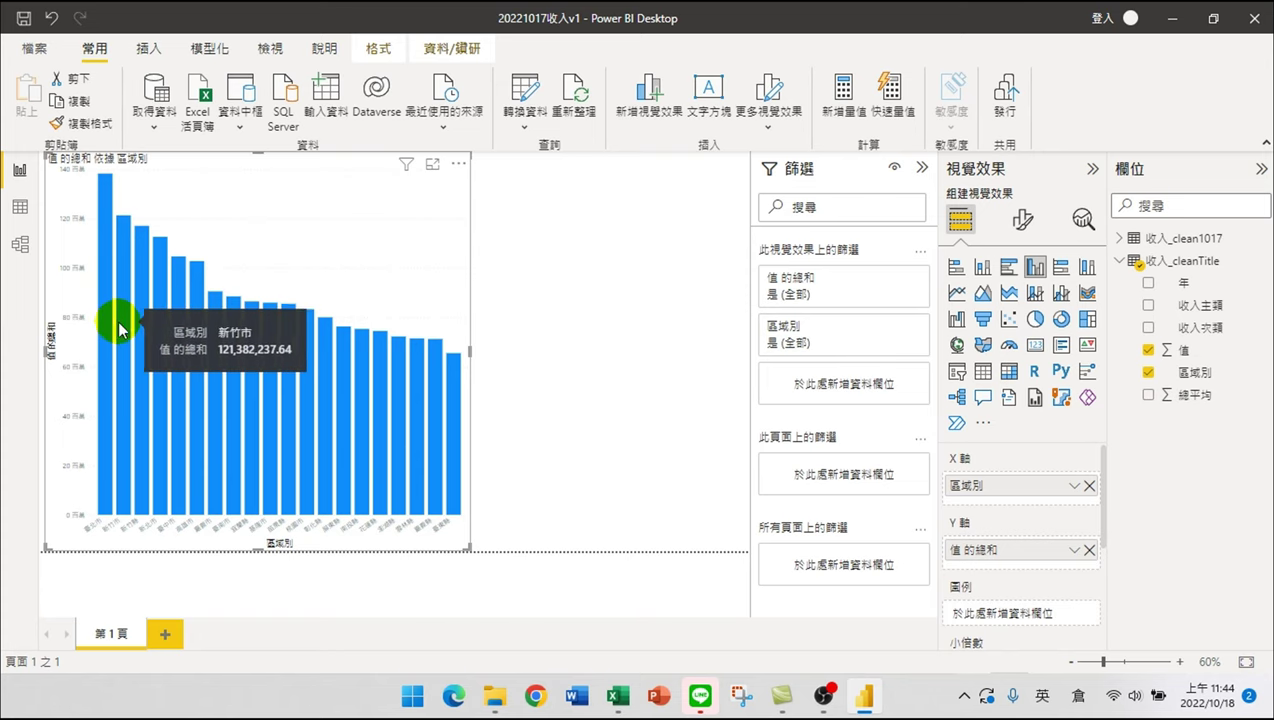
{"action": "mouse_move", "coordinate": [104, 316]}
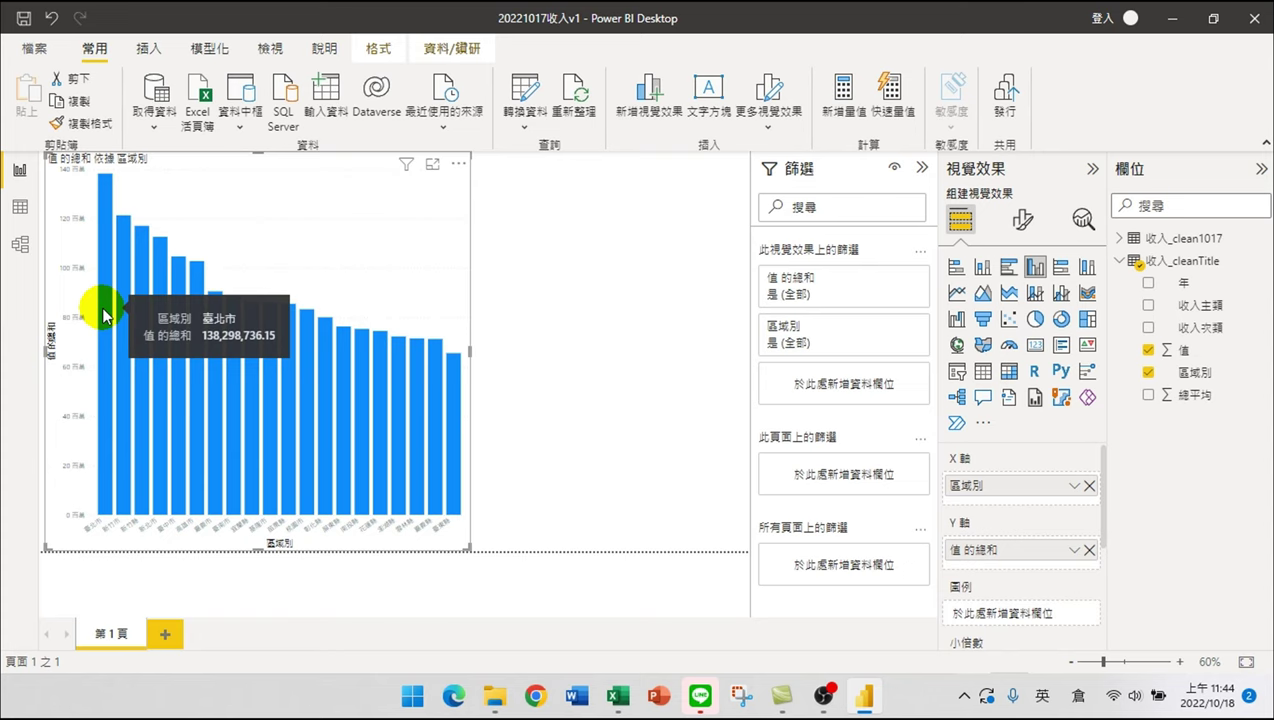
{"action": "left_click", "coordinate": [516, 228]}
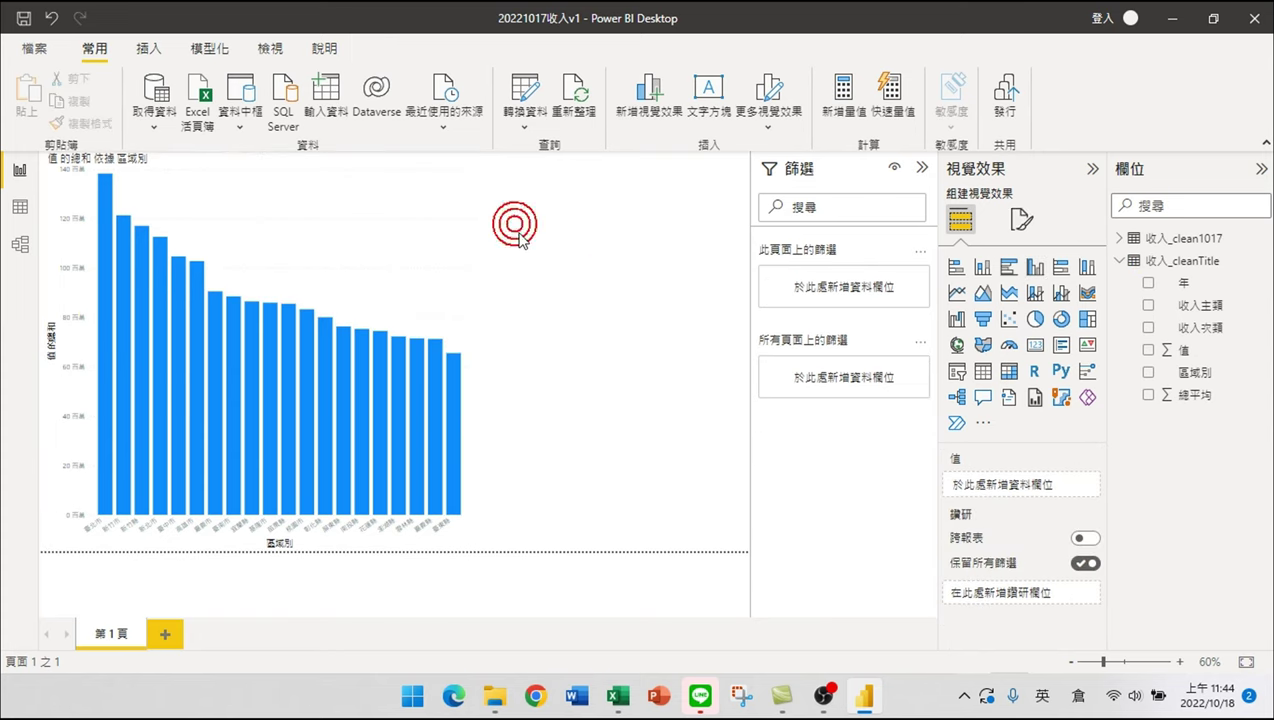
{"action": "left_click", "coordinate": [427, 222]}
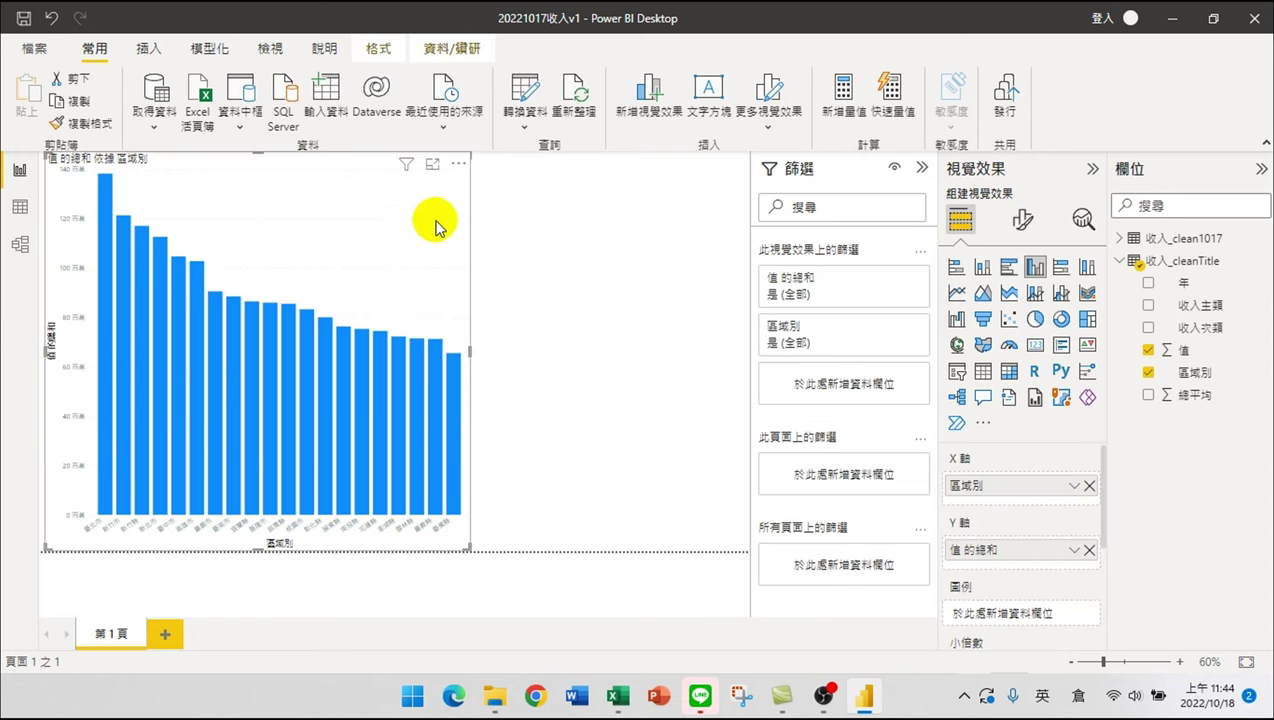
- Delete the chart and rebuild a narrower clustered column chart of sum of 值 by 區域別
{"action": "key", "text": "Delete"}
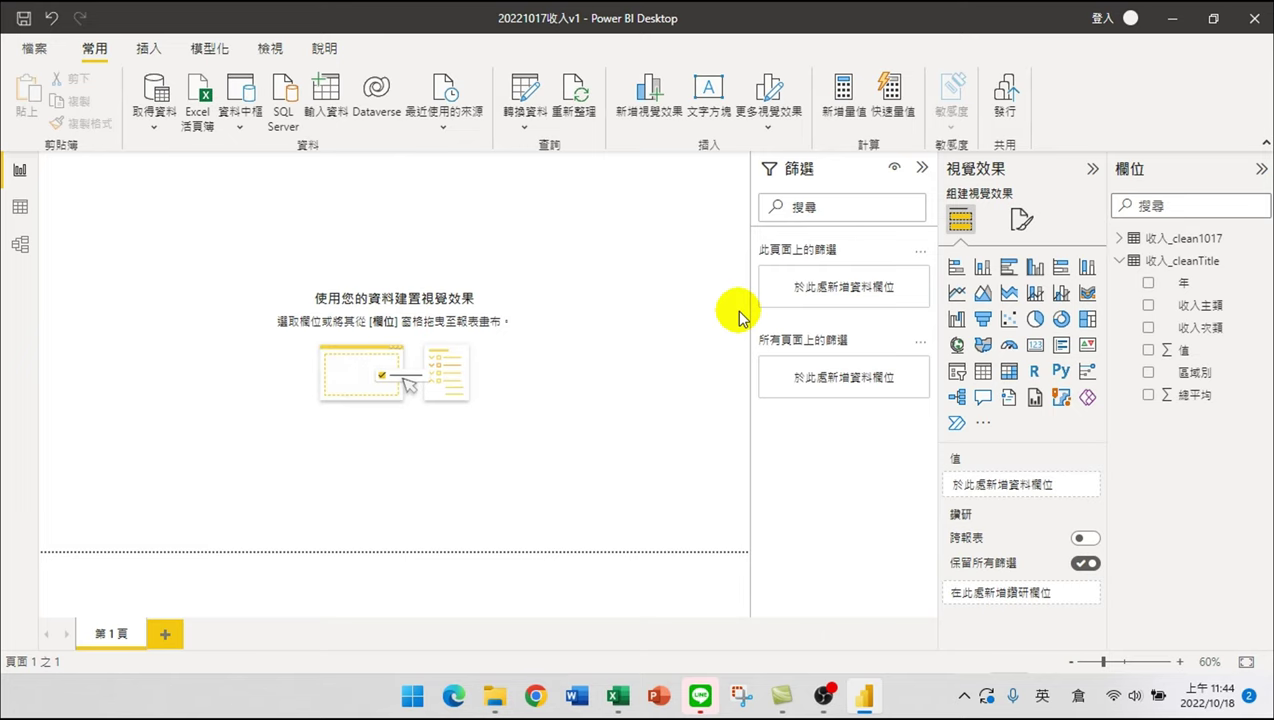
{"action": "left_click", "coordinate": [1034, 268]}
{"action": "left_click_drag", "start_coordinate": [199, 304], "coordinate": [412, 549]}
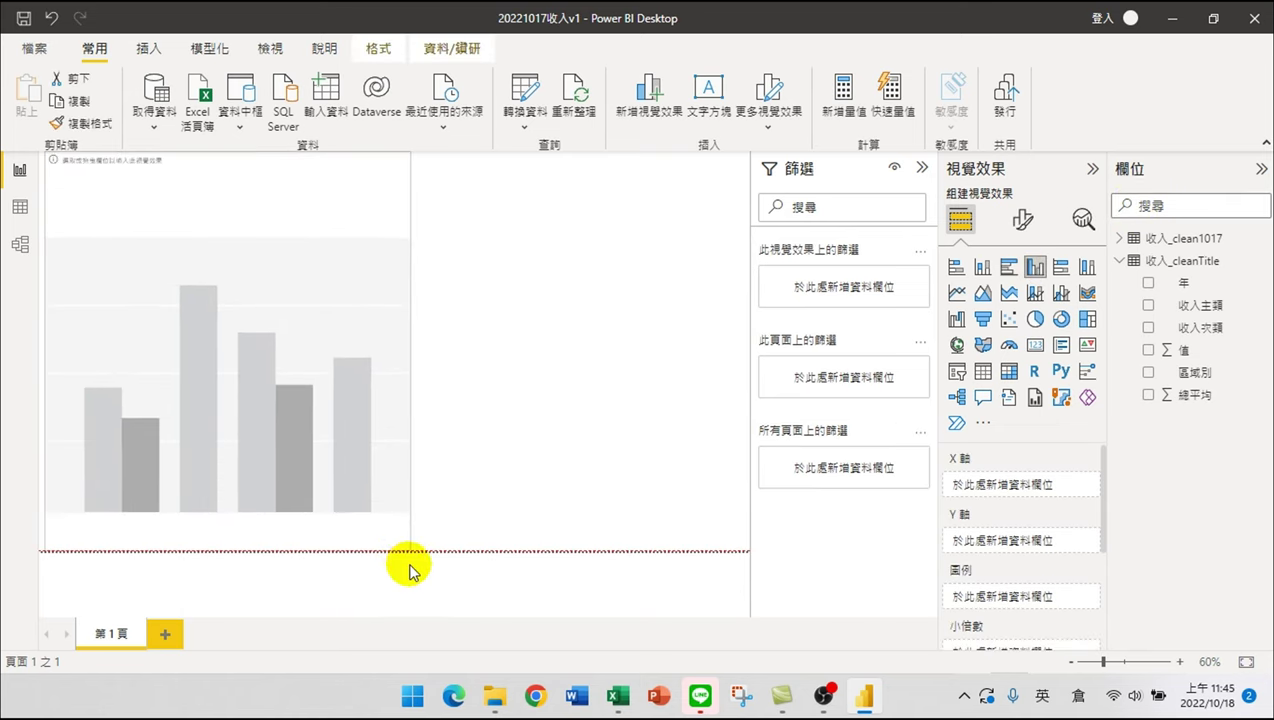
{"action": "left_click", "coordinate": [1148, 373]}
{"action": "left_click", "coordinate": [1148, 350]}
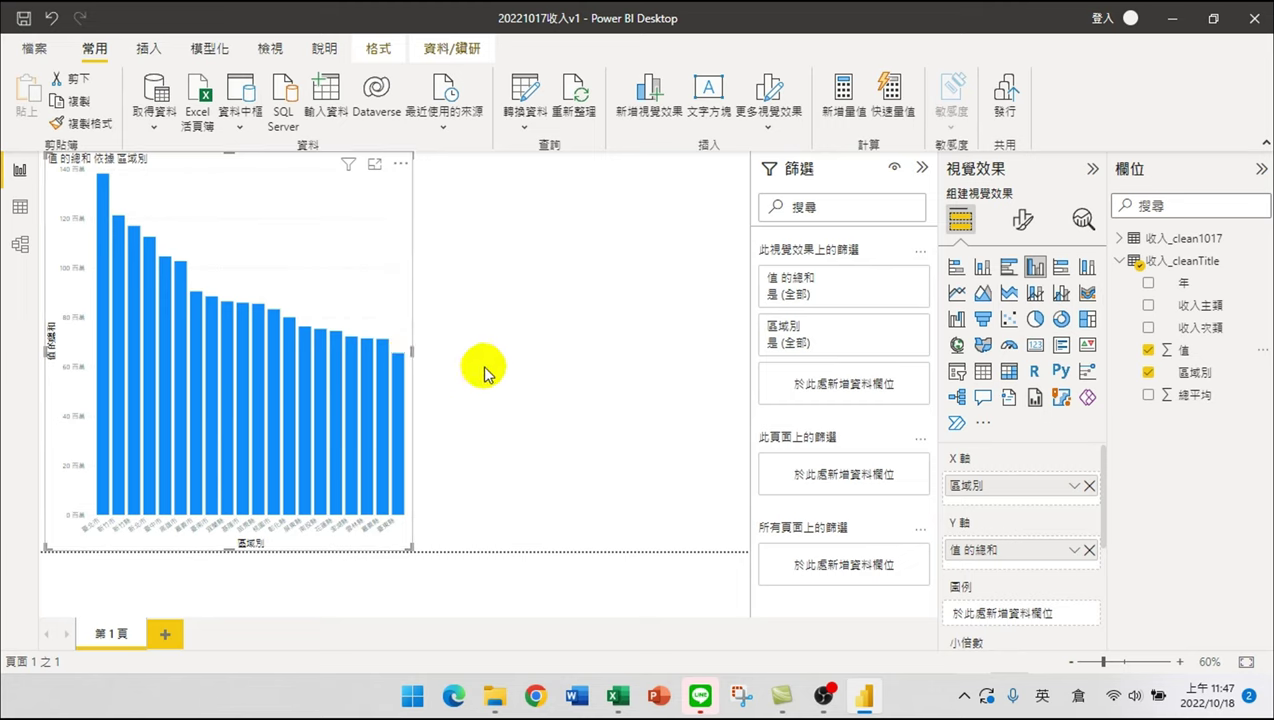
{"action": "mouse_move", "coordinate": [103, 295]}
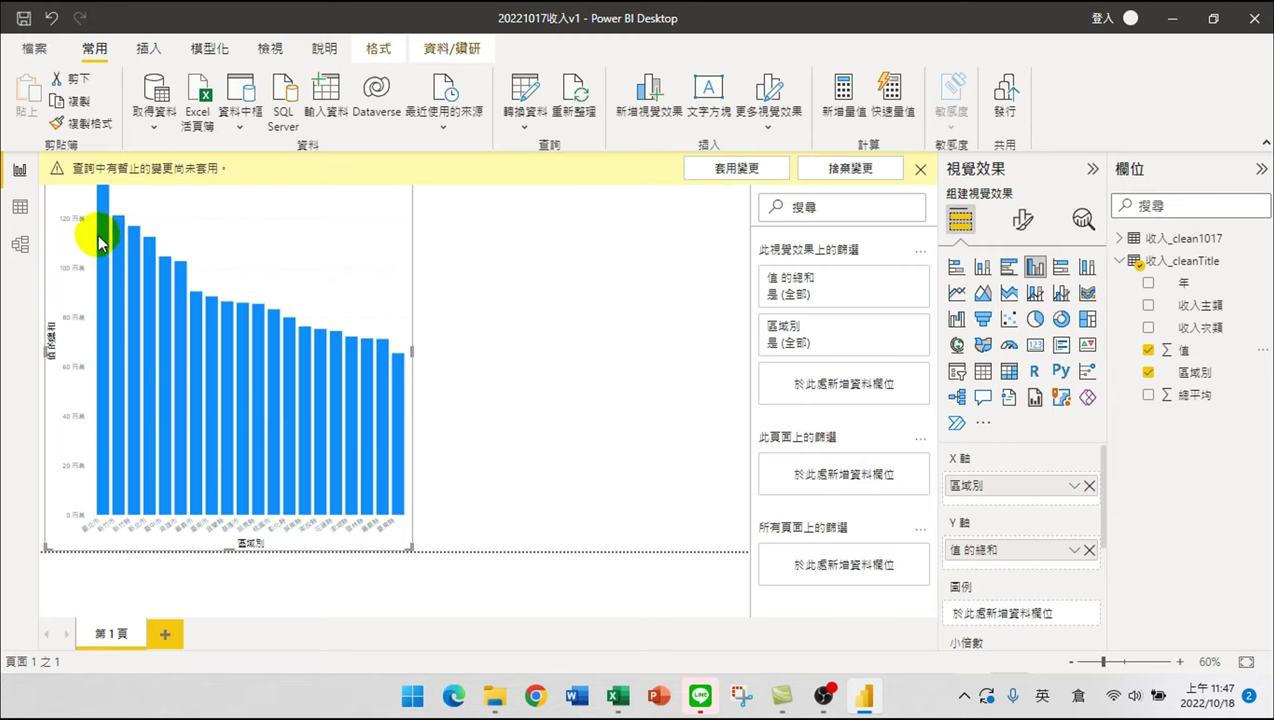
{"action": "mouse_move", "coordinate": [104, 249]}
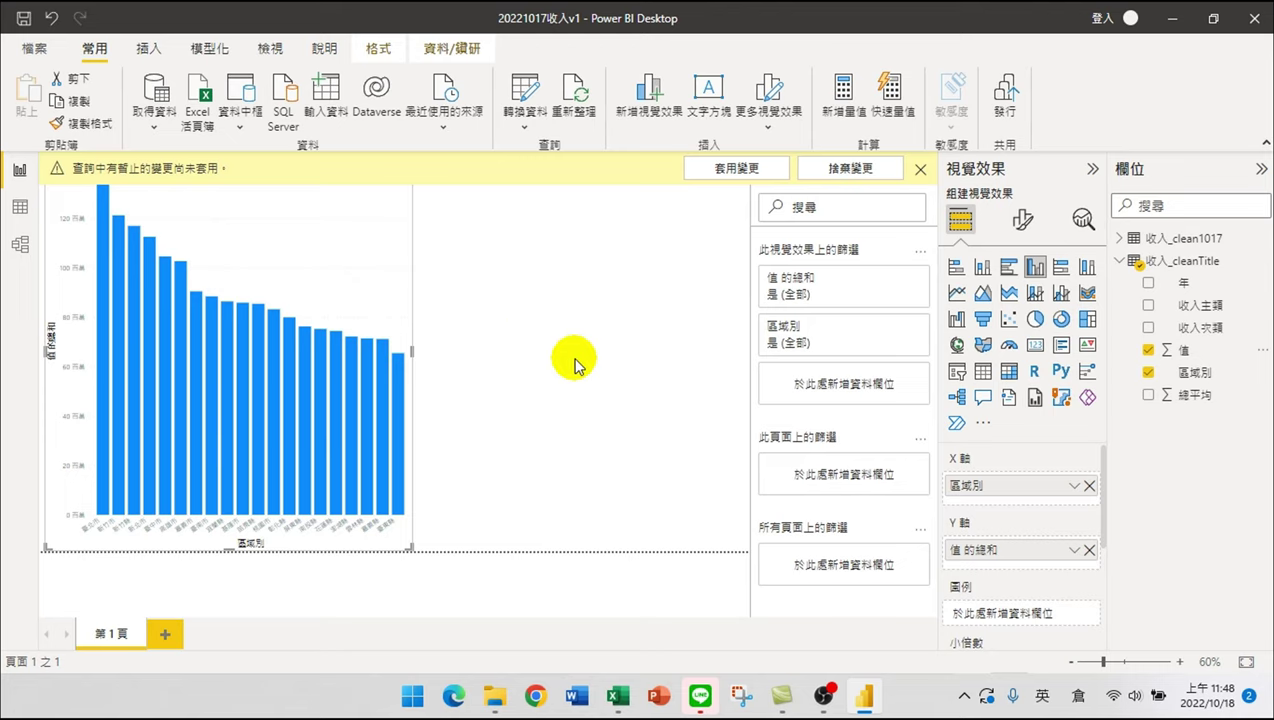
{"action": "left_click", "coordinate": [193, 381]}
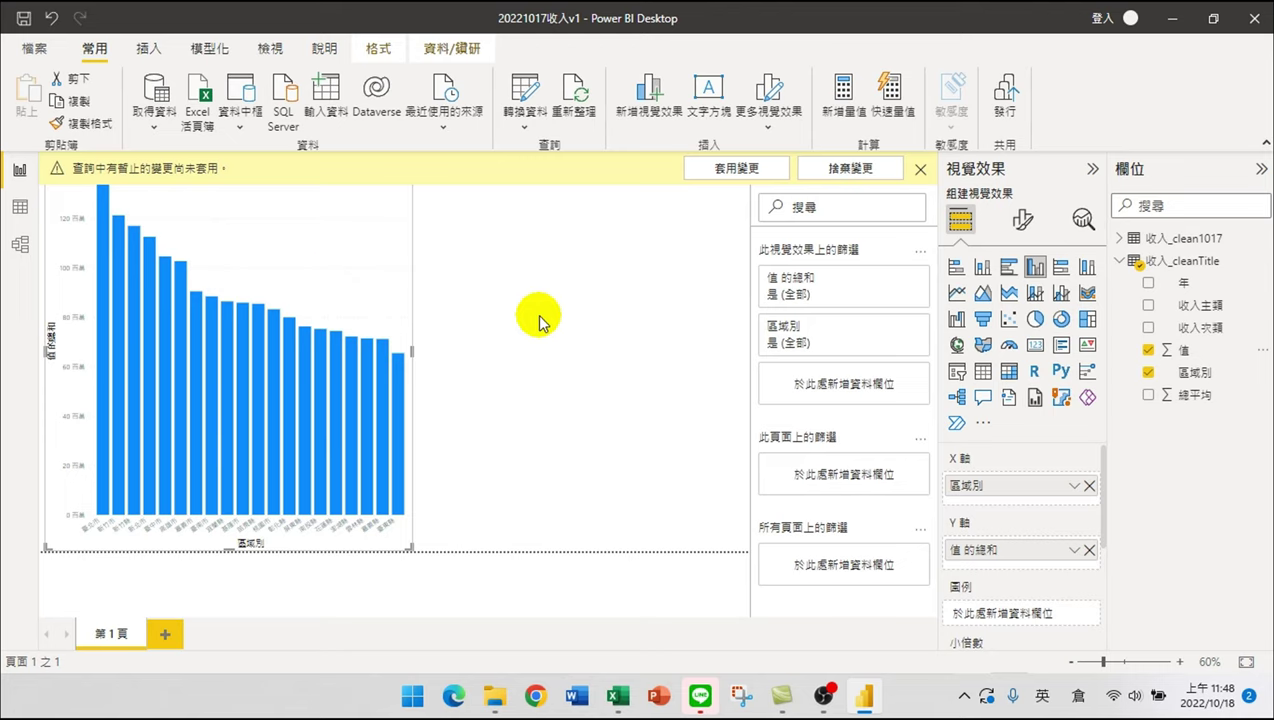
{"action": "left_click", "coordinate": [680, 268]}
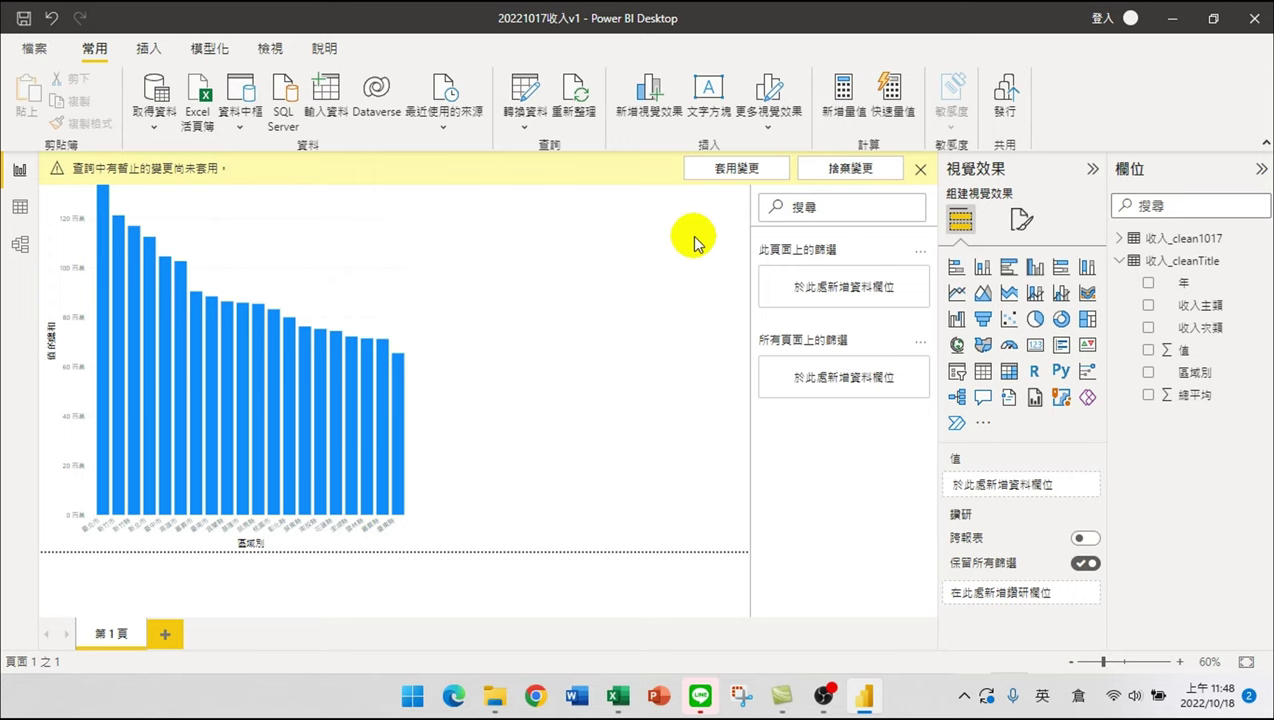
{"action": "left_click", "coordinate": [691, 239]}
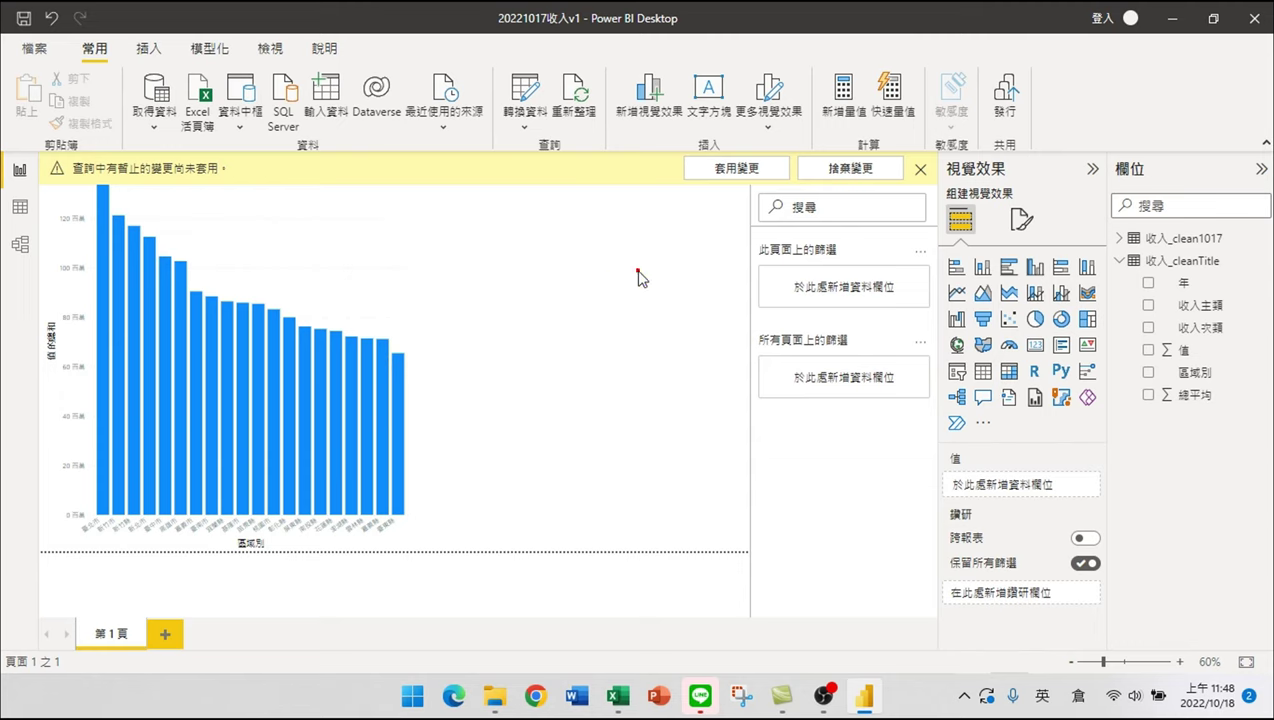
{"action": "left_click", "coordinate": [274, 256]}
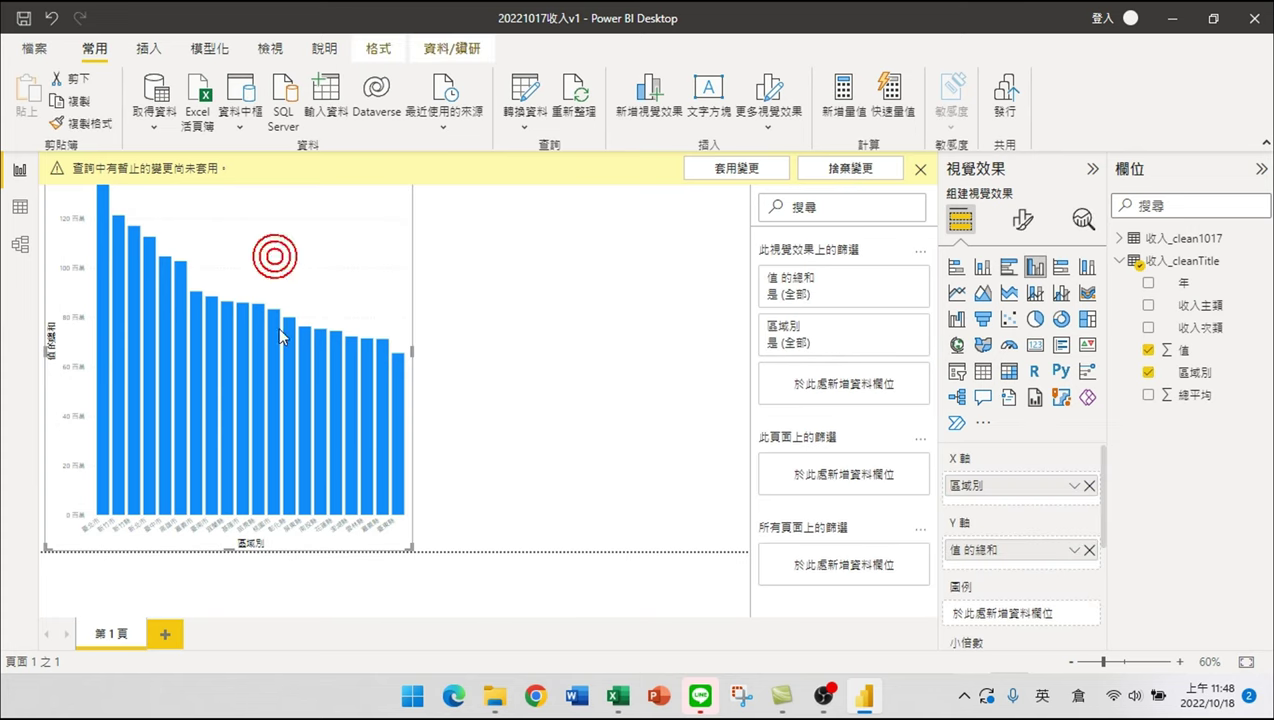
{"action": "left_click", "coordinate": [956, 371]}
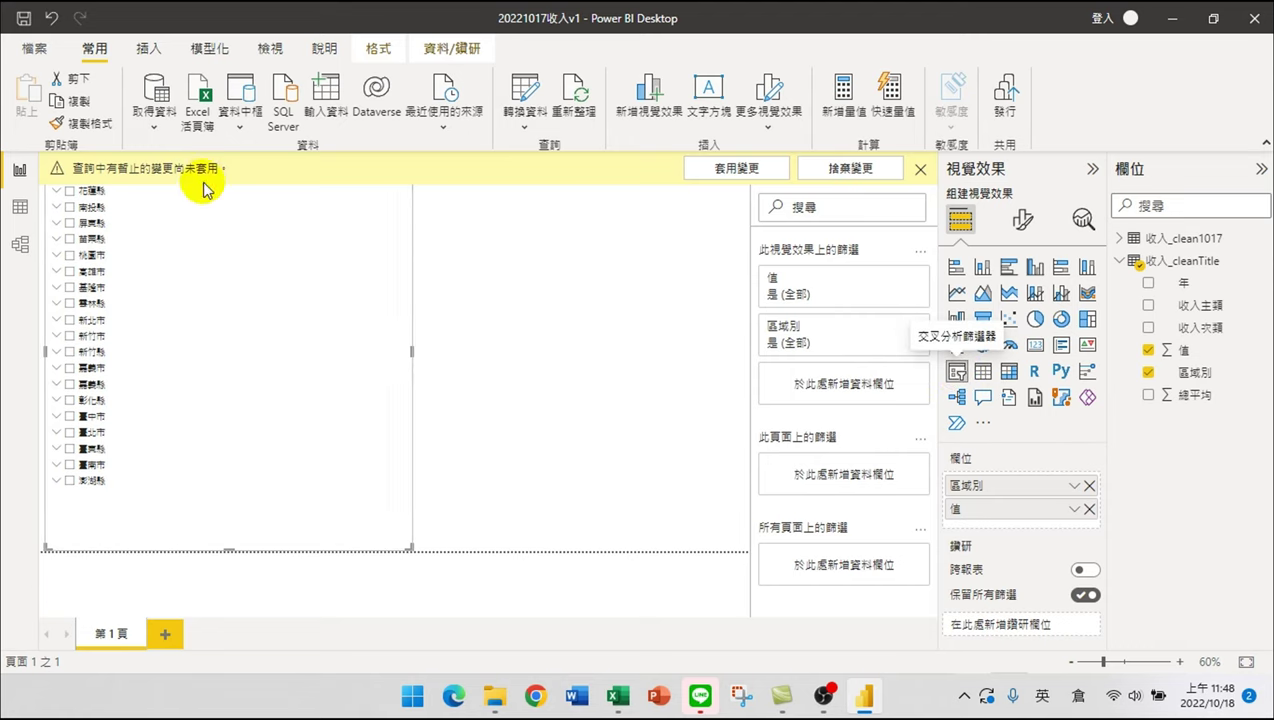
{"action": "left_click", "coordinate": [55, 19]}
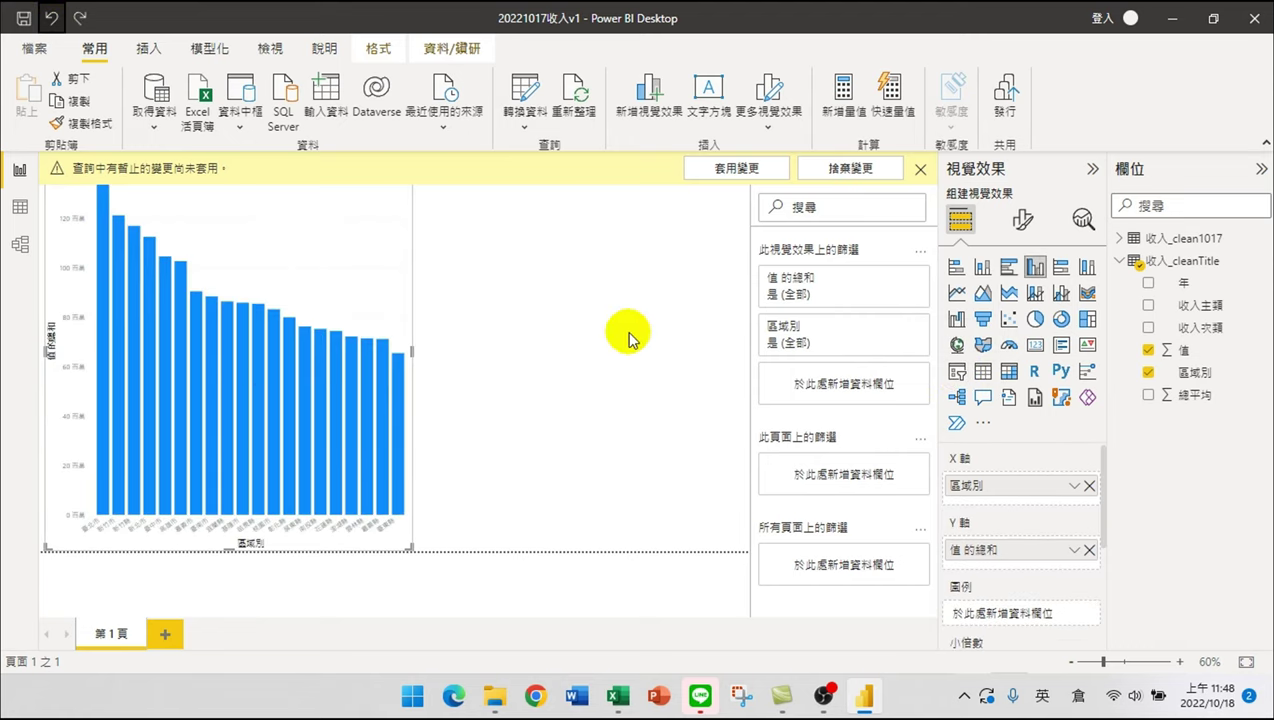
{"action": "left_click", "coordinate": [648, 280]}
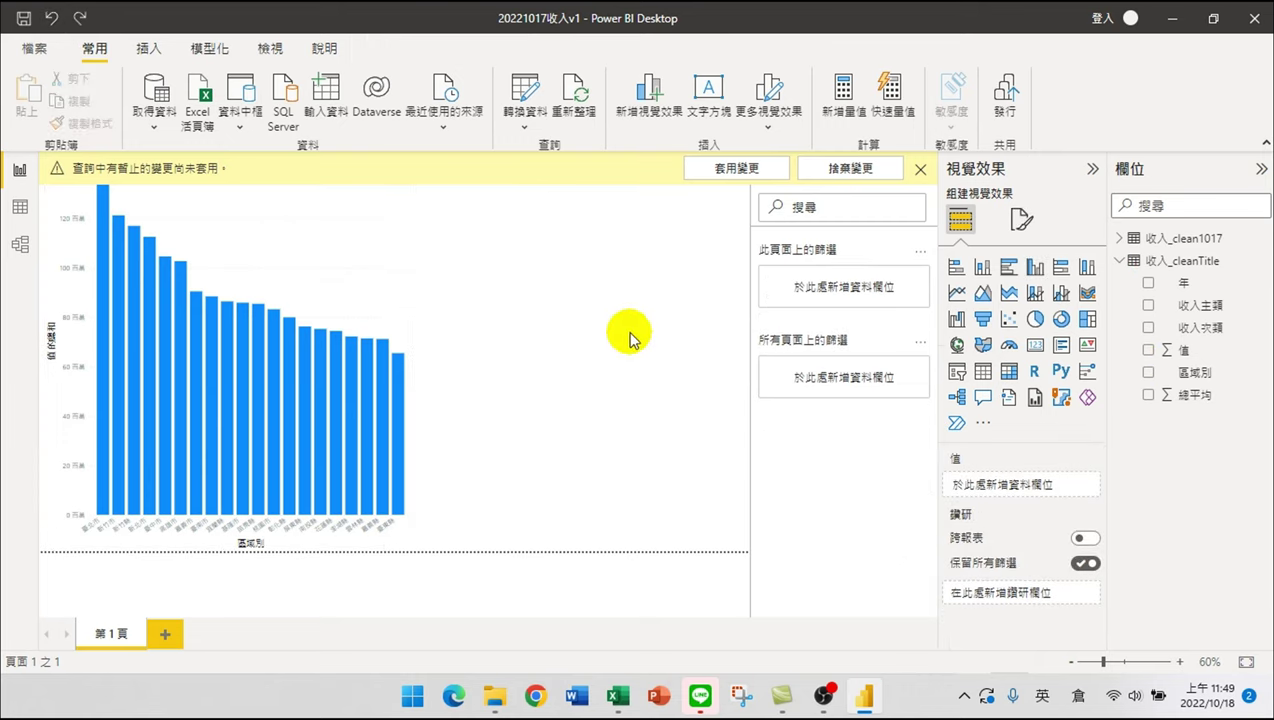
- Add a 收入主類 slicer and resize it to show the full category list
{"action": "left_click", "coordinate": [957, 373]}
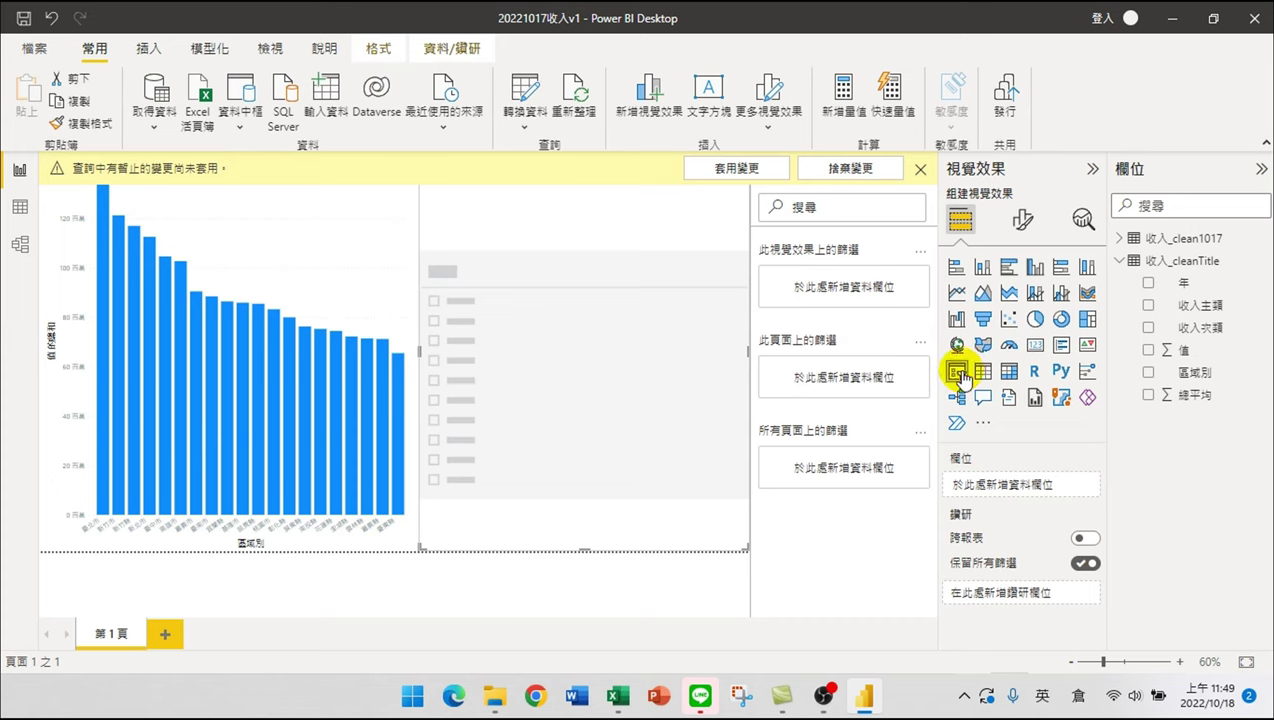
{"action": "left_click", "coordinate": [1149, 305]}
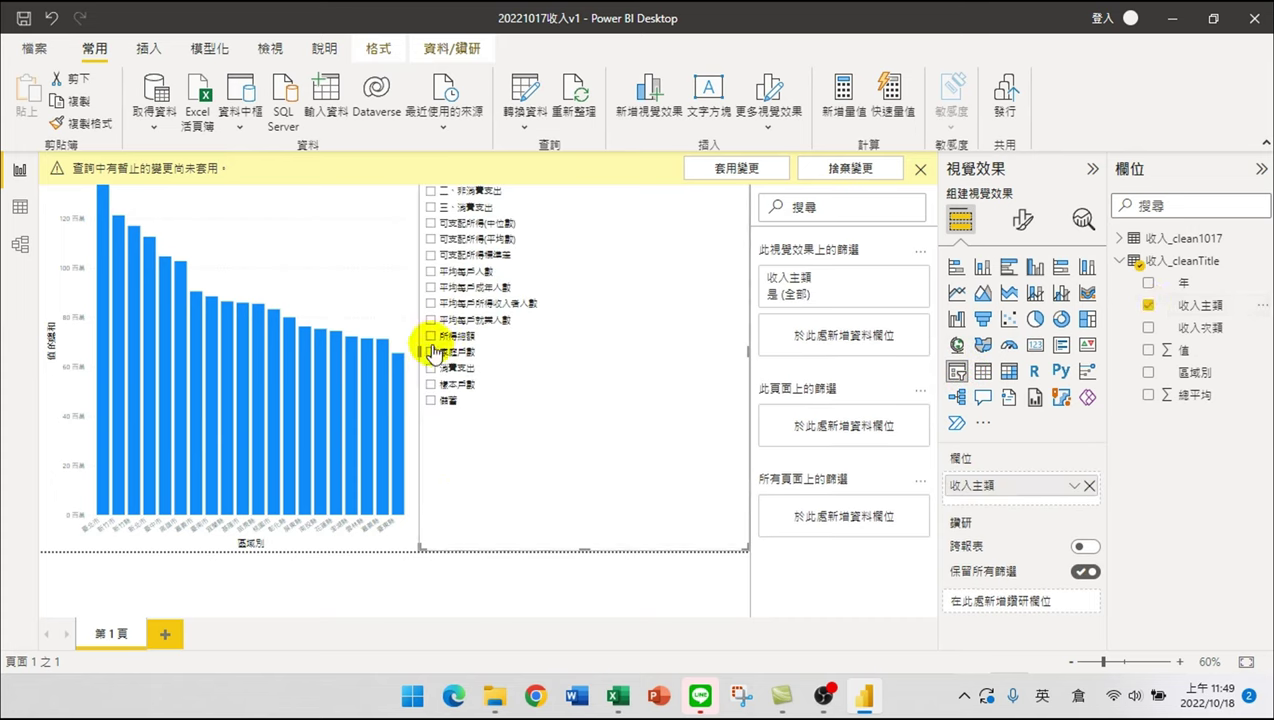
{"action": "left_click_drag", "start_coordinate": [424, 348], "coordinate": [588, 385]}
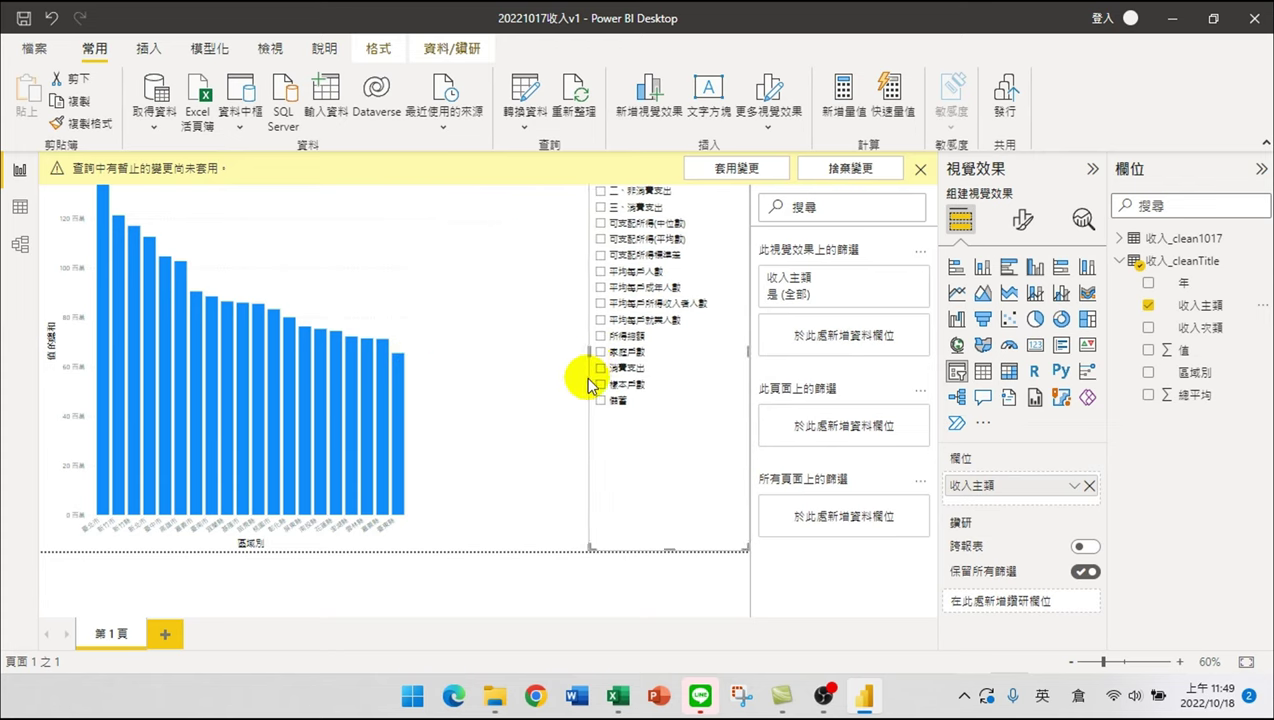
{"action": "left_click_drag", "start_coordinate": [668, 548], "coordinate": [665, 422]}
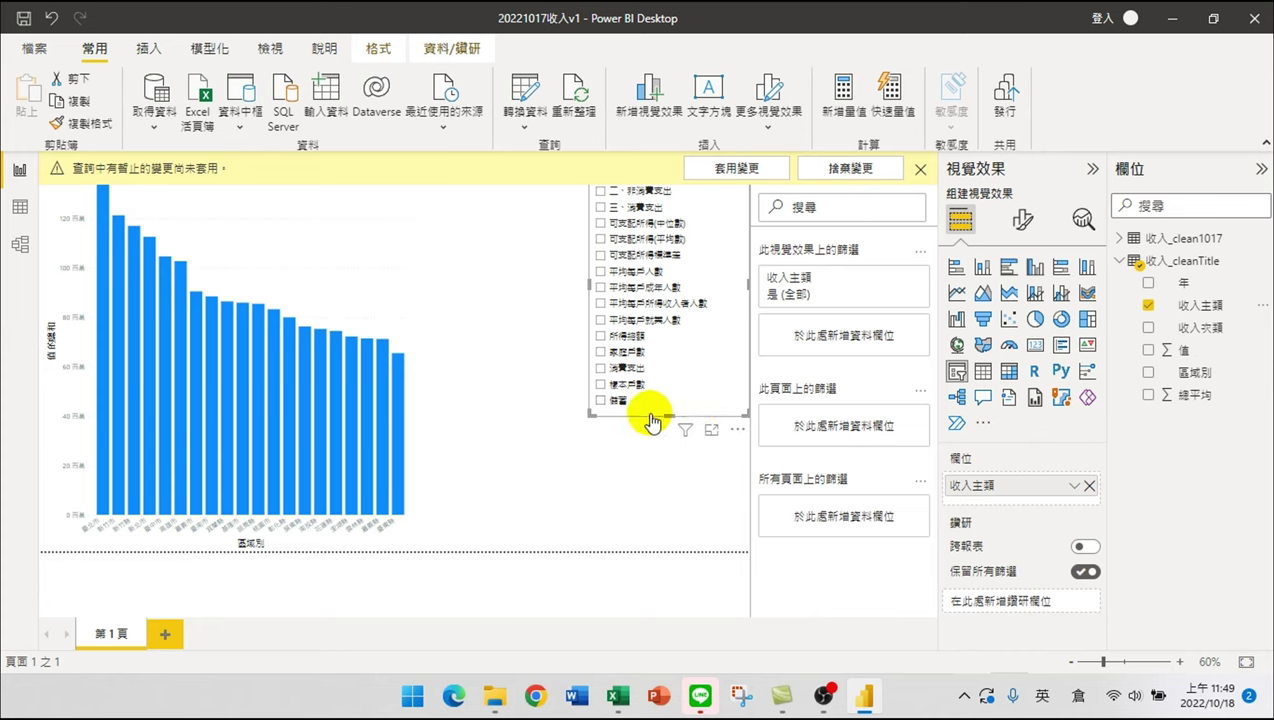
{"action": "left_click_drag", "start_coordinate": [651, 418], "coordinate": [651, 472]}
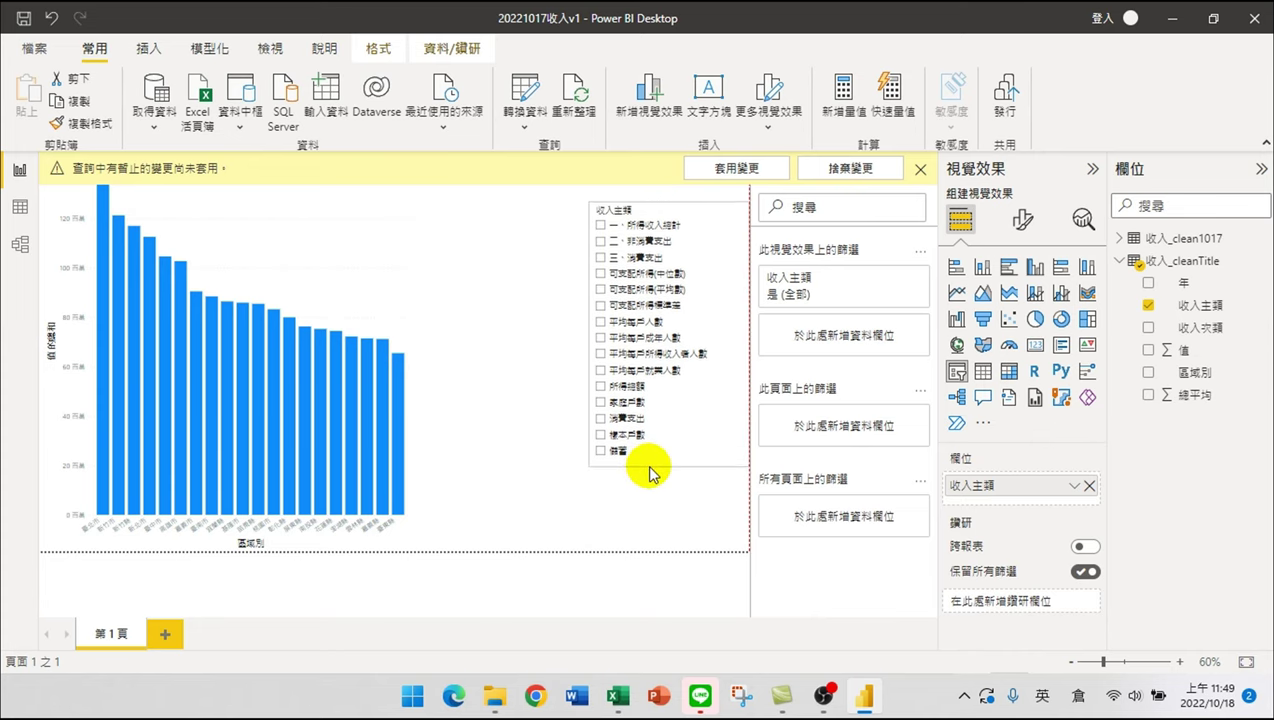
- Filter the chart to 一、所得收入總計, then 三、消費支出, and remove the slicer
{"action": "left_click", "coordinate": [602, 225]}
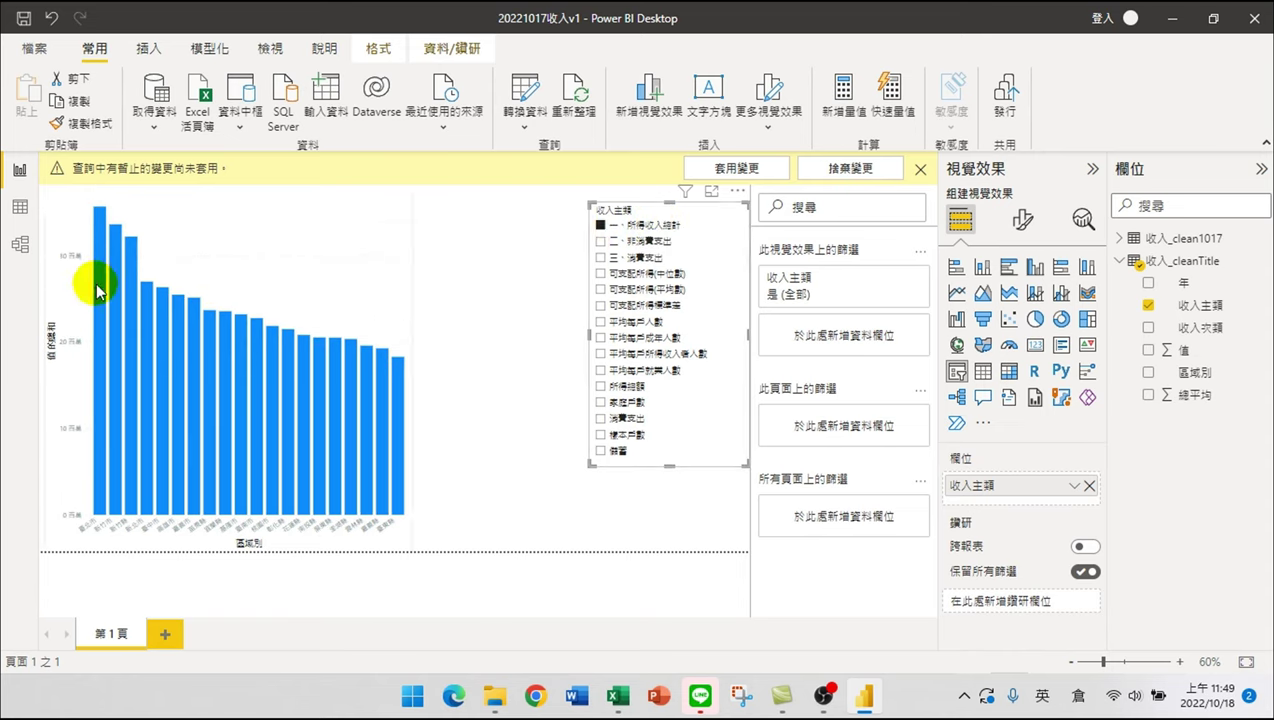
{"action": "mouse_move", "coordinate": [97, 291]}
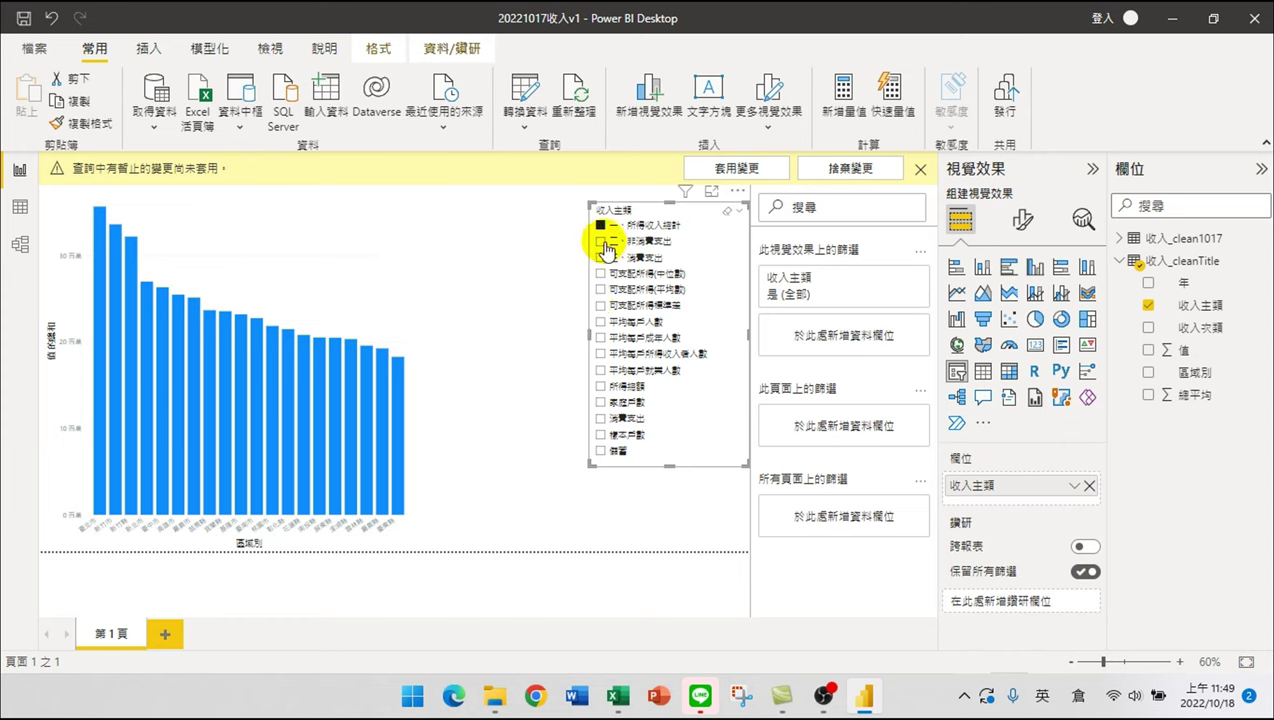
{"action": "left_click", "coordinate": [603, 258]}
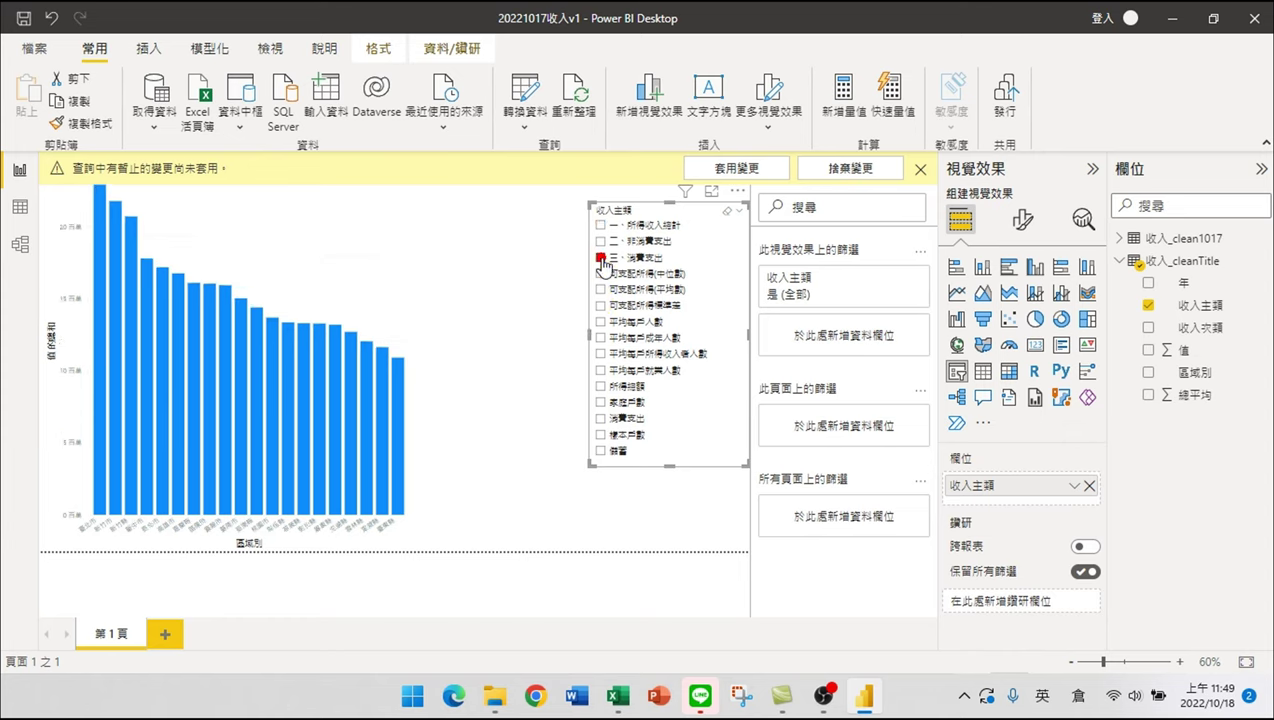
{"action": "mouse_move", "coordinate": [103, 315]}
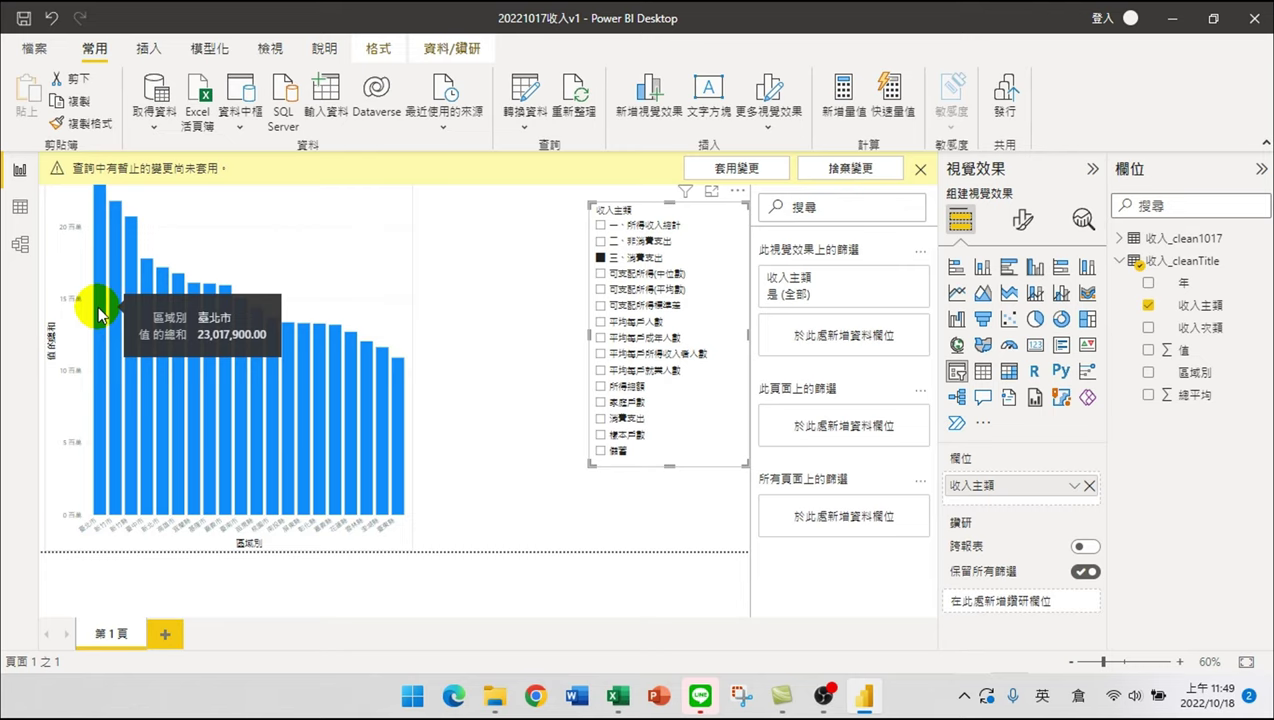
{"action": "mouse_move", "coordinate": [237, 334]}
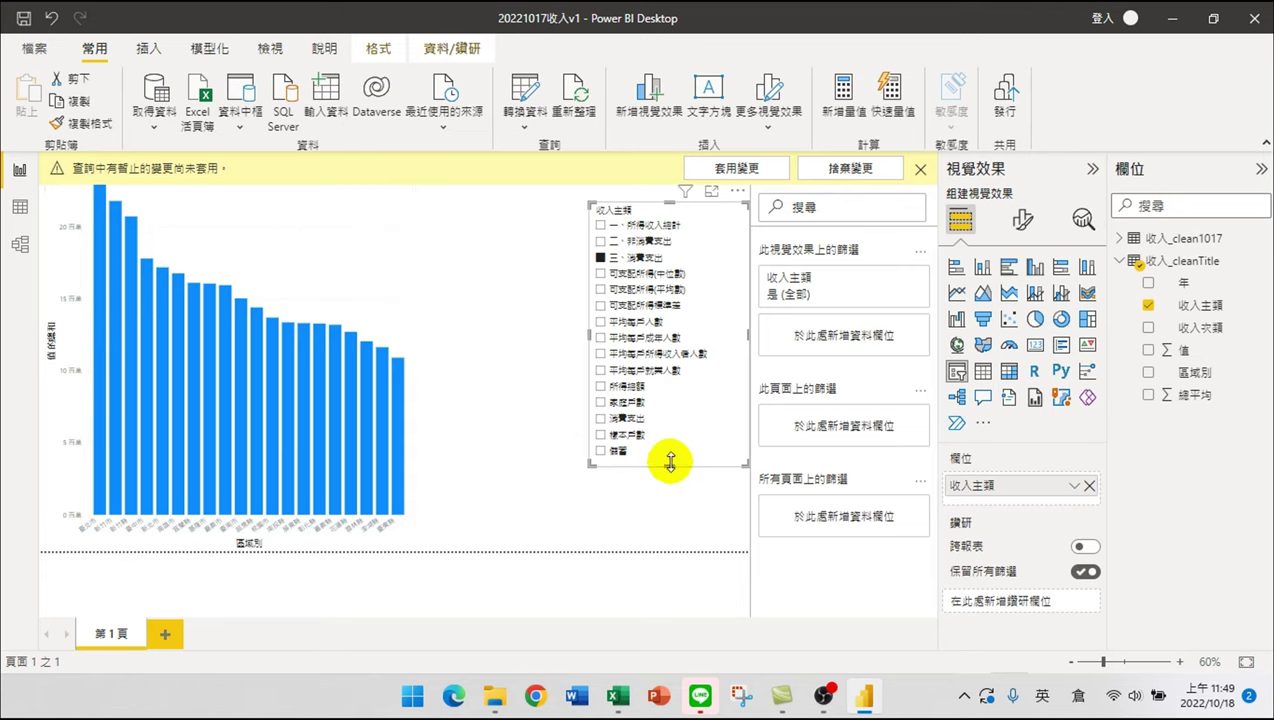
{"action": "left_click", "coordinate": [737, 191]}
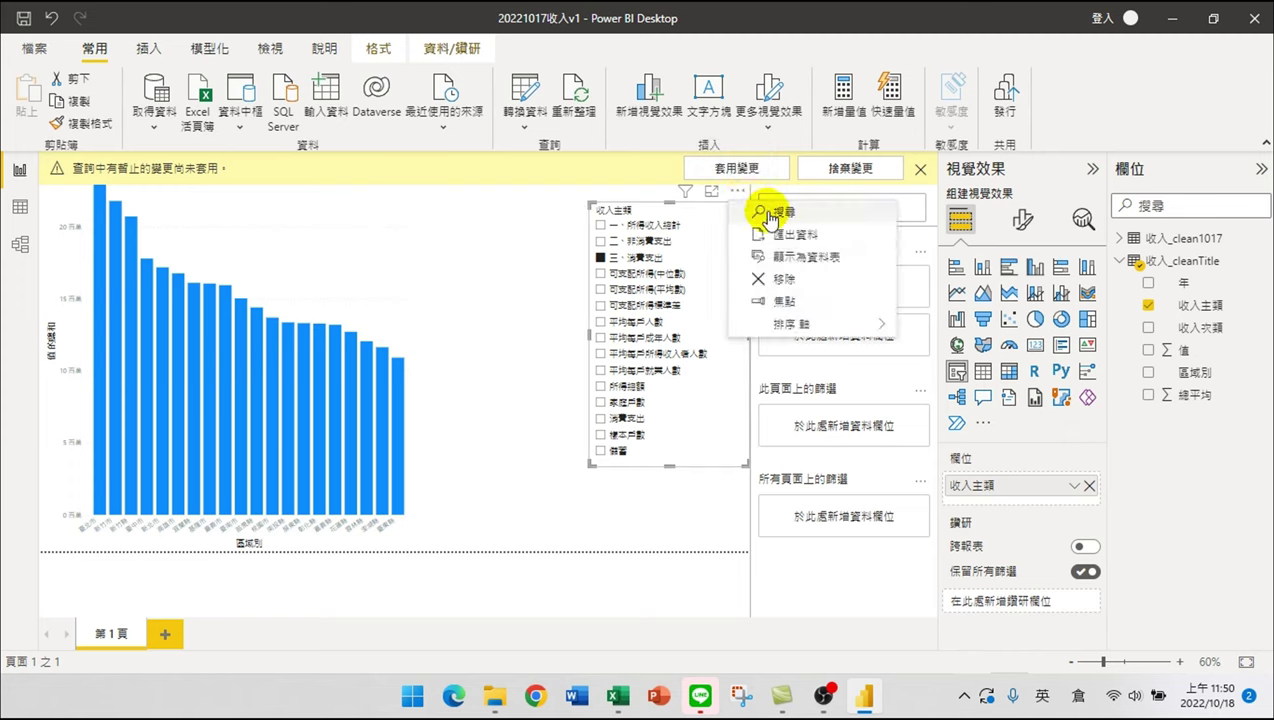
{"action": "left_click", "coordinate": [782, 279]}
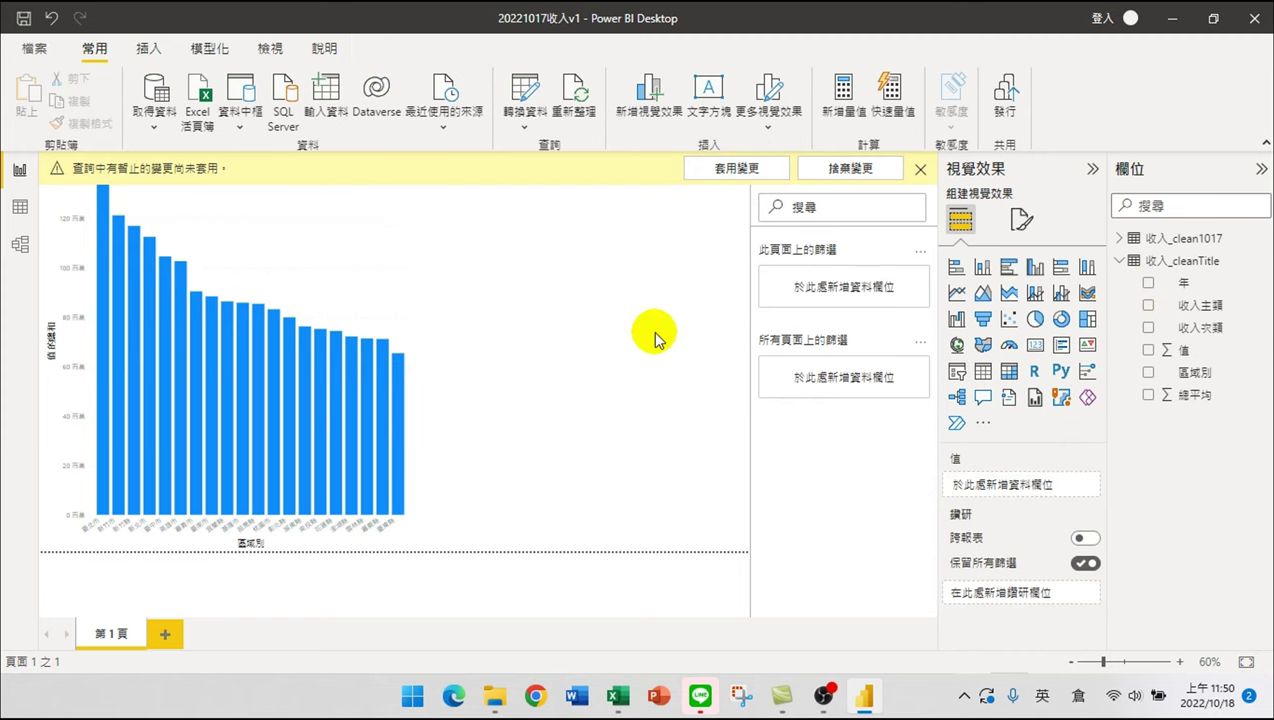
- Add a 收入主類 slicer and narrow and shorten it beside the chart
{"action": "left_click", "coordinate": [958, 372]}
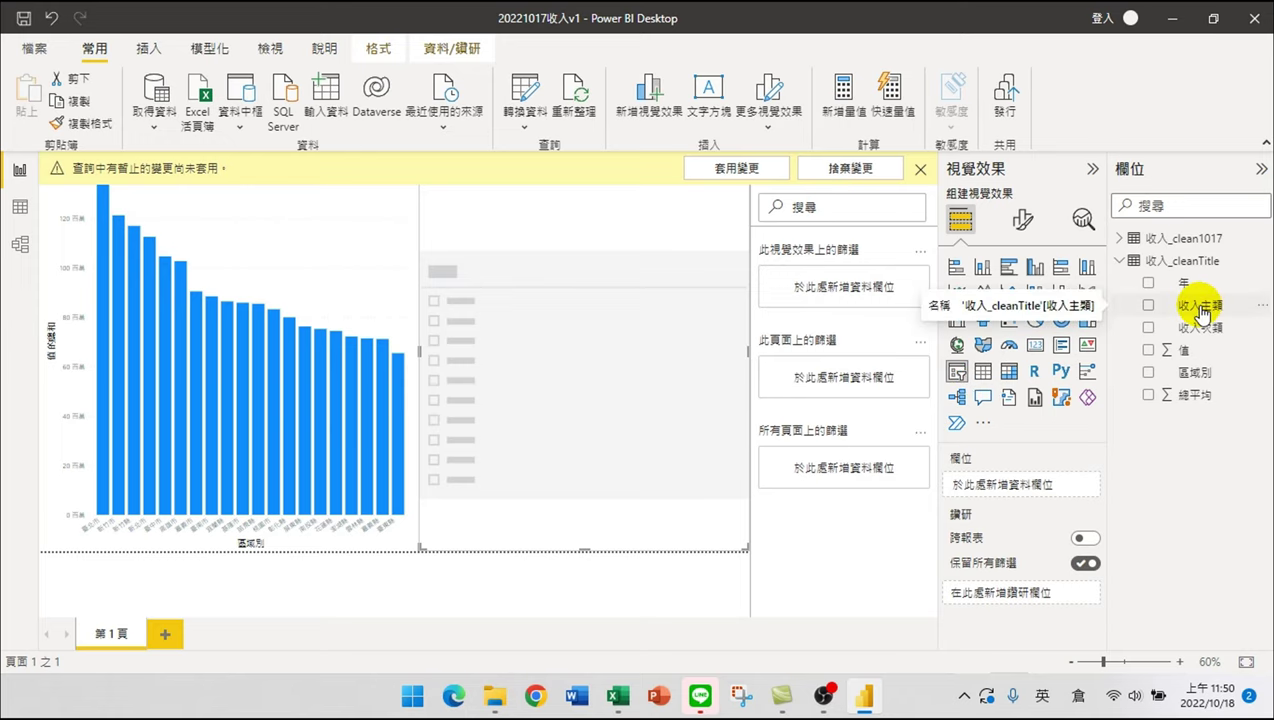
{"action": "left_click", "coordinate": [1148, 305]}
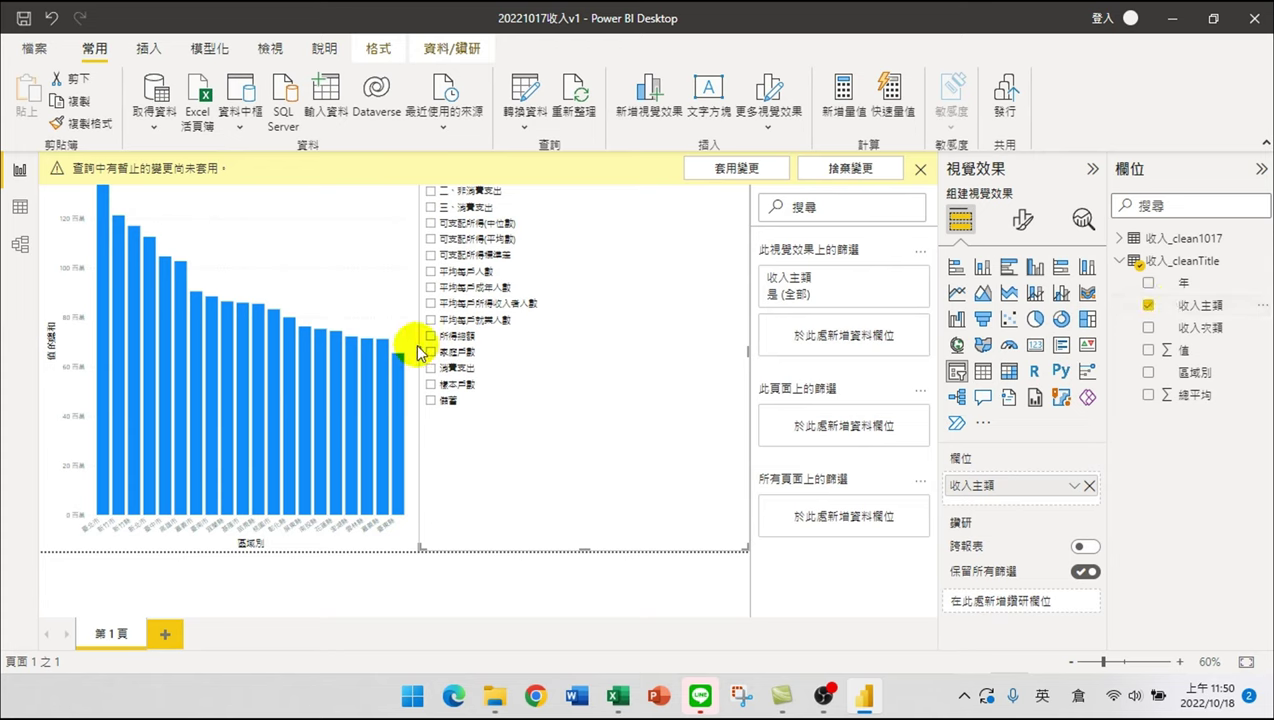
{"action": "left_click_drag", "start_coordinate": [418, 350], "coordinate": [601, 346]}
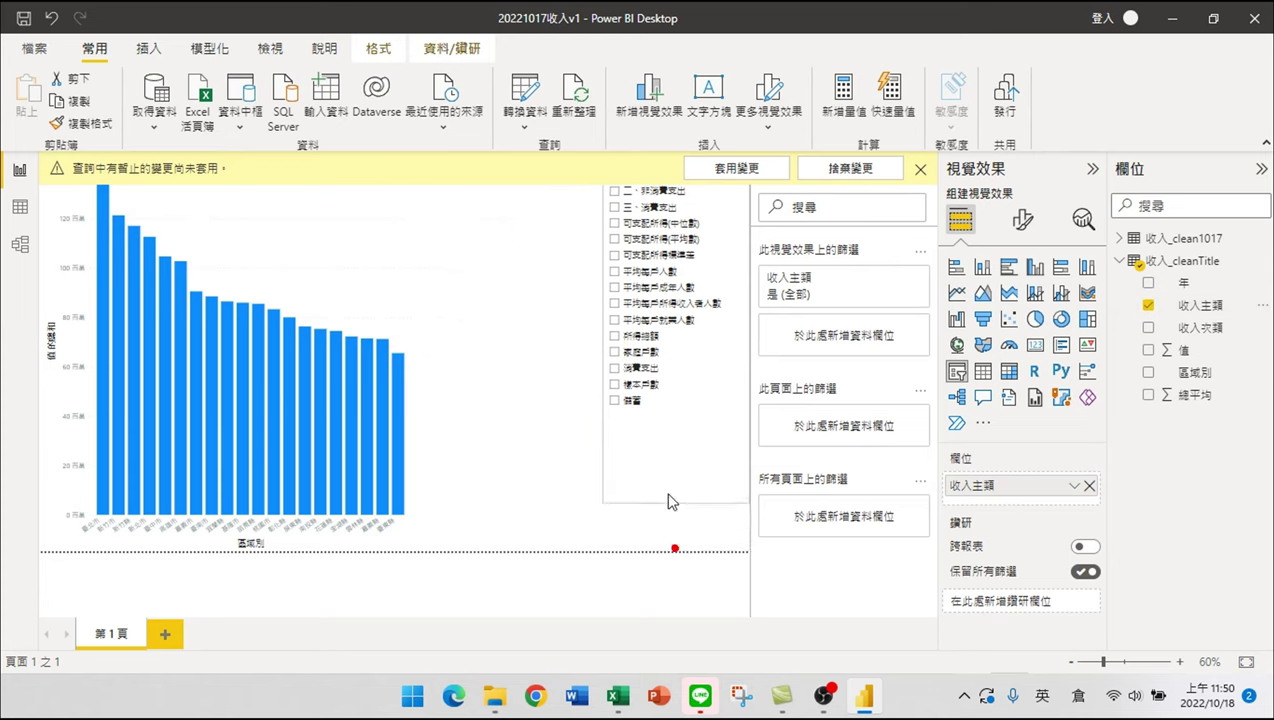
{"action": "left_click_drag", "start_coordinate": [675, 549], "coordinate": [672, 413]}
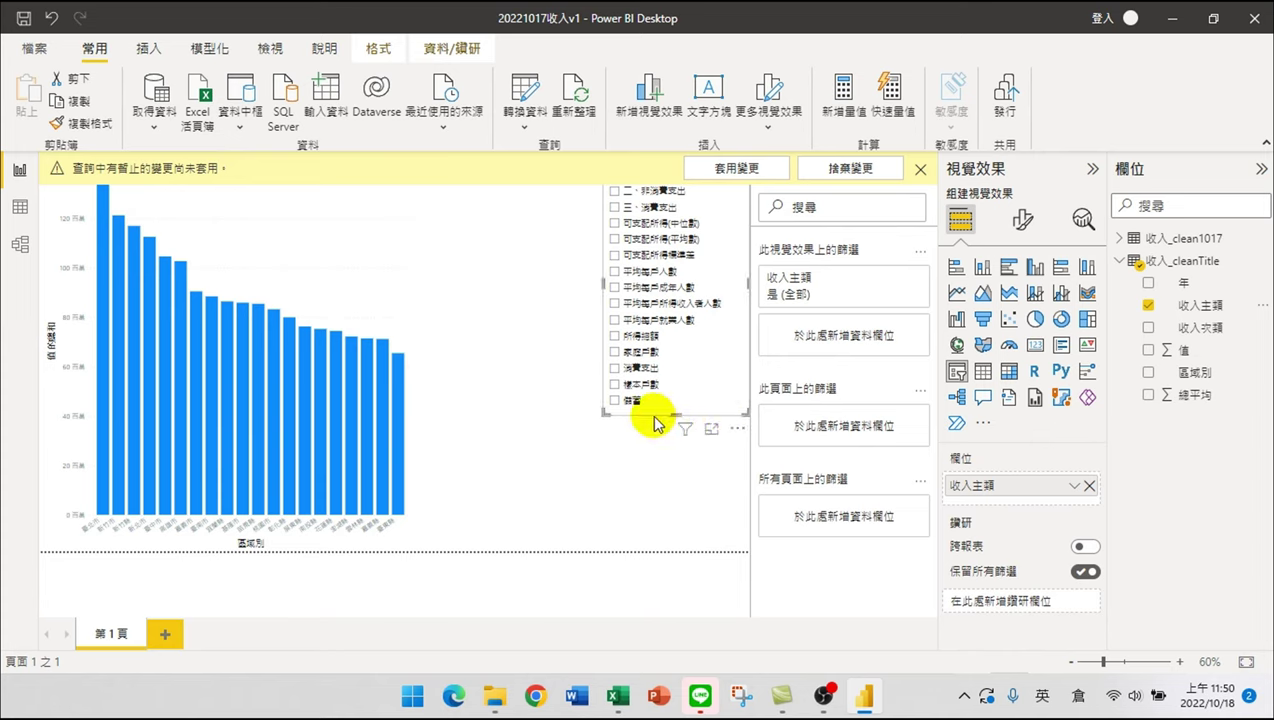
- Toggle the slicer's category selection, lengthen the slicer, and leave the chart filtered to 一、所得收入總計
{"action": "left_click", "coordinate": [676, 376]}
{"action": "left_click", "coordinate": [666, 368]}
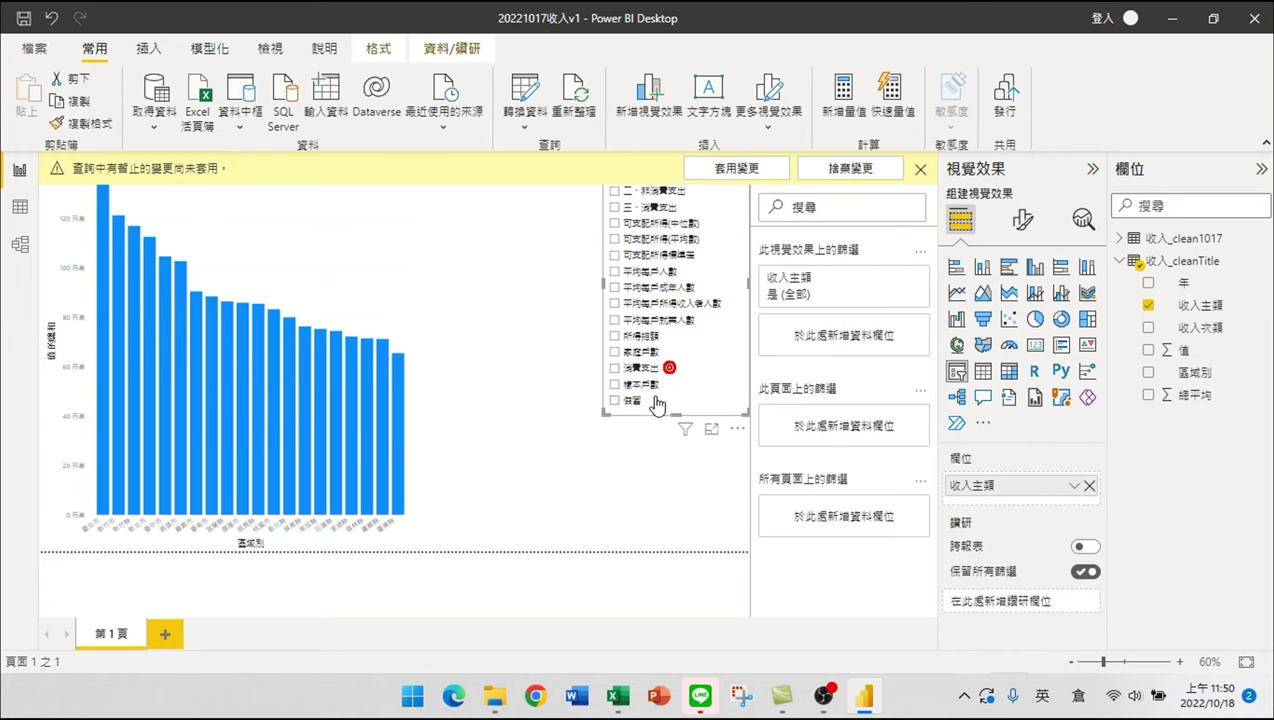
{"action": "left_click", "coordinate": [637, 407]}
{"action": "left_click", "coordinate": [628, 367]}
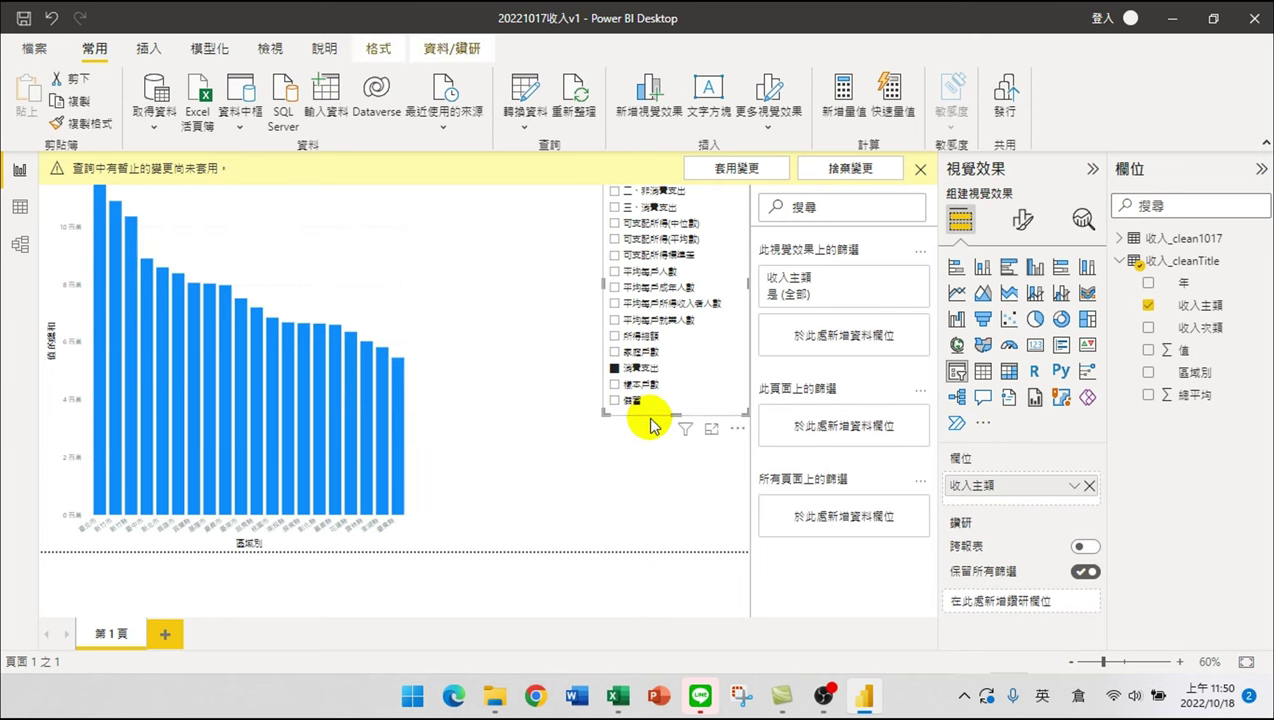
{"action": "left_click_drag", "start_coordinate": [653, 413], "coordinate": [648, 489]}
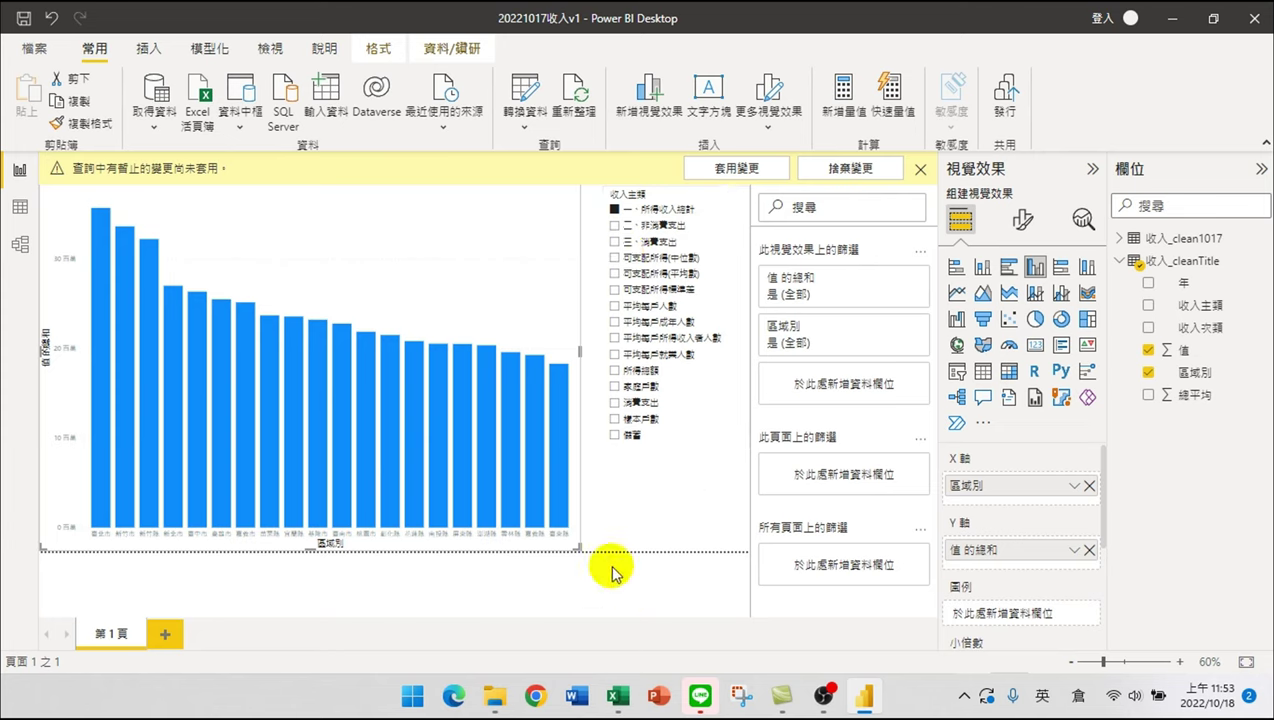
{"action": "left_click", "coordinate": [653, 489]}
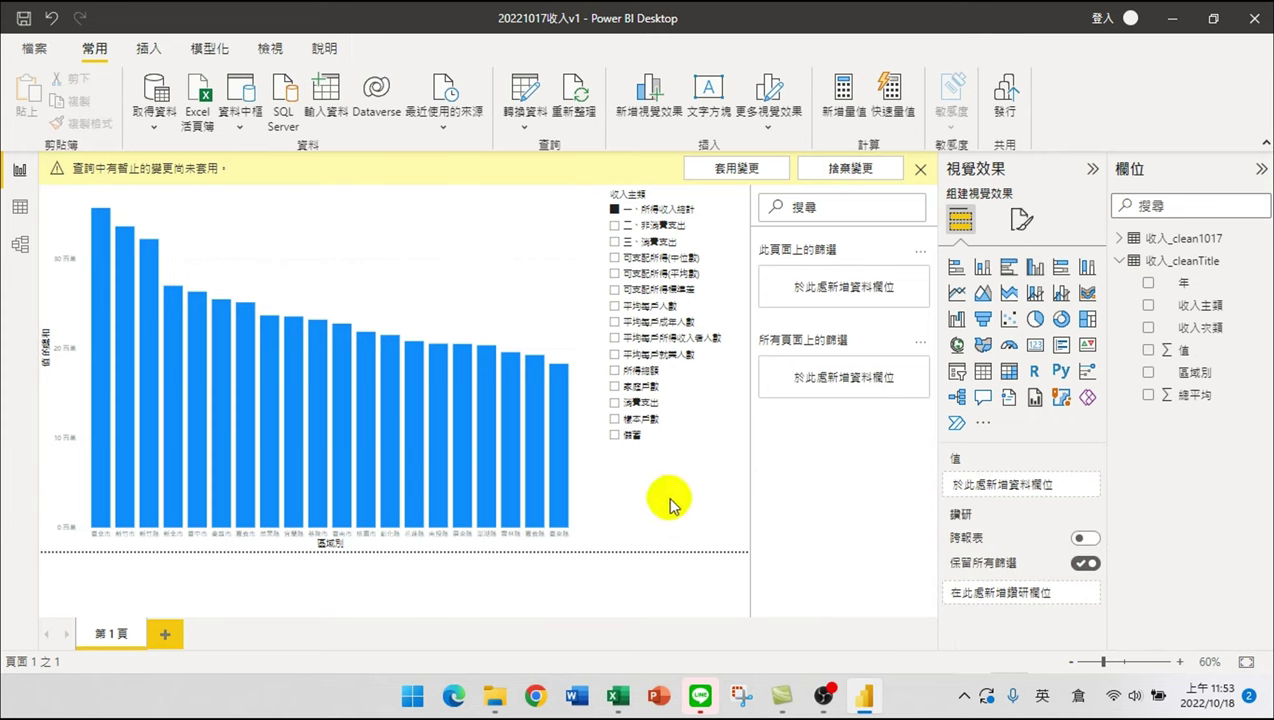
- Add a 年 (year) slicer and tick 2021, so 臺北市 reads 3,464,253
{"action": "left_click", "coordinate": [956, 371]}
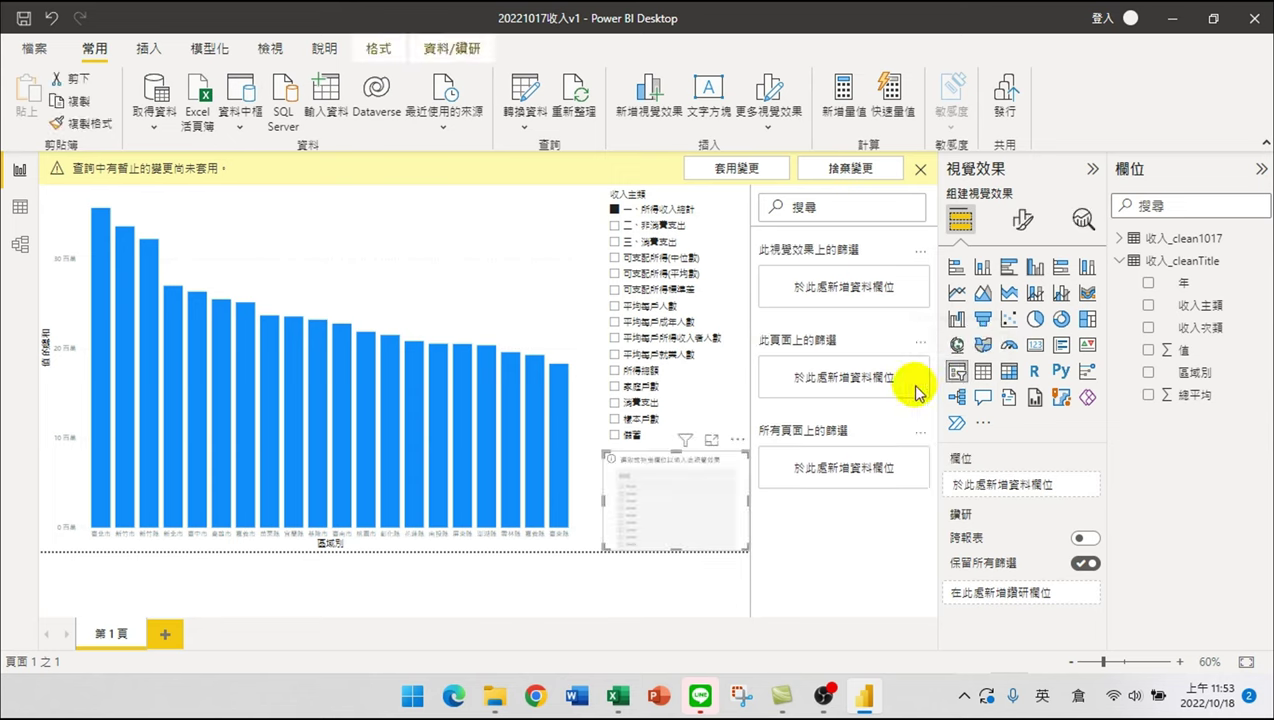
{"action": "left_click", "coordinate": [1148, 284]}
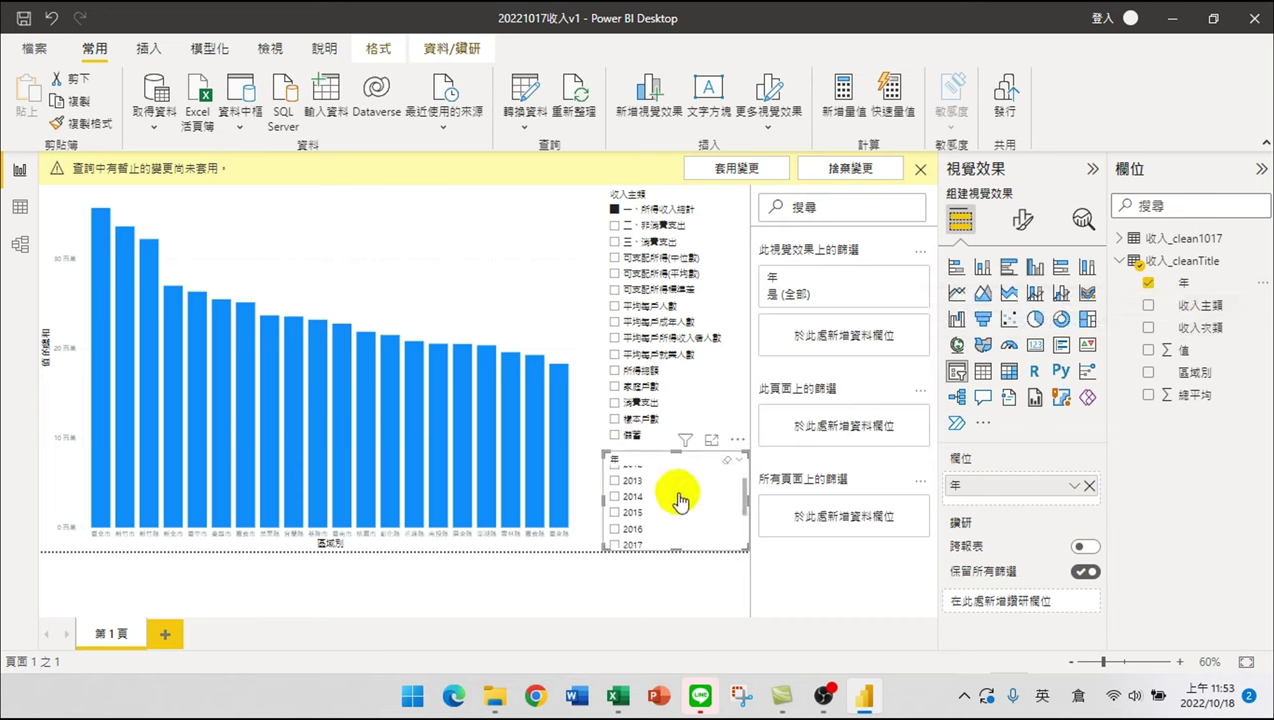
{"action": "scroll", "coordinate": [678, 500], "scroll_direction": "up", "scroll_amount": 2}
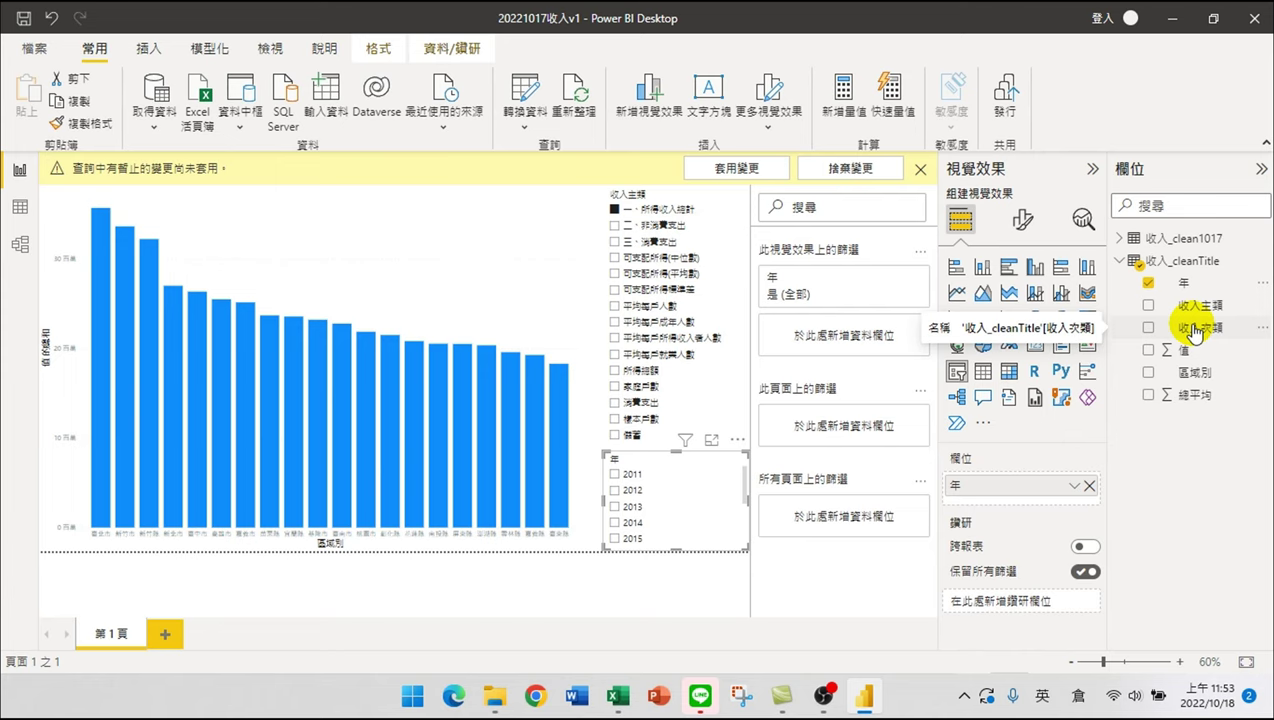
{"action": "scroll", "coordinate": [670, 510], "scroll_direction": "down", "scroll_amount": 3}
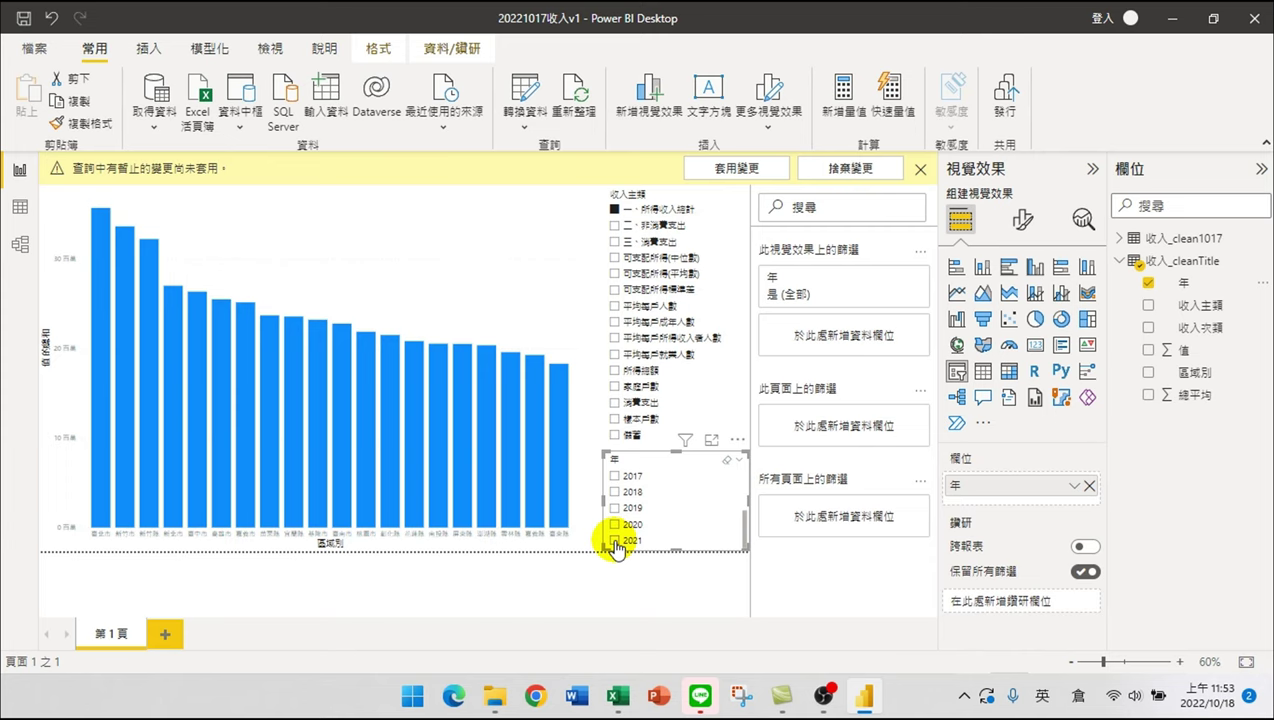
{"action": "left_click", "coordinate": [614, 540]}
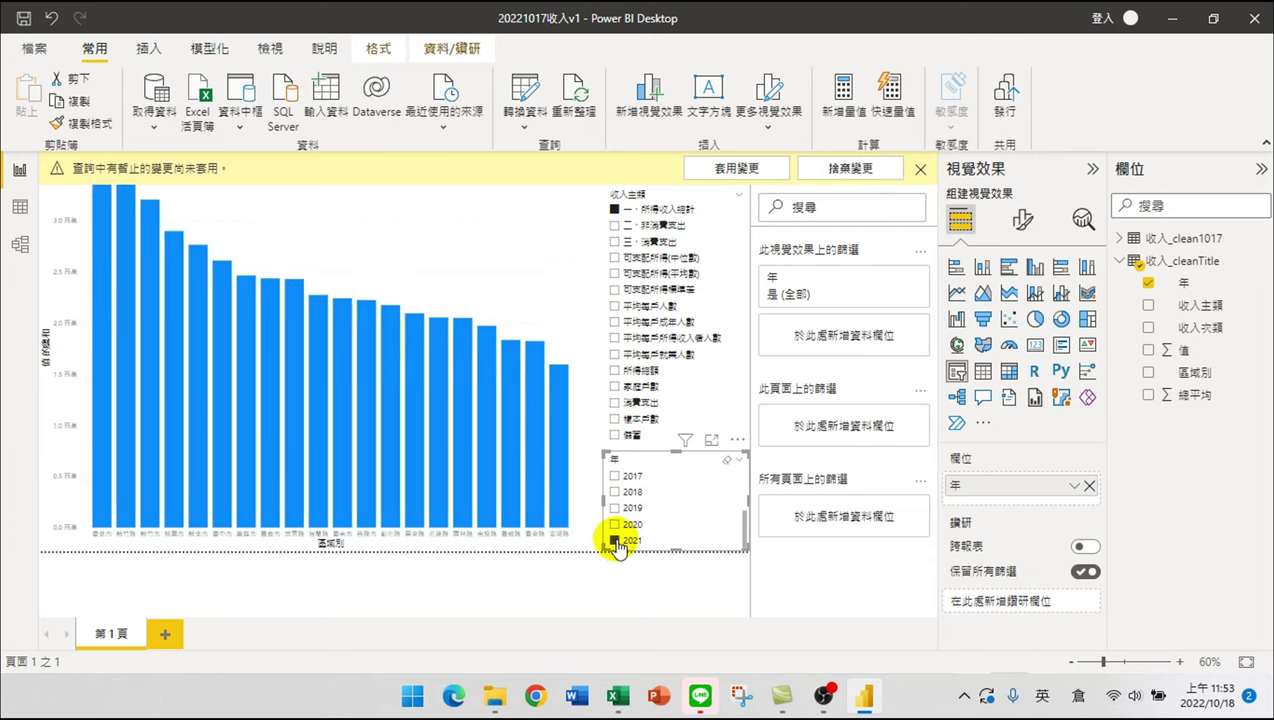
{"action": "mouse_move", "coordinate": [100, 268]}
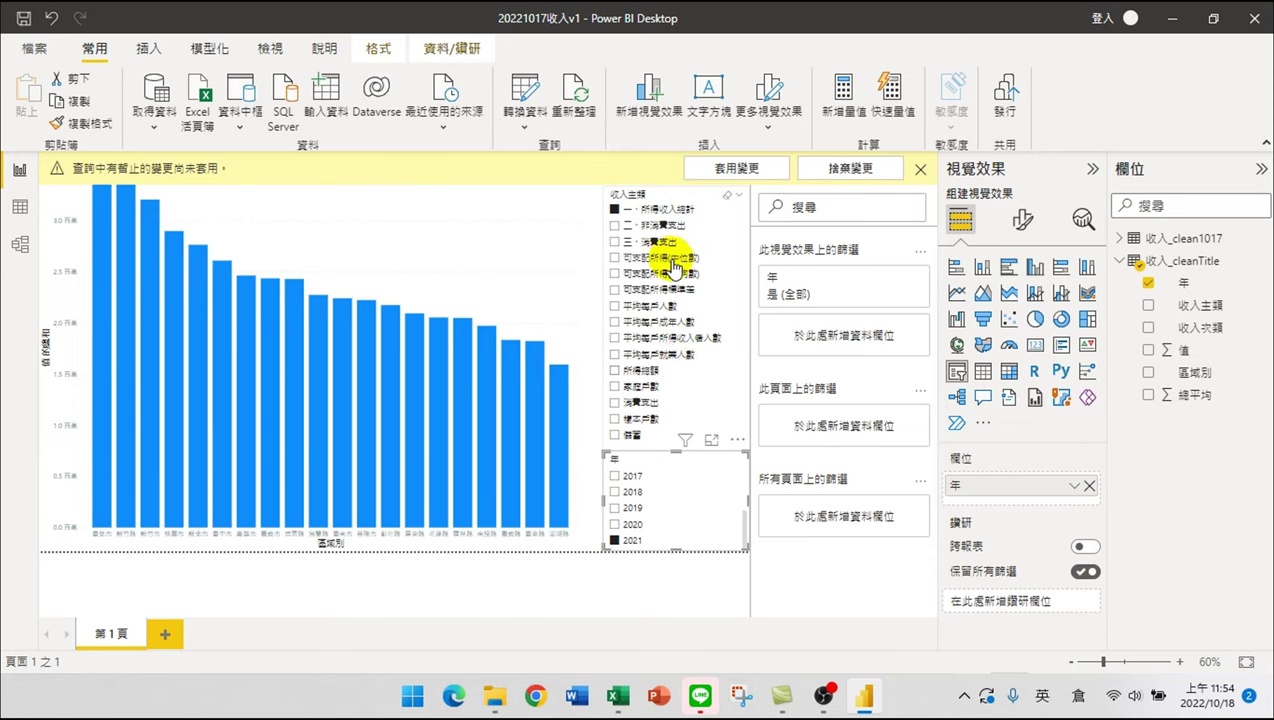
- Swap the category slicer's field from 收入主類 to 收入次類, then bring up the Excel workbook
{"action": "left_click", "coordinate": [638, 198]}
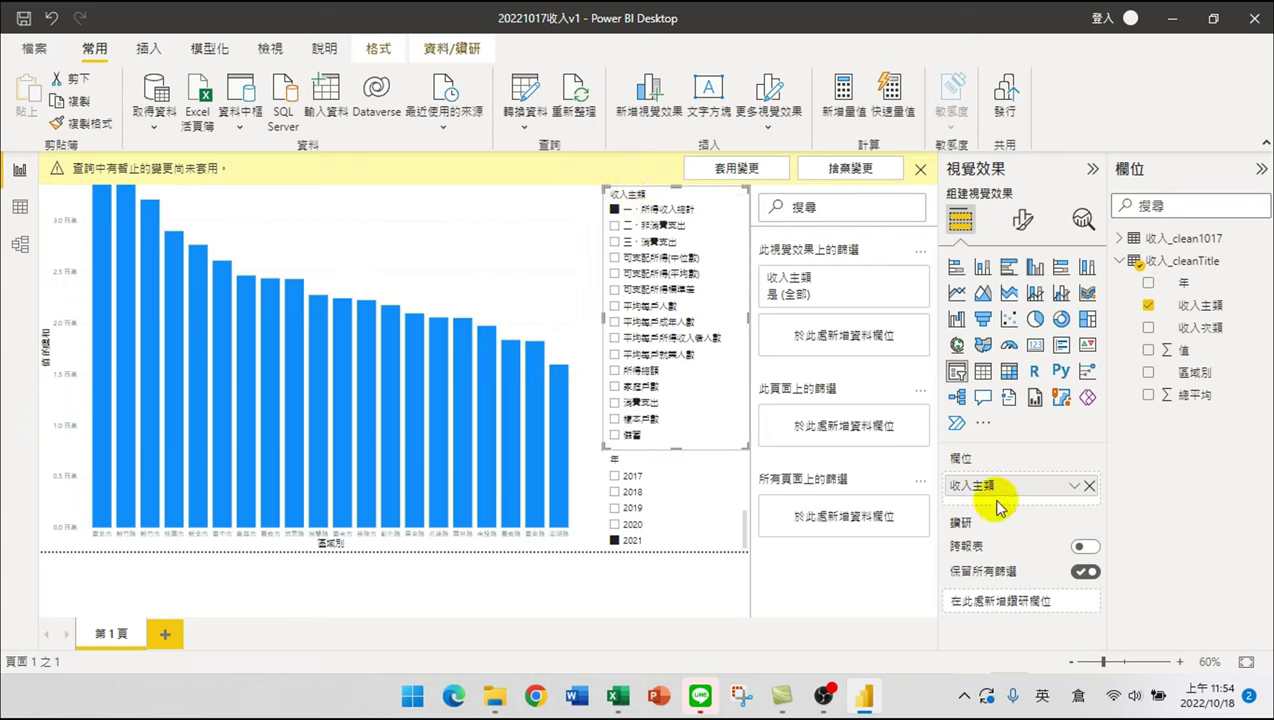
{"action": "left_click", "coordinate": [1090, 487]}
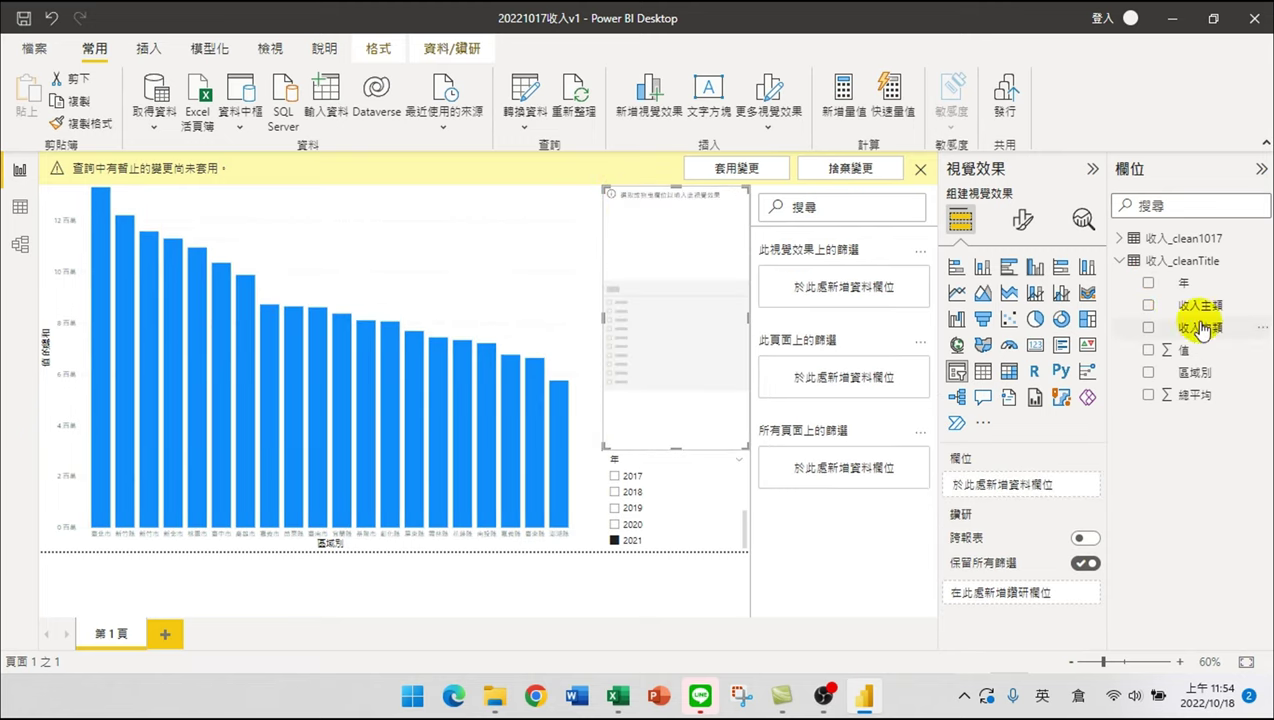
{"action": "left_click_drag", "start_coordinate": [1197, 330], "coordinate": [1040, 490]}
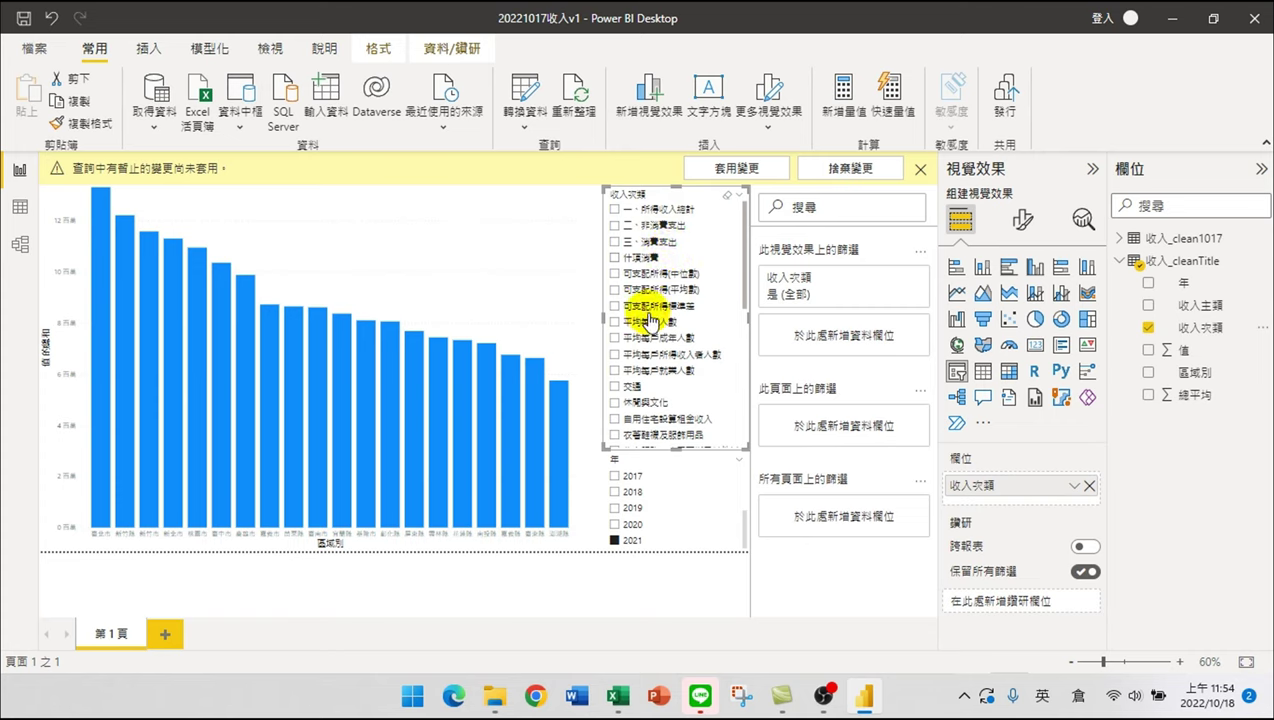
{"action": "scroll", "coordinate": [645, 318], "scroll_direction": "down", "scroll_amount": 5}
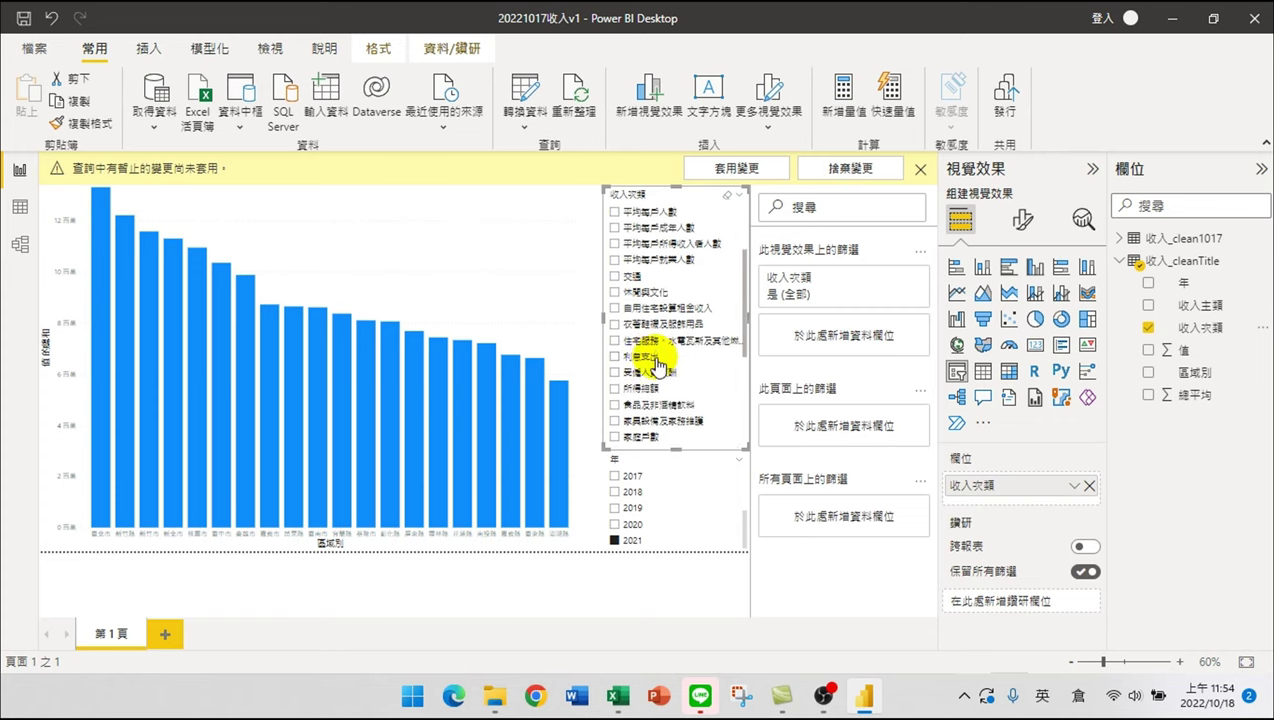
{"action": "scroll", "coordinate": [660, 393], "scroll_direction": "down", "scroll_amount": 2}
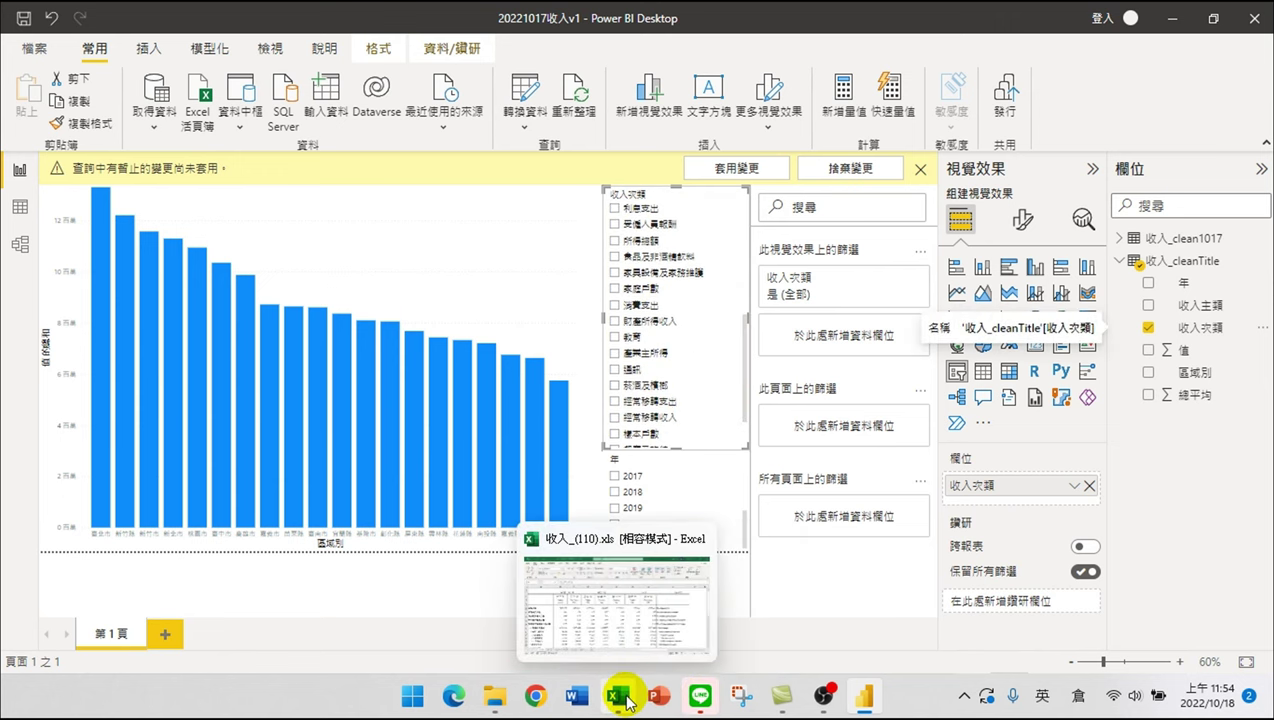
{"action": "left_click", "coordinate": [618, 695]}
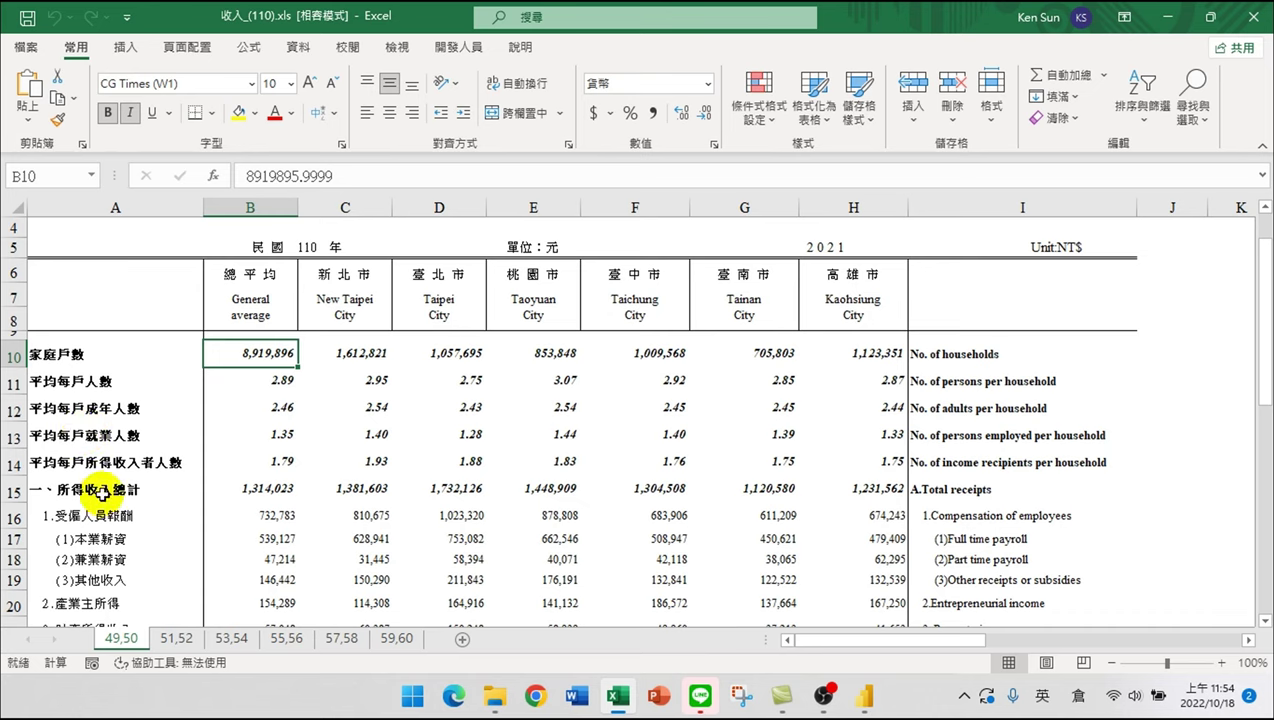
- Select Taipei's total receipts in D15 (1,732,126) on sheet 49,50
{"action": "left_click_drag", "start_coordinate": [100, 488], "coordinate": [462, 490]}
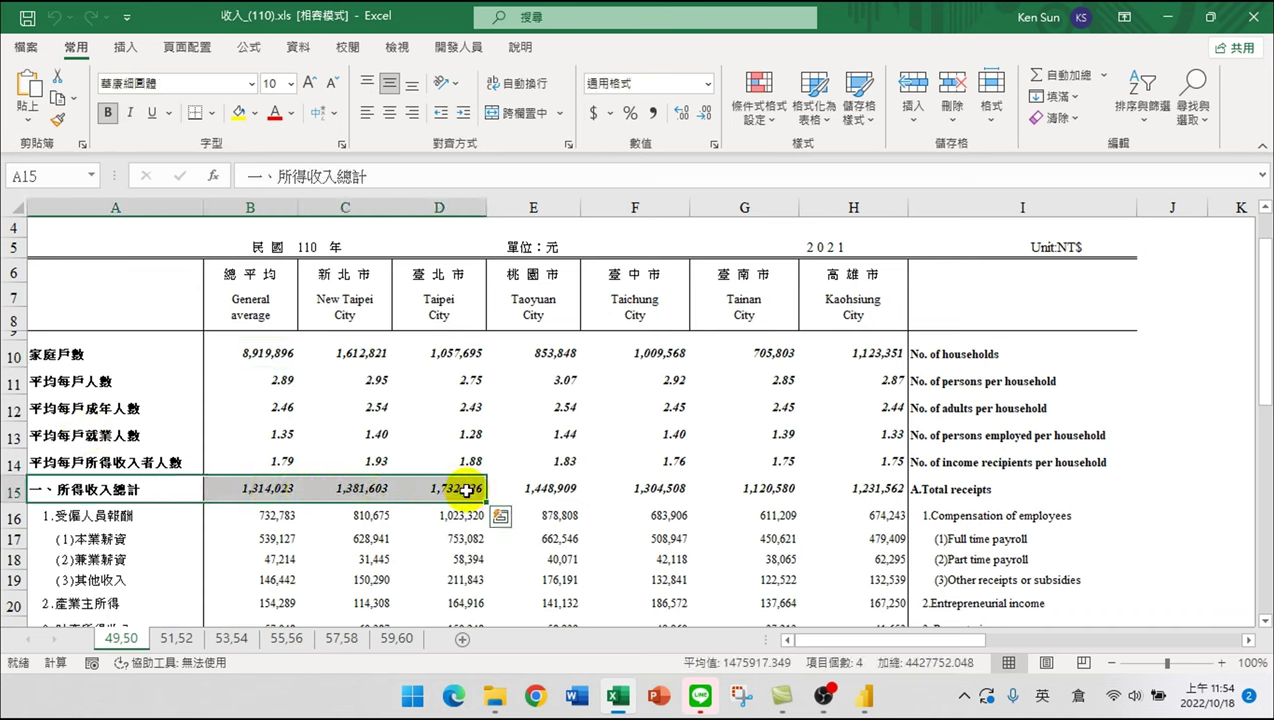
{"action": "left_click", "coordinate": [466, 490]}
{"action": "scroll", "coordinate": [445, 490], "scroll_direction": "down", "scroll_amount": 2}
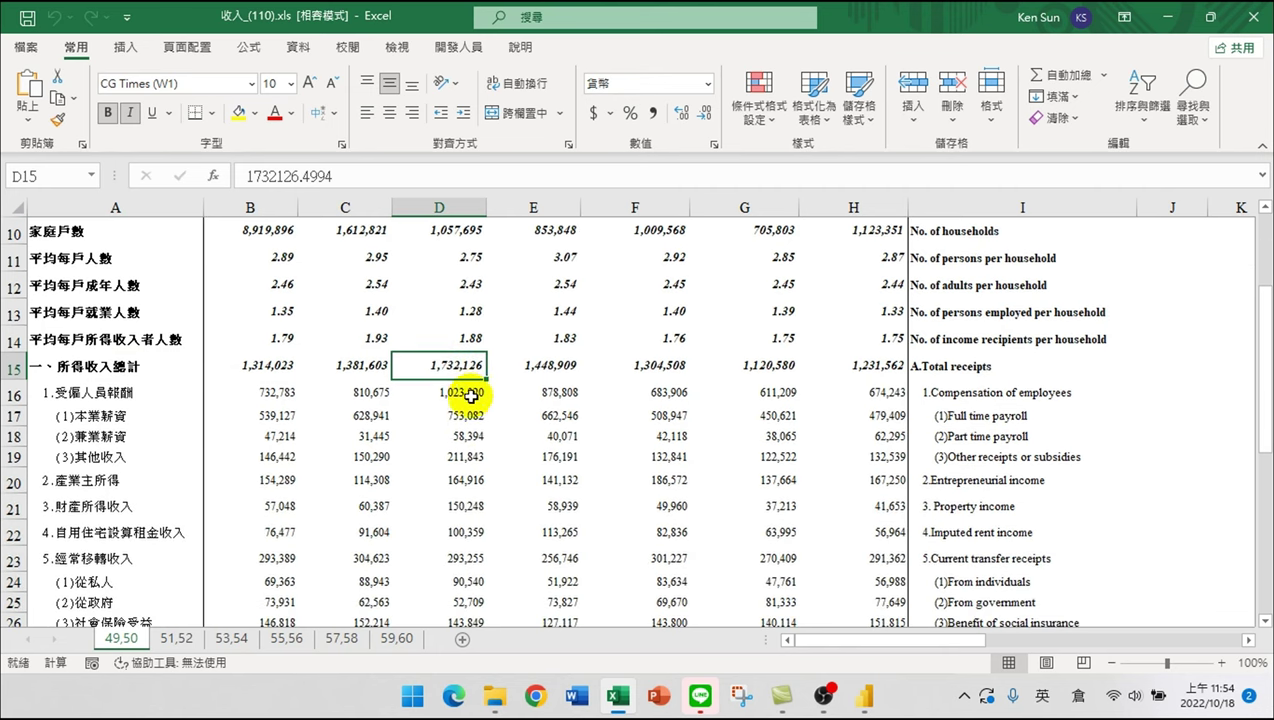
{"action": "scroll", "coordinate": [428, 398], "scroll_direction": "down", "scroll_amount": 1}
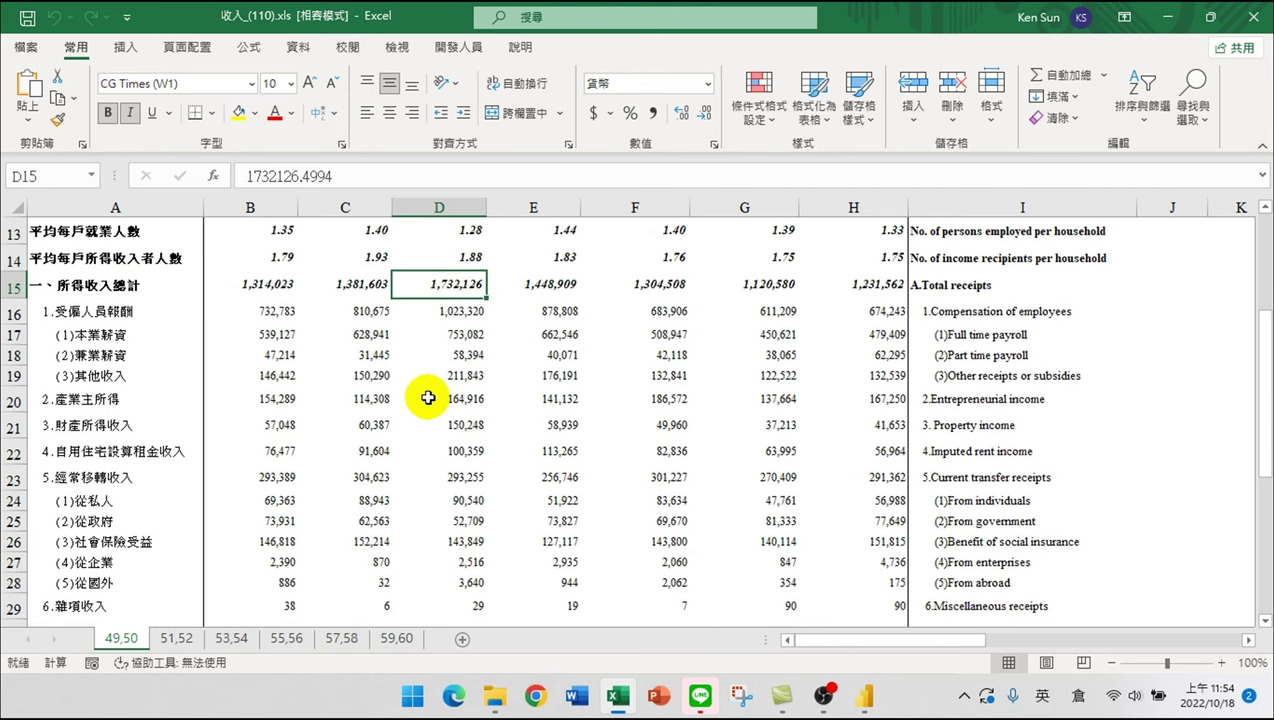
{"action": "scroll", "coordinate": [166, 358], "scroll_direction": "down", "scroll_amount": 2}
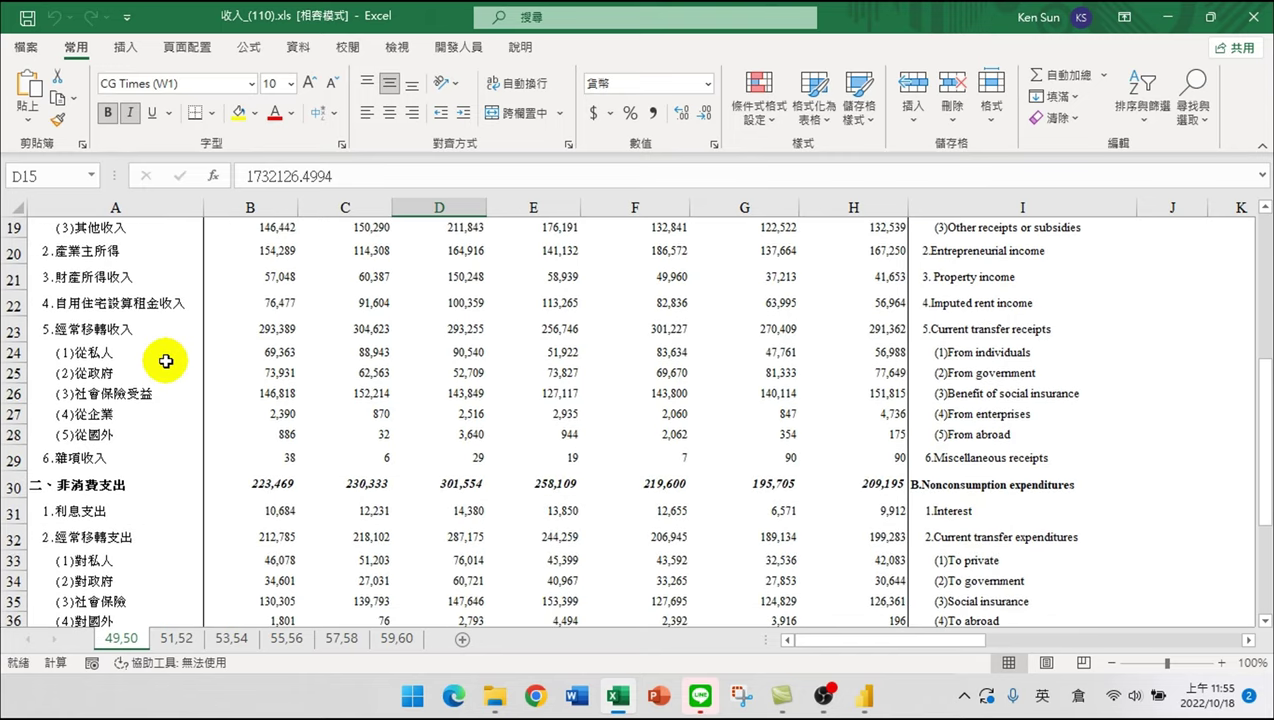
{"action": "scroll", "coordinate": [180, 389], "scroll_direction": "up", "scroll_amount": 3}
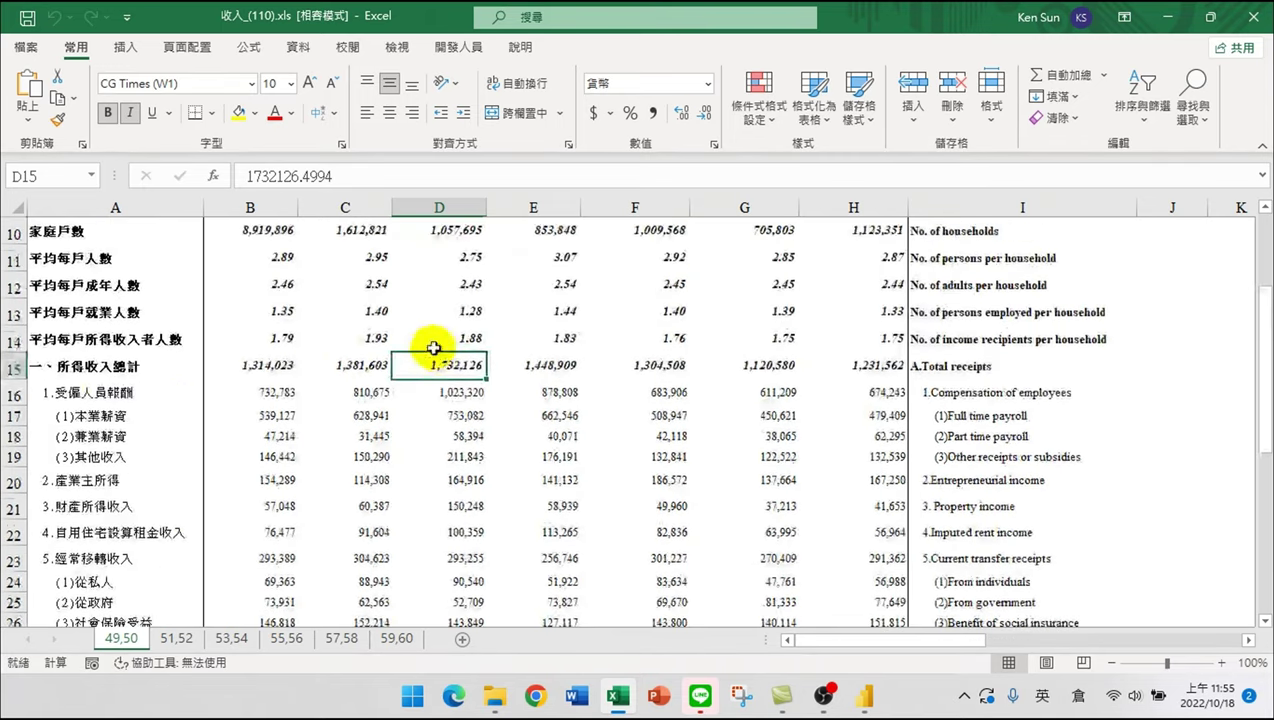
- Ctrl-select D16, D20, D21, D22, D23 and D29 to read their sum in the status bar
{"action": "left_click", "coordinate": [462, 390]}
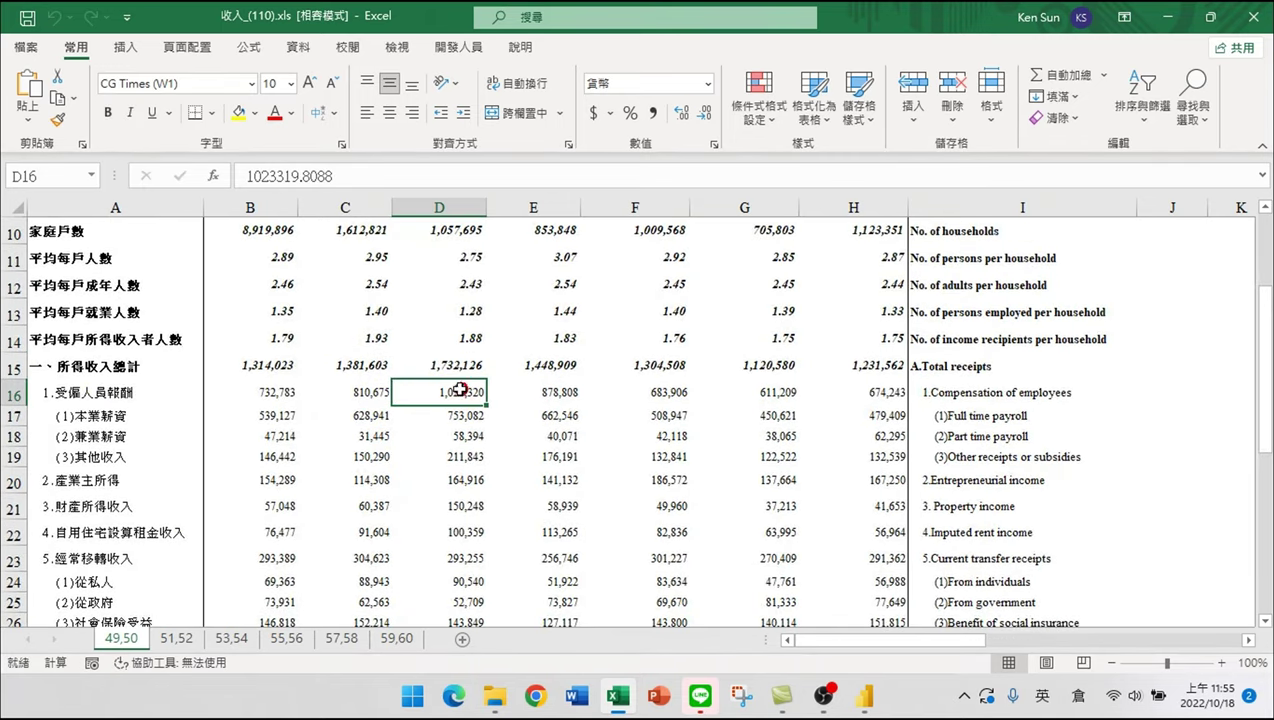
{"action": "scroll", "coordinate": [456, 400], "scroll_direction": "down", "scroll_amount": 1}
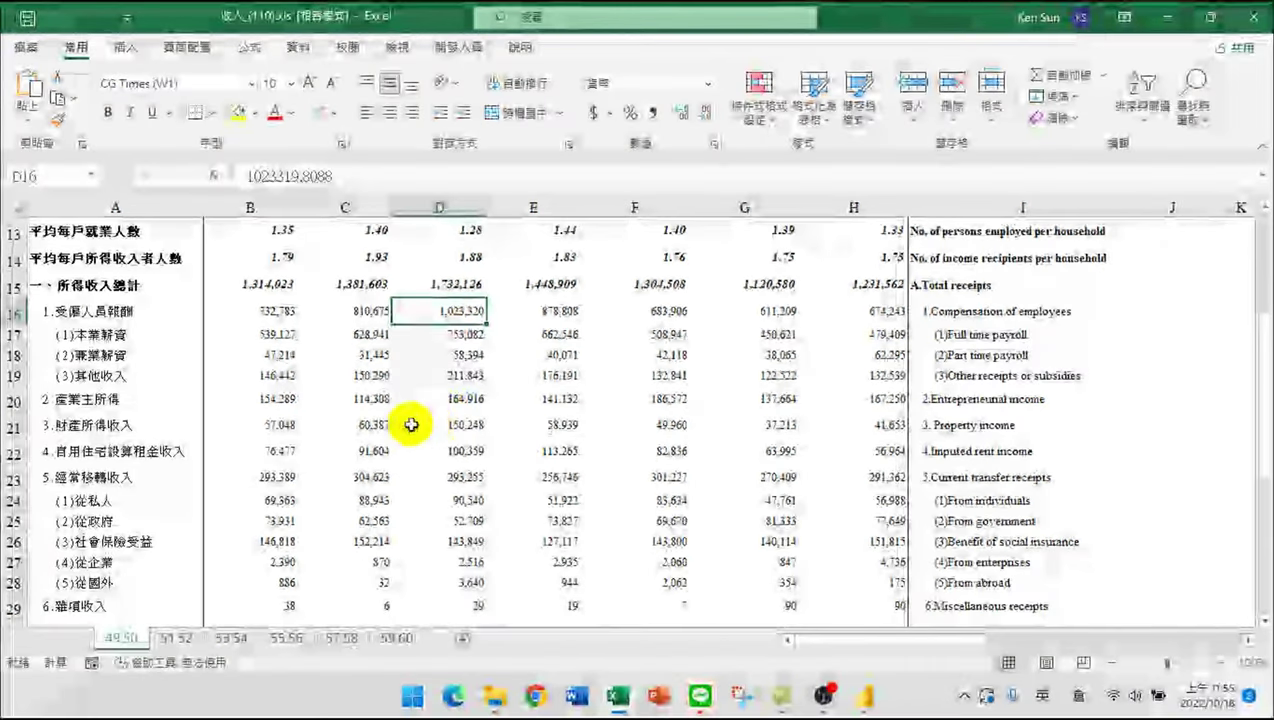
{"action": "left_click", "coordinate": [462, 400], "text": "ctrl"}
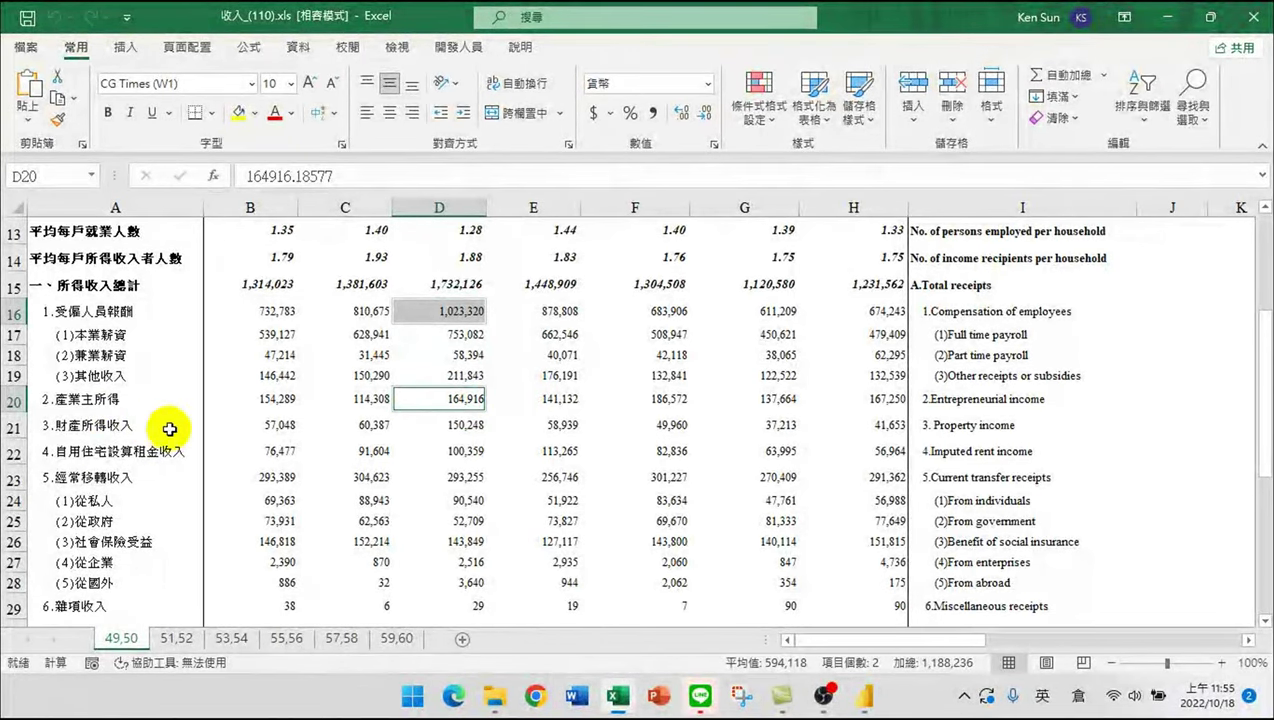
{"action": "left_click", "coordinate": [465, 426], "text": "ctrl"}
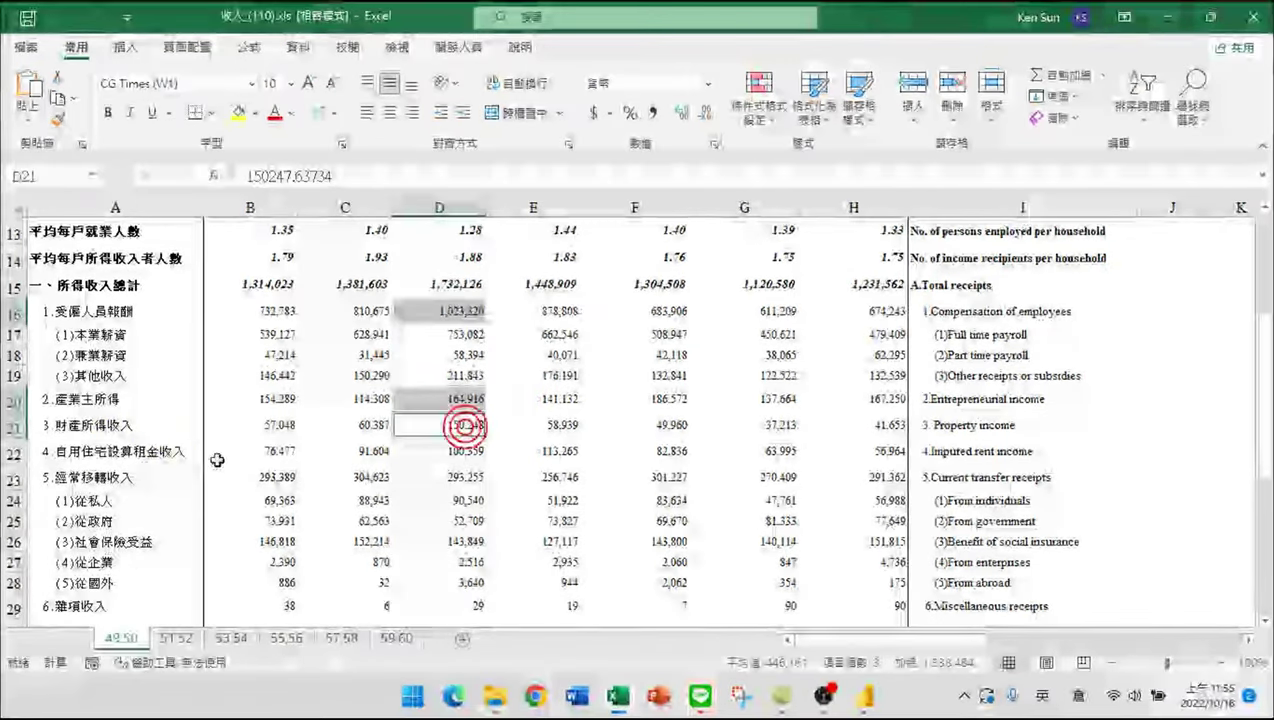
{"action": "left_click", "coordinate": [442, 451], "text": "ctrl"}
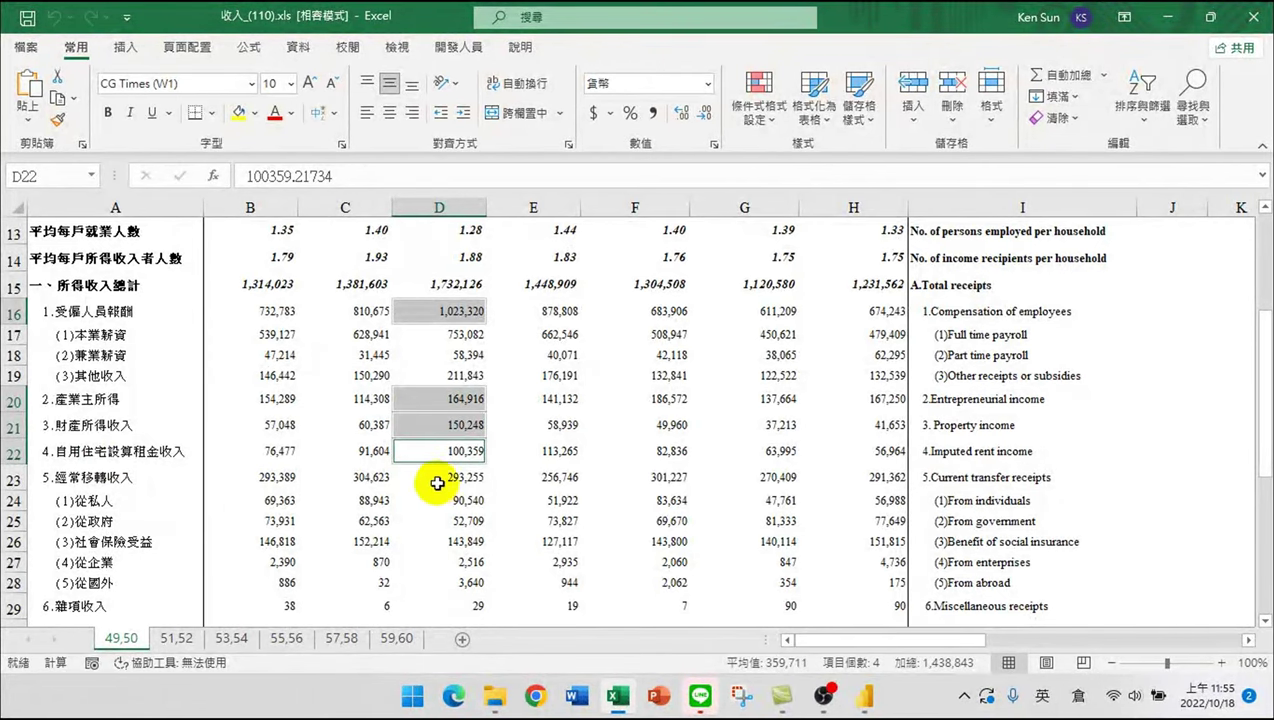
{"action": "left_click", "coordinate": [446, 478], "text": "ctrl"}
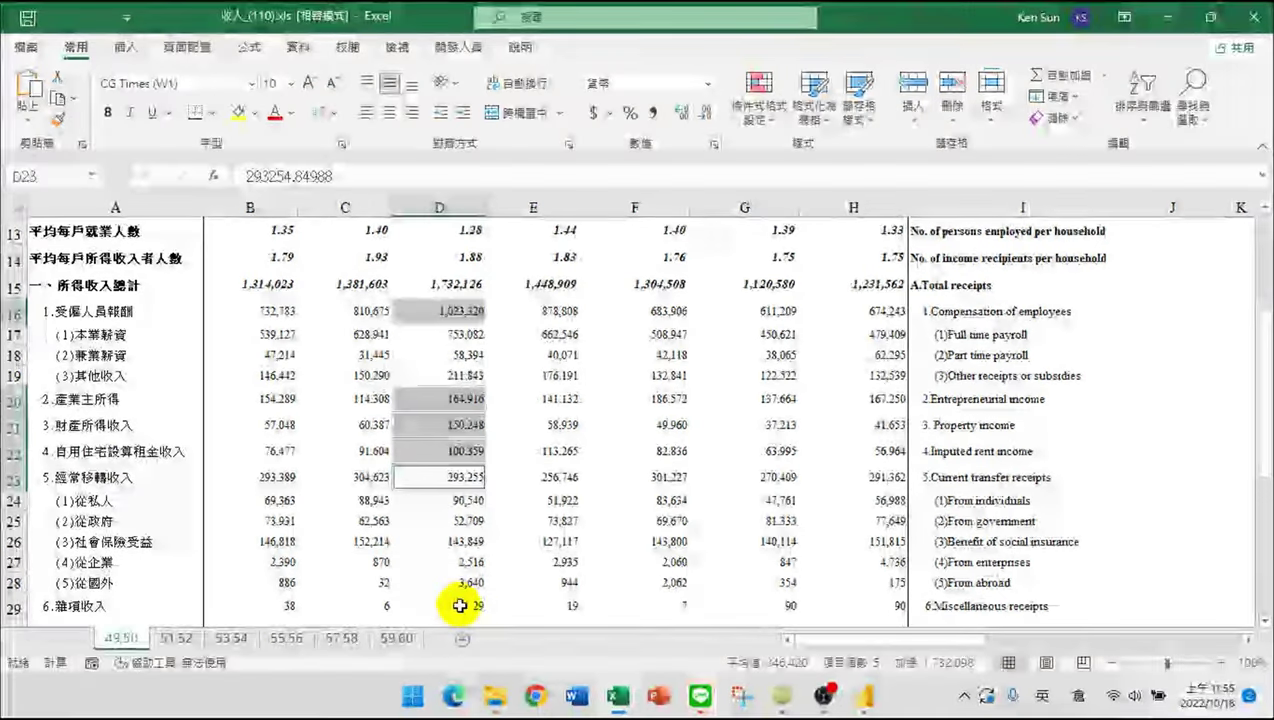
{"action": "left_click", "coordinate": [456, 604], "text": "ctrl"}
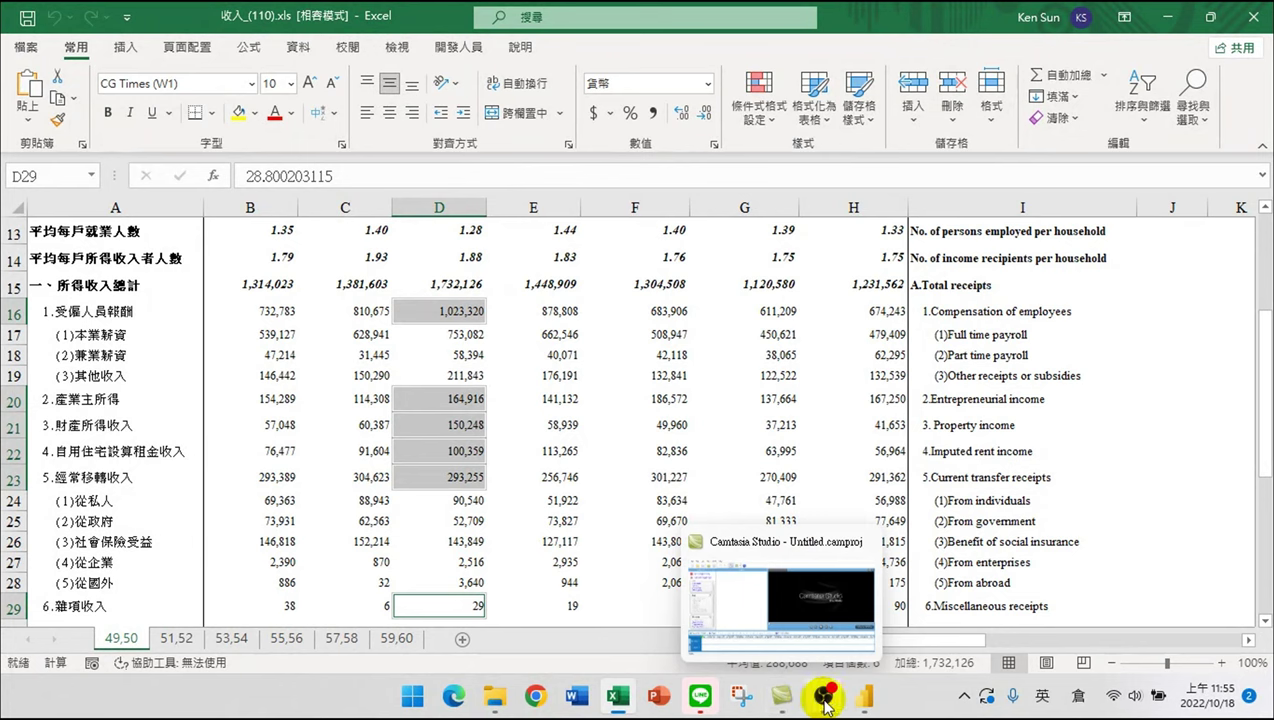
{"action": "mouse_move", "coordinate": [863, 700]}
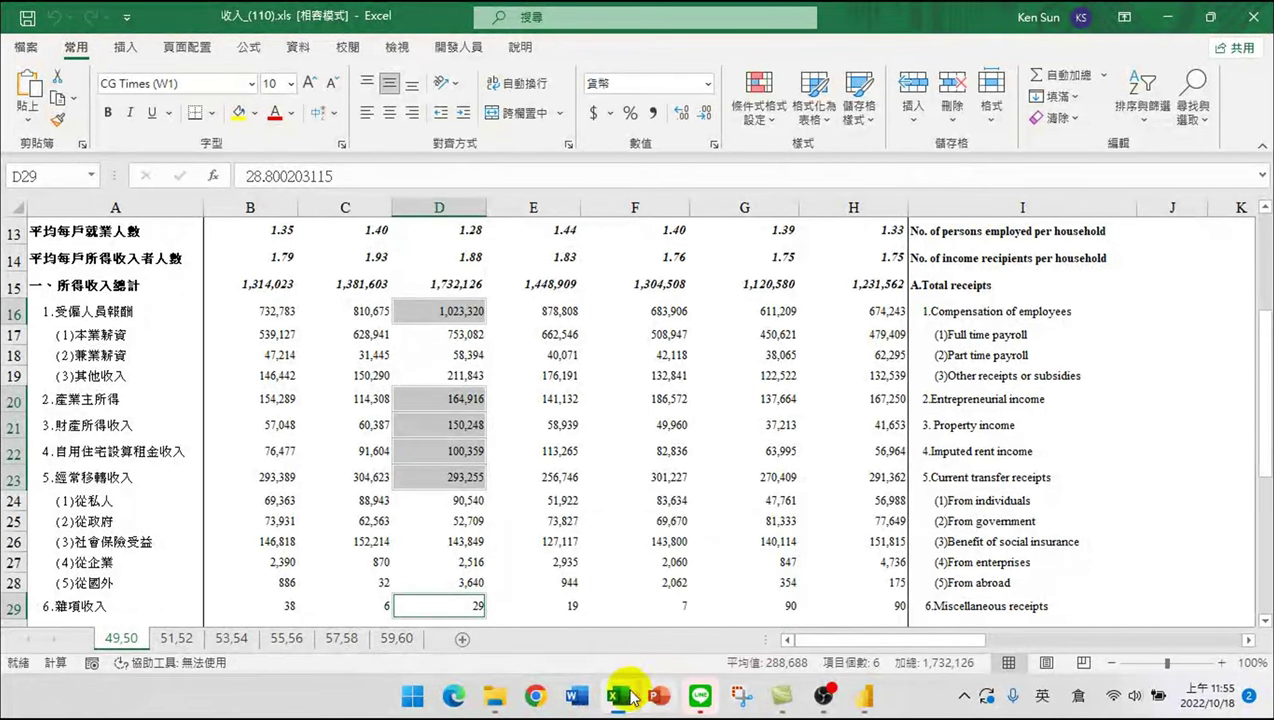
- Tick 受僱人員報酬 and then 產業主所得 in the 收入次類 slicer, comparing each result with Excel
{"action": "left_click", "coordinate": [862, 703]}
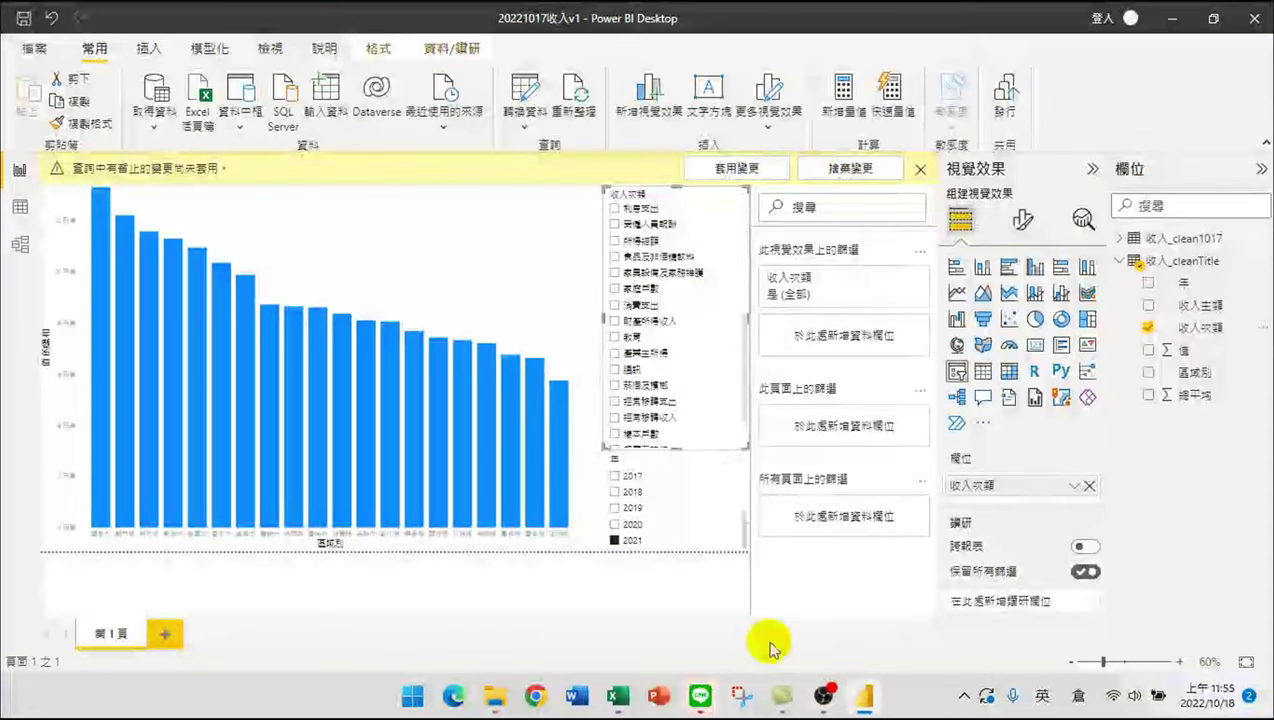
{"action": "left_click", "coordinate": [615, 225]}
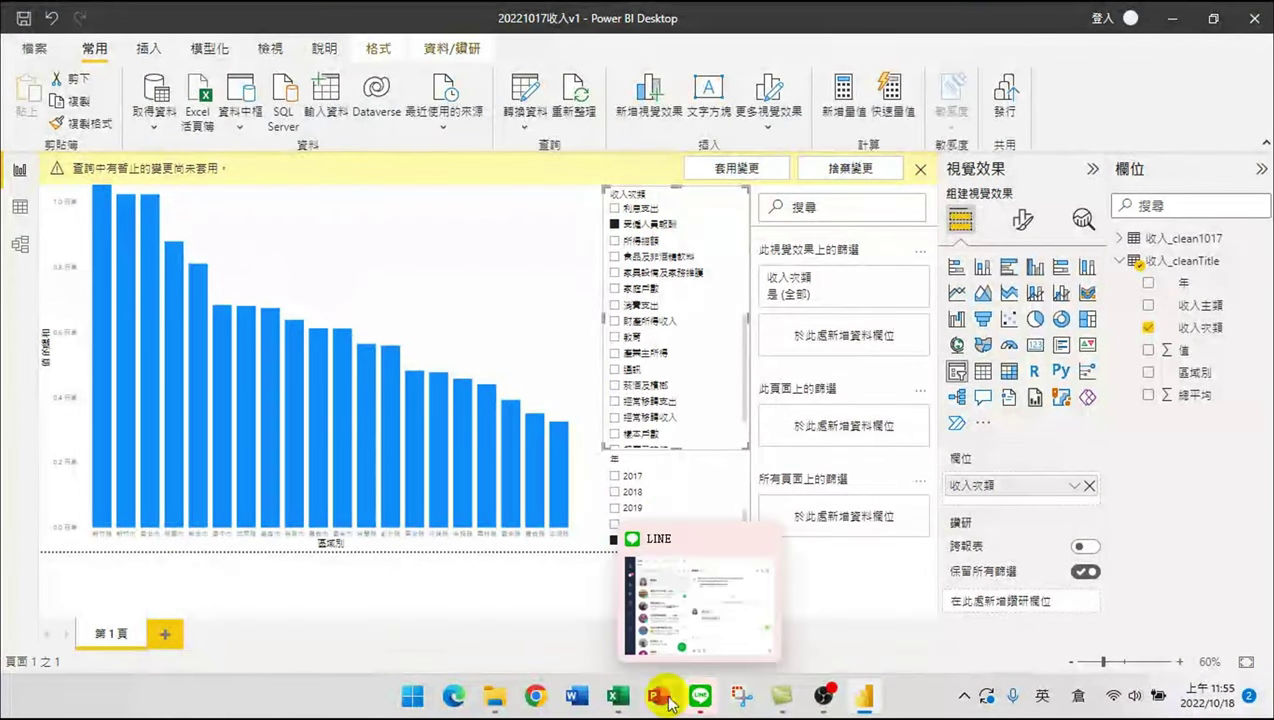
{"action": "left_click", "coordinate": [617, 696]}
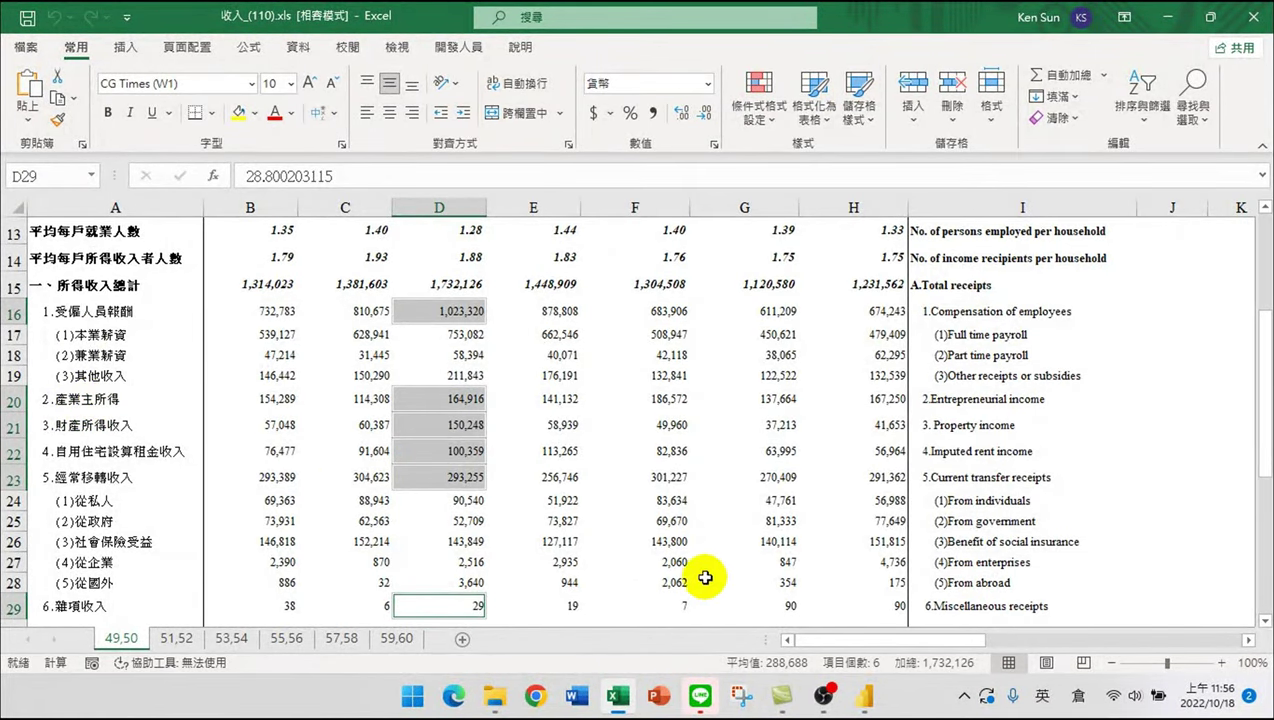
{"action": "left_click", "coordinate": [865, 696]}
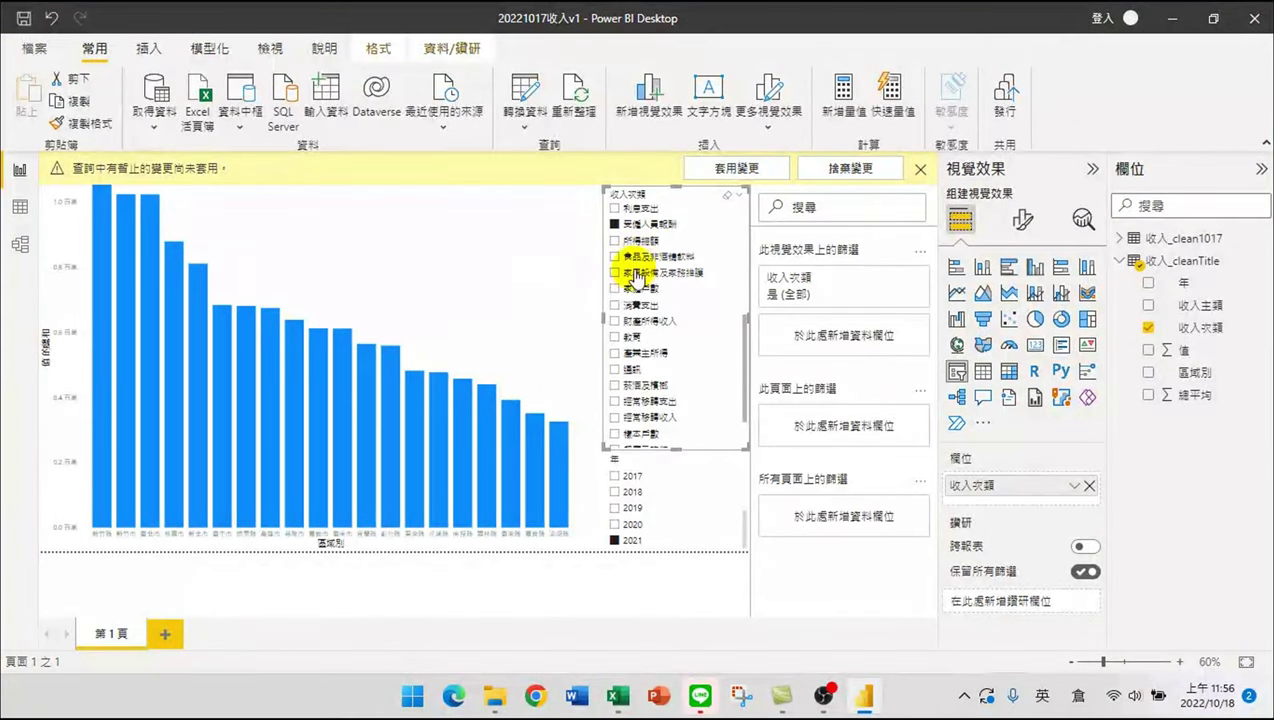
{"action": "left_click", "coordinate": [640, 352]}
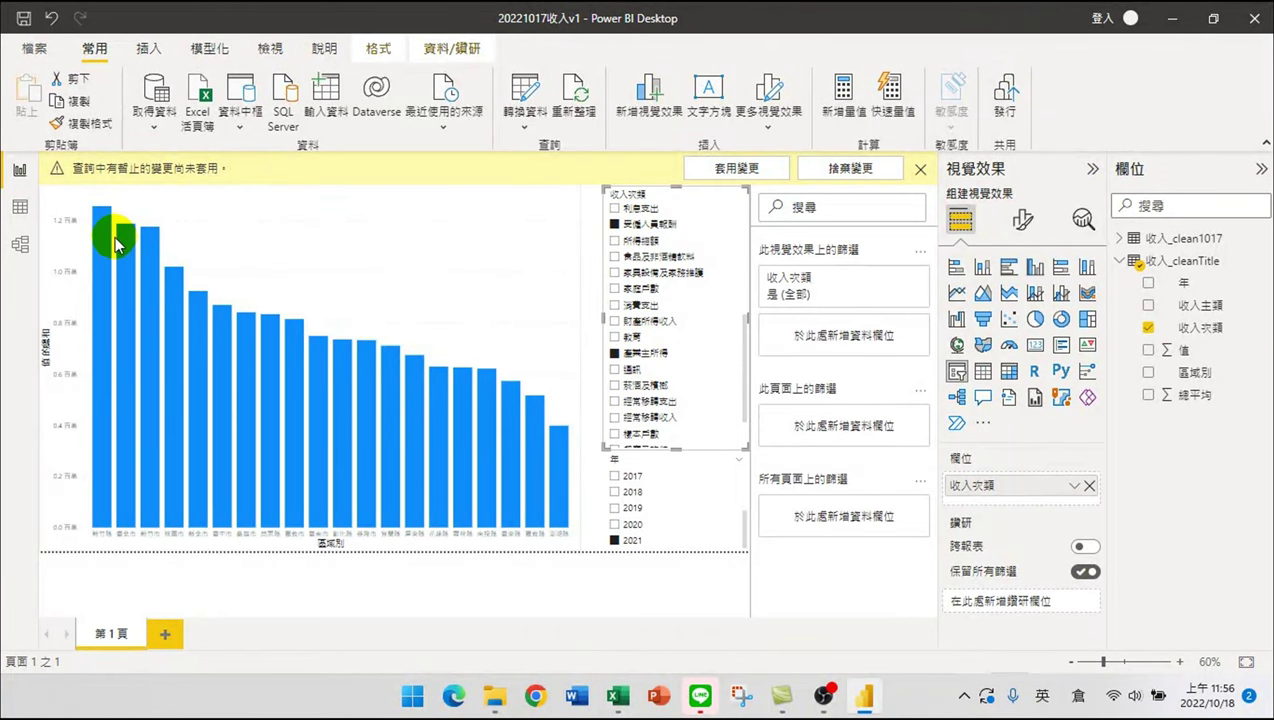
{"action": "mouse_move", "coordinate": [107, 237]}
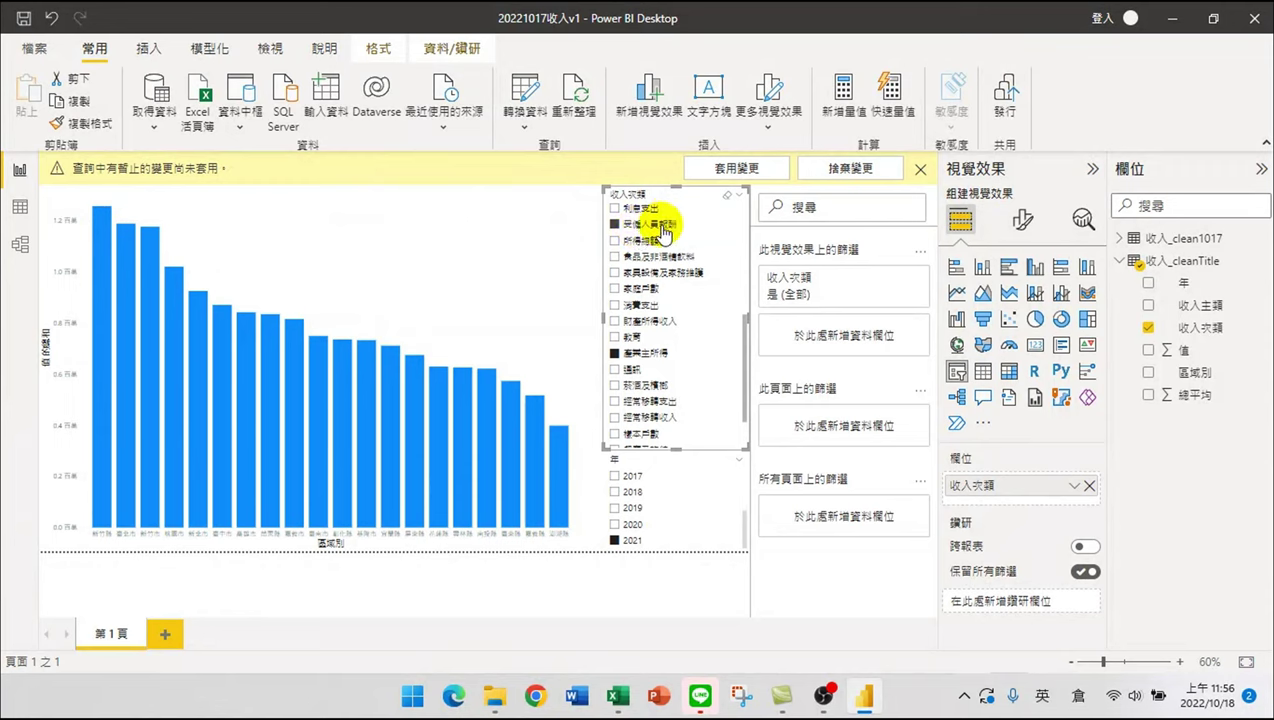
{"action": "mouse_move", "coordinate": [103, 333]}
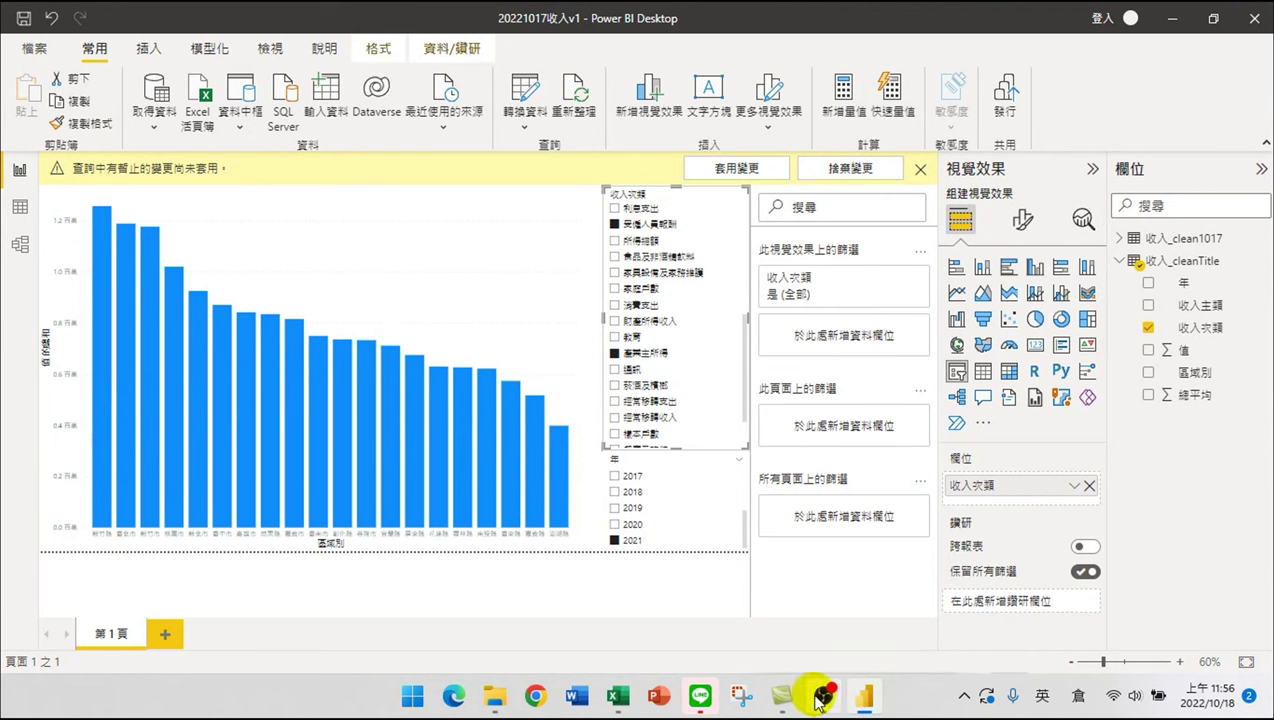
{"action": "left_click", "coordinate": [619, 694]}
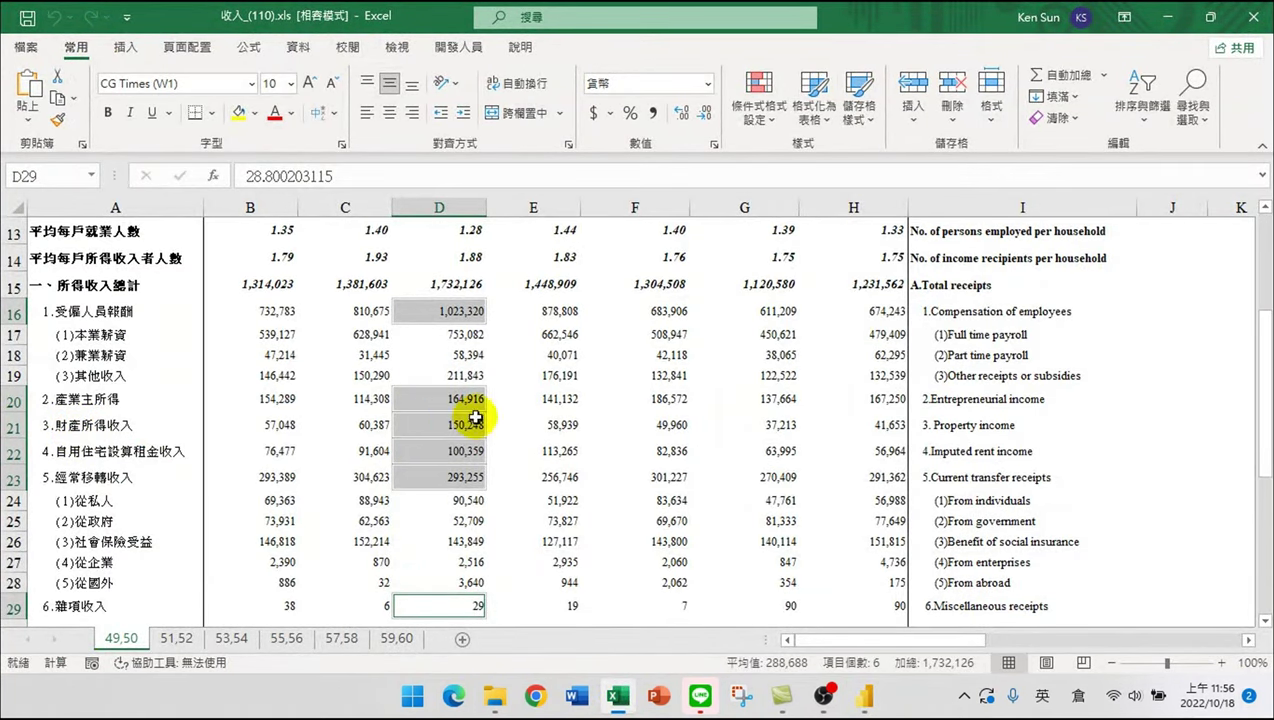
- Add 財產所得收入 to the subcategory filter and compare the chart with Excel
{"action": "left_click", "coordinate": [868, 697]}
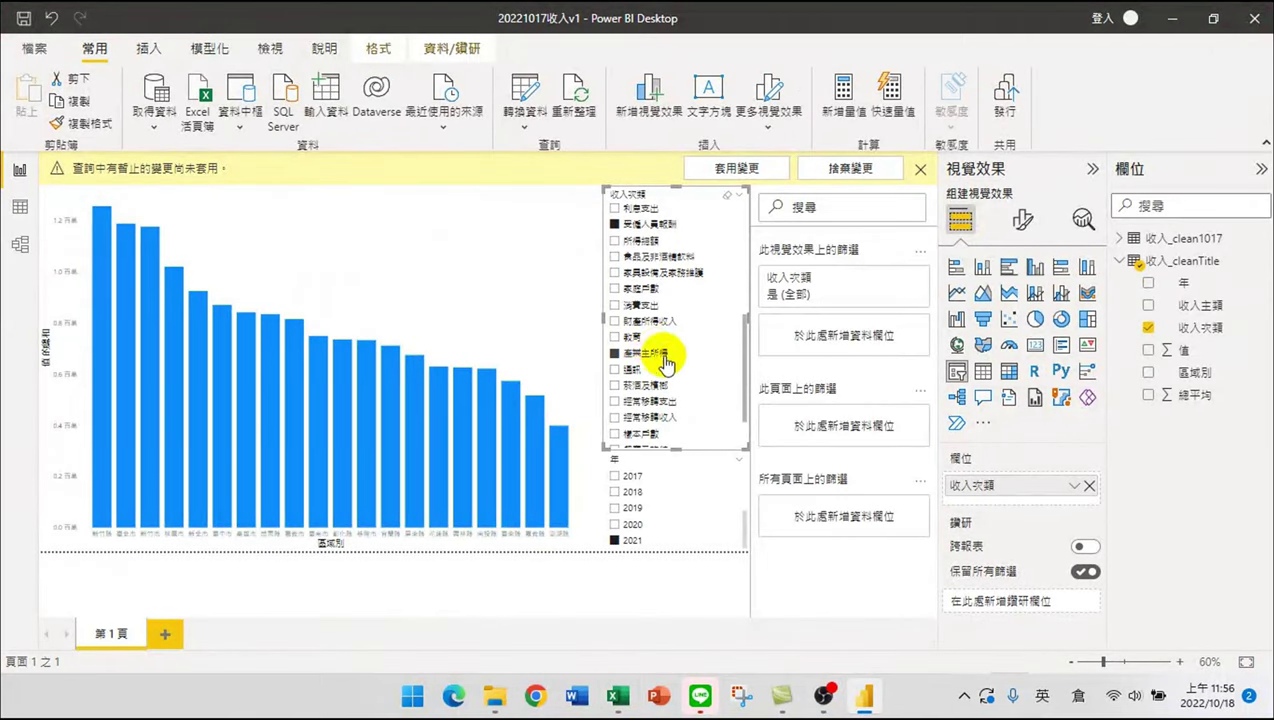
{"action": "left_click", "coordinate": [614, 321]}
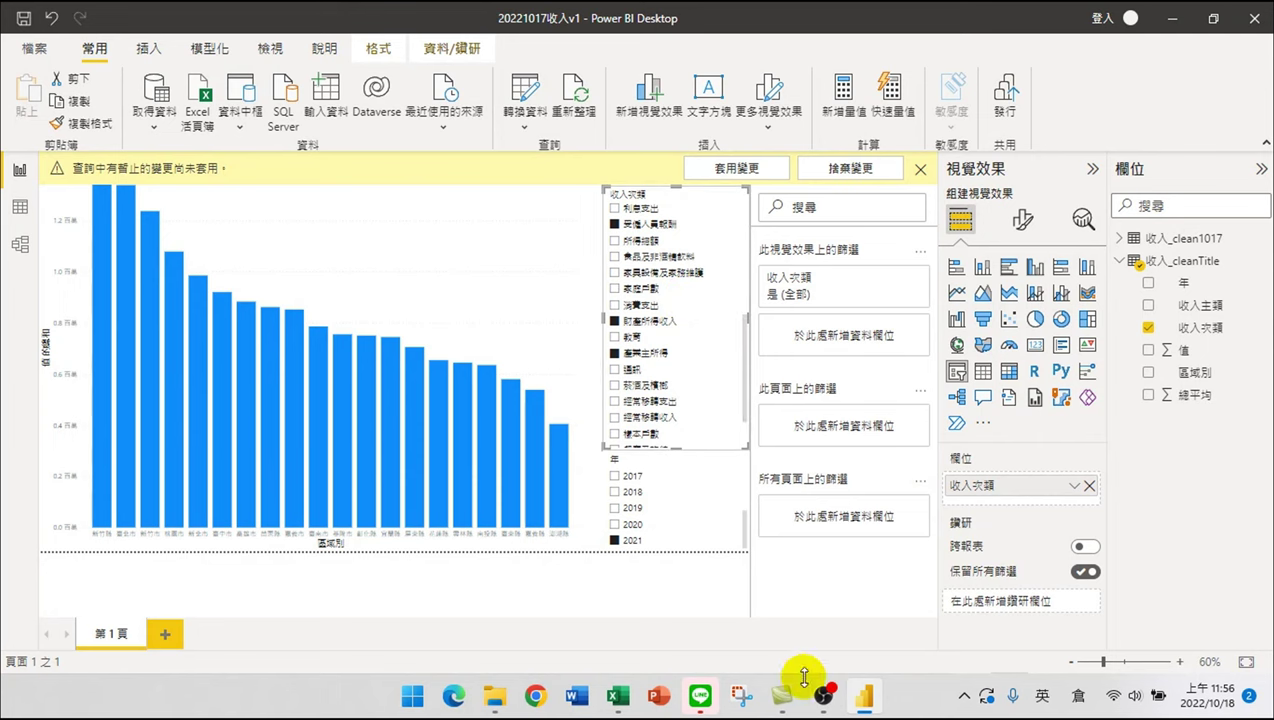
{"action": "left_click", "coordinate": [618, 696]}
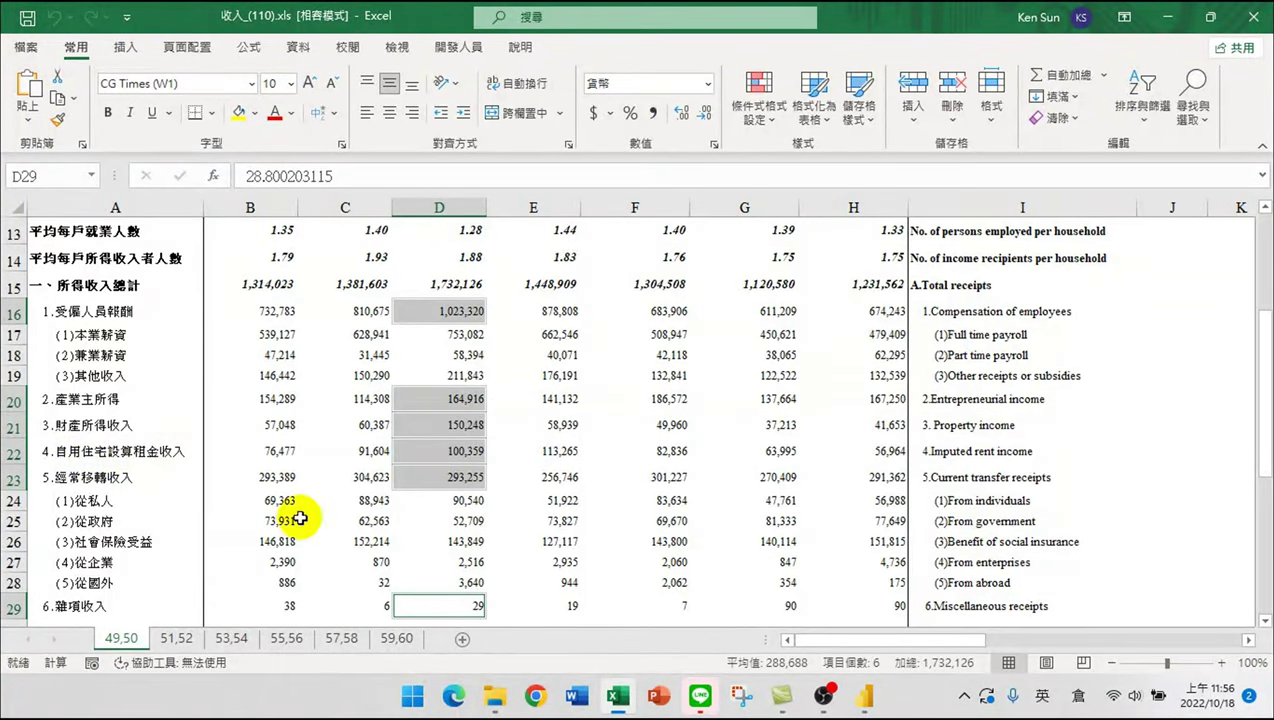
- Add 自用住宅設算租金收入 to the filter and keep the year at 2021, giving 臺北市 1,438,843
{"action": "left_click", "coordinate": [862, 698]}
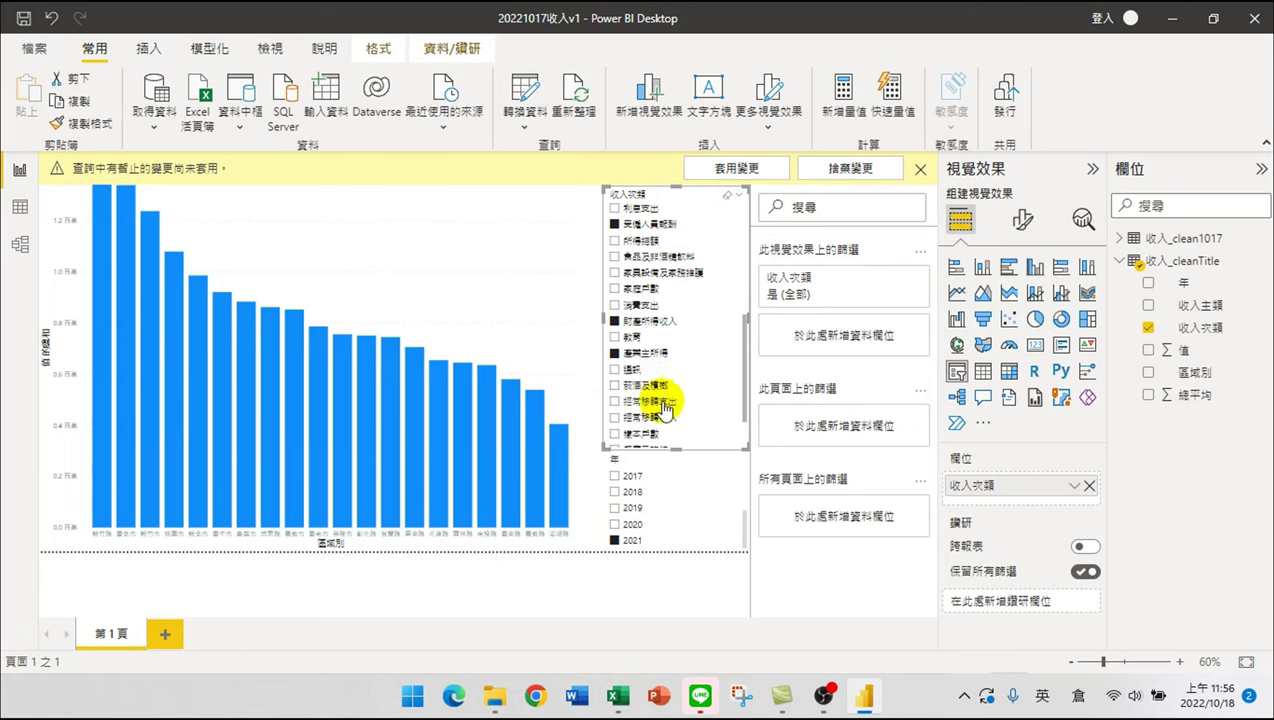
{"action": "scroll", "coordinate": [665, 408], "scroll_direction": "down", "scroll_amount": 3}
{"action": "scroll", "coordinate": [668, 415], "scroll_direction": "up", "scroll_amount": 2}
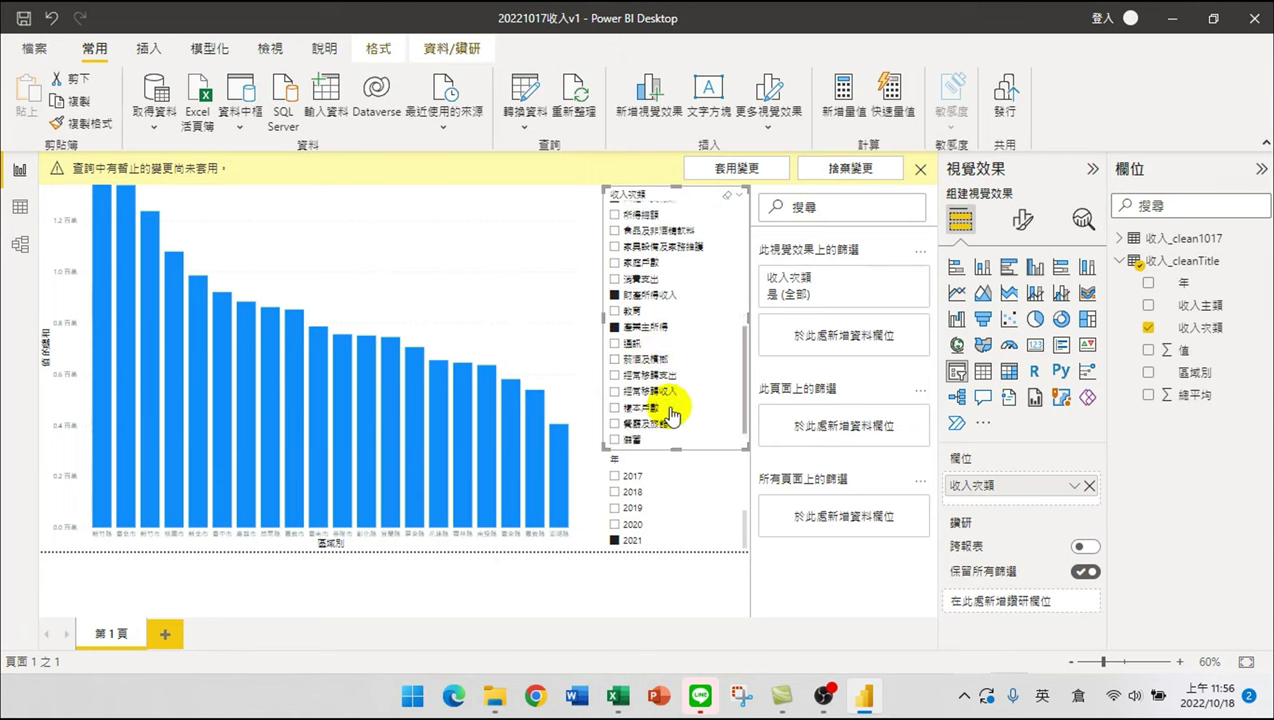
{"action": "scroll", "coordinate": [628, 405], "scroll_direction": "up", "scroll_amount": 7}
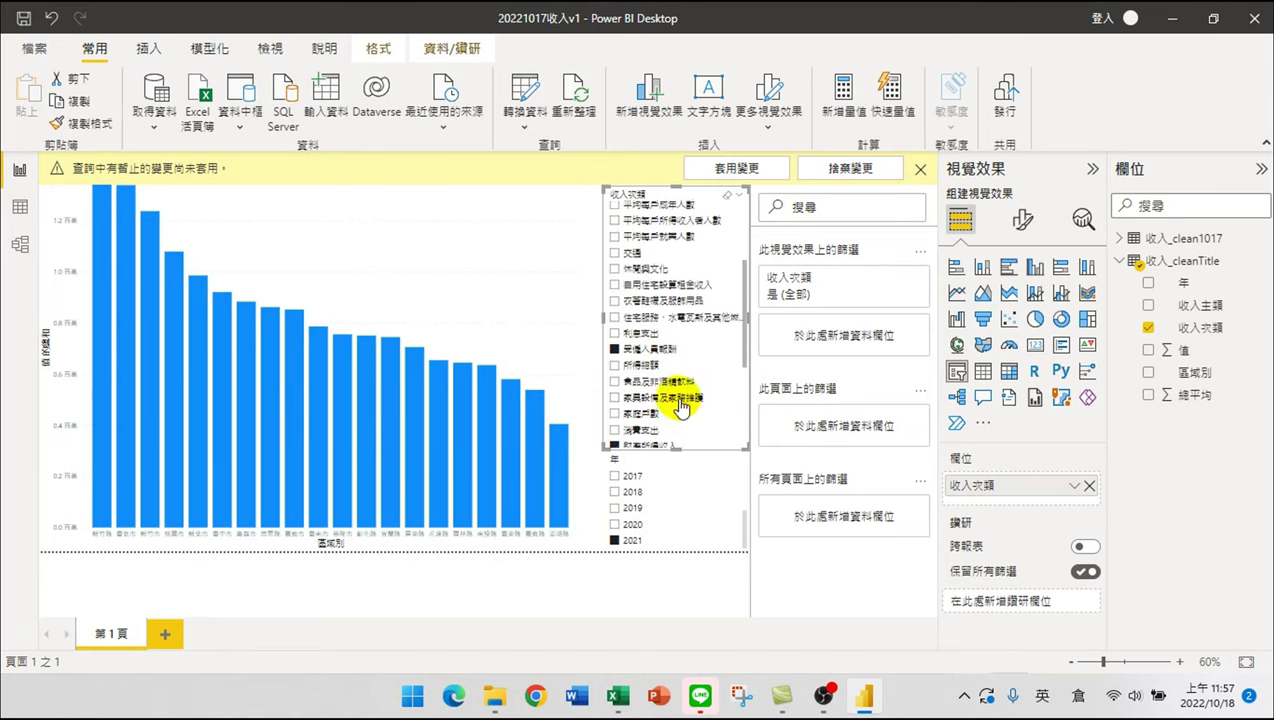
{"action": "left_click", "coordinate": [614, 288]}
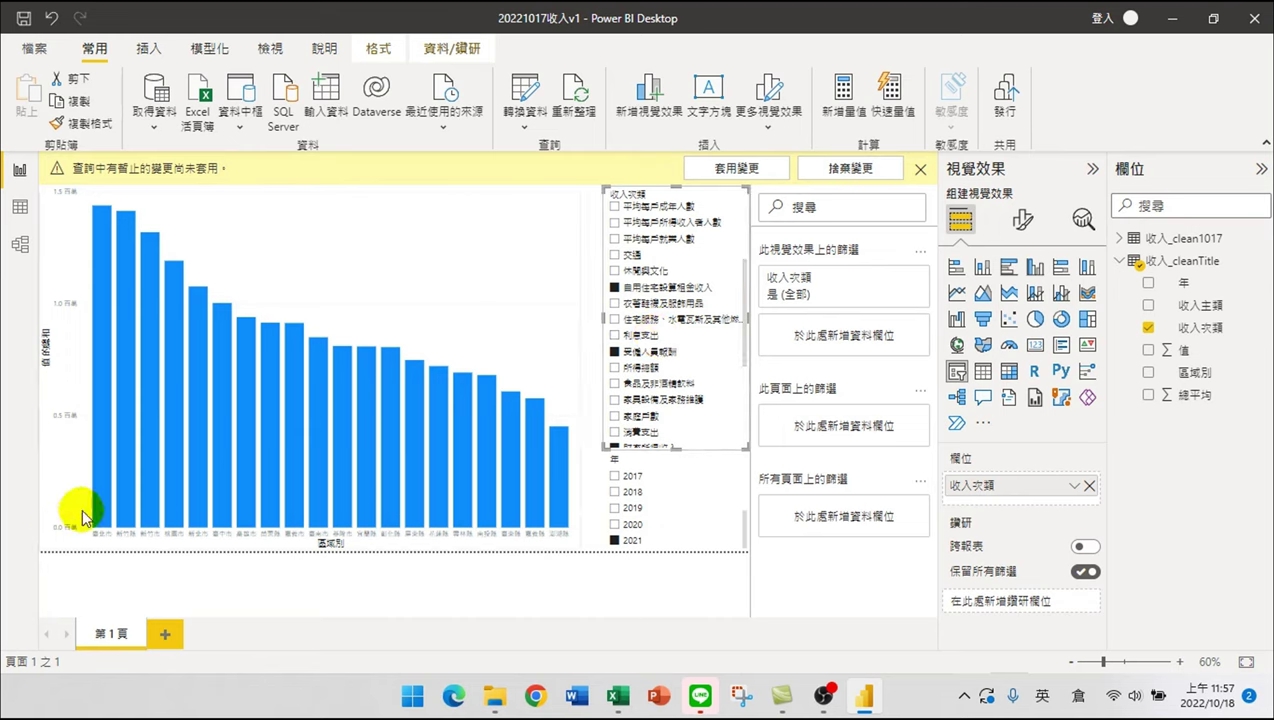
{"action": "left_click", "coordinate": [615, 540]}
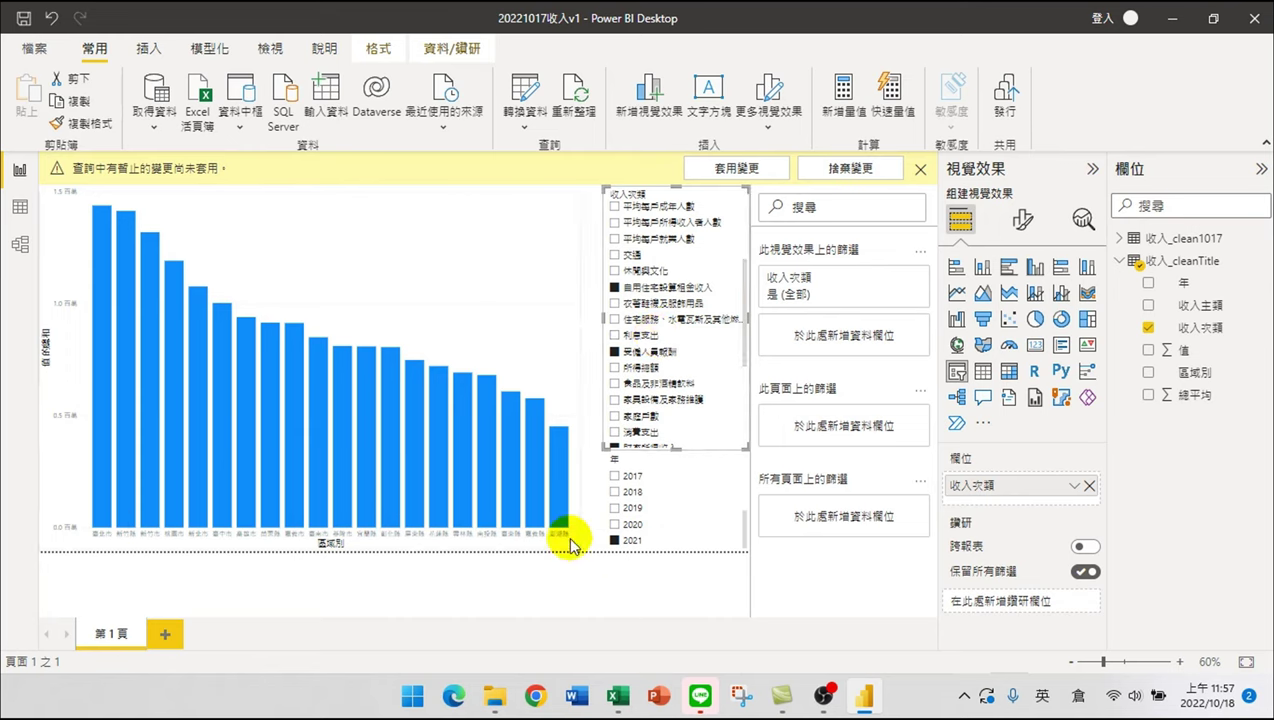